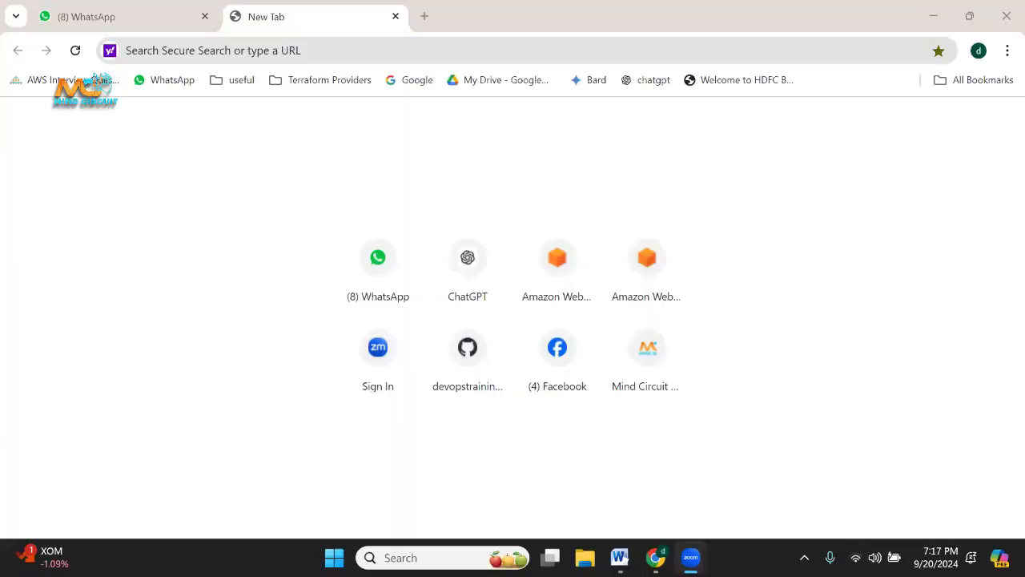
# Switch to the WELCOME document in Word and point out the session rules from staying on mute through not practising in parallel.
pyautogui.click(934, 15)
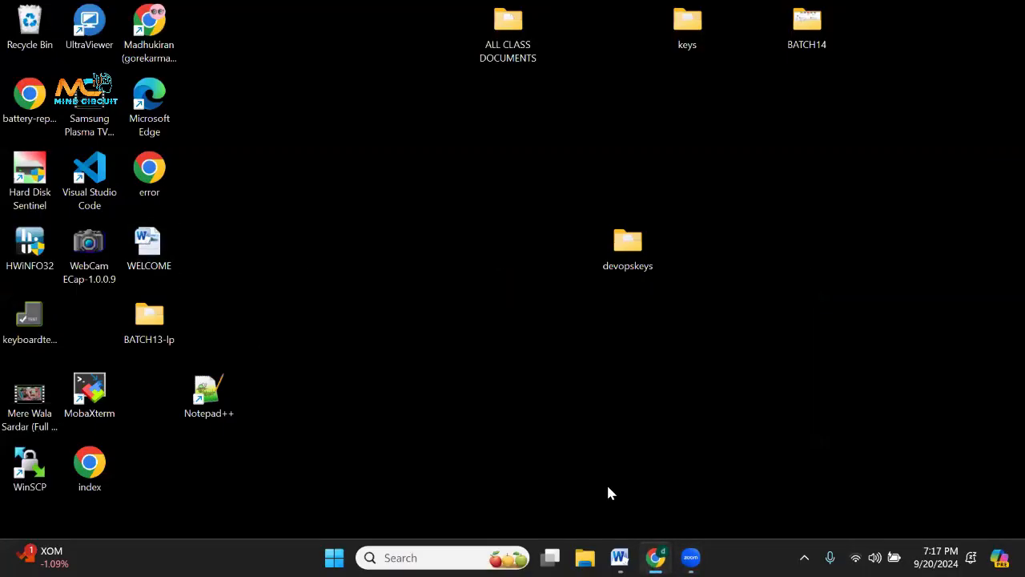
pyautogui.click(621, 557)
pyautogui.scroll(-4, 506, 289)
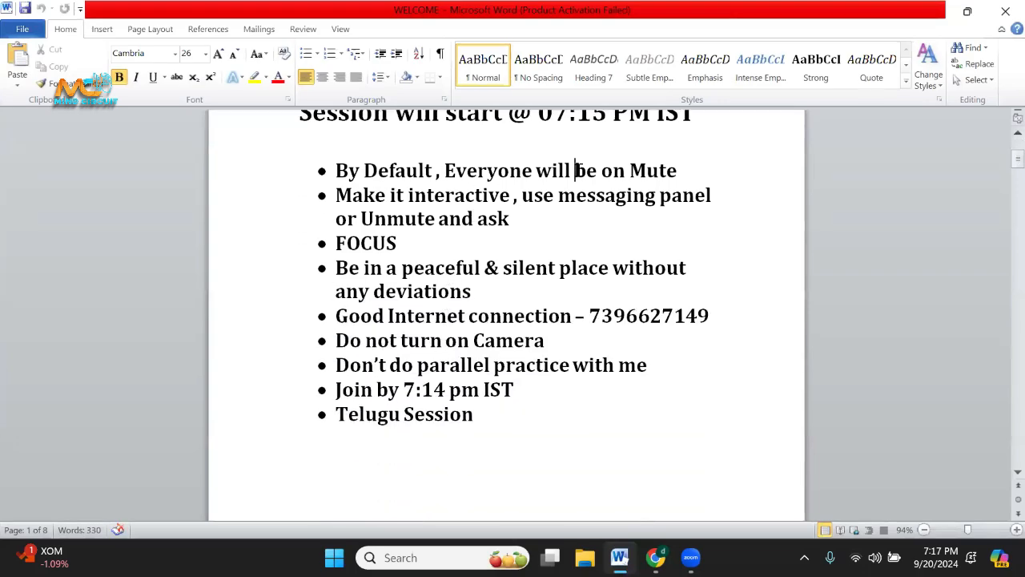
pyautogui.moveTo(574, 170); pyautogui.dragTo(680, 170)
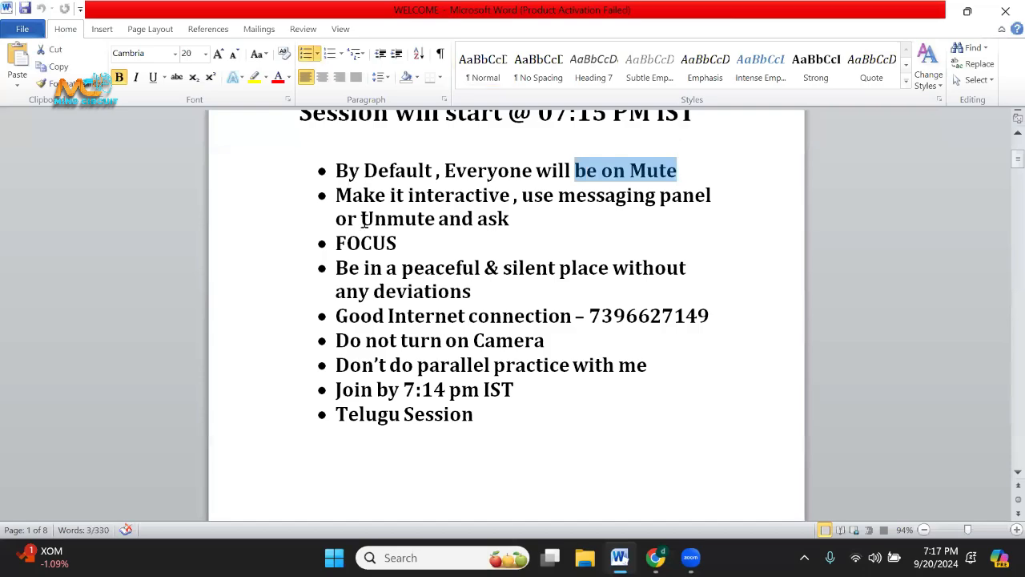
pyautogui.moveTo(362, 218); pyautogui.dragTo(548, 222)
pyautogui.moveTo(346, 237); pyautogui.dragTo(412, 231)
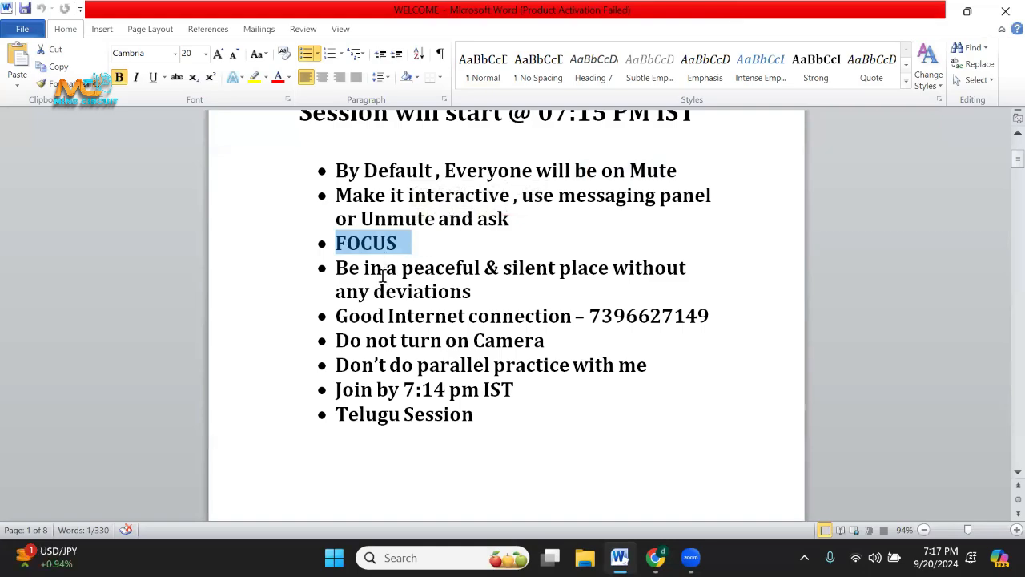
pyautogui.moveTo(337, 269); pyautogui.dragTo(638, 287)
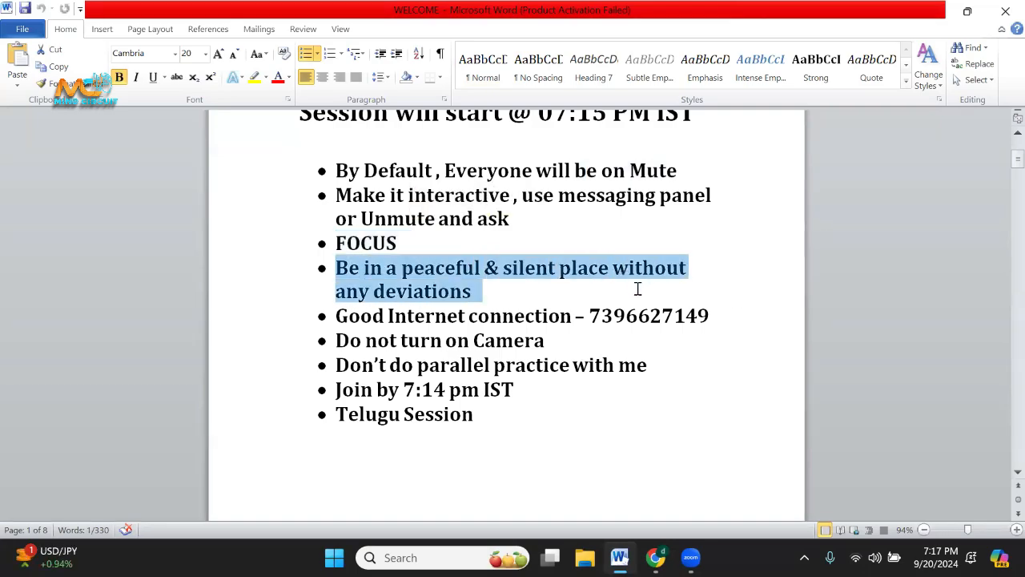
pyautogui.click(508, 439)
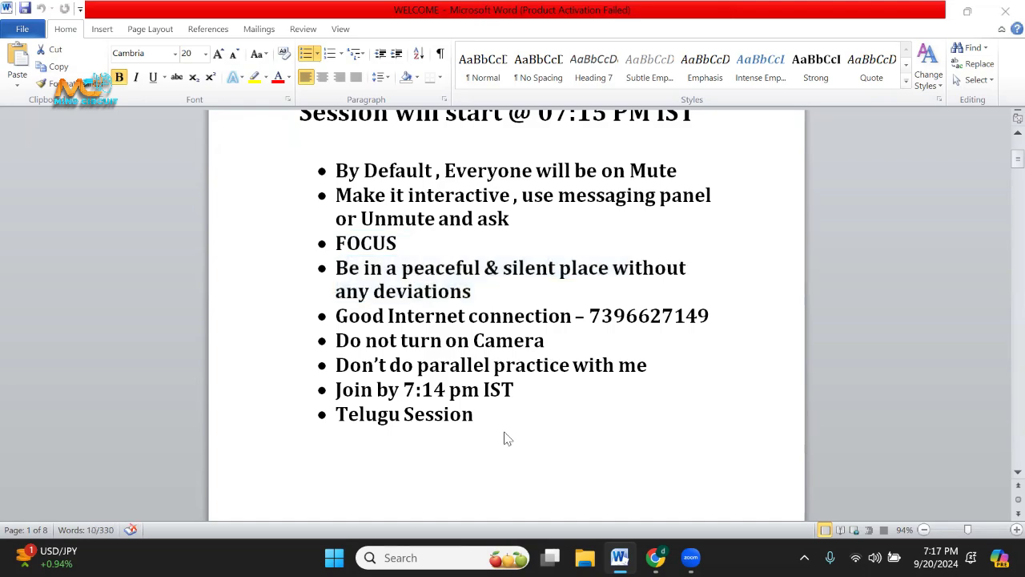
pyautogui.doubleClick(378, 316)
pyautogui.moveTo(376, 341); pyautogui.dragTo(622, 337)
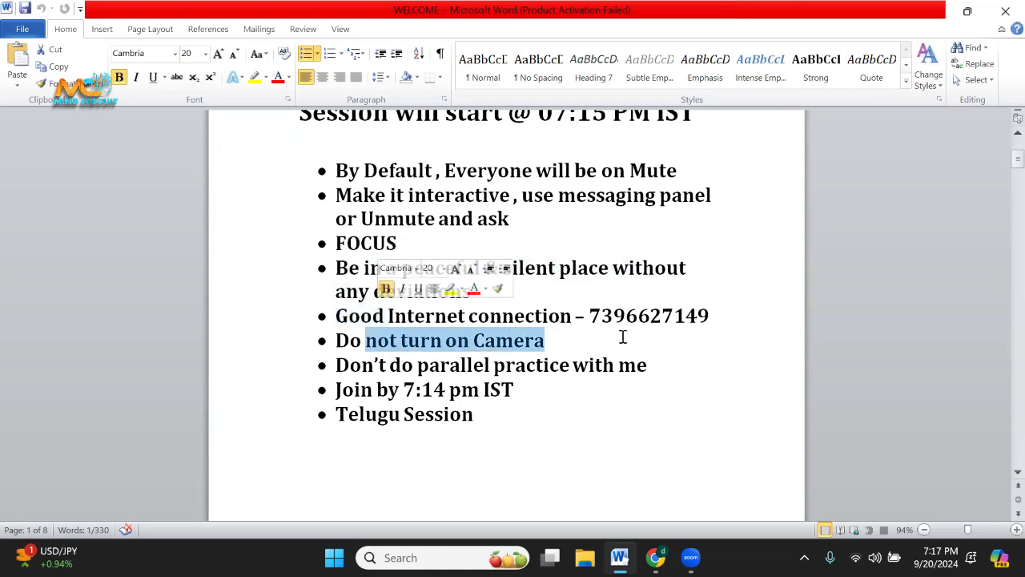
pyautogui.moveTo(414, 365); pyautogui.dragTo(680, 364)
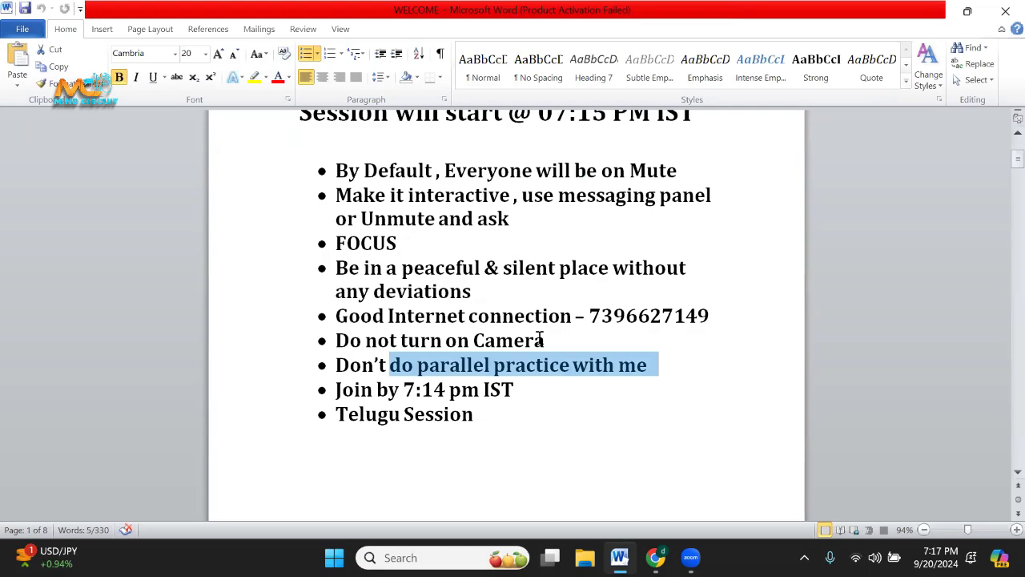
# Point out the "Join by 7:14 pm IST" and "Telugu Session" rules, and close the WELCOME document.
pyautogui.click(347, 397)
pyautogui.doubleClick(346, 397)
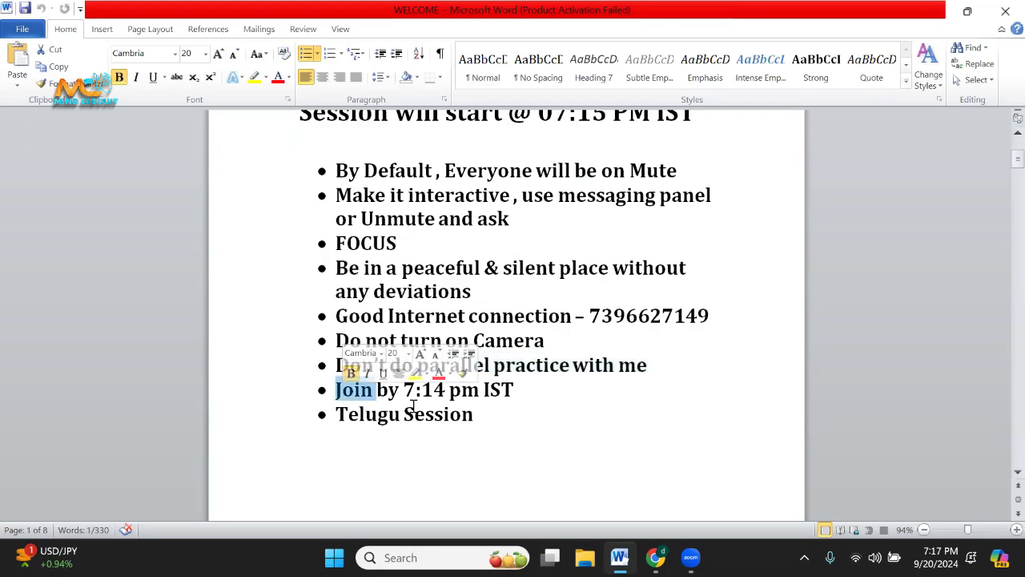
pyautogui.press('Left')
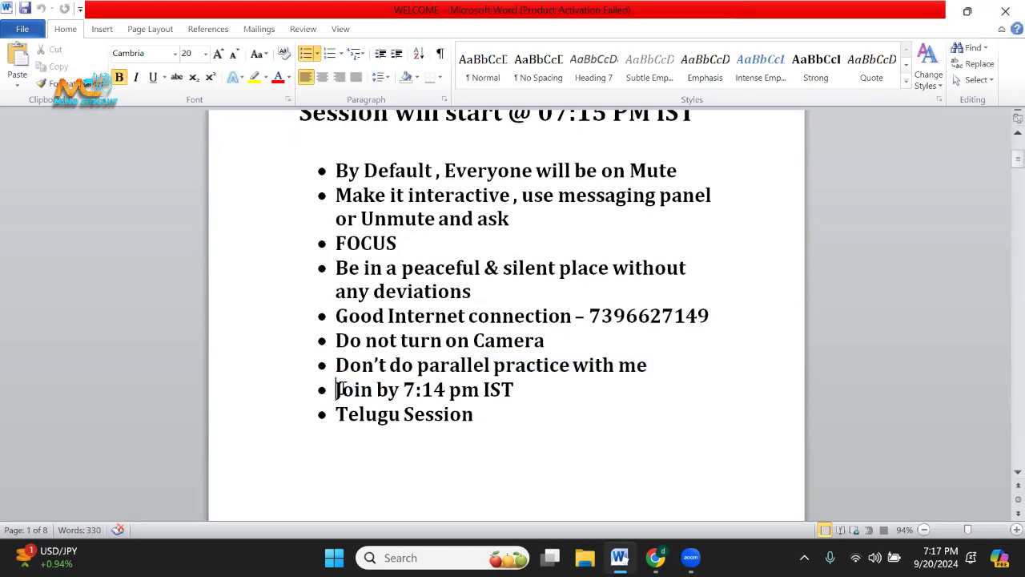
pyautogui.moveTo(338, 390); pyautogui.dragTo(510, 397)
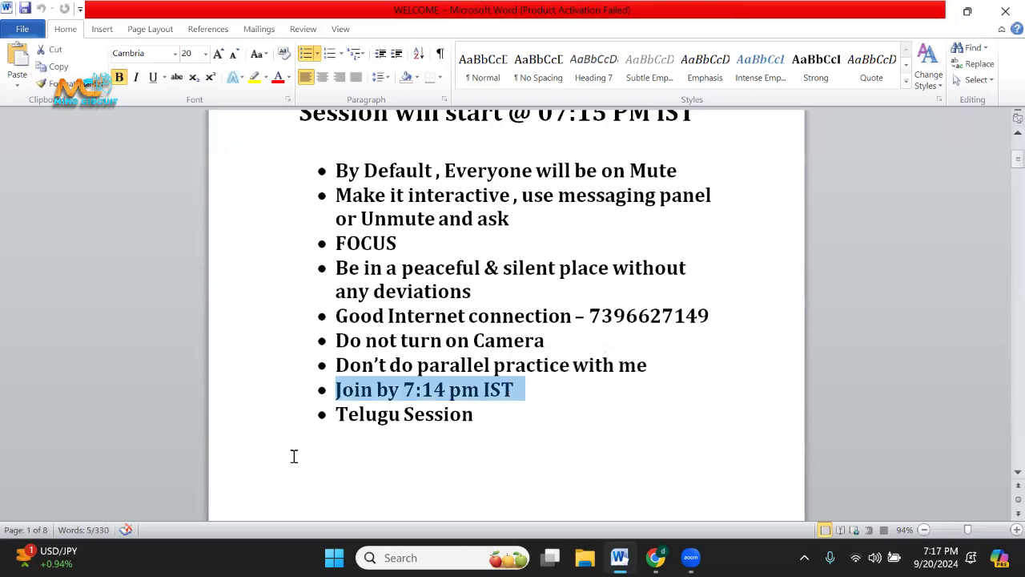
pyautogui.scroll(1, 389, 432)
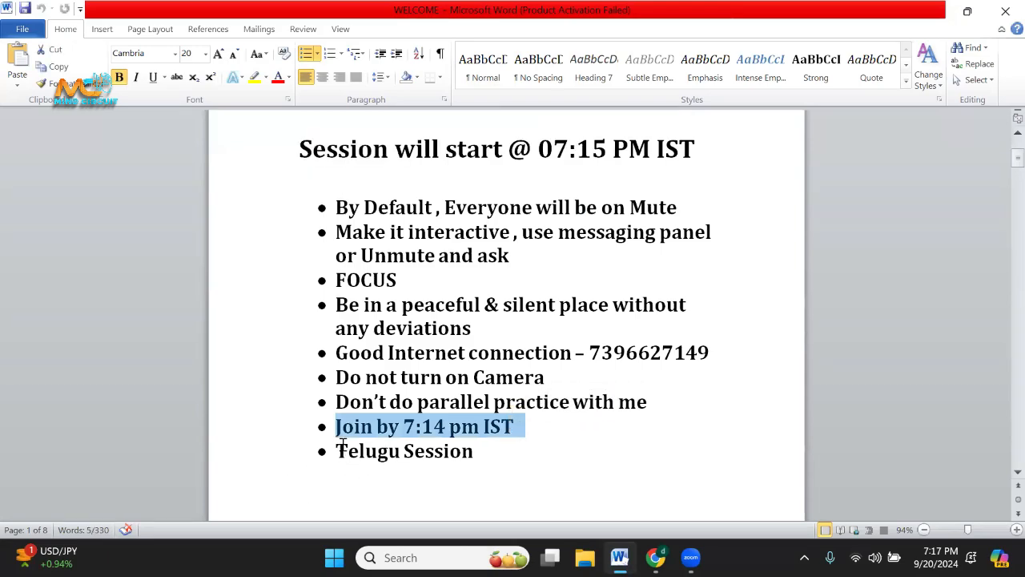
pyautogui.moveTo(343, 445); pyautogui.dragTo(568, 441)
pyautogui.click(403, 481)
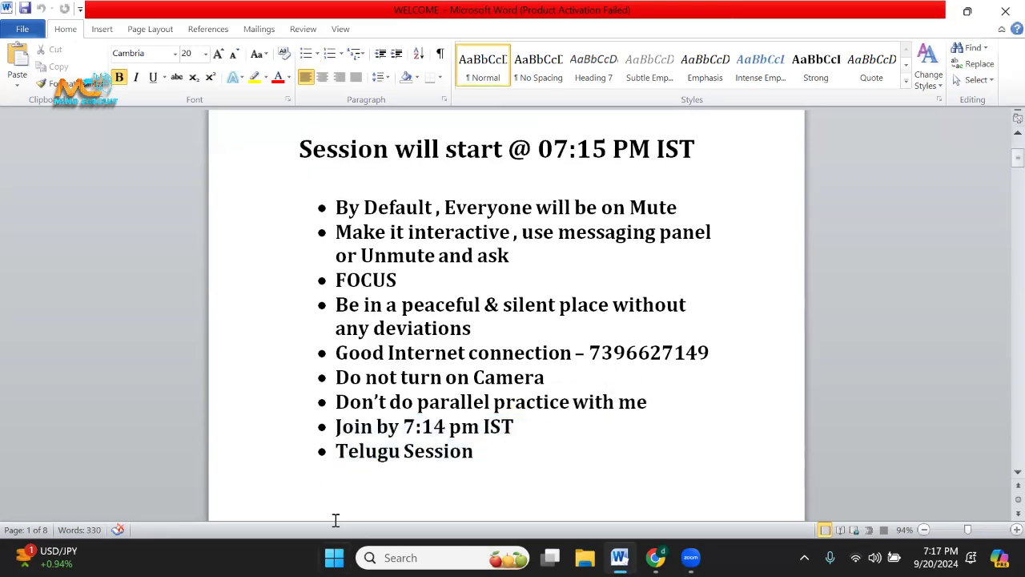
pyautogui.click(476, 454)
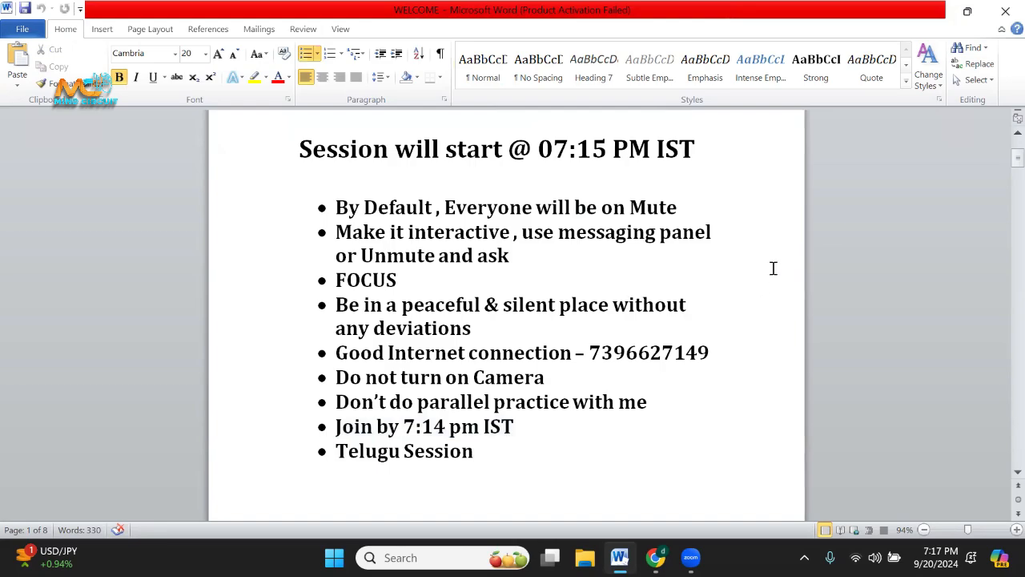
pyautogui.click(1004, 14)
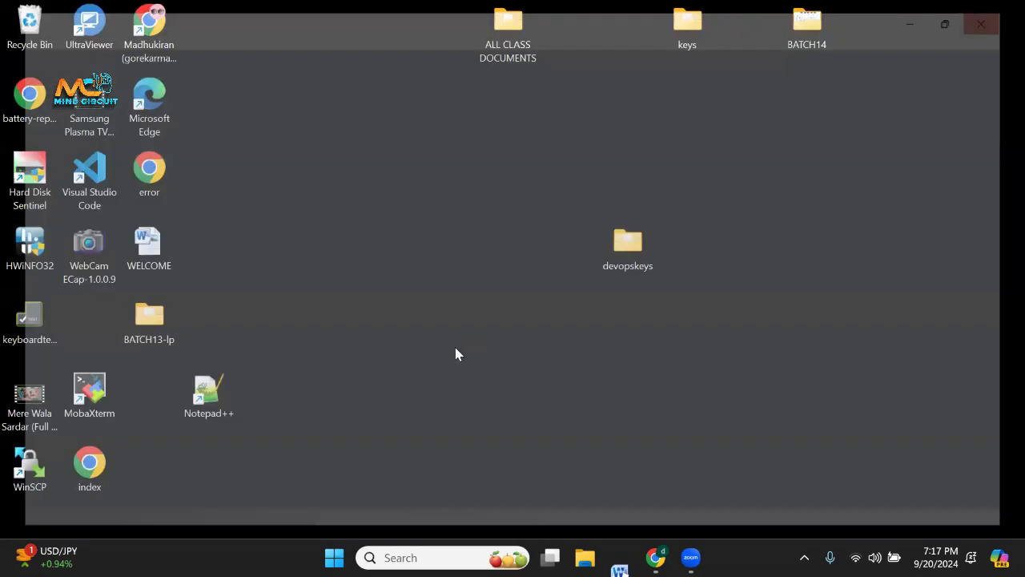
# Find Paint through the Windows search and launch it.
pyautogui.moveTo(649, 550)
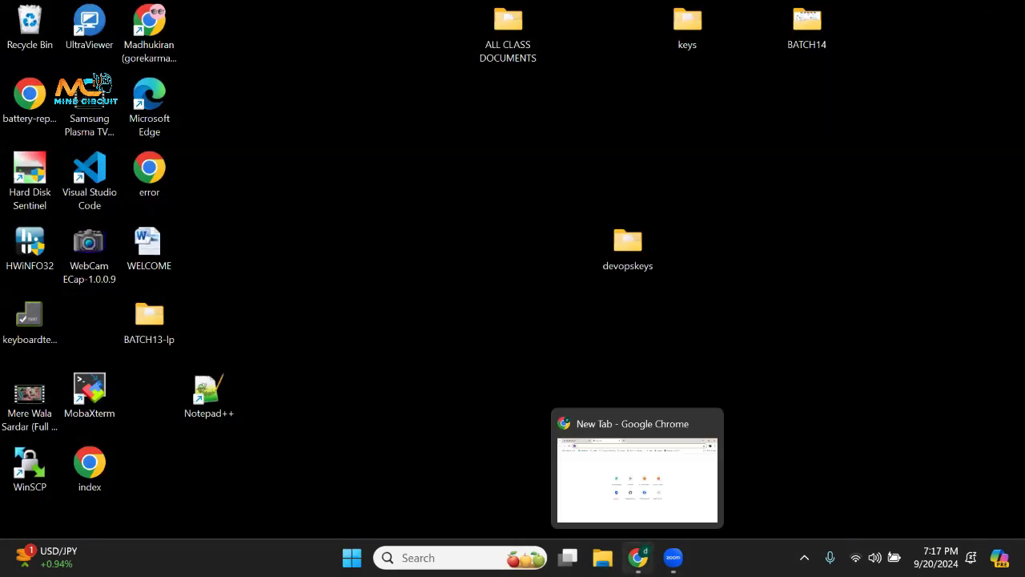
pyautogui.click(449, 557)
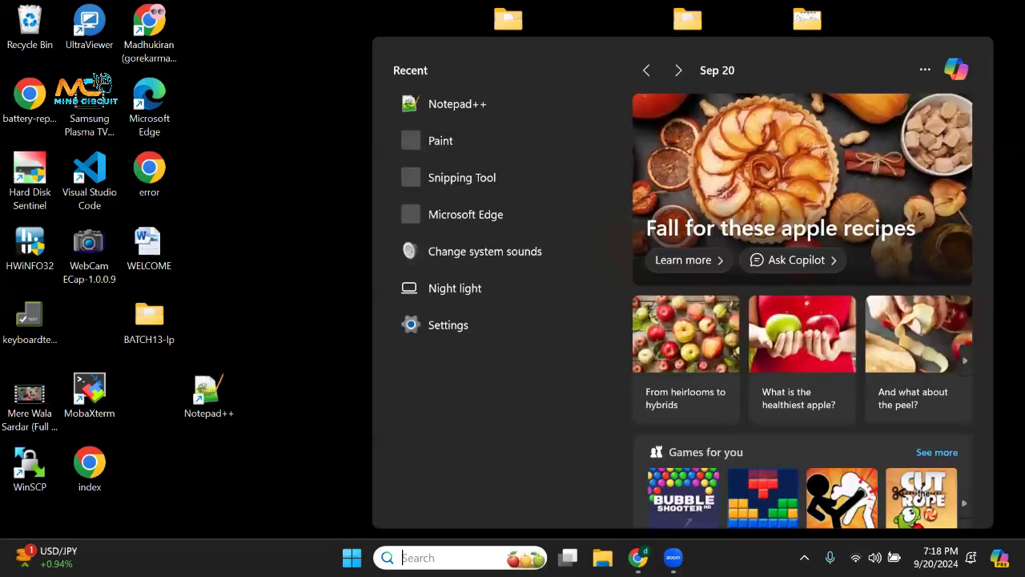
pyautogui.write('PAINT')
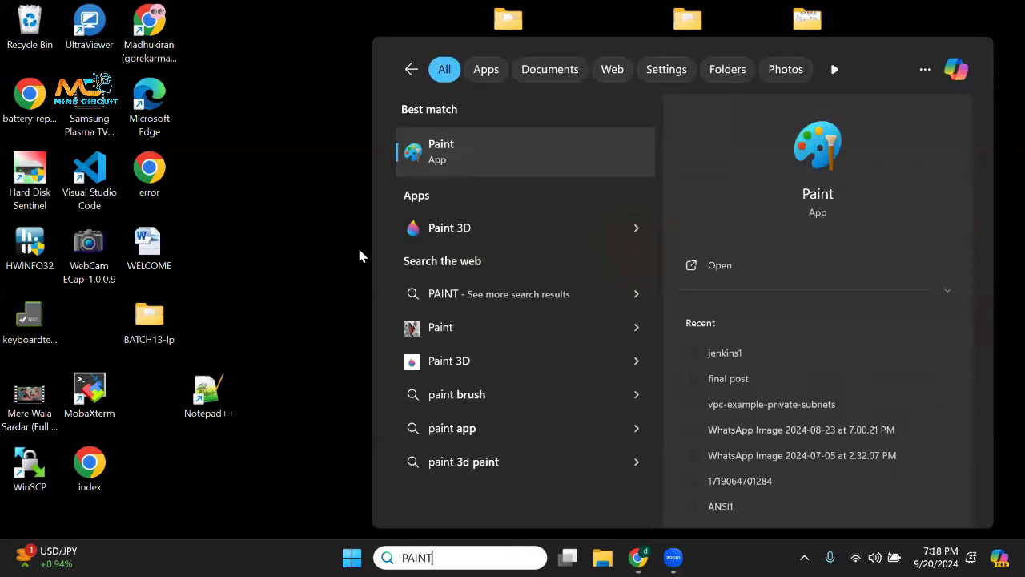
pyautogui.press('Return')
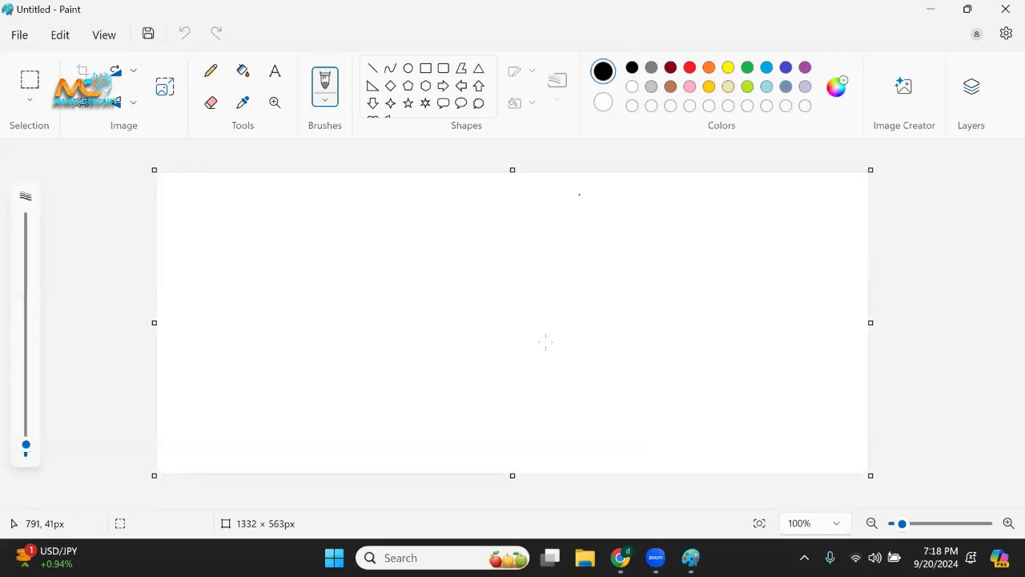
# Open the recently used image final post.jpg.
pyautogui.click(19, 36)
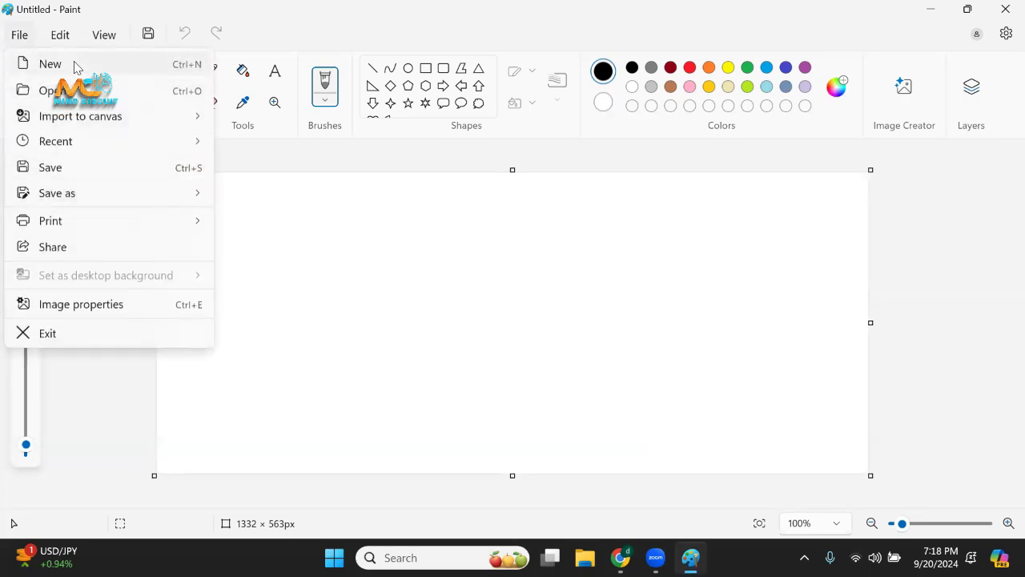
pyautogui.moveTo(64, 135)
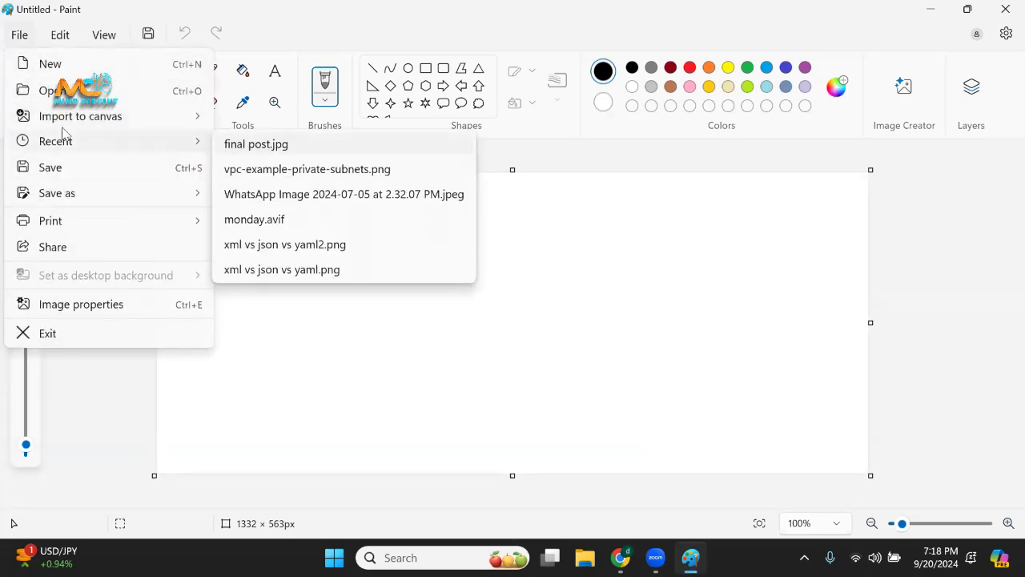
pyautogui.click(259, 205)
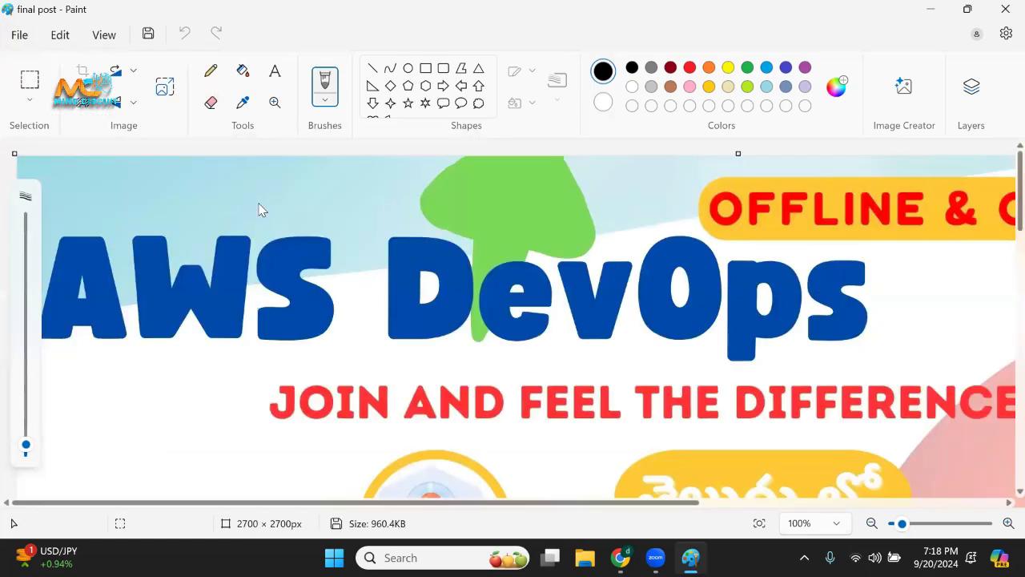
# Open the jenkins1 image from the DEVOPS-B14-SEP18 folder inside BATCH14 on the Desktop.
pyautogui.click(19, 34)
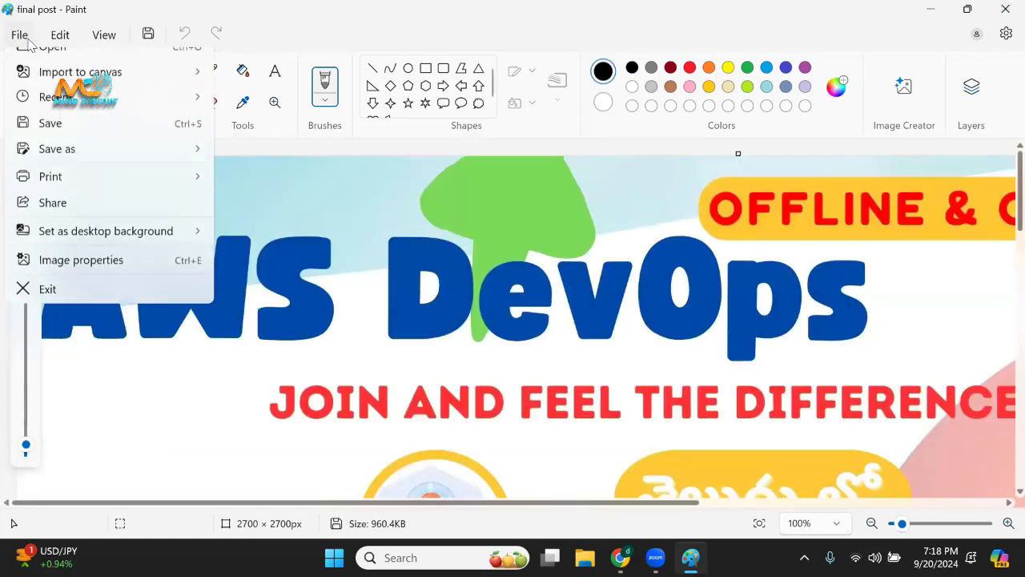
pyautogui.click(76, 96)
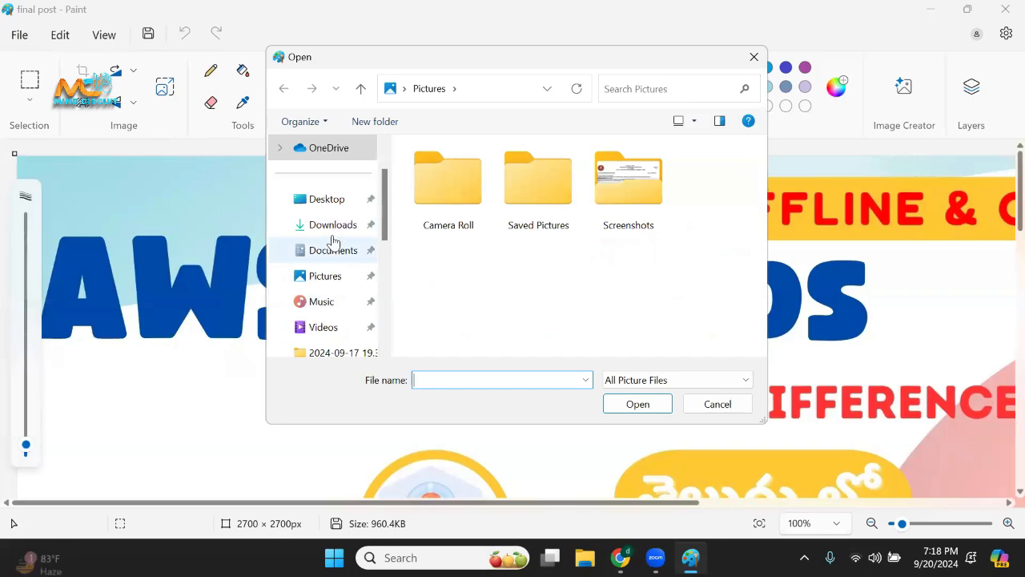
pyautogui.click(324, 202)
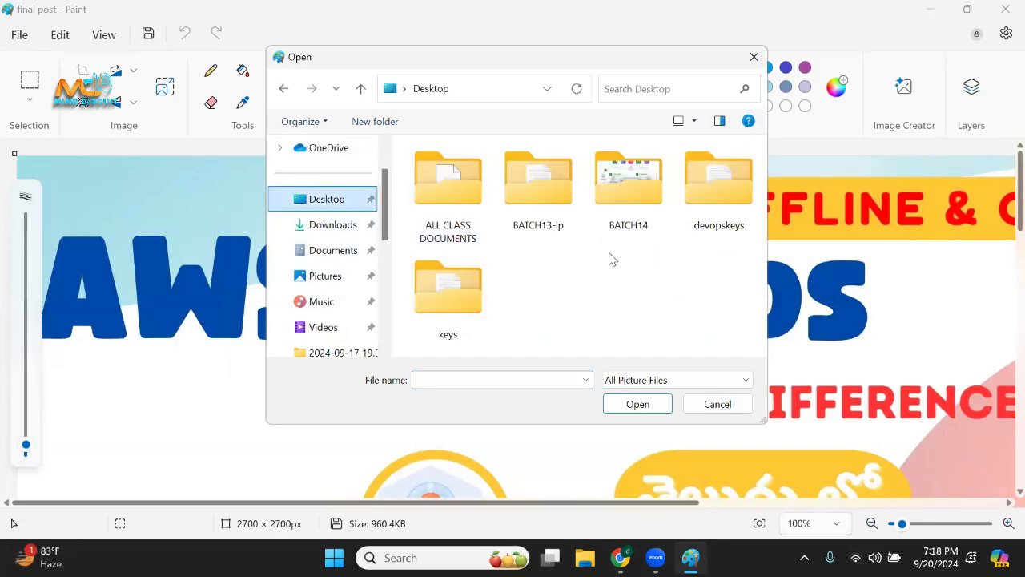
pyautogui.doubleClick(625, 212)
pyautogui.scroll(-1, 496, 330)
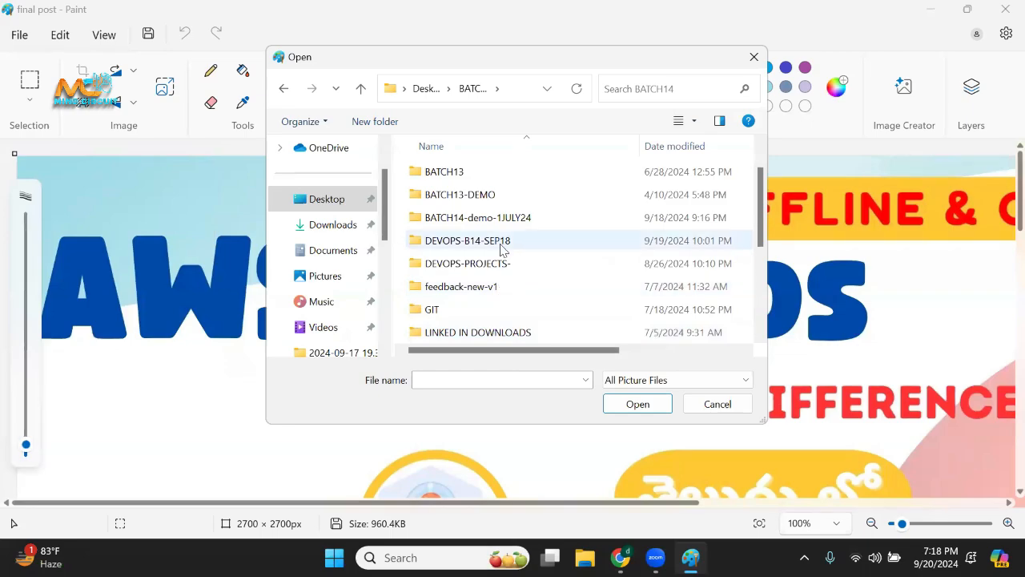
pyautogui.doubleClick(497, 241)
pyautogui.click(454, 228)
pyautogui.click(641, 403)
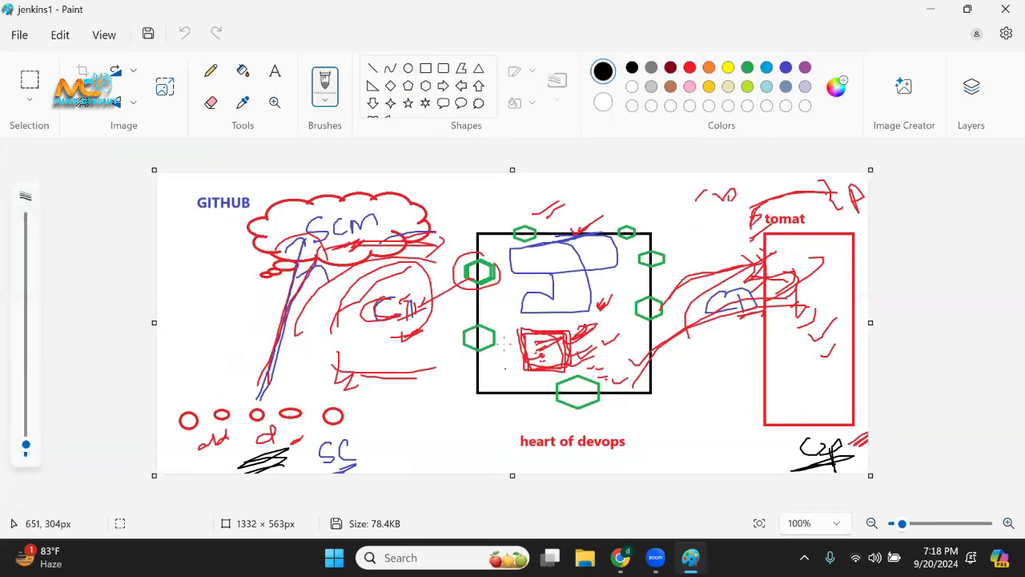
# Draw a yellow check mark beside the blue shape in the central box, then a black one over it, and circle the lower-left hexagon.
pyautogui.click(729, 68)
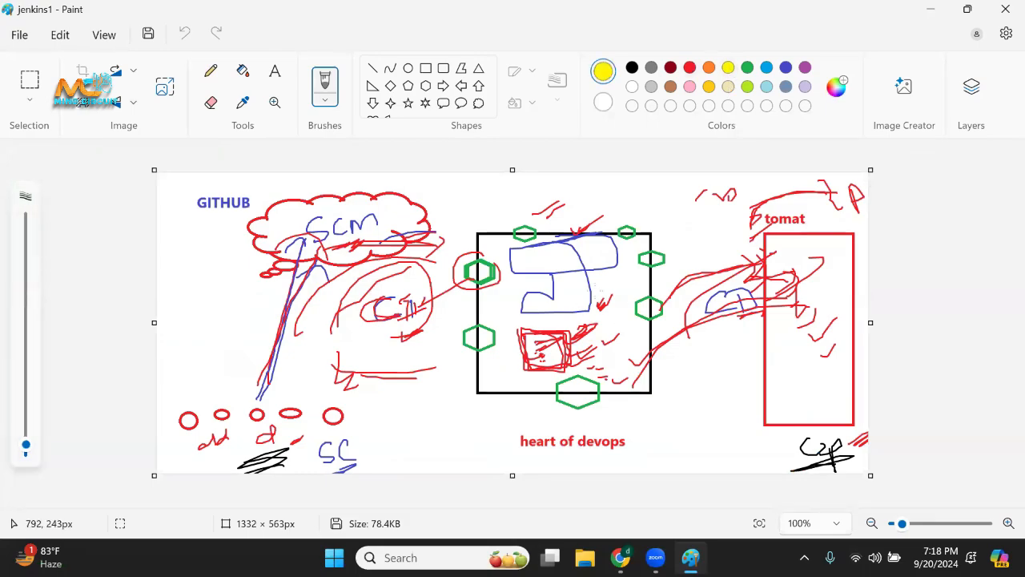
pyautogui.moveTo(589, 285); pyautogui.dragTo(609, 276)
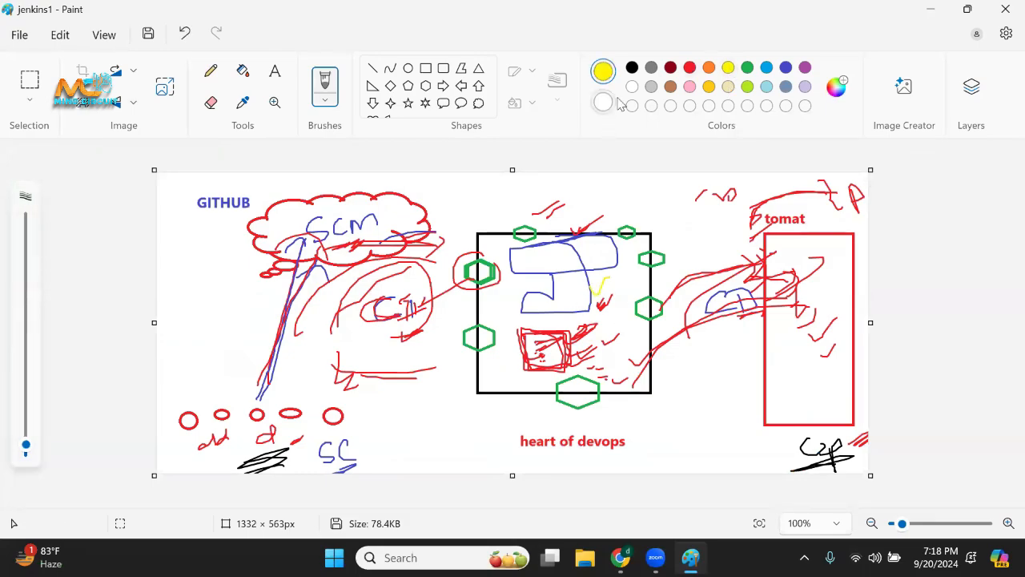
pyautogui.click(632, 68)
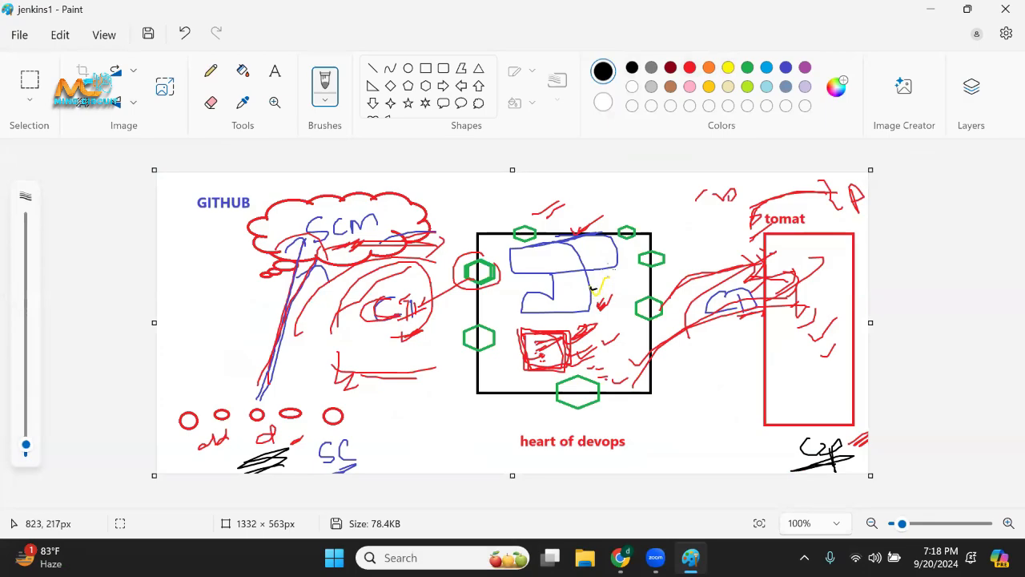
pyautogui.moveTo(594, 288); pyautogui.dragTo(606, 271)
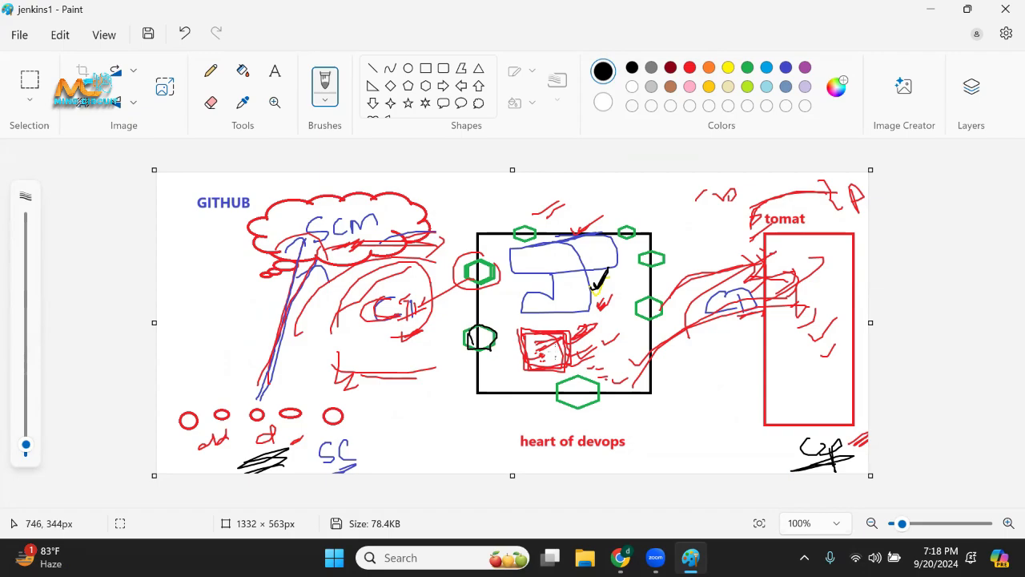
# Outline the red square in the central box in black, circle the third small circle under the GITHUB cloud, and mark the blue arrow's tip.
pyautogui.moveTo(547, 367)
pyautogui.mouseDown()
pyautogui.moveTo(575, 353)
pyautogui.moveTo(561, 331)
pyautogui.moveTo(515, 336)
pyautogui.mouseUp()
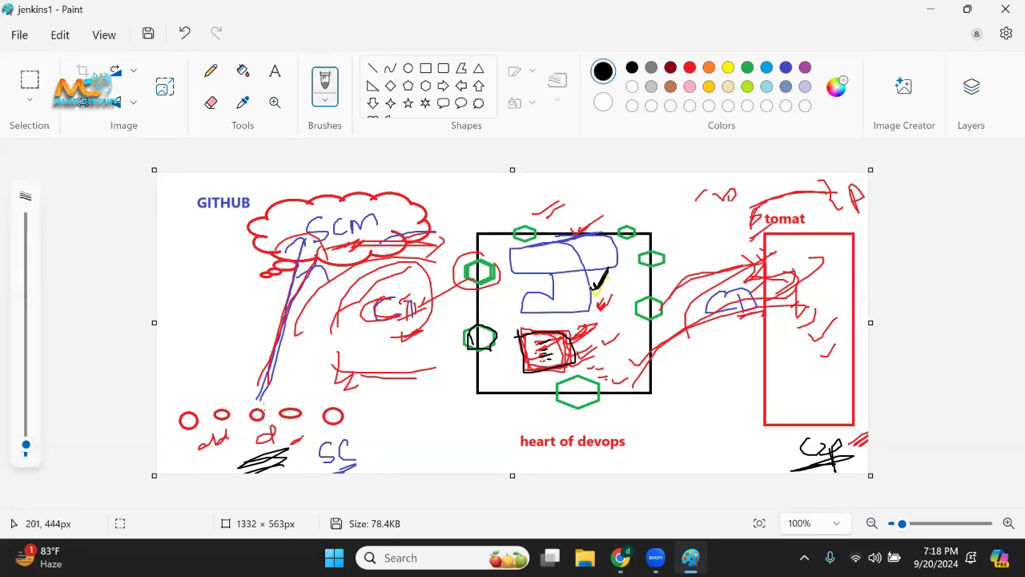
pyautogui.moveTo(265, 410); pyautogui.dragTo(266, 419)
pyautogui.moveTo(295, 259)
pyautogui.mouseDown()
pyautogui.moveTo(305, 247)
pyautogui.moveTo(296, 258)
pyautogui.mouseUp()
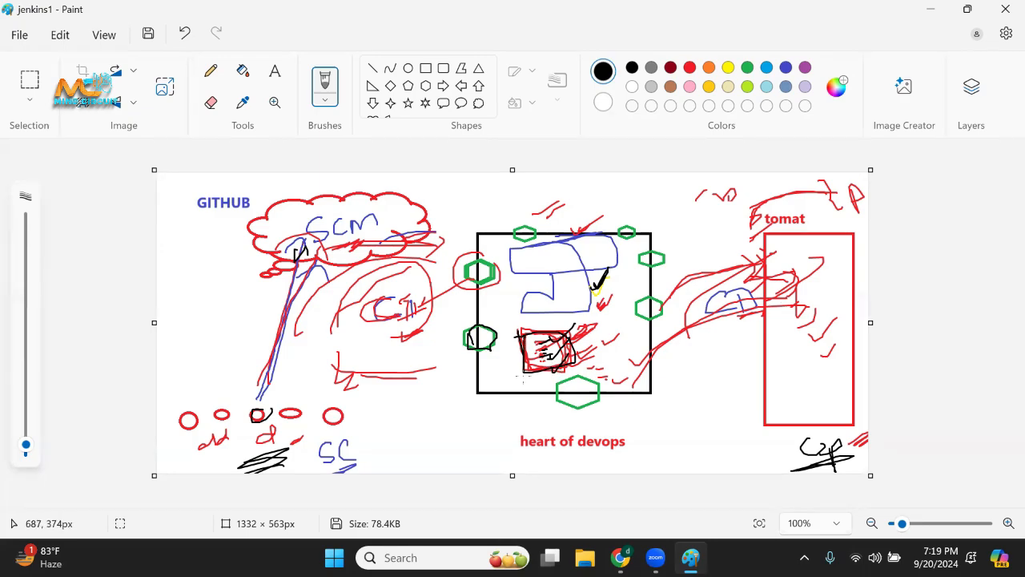
pyautogui.moveTo(524, 373)
pyautogui.mouseDown()
pyautogui.moveTo(578, 371)
pyautogui.moveTo(533, 331)
pyautogui.moveTo(510, 335)
pyautogui.mouseUp()
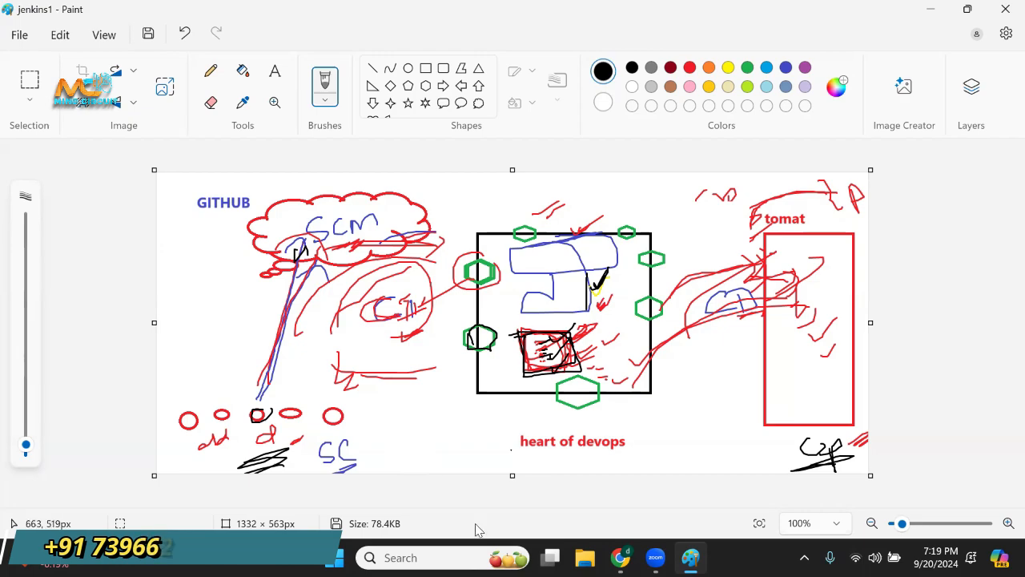
# Start a new blank Paint drawing and draw a black thought cloud about 363 × 344 px near the canvas's right edge.
pyautogui.click(424, 557)
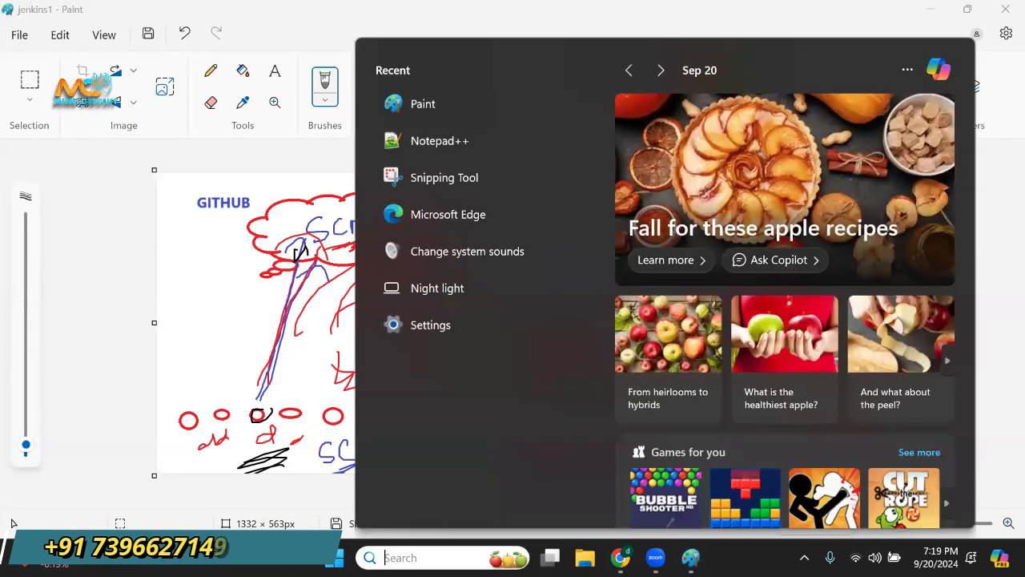
pyautogui.click(437, 107)
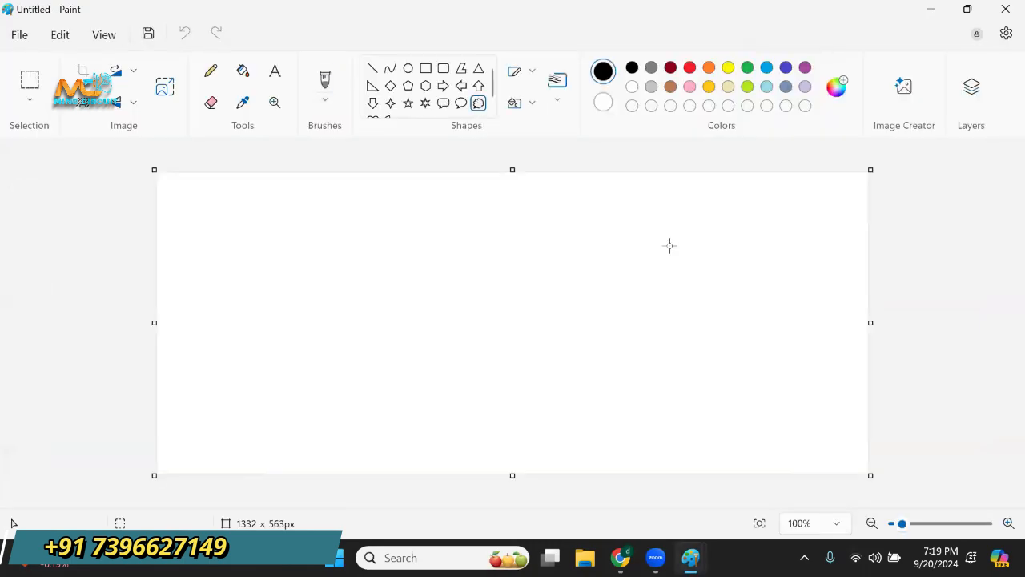
pyautogui.moveTo(655, 216); pyautogui.dragTo(850, 401)
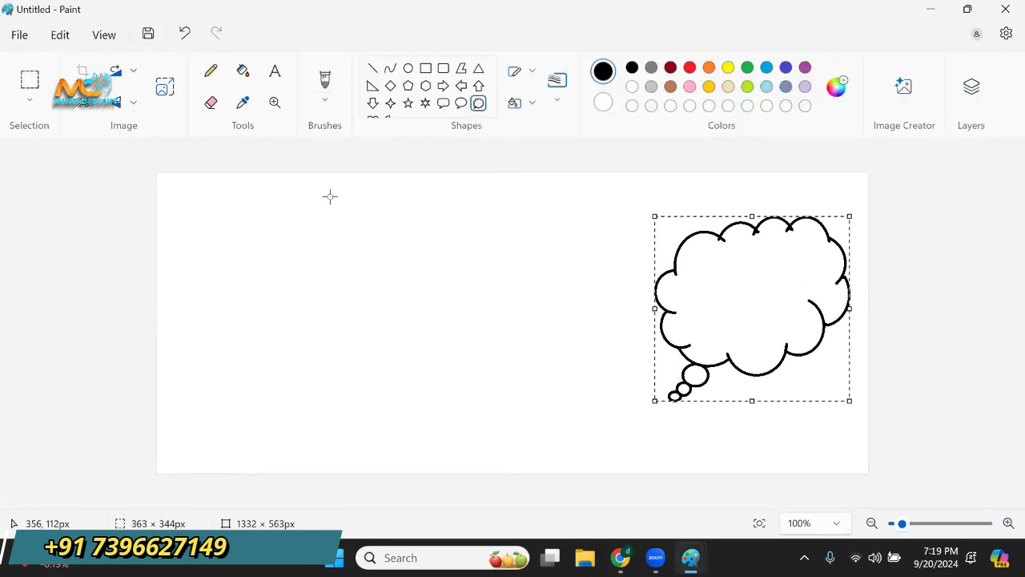
pyautogui.click(324, 99)
pyautogui.click(383, 130)
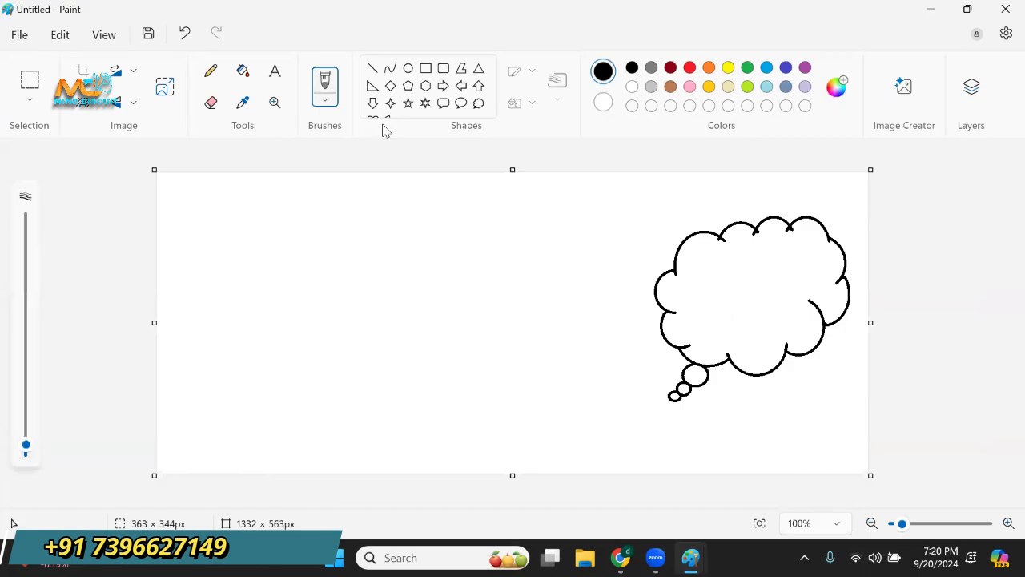
# Add the bold text AWS CLOUD + DEVOPS at size 20 in the left half of the canvas.
pyautogui.click(275, 73)
pyautogui.click(251, 254)
pyautogui.moveTo(234, 252); pyautogui.dragTo(457, 329)
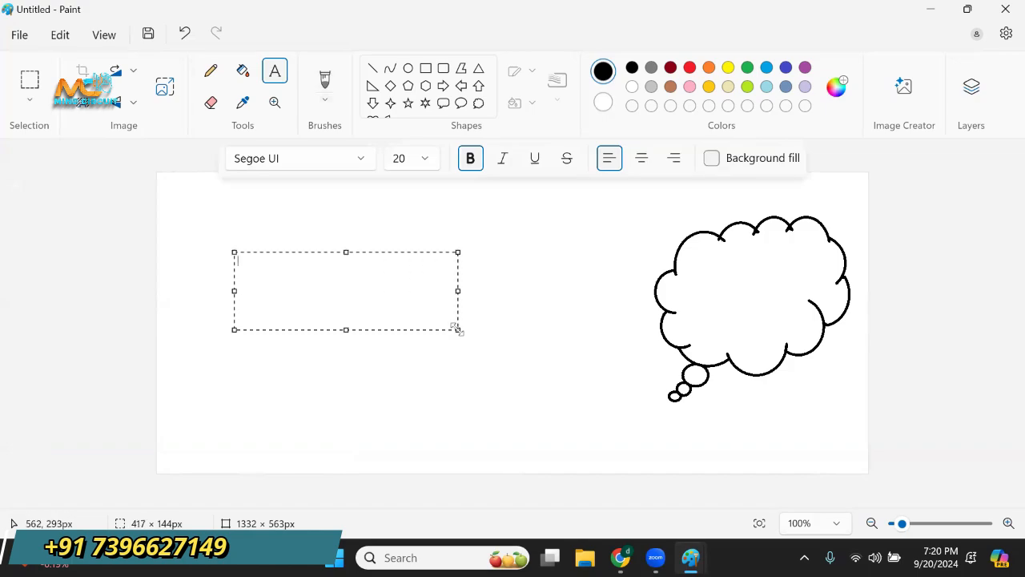
pyautogui.write('AWS CLOUD ')
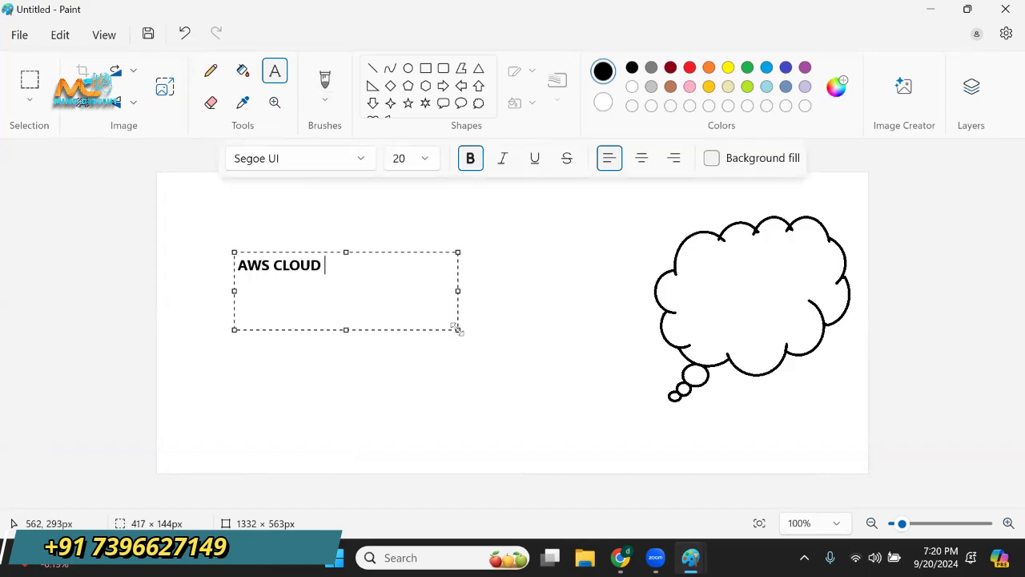
pyautogui.write('+ DEVOPS')
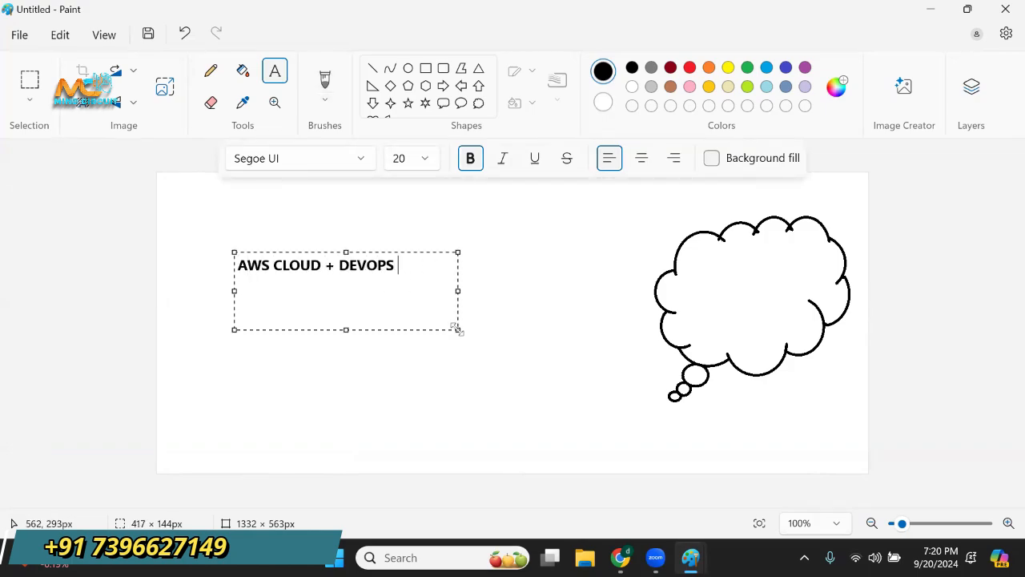
pyautogui.moveTo(396, 265); pyautogui.dragTo(262, 264)
pyautogui.click(329, 288)
pyautogui.moveTo(406, 267); pyautogui.dragTo(262, 264)
pyautogui.click(334, 295)
# Brush a boxed sketch in red inside the thought cloud and write an underlined 90% beneath it.
pyautogui.click(327, 102)
pyautogui.click(363, 124)
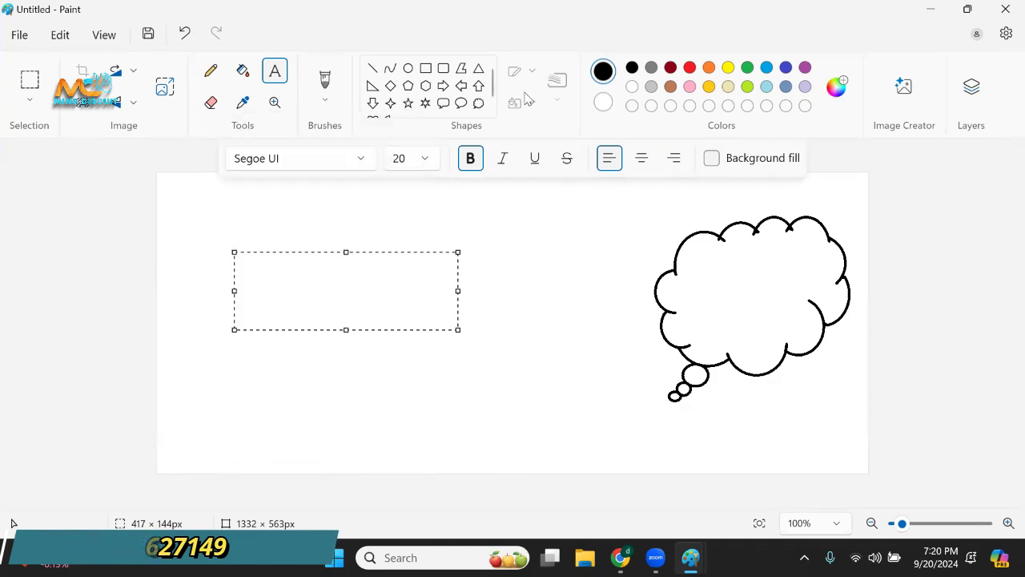
pyautogui.click(690, 67)
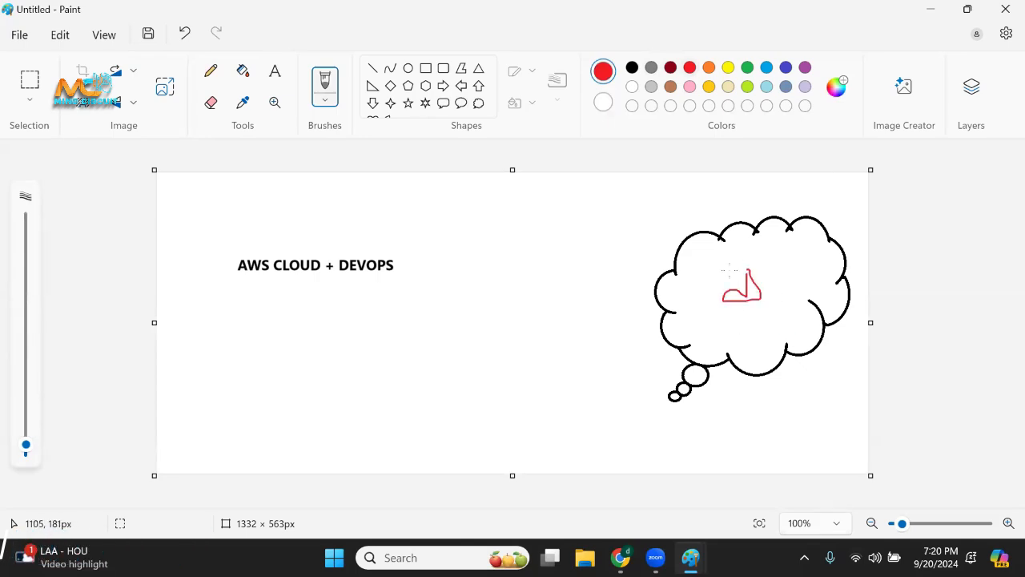
pyautogui.moveTo(772, 276); pyautogui.dragTo(735, 267)
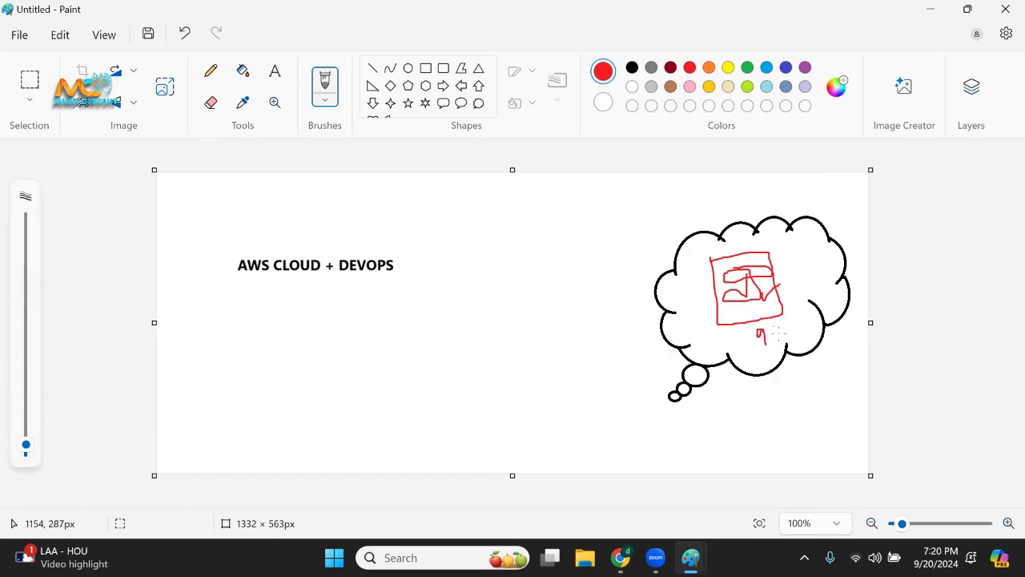
pyautogui.moveTo(756, 361); pyautogui.dragTo(799, 347)
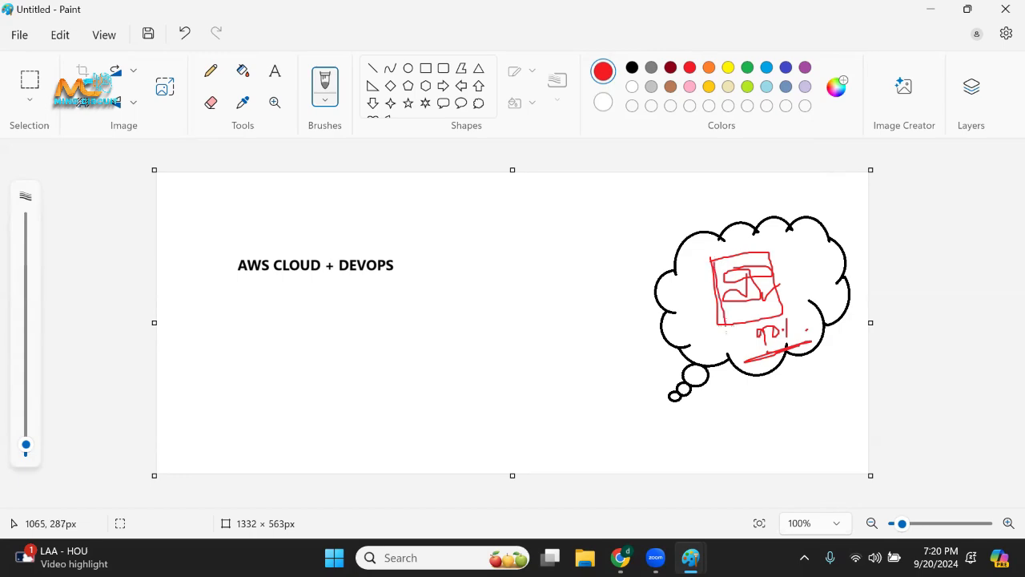
# Retrace the red box in the cloud and thicken the strokes of the sketch inside it.
pyautogui.moveTo(725, 326); pyautogui.dragTo(783, 316)
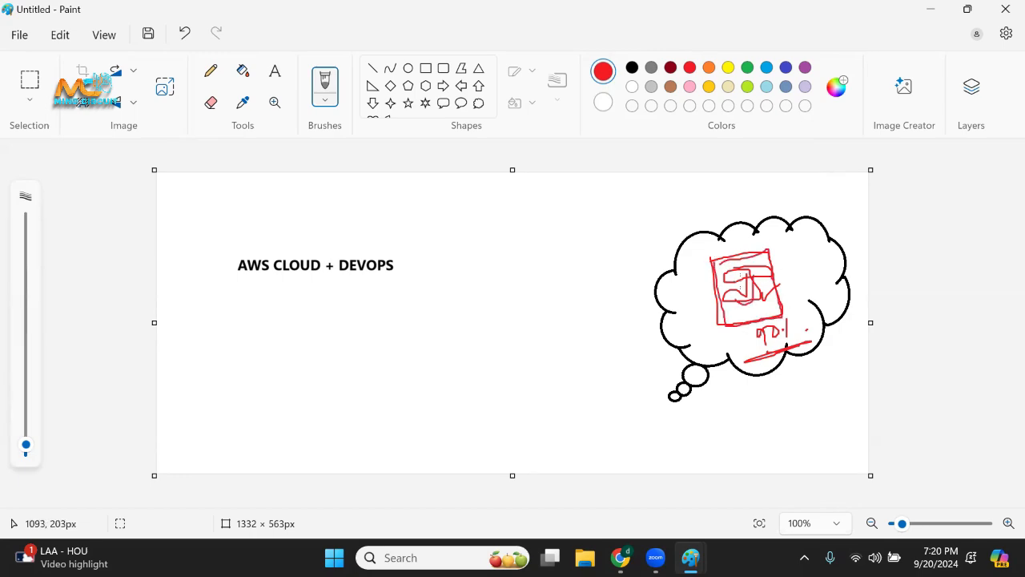
pyautogui.moveTo(743, 281); pyautogui.dragTo(747, 277)
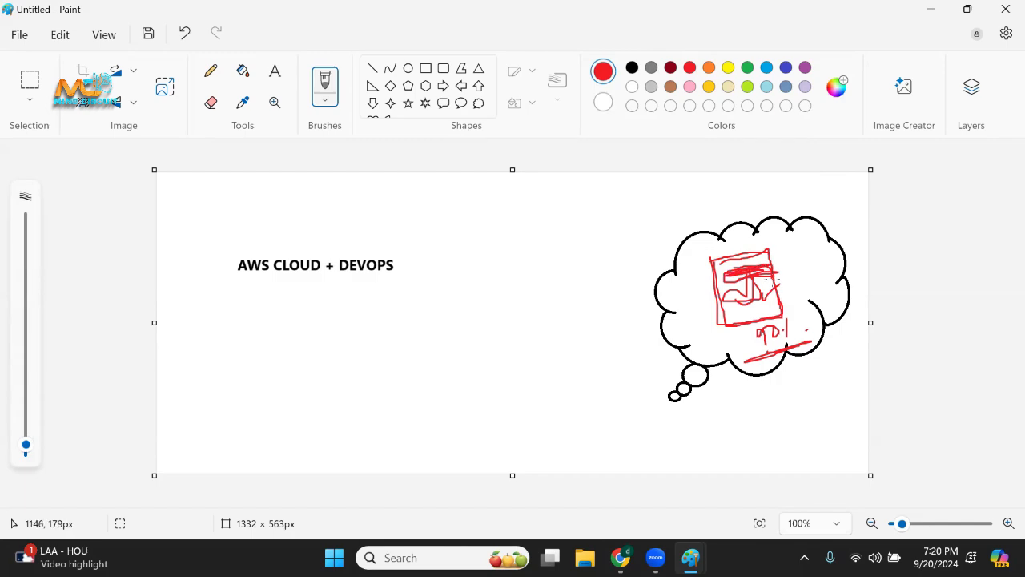
pyautogui.moveTo(749, 275); pyautogui.dragTo(751, 300)
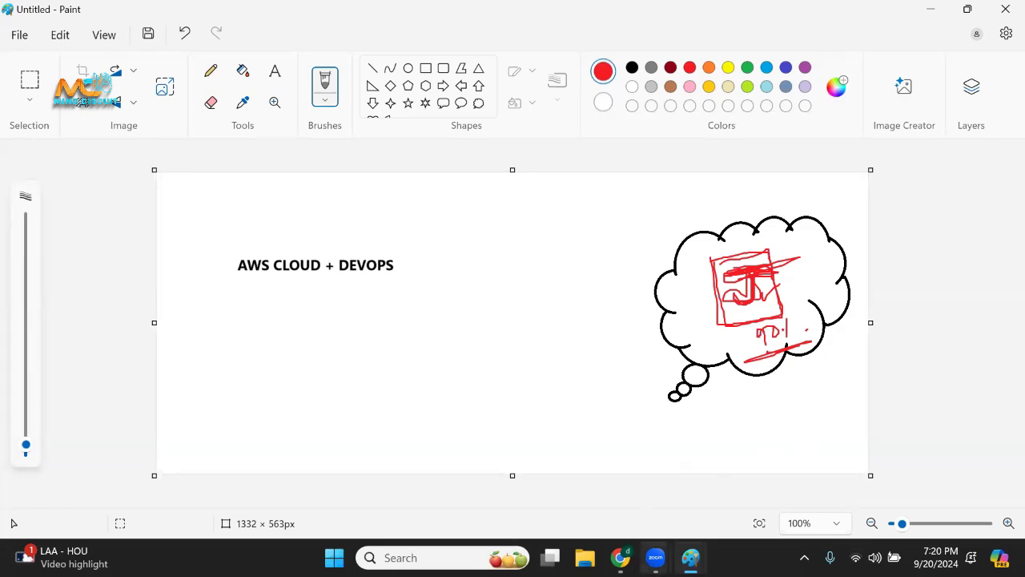
# Bring the jenkins1 drawing back up, and switch to Chrome to open a new Incognito window.
pyautogui.moveTo(685, 554)
pyautogui.click(639, 495)
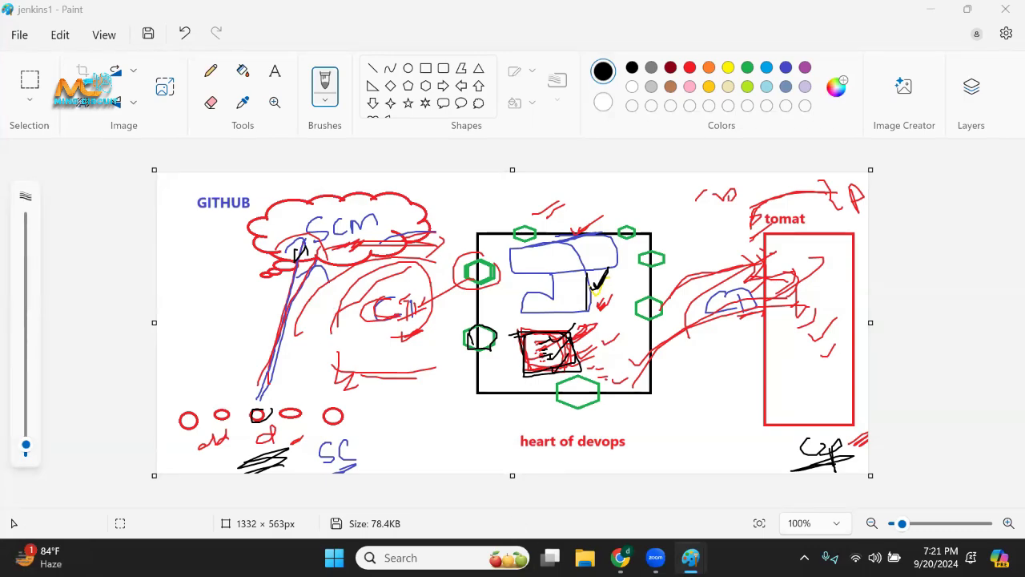
pyautogui.moveTo(618, 555)
pyautogui.click(617, 486)
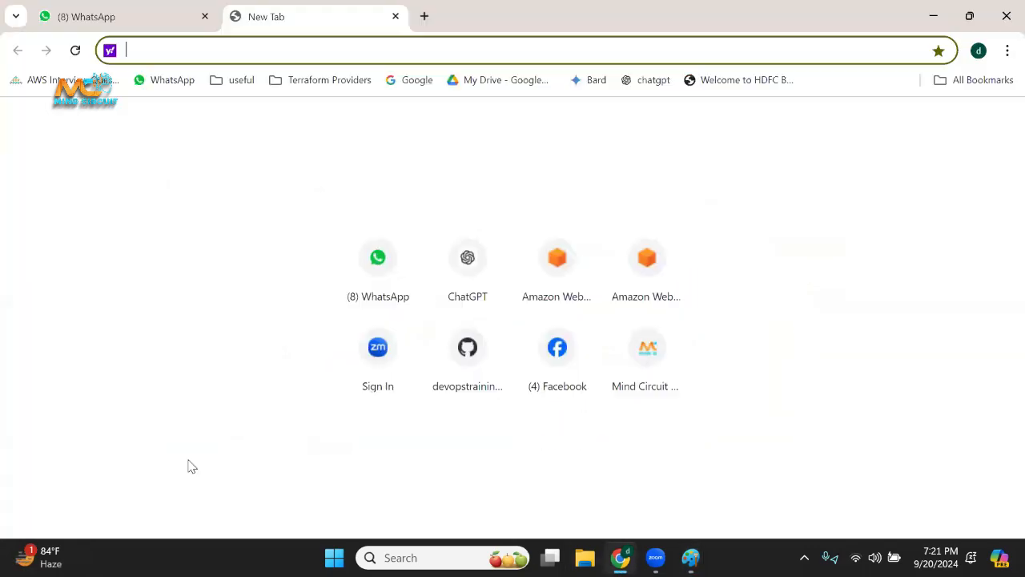
pyautogui.click(1007, 51)
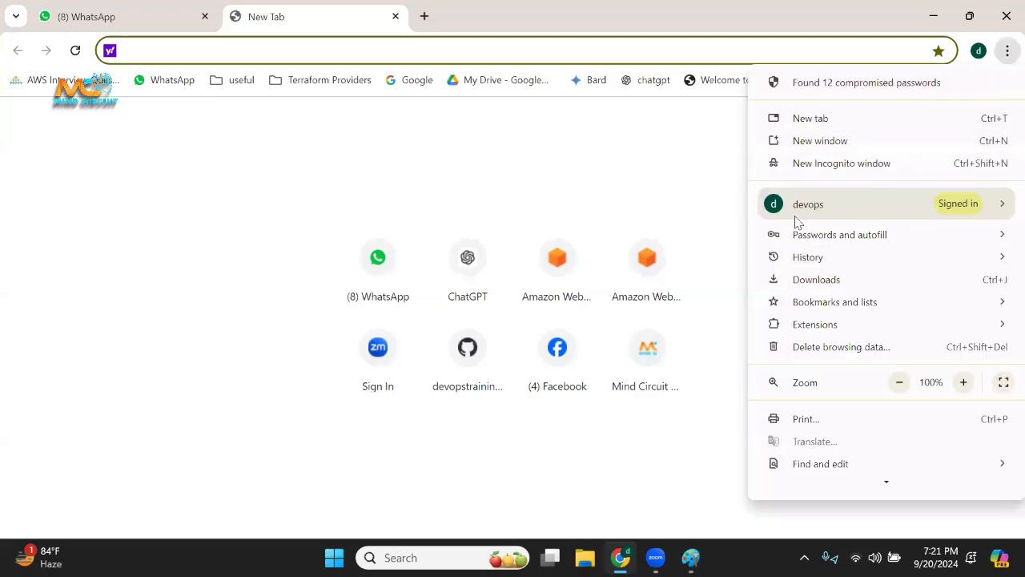
pyautogui.click(868, 174)
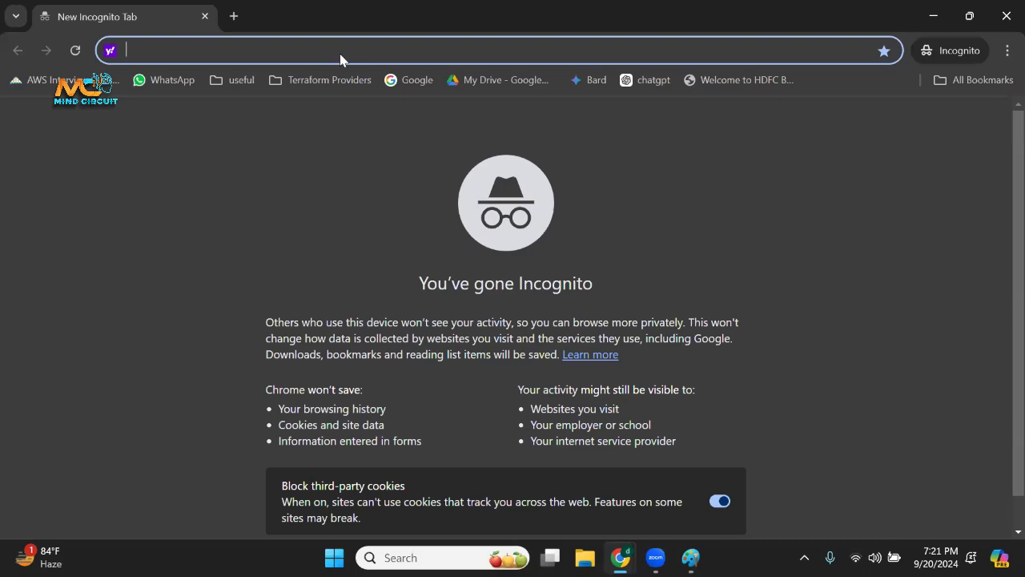
# Go to youtube.com, removing the channel path that the address completion adds.
pyautogui.write('YOU')
pyautogui.press('End')
pyautogui.press('BackSpace')
pyautogui.press('BackSpace')
pyautogui.press('BackSpace')
pyautogui.press('BackSpace')
pyautogui.press('BackSpace')
pyautogui.press('BackSpace')
pyautogui.press('BackSpace')
pyautogui.press('BackSpace')
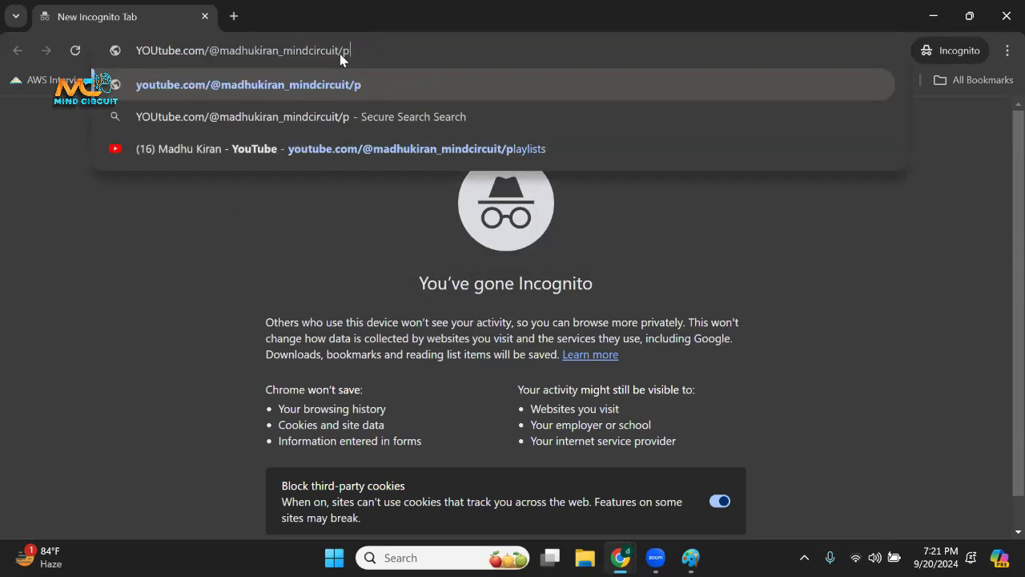
pyautogui.press('BackSpace')
pyautogui.press('BackSpace')
pyautogui.press('BackSpace')
pyautogui.press('BackSpace')
pyautogui.press('BackSpace')
pyautogui.press('BackSpace')
pyautogui.press('BackSpace')
pyautogui.press('BackSpace')
pyautogui.press('BackSpace')
pyautogui.press('BackSpace')
pyautogui.press('BackSpace')
pyautogui.press('BackSpace')
pyautogui.press('BackSpace')
pyautogui.press('BackSpace')
pyautogui.press('BackSpace')
pyautogui.press('BackSpace')
pyautogui.press('BackSpace')
pyautogui.press('BackSpace')
pyautogui.press('BackSpace')
pyautogui.press('BackSpace')
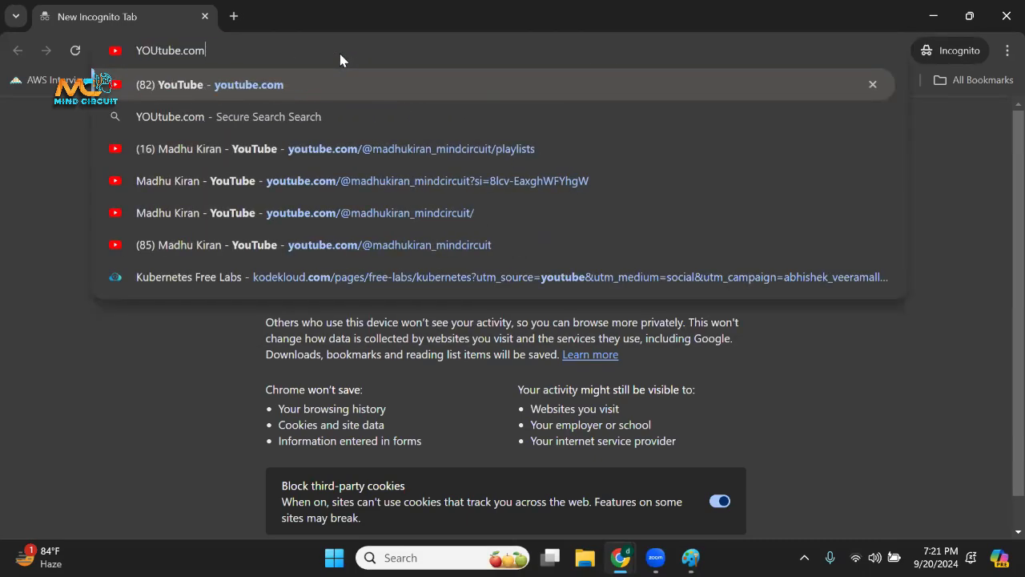
pyautogui.press('Return')
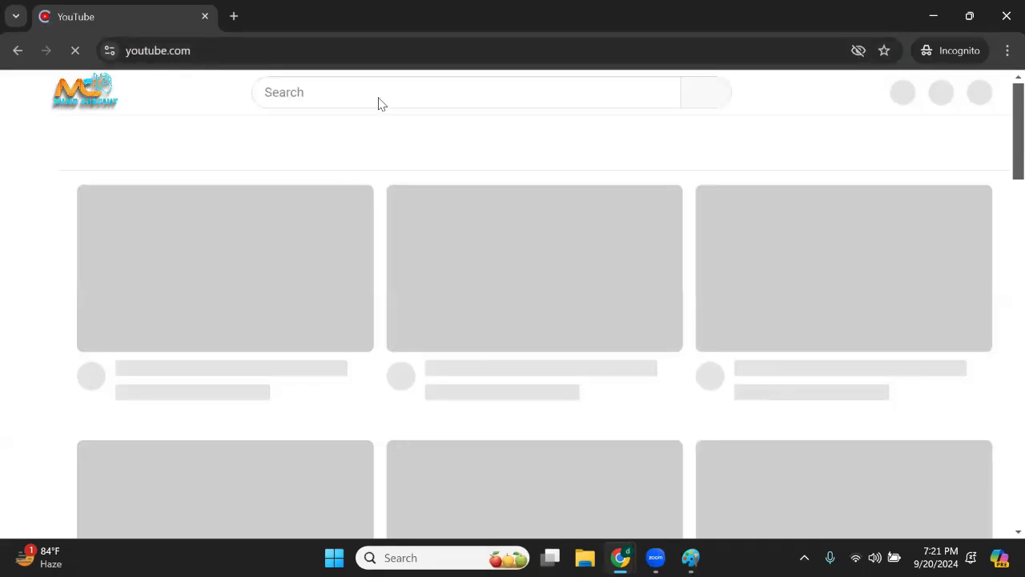
# Search YouTube for the trainer's name plus devops and open the Mind Circuit channel from the results.
pyautogui.click(381, 94)
pyautogui.write('MADHU ')
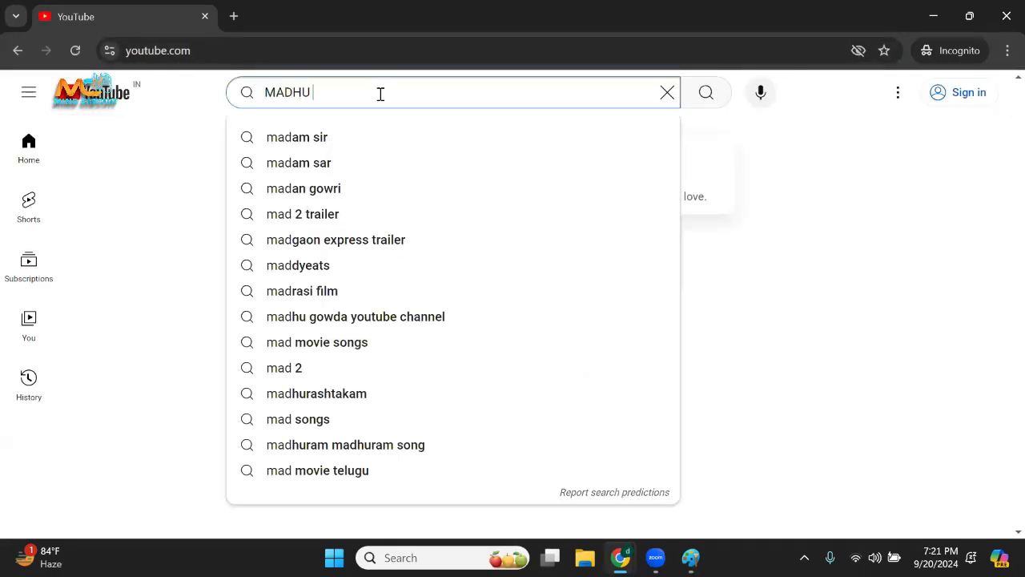
pyautogui.write('KIRAN DEV')
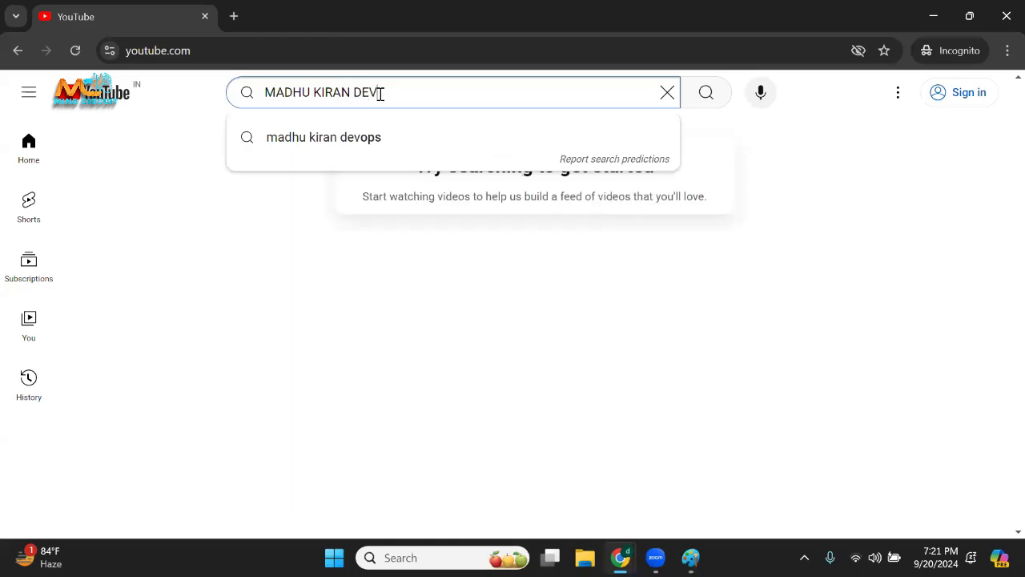
pyautogui.click(377, 138)
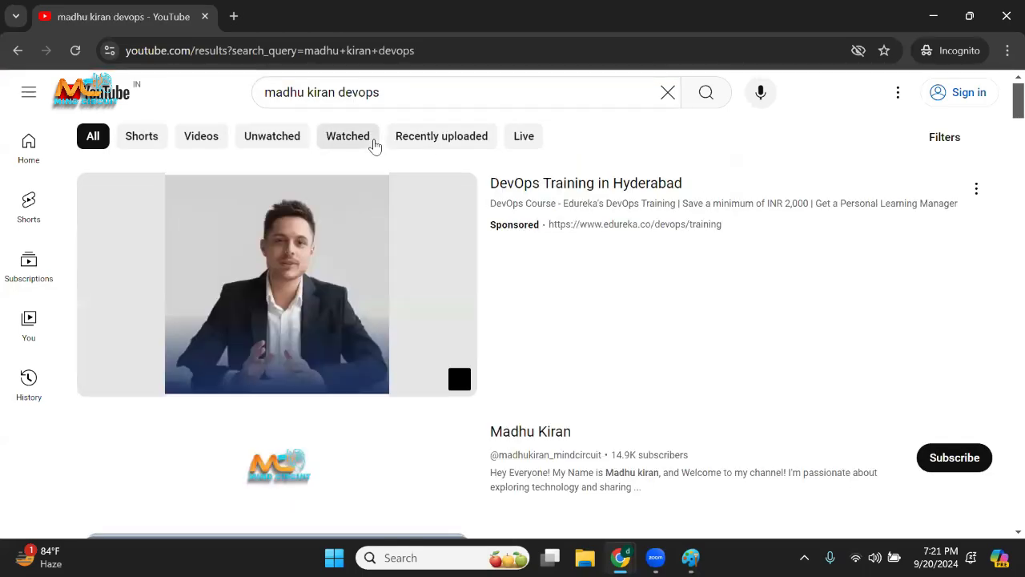
pyautogui.scroll(-2, 519, 327)
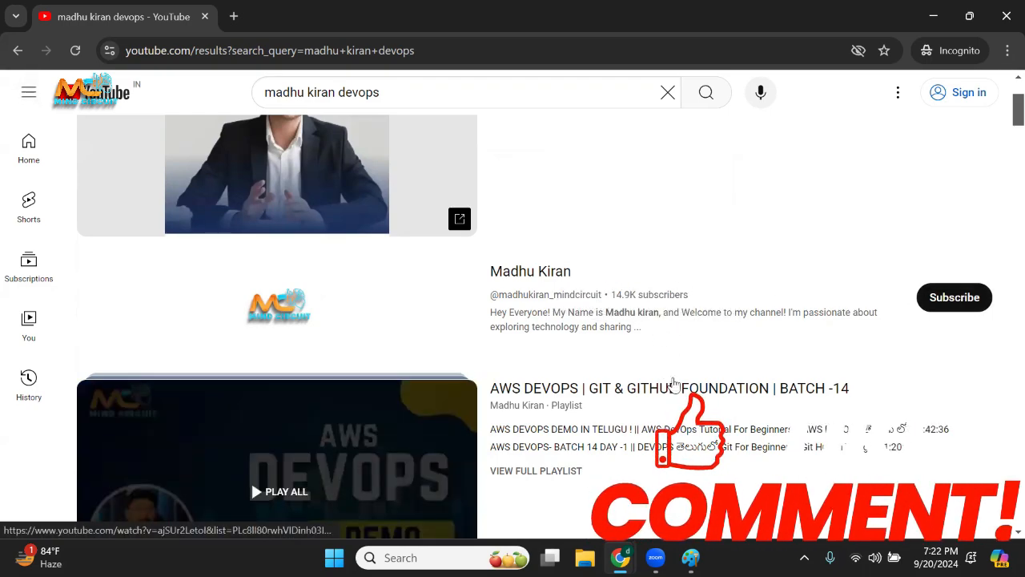
pyautogui.click(548, 277)
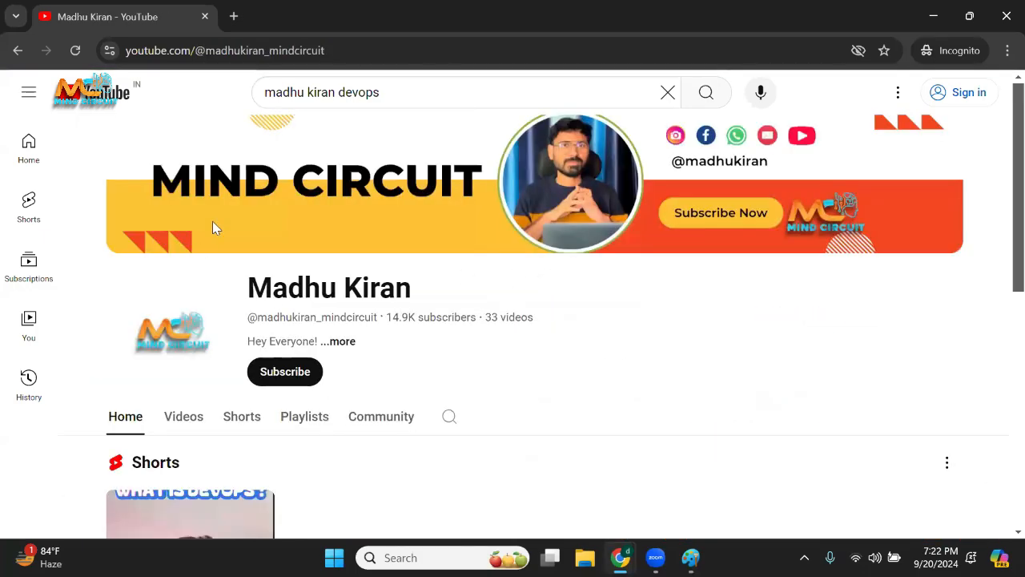
# Show the channel's playlists and mark up the AWS DEVOPS BASICS playlist with a red circle and underlines below its title.
pyautogui.scroll(-3, 213, 228)
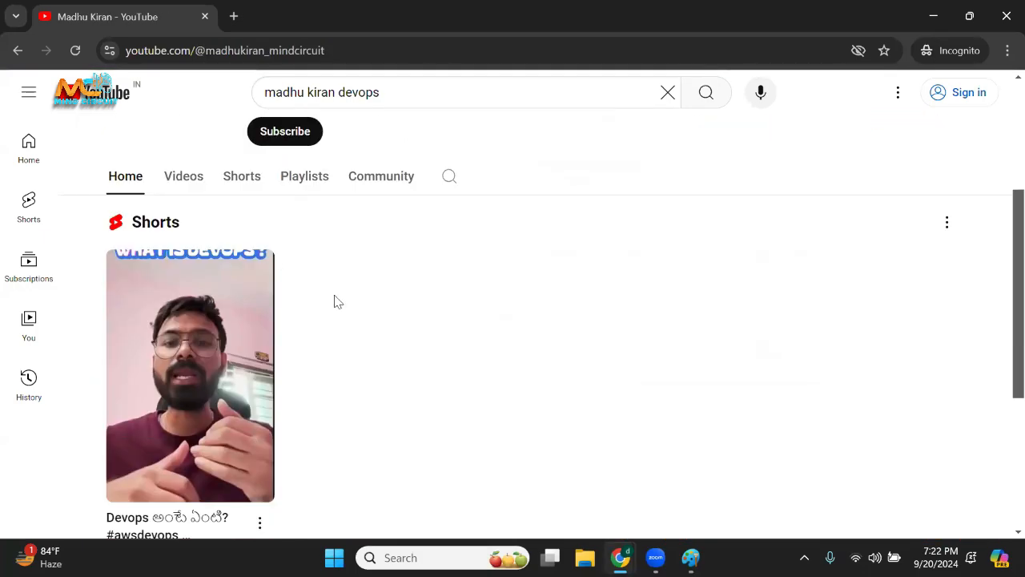
pyautogui.click(308, 183)
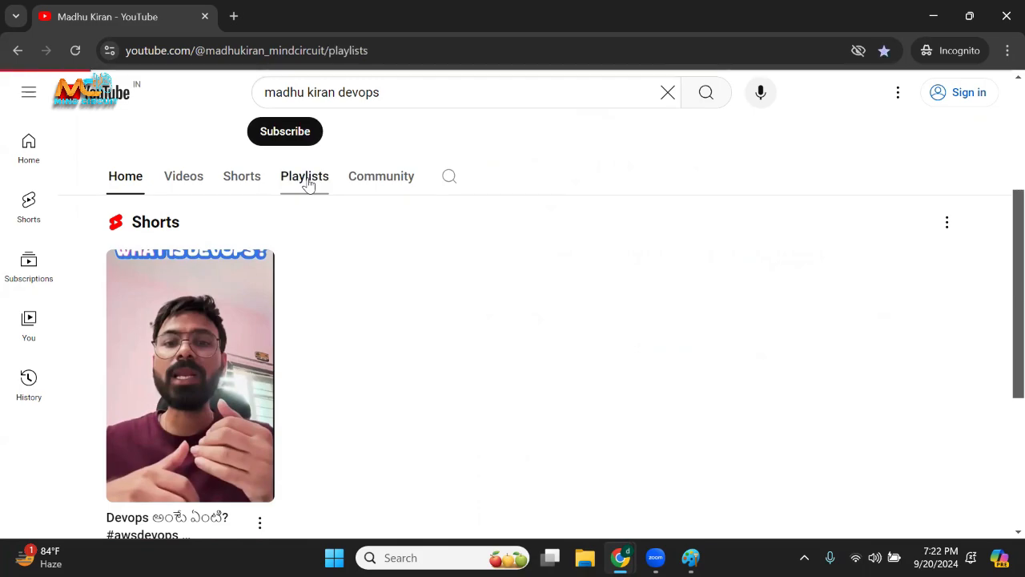
pyautogui.scroll(-2, 350, 245)
pyautogui.scroll(-1, 316, 233)
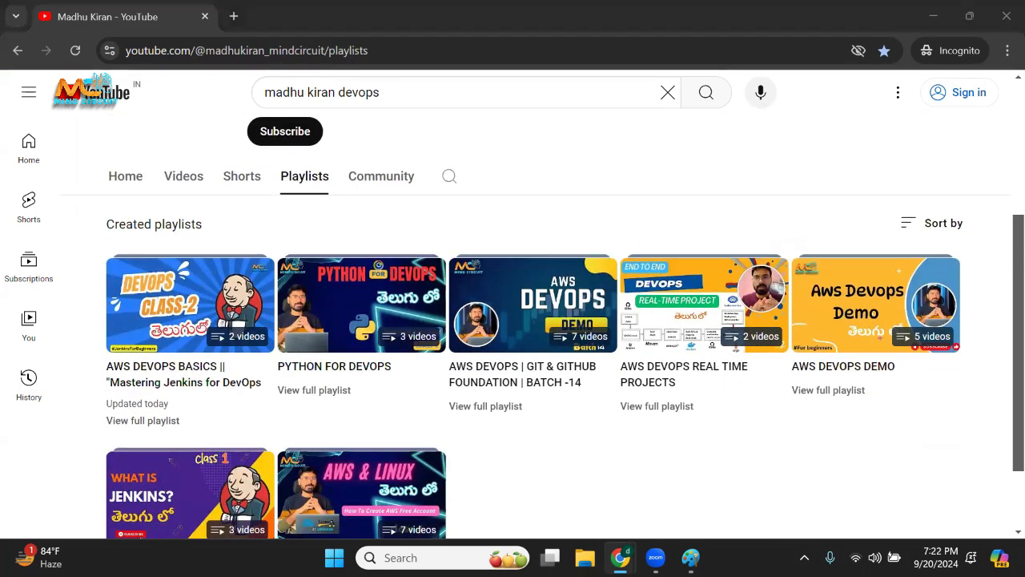
pyautogui.moveTo(176, 251)
pyautogui.mouseDown()
pyautogui.moveTo(80, 312)
pyautogui.moveTo(100, 429)
pyautogui.moveTo(223, 421)
pyautogui.moveTo(245, 336)
pyautogui.mouseUp()
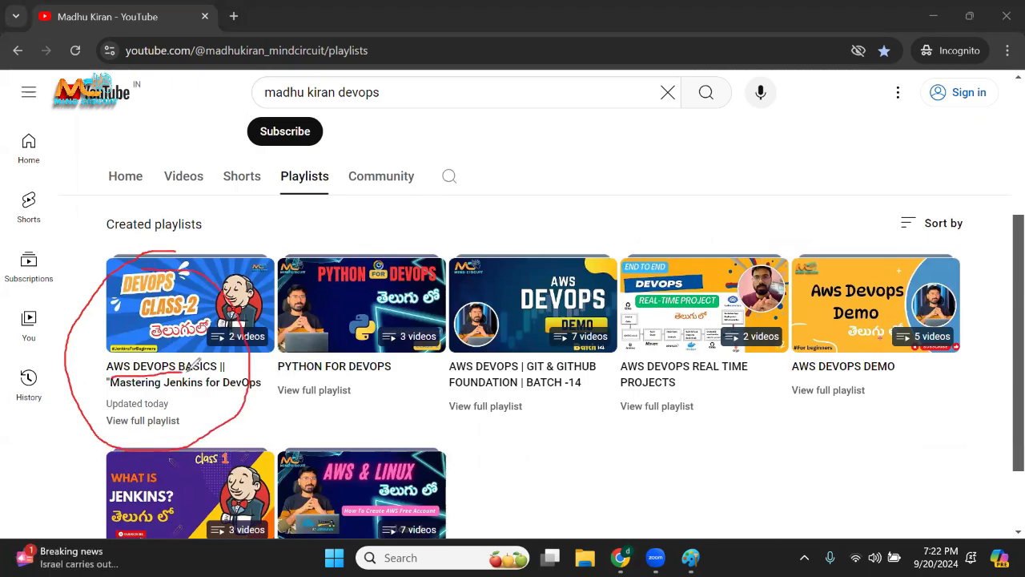
pyautogui.moveTo(187, 370); pyautogui.dragTo(218, 370)
pyautogui.moveTo(113, 391); pyautogui.dragTo(215, 389)
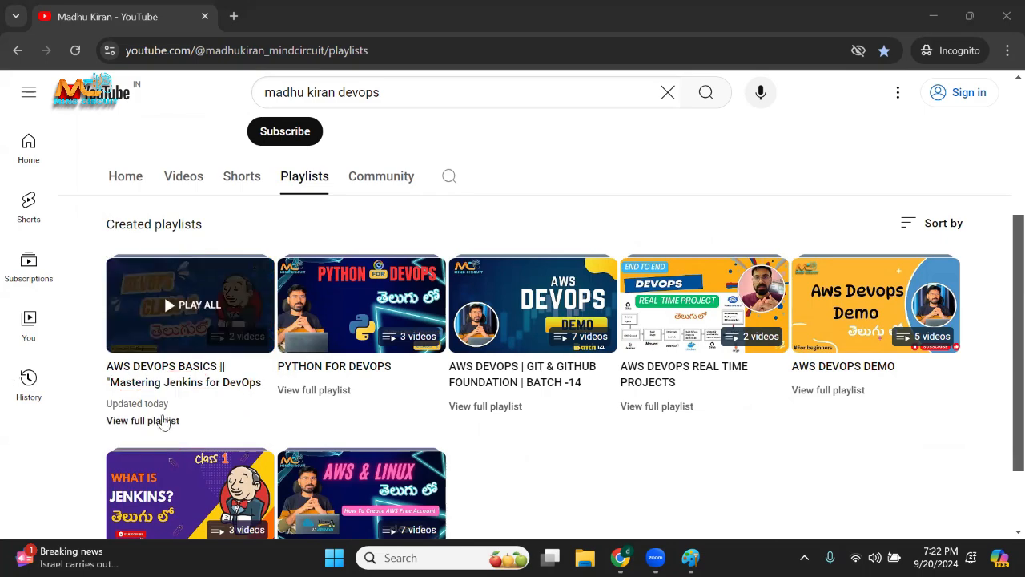
# Open the full AWS DEVOPS BASICS playlist and draw red check marks on the class 1 and class 2 videos.
pyautogui.click(161, 420)
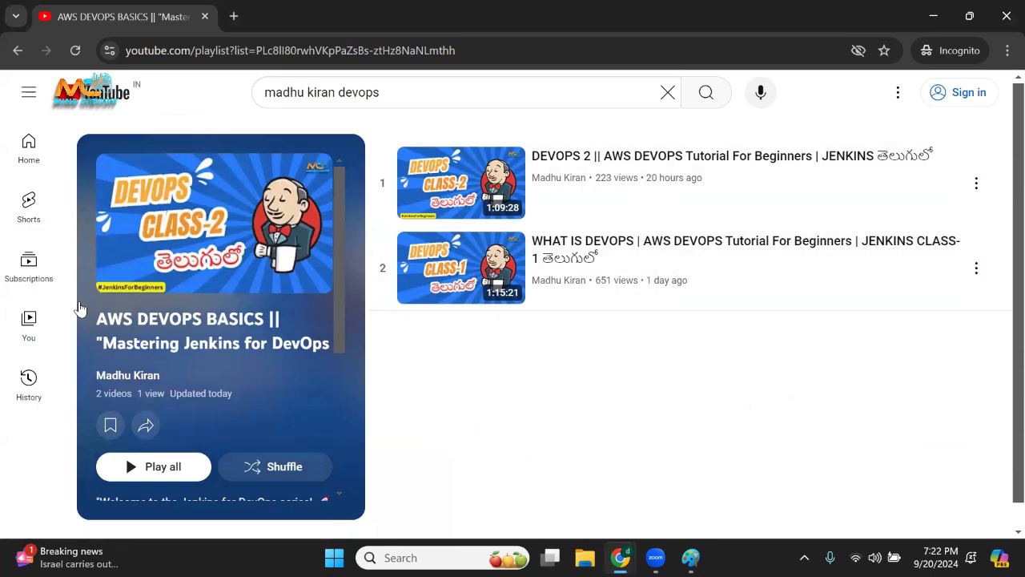
pyautogui.moveTo(622, 260); pyautogui.dragTo(653, 240)
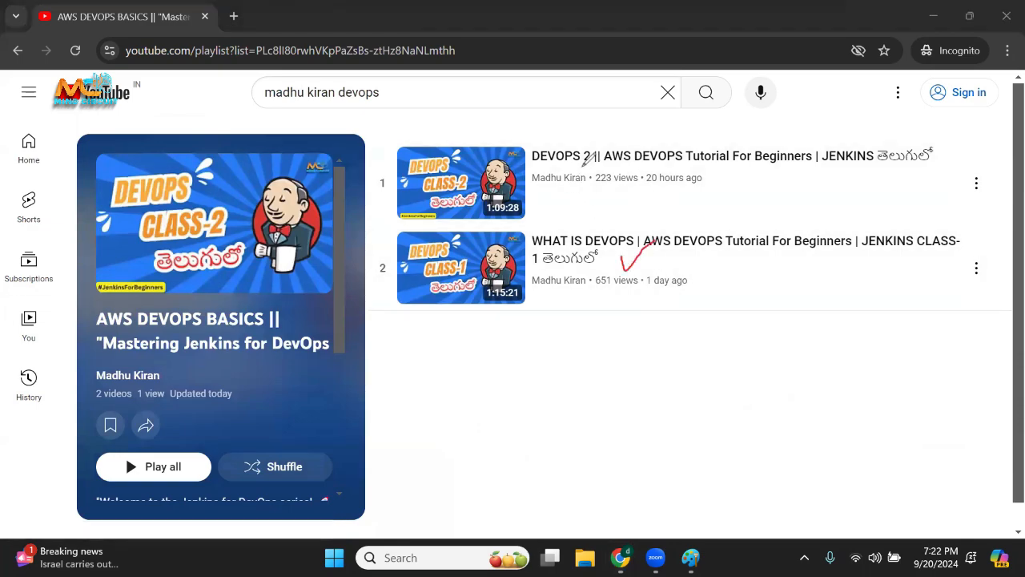
pyautogui.moveTo(584, 166); pyautogui.dragTo(625, 150)
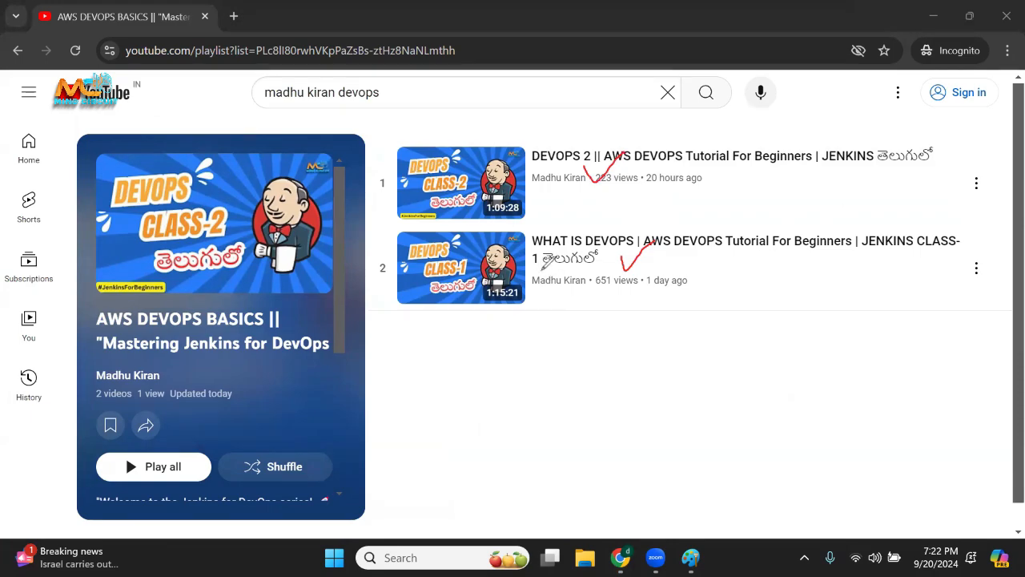
# Underline the class 1 and class 2 videos in red, sketch a red outline above the first thumbnail, and clear all annotations.
pyautogui.moveTo(529, 282); pyautogui.dragTo(565, 270)
pyautogui.moveTo(565, 173); pyautogui.dragTo(637, 166)
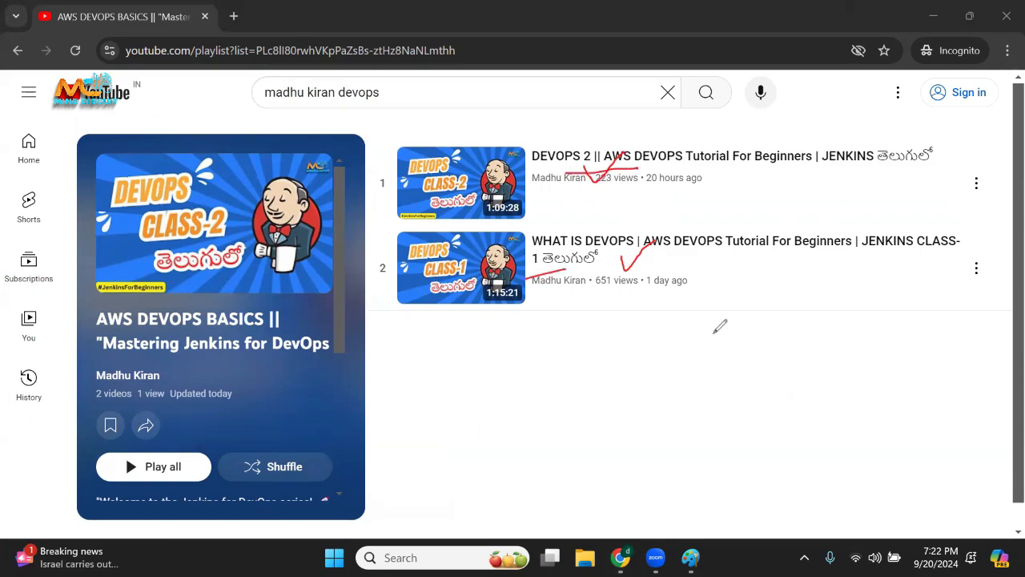
pyautogui.moveTo(447, 121)
pyautogui.mouseDown()
pyautogui.moveTo(551, 124)
pyautogui.moveTo(410, 139)
pyautogui.mouseUp()
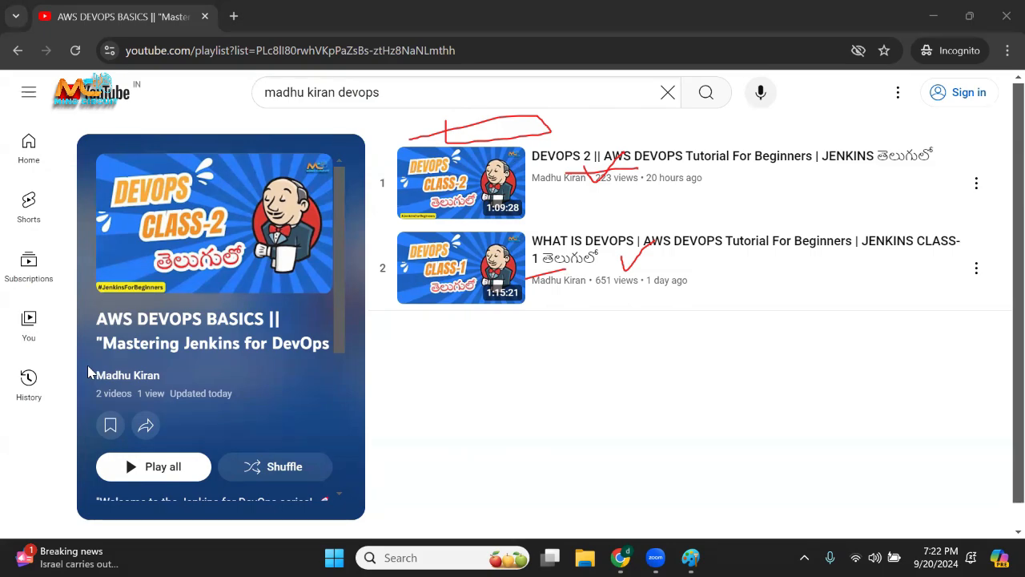
pyautogui.click(470, 344)
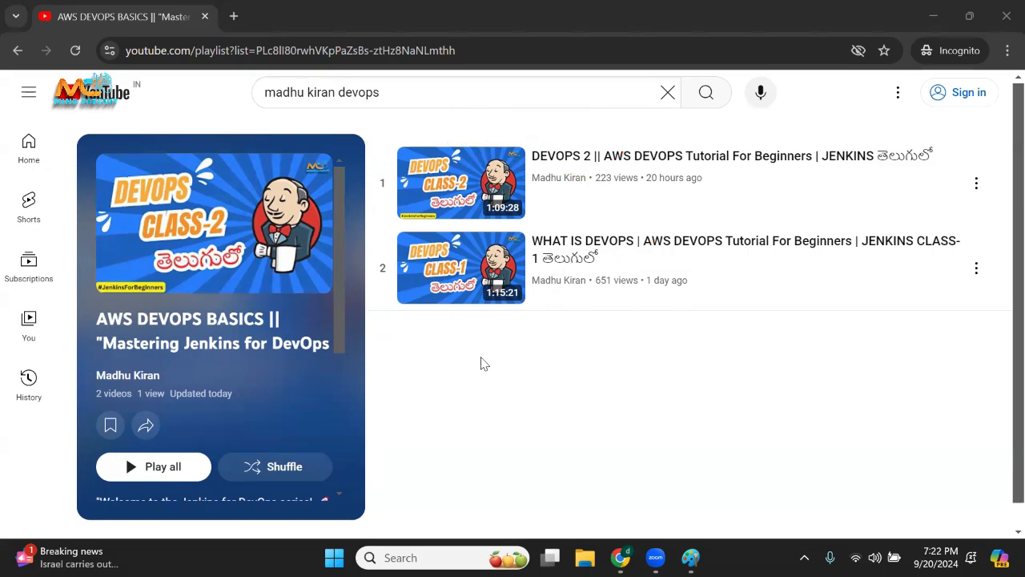
# Start the class 1 video, switch to the class 2 video, pause it, and check its player settings and description.
pyautogui.click(562, 247)
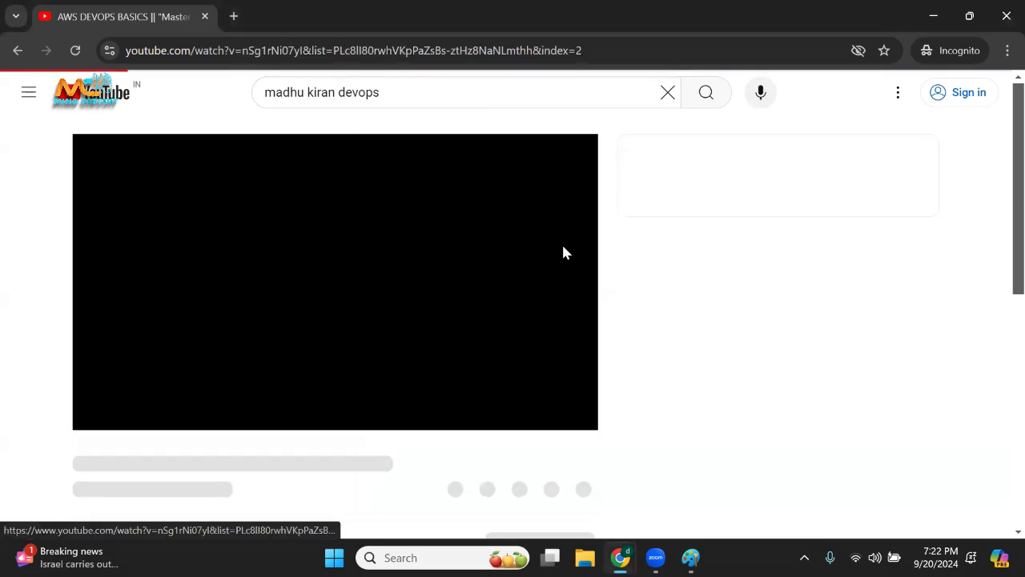
pyautogui.click(100, 412)
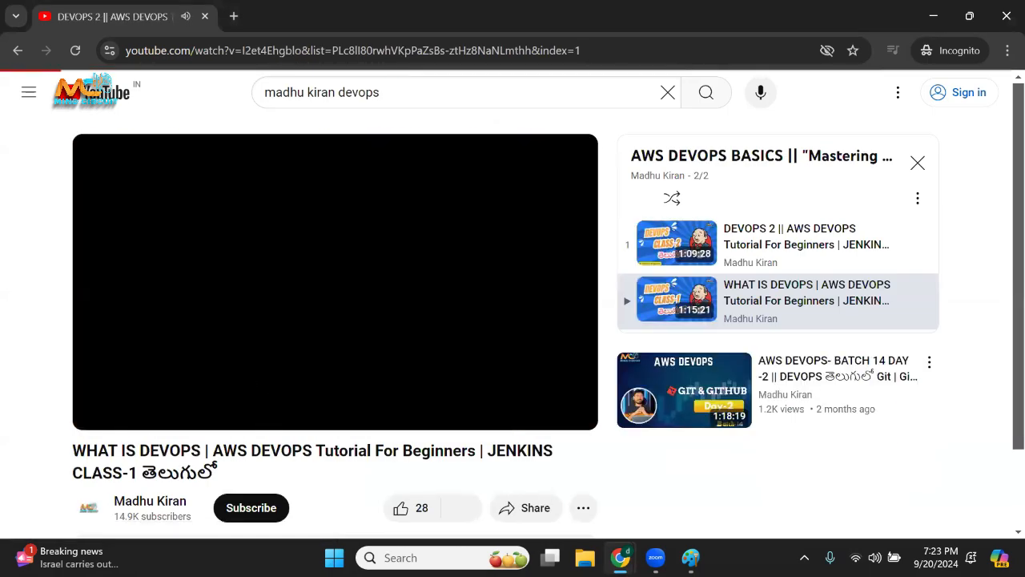
pyautogui.click(140, 411)
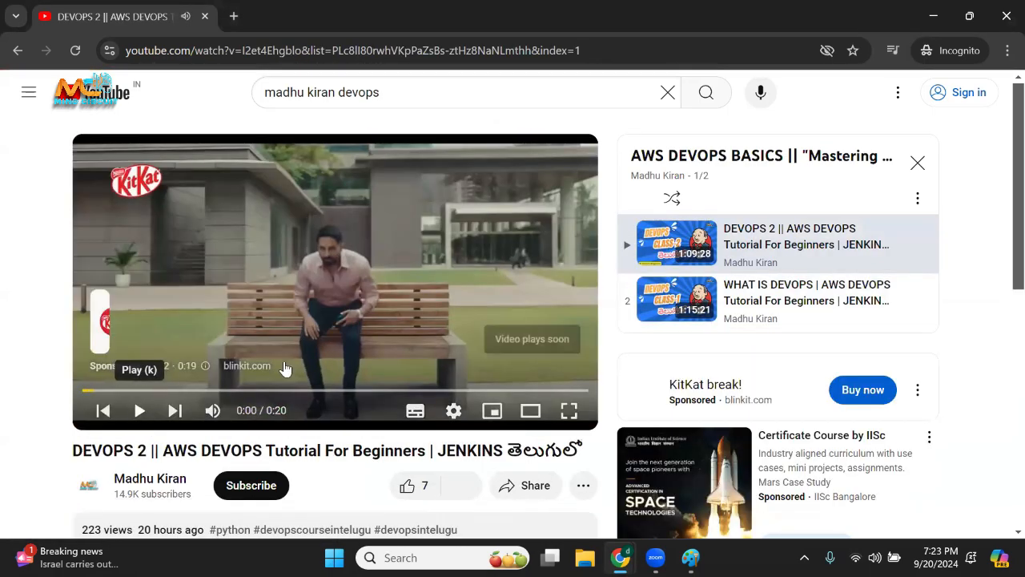
pyautogui.click(453, 410)
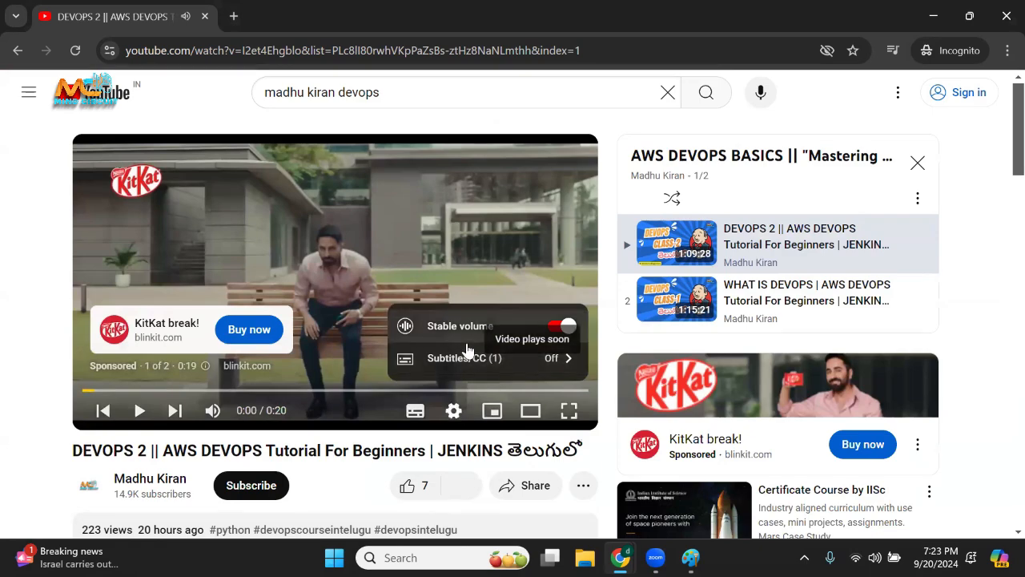
pyautogui.click(453, 411)
pyautogui.click(453, 412)
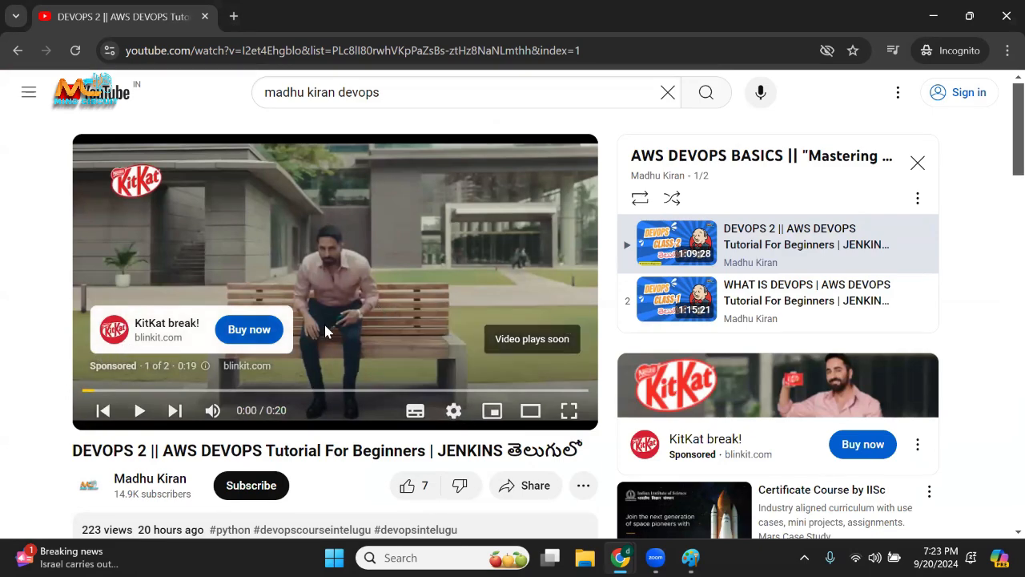
pyautogui.scroll(-2, 377, 456)
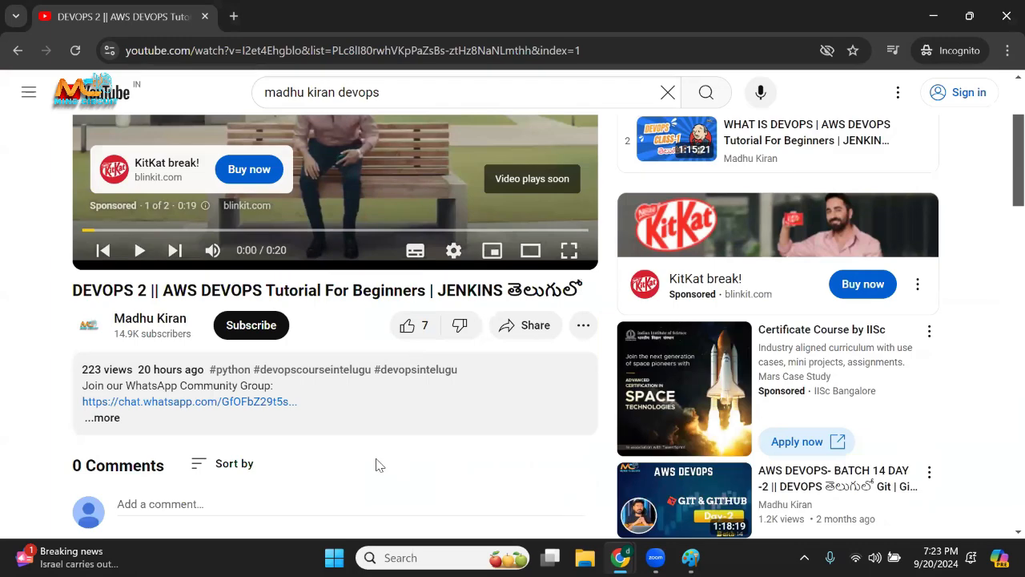
pyautogui.scroll(2, 358, 286)
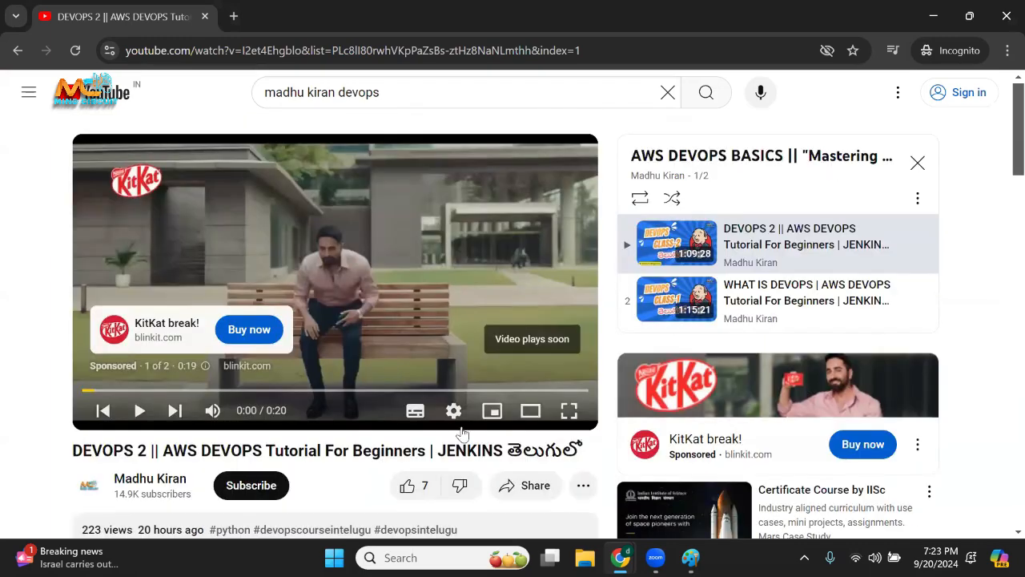
# Return to the class 1 video, reload it from the playlist and pause it.
pyautogui.click(19, 52)
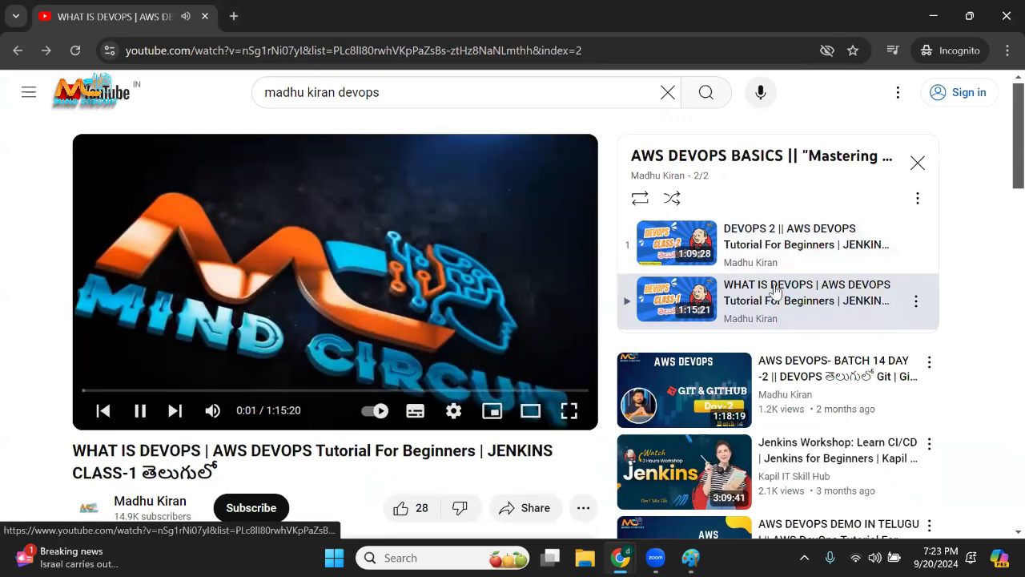
pyautogui.click(773, 291)
pyautogui.scroll(-1, 246, 384)
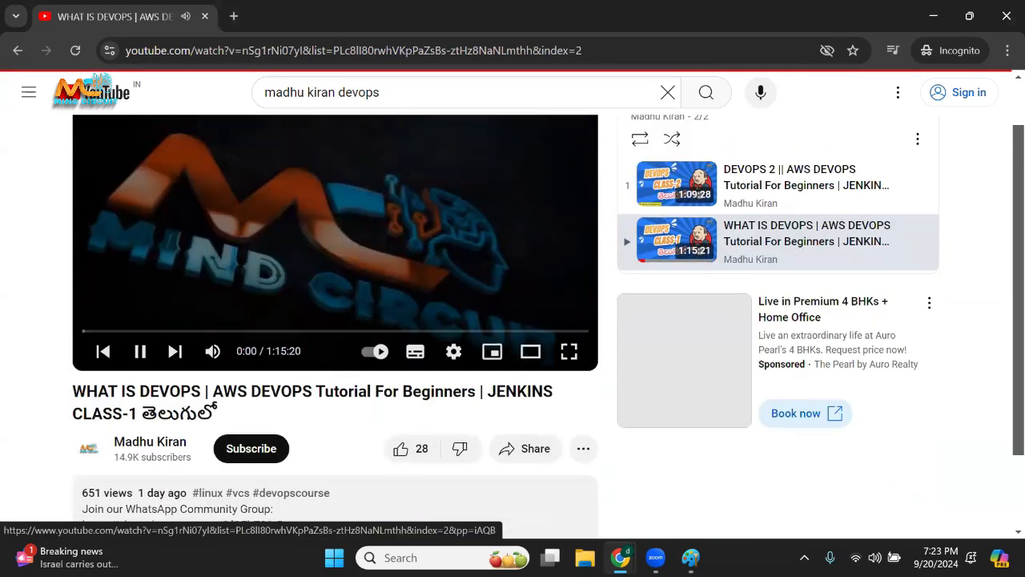
pyautogui.click(140, 350)
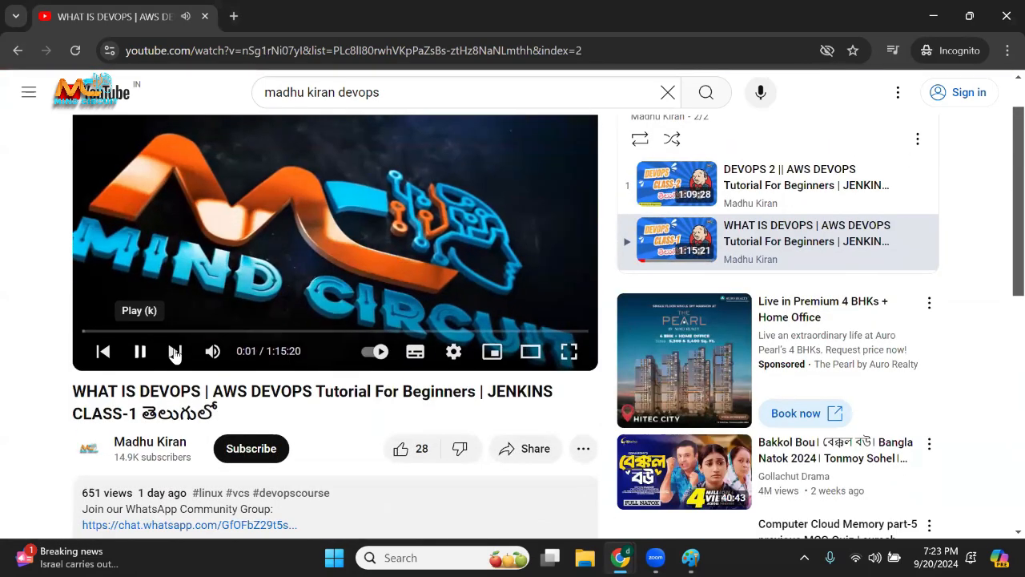
# Show the available playback speeds for the class 1 video and leave the speed unchanged.
pyautogui.click(455, 352)
pyautogui.click(478, 268)
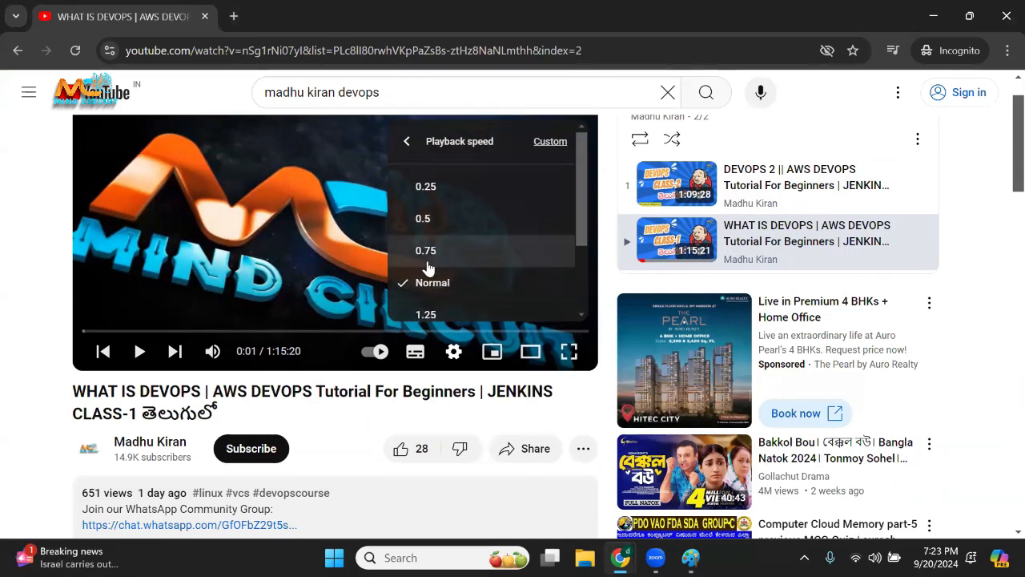
pyautogui.scroll(-2, 446, 296)
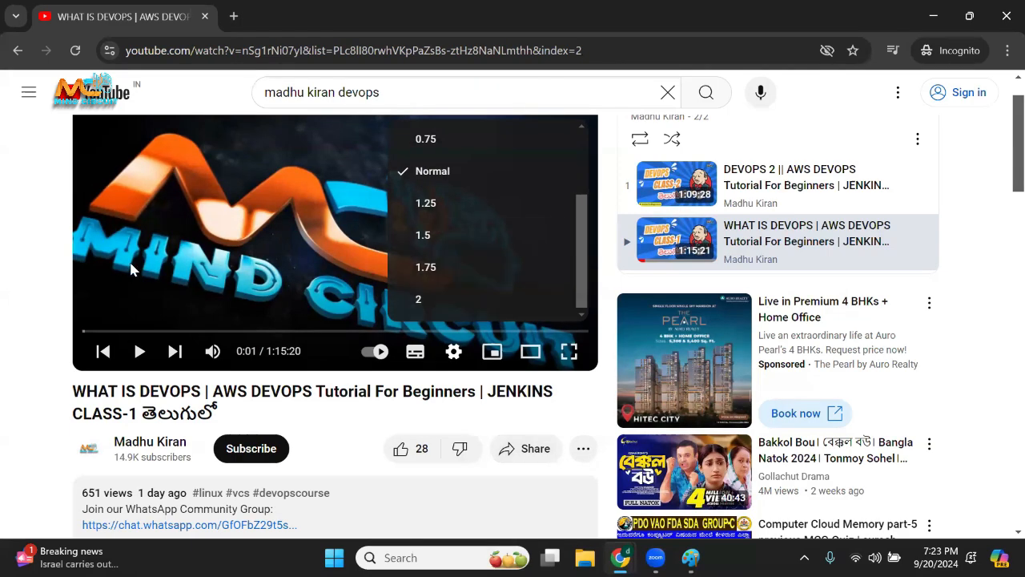
pyautogui.click(24, 277)
# Review the class 1 video's likes, comments and description, highlighting the view count.
pyautogui.scroll(-2, 64, 320)
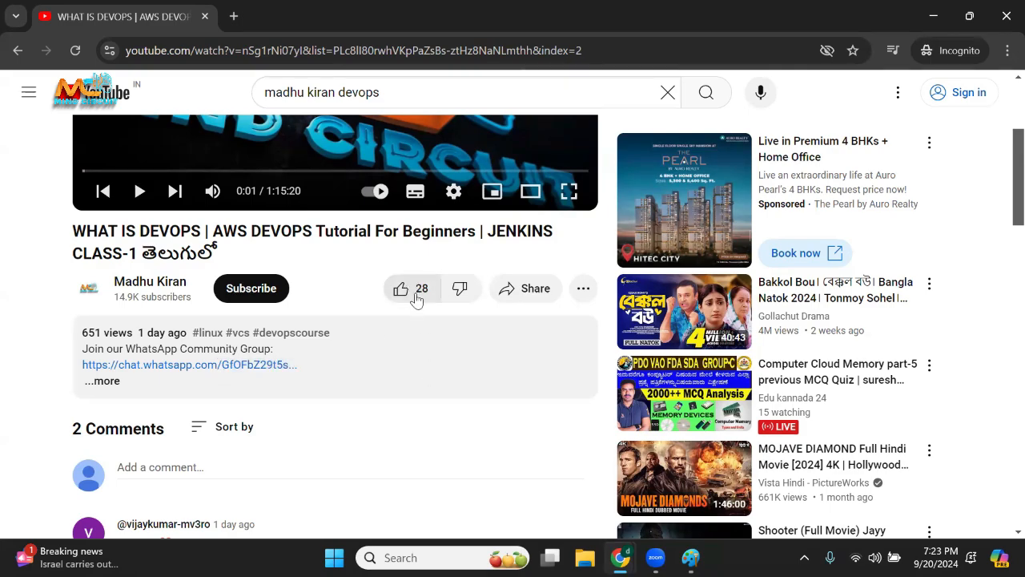
pyautogui.scroll(-3, 317, 389)
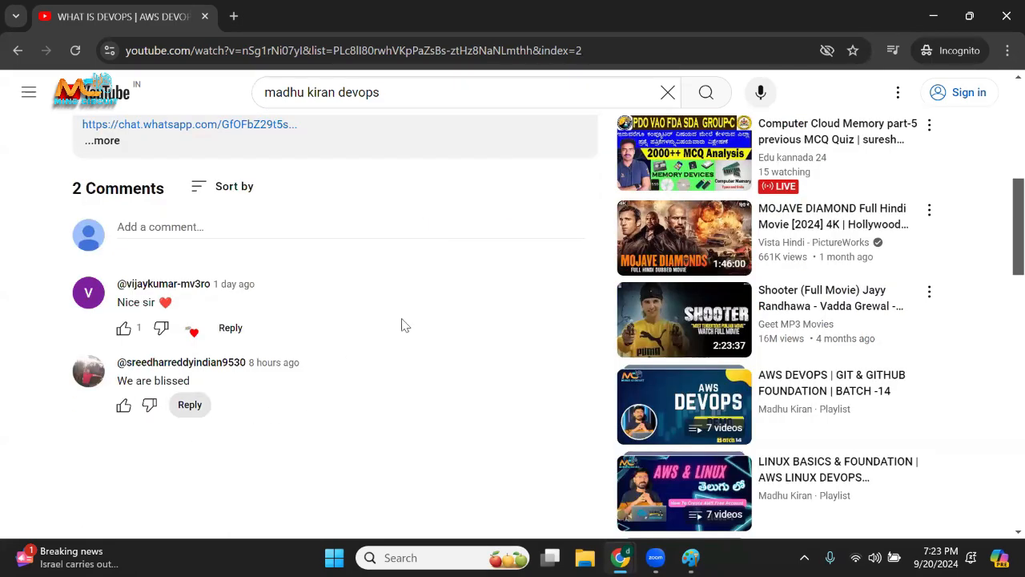
pyautogui.scroll(3, 433, 326)
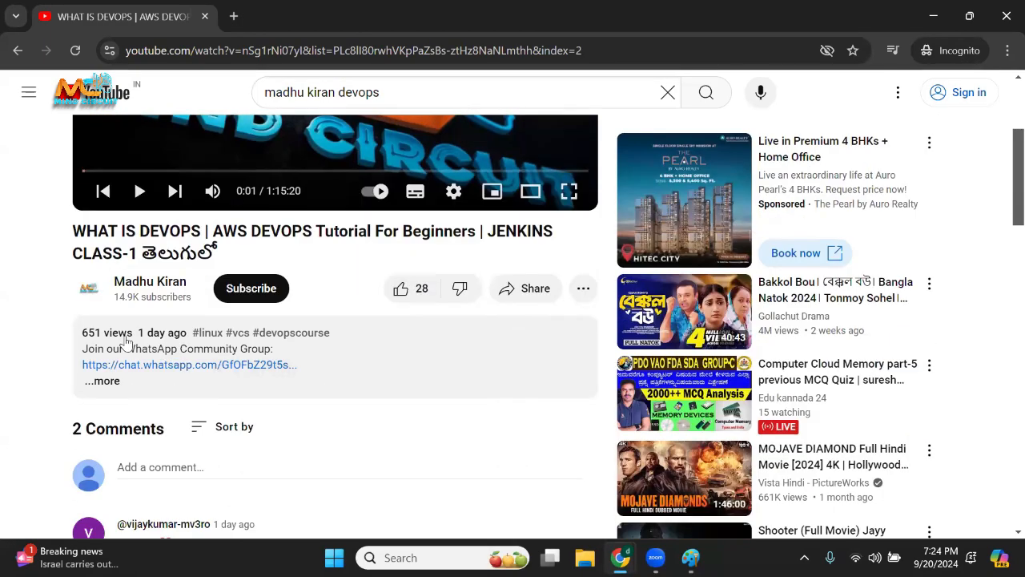
pyautogui.moveTo(52, 343); pyautogui.dragTo(133, 338)
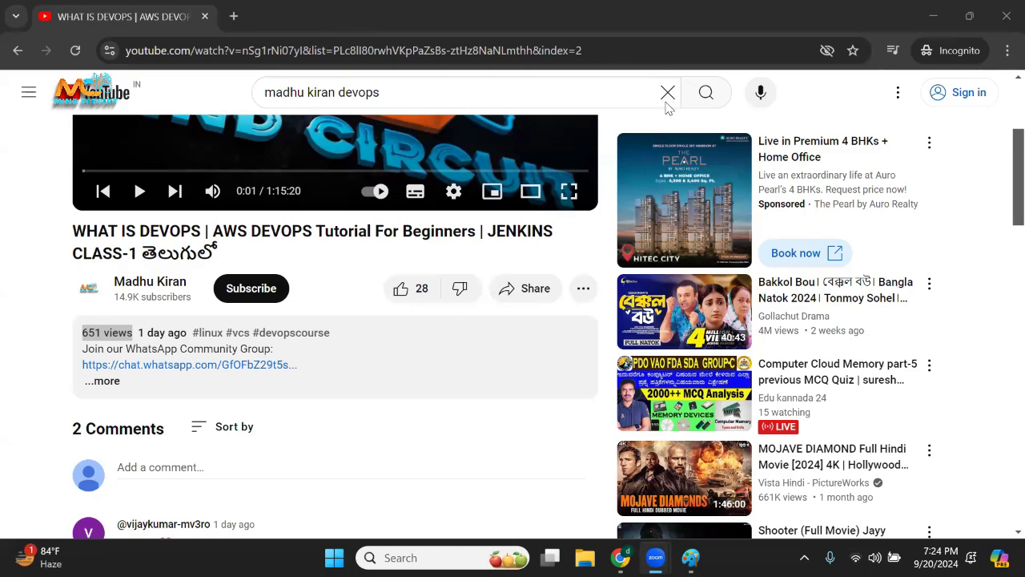
pyautogui.scroll(2, 411, 308)
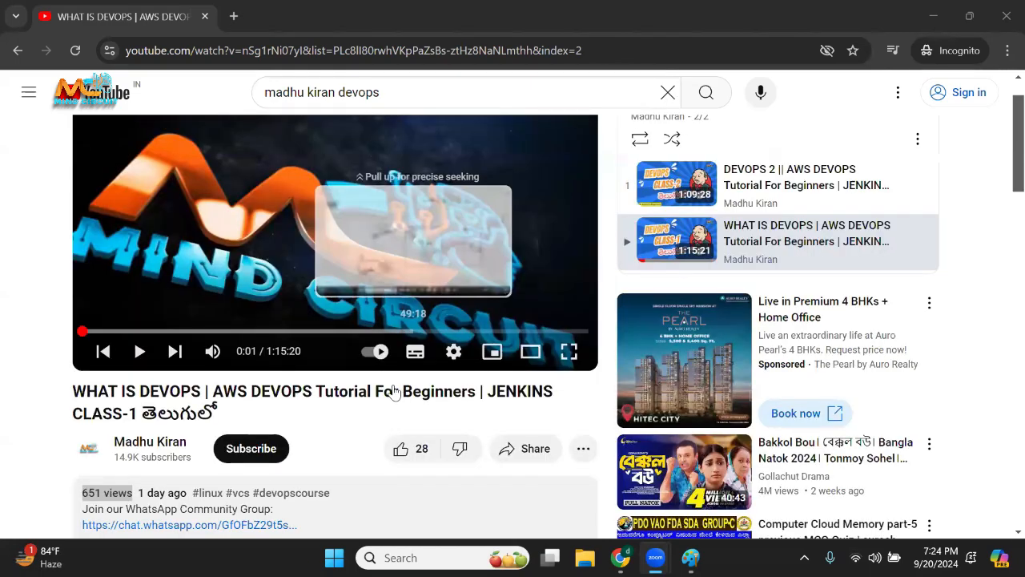
pyautogui.scroll(-1, 393, 390)
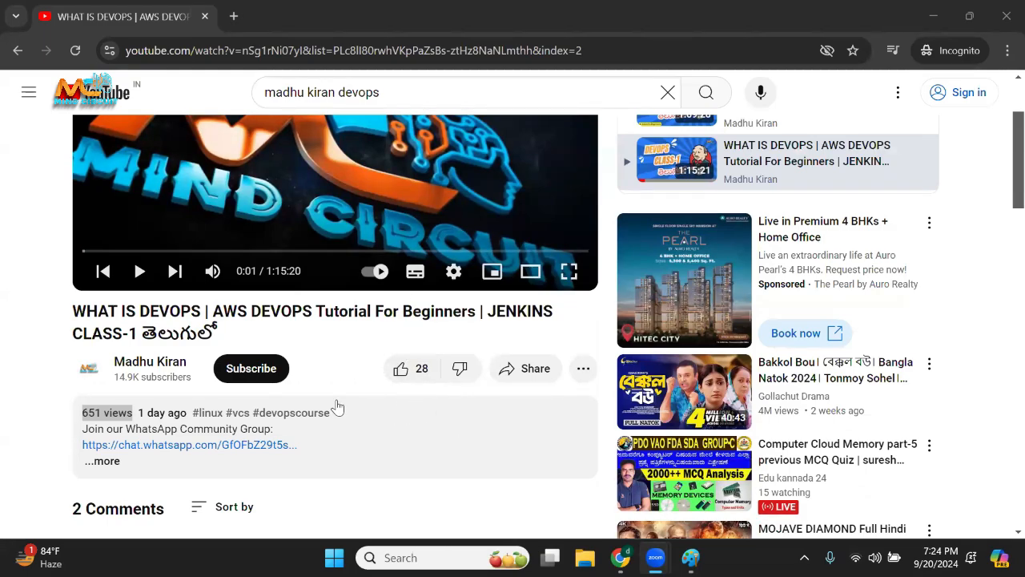
pyautogui.scroll(2, 353, 312)
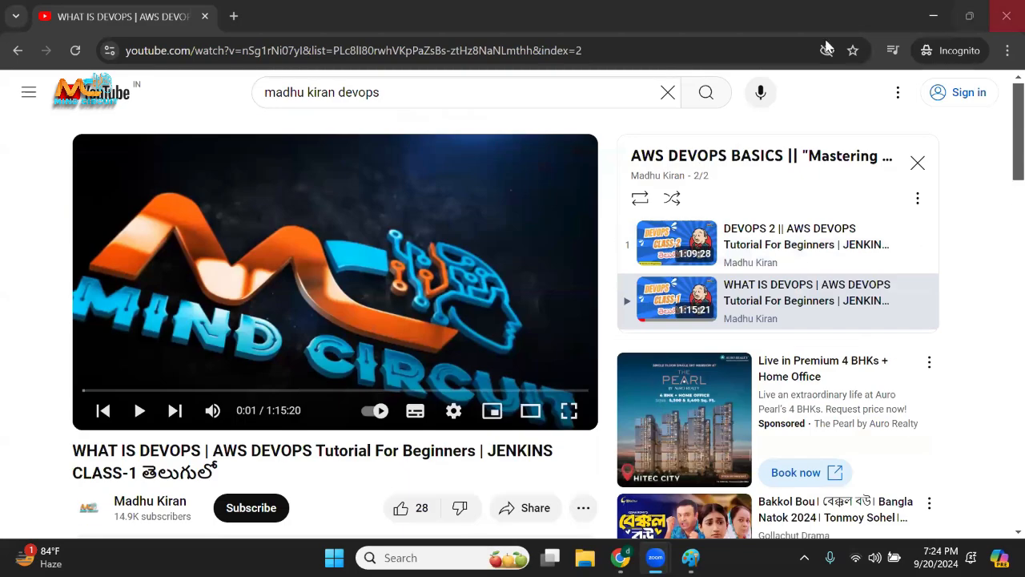
pyautogui.scroll(-3, 301, 292)
pyautogui.scroll(3, 300, 293)
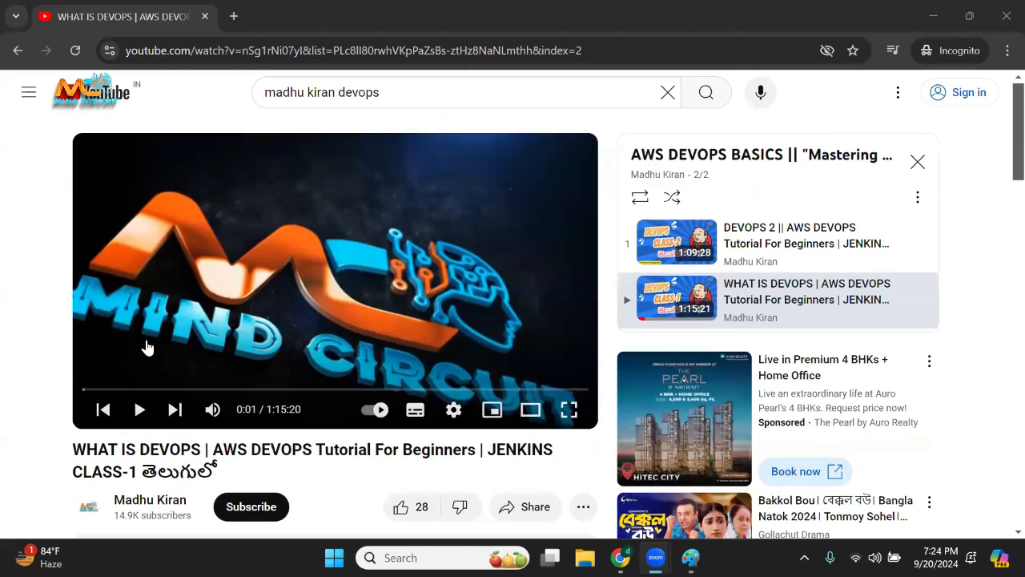
# Open the Mind Circuit channel from the class 1 video and browse through its playlists.
pyautogui.scroll(-1, 144, 347)
pyautogui.click(163, 430)
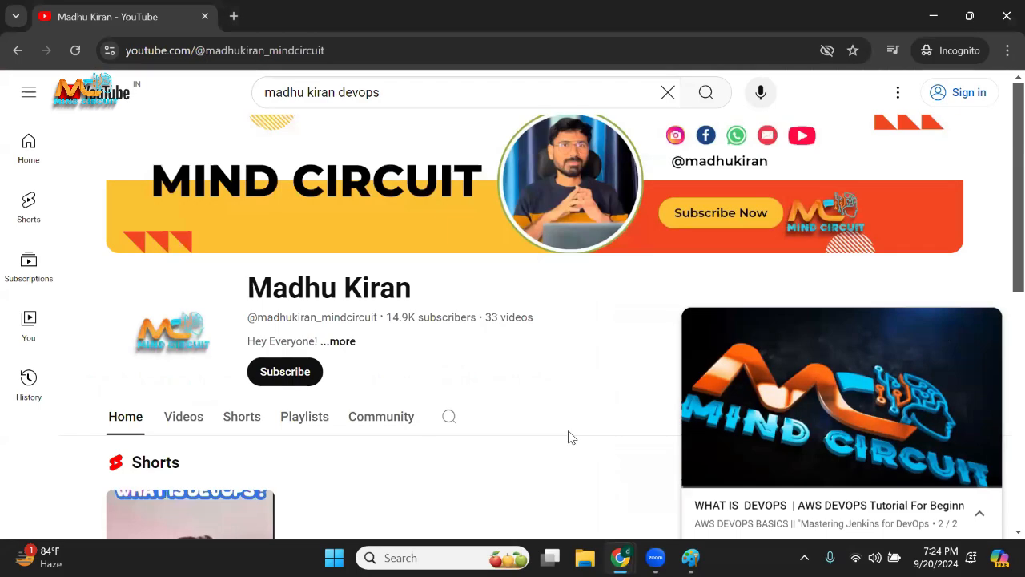
pyautogui.click(973, 333)
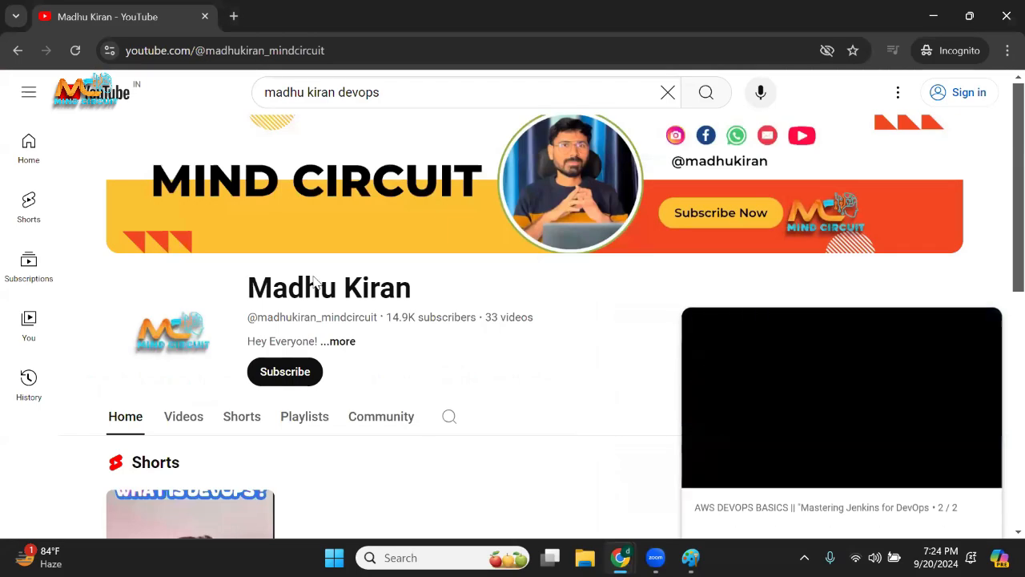
pyautogui.scroll(-4, 288, 321)
pyautogui.click(301, 136)
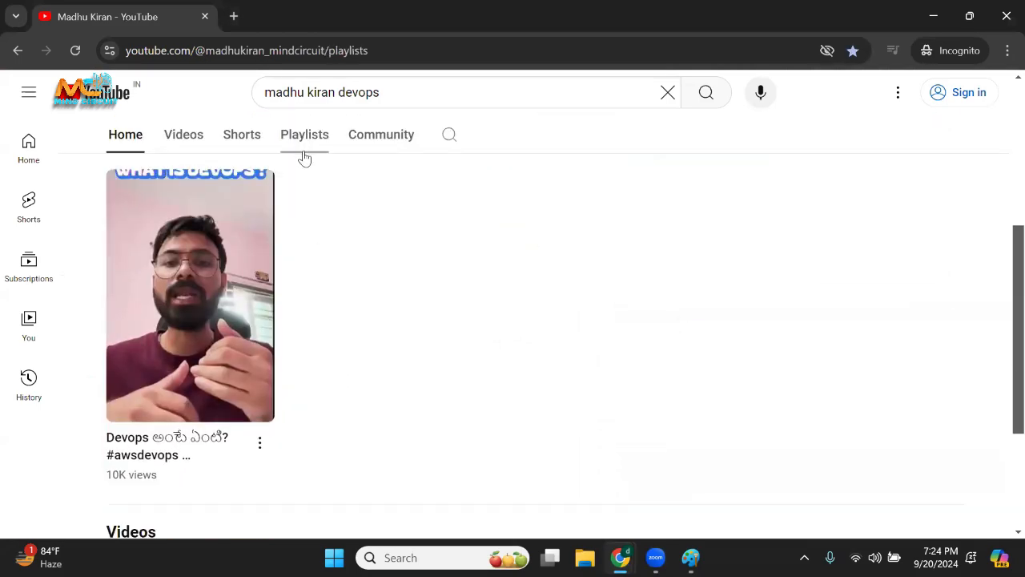
pyautogui.scroll(-2, 178, 391)
pyautogui.scroll(-1, 177, 391)
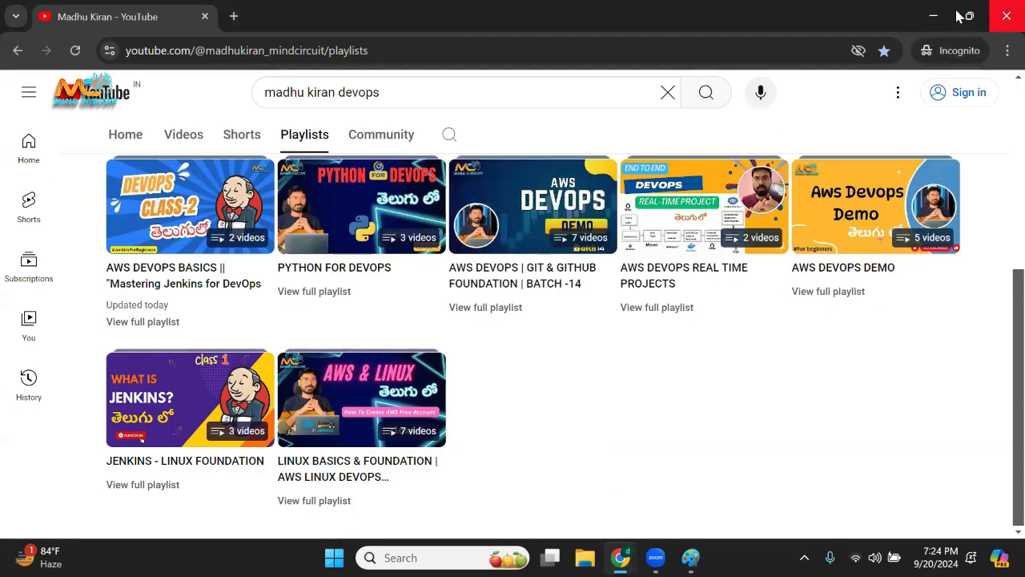
# Close the incognito window and go to console.aws.amazon.com in the regular browser window.
pyautogui.click(1007, 16)
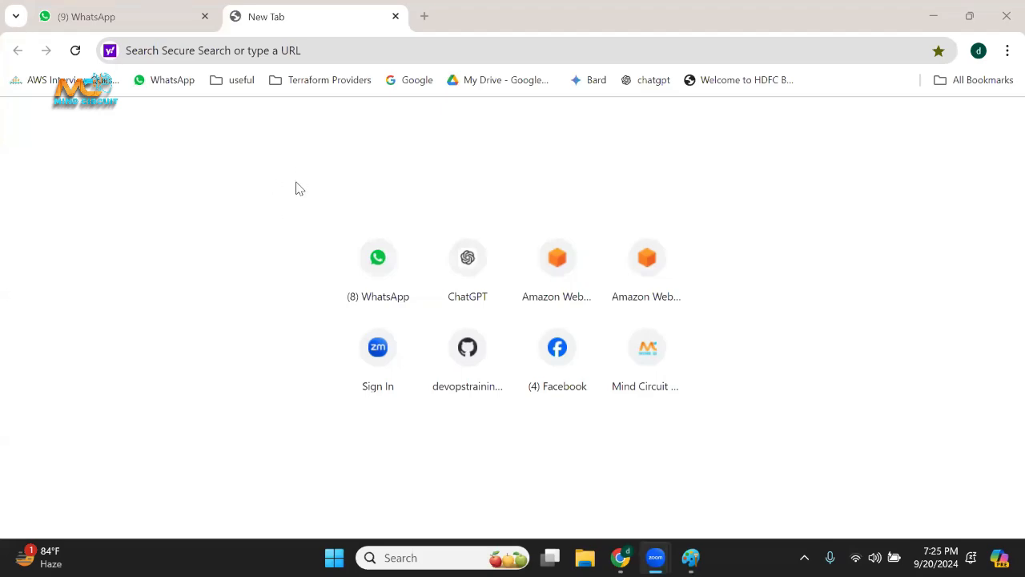
pyautogui.click(366, 52)
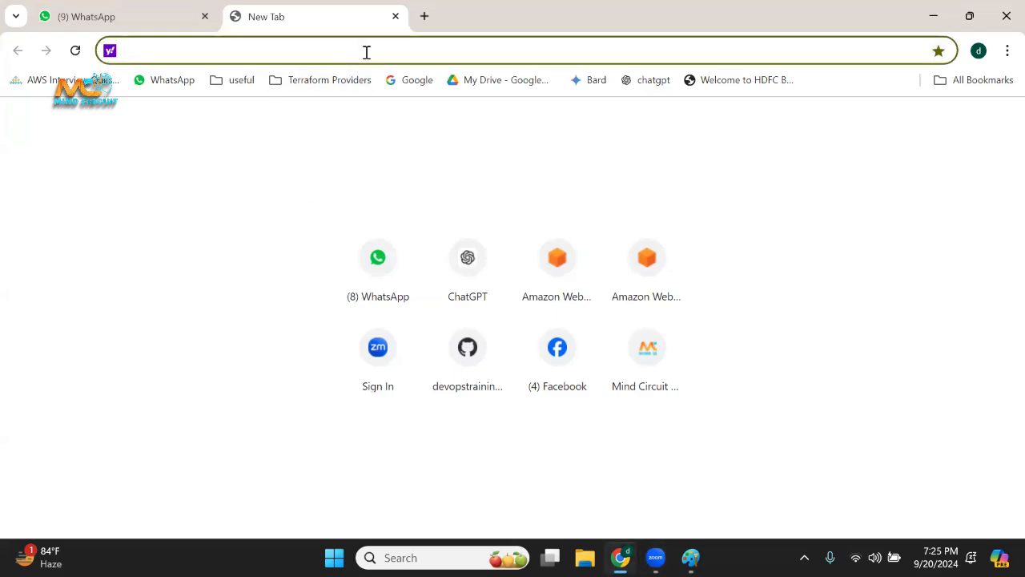
pyautogui.write('cons')
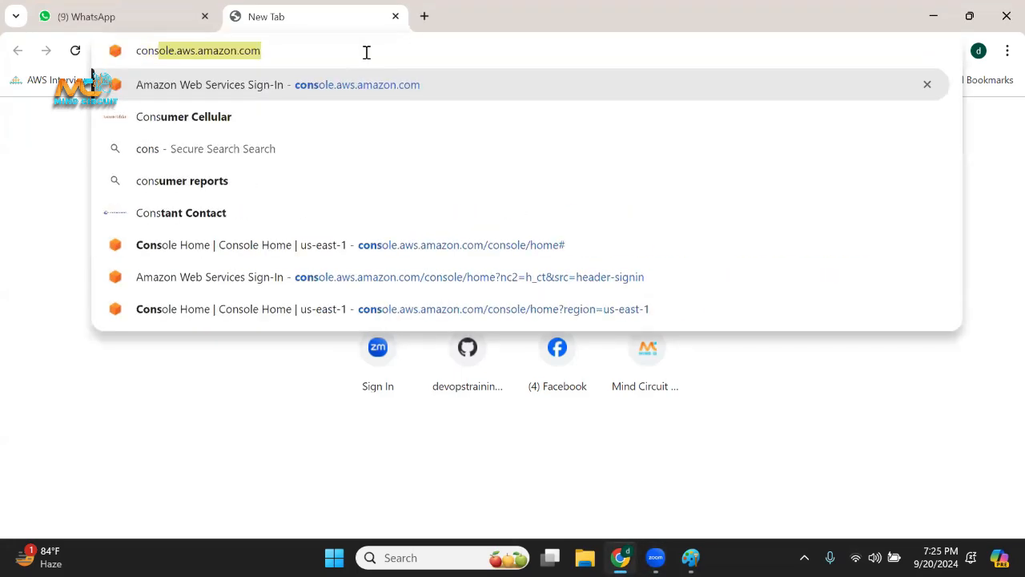
pyautogui.press('Right')
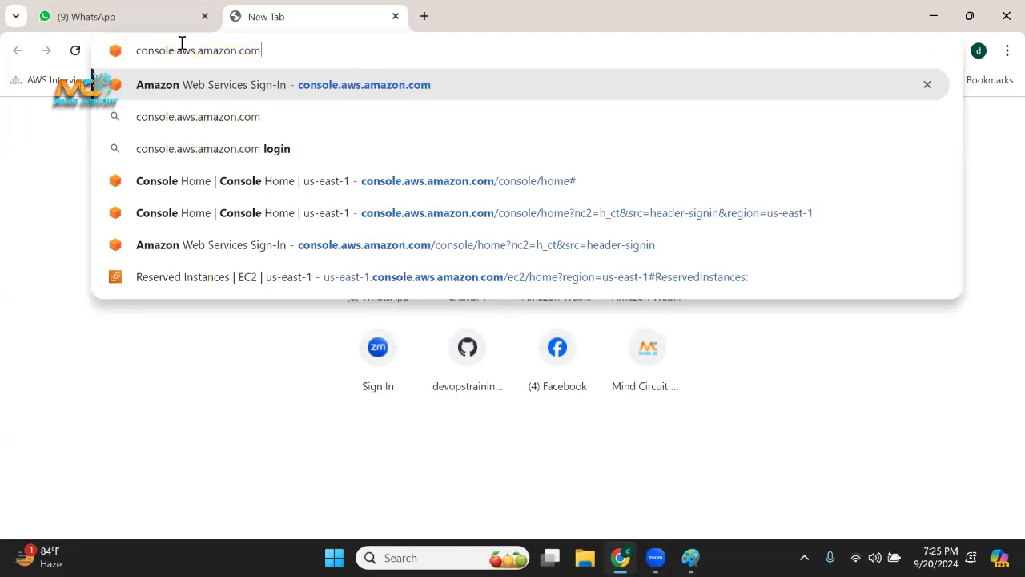
pyautogui.moveTo(175, 51); pyautogui.dragTo(273, 50)
pyautogui.click(288, 50)
pyautogui.press('Down')
pyautogui.press('Up')
pyautogui.press('Return')
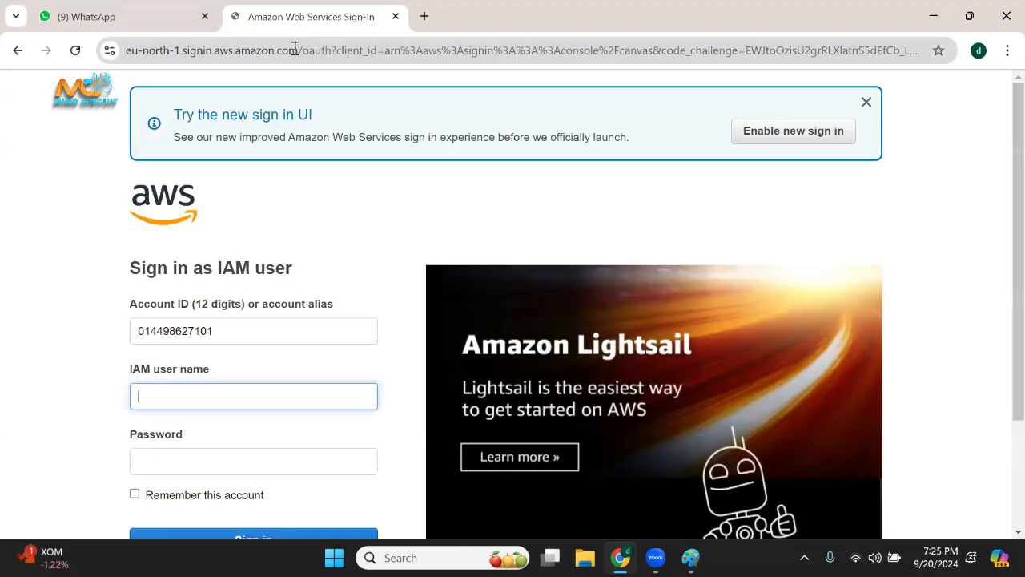
# Switch the AWS sign-in from IAM user to root user email and look over the sign-in form.
pyautogui.scroll(-2, 358, 267)
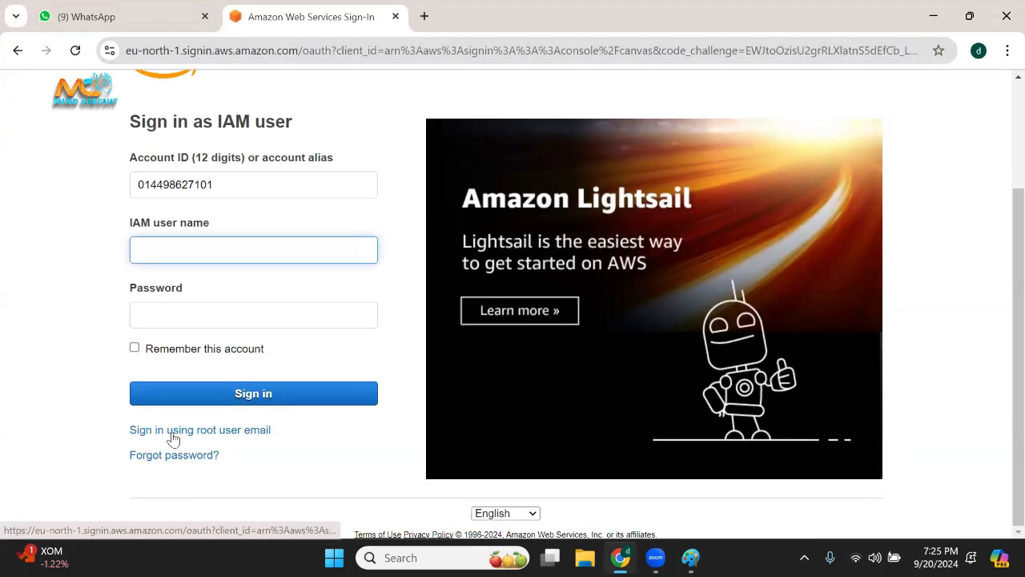
pyautogui.click(204, 433)
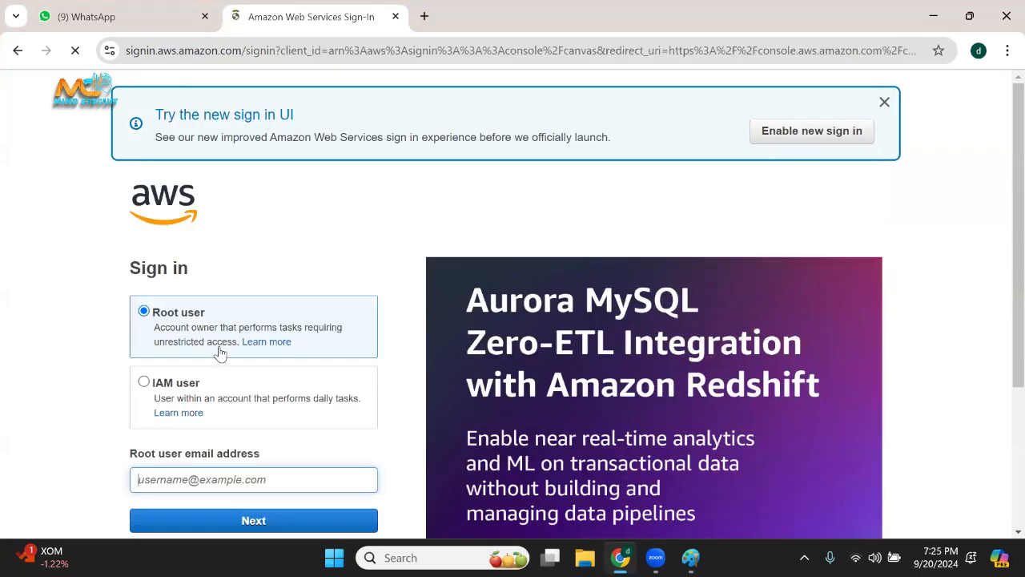
pyautogui.scroll(-3, 210, 316)
pyautogui.scroll(2, 184, 211)
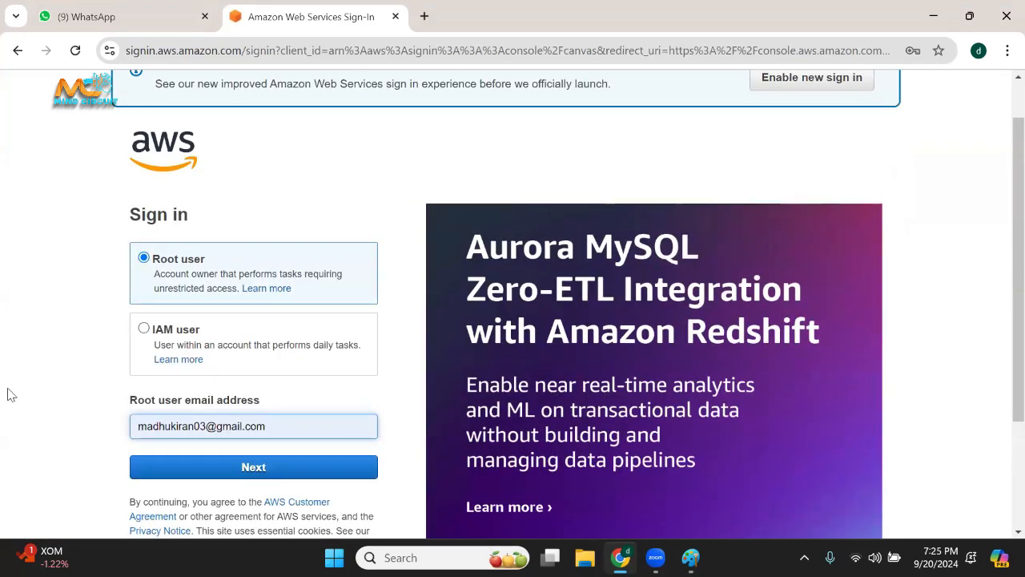
# Sign in as root user with the prefilled email and account password, and skip the MFA device registration.
pyautogui.scroll(-1, 100, 412)
pyautogui.moveTo(280, 348); pyautogui.dragTo(117, 356)
pyautogui.click(198, 318)
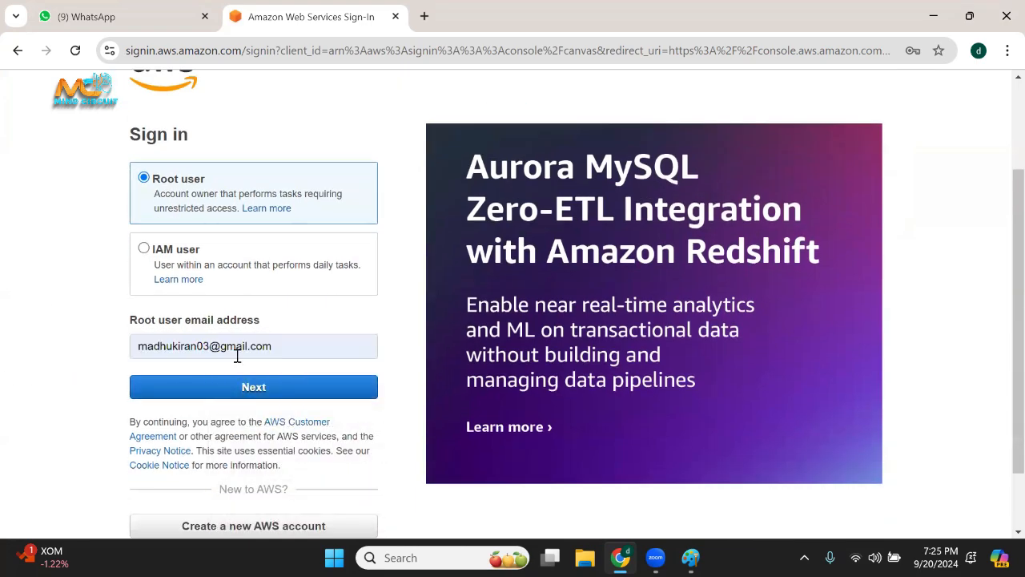
pyautogui.click(265, 388)
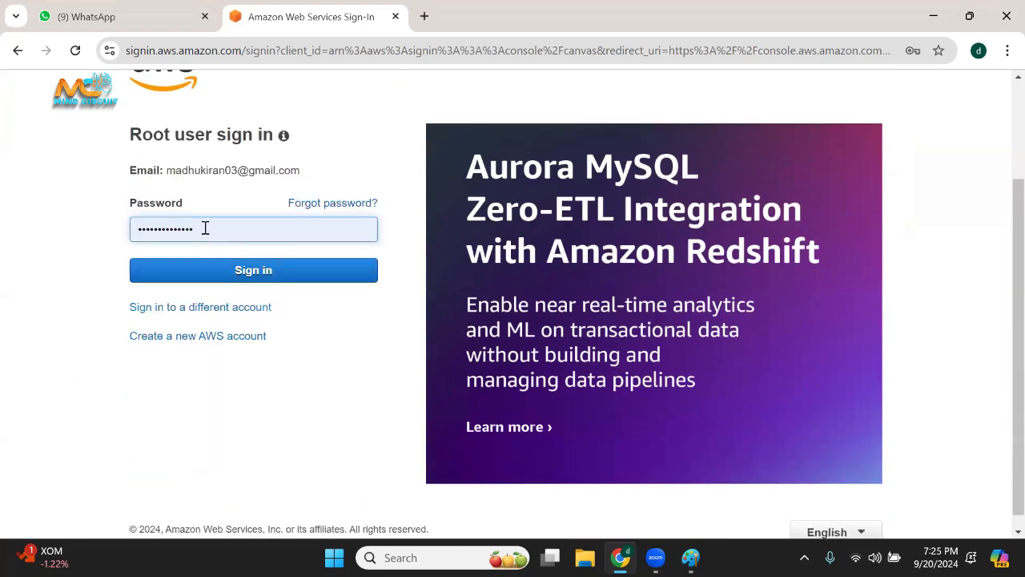
pyautogui.moveTo(204, 227); pyautogui.dragTo(94, 231)
pyautogui.click(29, 268)
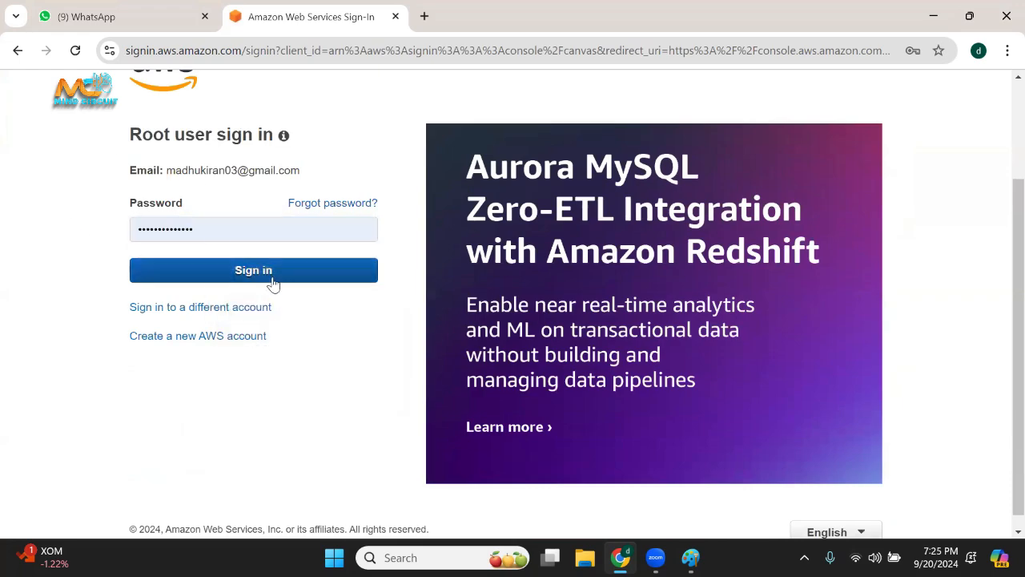
pyautogui.click(272, 280)
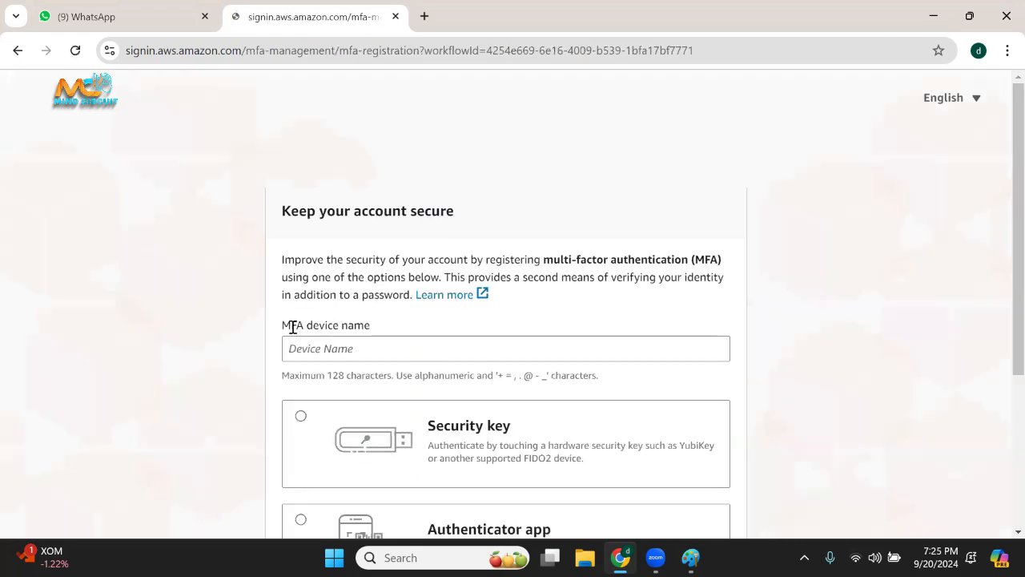
pyautogui.scroll(-4, 259, 229)
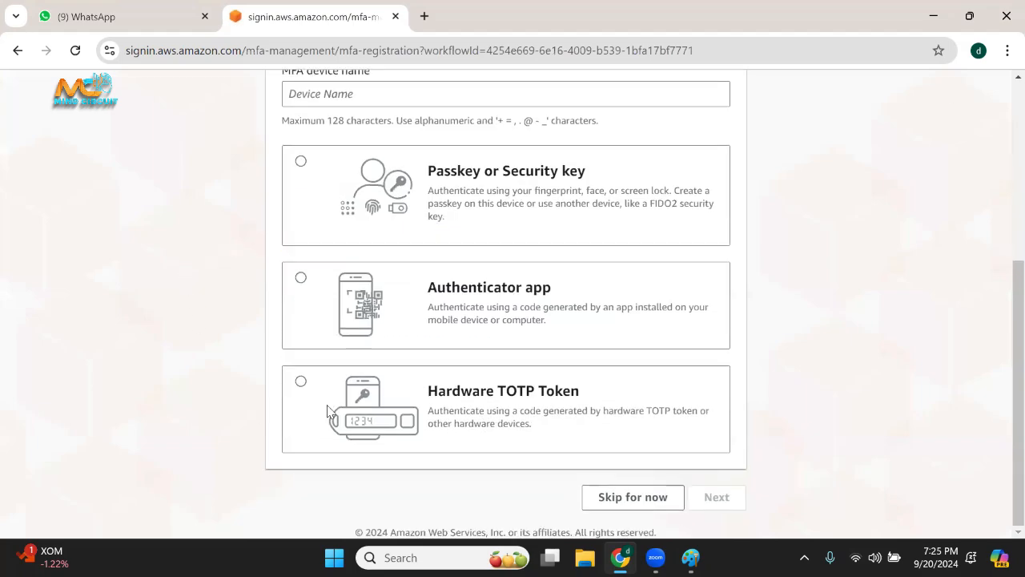
pyautogui.click(645, 501)
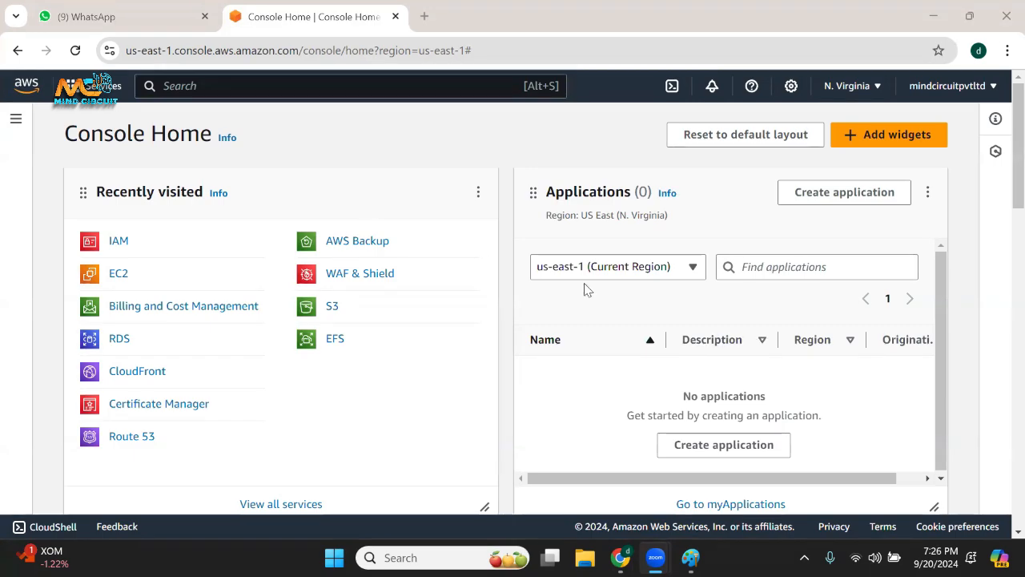
# Draw and circle a red handwritten annotation between the Console Home heading and the layout options, and clear it.
pyautogui.moveTo(476, 126); pyautogui.dragTo(513, 157)
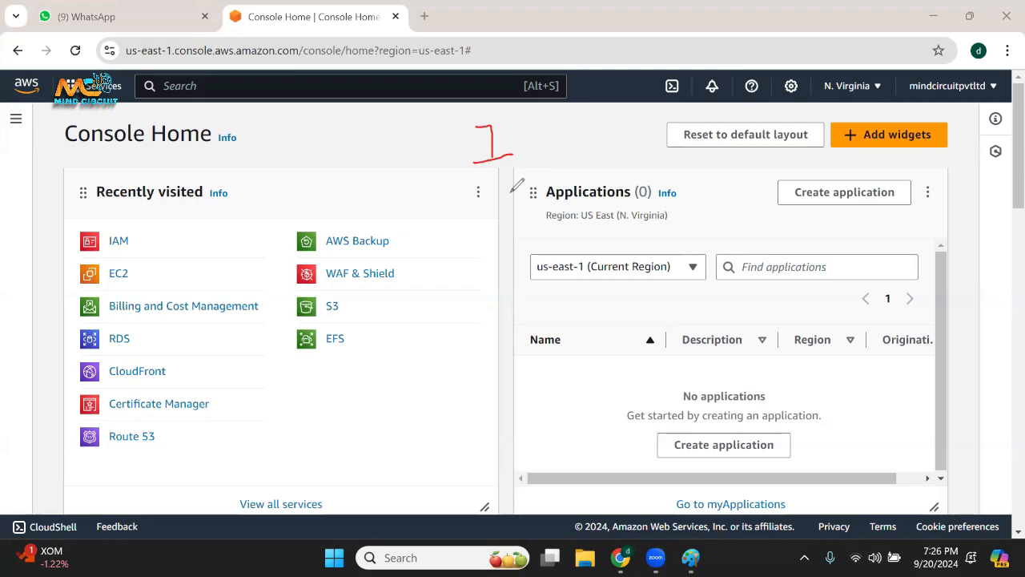
pyautogui.moveTo(516, 137)
pyautogui.mouseDown()
pyautogui.moveTo(542, 150)
pyautogui.moveTo(518, 181)
pyautogui.mouseUp()
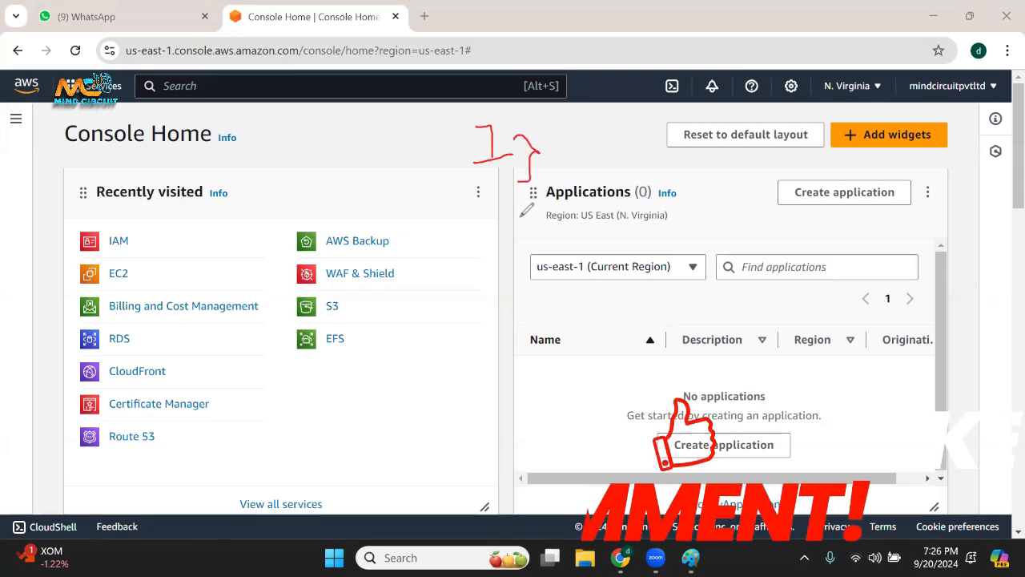
pyautogui.moveTo(472, 136)
pyautogui.mouseDown()
pyautogui.moveTo(497, 154)
pyautogui.moveTo(535, 140)
pyautogui.moveTo(481, 186)
pyautogui.moveTo(531, 133)
pyautogui.moveTo(503, 114)
pyautogui.mouseUp()
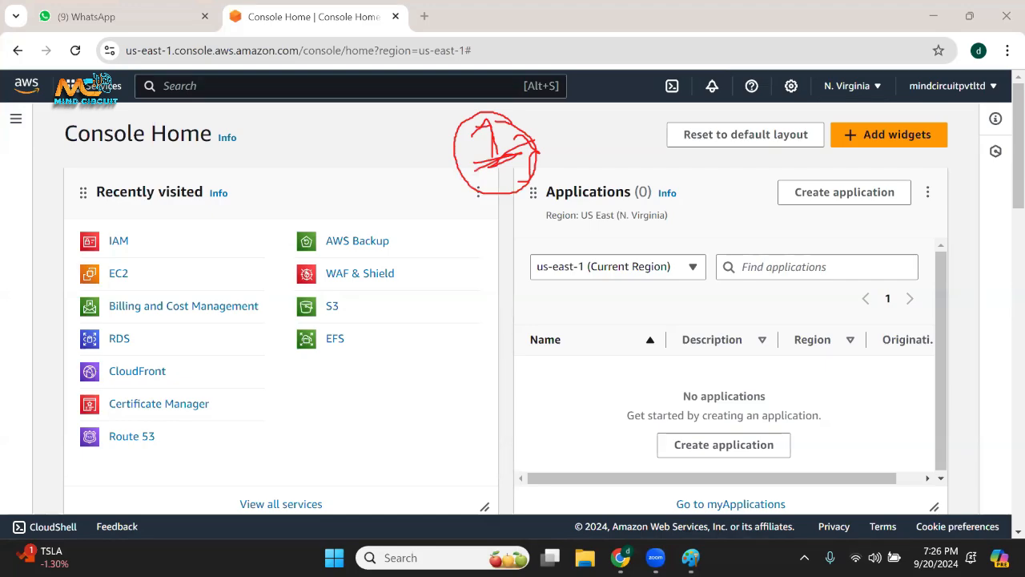
pyautogui.click(244, 241)
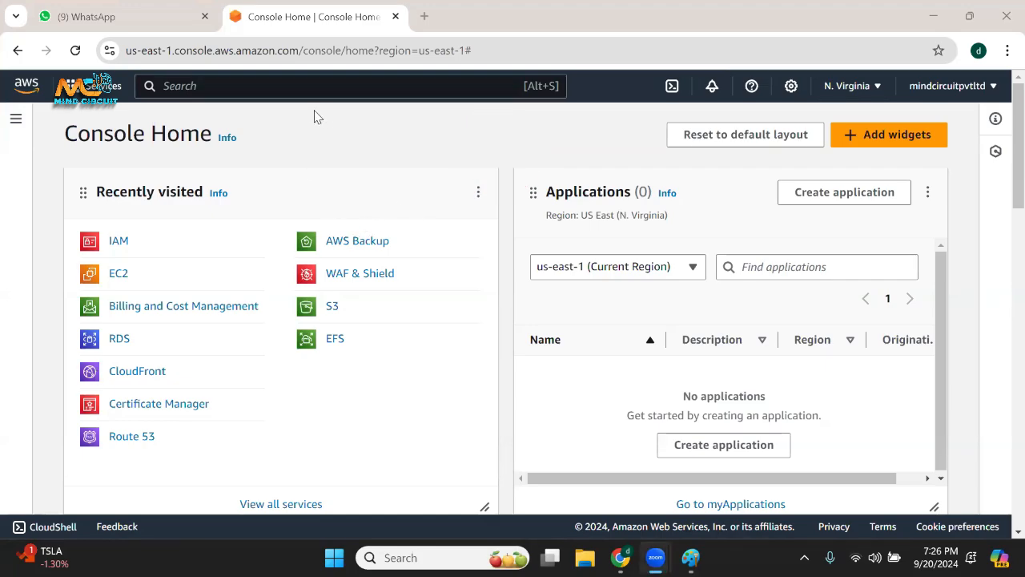
# Search the AWS services for ec2, highlight the EC2 description and open the EC2 dashboard.
pyautogui.click(296, 81)
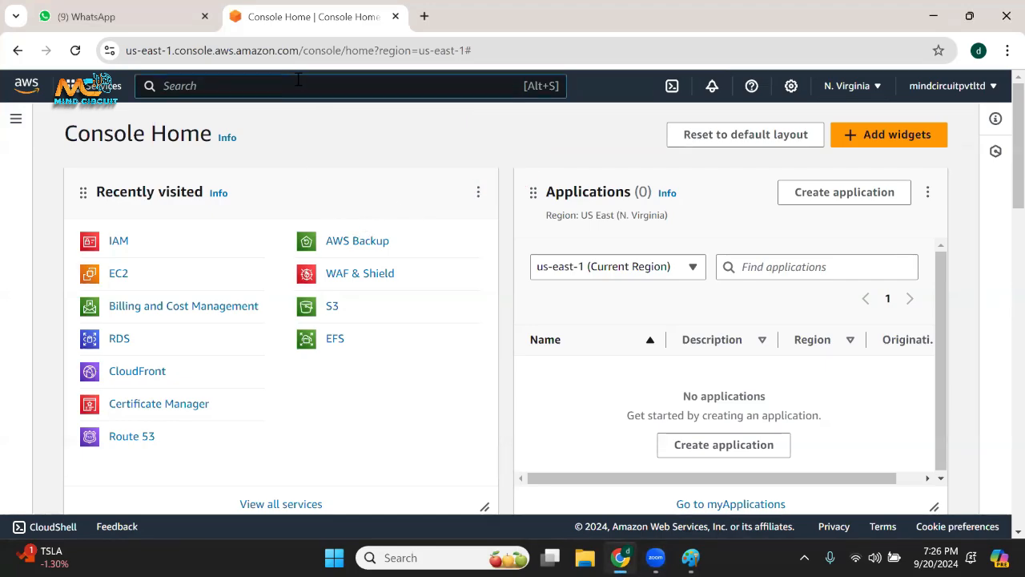
pyautogui.write('e')
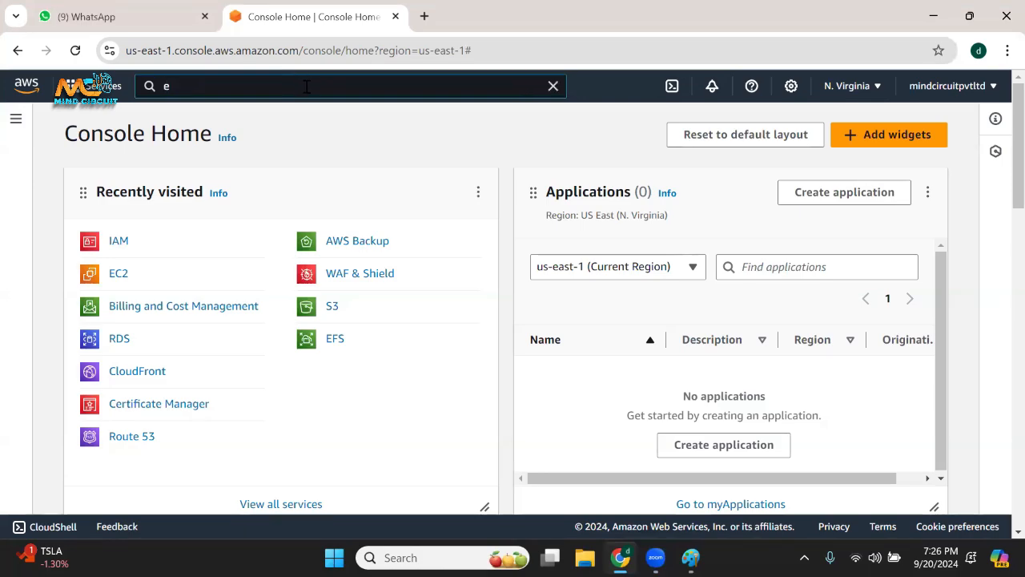
pyautogui.write('c2')
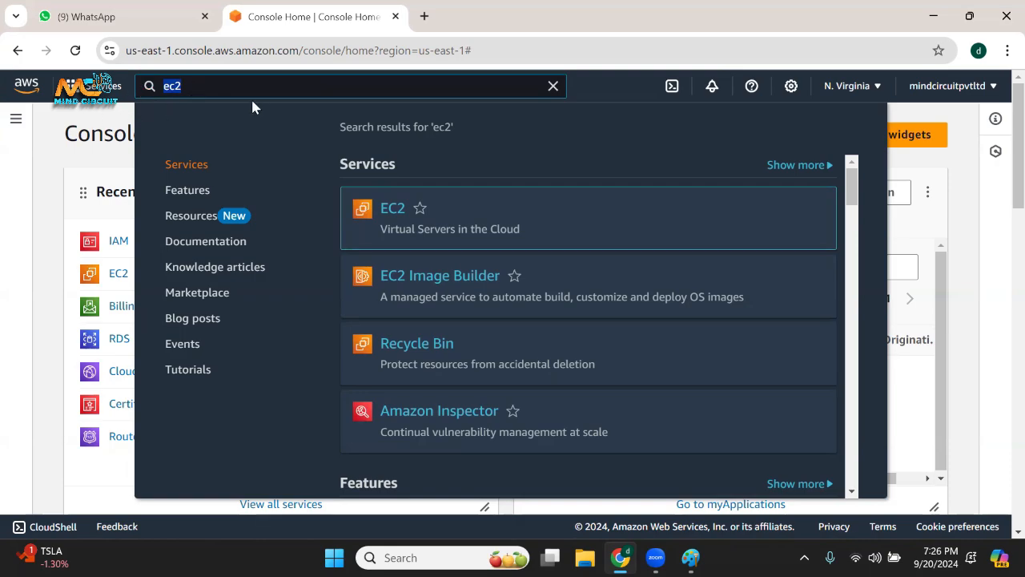
pyautogui.moveTo(415, 227)
pyautogui.moveTo(400, 227); pyautogui.dragTo(506, 229)
pyautogui.moveTo(396, 229); pyautogui.dragTo(507, 230)
pyautogui.click(390, 285)
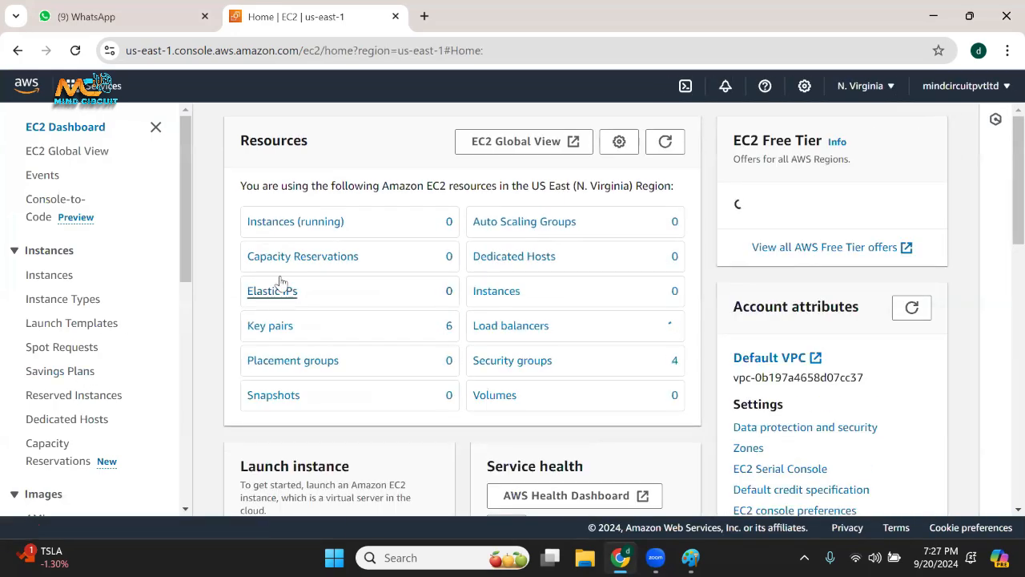
# Open the running instances list from the EC2 resources and start launching a new instance.
pyautogui.click(311, 222)
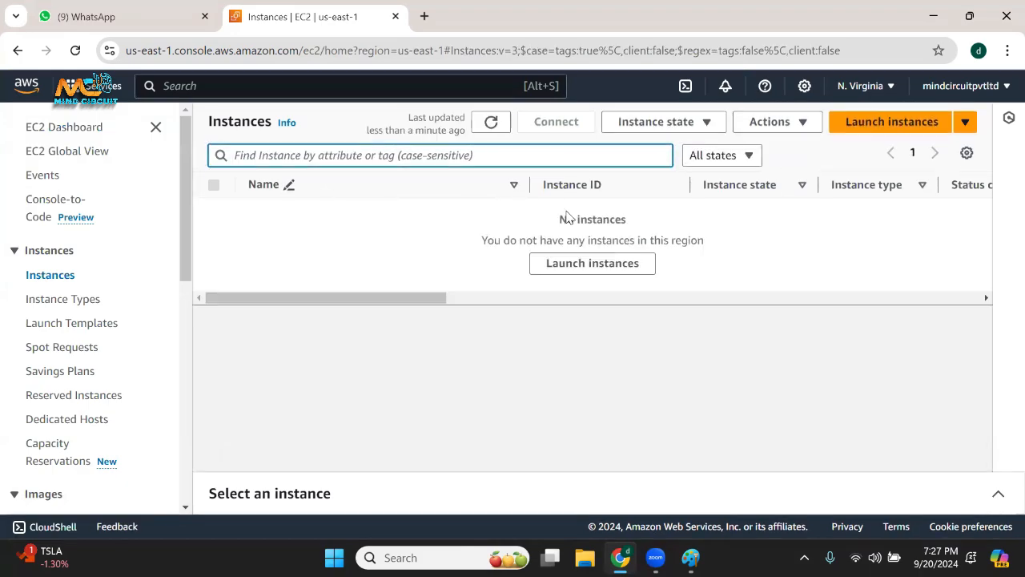
pyautogui.click(668, 359)
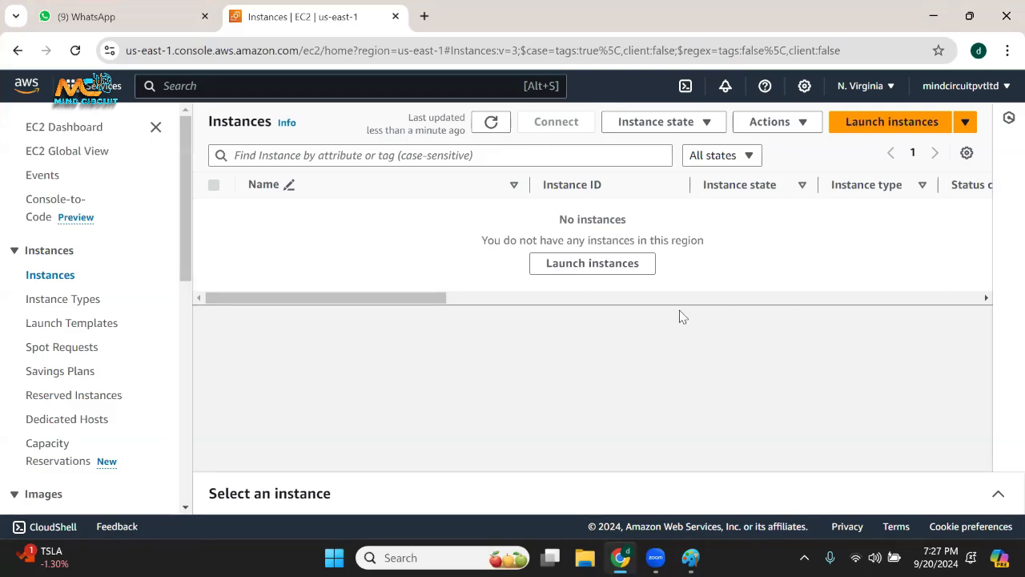
pyautogui.click(901, 126)
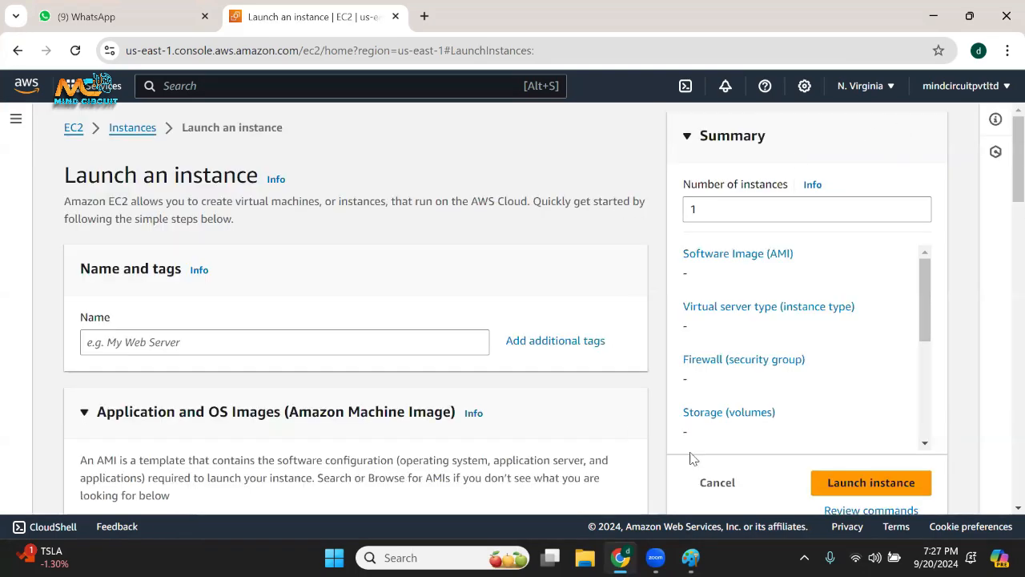
# Minimize the browser and launch Notepad++ by searching Windows for note.
pyautogui.click(933, 16)
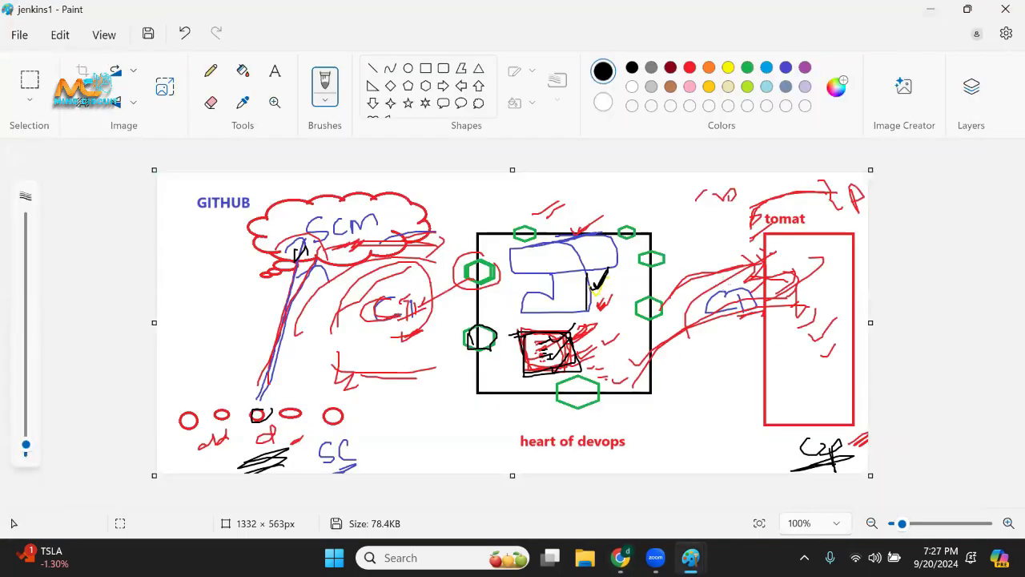
pyautogui.click(401, 557)
pyautogui.write('note')
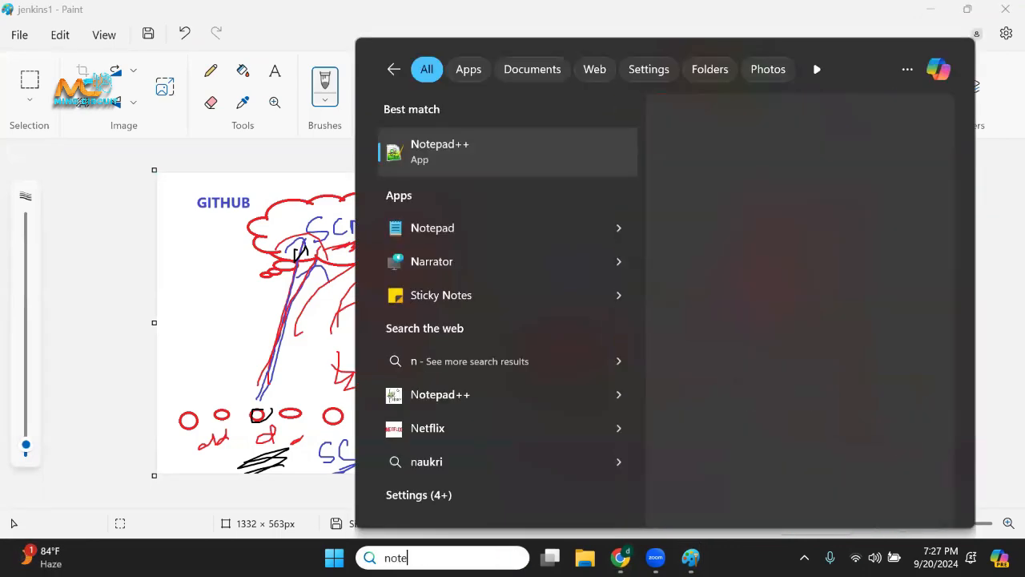
pyautogui.click(470, 153)
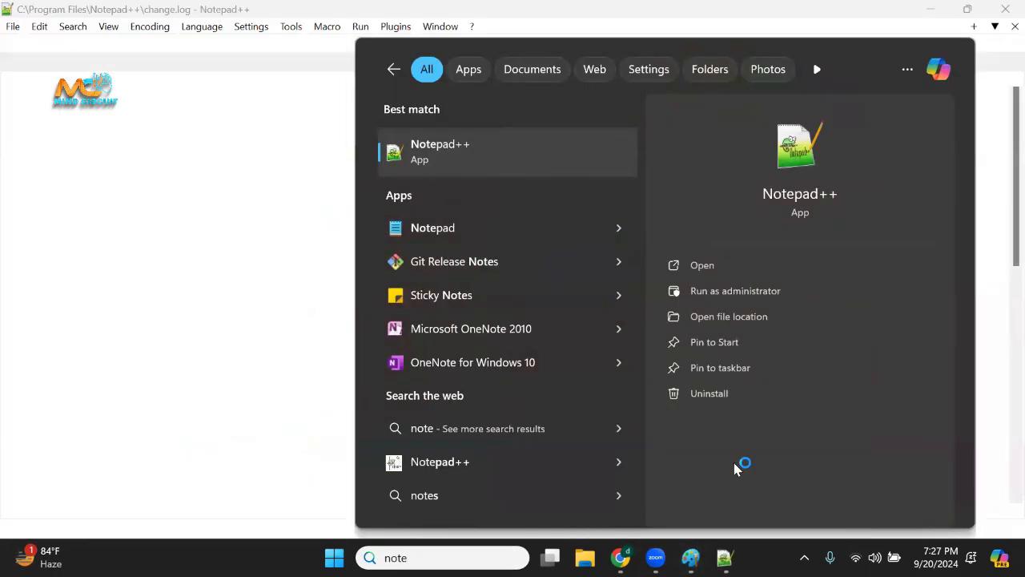
# Switch back to Chrome and name the new EC2 instance jenkins.
pyautogui.click(612, 559)
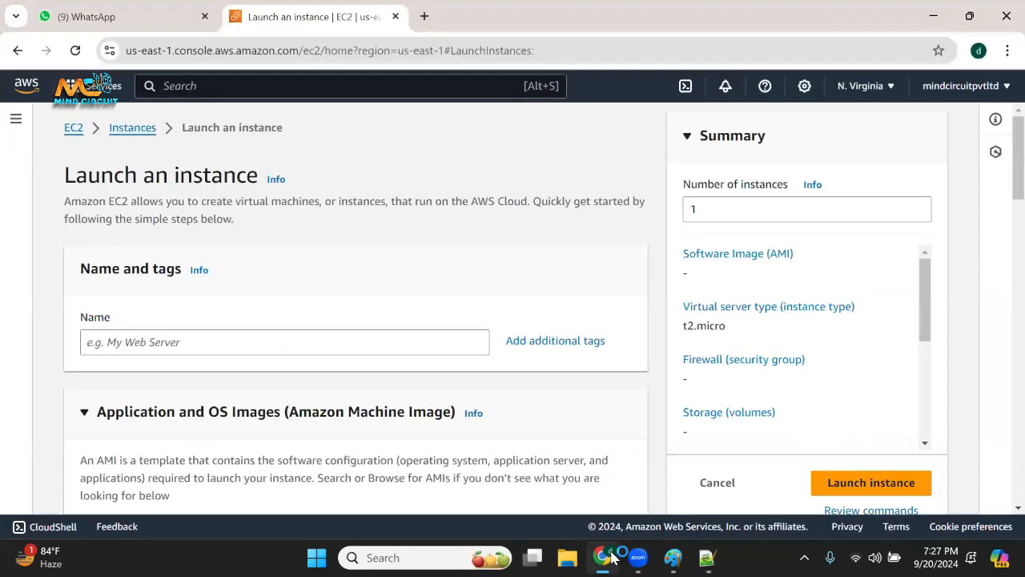
pyautogui.click(202, 347)
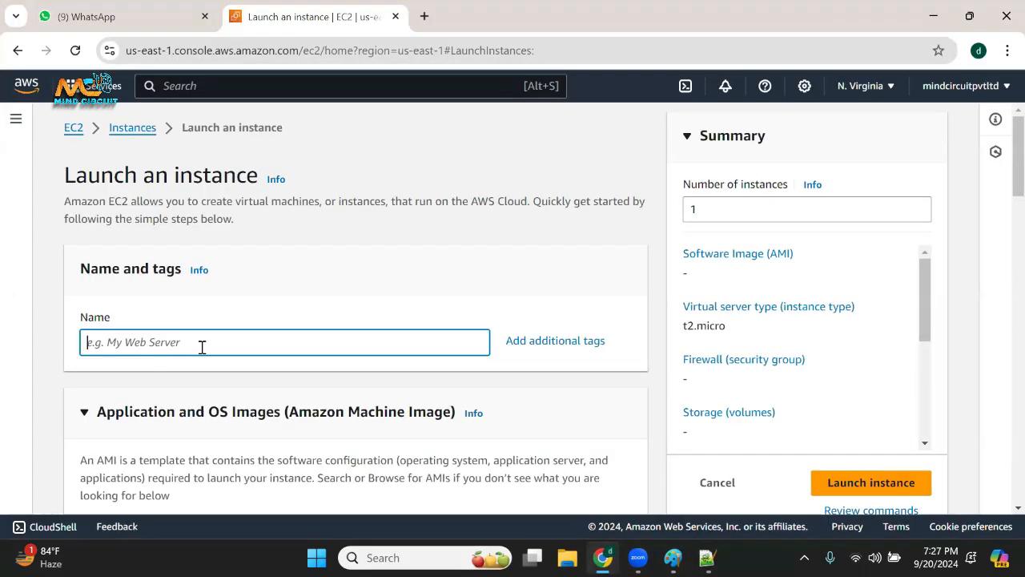
pyautogui.scroll(-2, 153, 202)
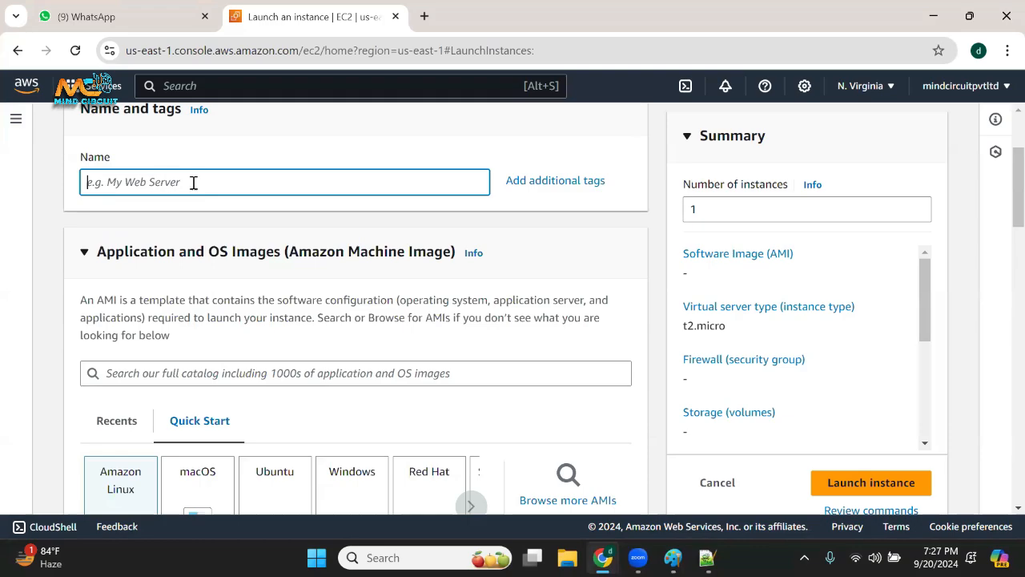
pyautogui.write('jenk')
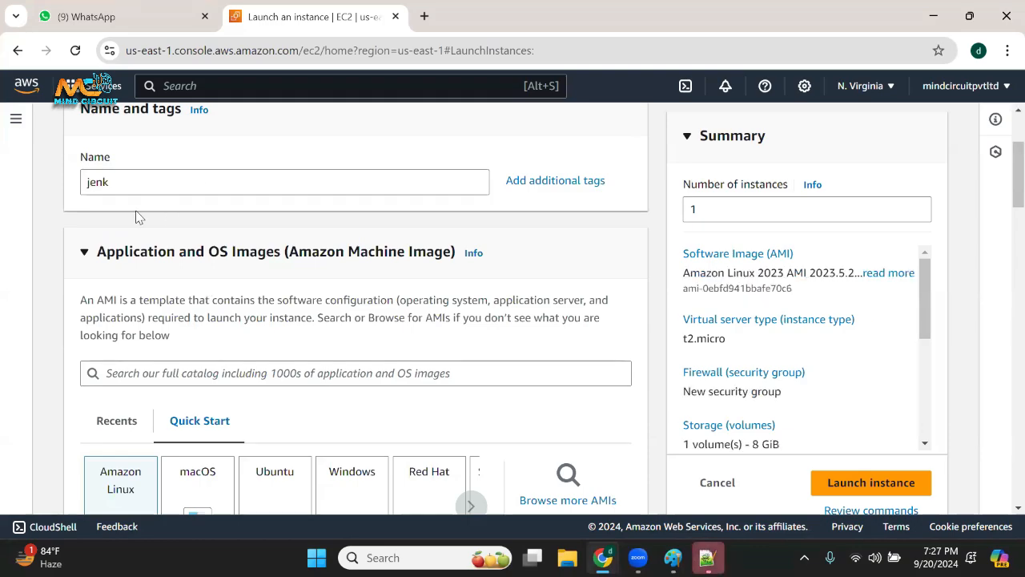
pyautogui.write('ins')
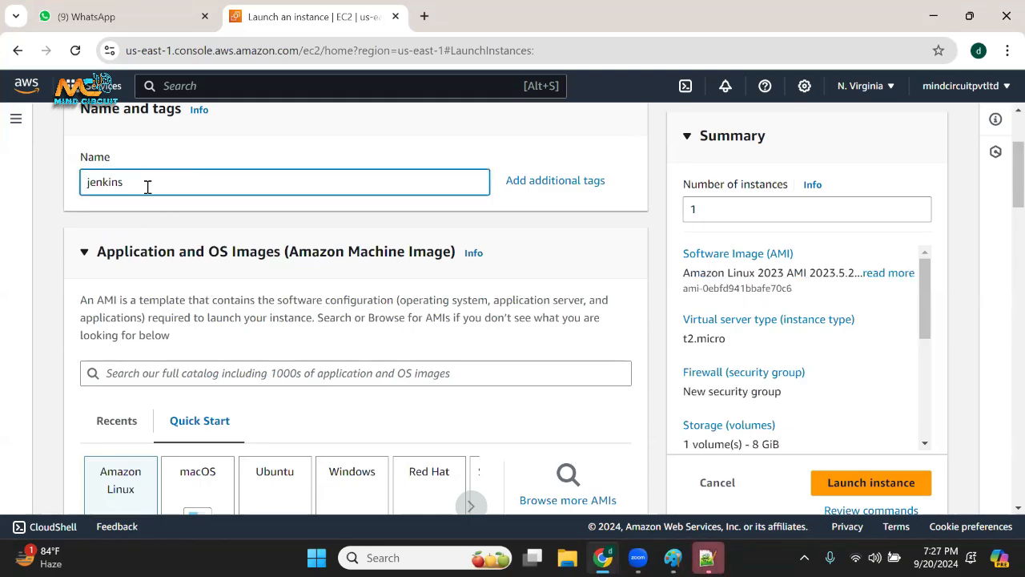
# Look through the Application and OS Images section, highlighting its heading and re-expanding it to examine the Amazon Linux image details.
pyautogui.scroll(-1, 223, 212)
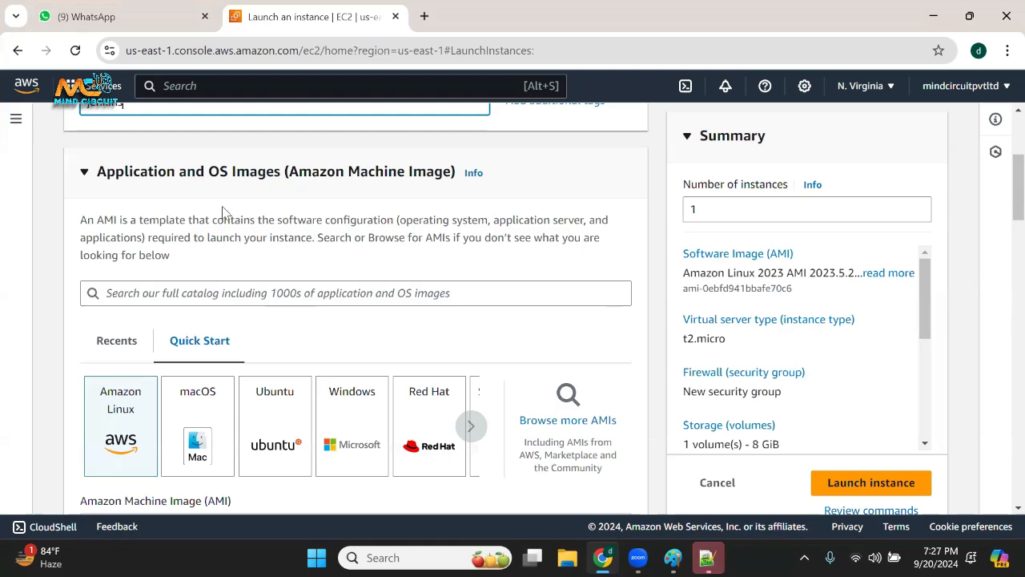
pyautogui.moveTo(213, 171); pyautogui.dragTo(280, 172)
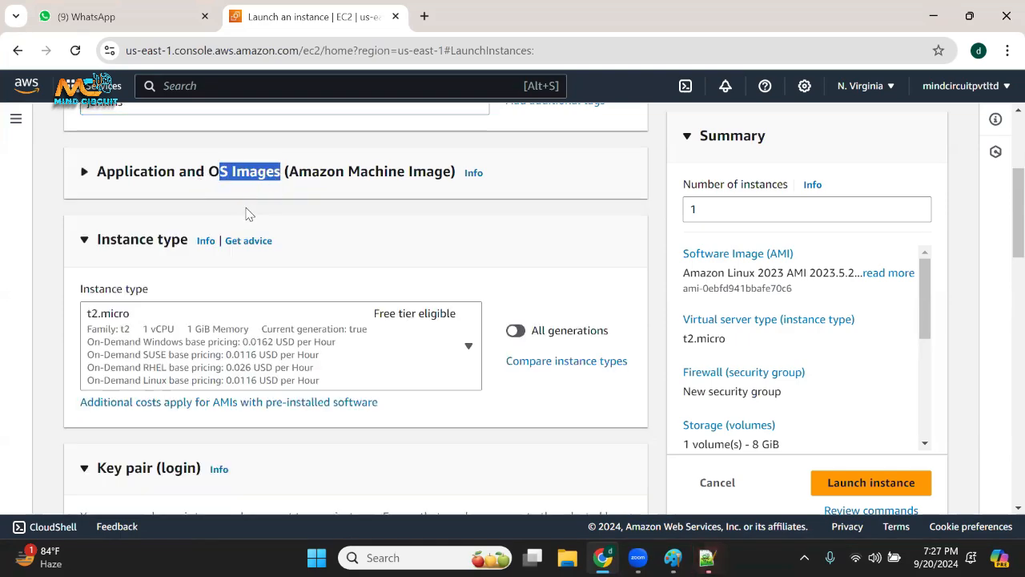
pyautogui.scroll(-2, 232, 210)
pyautogui.scroll(2, 138, 205)
pyautogui.click(85, 173)
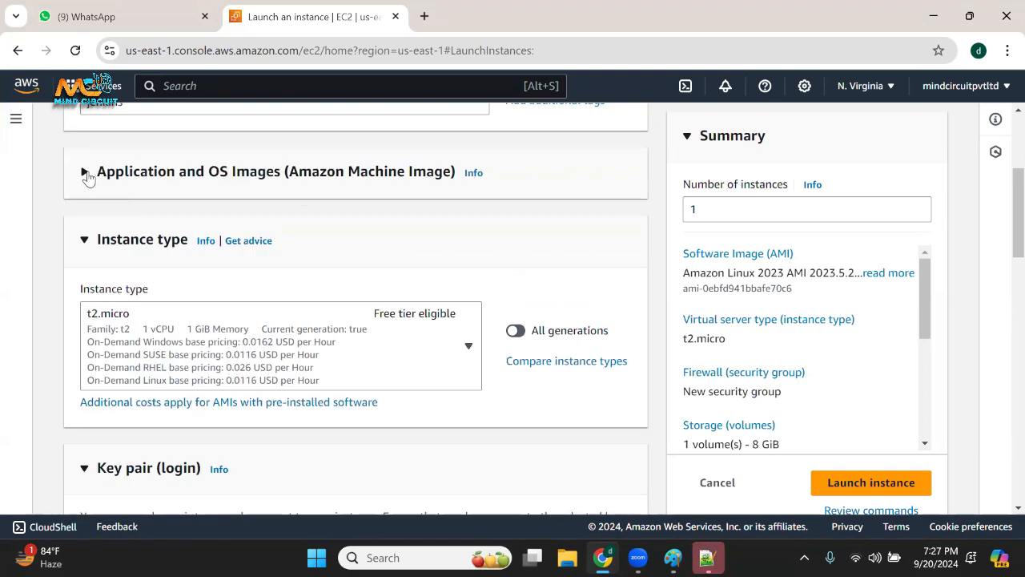
pyautogui.click(85, 173)
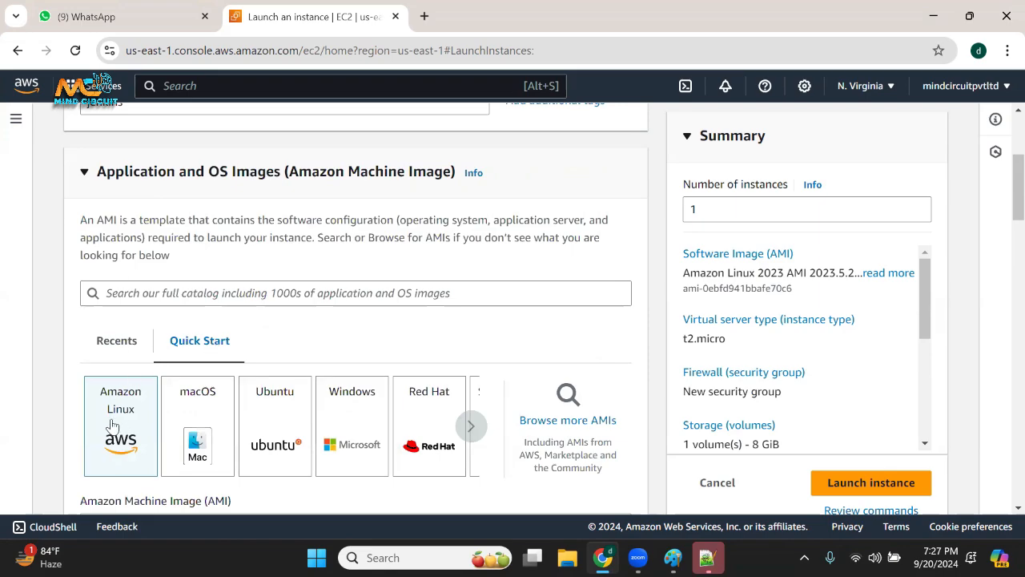
pyautogui.scroll(-3, 112, 424)
pyautogui.scroll(-3, 114, 435)
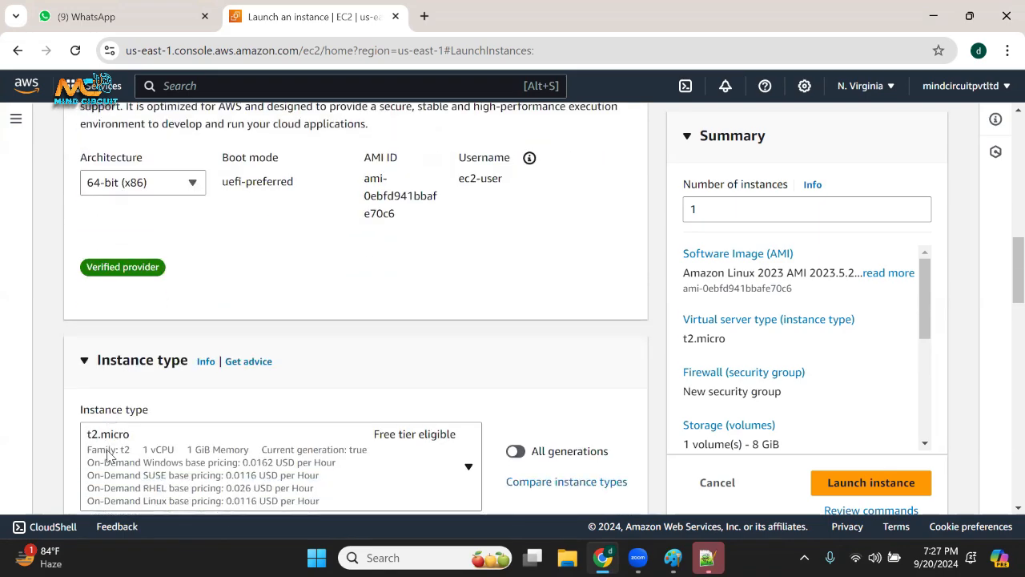
# Circle the t2.micro instance type details in red, clear the annotation and check the instance type choices.
pyautogui.scroll(-2, 110, 454)
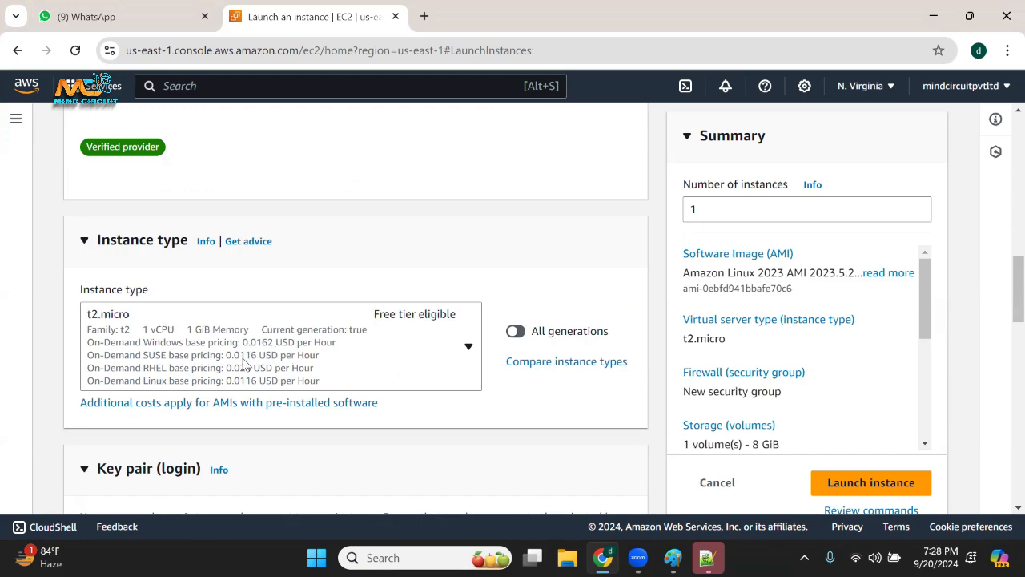
pyautogui.scroll(-1, 238, 338)
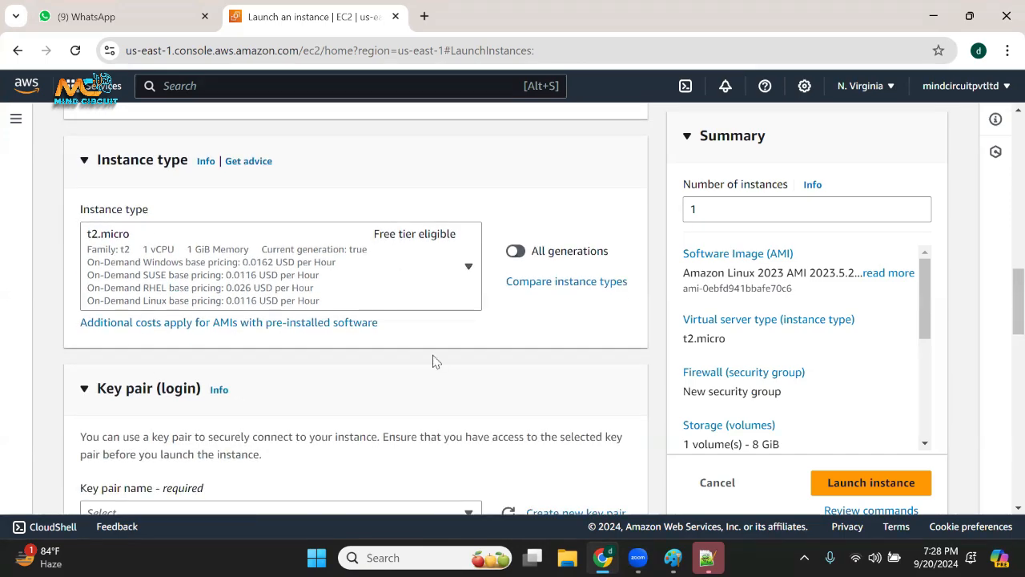
pyautogui.moveTo(412, 218)
pyautogui.mouseDown()
pyautogui.moveTo(288, 202)
pyautogui.moveTo(92, 249)
pyautogui.moveTo(458, 325)
pyautogui.moveTo(368, 211)
pyautogui.moveTo(349, 217)
pyautogui.mouseUp()
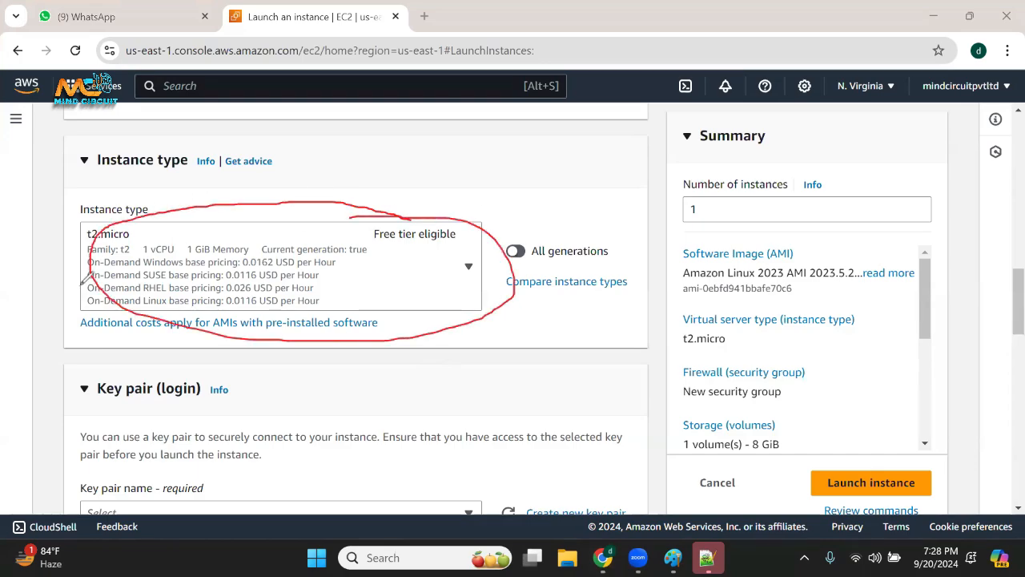
pyautogui.click(63, 372)
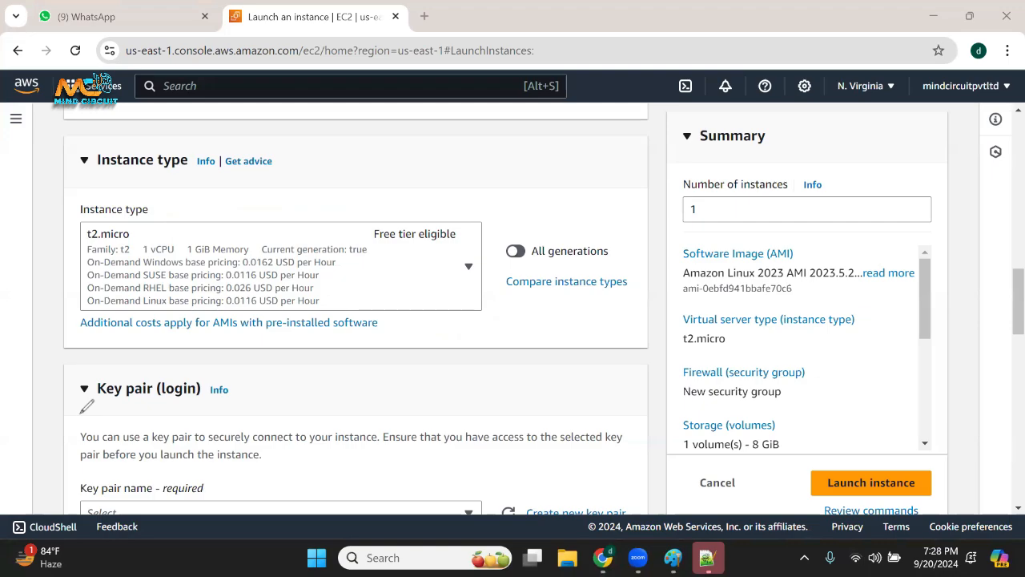
pyautogui.click(470, 269)
pyautogui.click(471, 272)
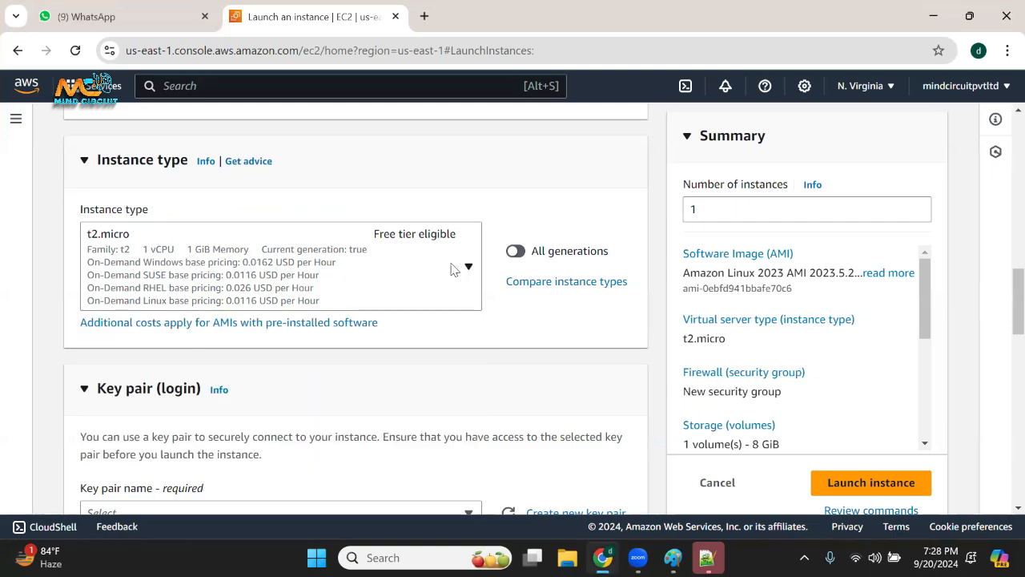
# Find t2.medium among the instance types and choose it for the new instance.
pyautogui.click(455, 269)
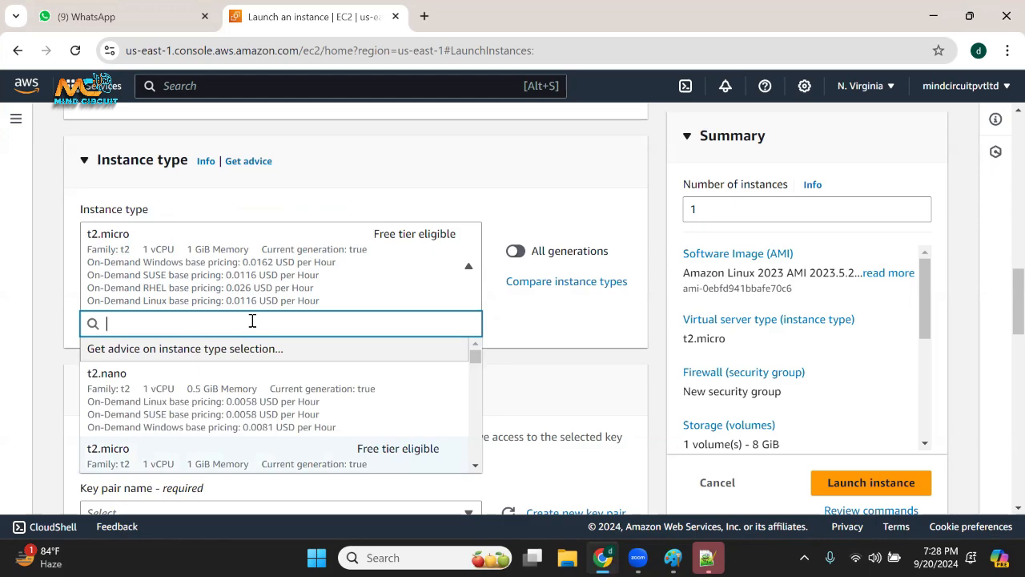
pyautogui.write('t')
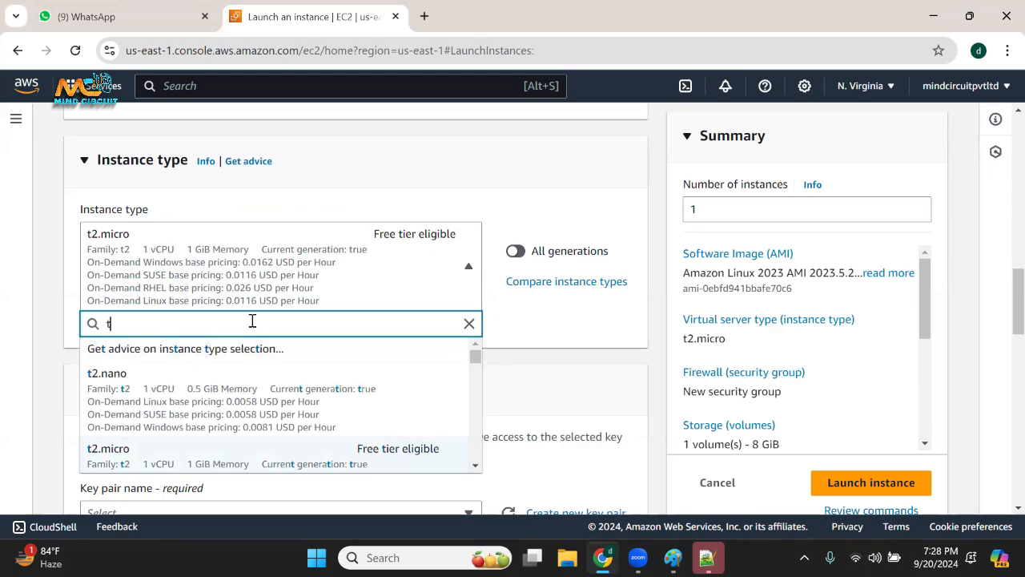
pyautogui.write('2.medium')
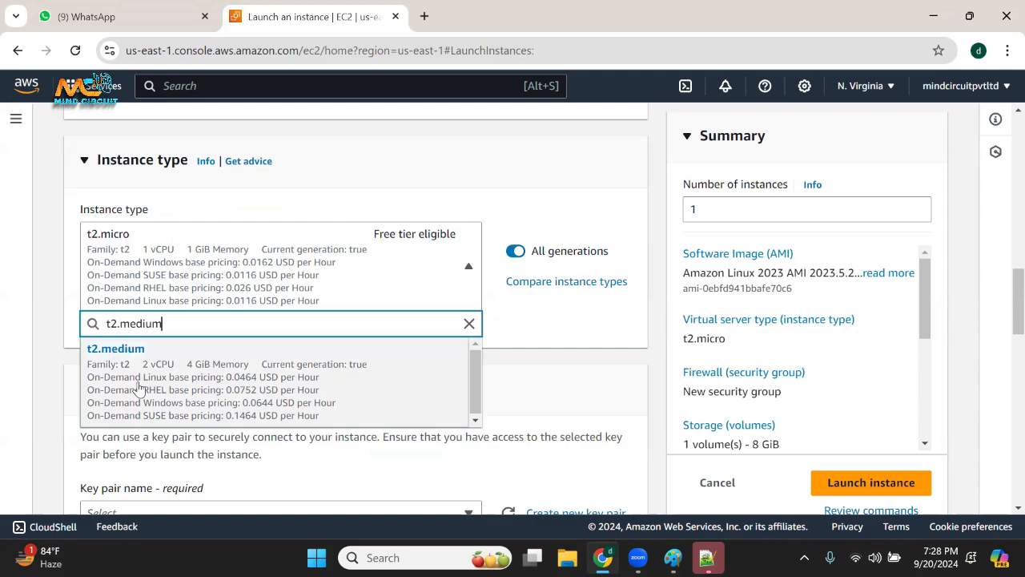
pyautogui.click(139, 389)
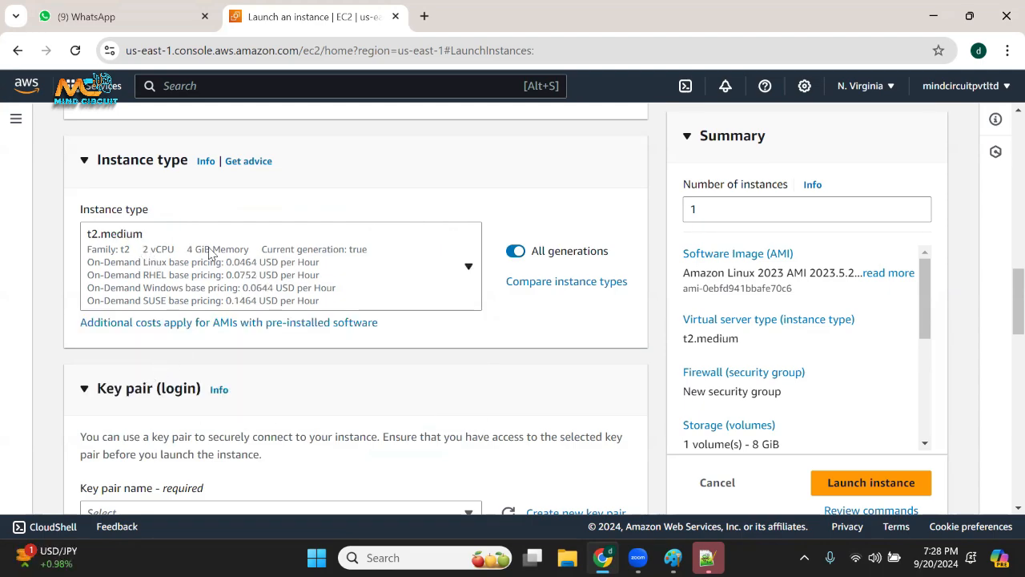
pyautogui.click(238, 255)
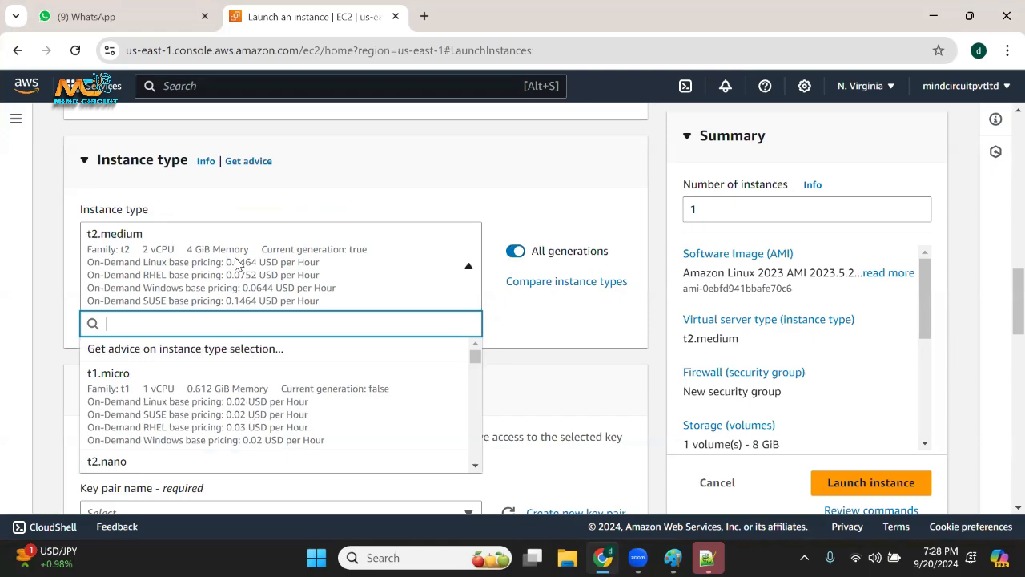
pyautogui.click(415, 163)
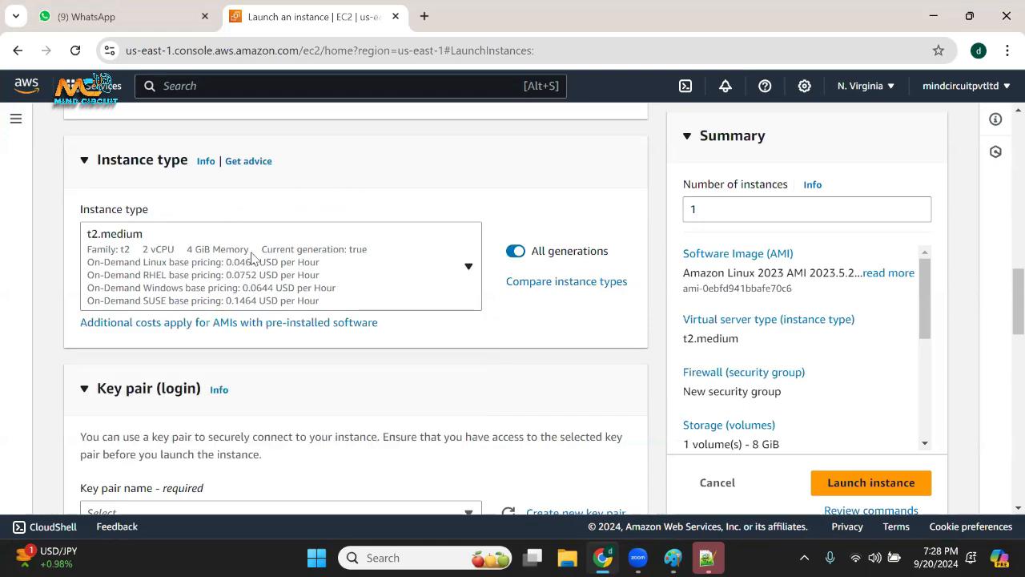
# Choose the existing devops key pair for logging in to the instance.
pyautogui.scroll(-4, 272, 288)
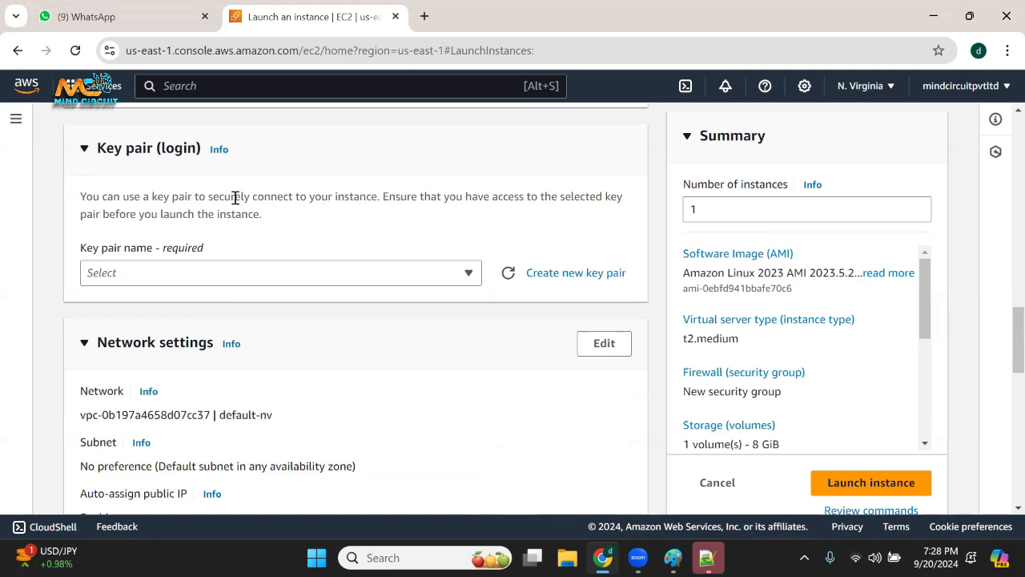
pyautogui.moveTo(219, 197); pyautogui.dragTo(312, 194)
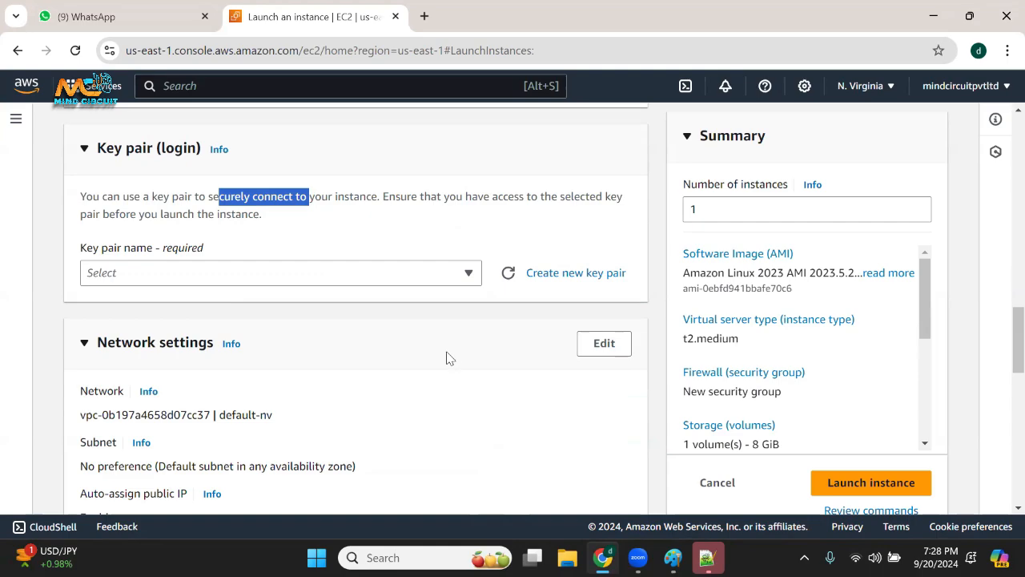
pyautogui.click(407, 276)
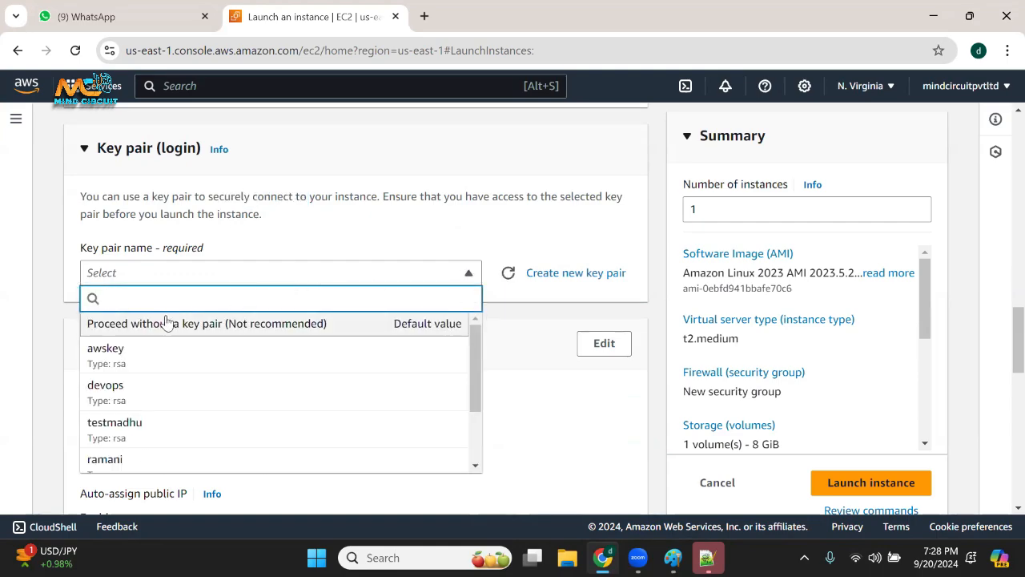
pyautogui.click(117, 396)
pyautogui.click(227, 273)
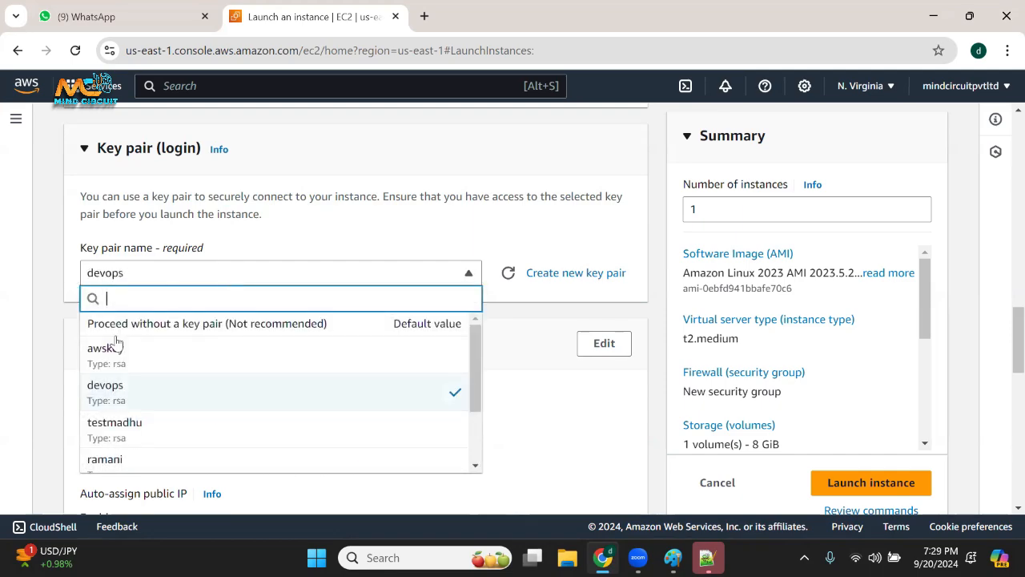
pyautogui.click(219, 390)
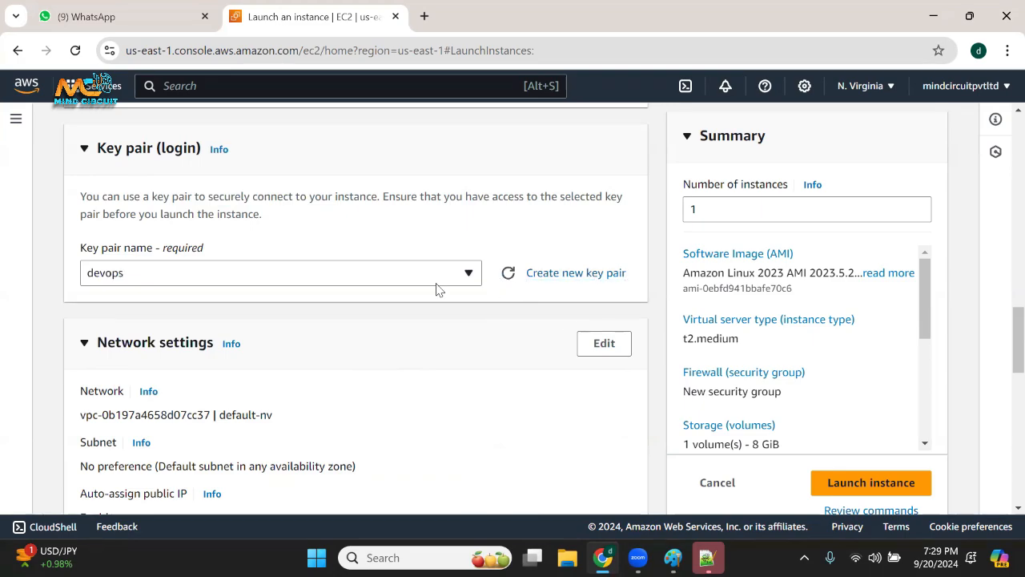
# Look over the network settings, highlight the firewall security groups label and open the network settings for editing.
pyautogui.scroll(-1, 240, 273)
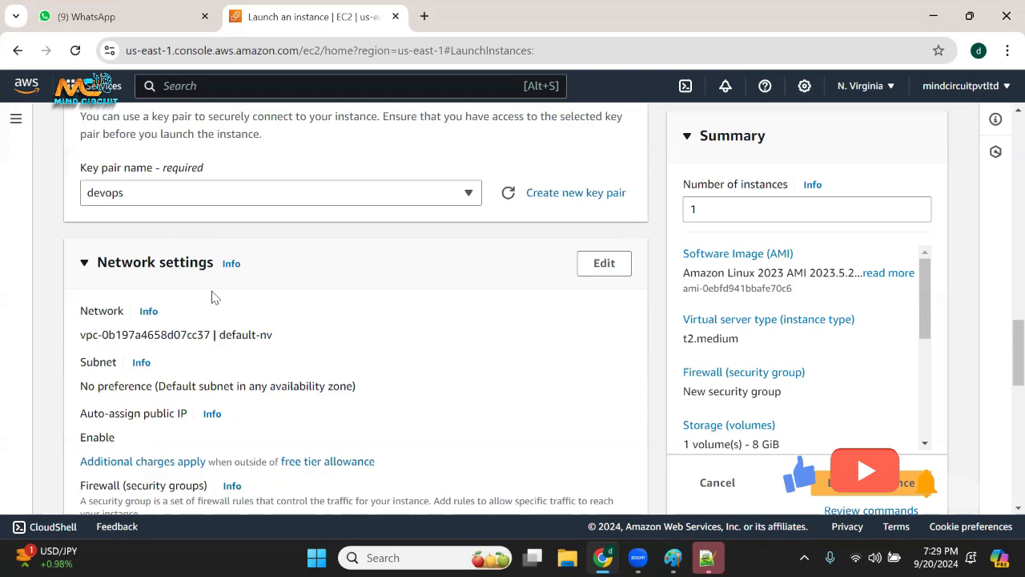
pyautogui.scroll(-1, 212, 297)
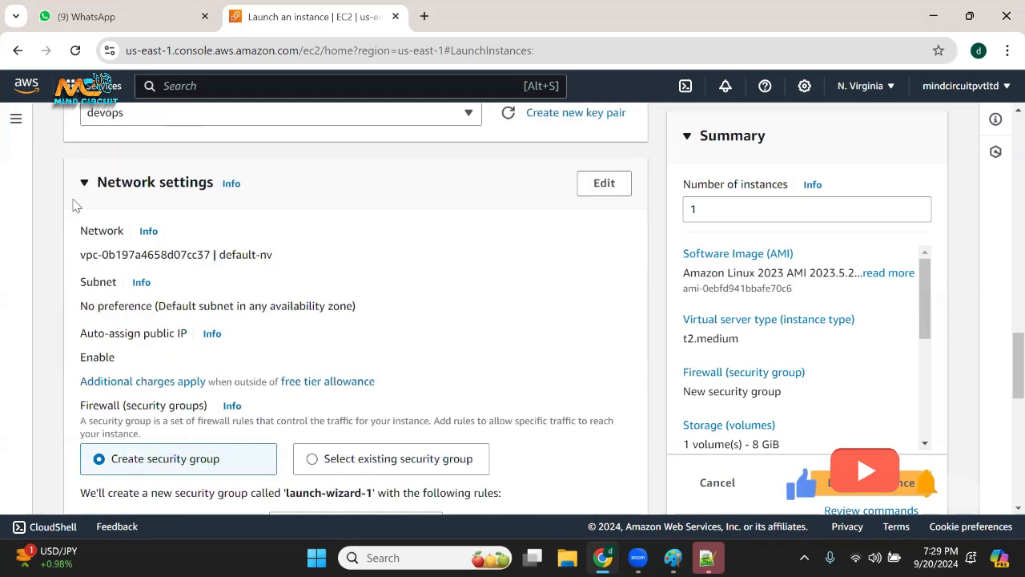
pyautogui.scroll(-1, 152, 360)
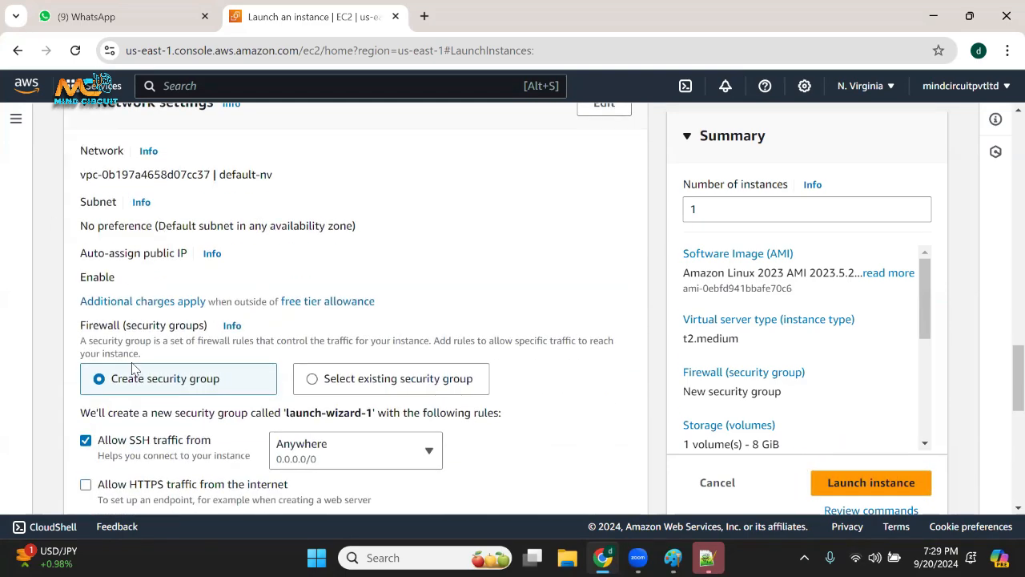
pyautogui.moveTo(138, 330); pyautogui.dragTo(199, 320)
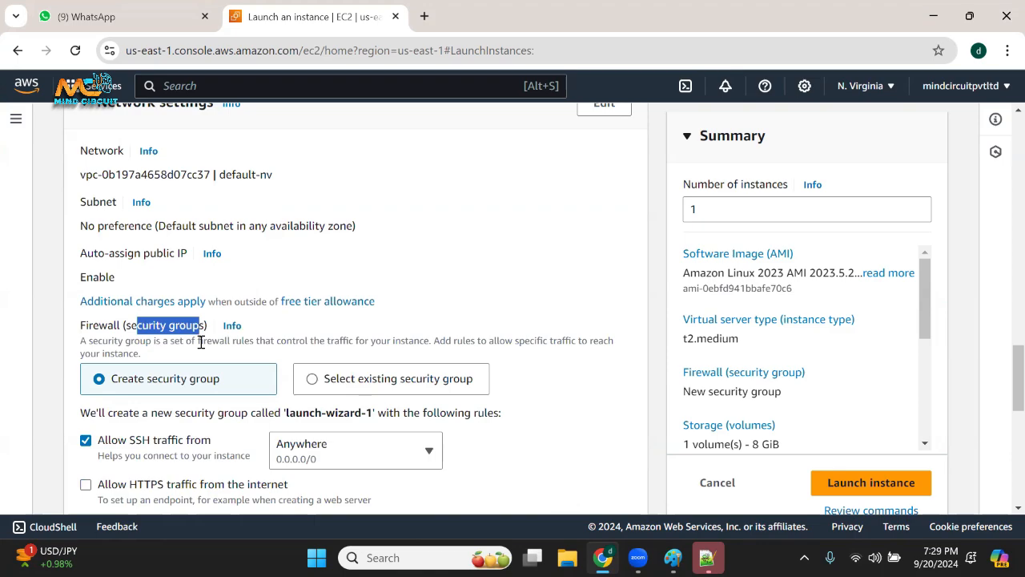
pyautogui.scroll(1, 593, 236)
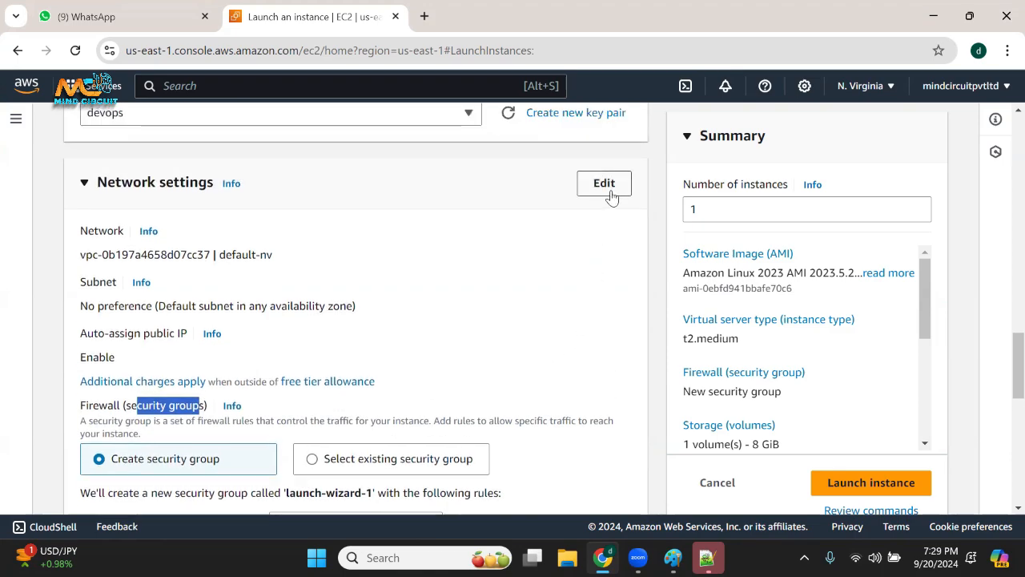
pyautogui.scroll(-1, 561, 232)
pyautogui.scroll(1, 613, 161)
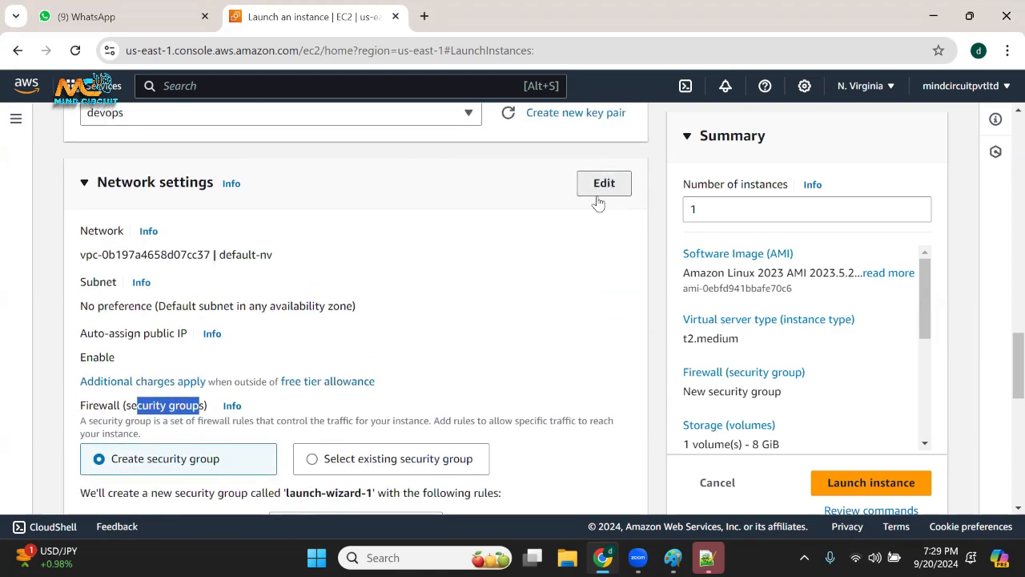
pyautogui.click(599, 192)
# Examine the inbound security group rules and compare the existing security group option with creating a new one.
pyautogui.scroll(-3, 443, 293)
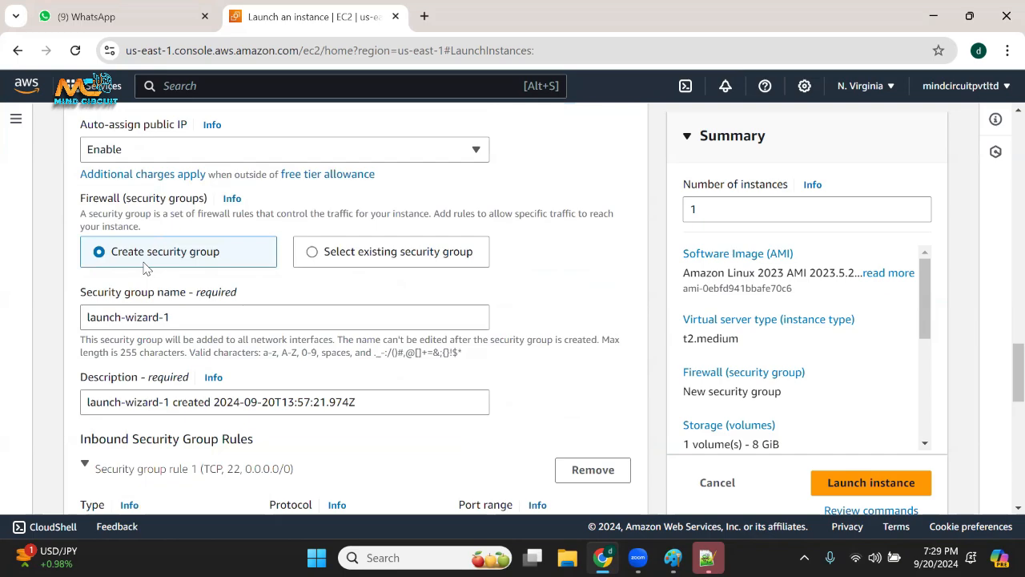
pyautogui.scroll(-6, 204, 328)
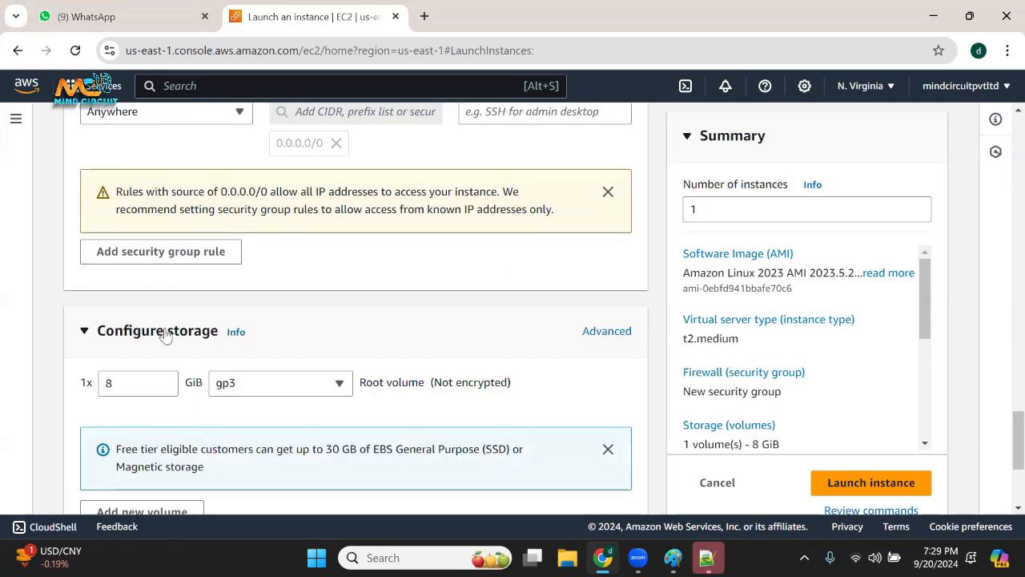
pyautogui.scroll(3, 312, 233)
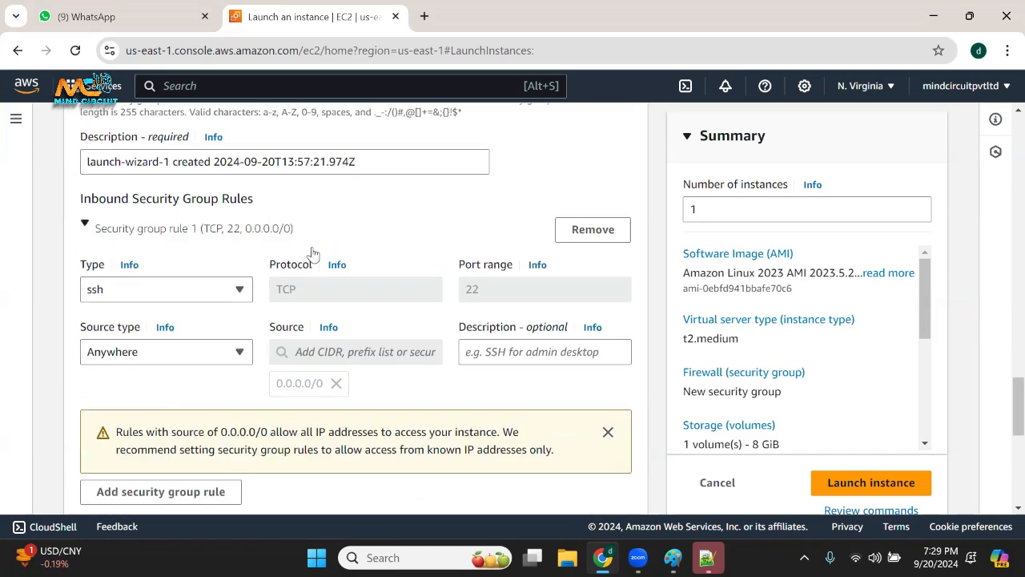
pyautogui.scroll(3, 215, 374)
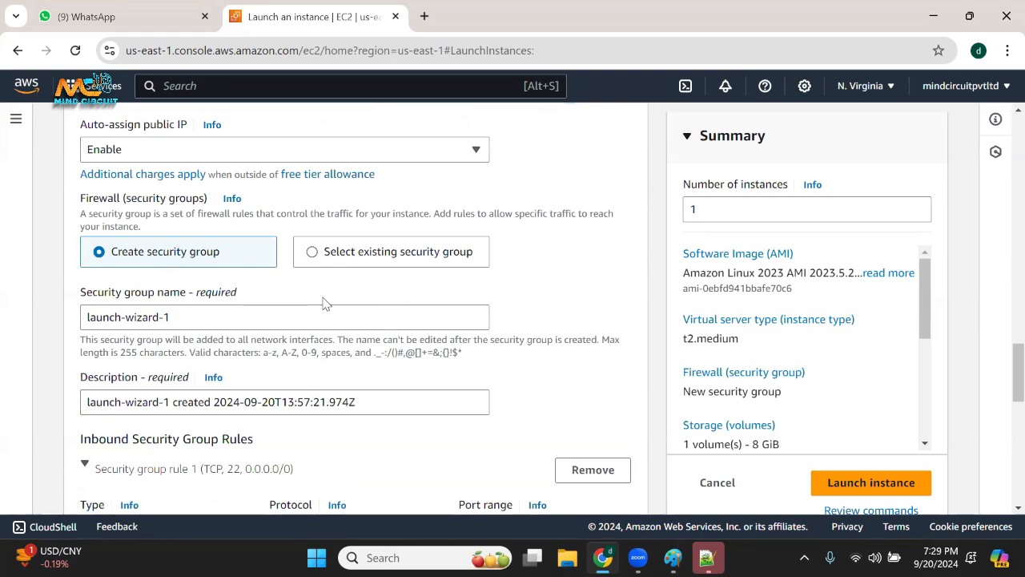
pyautogui.click(314, 258)
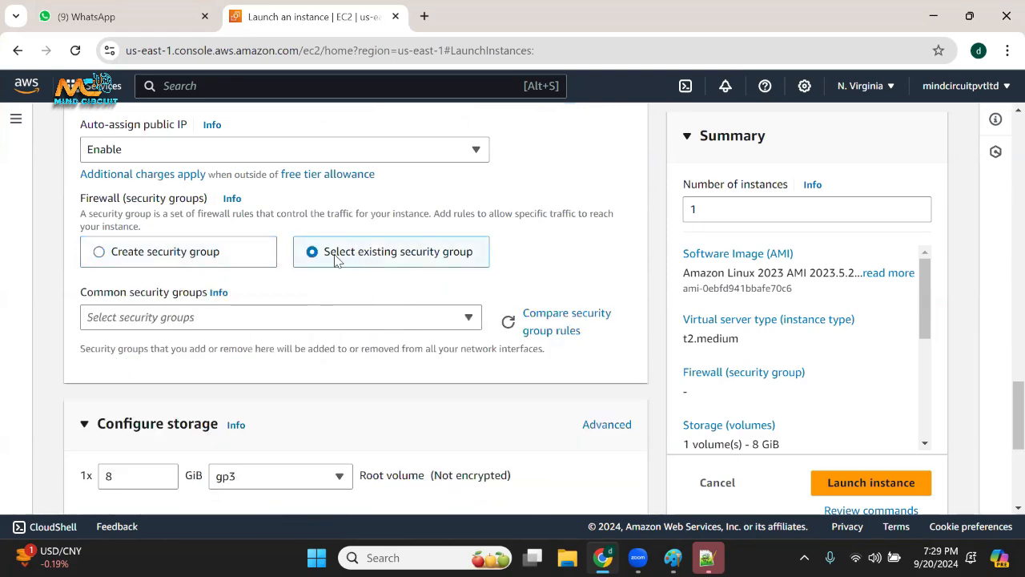
pyautogui.click(99, 252)
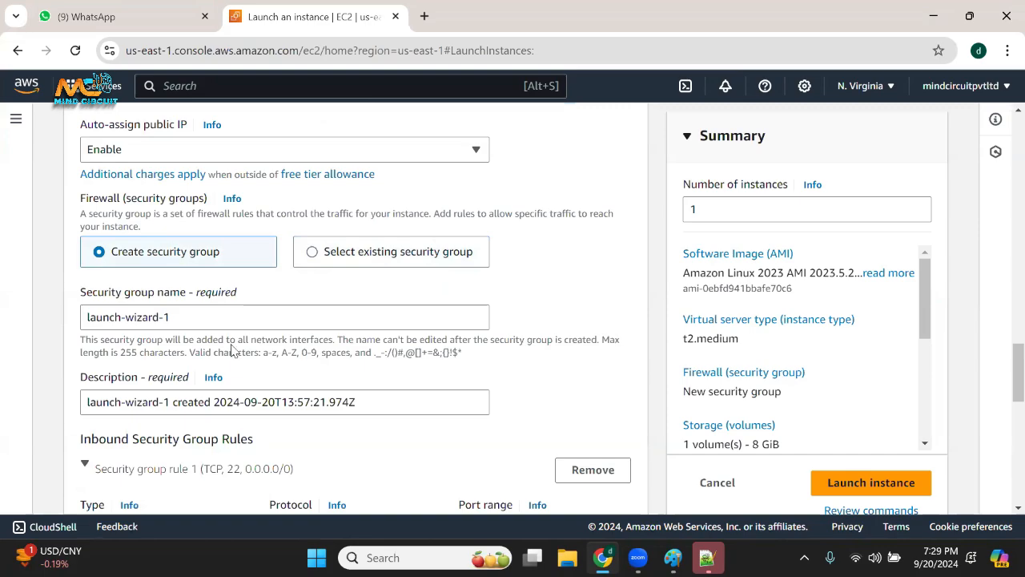
# Name the new security group sg-2-devops and use the same text as its description.
pyautogui.tripleClick(114, 318)
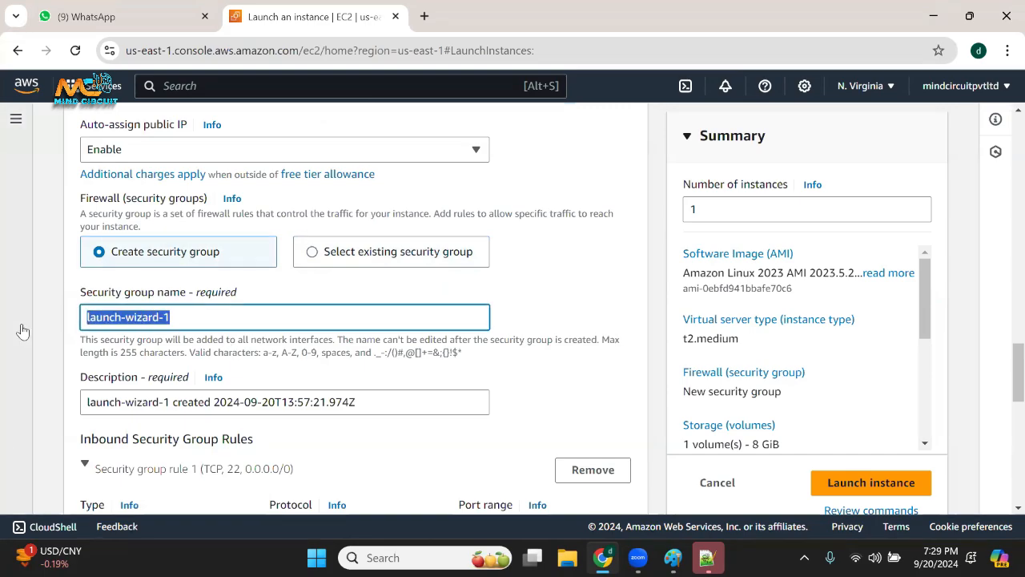
pyautogui.write('sg-2')
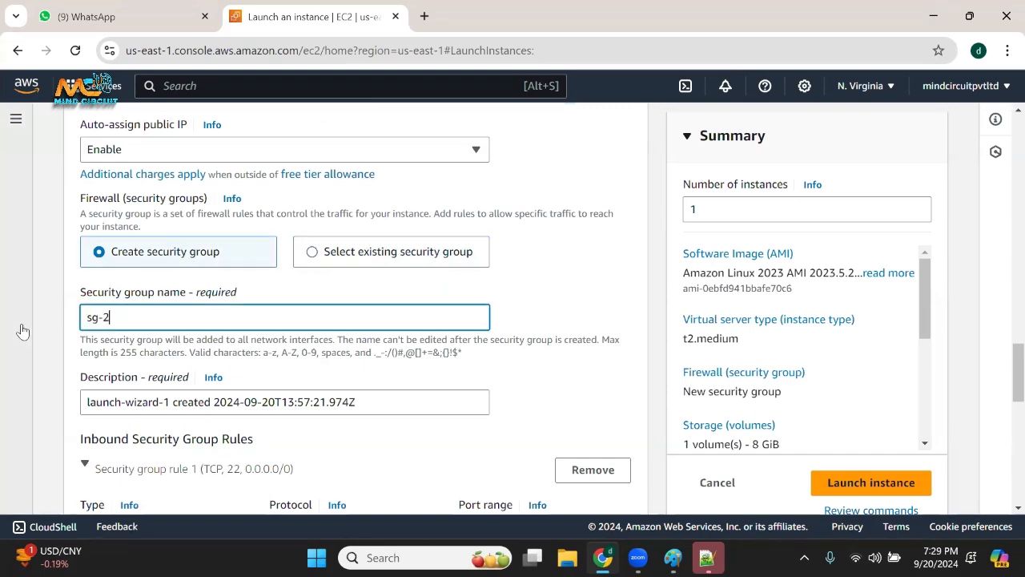
pyautogui.write('-devops')
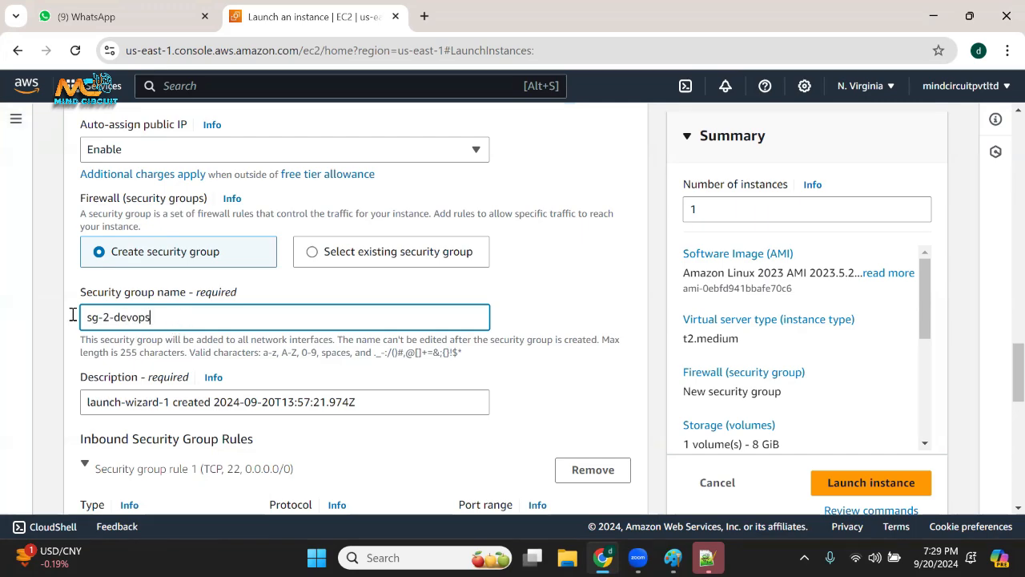
pyautogui.moveTo(73, 315); pyautogui.dragTo(16, 320)
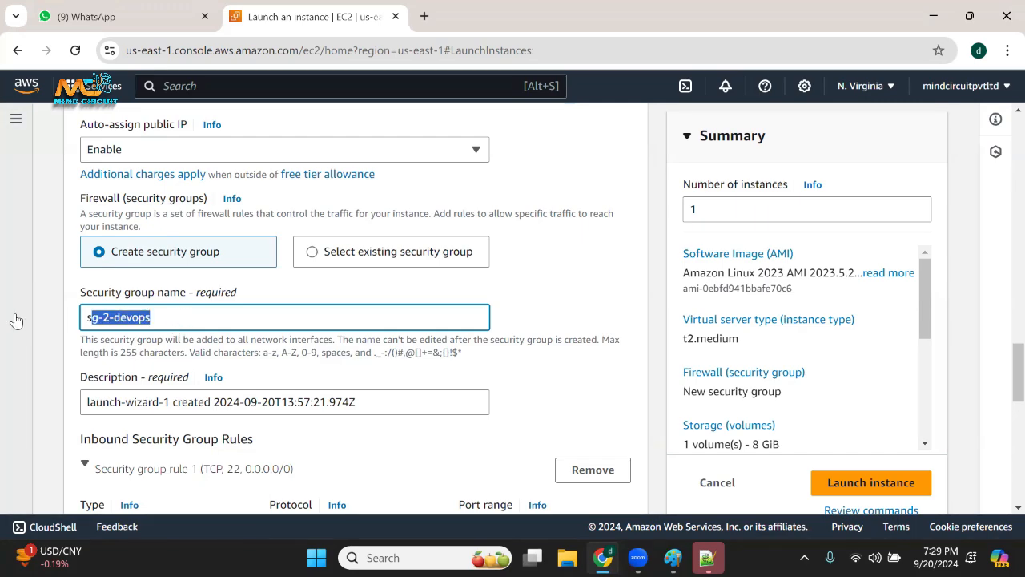
pyautogui.click(201, 347)
pyautogui.moveTo(185, 325); pyautogui.dragTo(49, 328)
pyautogui.hotkey('ctrl', 'c')
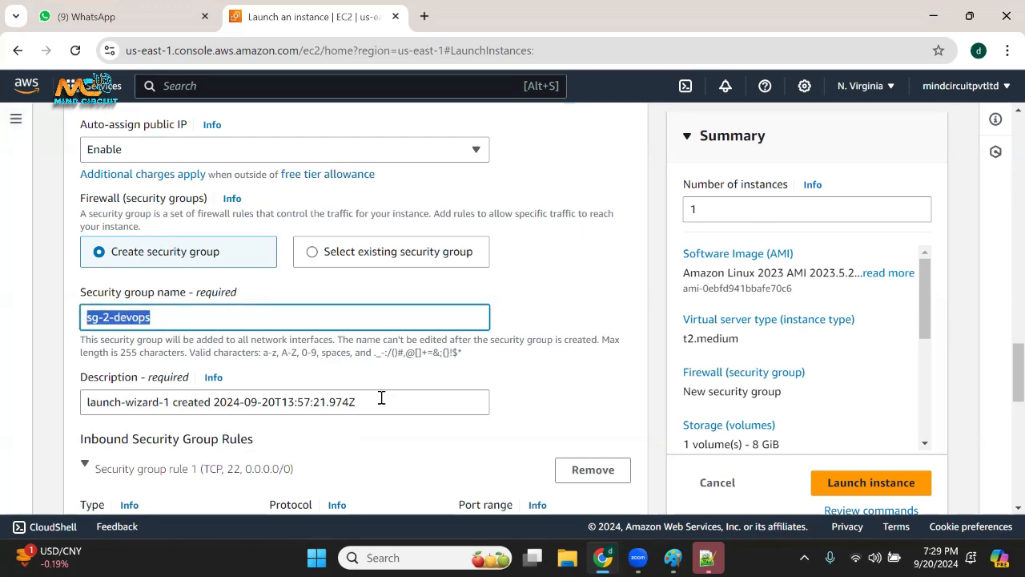
pyautogui.moveTo(382, 398); pyautogui.dragTo(81, 400)
pyautogui.hotkey('ctrl', 'v')
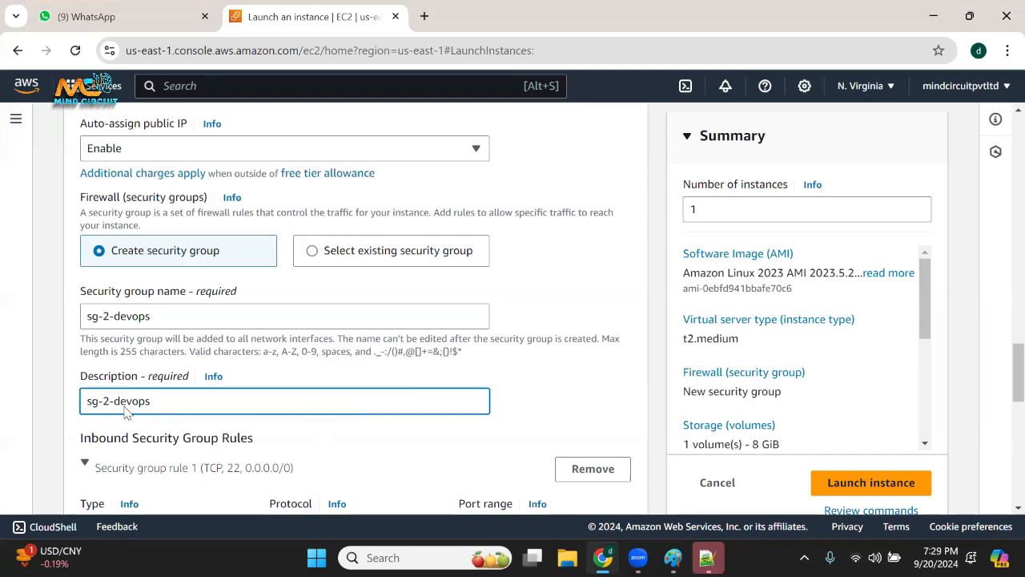
# Add a second inbound security group rule with type All traffic and source type Anywhere.
pyautogui.scroll(-5, 113, 424)
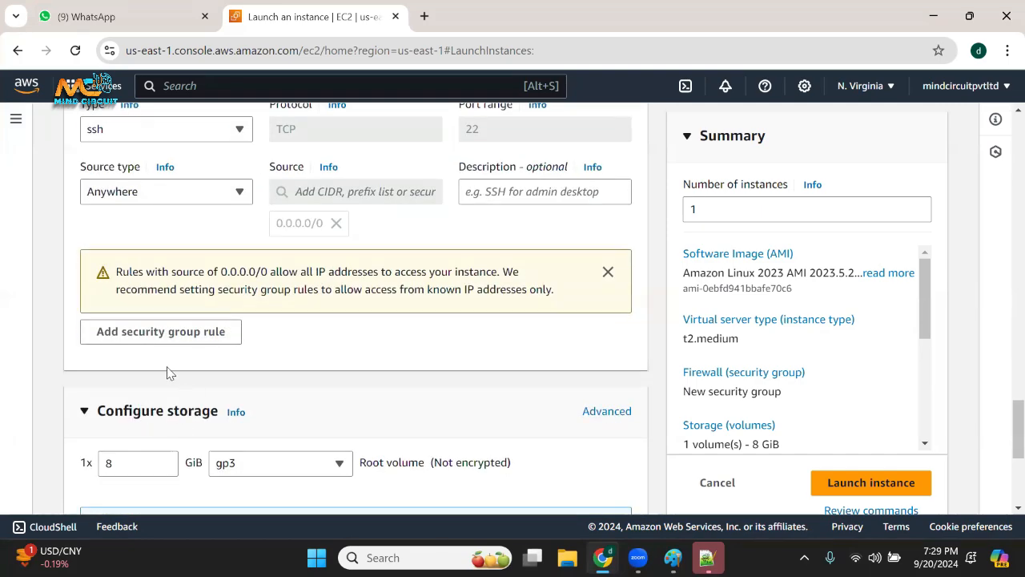
pyautogui.click(162, 332)
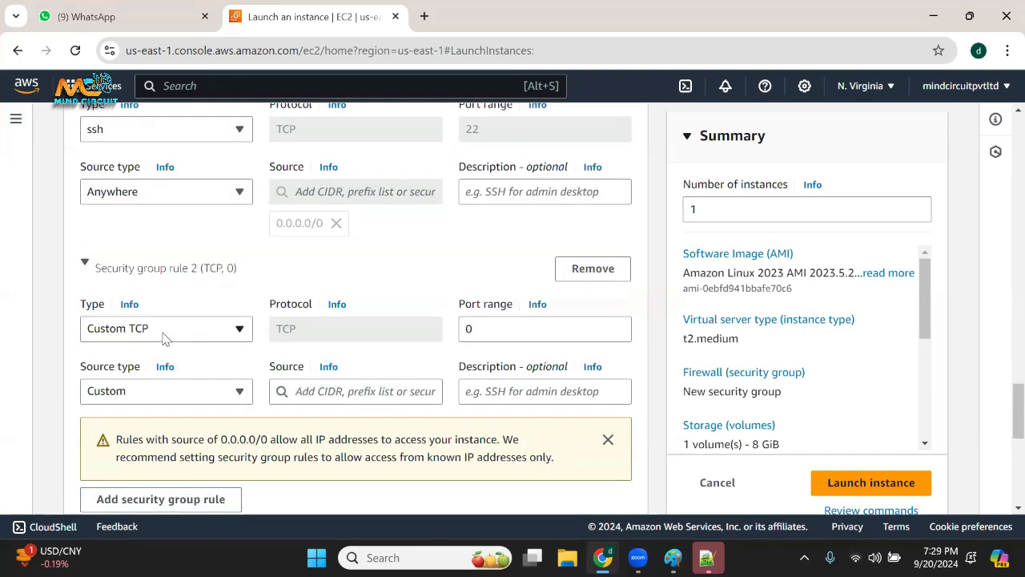
pyautogui.scroll(-2, 264, 320)
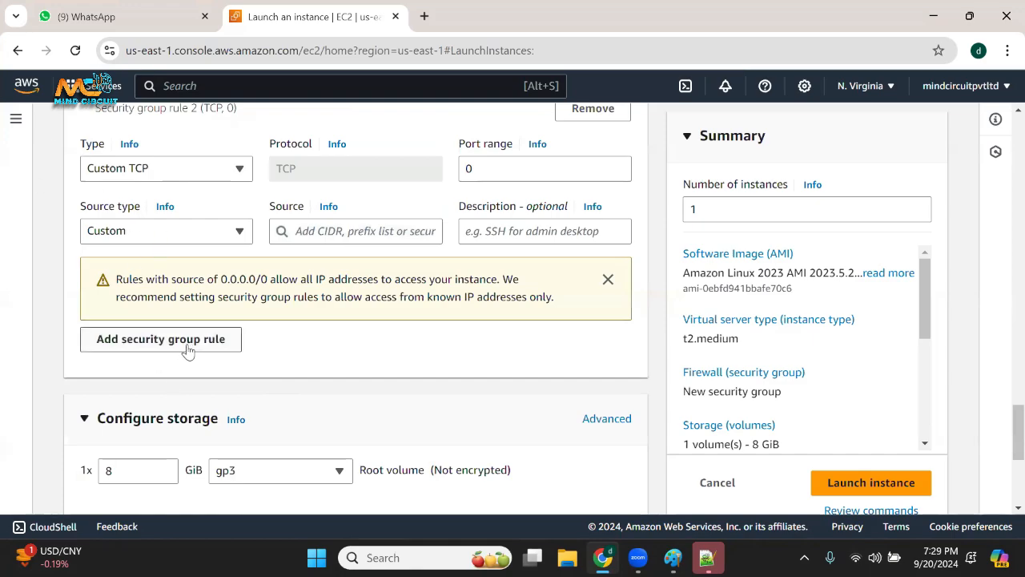
pyautogui.click(166, 168)
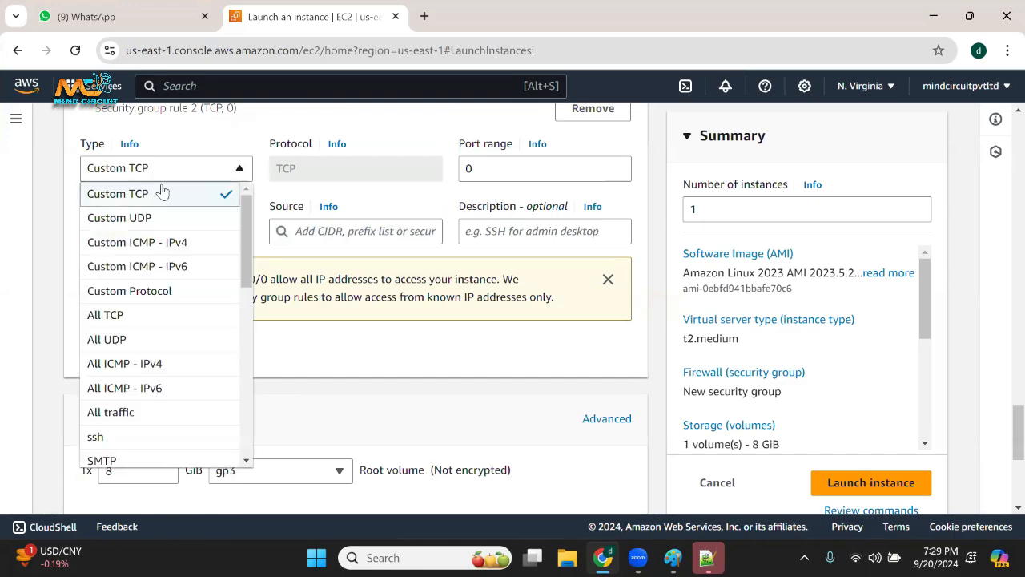
pyautogui.click(156, 408)
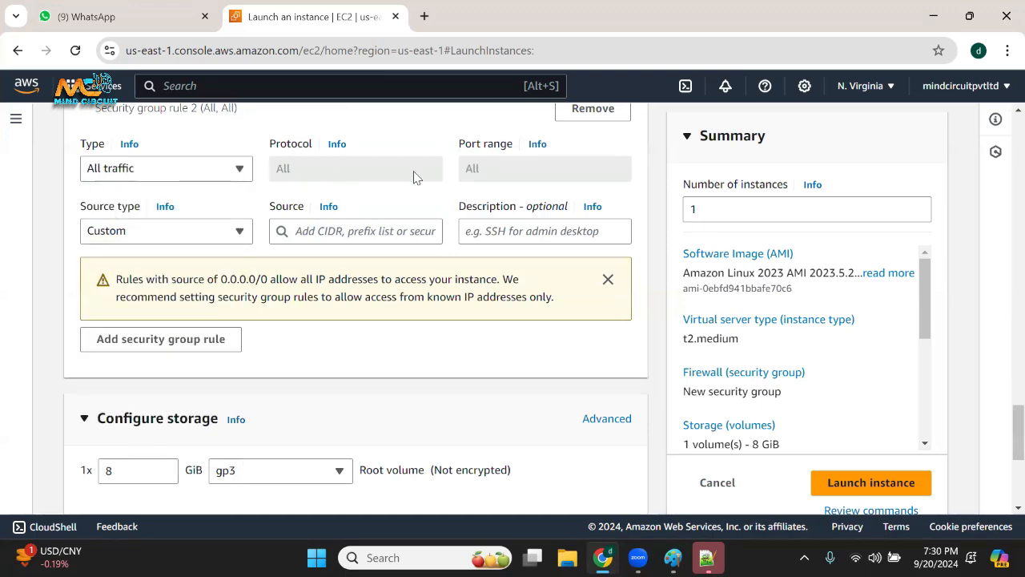
pyautogui.click(138, 232)
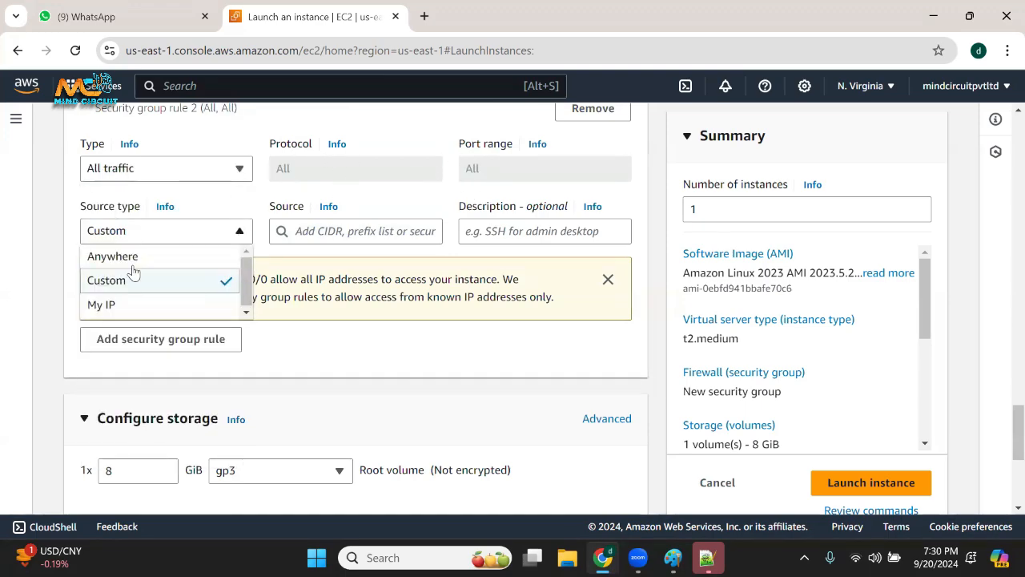
pyautogui.click(241, 256)
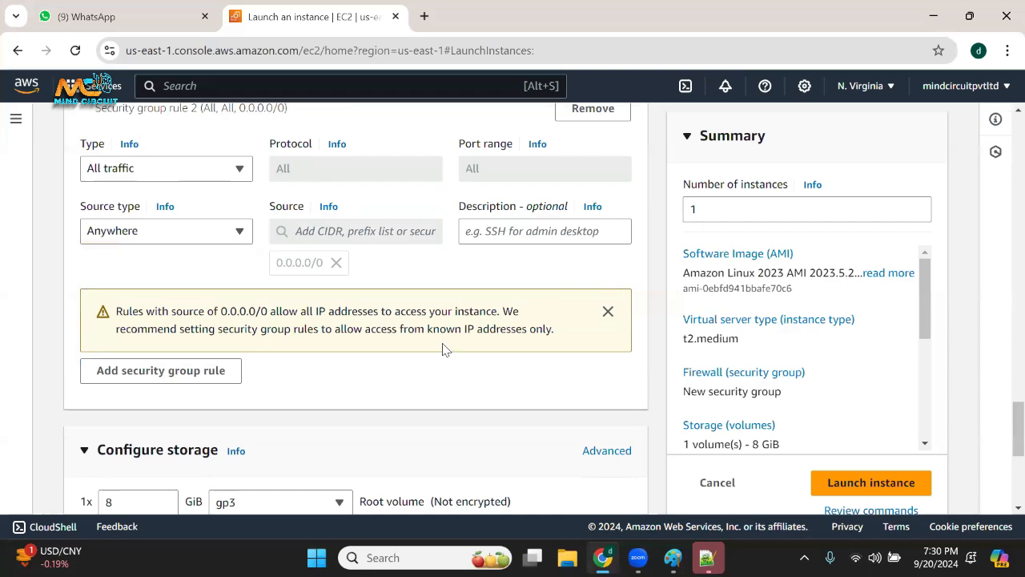
# Review the storage, security group and key pair settings, try to launch the instance, and highlight the launch message text.
pyautogui.scroll(-2, 443, 337)
pyautogui.scroll(-2, 446, 329)
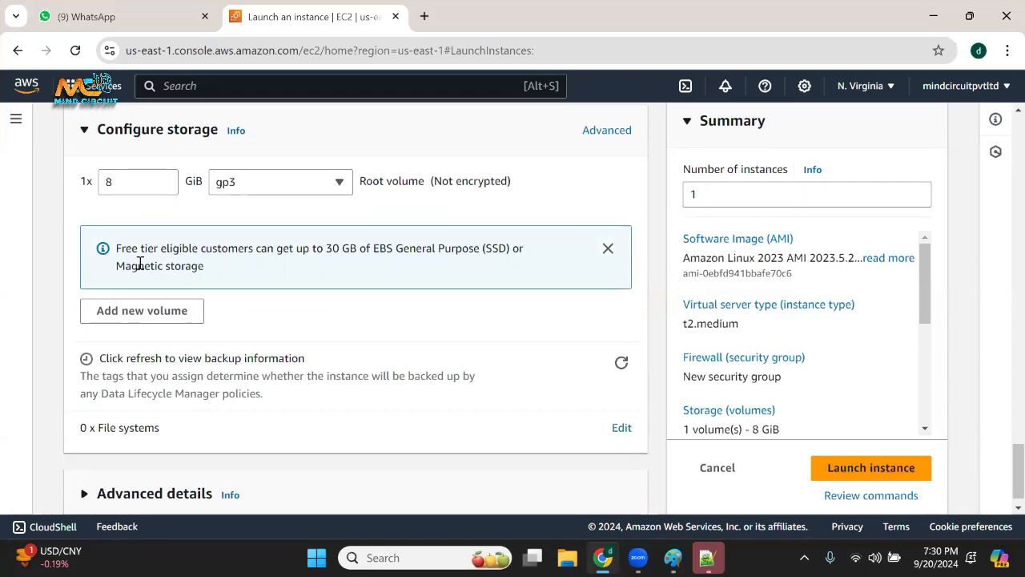
pyautogui.scroll(-1, 368, 340)
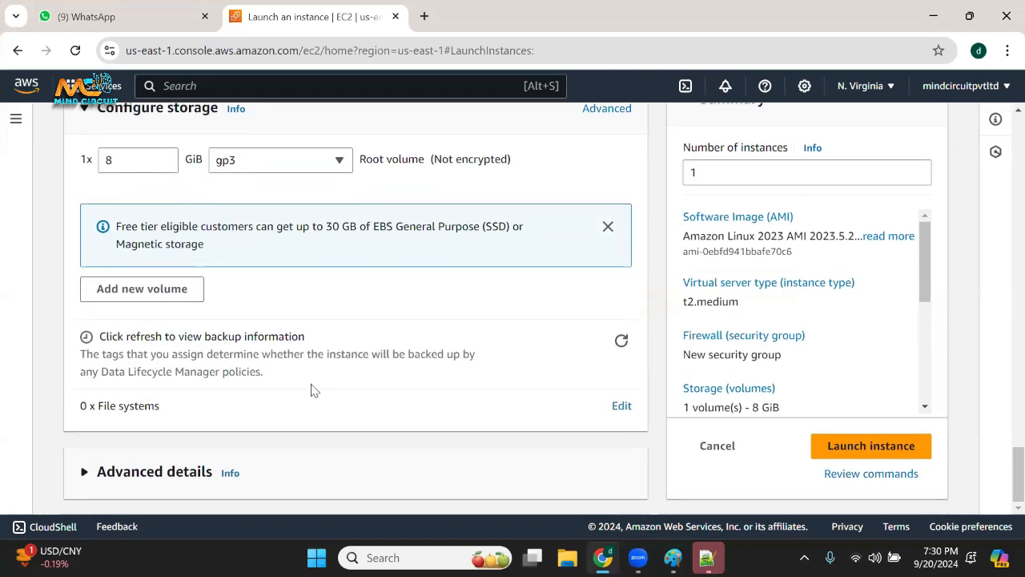
pyautogui.scroll(1, 288, 380)
pyautogui.scroll(10, 289, 361)
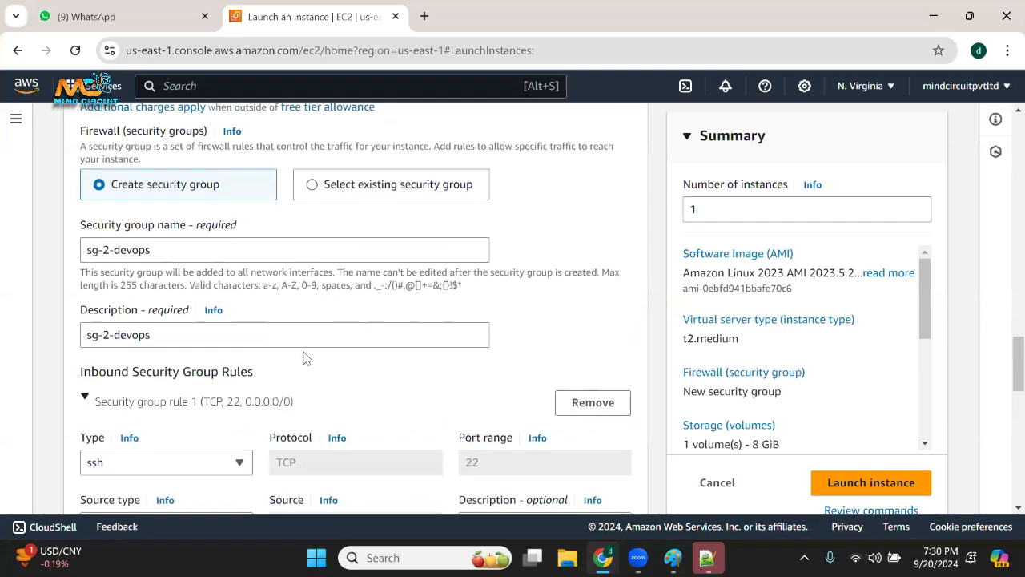
pyautogui.scroll(3, 314, 361)
pyautogui.scroll(-2, 317, 367)
pyautogui.scroll(6, 320, 362)
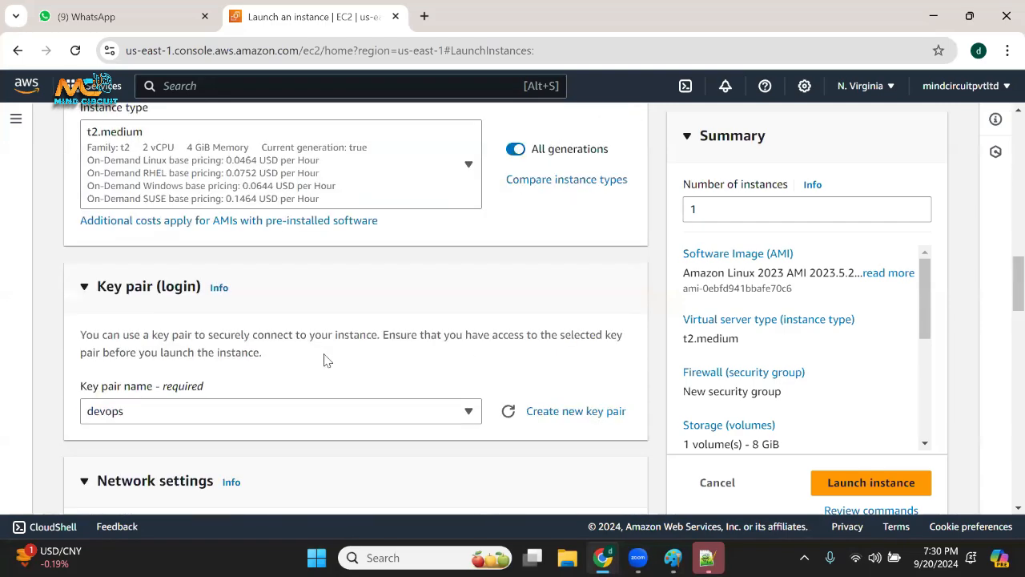
pyautogui.scroll(-15, 334, 374)
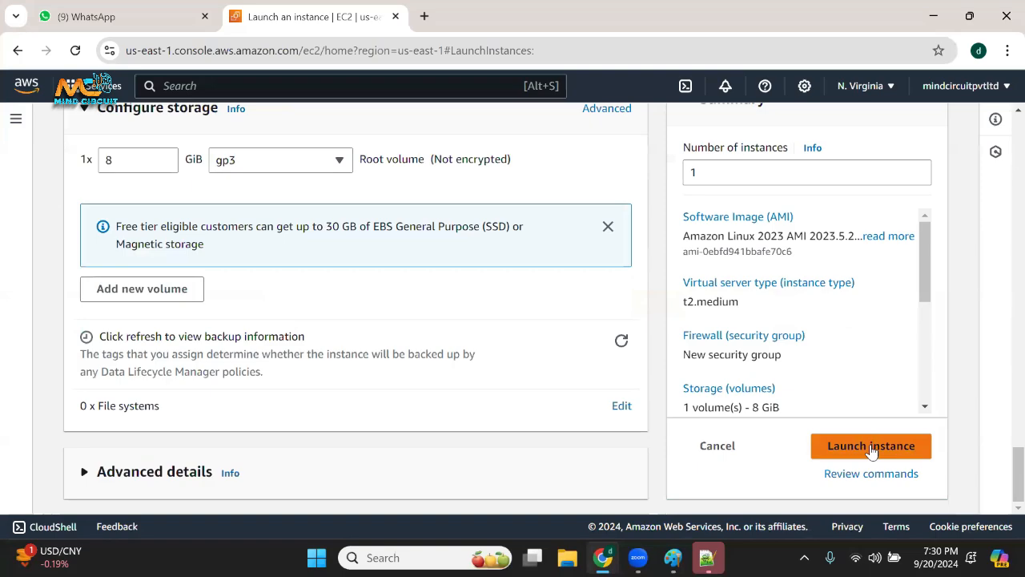
pyautogui.click(872, 447)
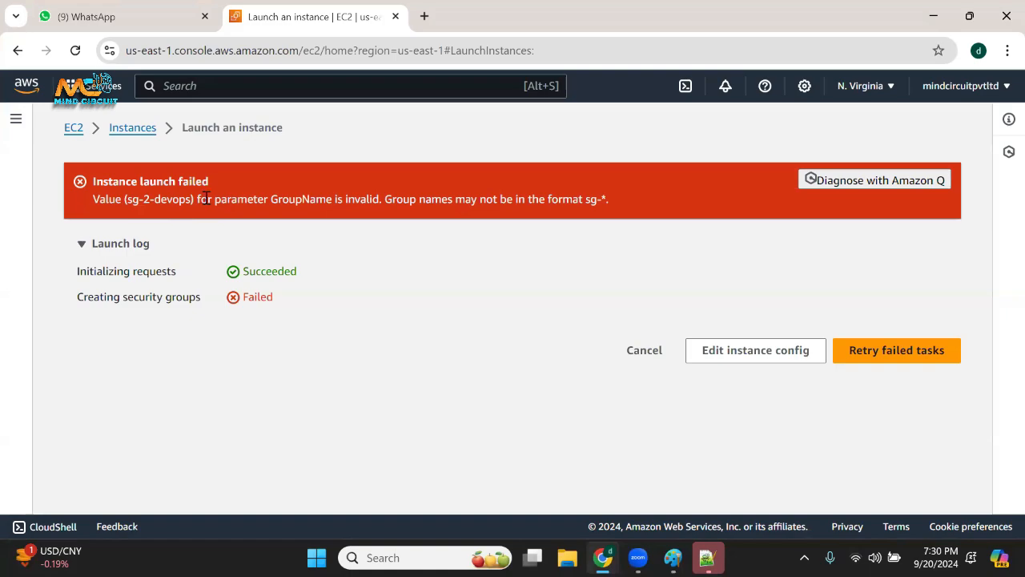
pyautogui.moveTo(206, 199); pyautogui.dragTo(609, 201)
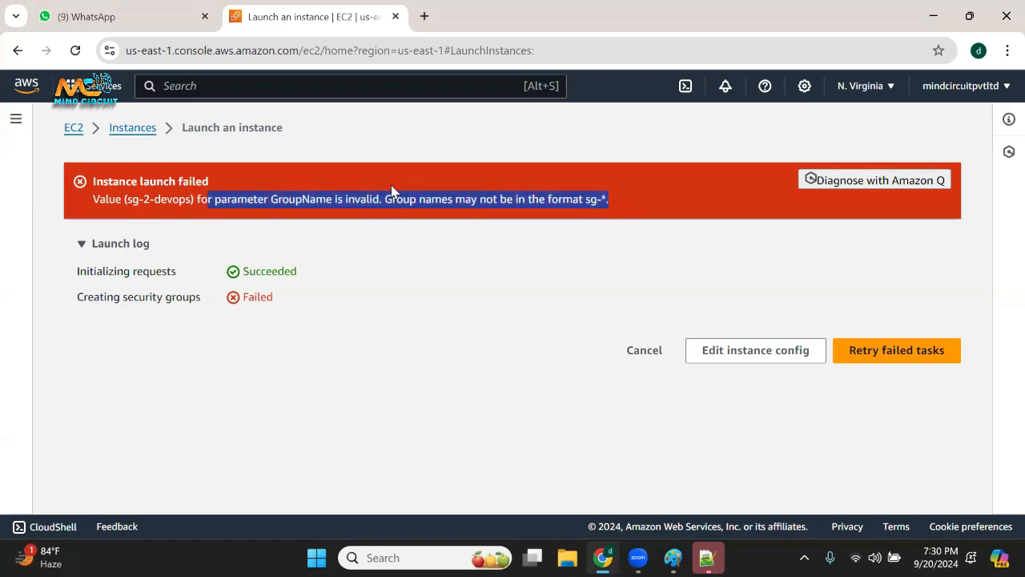
pyautogui.moveTo(126, 200); pyautogui.dragTo(165, 205)
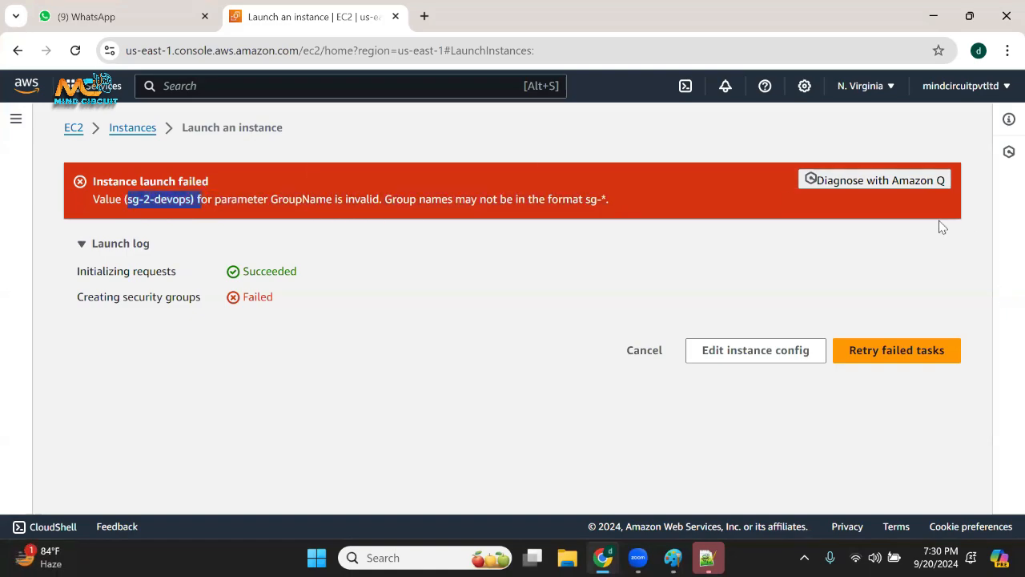
# Reopen the instance configuration, change the security group description to devops-2-sg and try to launch the instance again.
pyautogui.click(791, 358)
pyautogui.scroll(-12, 163, 361)
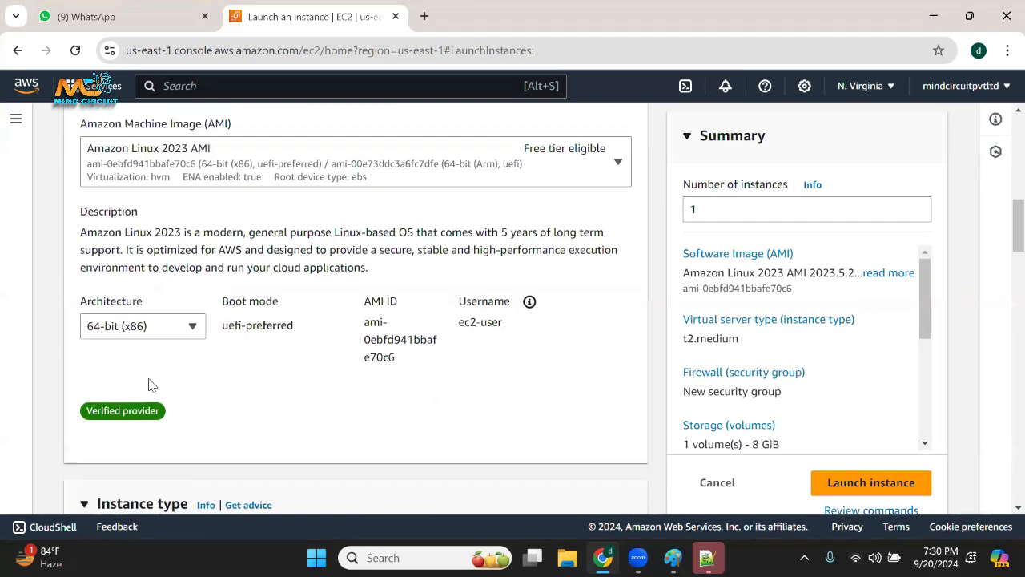
pyautogui.scroll(-8, 144, 377)
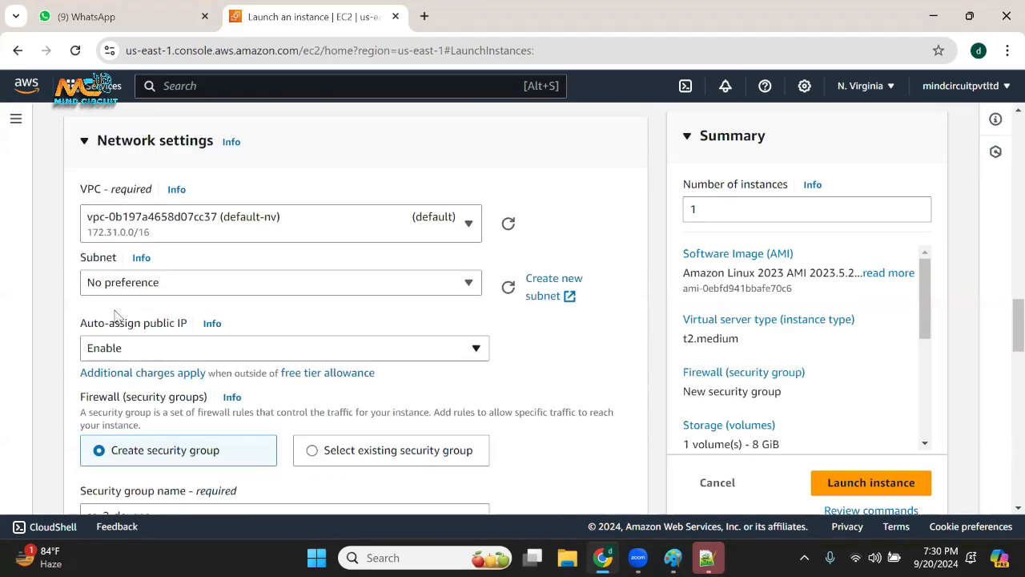
pyautogui.moveTo(112, 360); pyautogui.dragTo(82, 369)
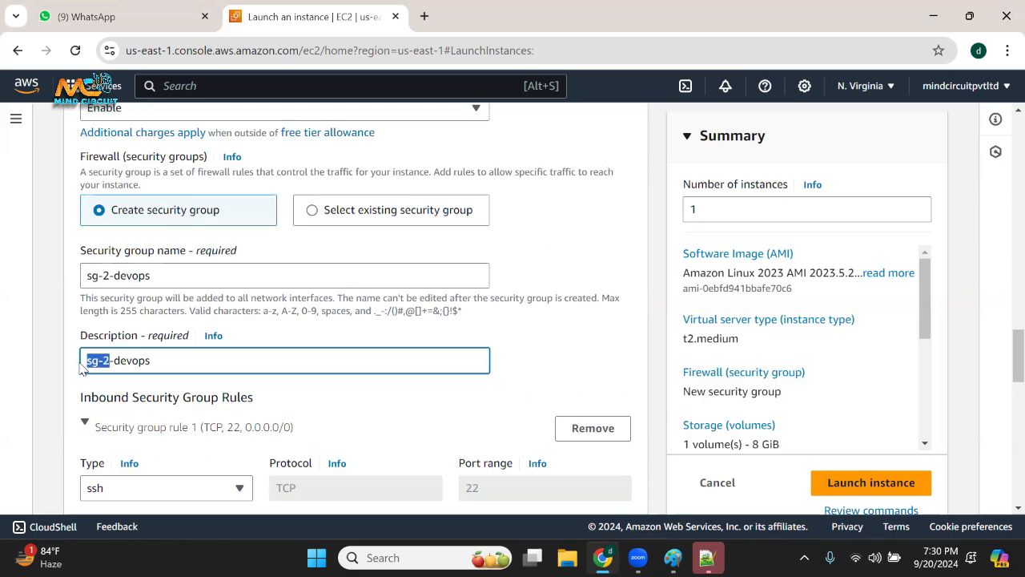
pyautogui.press('BackSpace')
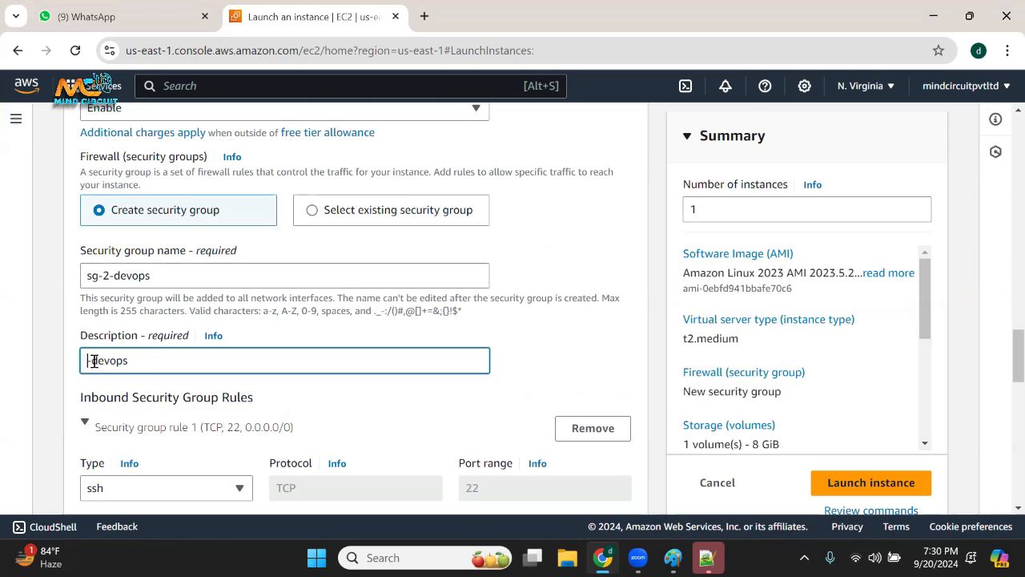
pyautogui.press('Delete')
pyautogui.click(200, 358)
pyautogui.write('-2-sg')
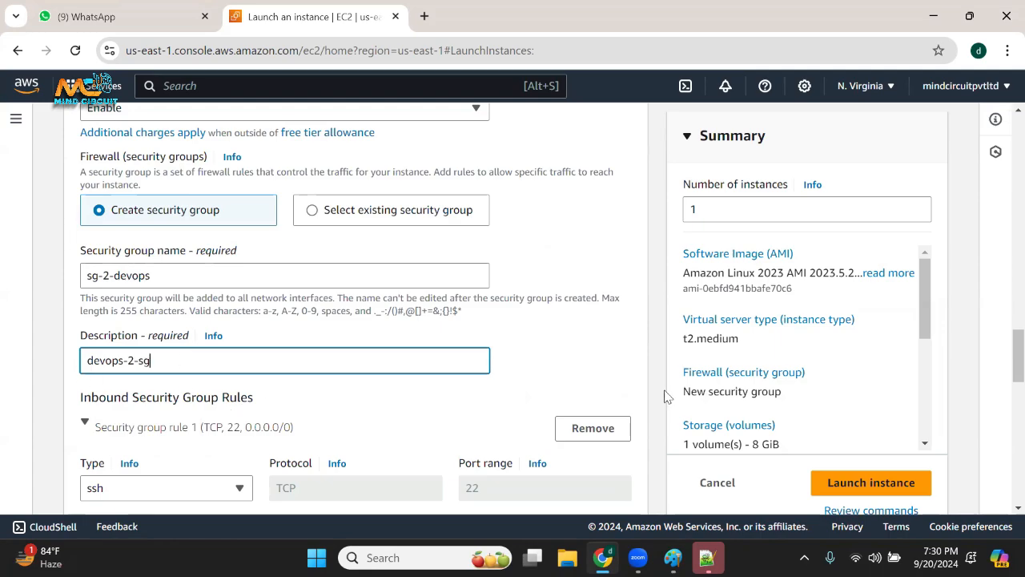
pyautogui.click(919, 481)
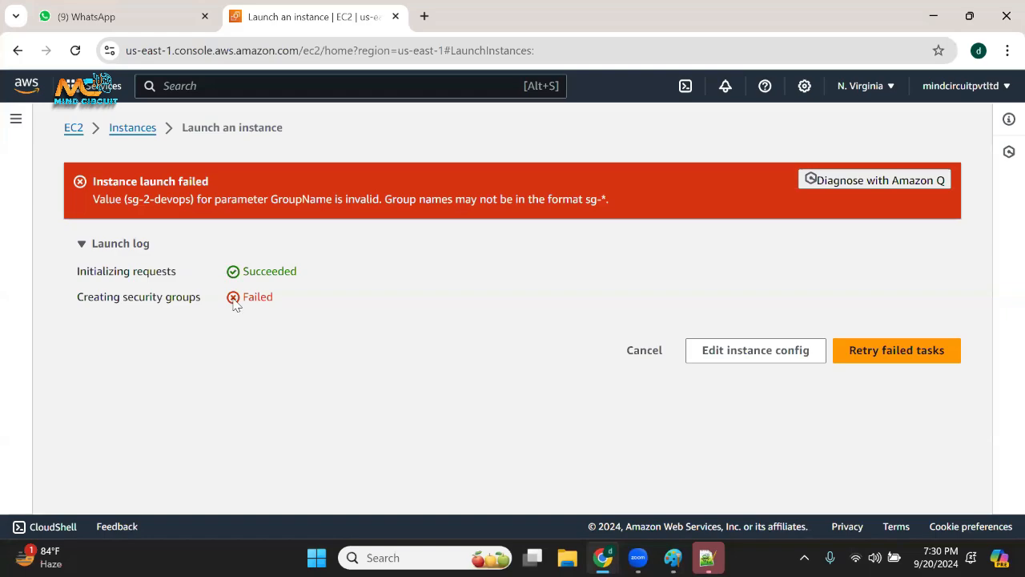
pyautogui.moveTo(139, 199); pyautogui.dragTo(373, 210)
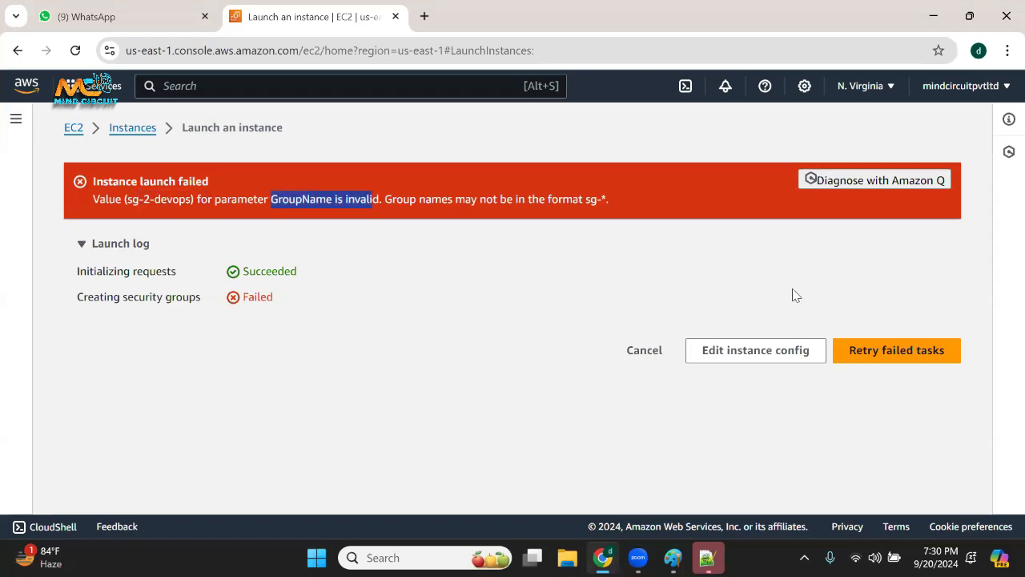
# Return to the instance configuration, copy the description devops-2-sg into the security group name and launch the instance.
pyautogui.click(776, 360)
pyautogui.scroll(-8, 291, 426)
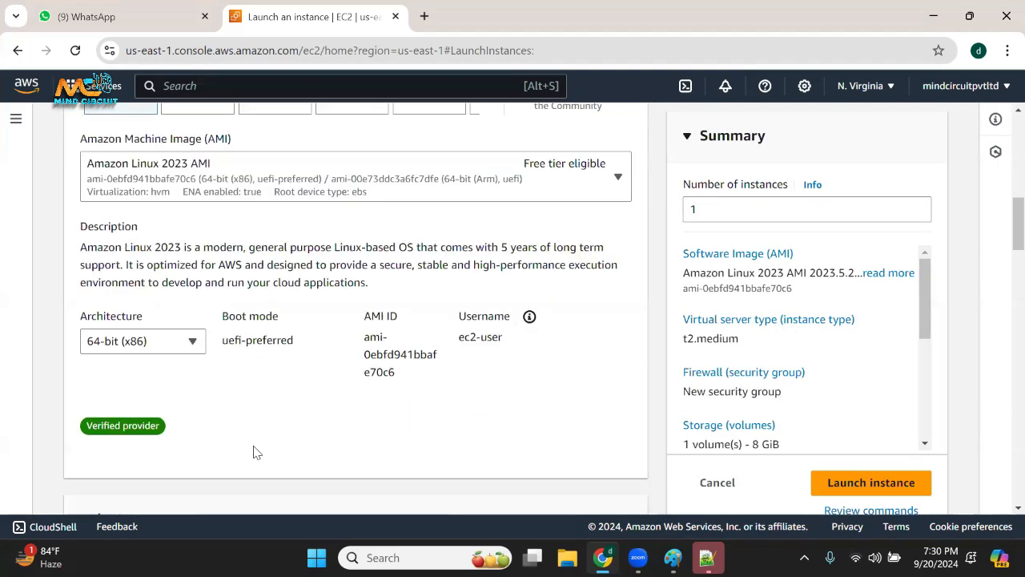
pyautogui.scroll(-10, 253, 452)
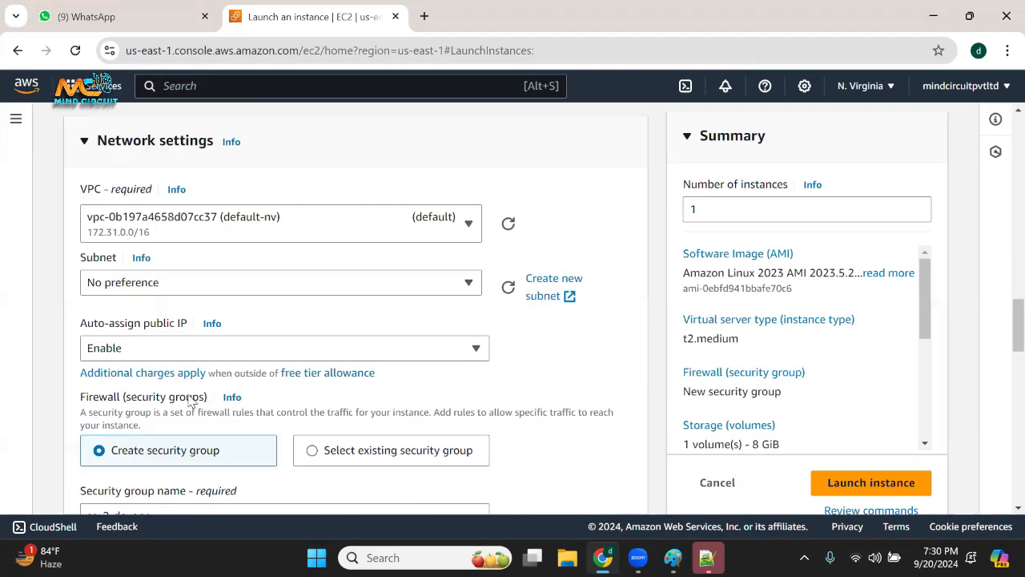
pyautogui.scroll(-5, 192, 401)
pyautogui.scroll(1, 161, 300)
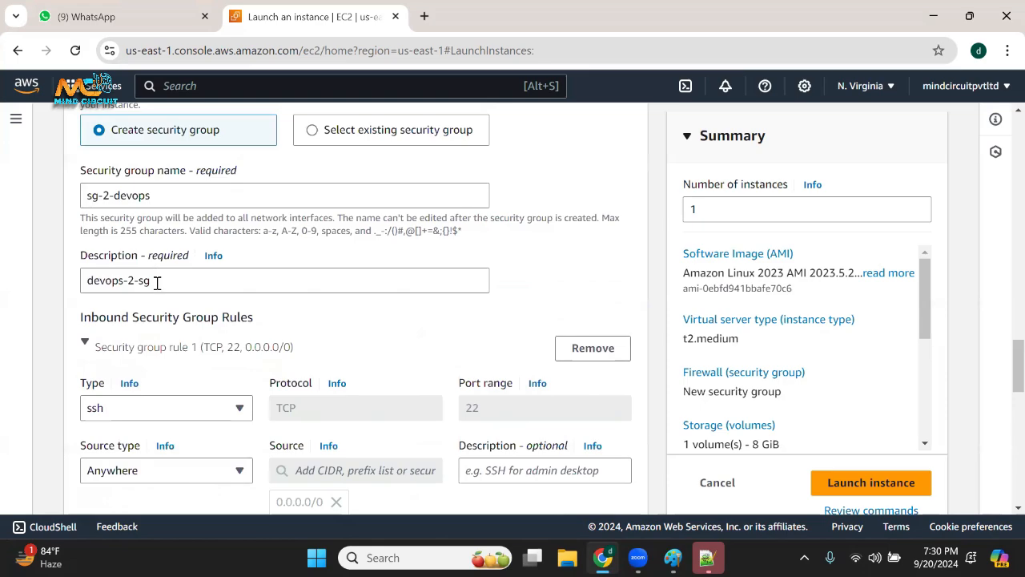
pyautogui.moveTo(170, 280); pyautogui.dragTo(67, 274)
pyautogui.hotkey('ctrl', 'c')
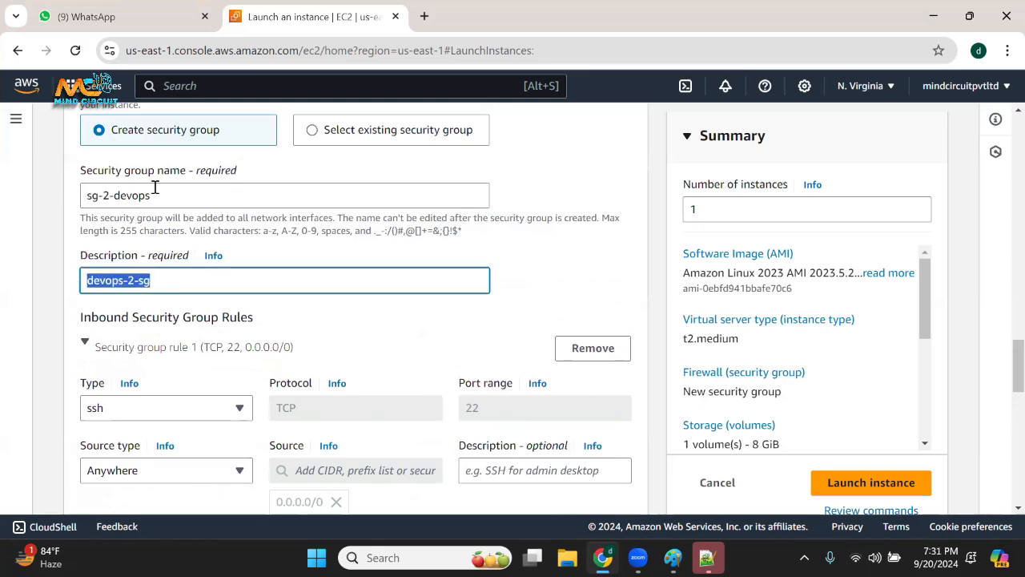
pyautogui.moveTo(156, 187)
pyautogui.mouseDown()
pyautogui.moveTo(77, 196)
pyautogui.moveTo(165, 197)
pyautogui.mouseUp()
pyautogui.hotkey('ctrl', 'v')
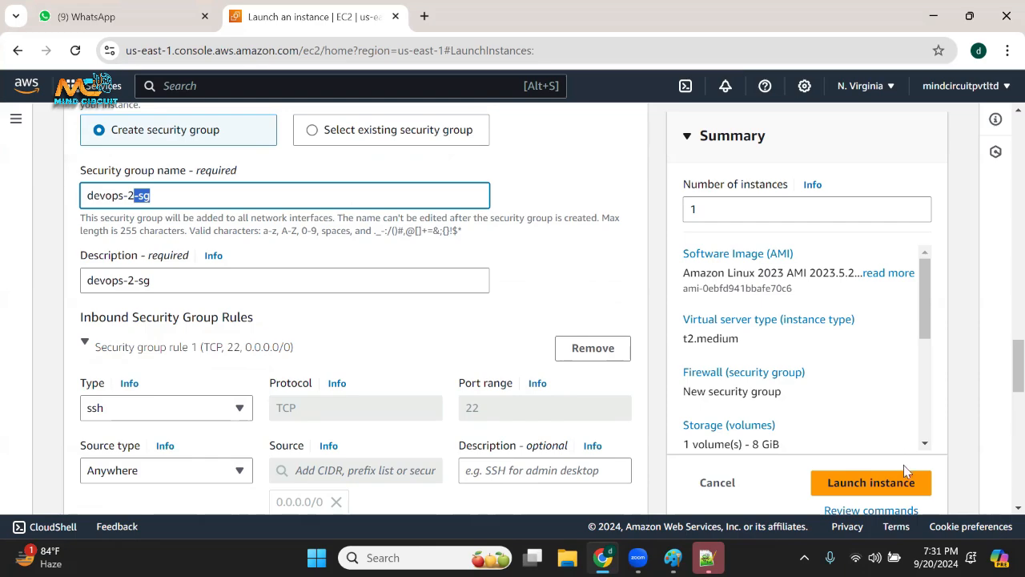
pyautogui.click(888, 479)
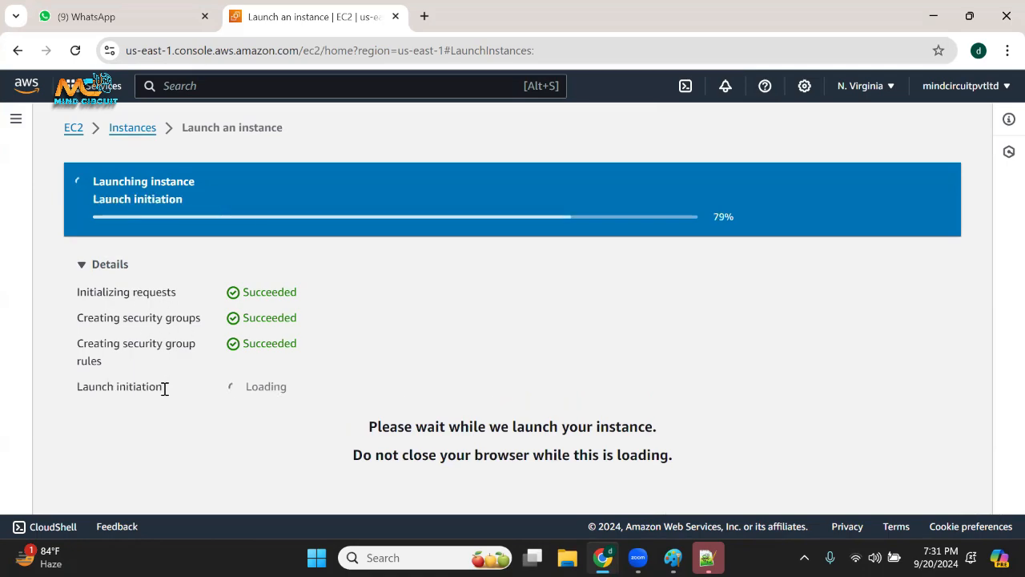
# Look over the launch log and highlight the ID of the launched instance.
pyautogui.moveTo(164, 319); pyautogui.dragTo(164, 403)
pyautogui.scroll(-2, 232, 380)
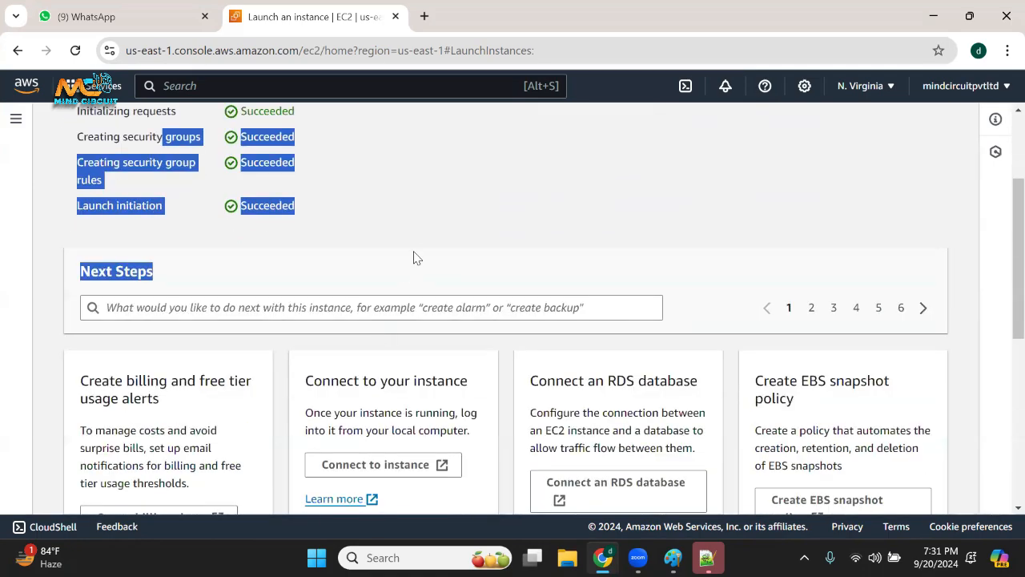
pyautogui.click(513, 236)
pyautogui.scroll(1, 516, 235)
pyautogui.scroll(1, 460, 264)
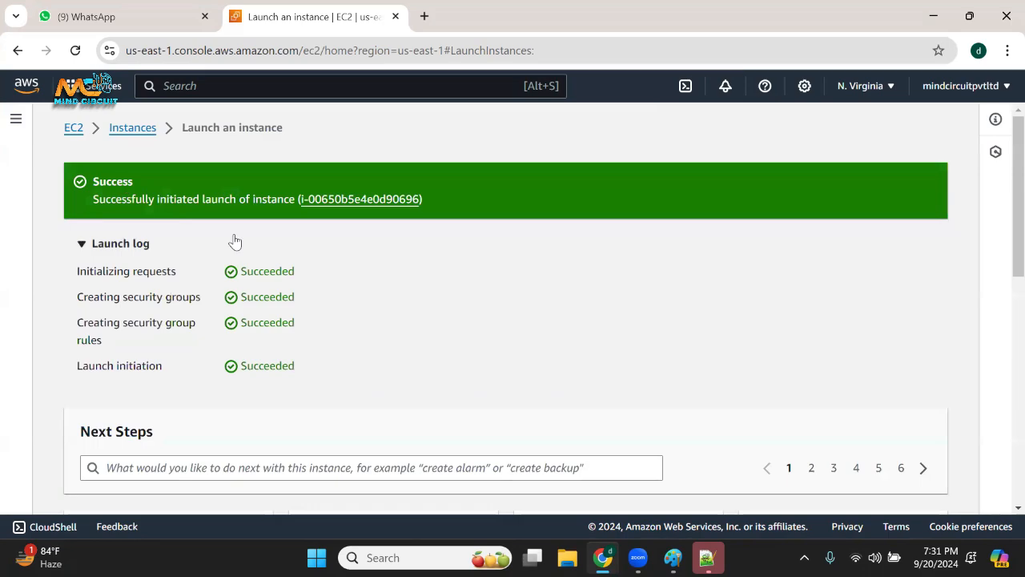
pyautogui.moveTo(440, 198); pyautogui.dragTo(294, 199)
# Open the EC2 instances list, refresh it and examine the state and status check of the jenkins instance.
pyautogui.click(128, 128)
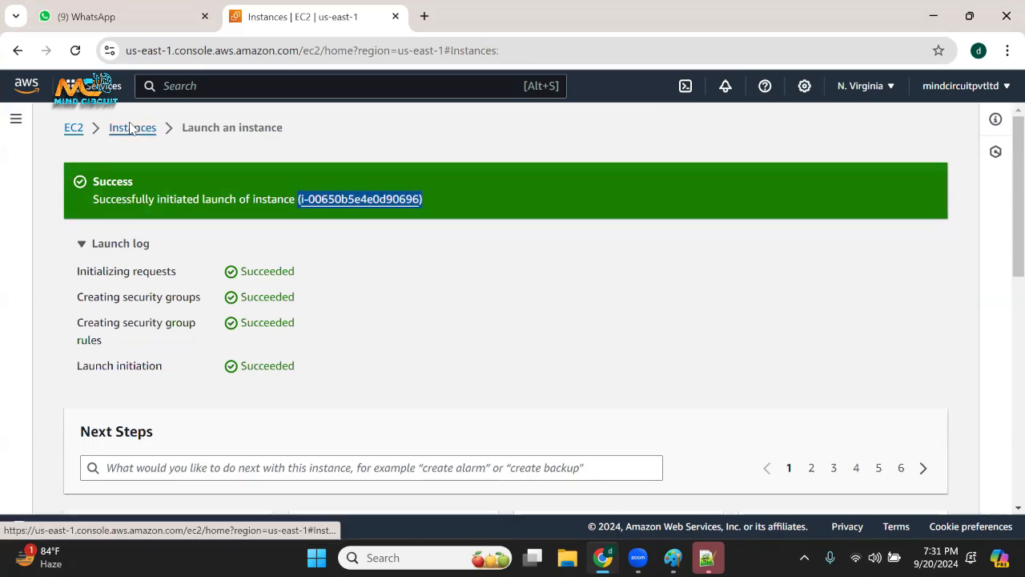
pyautogui.click(491, 121)
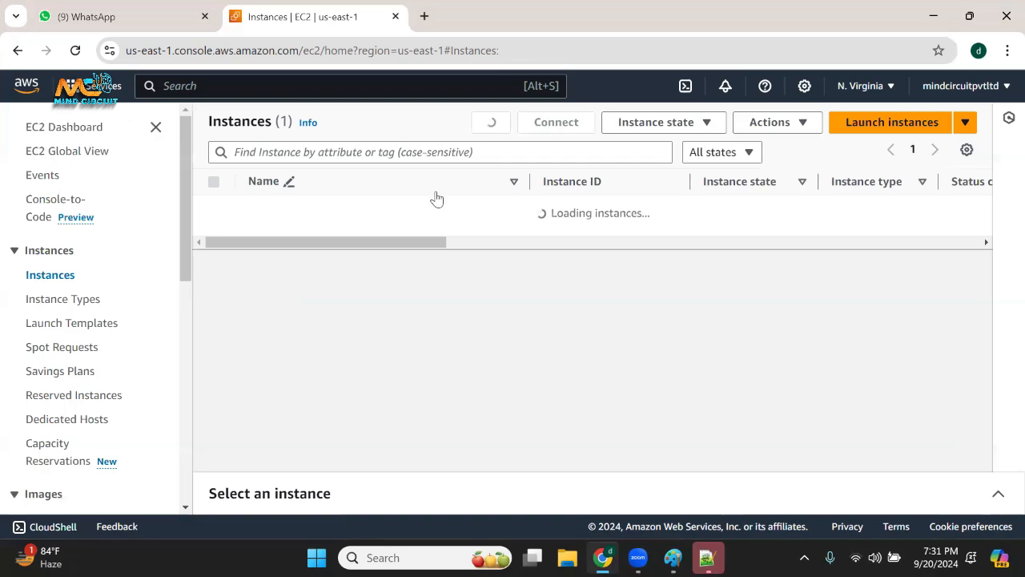
pyautogui.moveTo(415, 233); pyautogui.dragTo(629, 214)
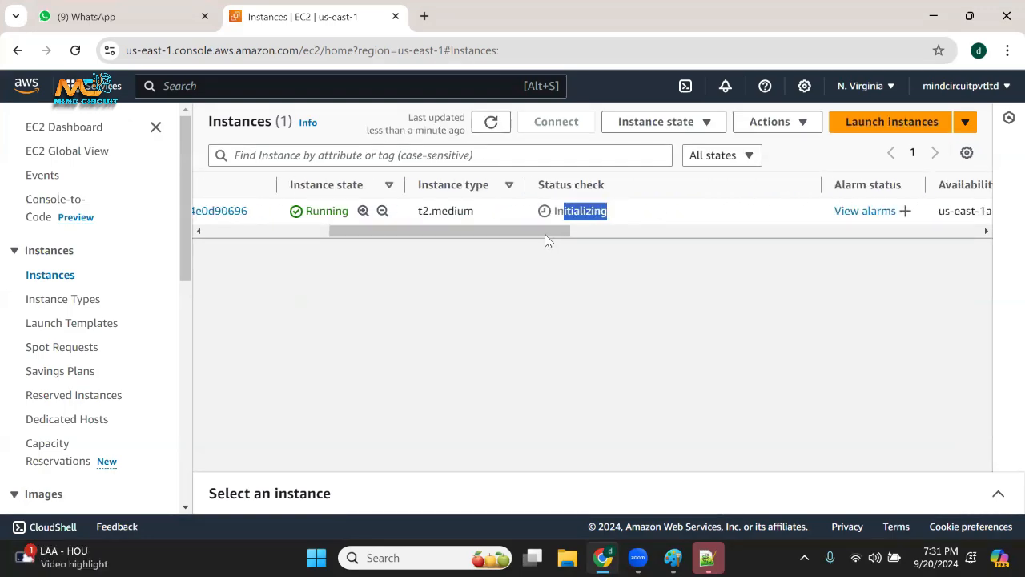
pyautogui.moveTo(546, 234); pyautogui.dragTo(353, 254)
pyautogui.moveTo(433, 233); pyautogui.dragTo(433, 233)
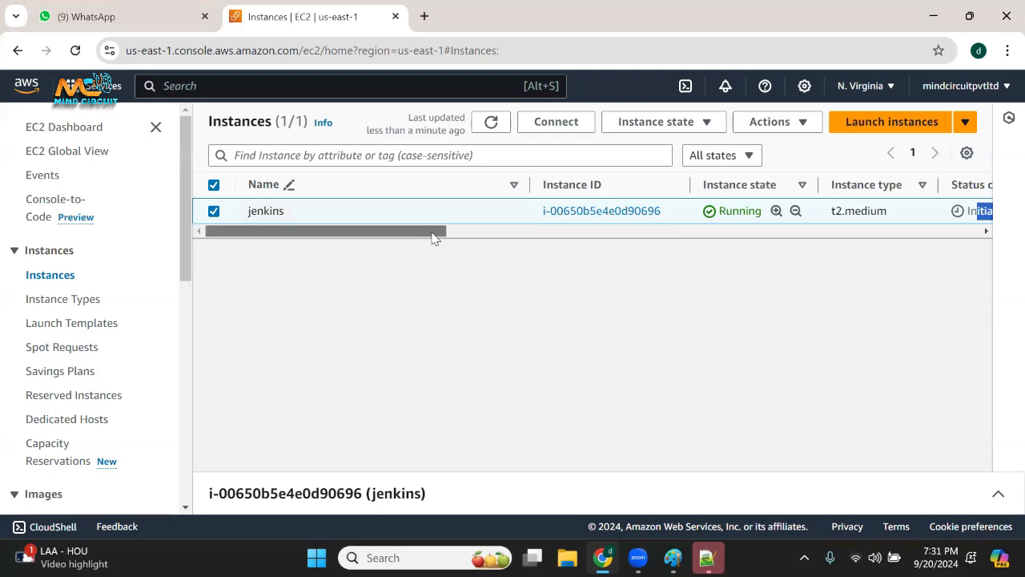
# Minimize the open windows, open the devopskeys folder on the desktop and point out the devops PEM file.
pyautogui.click(934, 16)
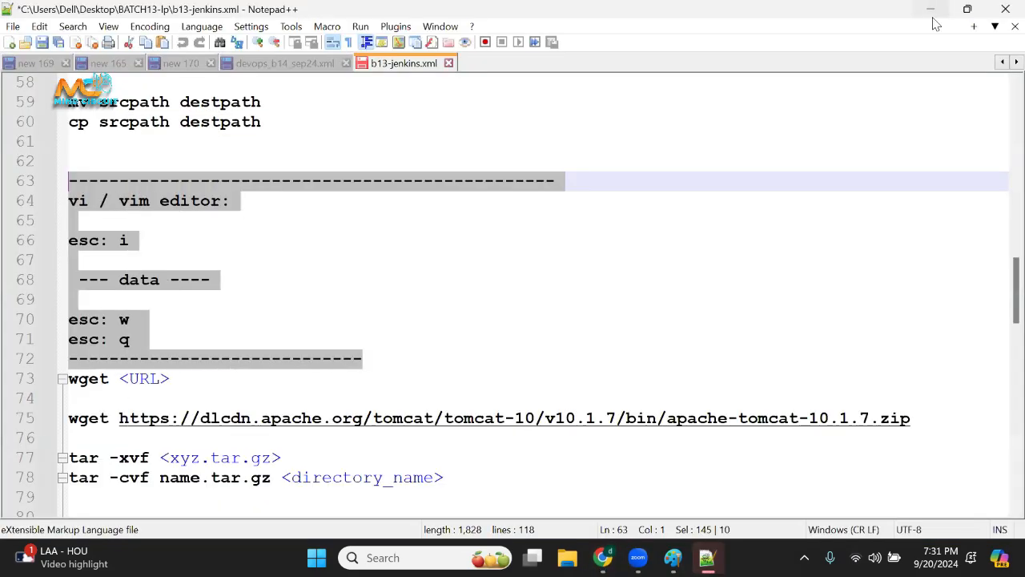
pyautogui.click(932, 11)
pyautogui.click(933, 16)
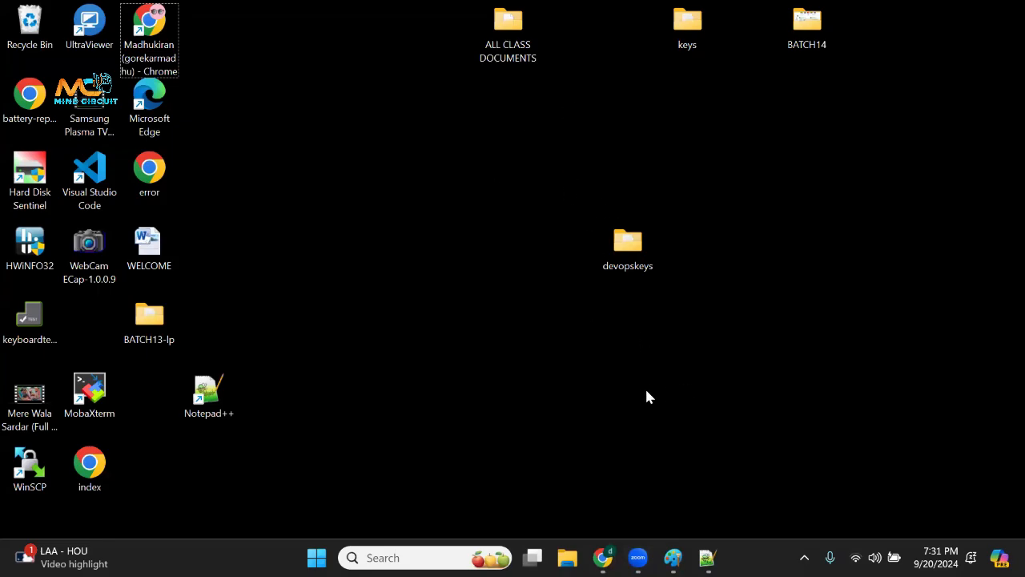
pyautogui.doubleClick(629, 250)
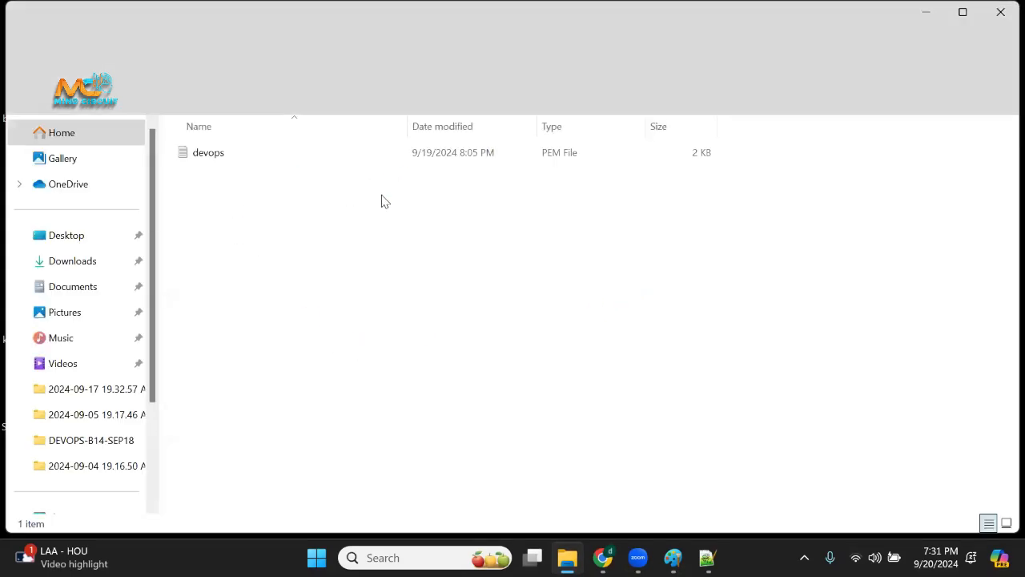
pyautogui.click(293, 159)
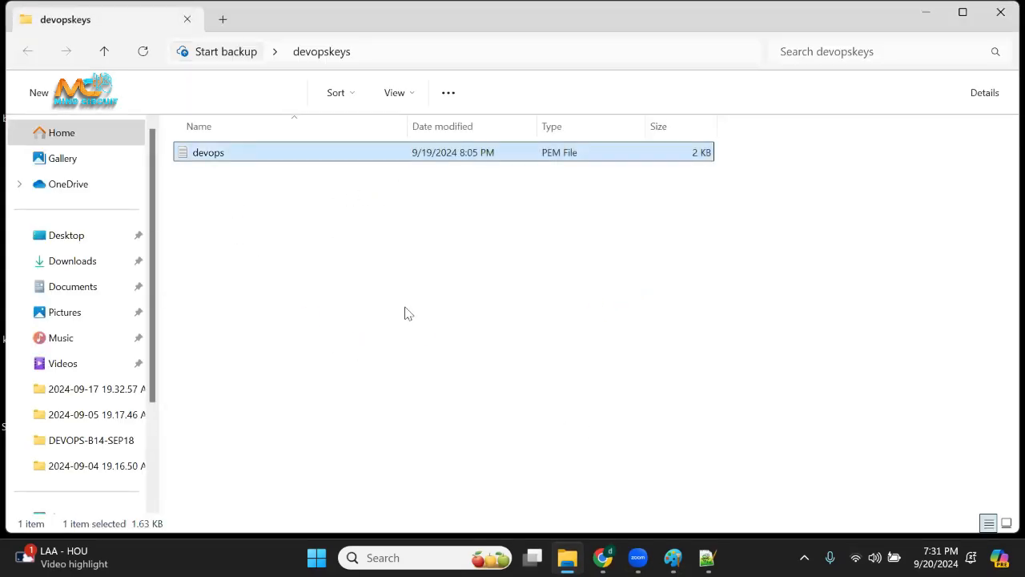
pyautogui.click(338, 278)
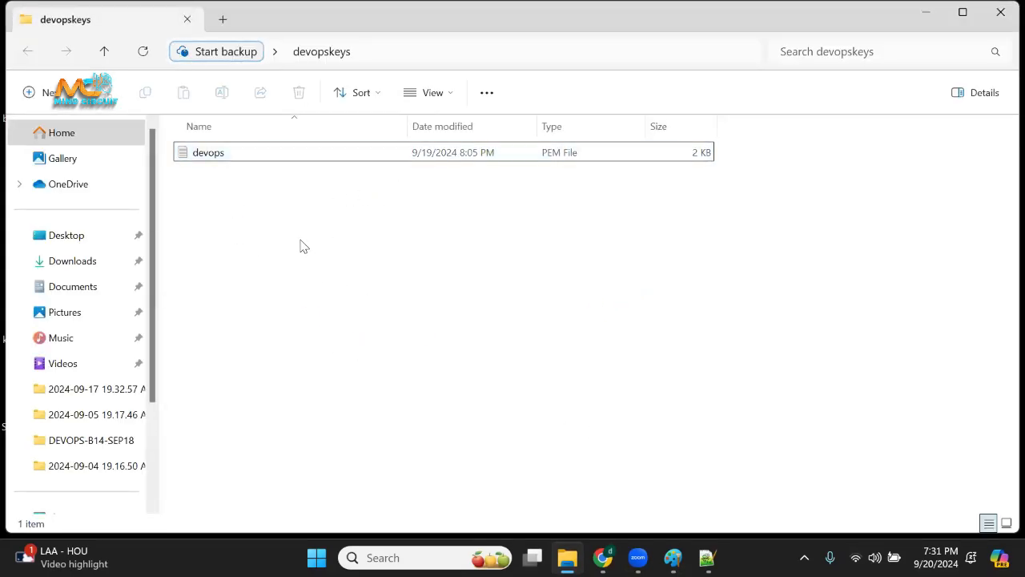
# Open a Git Bash terminal in the devopskeys folder.
pyautogui.rightClick(359, 270)
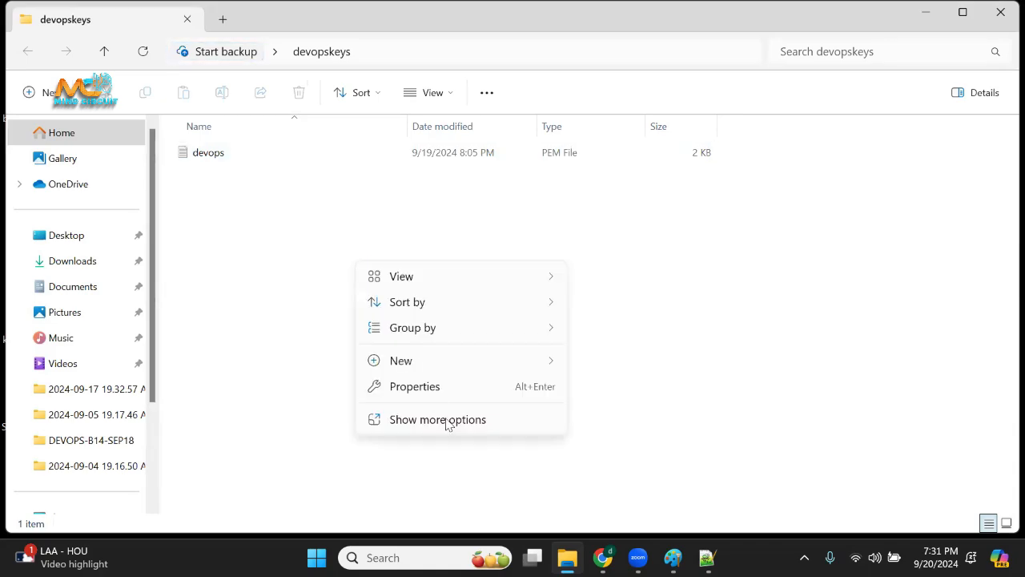
pyautogui.click(446, 421)
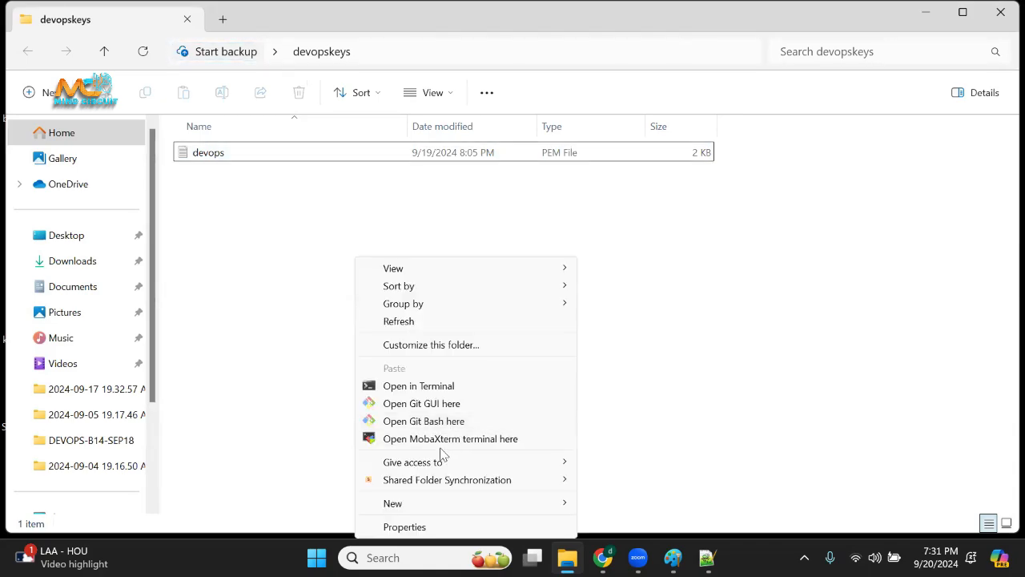
pyautogui.click(461, 425)
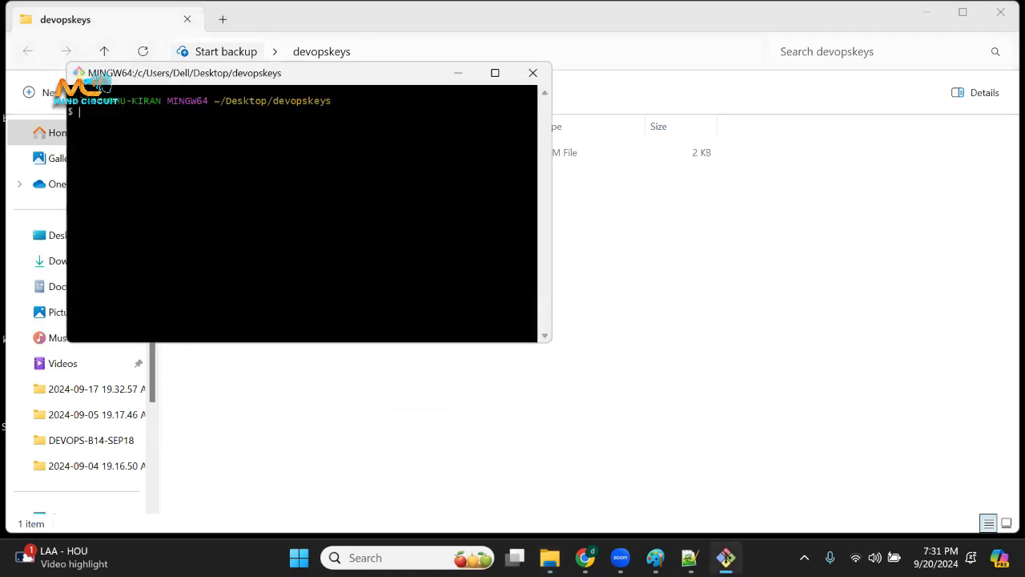
# Maximize the Git Bash window, enlarge its text and bring up a fresh prompt line.
pyautogui.click(495, 73)
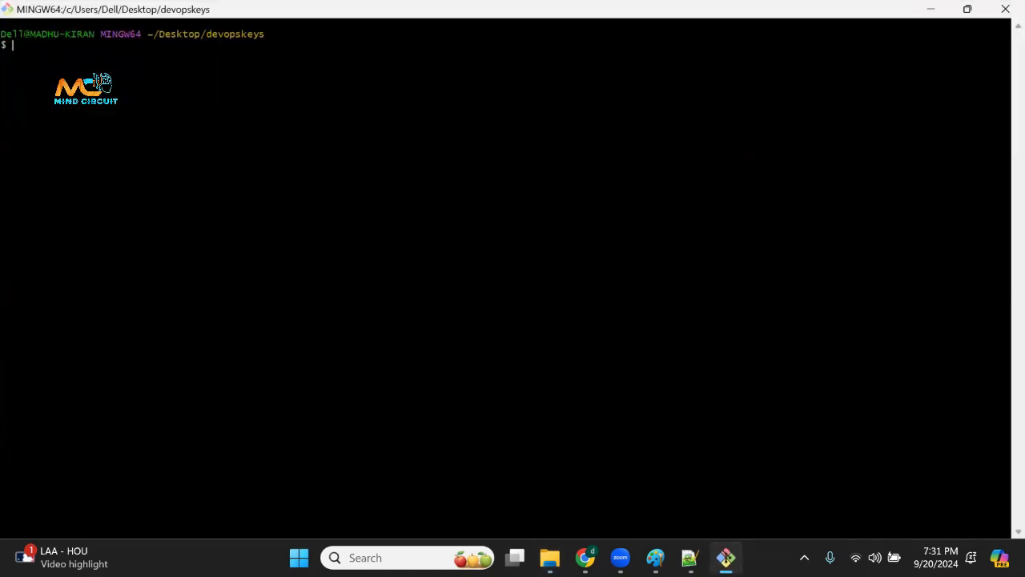
pyautogui.scroll(7, 495, 160)
pyautogui.moveTo(358, 46); pyautogui.dragTo(516, 299)
pyautogui.click(565, 215)
pyautogui.press('Return')
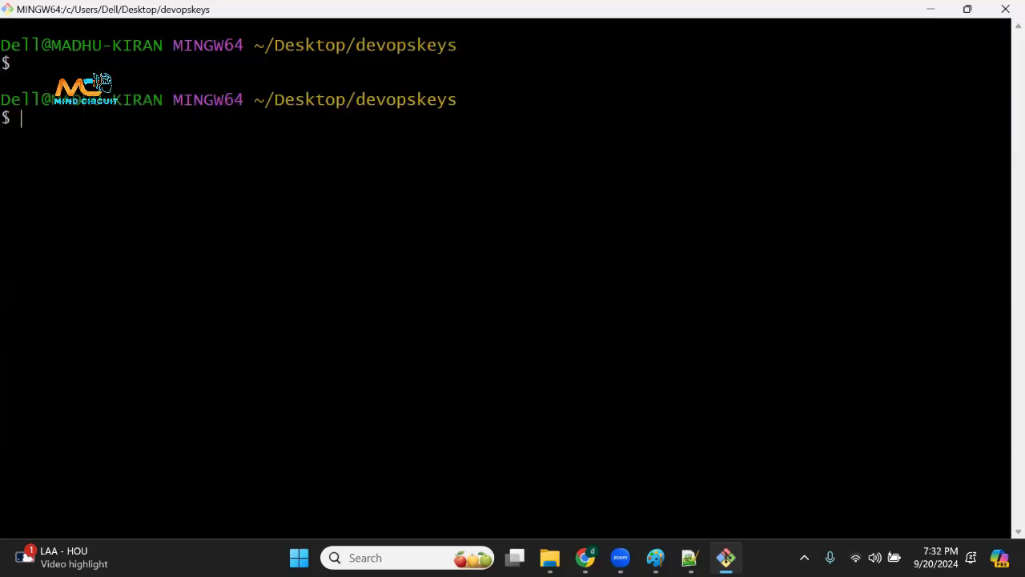
# Switch to Chrome, open the SSH client connection instructions for the jenkins instance and copy the chmod 400 "devops.pem" command.
pyautogui.click(585, 558)
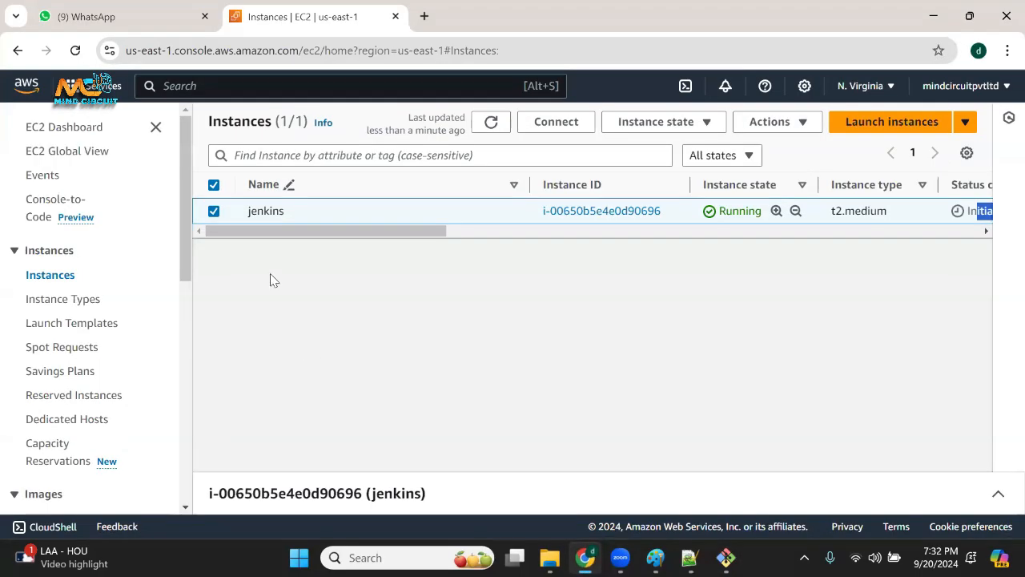
pyautogui.rightClick(326, 216)
pyautogui.click(356, 225)
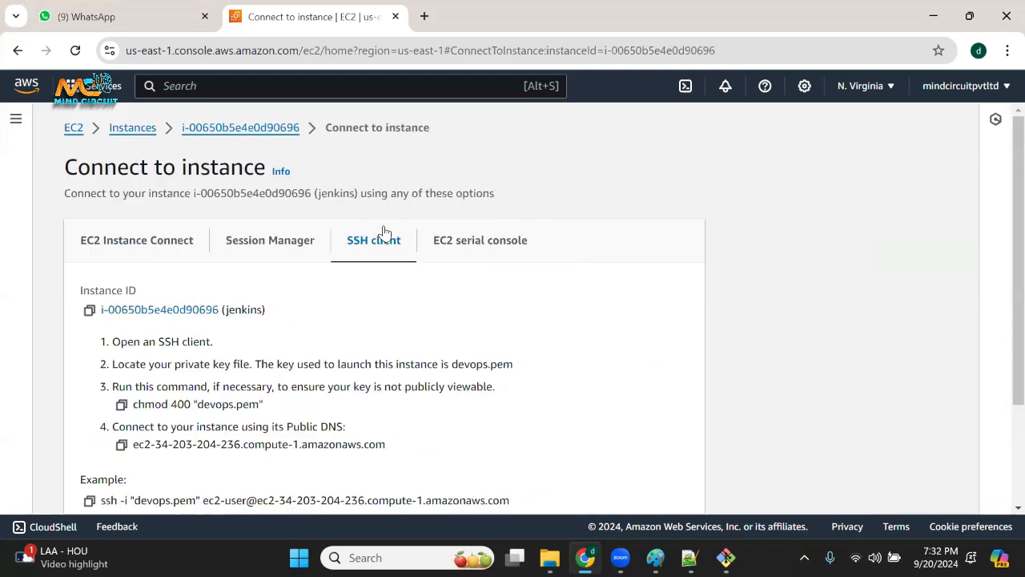
pyautogui.scroll(-2, 412, 322)
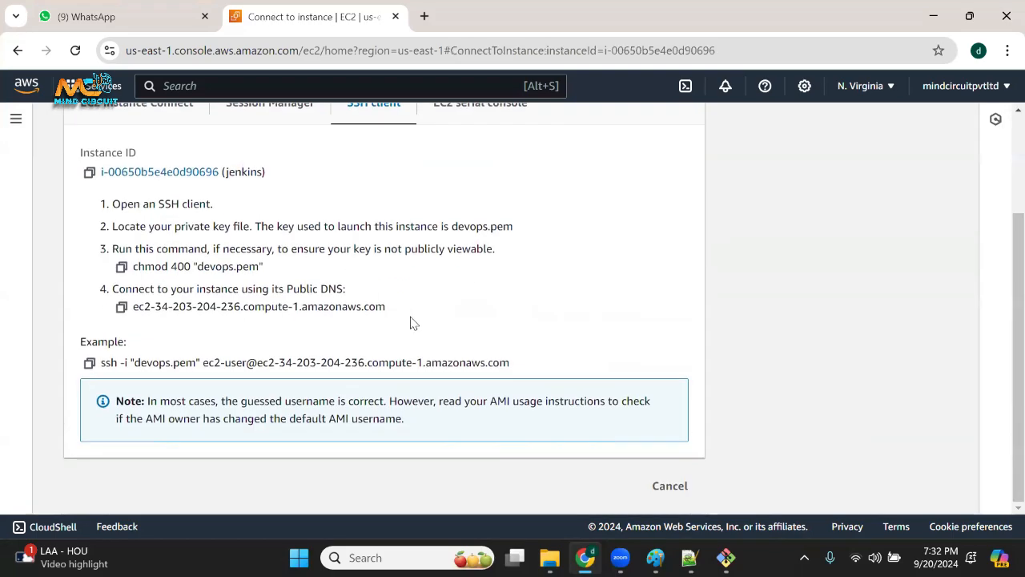
pyautogui.click(122, 268)
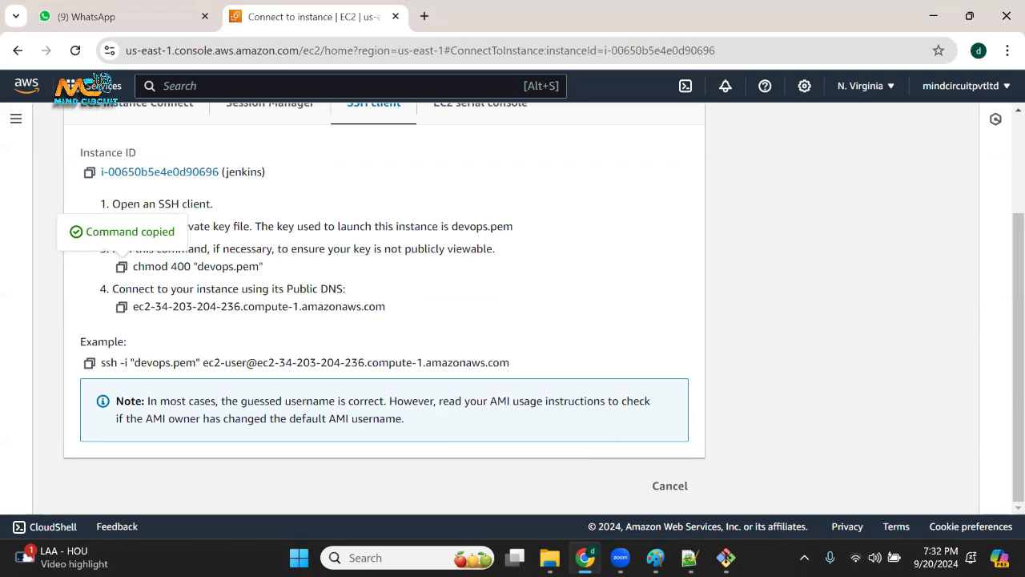
# Return to Git Bash, list the files in the devopskeys folder with ls and highlight the listed key file and the command.
pyautogui.click(726, 558)
pyautogui.rightClick(382, 190)
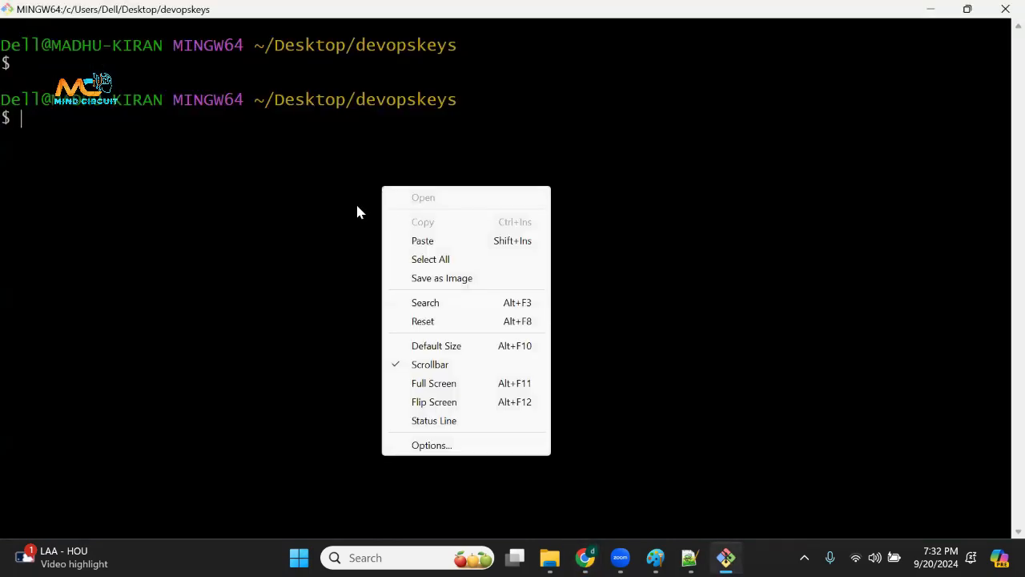
pyautogui.press('Escape')
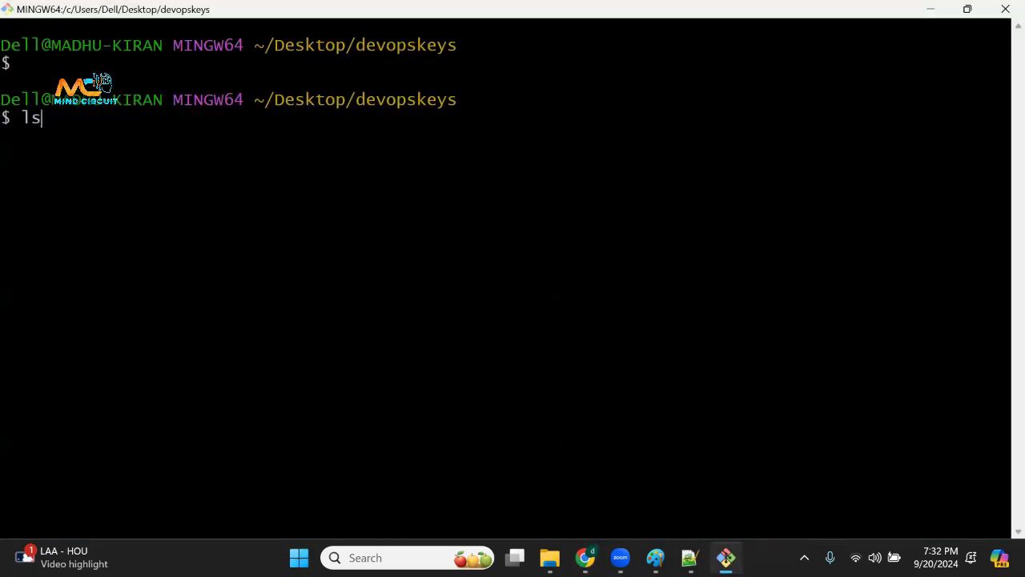
pyautogui.write('ls')
pyautogui.press('Return')
pyautogui.moveTo(26, 136); pyautogui.dragTo(111, 134)
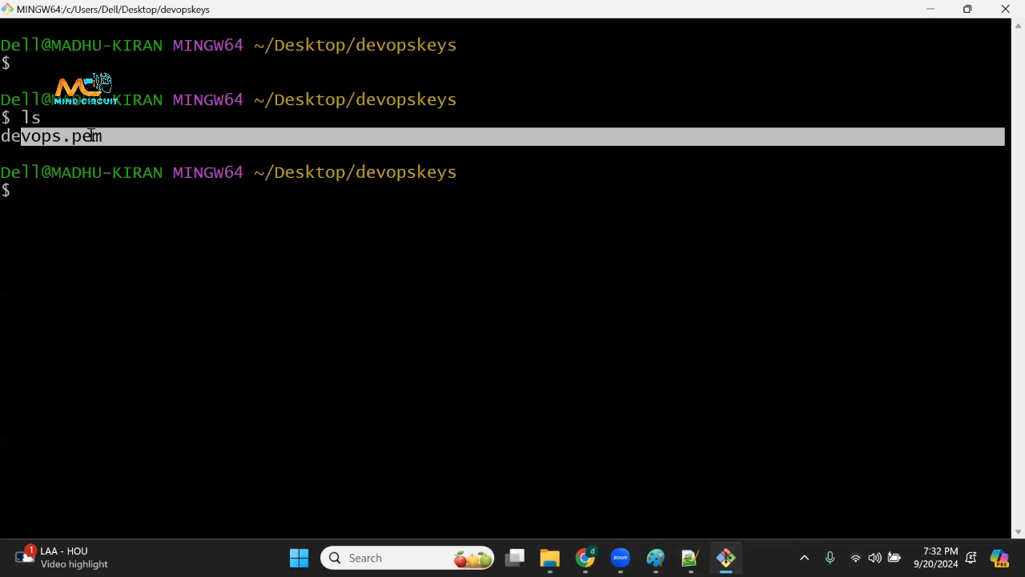
pyautogui.moveTo(24, 118); pyautogui.dragTo(54, 117)
# Copy the chmod 400 "devops.pem" command from the instance's connection page in Chrome and run it in Git Bash.
pyautogui.click(586, 558)
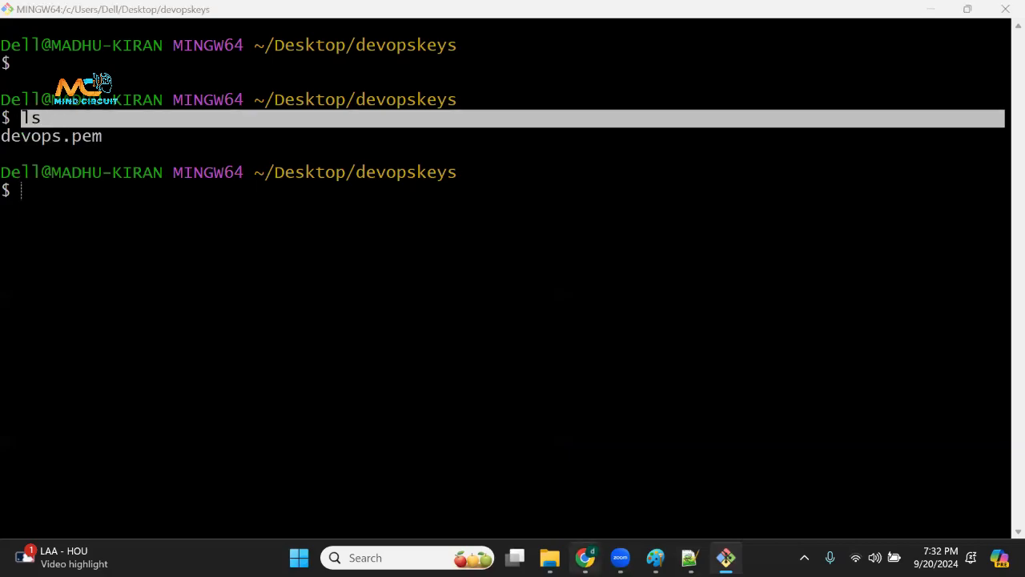
pyautogui.click(121, 267)
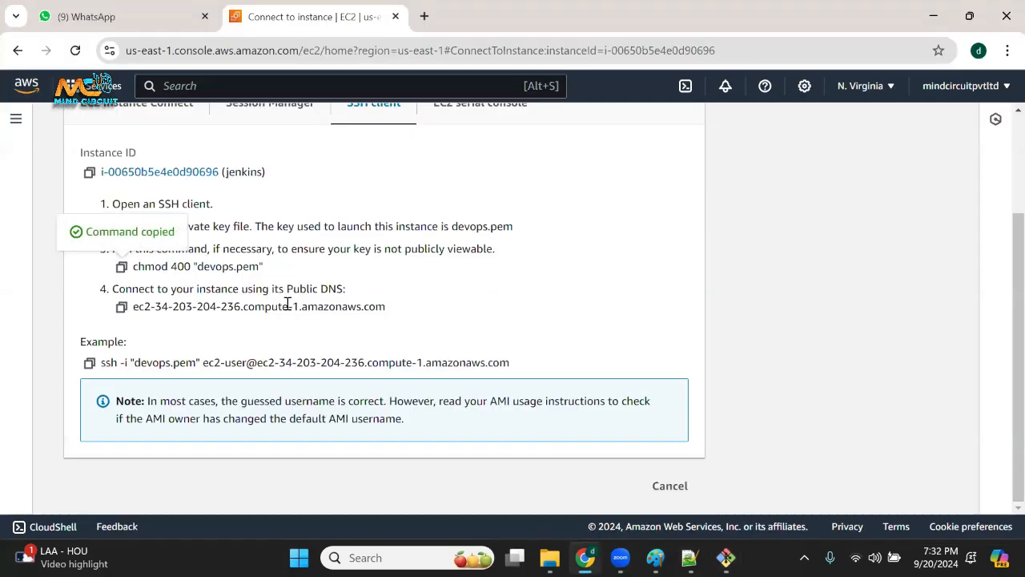
pyautogui.click(726, 558)
pyautogui.rightClick(415, 323)
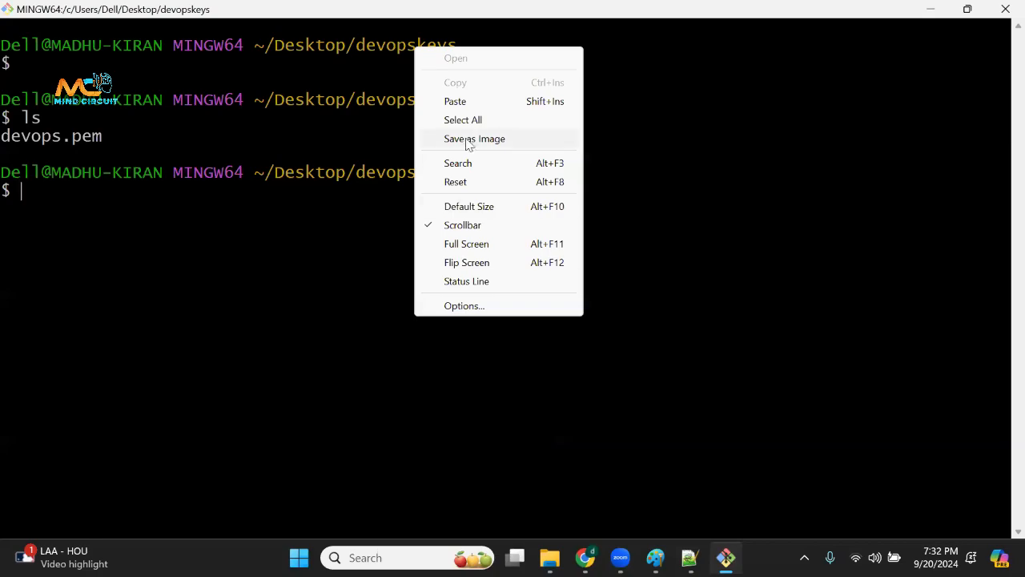
pyautogui.click(467, 101)
pyautogui.press('Return')
# Copy the example ssh -i "devops.pem" command from the Chrome connection page, run it in Git Bash and accept the host key with yes.
pyautogui.hotkey('alt', 'Tab')
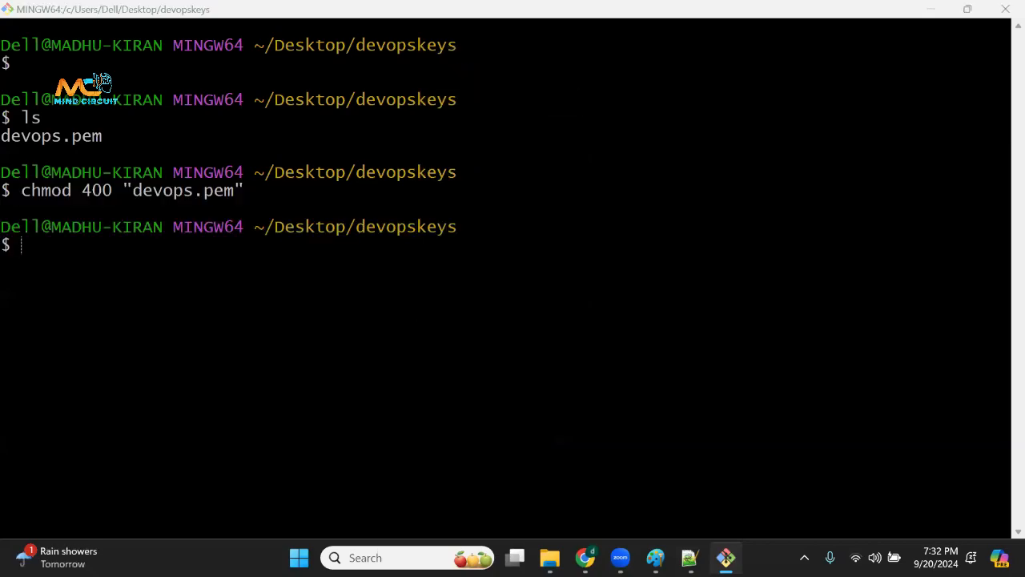
pyautogui.click(89, 363)
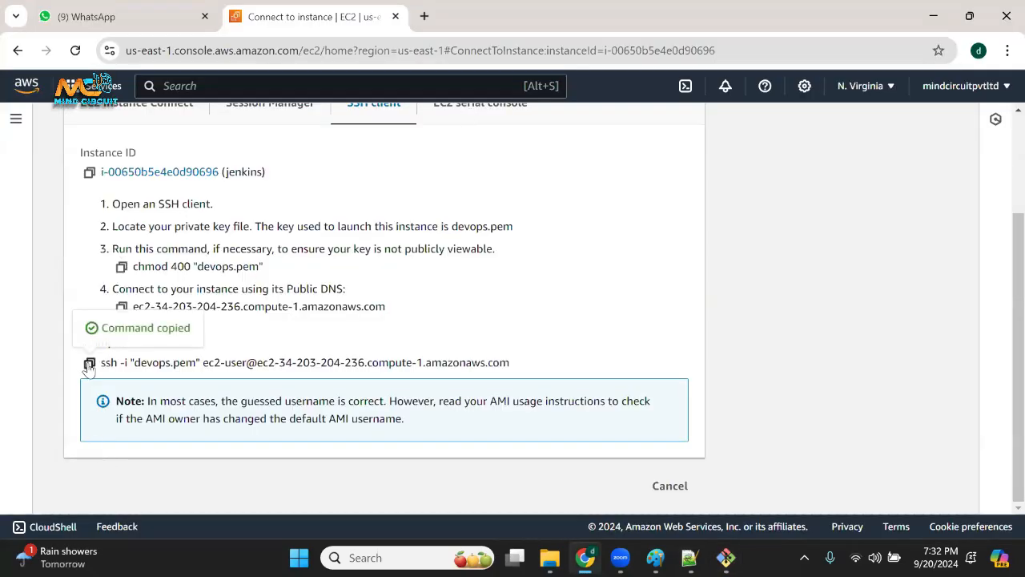
pyautogui.hotkey('alt', 'Tab')
pyautogui.rightClick(268, 280)
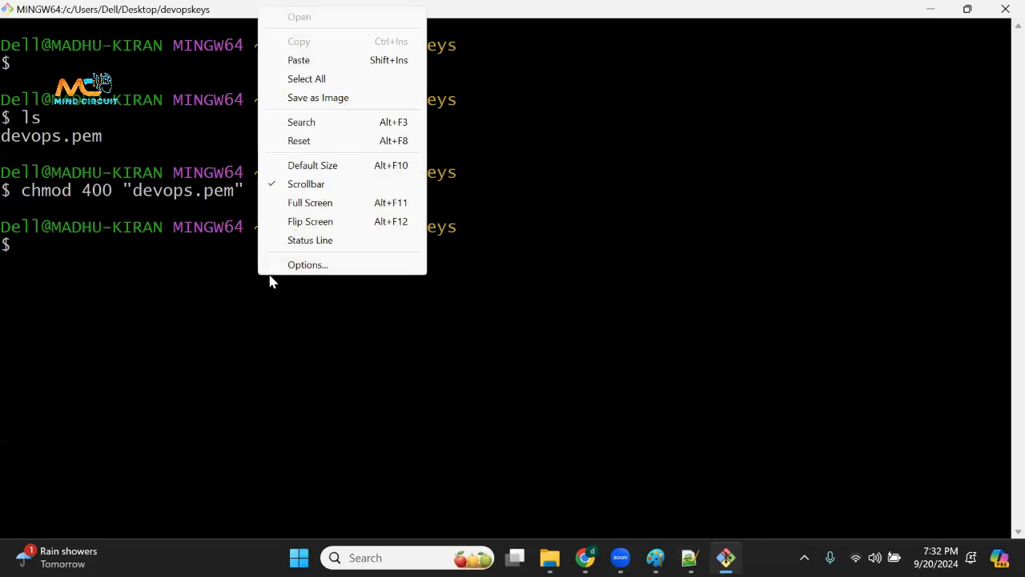
pyautogui.click(325, 63)
pyautogui.press('Return')
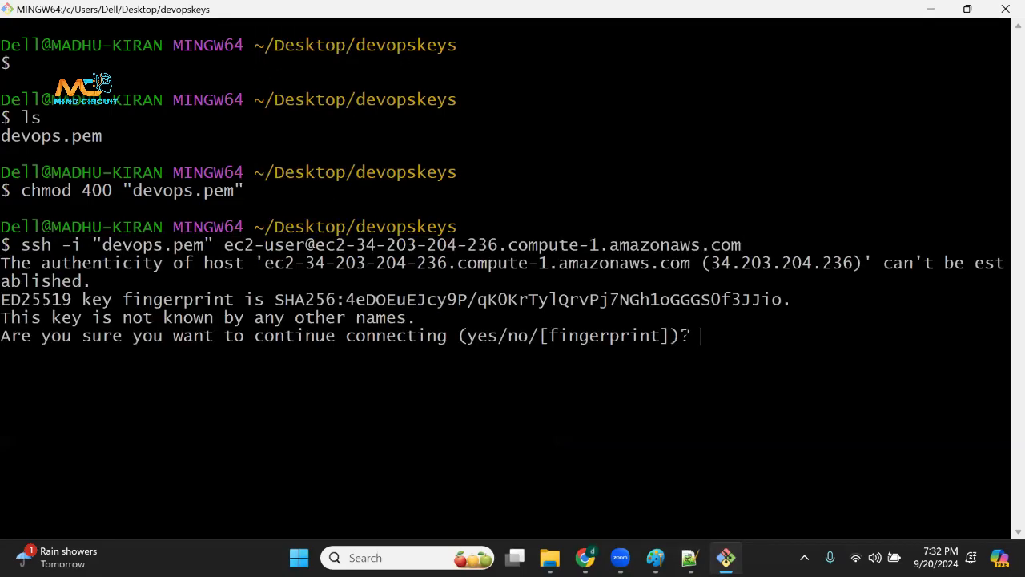
pyautogui.write('yes')
pyautogui.press('Return')
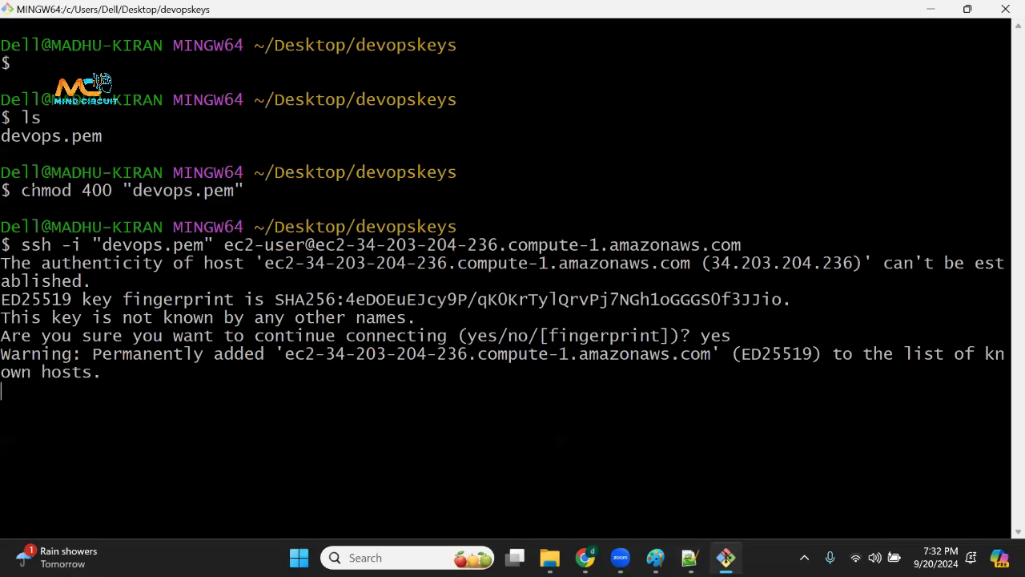
# Highlight the chmod and ls commands entered earlier in the terminal.
pyautogui.moveTo(23, 190); pyautogui.dragTo(71, 190)
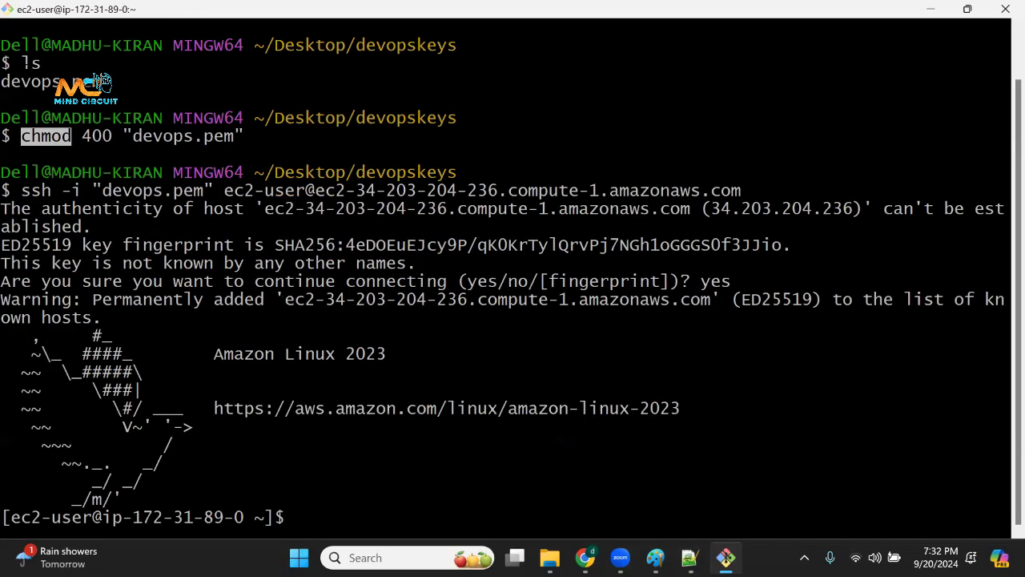
pyautogui.doubleClick(32, 64)
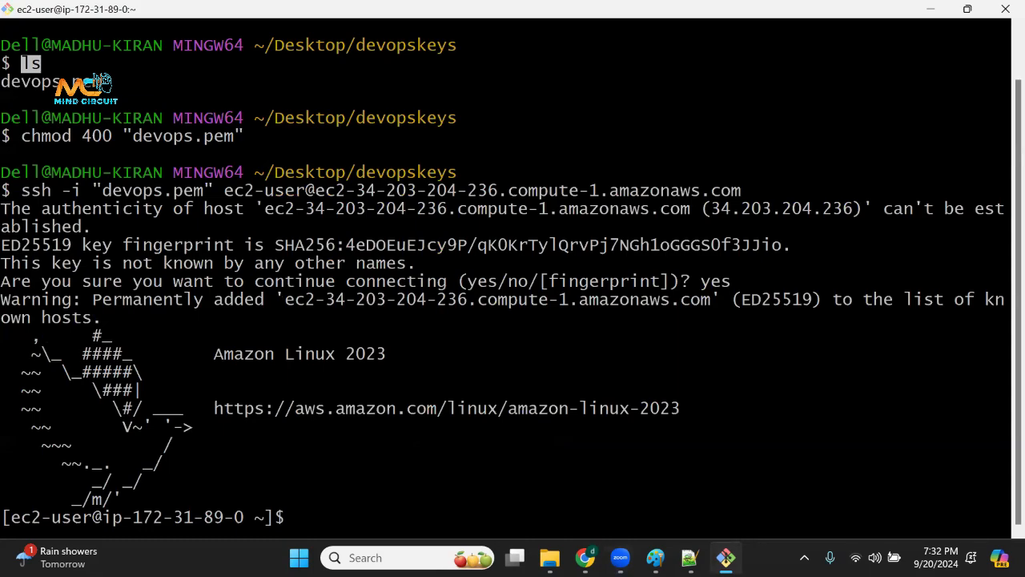
# Highlight the ssh command and its login output in the terminal, and clear the screen at the ec2-user prompt.
pyautogui.moveTo(86, 190); pyautogui.dragTo(375, 491)
pyautogui.doubleClick(441, 371)
pyautogui.hotkey('ctrl', 'l')
pyautogui.press('Return')
pyautogui.scroll(1, 441, 371)
pyautogui.scroll(1, 504, 273)
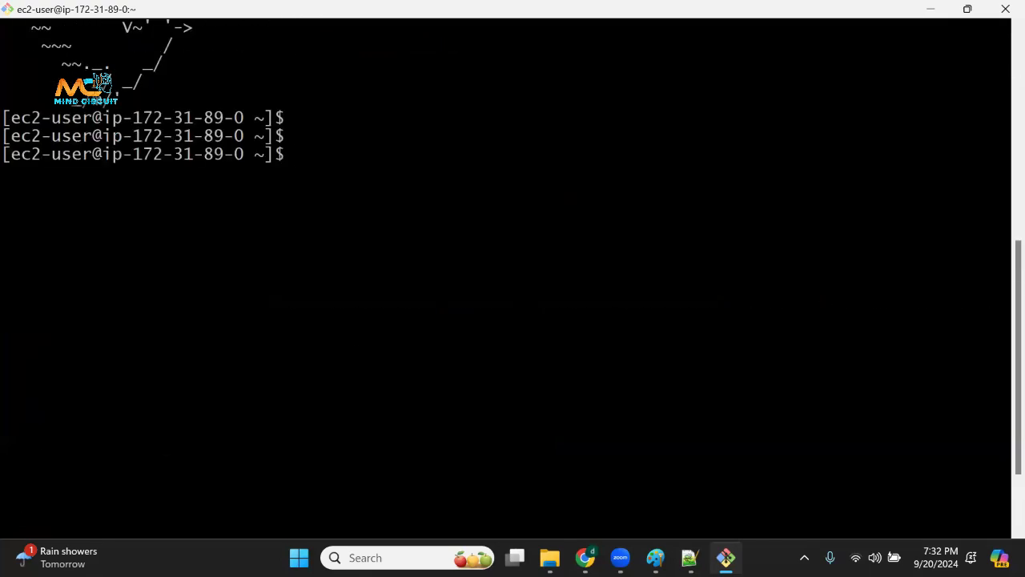
# Switch to Notepad++ and open the devops_b14_sep24.xml notes at the end of the file.
pyautogui.click(660, 492)
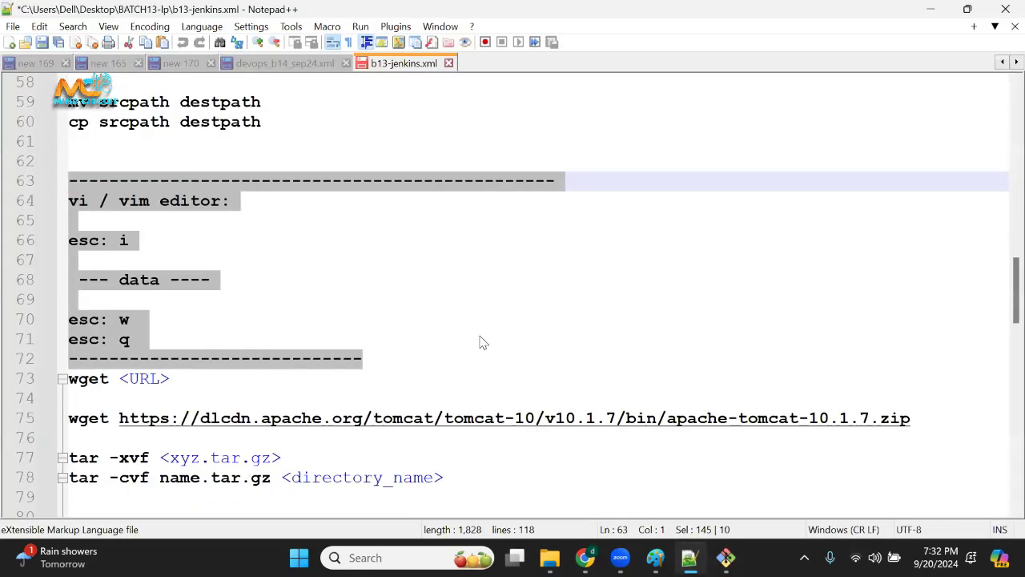
pyautogui.click(328, 68)
pyautogui.scroll(-7, 473, 201)
pyautogui.scroll(2, 438, 353)
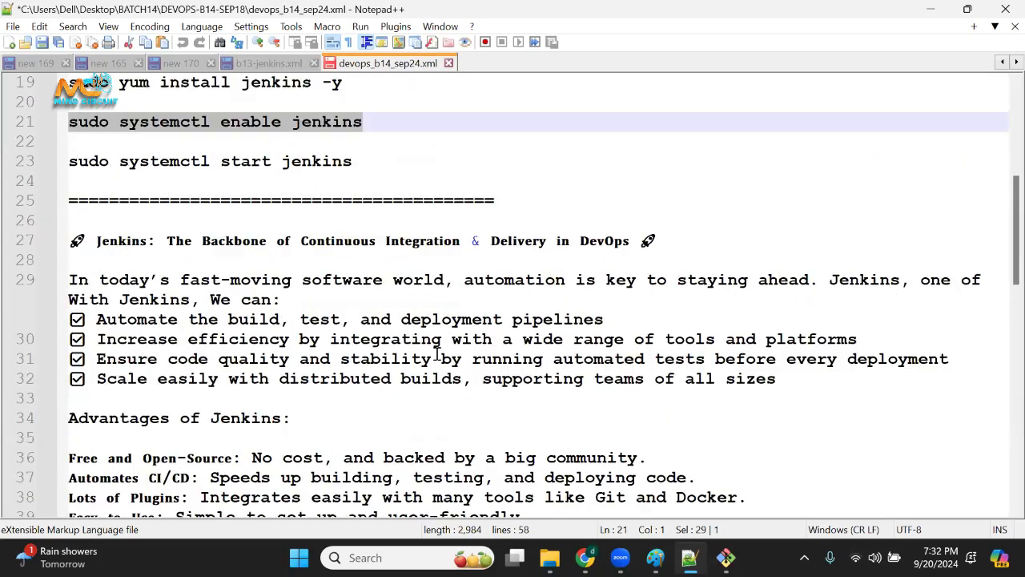
pyautogui.scroll(3, 438, 353)
pyautogui.scroll(-15, 414, 309)
pyautogui.scroll(4, 373, 313)
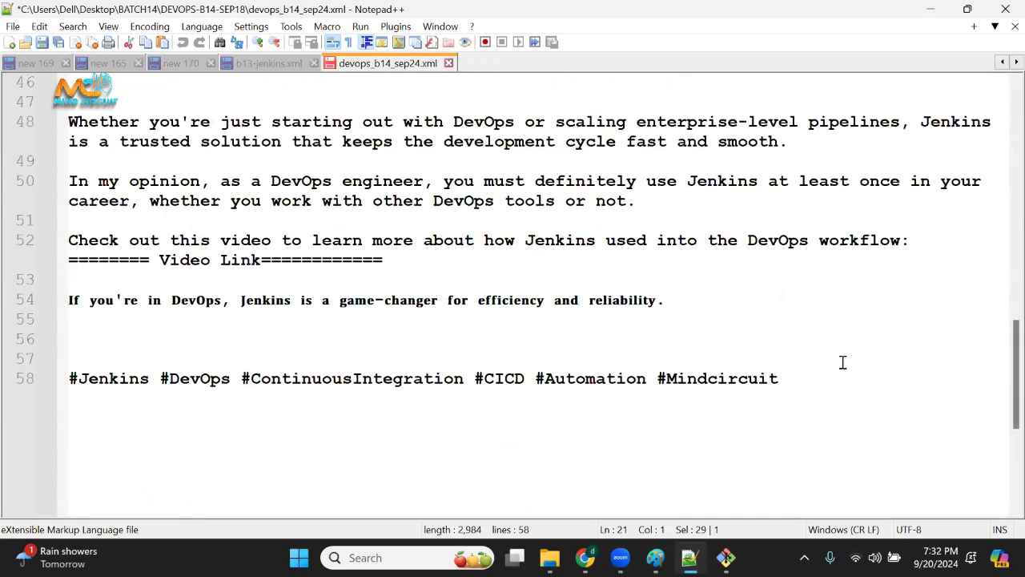
# Add a separator line of equals signs below the hashtag line at the end, followed by blank lines.
pyautogui.click(859, 383)
pyautogui.press('Return')
pyautogui.press('Return')
pyautogui.write('============')
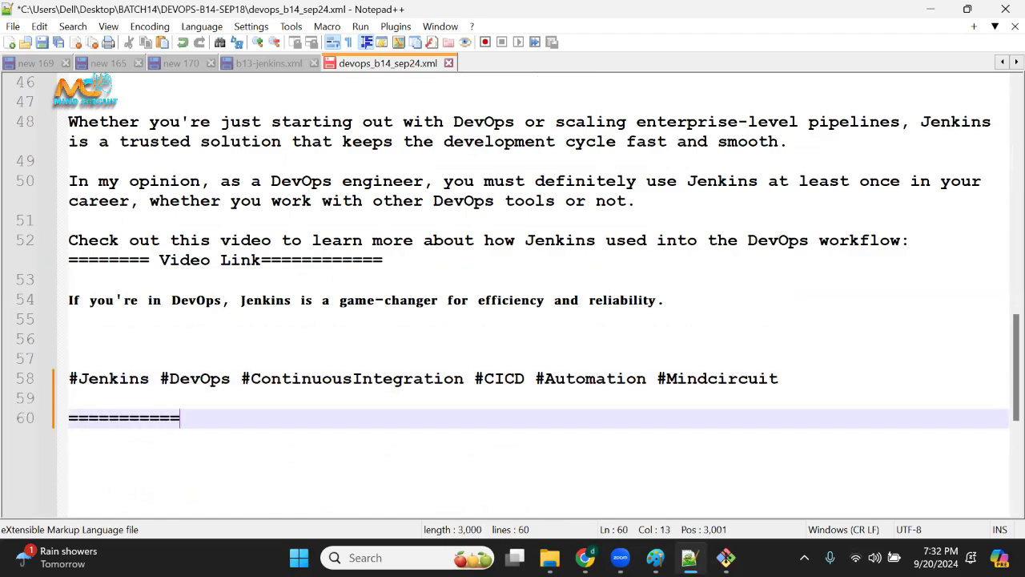
pyautogui.write('===============================')
pyautogui.press('Return')
pyautogui.press('Return')
pyautogui.scroll(-5, 477, 330)
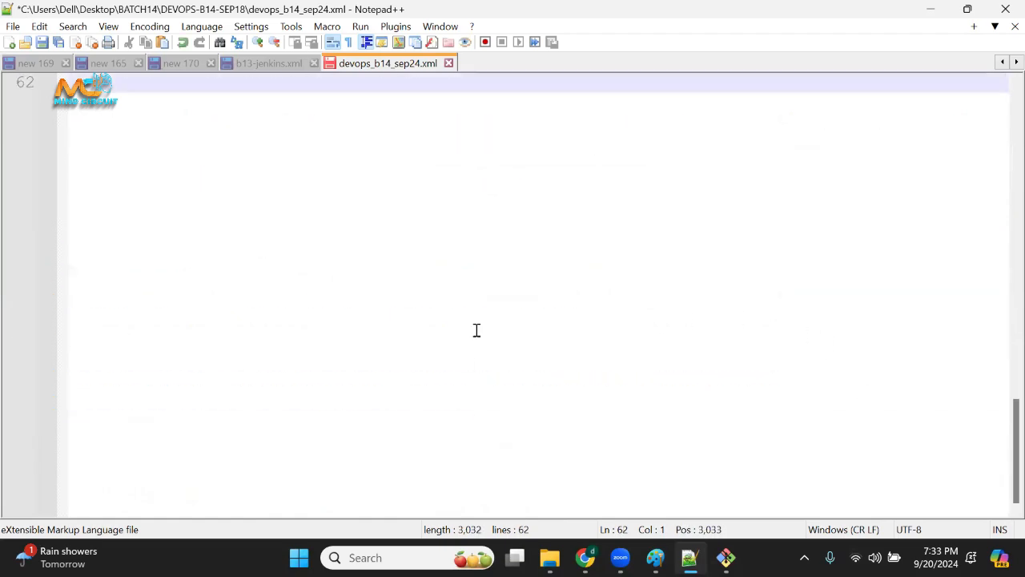
pyautogui.scroll(1, 405, 289)
pyautogui.press('Return')
pyautogui.press('Return')
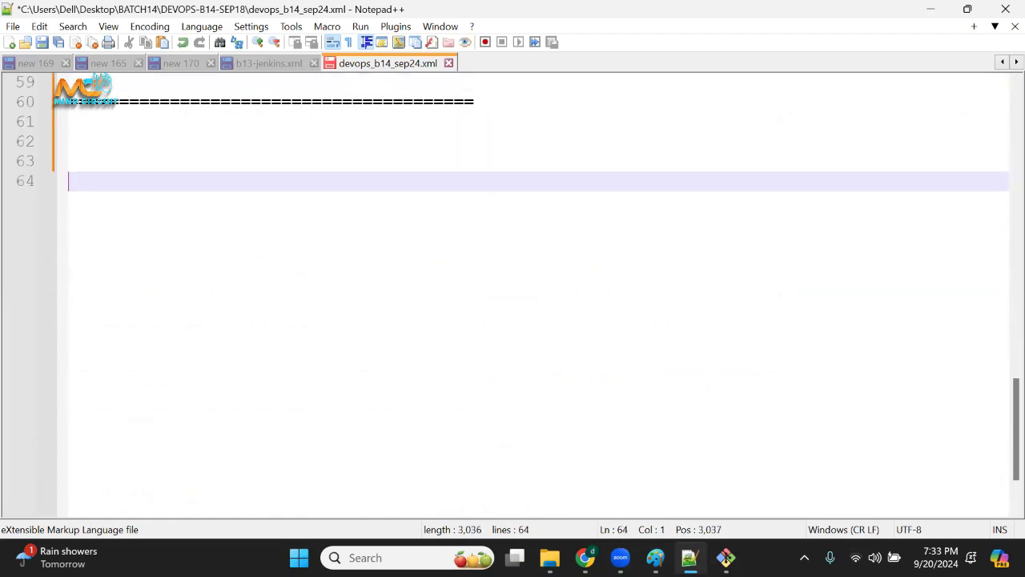
# Return to Git Bash and highlight the host warning and the Amazon Linux 2023 login banner.
pyautogui.hotkey('alt', 'Tab')
pyautogui.moveTo(344, 192); pyautogui.dragTo(137, 119)
pyautogui.moveTo(320, 173); pyautogui.dragTo(167, 210)
pyautogui.scroll(4, 167, 210)
pyautogui.moveTo(137, 119); pyautogui.dragTo(178, 322)
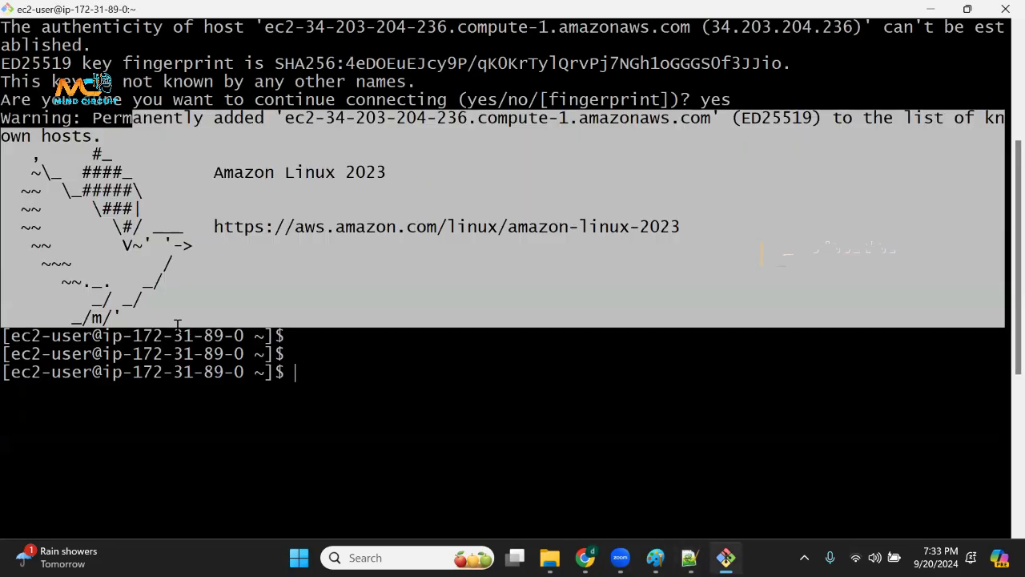
pyautogui.hotkey('alt', 'Tab')
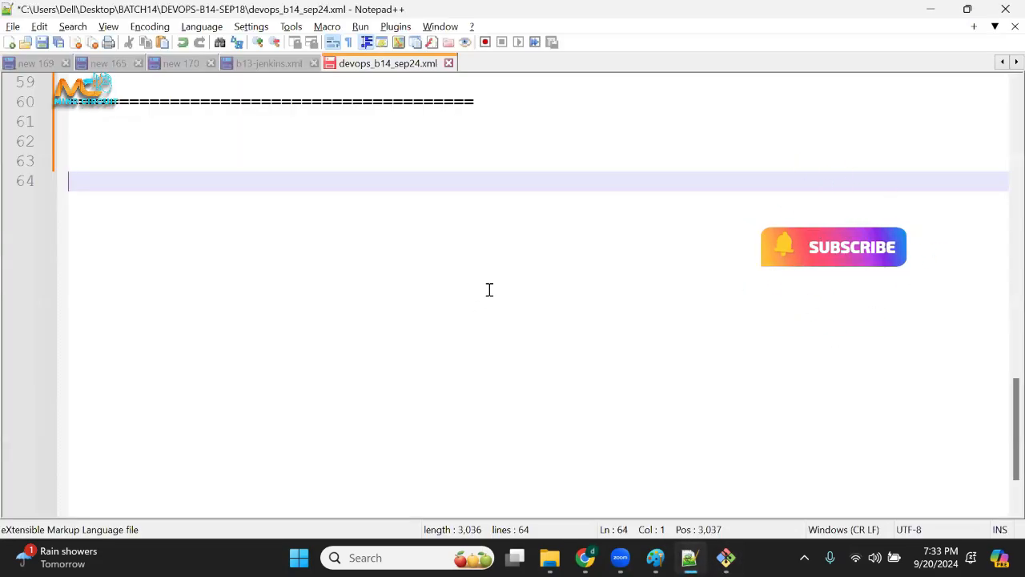
pyautogui.hotkey('alt', 'Tab')
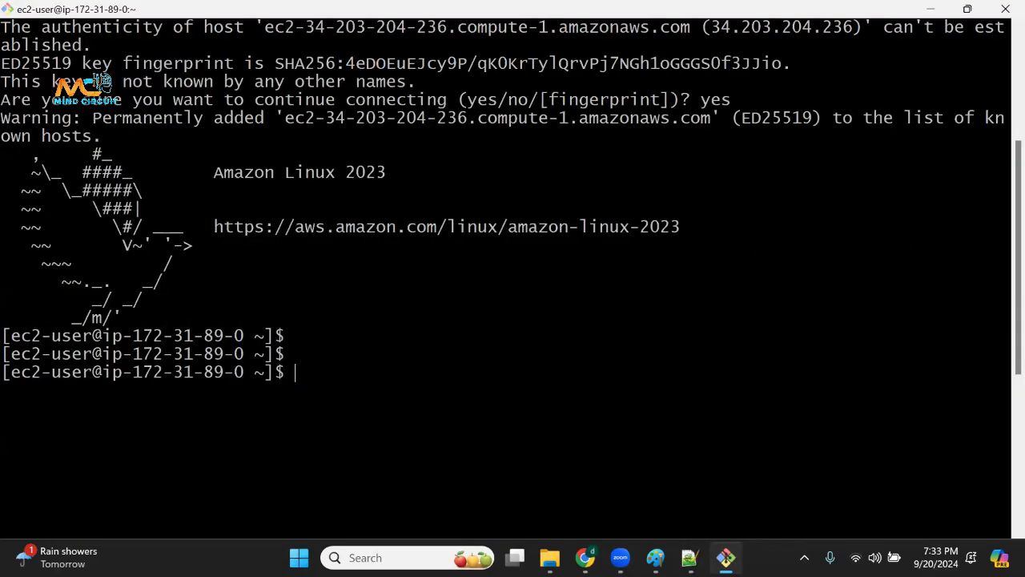
# Highlight the user name in the prompt, run whoami, and highlight the command and its output.
pyautogui.moveTo(21, 372); pyautogui.dragTo(81, 373)
pyautogui.click(81, 372)
pyautogui.scroll(-6, 81, 373)
pyautogui.write('whoami')
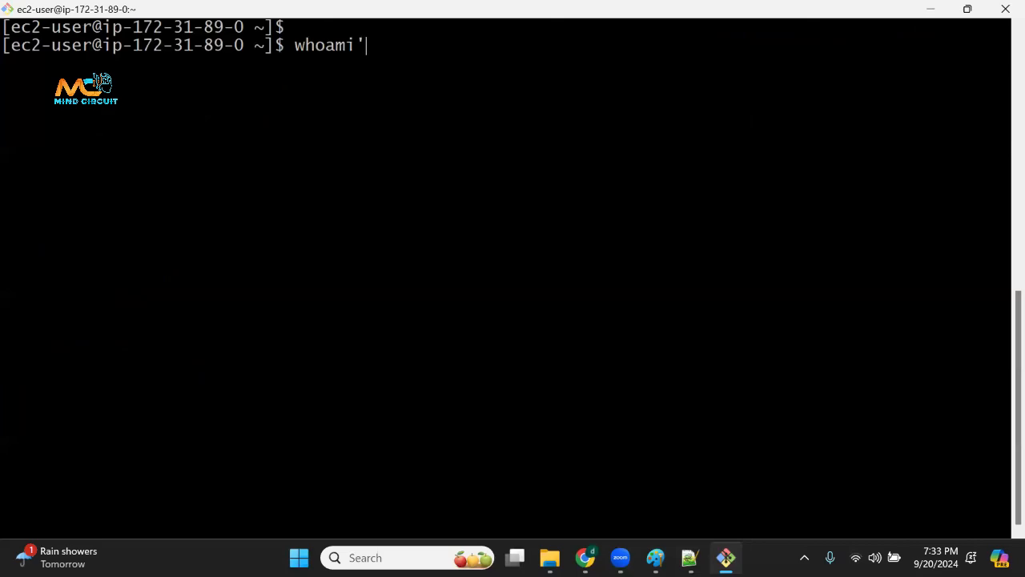
pyautogui.press('Return')
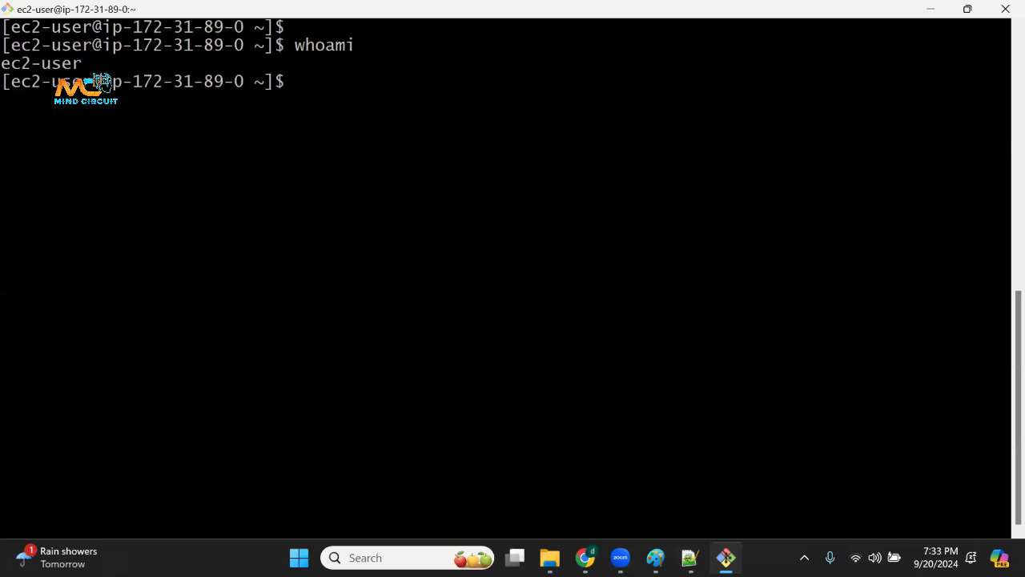
pyautogui.moveTo(16, 81); pyautogui.dragTo(371, 49)
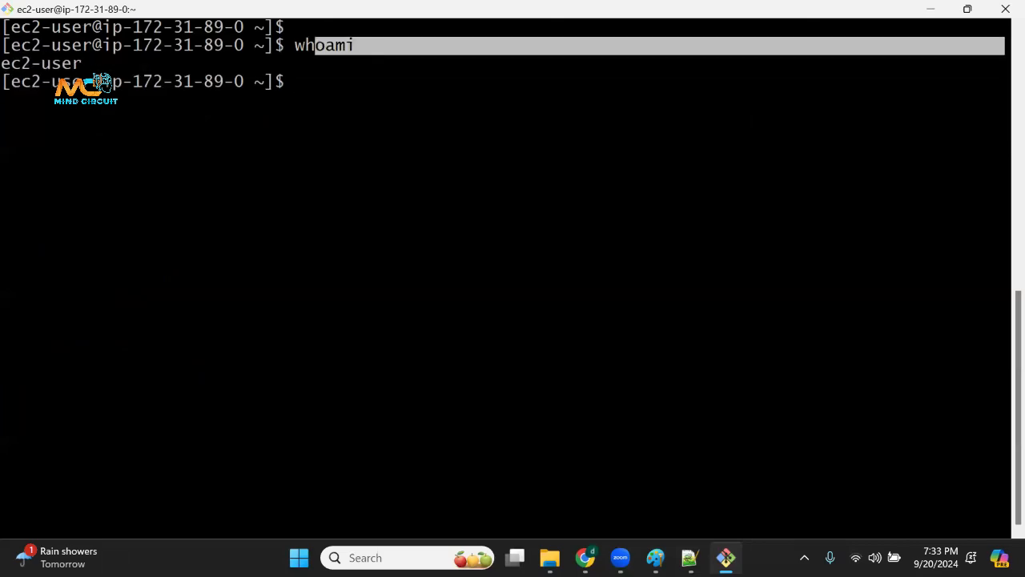
pyautogui.moveTo(6, 63); pyautogui.dragTo(114, 61)
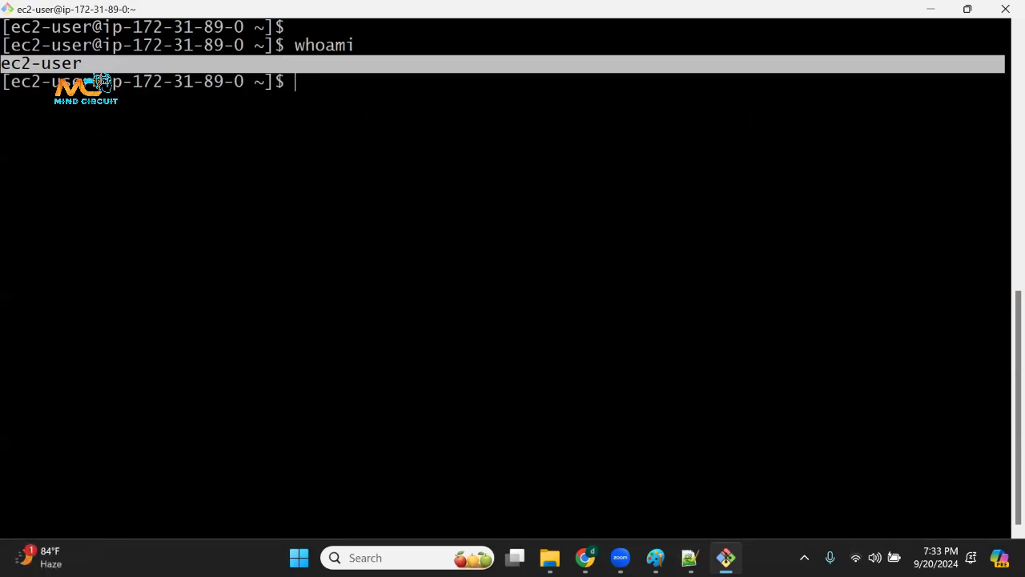
# Switch to the root user with sudo su - and highlight the command.
pyautogui.press('Escape')
pyautogui.press('Return')
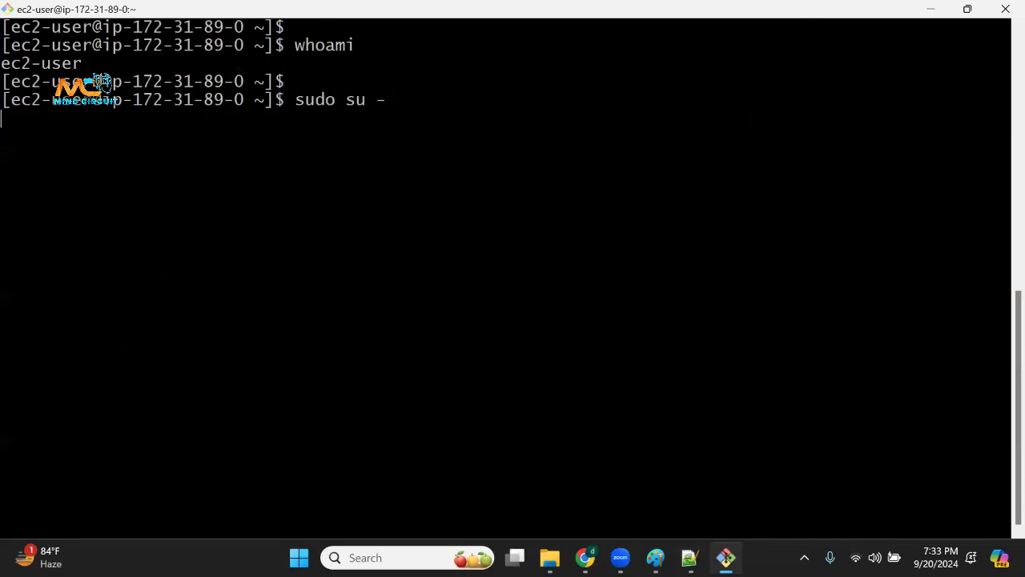
pyautogui.moveTo(284, 99); pyautogui.dragTo(386, 100)
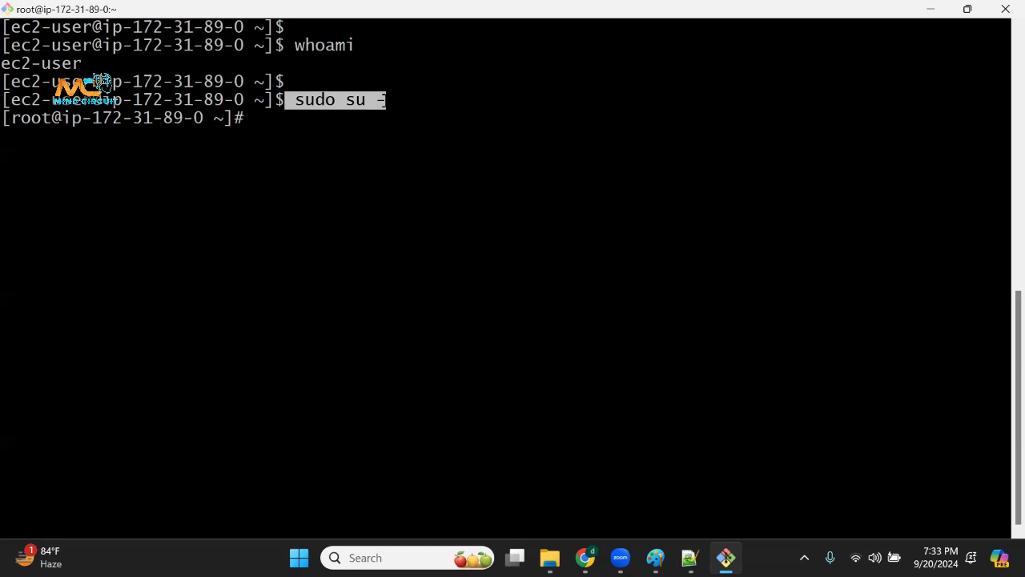
# Return to Notepad++ and write sudo su - below the separator line of equals signs.
pyautogui.hotkey('alt', 'Tab')
pyautogui.click(291, 155)
pyautogui.press('Up')
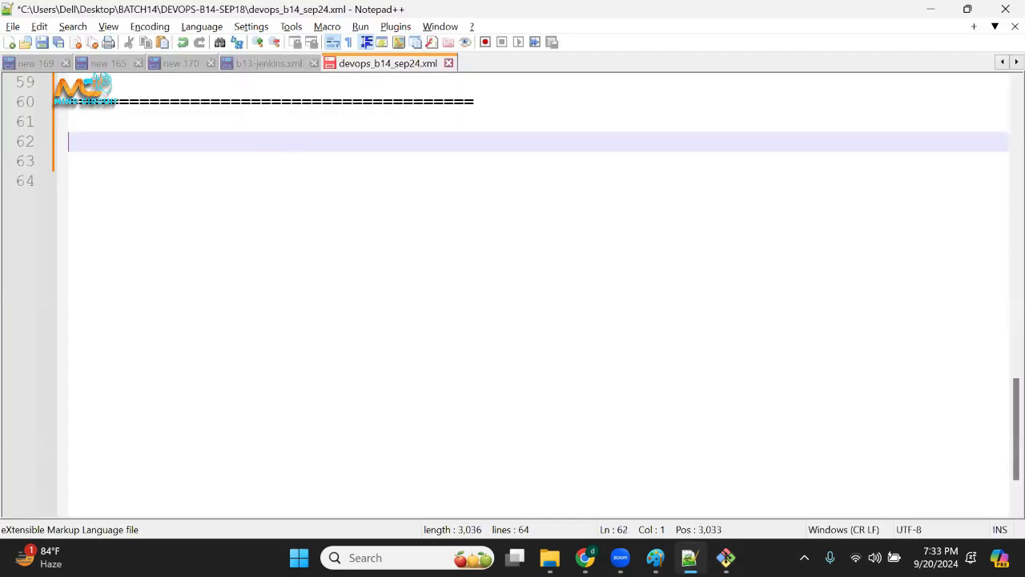
pyautogui.press('Return')
pyautogui.write('sudo su ')
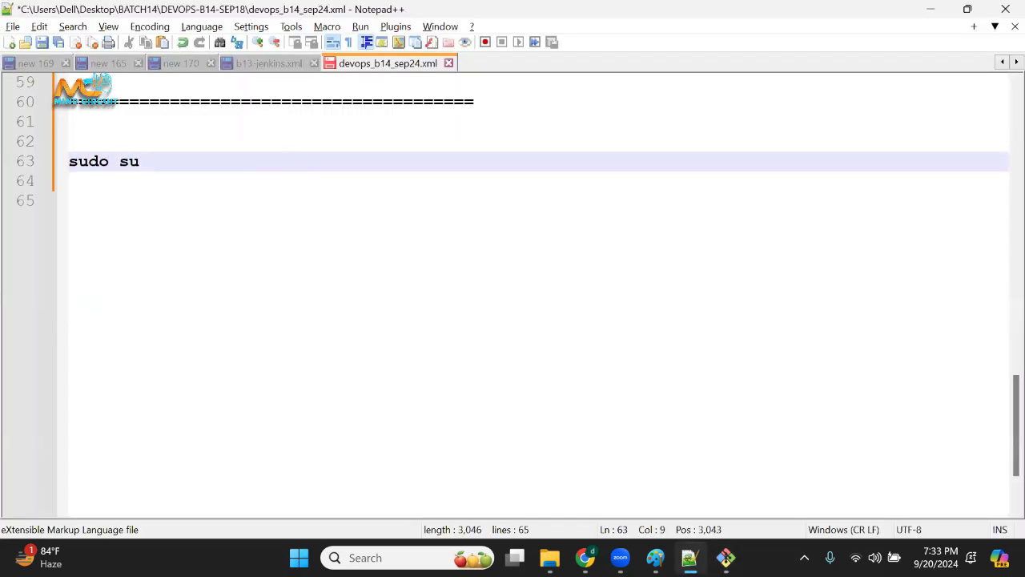
pyautogui.write('-')
pyautogui.press('Return')
# Annotate the sudo su - line with ---> root and add blank lines beneath it.
pyautogui.moveTo(174, 163); pyautogui.dragTo(71, 162)
pyautogui.click(236, 151)
pyautogui.click(240, 158)
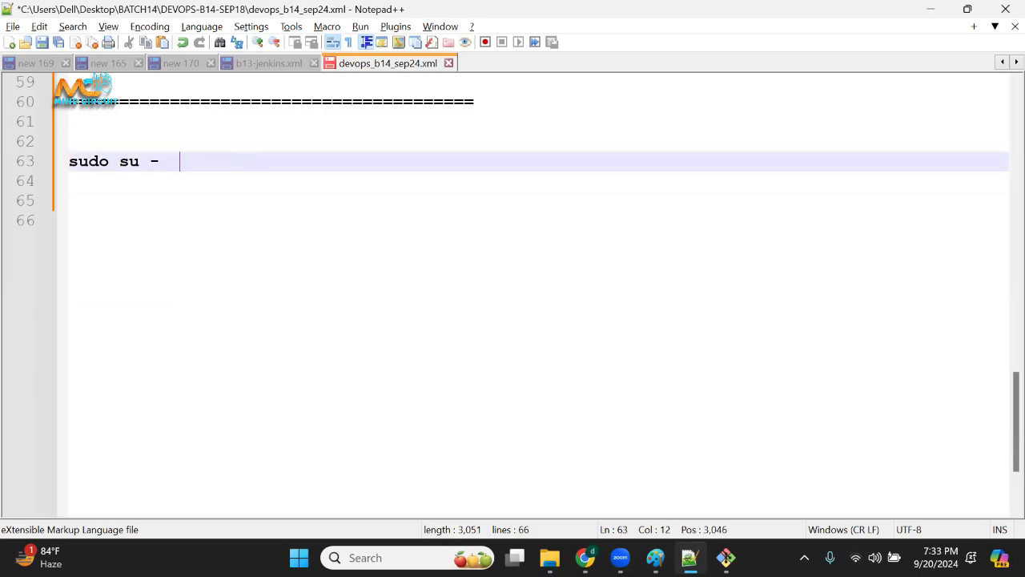
pyautogui.write('---> toot')
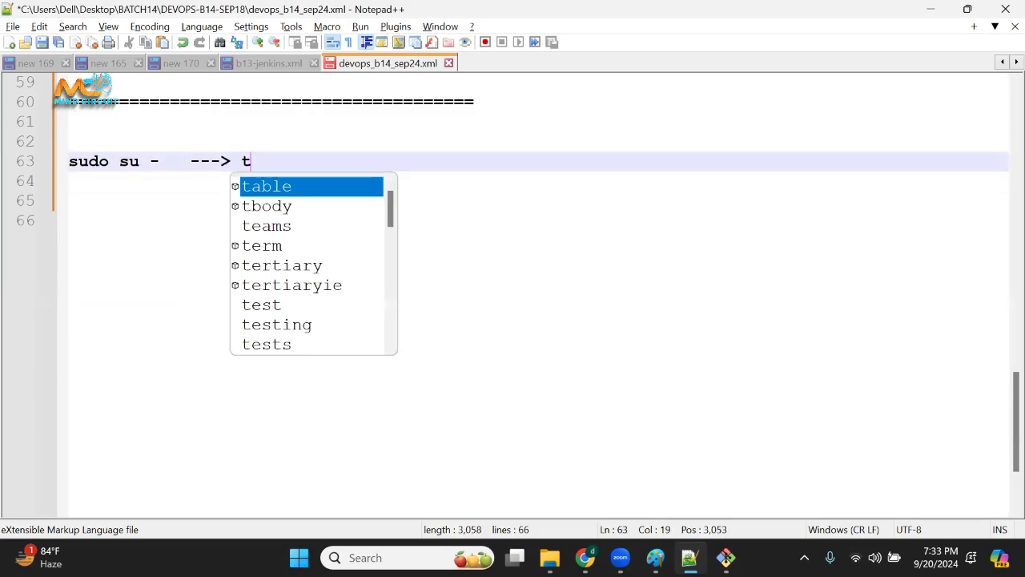
pyautogui.press('BackSpace')
pyautogui.press('BackSpace')
pyautogui.press('BackSpace')
pyautogui.press('BackSpace')
pyautogui.press('BackSpace')
pyautogui.write('root')
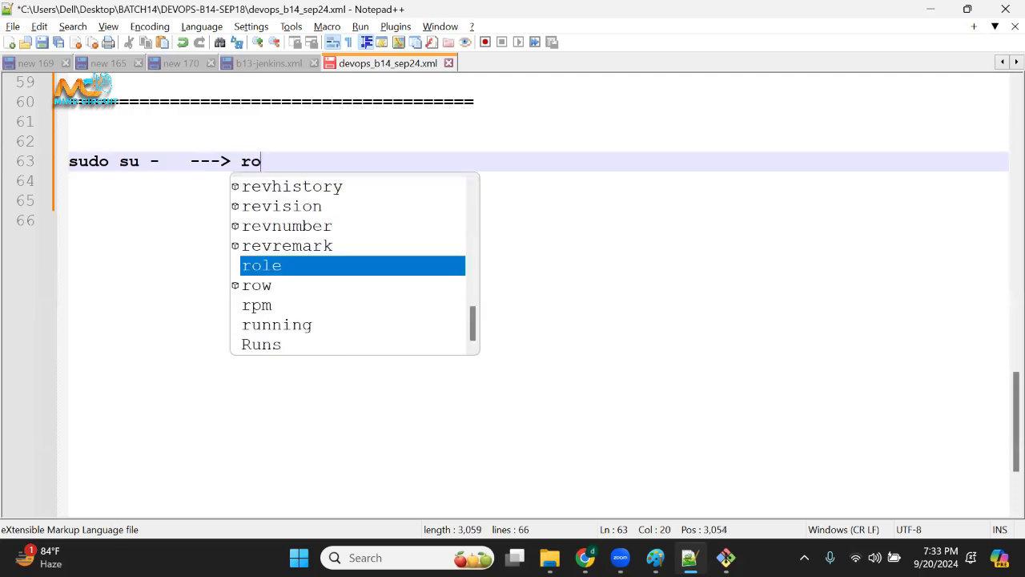
pyautogui.press('Return')
pyautogui.press('Return')
pyautogui.press('Return')
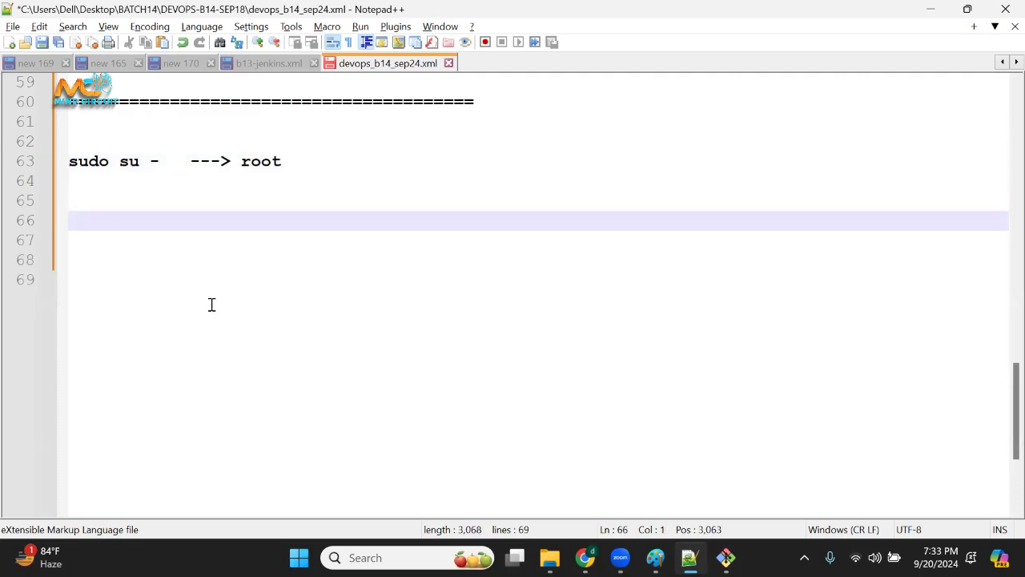
# Return to Git Bash, highlight the root prompt, run hostname and highlight the output.
pyautogui.hotkey('alt', 'Tab')
pyautogui.moveTo(73, 119); pyautogui.dragTo(232, 118)
pyautogui.click(233, 118)
pyautogui.press('Return')
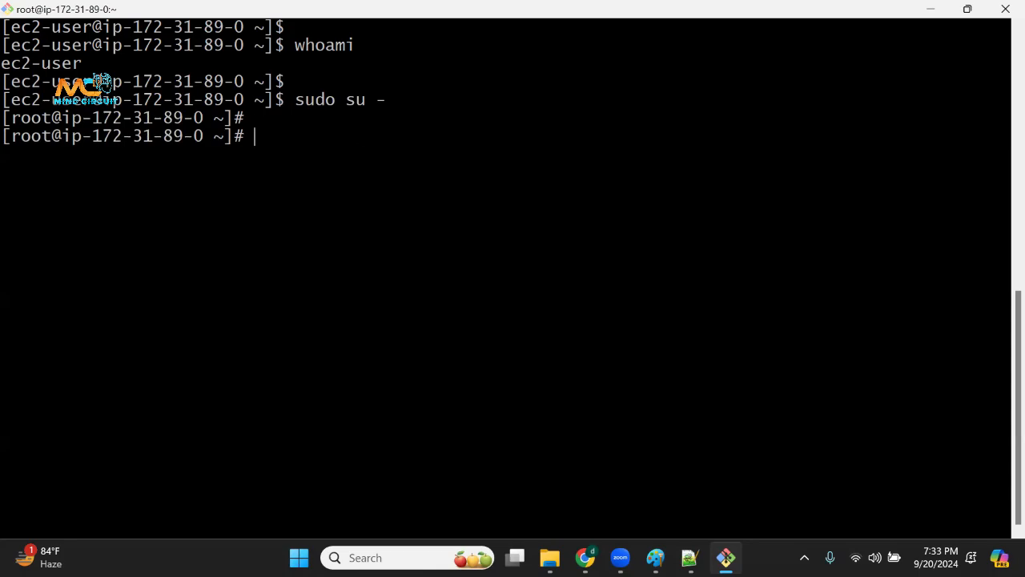
pyautogui.write('hostname')
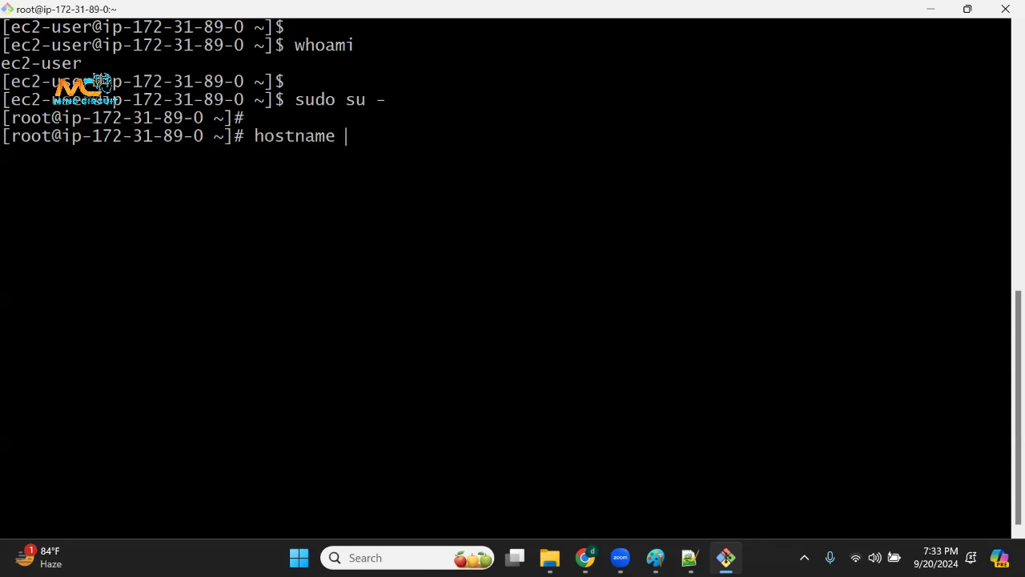
pyautogui.press('Return')
pyautogui.moveTo(11, 154); pyautogui.dragTo(274, 154)
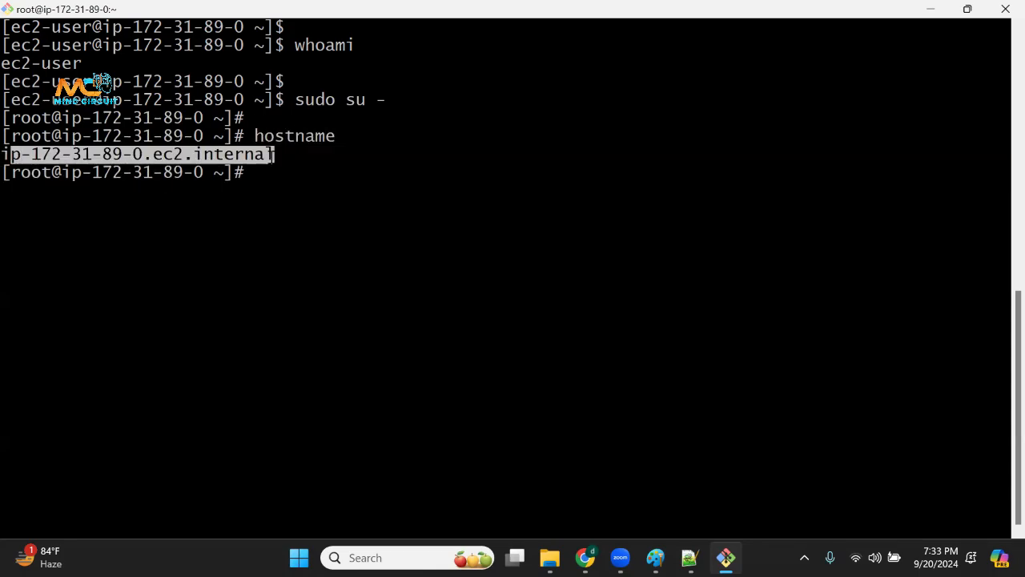
# Write hostname below the sudo su - line in Notepad++ and highlight the same command in Git Bash.
pyautogui.hotkey('alt', 'Tab')
pyautogui.click(293, 183)
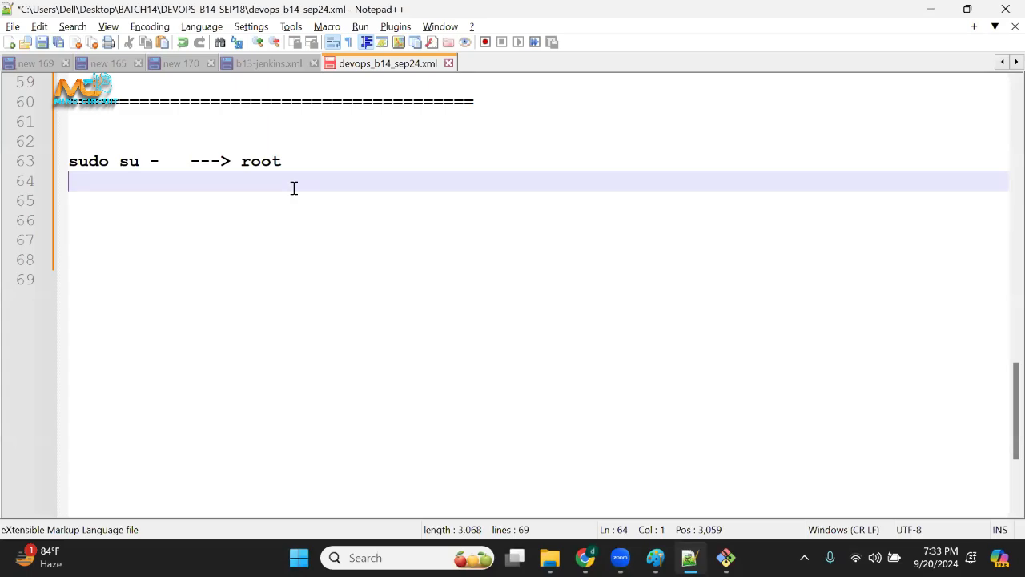
pyautogui.press('Return')
pyautogui.write('hostname')
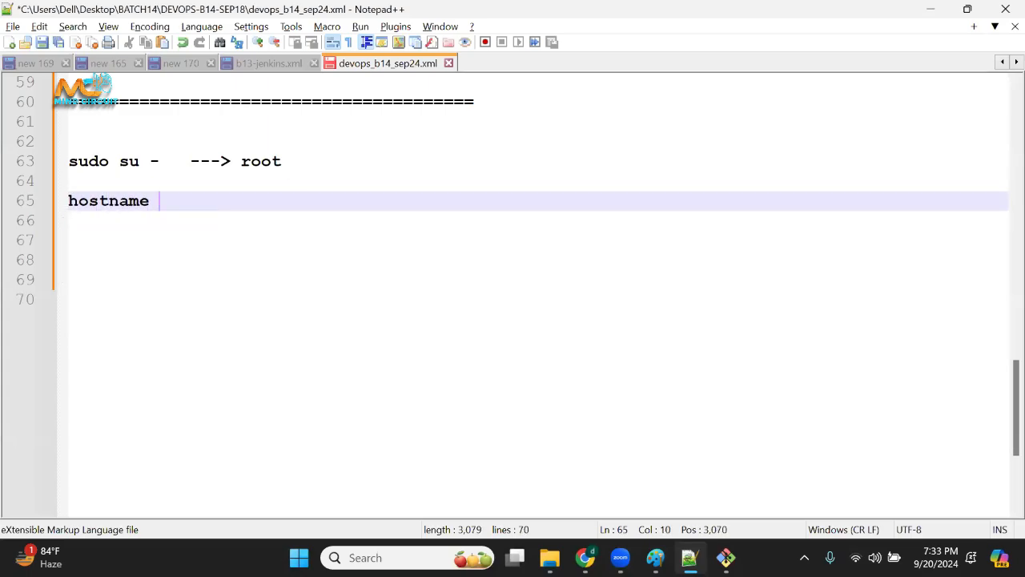
pyautogui.hotkey('alt', 'Tab')
pyautogui.moveTo(298, 136); pyautogui.dragTo(343, 137)
pyautogui.hotkey('alt', 'Tab')
# Write the command hostnamectl set-hostname jenkins a few lines below hostname in the notes.
pyautogui.press('Return')
pyautogui.press('Return')
pyautogui.press('Return')
pyautogui.write('hos')
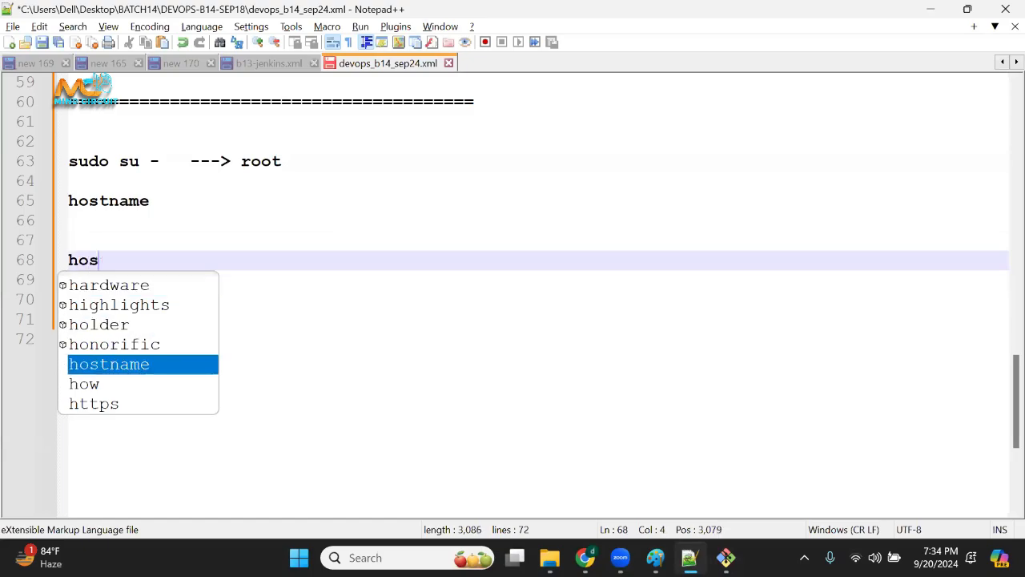
pyautogui.write('tnamectl ')
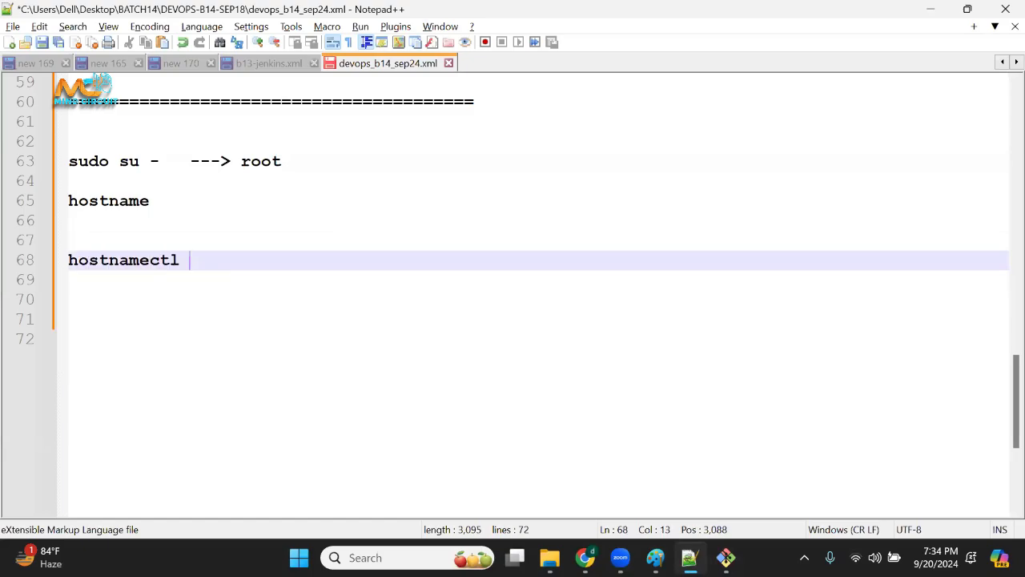
pyautogui.write('set-h')
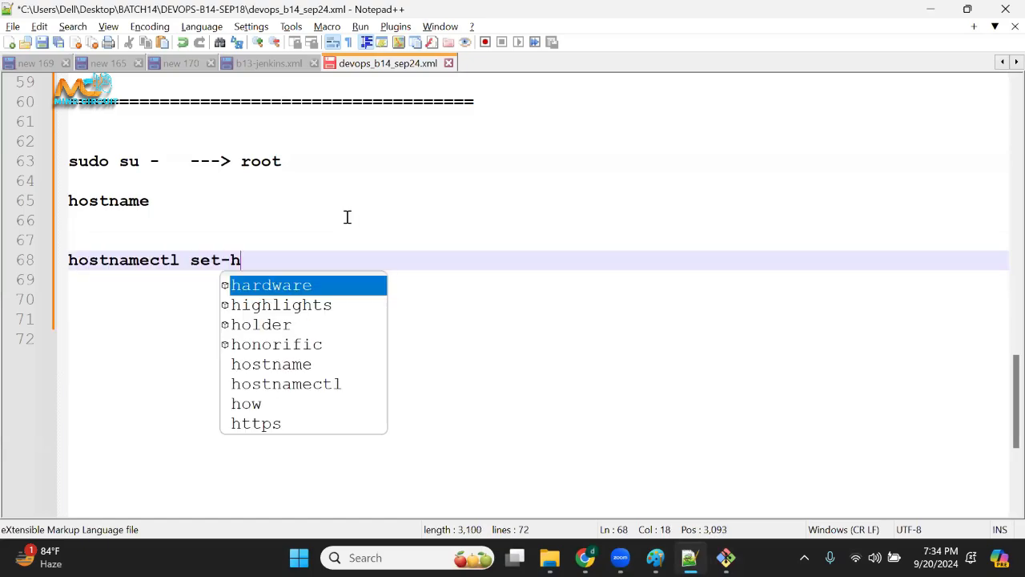
pyautogui.write('ostname ')
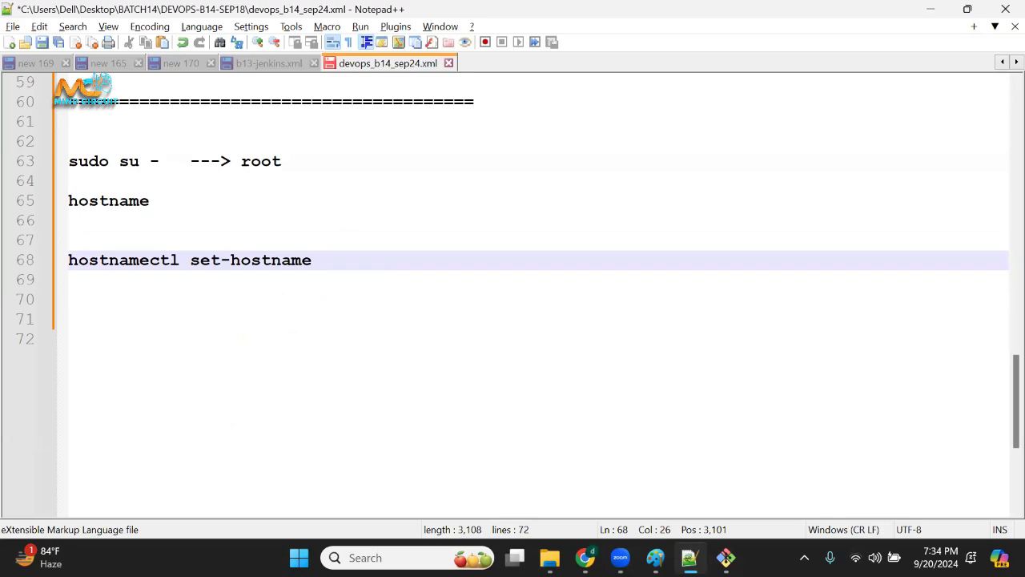
pyautogui.write('jenkins')
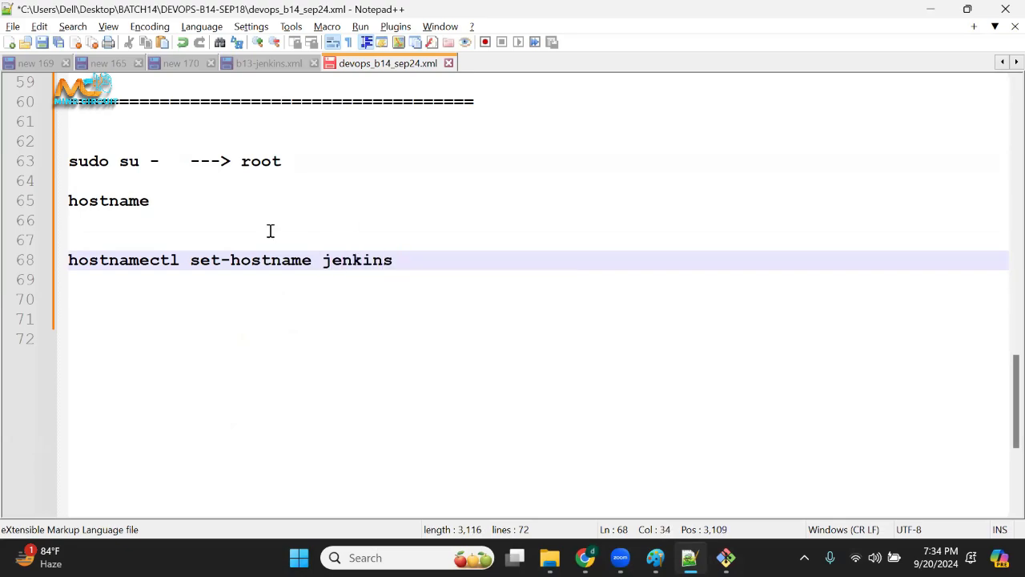
# Highlight hostnamectl in the notes and select the whole hostnamectl set-hostname jenkins line.
pyautogui.moveTo(182, 259); pyautogui.dragTo(61, 260)
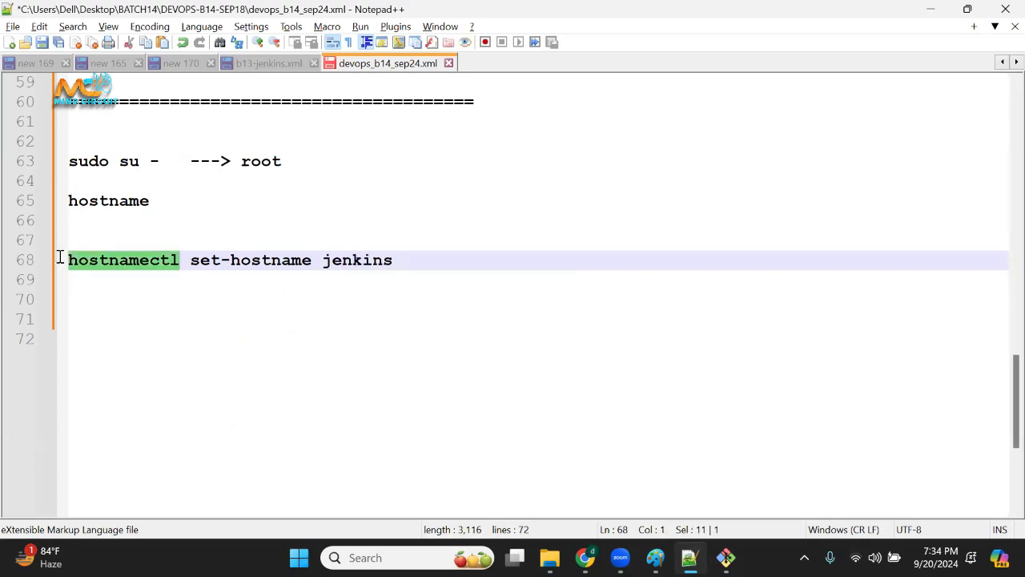
pyautogui.click(187, 315)
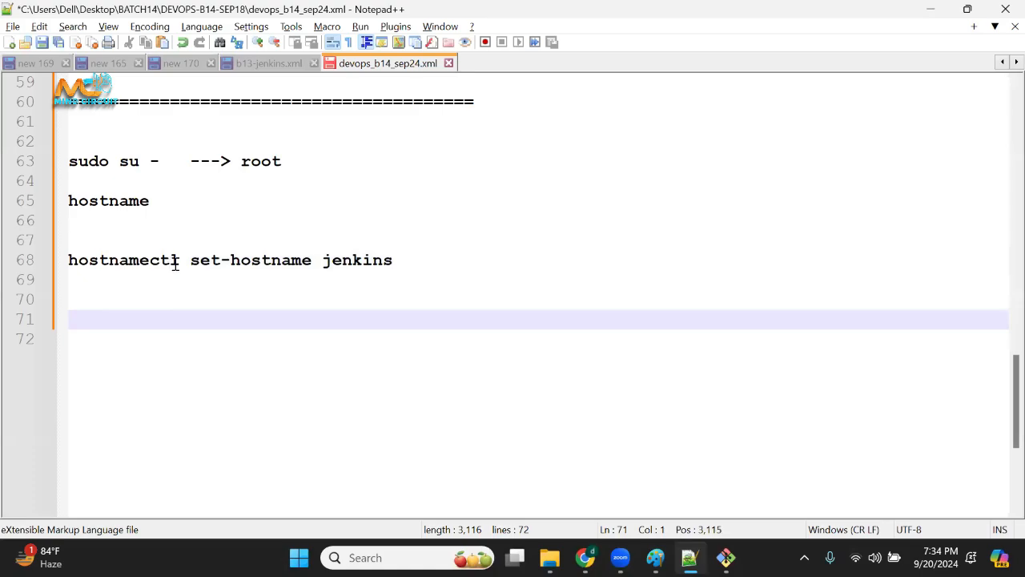
pyautogui.moveTo(176, 261); pyautogui.dragTo(66, 259)
pyautogui.moveTo(192, 261); pyautogui.dragTo(44, 264)
pyautogui.click(422, 286)
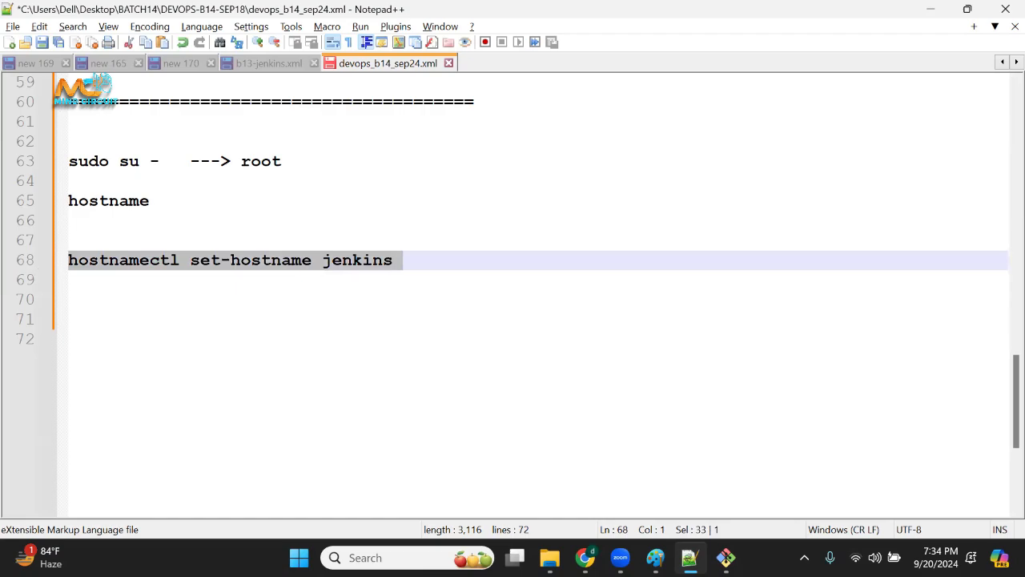
# Switch to Git Bash, run the copied hostnamectl set-hostname jenkins command, and highlight the prompt lines around it.
pyautogui.hotkey('alt', 'Tab')
pyautogui.rightClick(346, 200)
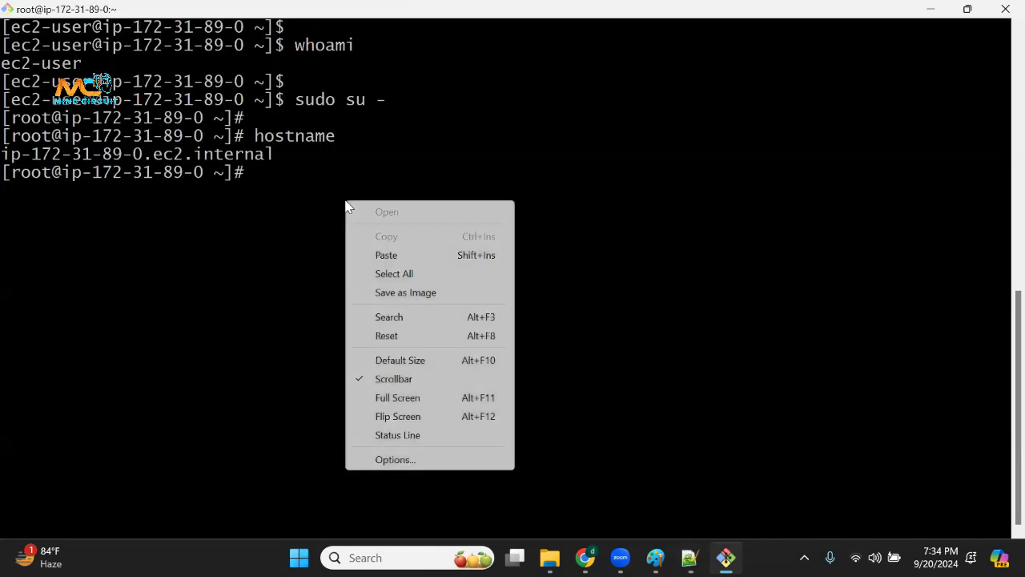
pyautogui.click(382, 254)
pyautogui.press('Return')
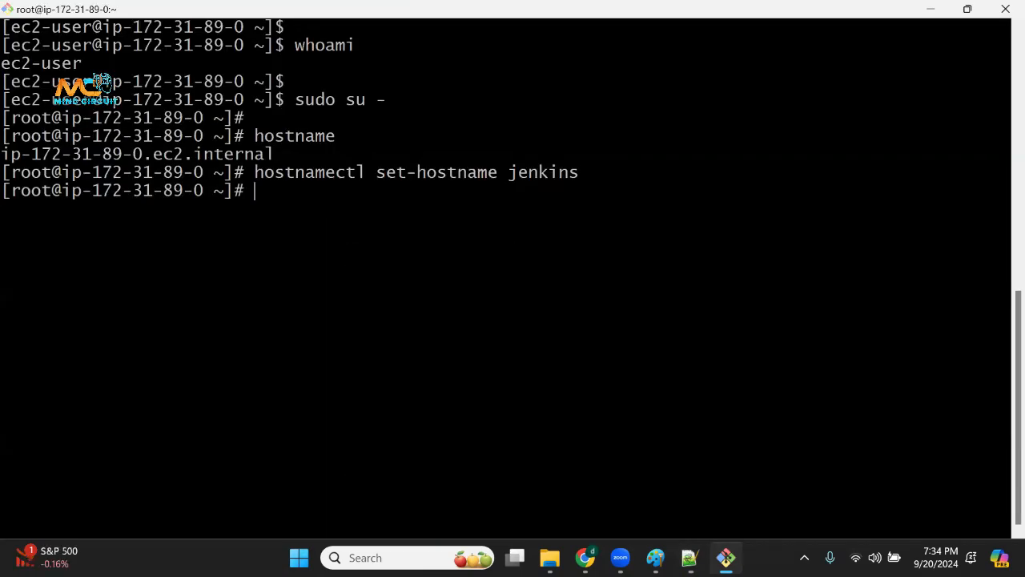
pyautogui.moveTo(195, 153); pyautogui.dragTo(208, 214)
pyautogui.click(208, 213)
pyautogui.moveTo(32, 172); pyautogui.dragTo(112, 238)
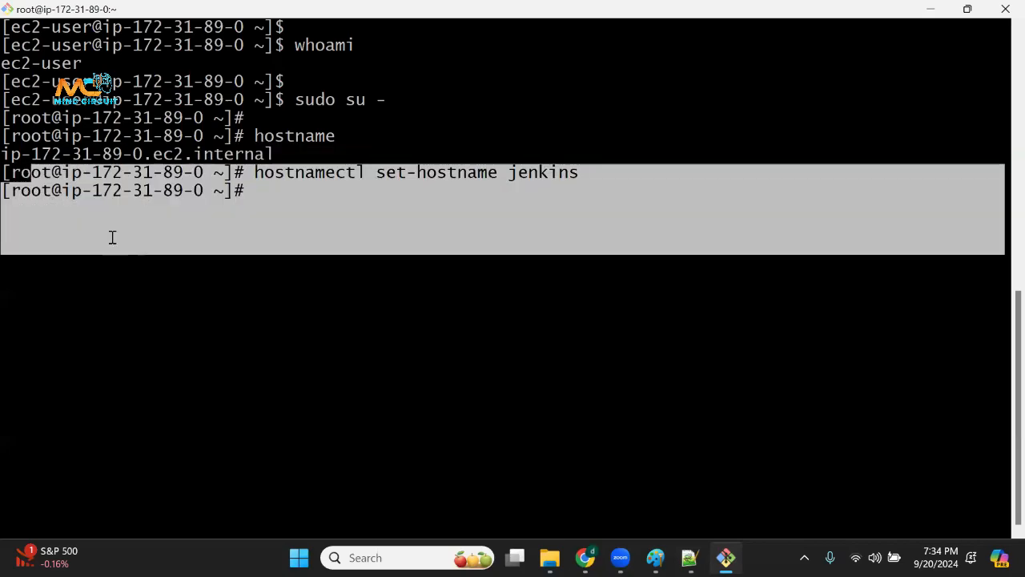
pyautogui.click(447, 237)
# Reload the root login shell with sudo su - and highlight the host name in the new prompt.
pyautogui.press('Return')
pyautogui.press('Return')
pyautogui.write('s')
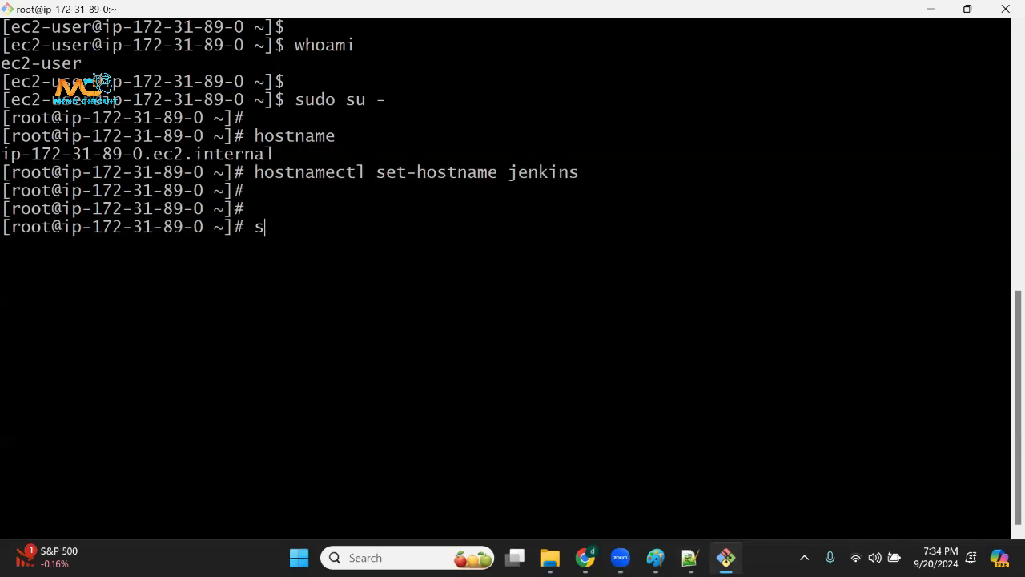
pyautogui.write('udo su -')
pyautogui.moveTo(316, 228); pyautogui.dragTo(345, 229)
pyautogui.click(346, 230)
pyautogui.press('Return')
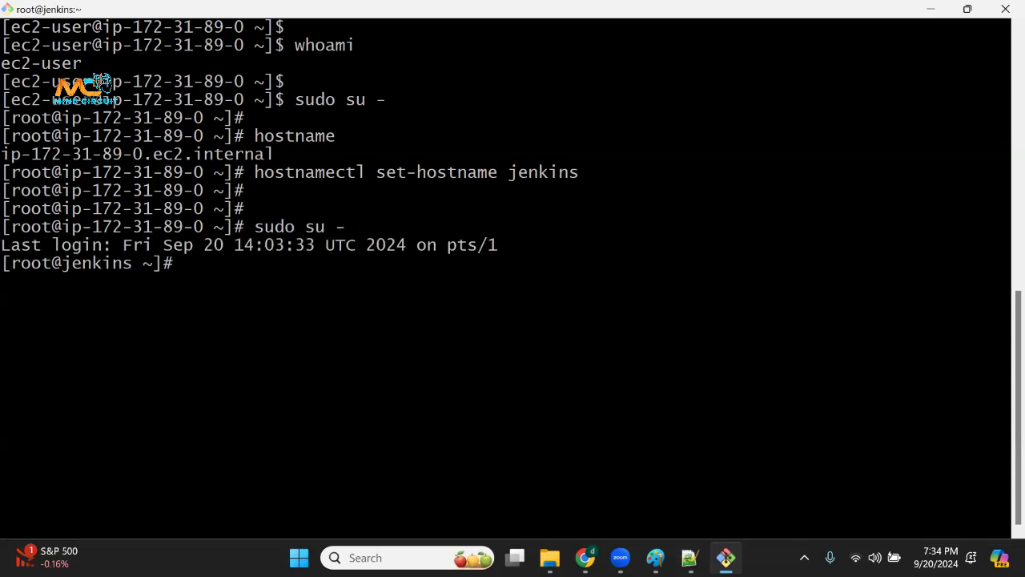
pyautogui.moveTo(2, 265); pyautogui.dragTo(117, 265)
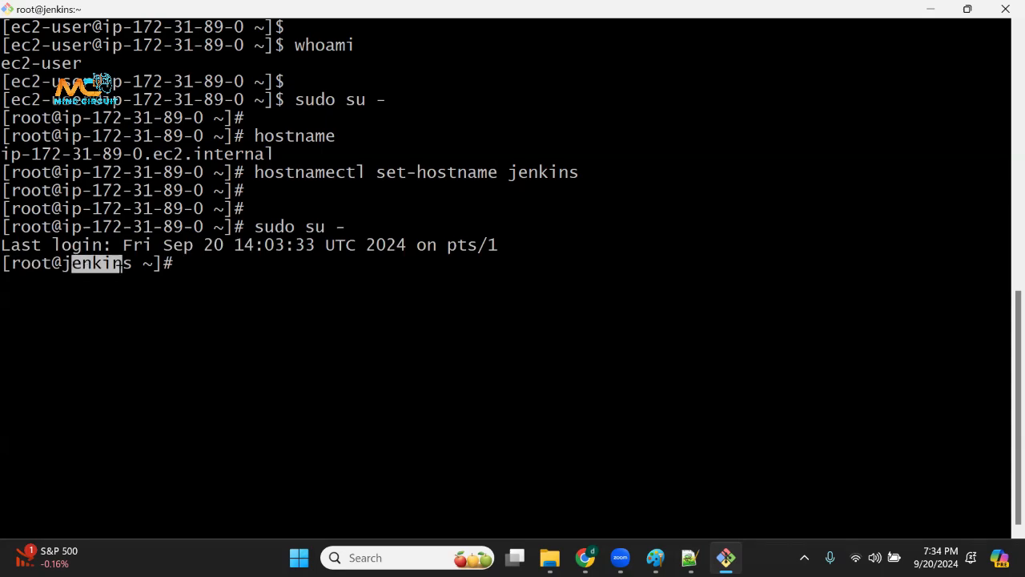
# Check the current user with whoami.
pyautogui.tripleClick(236, 287)
pyautogui.click(236, 287)
pyautogui.press('Return')
pyautogui.write('whoami')
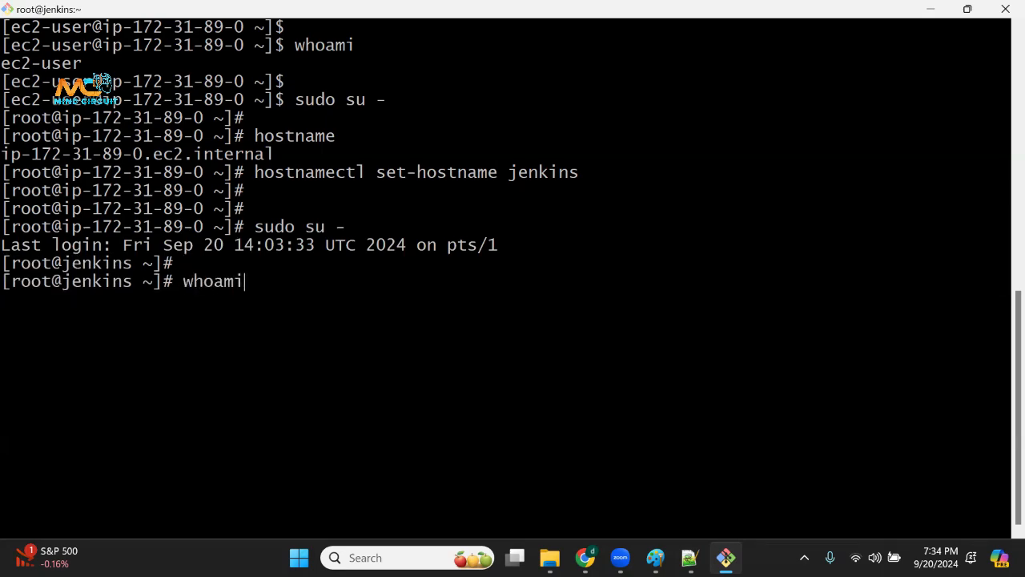
pyautogui.press('Return')
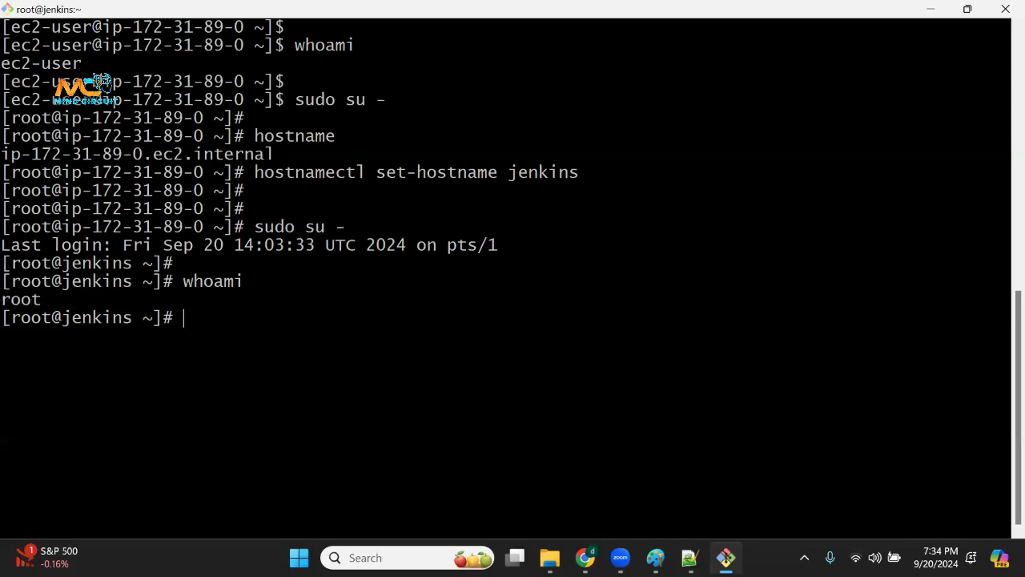
# Check the machine's name with hostname, and highlight the output and the root prompt below it.
pyautogui.press('Return')
pyautogui.press('Return')
pyautogui.write('hostname')
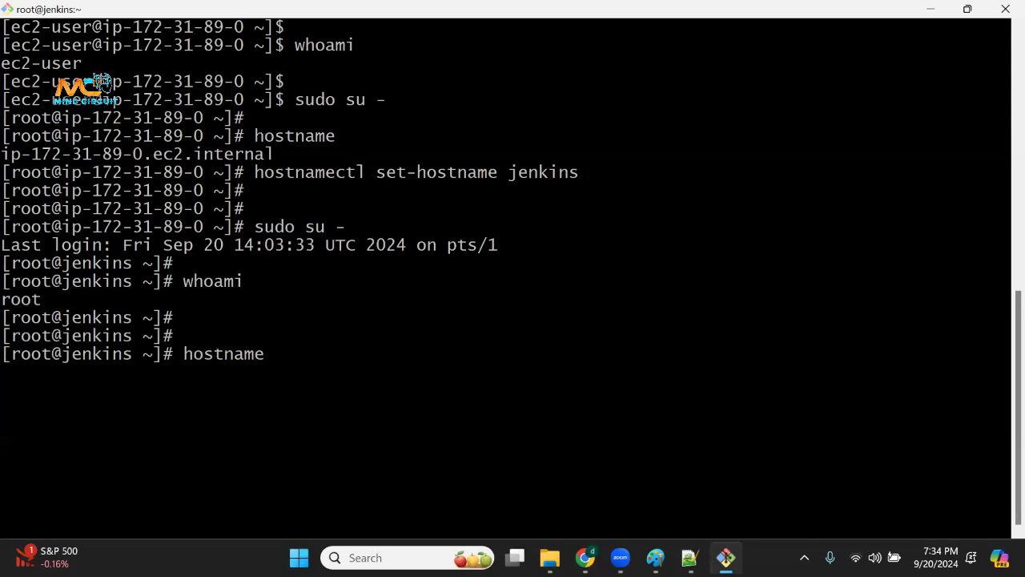
pyautogui.press('Return')
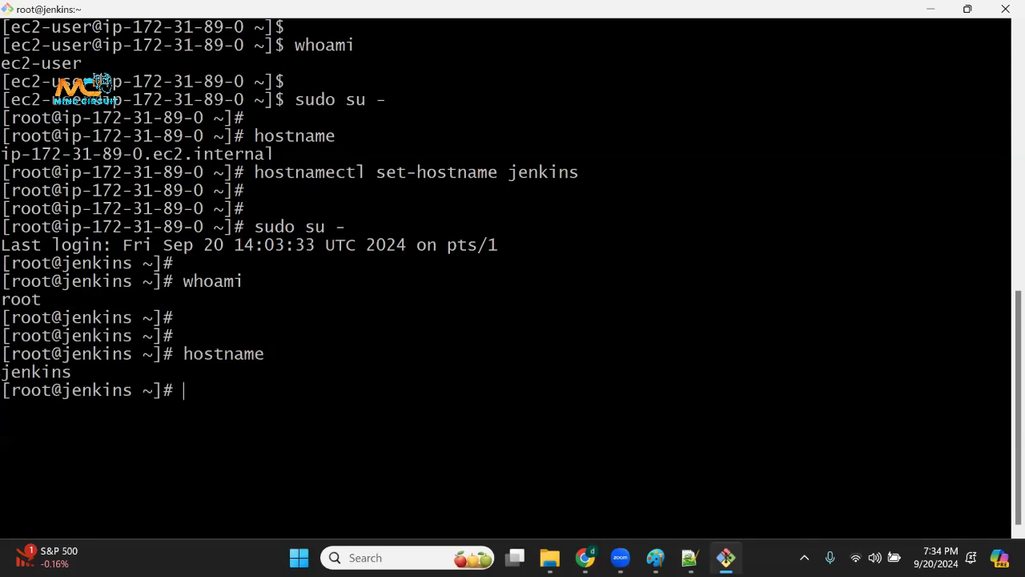
pyautogui.moveTo(31, 372); pyautogui.dragTo(145, 393)
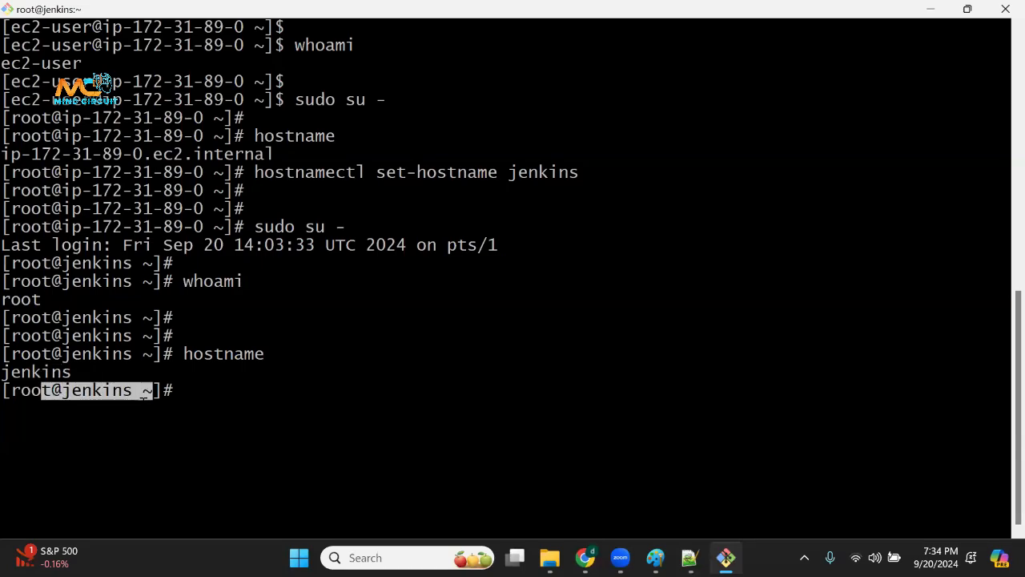
pyautogui.click(149, 393)
pyautogui.moveTo(31, 391); pyautogui.dragTo(155, 391)
# Switch to Notepad++ and select the Jenkins installation commands from sudo yum update -y through sudo systemctl start jenkins.
pyautogui.hotkey('alt', 'Tab')
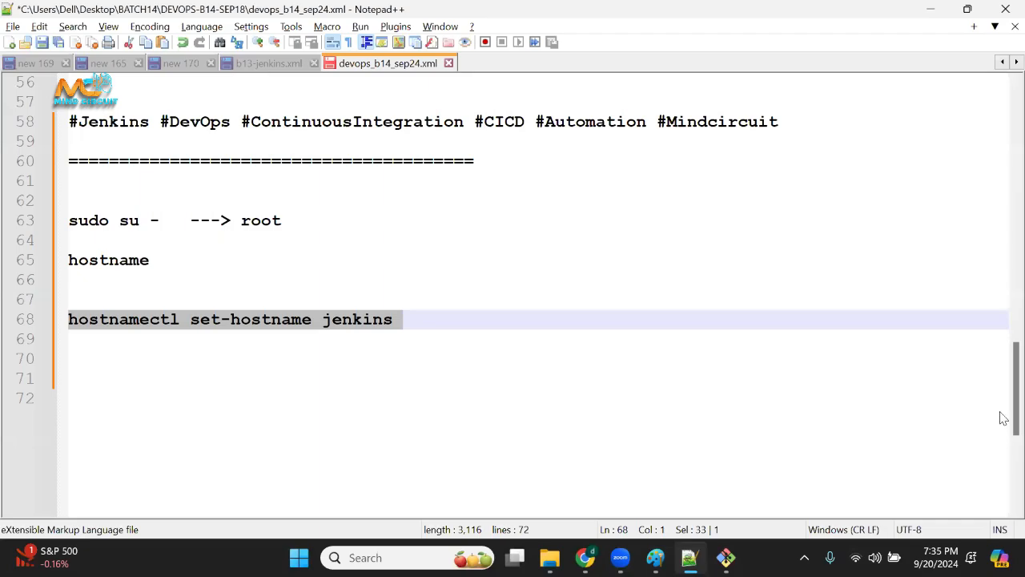
pyautogui.moveTo(1011, 413); pyautogui.dragTo(1004, 137)
pyautogui.scroll(-2, 533, 183)
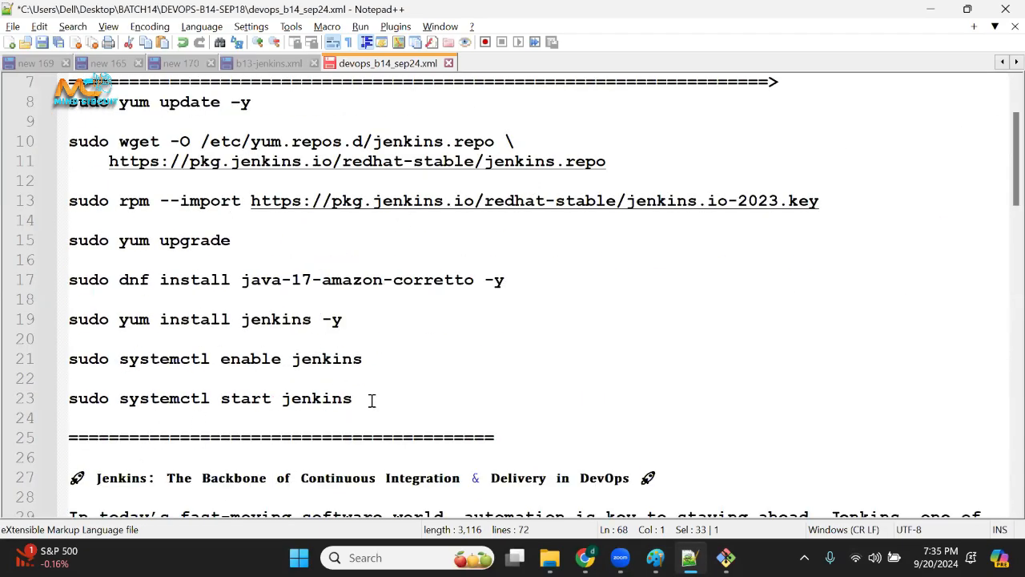
pyautogui.moveTo(372, 400); pyautogui.dragTo(29, 103)
pyautogui.click(382, 384)
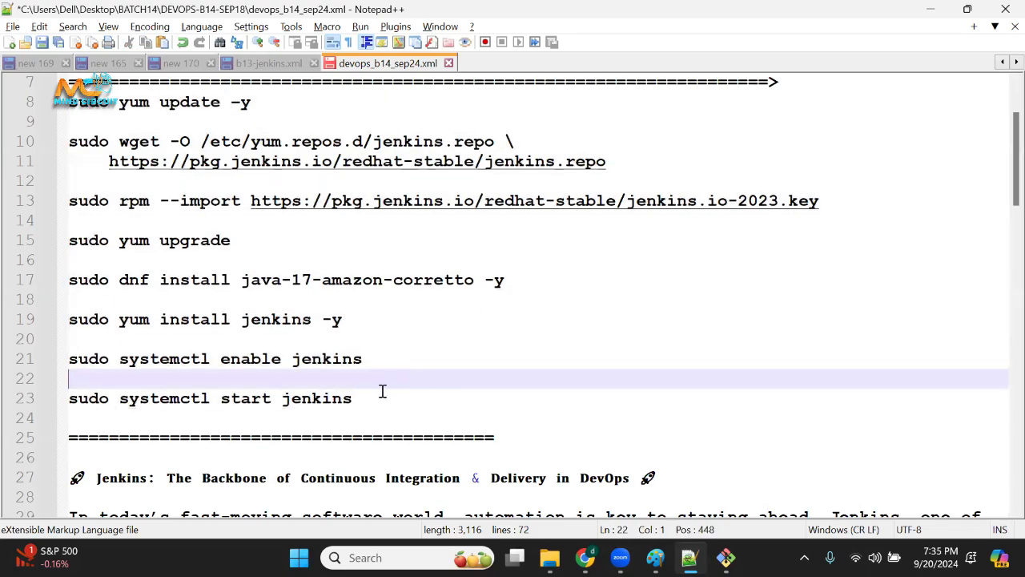
pyautogui.moveTo(382, 391); pyautogui.dragTo(8, 105)
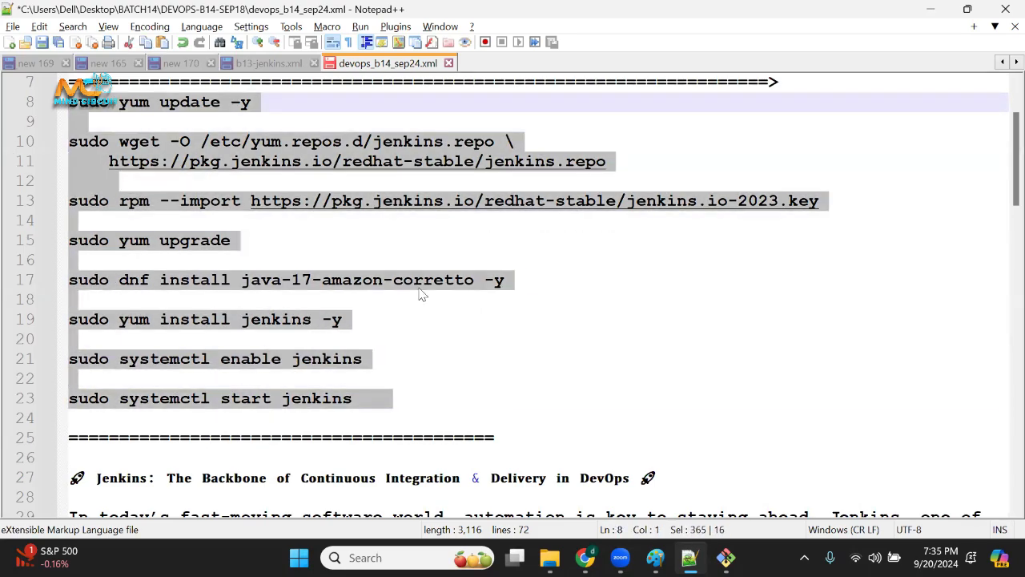
# Switch to Chrome, open Google in a new tab and search for "jenkins install in amazon linux".
pyautogui.moveTo(585, 557)
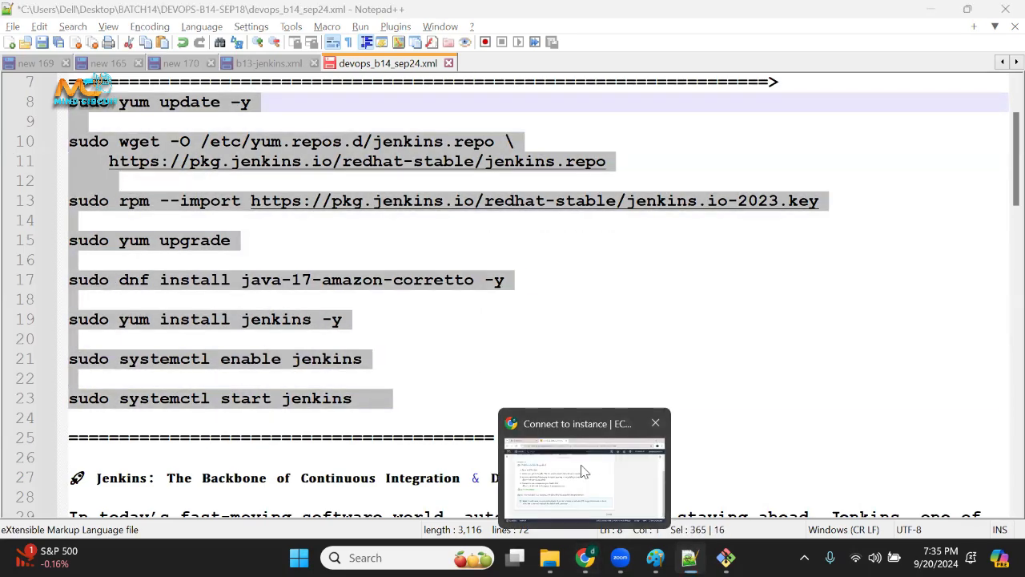
pyautogui.click(582, 469)
pyautogui.click(425, 16)
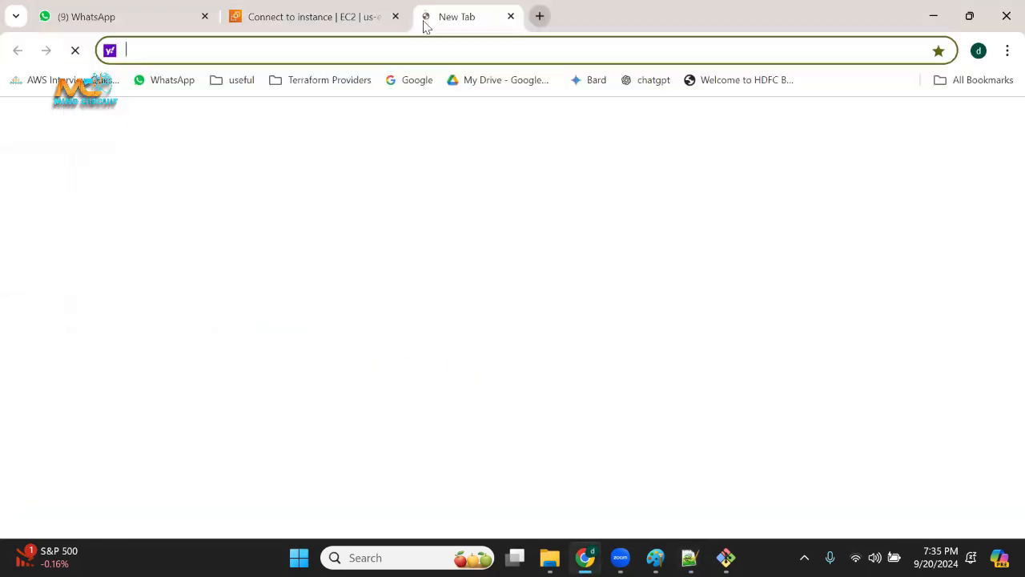
pyautogui.click(410, 82)
pyautogui.click(360, 230)
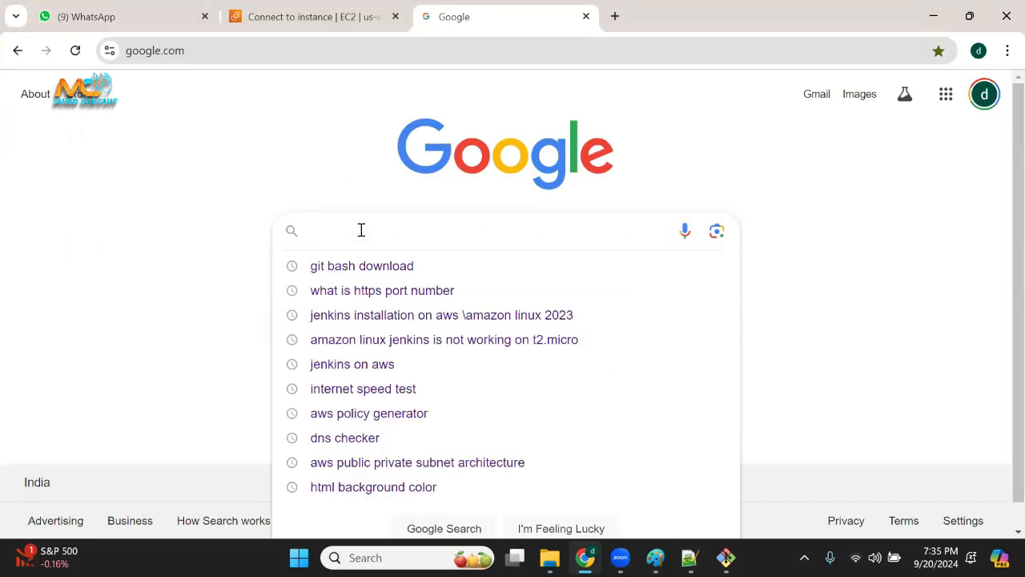
pyautogui.write('jenkins')
pyautogui.press('Down')
pyautogui.press('Down')
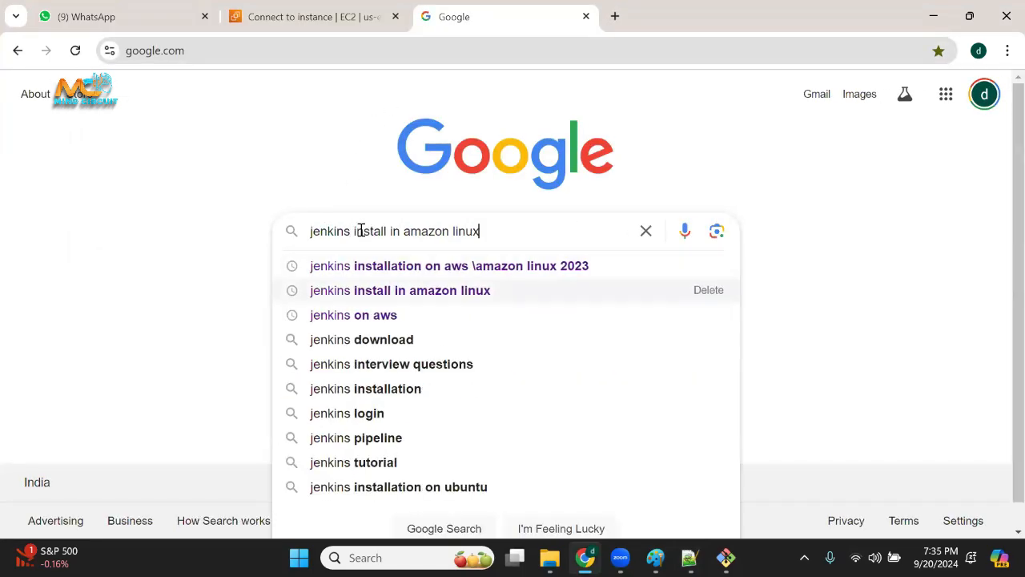
pyautogui.press('Return')
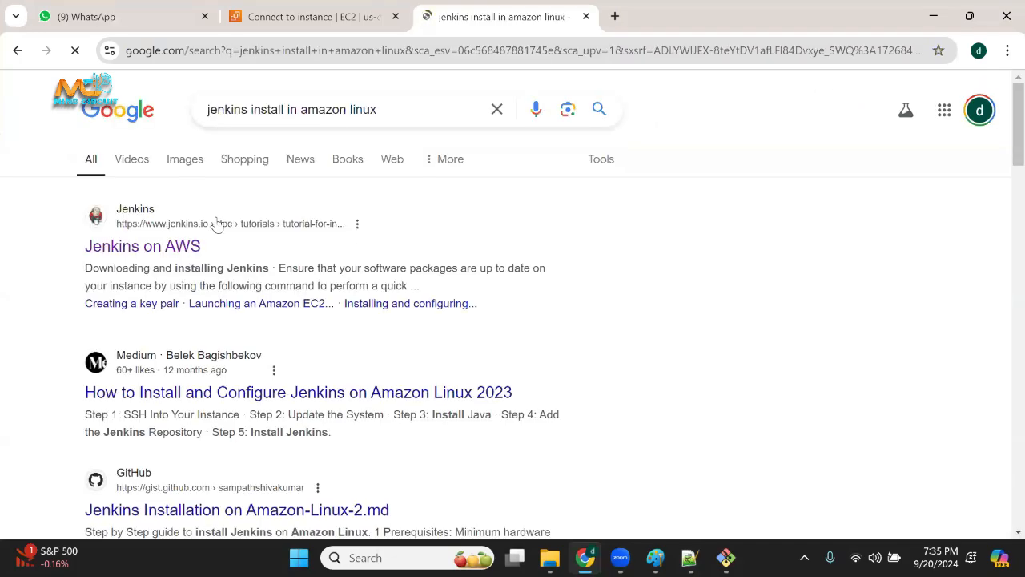
# Point out the jenkins.io search result and open its Jenkins on AWS page in a separate tab.
pyautogui.moveTo(59, 202); pyautogui.dragTo(387, 223)
pyautogui.click(19, 224)
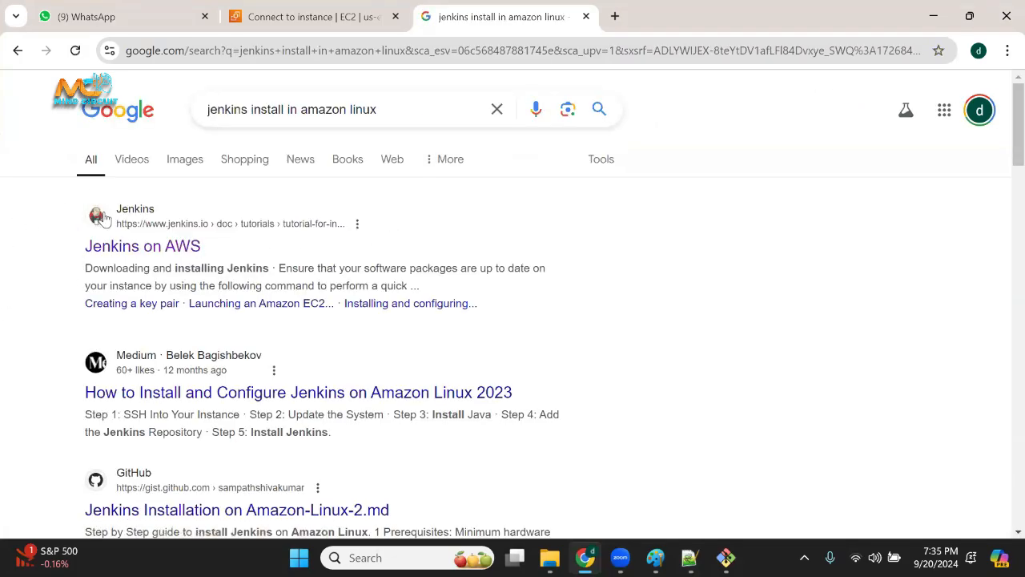
pyautogui.middleClick(163, 251)
pyautogui.click(713, 6)
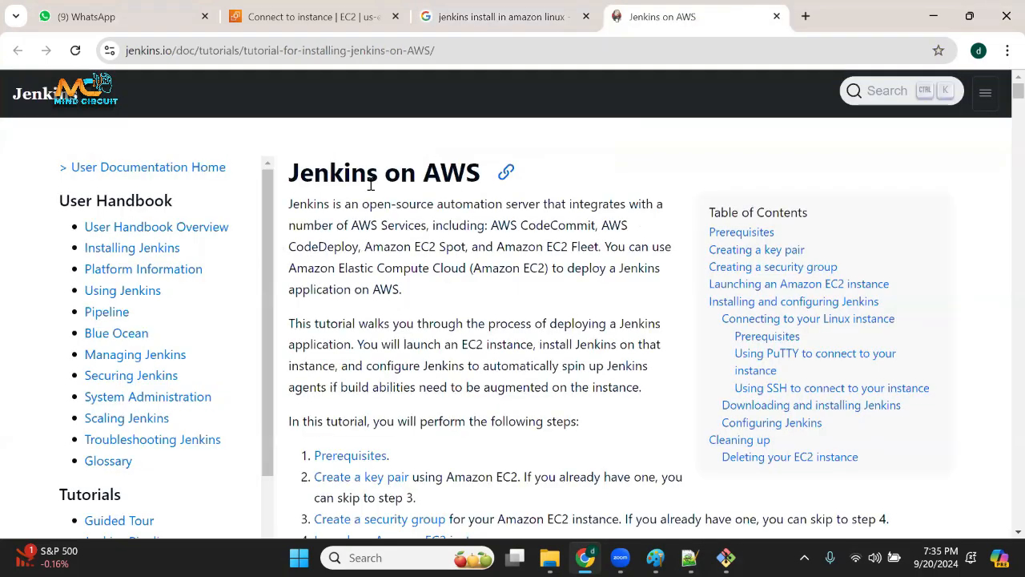
# Examine the Jenkins on AWS tutorial down to its SSH section, highlighting the sample ssh command and the (yes/no)? prompt.
pyautogui.moveTo(343, 175); pyautogui.dragTo(427, 367)
pyautogui.click(428, 366)
pyautogui.scroll(-15, 472, 421)
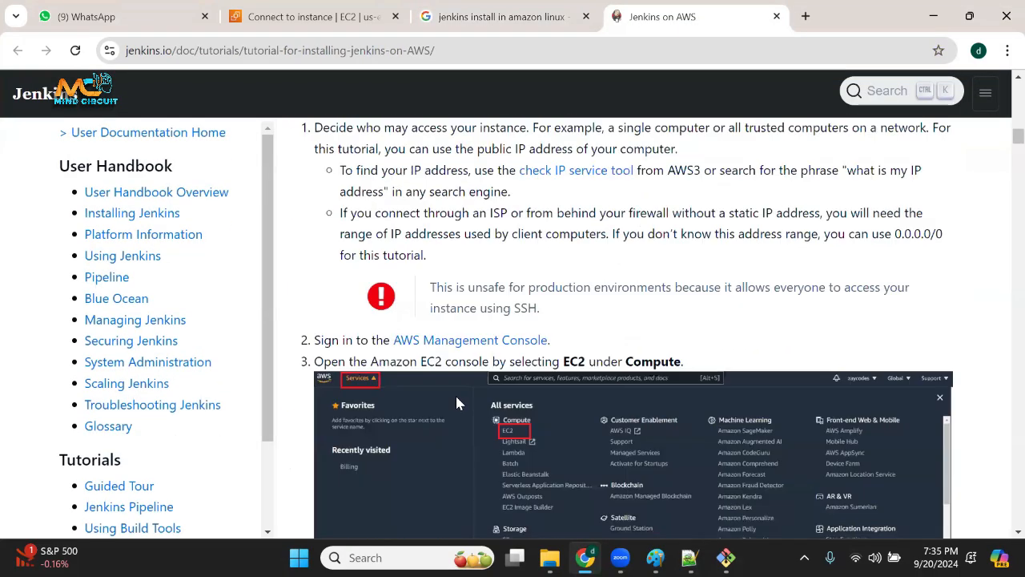
pyautogui.scroll(-20, 464, 411)
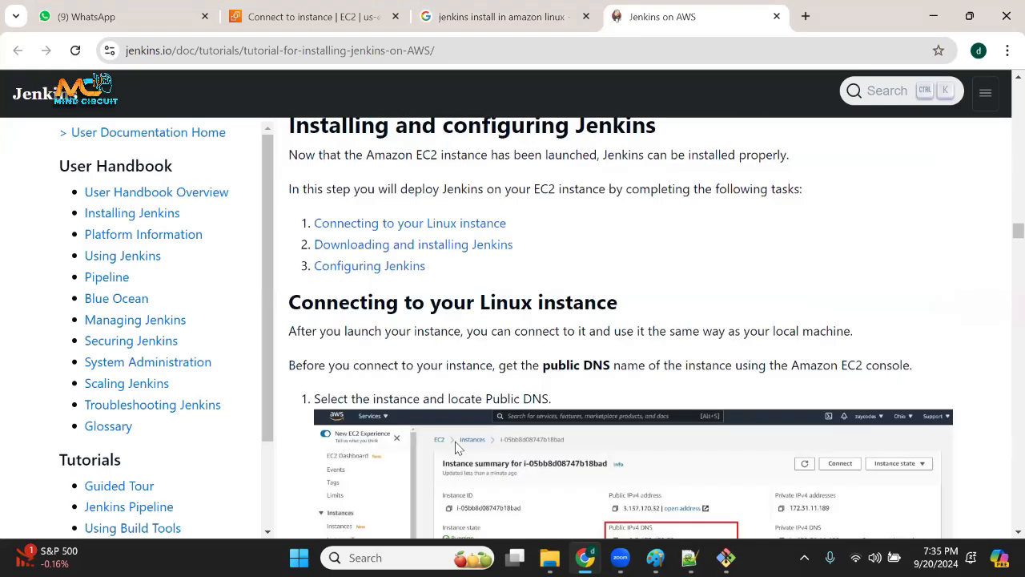
pyautogui.scroll(-10, 460, 440)
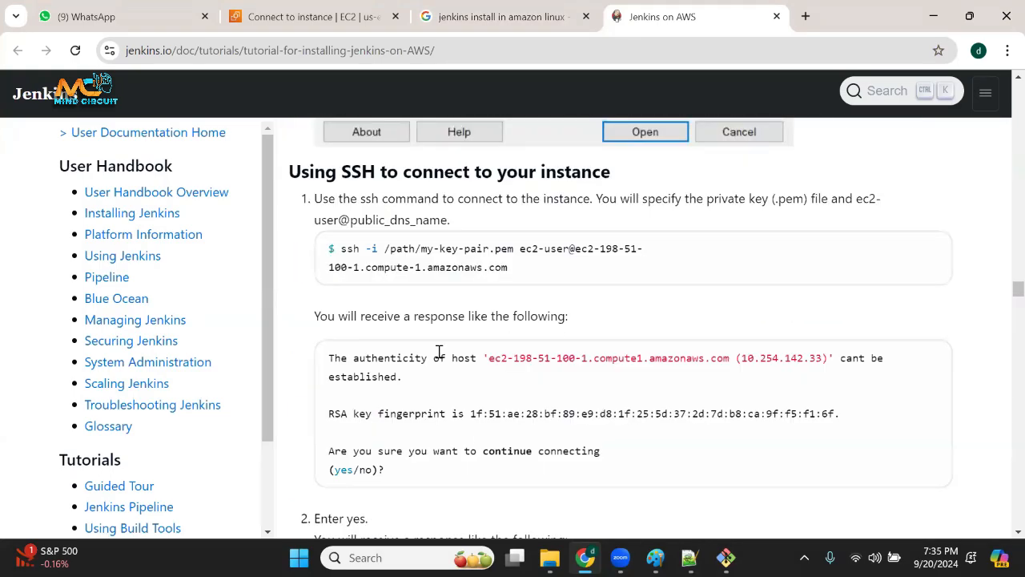
pyautogui.scroll(1, 504, 230)
pyautogui.moveTo(347, 333); pyautogui.dragTo(505, 371)
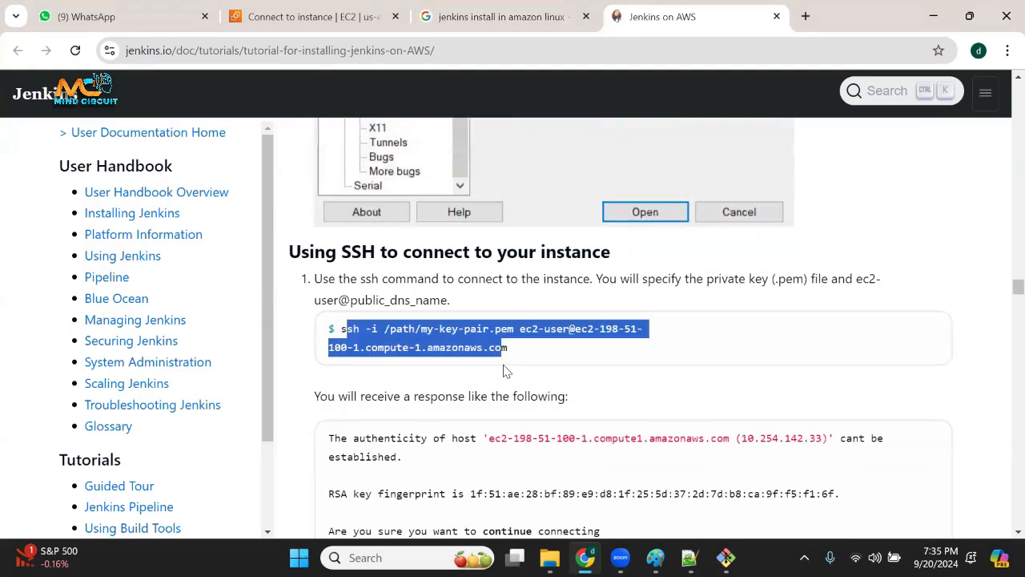
pyautogui.scroll(-6, 525, 400)
pyautogui.scroll(2, 909, 277)
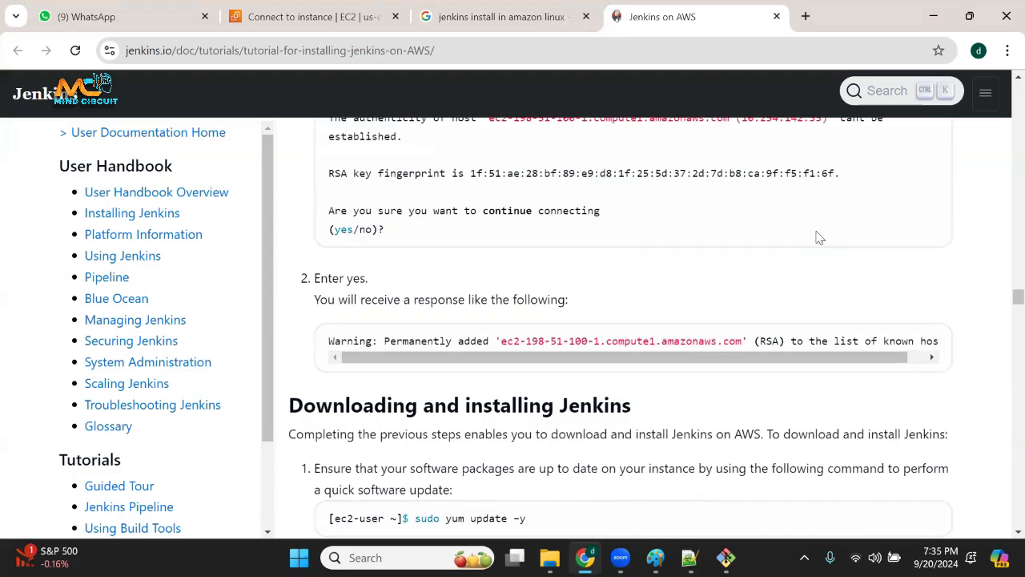
pyautogui.scroll(1, 841, 335)
pyautogui.moveTo(324, 310); pyautogui.dragTo(437, 338)
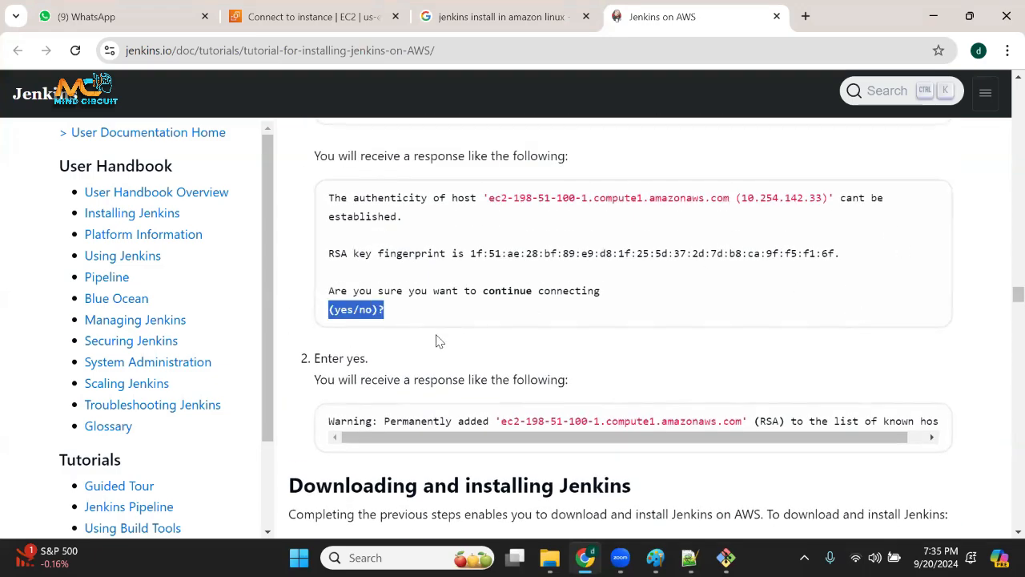
# Highlight the yum update, wget and rpm --import commands under Downloading and installing Jenkins.
pyautogui.scroll(-4, 489, 403)
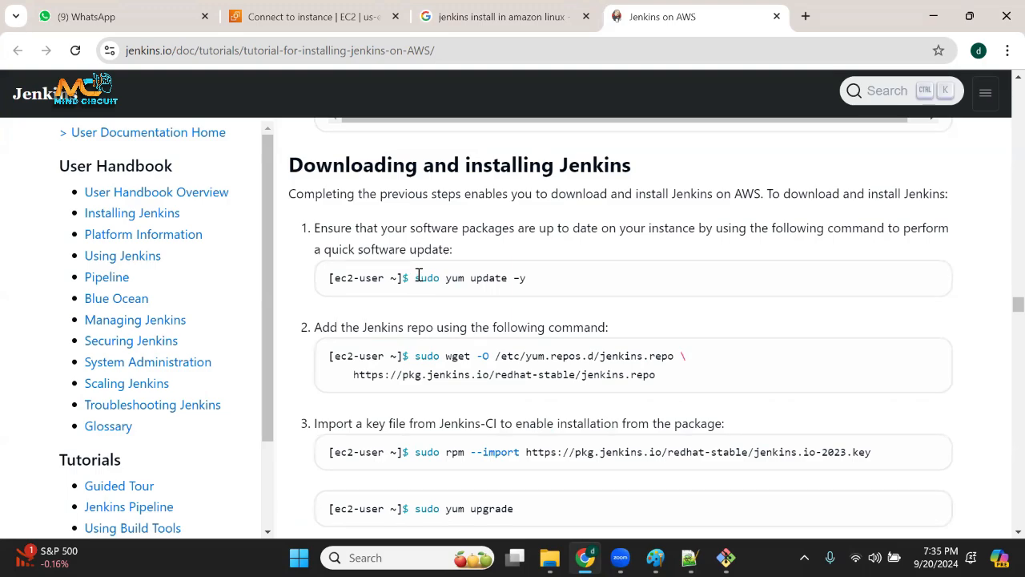
pyautogui.moveTo(418, 276); pyautogui.dragTo(565, 284)
pyautogui.moveTo(440, 356); pyautogui.dragTo(498, 370)
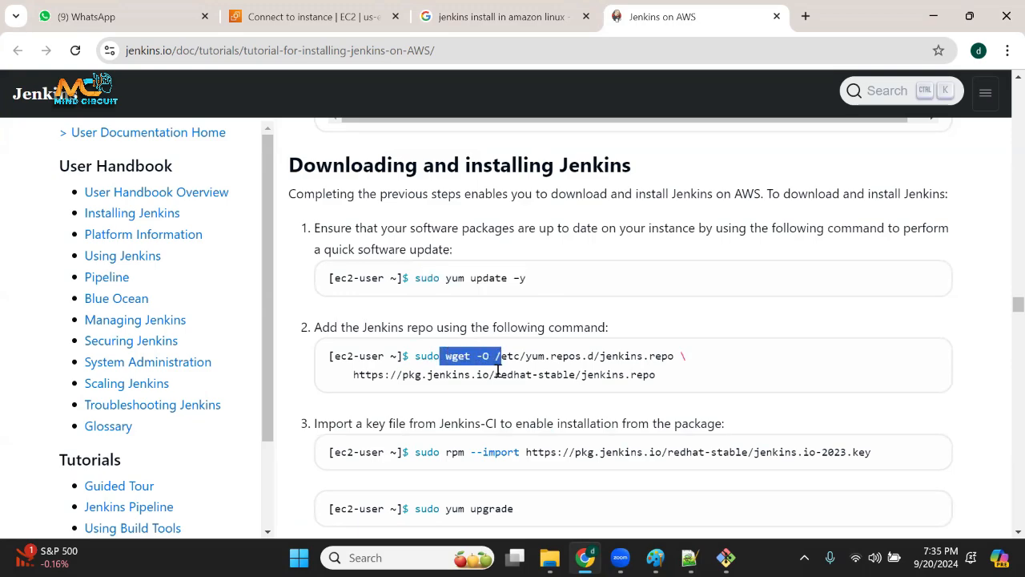
pyautogui.moveTo(447, 454); pyautogui.dragTo(526, 452)
# Return to Notepad++ and highlight yum update, wget, rpm and upgrade in the installation commands.
pyautogui.hotkey('alt', 'Tab')
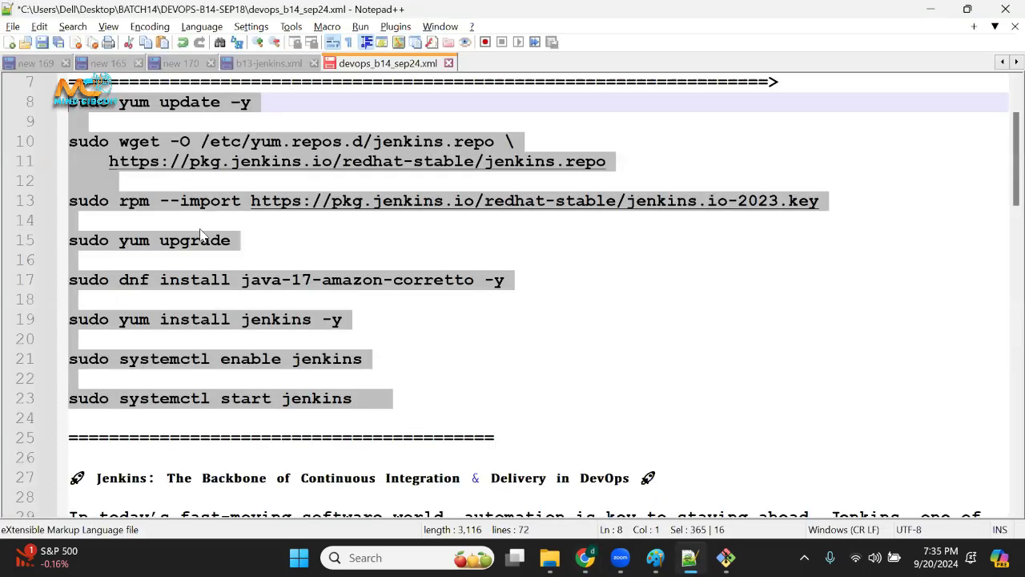
pyautogui.click(264, 239)
pyautogui.moveTo(123, 104); pyautogui.dragTo(220, 104)
pyautogui.moveTo(128, 141); pyautogui.dragTo(184, 140)
pyautogui.doubleClick(149, 200)
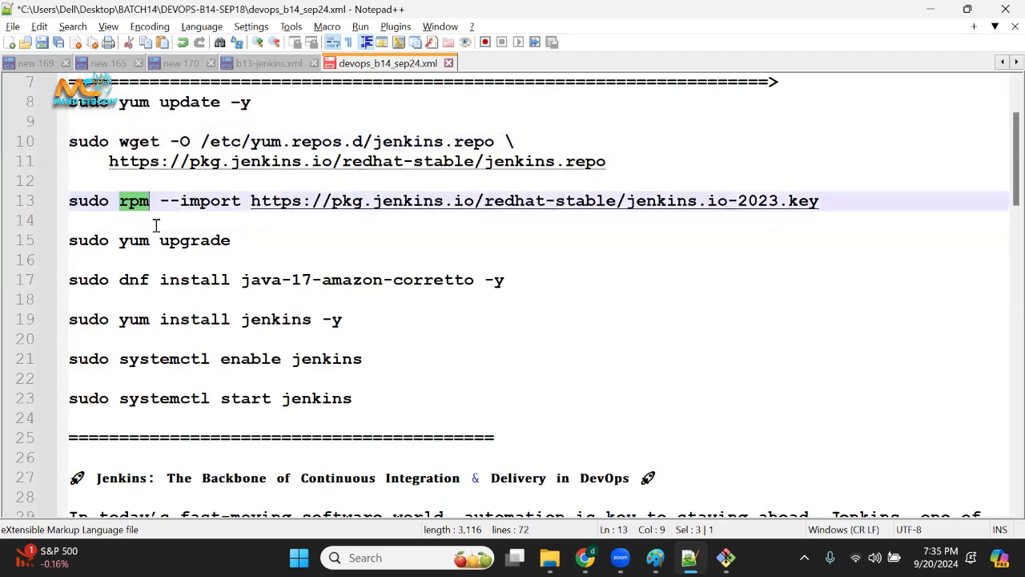
pyautogui.doubleClick(209, 238)
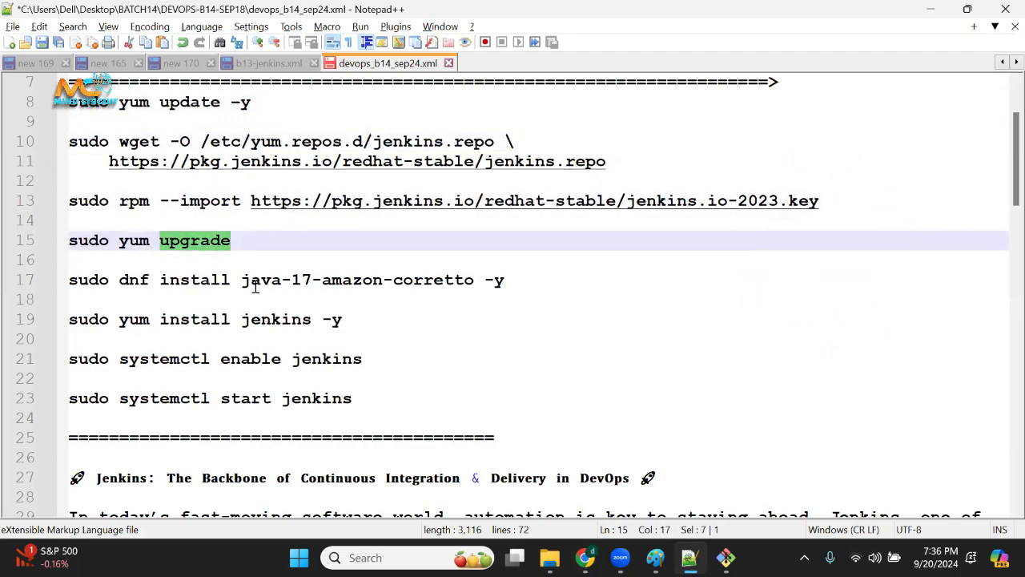
# Highlight the Java 17 package and the Jenkins install command, and select the block from yum update to systemctl start jenkins.
pyautogui.click(242, 279)
pyautogui.moveTo(242, 280); pyautogui.dragTo(352, 280)
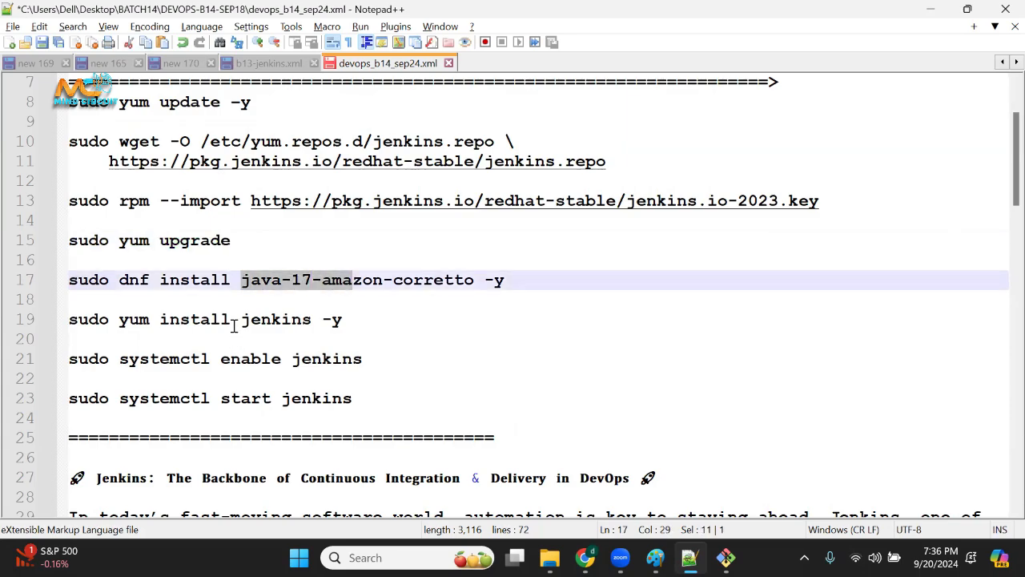
pyautogui.doubleClick(240, 321)
pyautogui.moveTo(71, 102); pyautogui.dragTo(343, 421)
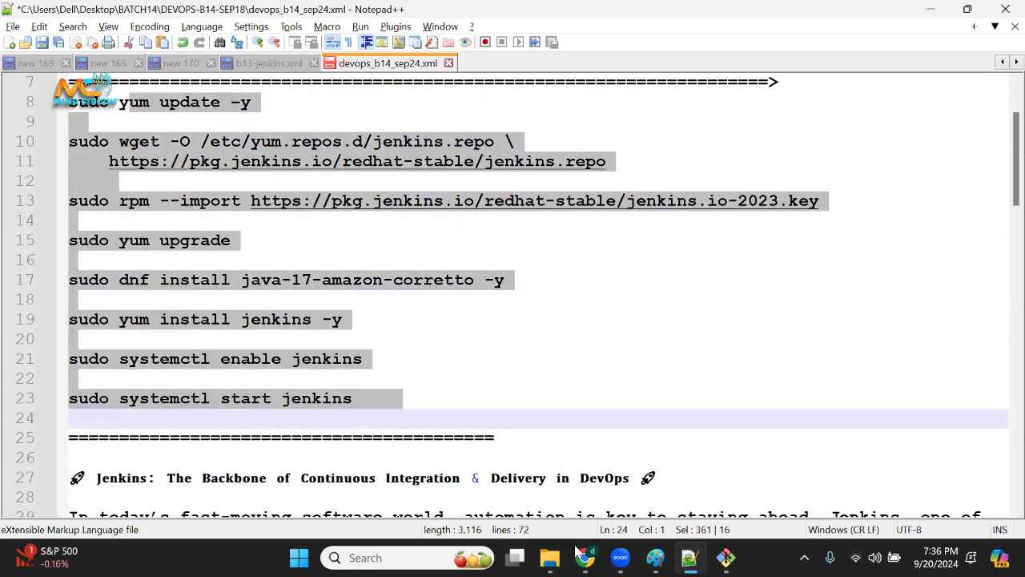
# Switch to the Jenkins on AWS tutorial and highlight its install jenkins and systemctl start jenkins commands and the Start Jenkins as a service heading.
pyautogui.hotkey('alt', 'Tab')
pyautogui.scroll(3, 449, 313)
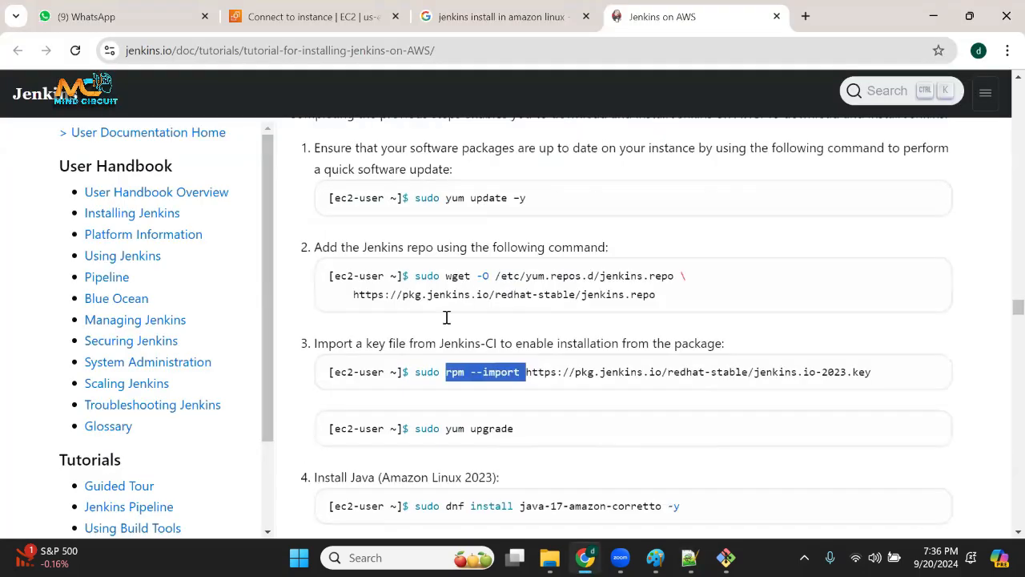
pyautogui.scroll(-3, 323, 347)
pyautogui.moveTo(313, 322); pyautogui.dragTo(395, 319)
pyautogui.moveTo(471, 342); pyautogui.dragTo(583, 344)
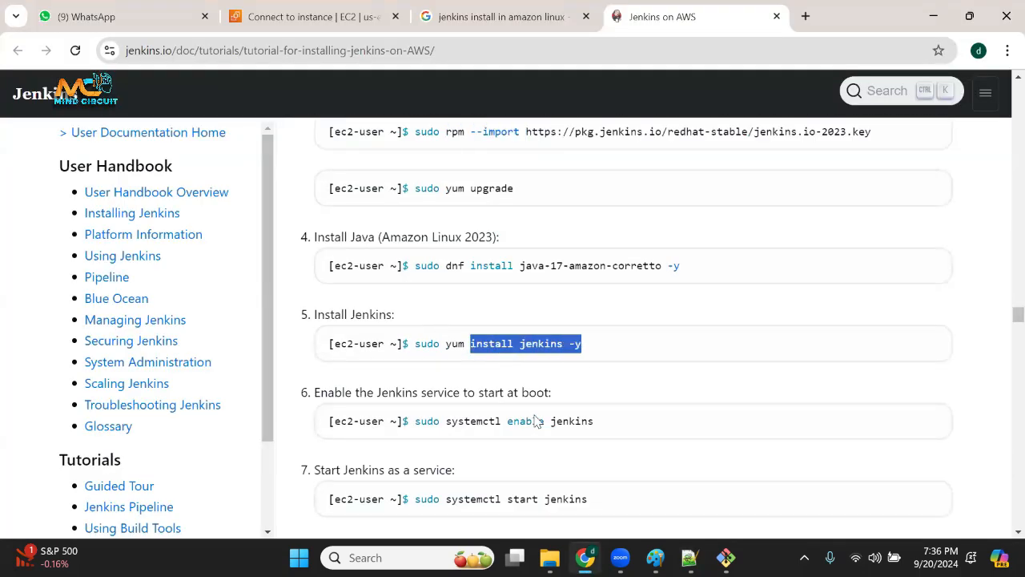
pyautogui.scroll(-2, 460, 401)
pyautogui.moveTo(435, 353); pyautogui.dragTo(607, 345)
pyautogui.click(534, 391)
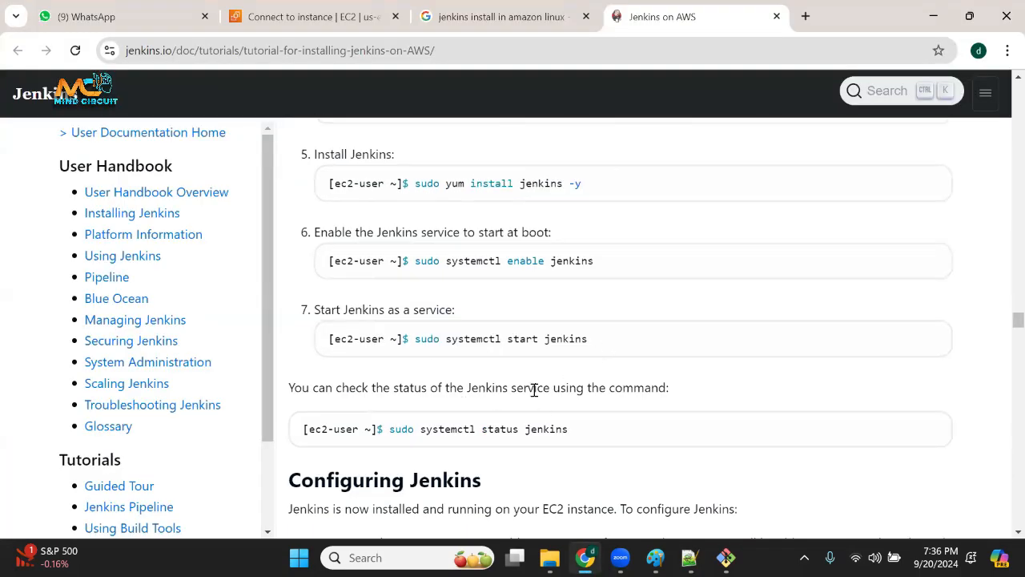
pyautogui.moveTo(447, 340); pyautogui.dragTo(603, 350)
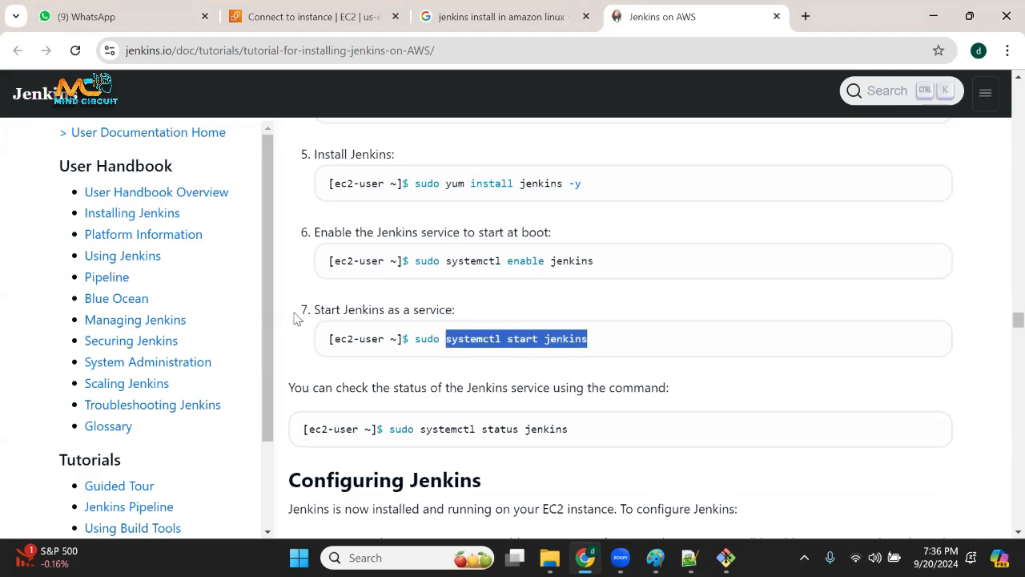
pyautogui.moveTo(314, 312); pyautogui.dragTo(457, 325)
# Return to the Notepad++ notes and point out the installation commands one by one, from systemctl start jenkins up to yum update.
pyautogui.hotkey('alt', 'Tab')
pyautogui.click(165, 383)
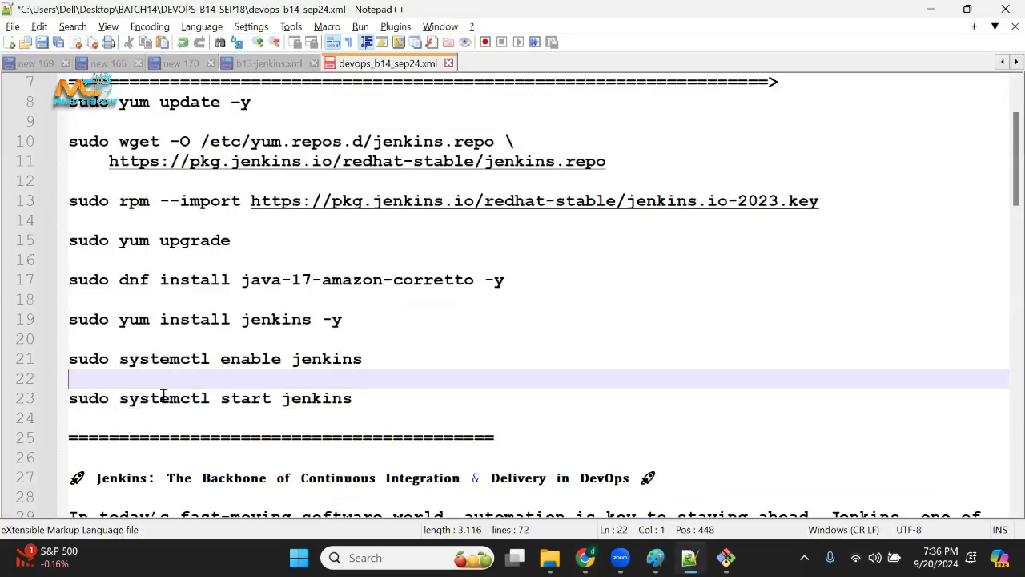
pyautogui.moveTo(163, 397); pyautogui.dragTo(167, 397)
pyautogui.click(167, 355)
pyautogui.moveTo(169, 308); pyautogui.dragTo(171, 313)
pyautogui.click(181, 266)
pyautogui.moveTo(174, 244); pyautogui.dragTo(179, 249)
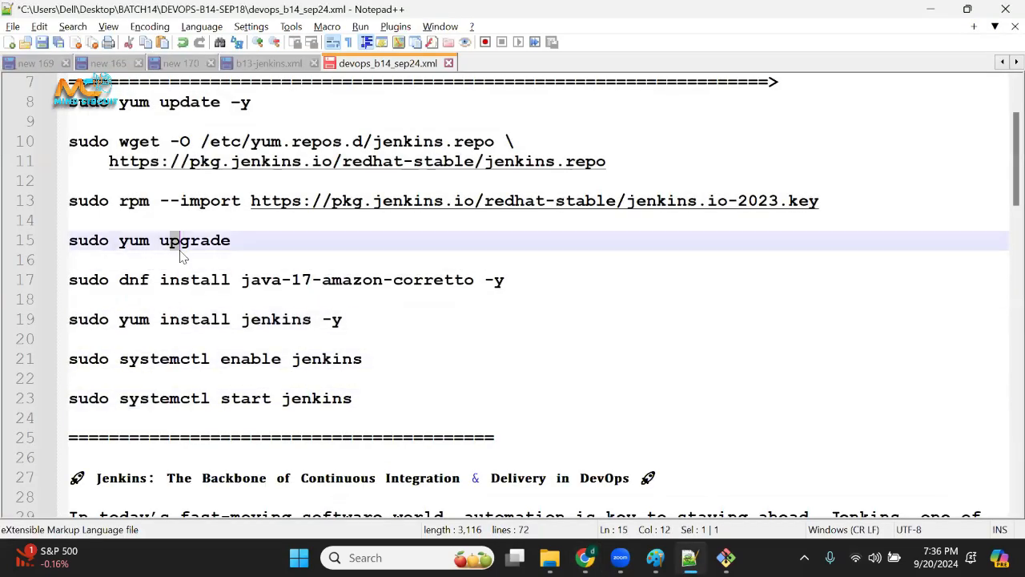
pyautogui.click(178, 205)
pyautogui.moveTo(180, 149); pyautogui.dragTo(201, 179)
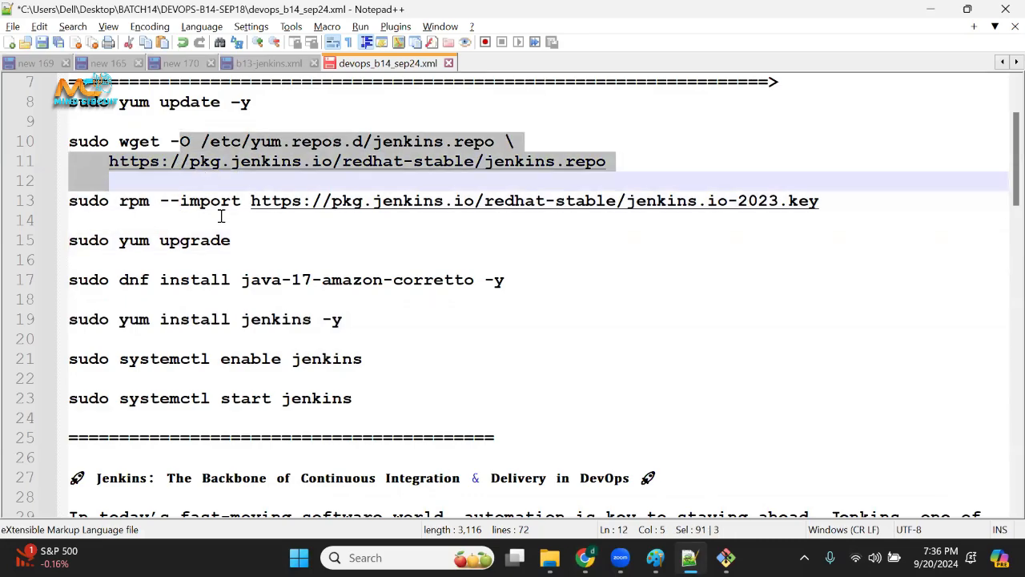
pyautogui.click(188, 103)
# Switch to the Jenkins tutorial and highlight the rpm --import and sudo yum upgrade commands under Downloading and installing Jenkins.
pyautogui.hotkey('alt', 'Tab')
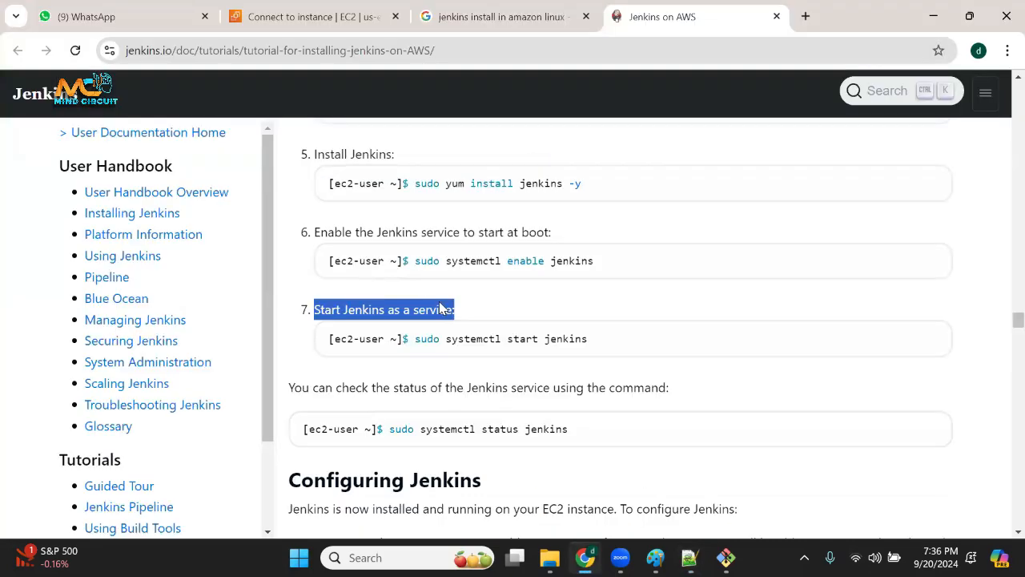
pyautogui.scroll(3, 478, 311)
pyautogui.scroll(3, 479, 313)
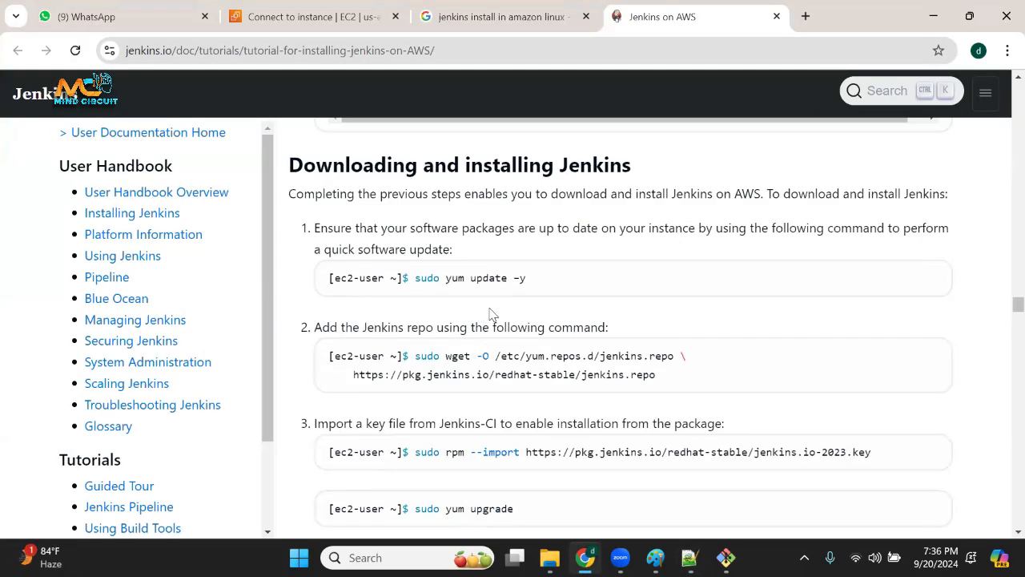
pyautogui.scroll(-1, 493, 337)
pyautogui.scroll(-3, 502, 364)
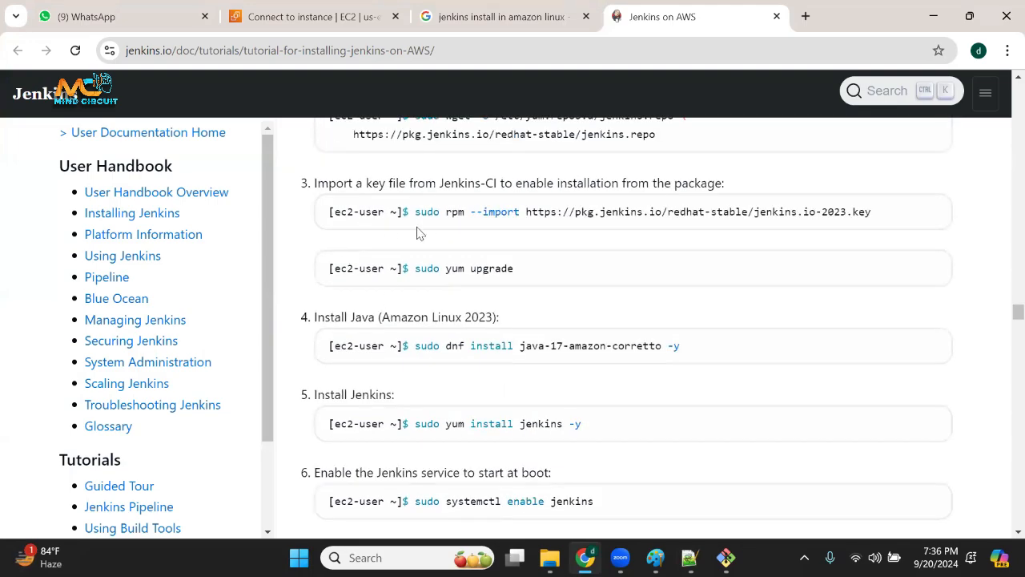
pyautogui.moveTo(447, 213); pyautogui.dragTo(519, 212)
pyautogui.moveTo(420, 269); pyautogui.dragTo(527, 278)
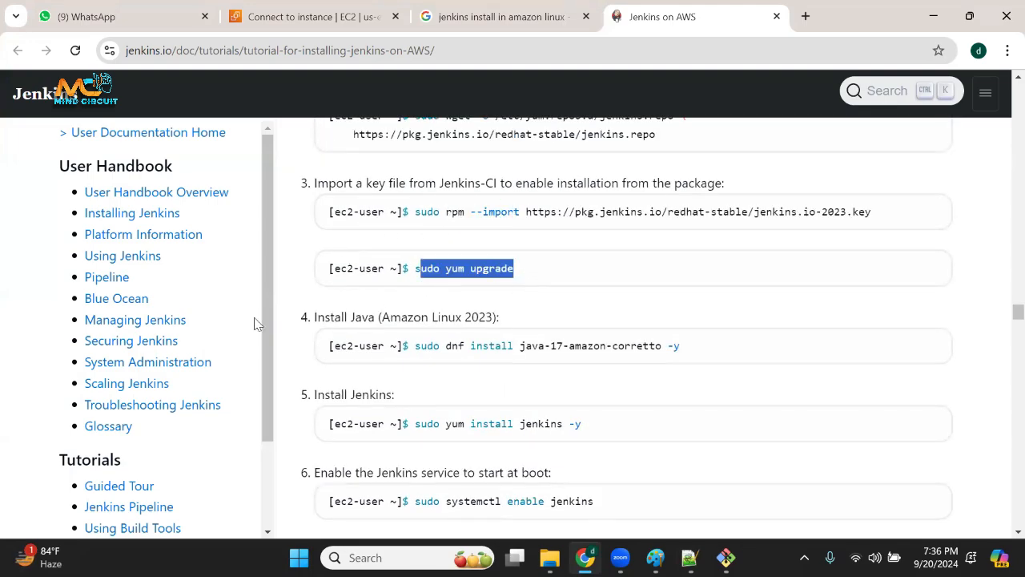
# Copy the commands from sudo yum update -y to sudo systemctl start jenkins from the Notepad++ notes and run them in the root@jenkins terminal.
pyautogui.hotkey('alt', 'Tab')
pyautogui.moveTo(374, 403); pyautogui.dragTo(47, 102)
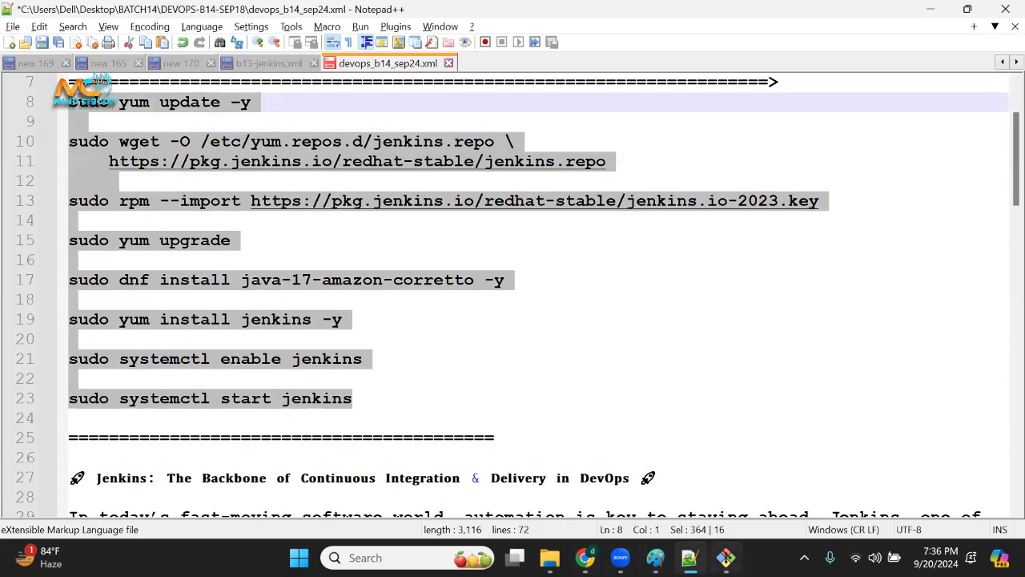
pyautogui.click(725, 558)
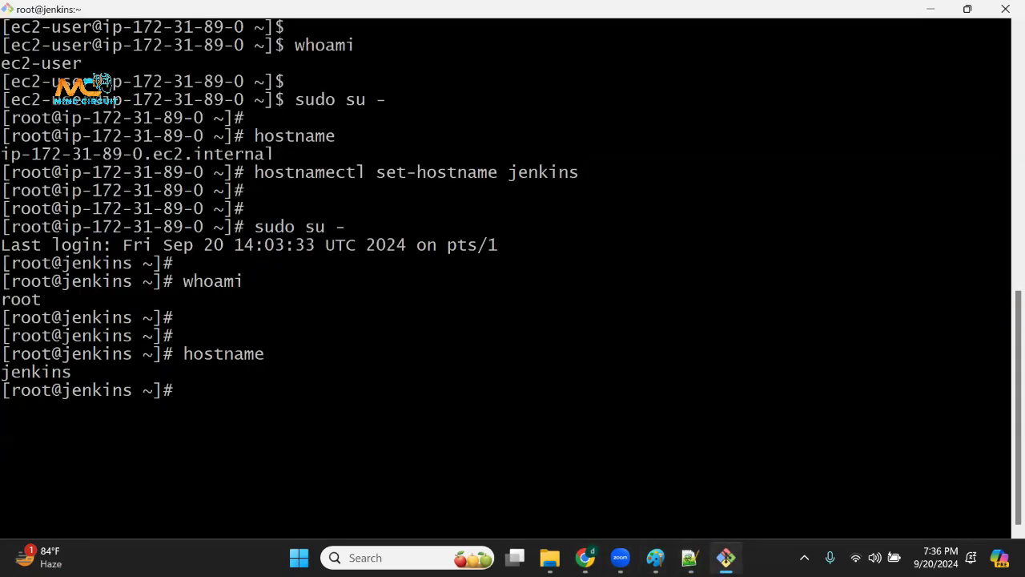
pyautogui.rightClick(356, 317)
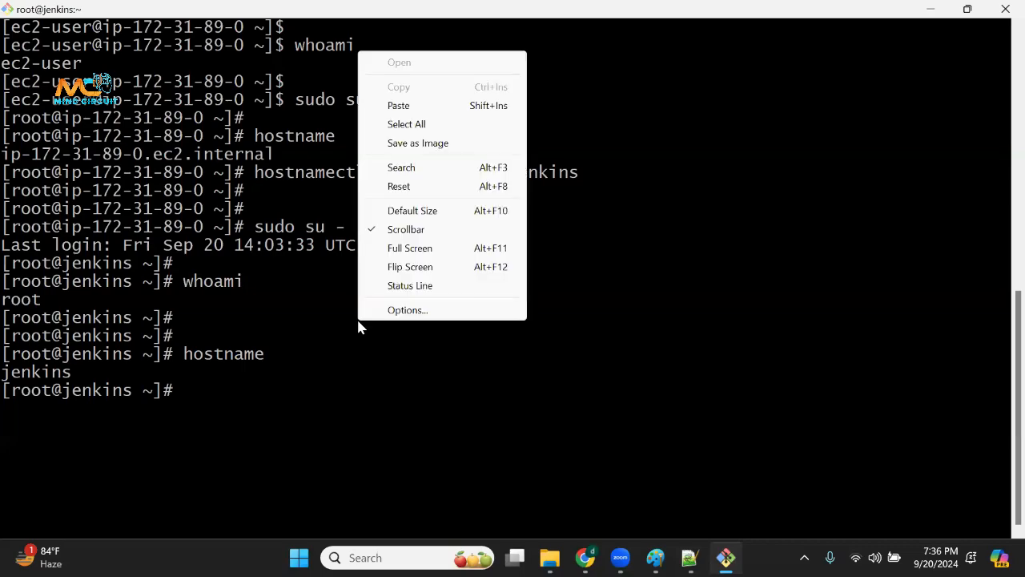
pyautogui.click(413, 105)
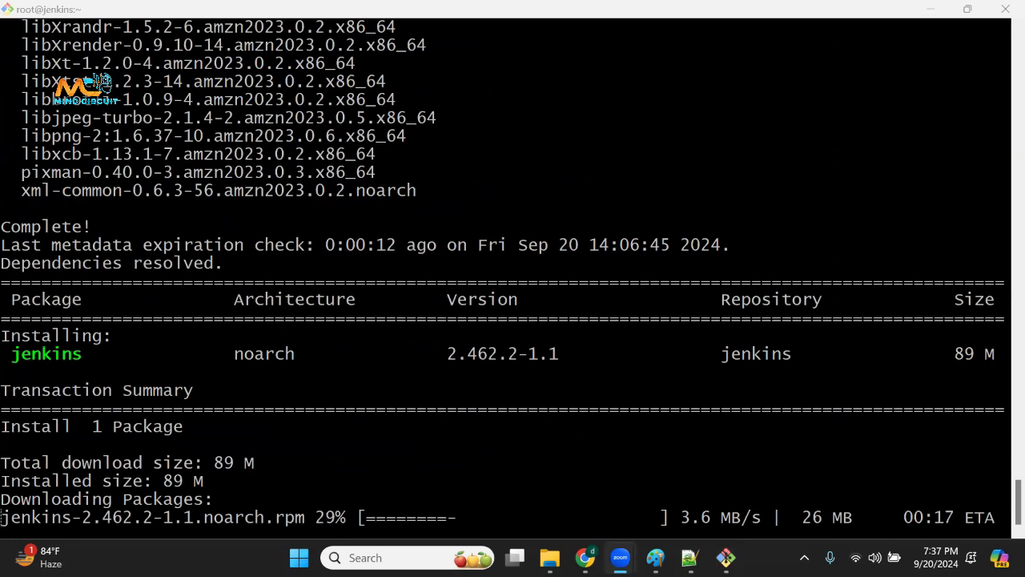
pyautogui.moveTo(102, 264); pyautogui.dragTo(202, 281)
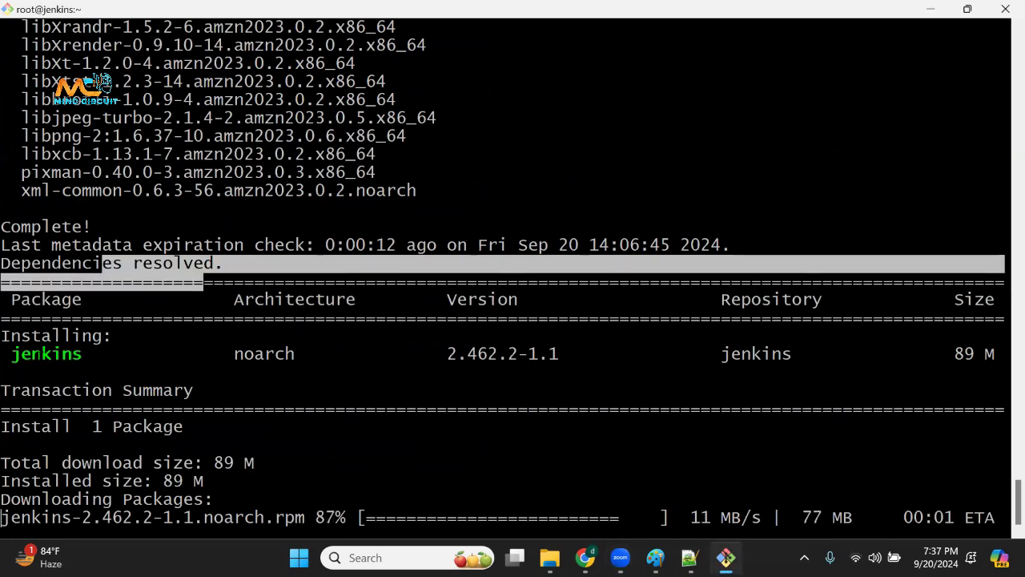
pyautogui.moveTo(10, 336); pyautogui.dragTo(76, 374)
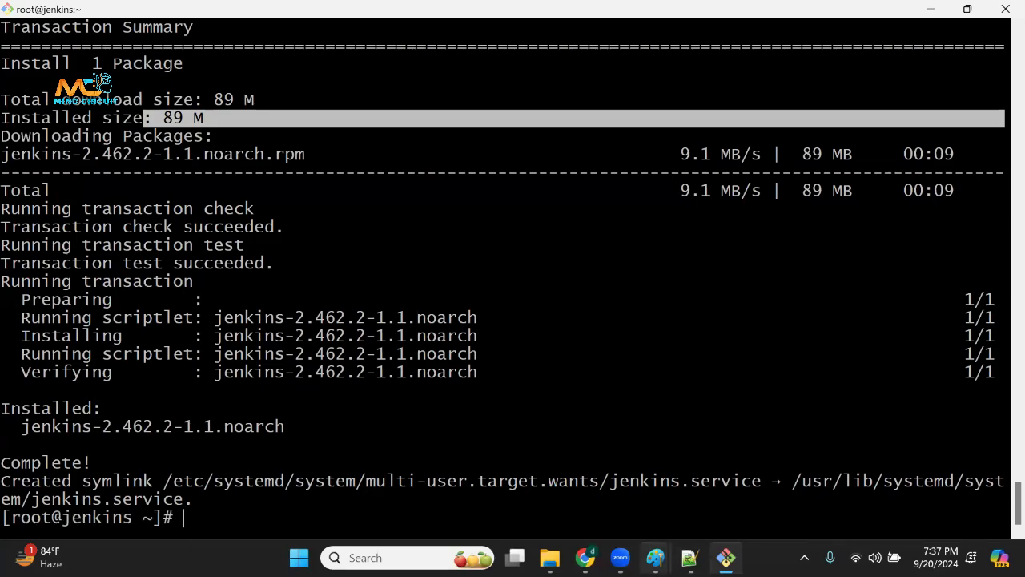
# Return to the Notepad++ notes and insert a long run of blank lines below the sudo systemctl start jenkins command.
pyautogui.click(689, 557)
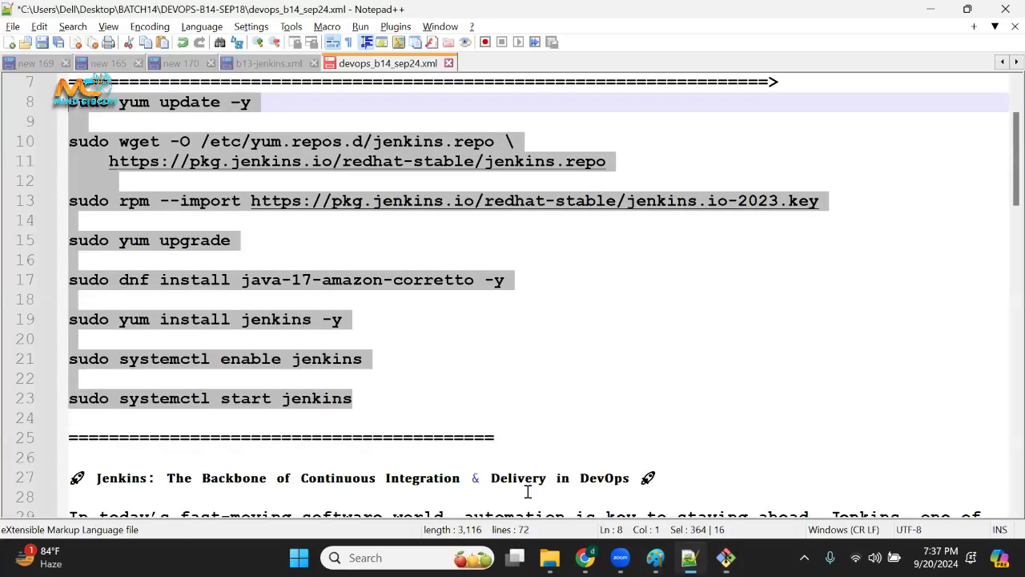
pyautogui.click(372, 430)
pyautogui.click(381, 411)
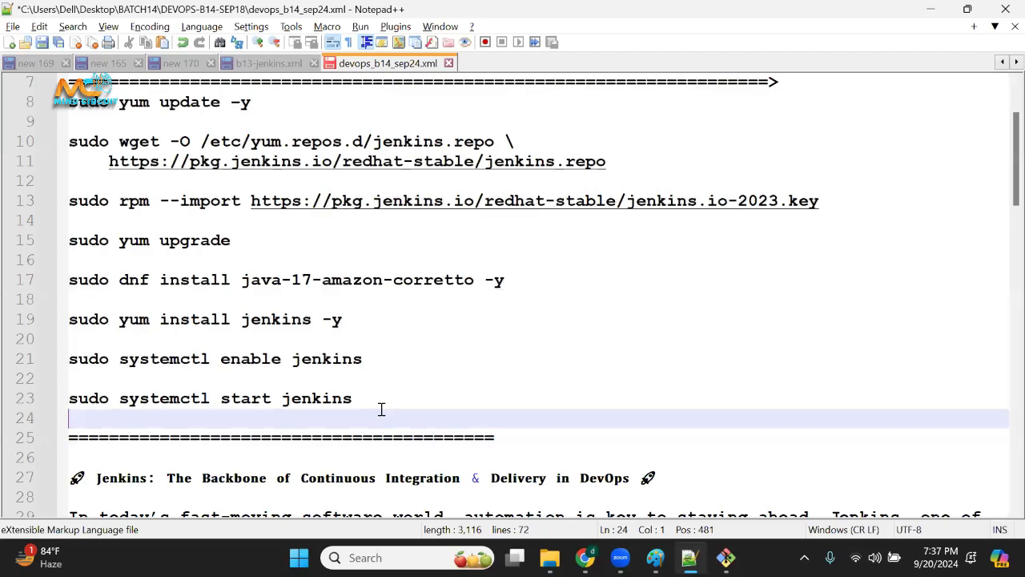
pyautogui.press('Return')
pyautogui.press('Return')
pyautogui.press('Return')
pyautogui.press('Return')
pyautogui.press('Return')
pyautogui.press('Return')
pyautogui.press('Return')
pyautogui.press('Return')
pyautogui.press('Return')
pyautogui.press('Return')
pyautogui.press('Return')
pyautogui.press('Return')
pyautogui.press('Return')
pyautogui.press('Return')
pyautogui.press('Return')
pyautogui.press('Return')
pyautogui.press('Return')
pyautogui.press('Return')
pyautogui.press('Return')
pyautogui.press('Return')
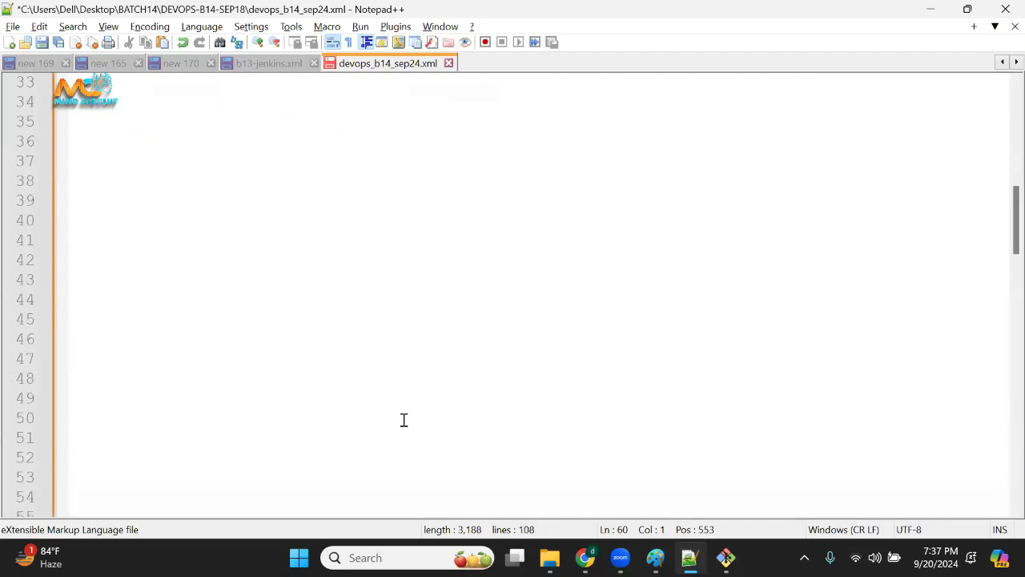
# Add a separator line of equals signs below sudo systemctl start jenkins, followed by blank lines.
pyautogui.scroll(5, 404, 420)
pyautogui.click(204, 231)
pyautogui.press('Up')
pyautogui.write('=')
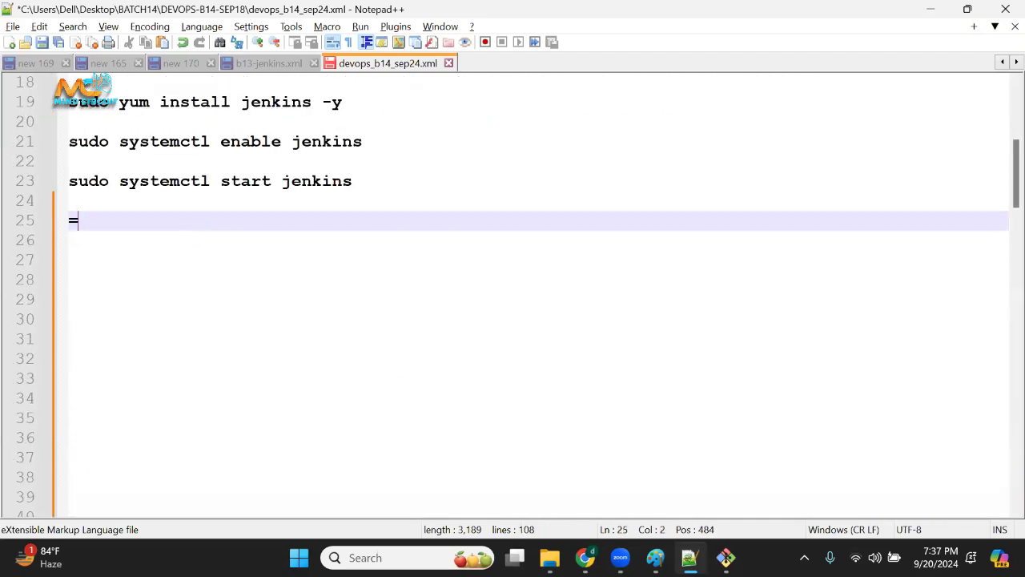
pyautogui.write('========================================')
pyautogui.press('Return')
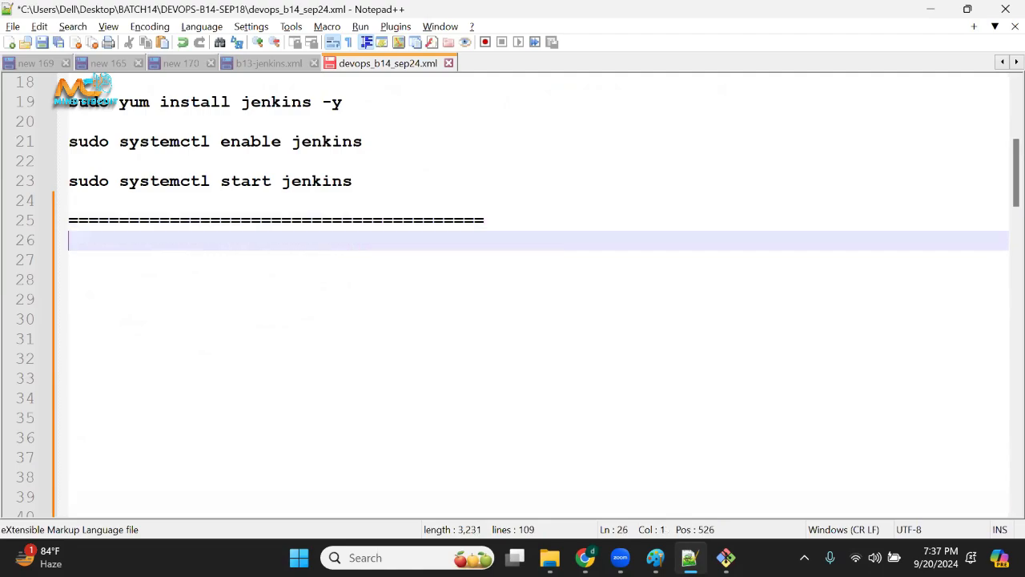
pyautogui.press('Return')
pyautogui.press('Return')
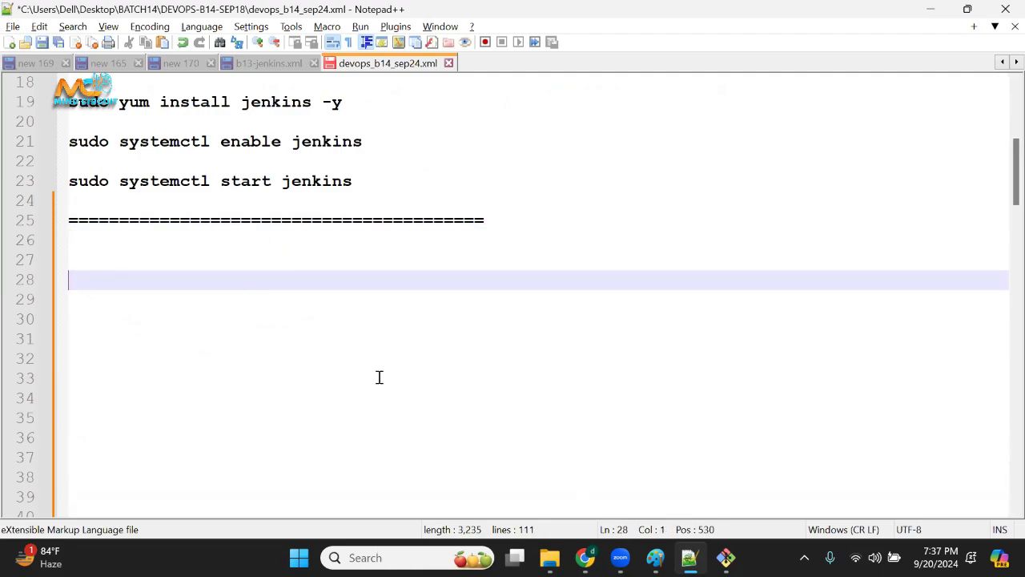
# Cut the sudo su -, hostname and hostnamectl set-hostname jenkins lines from the end of the notes.
pyautogui.scroll(-20, 380, 378)
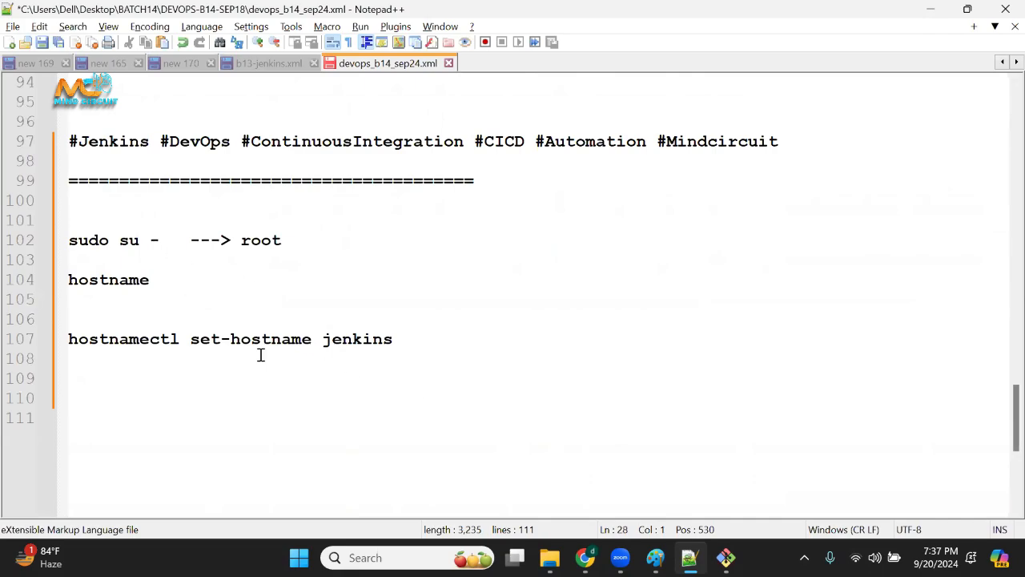
pyautogui.moveTo(446, 340); pyautogui.dragTo(9, 231)
pyautogui.hotkey('ctrl', 'c')
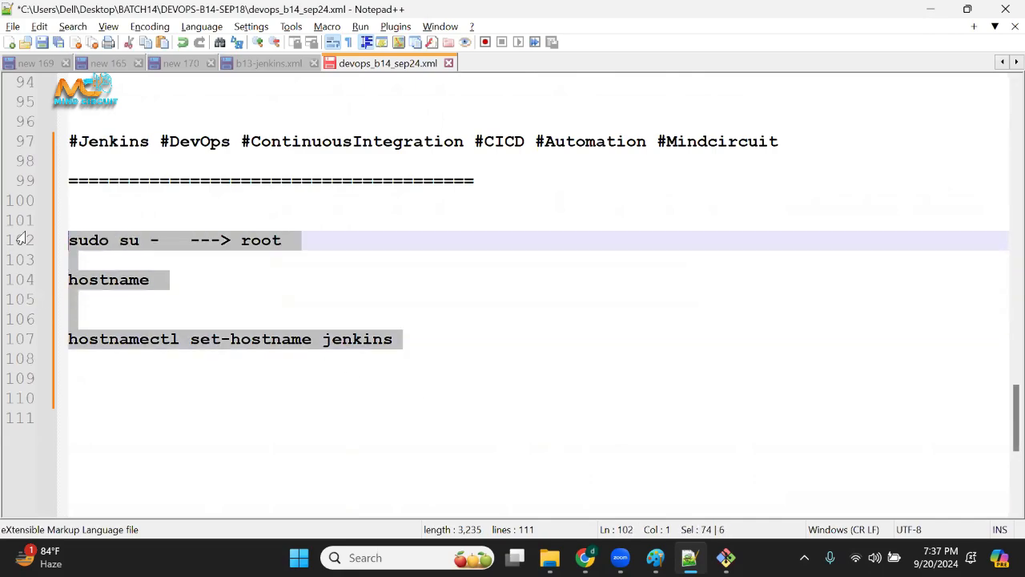
pyautogui.press('Delete')
# Add the heading "date: 20 sep 24:" directly under the new separator line below the installation commands.
pyautogui.moveTo(1004, 427); pyautogui.dragTo(1000, 165)
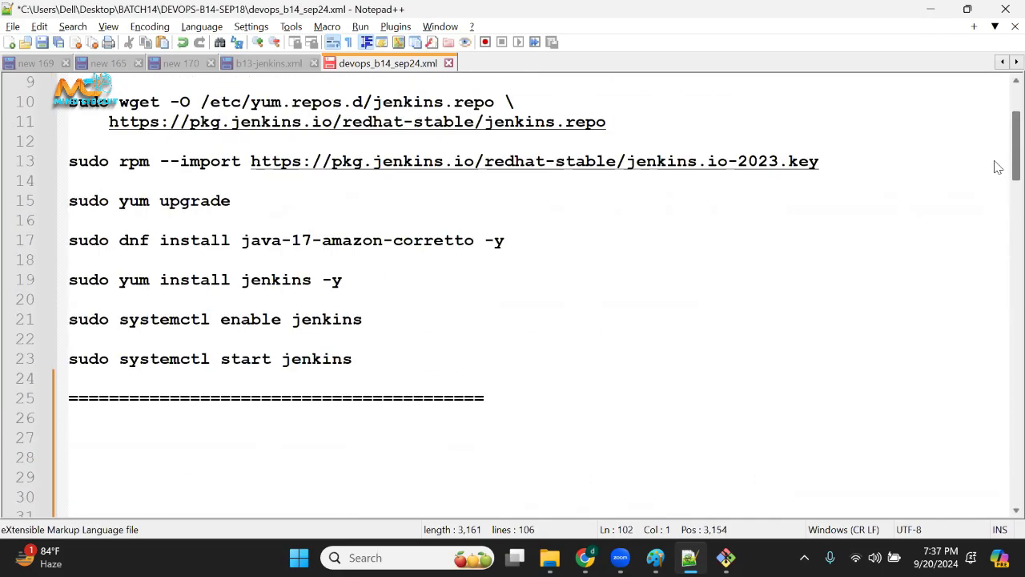
pyautogui.scroll(-3, 223, 370)
pyautogui.click(165, 245)
pyautogui.write('date')
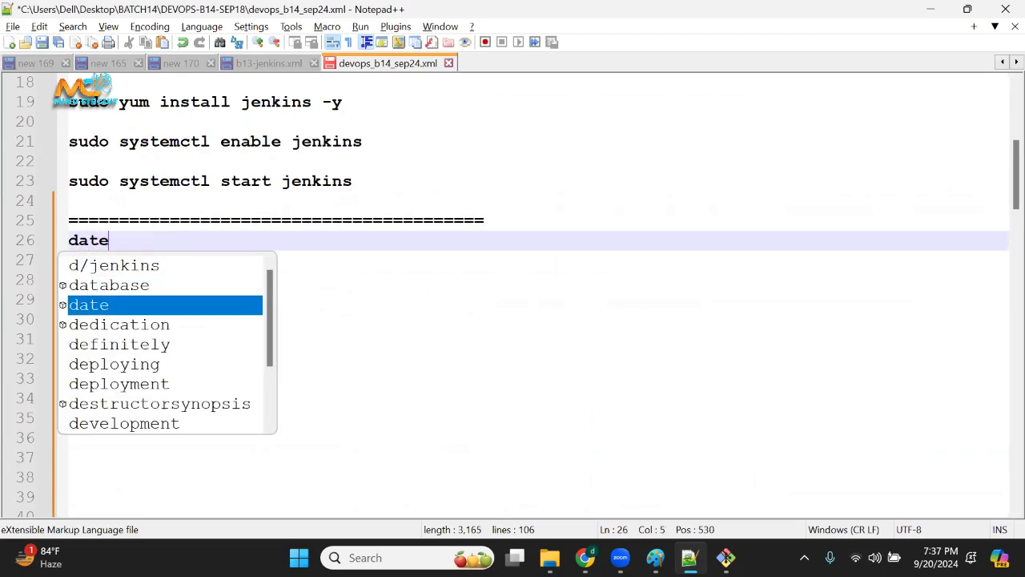
pyautogui.write(': 20 ')
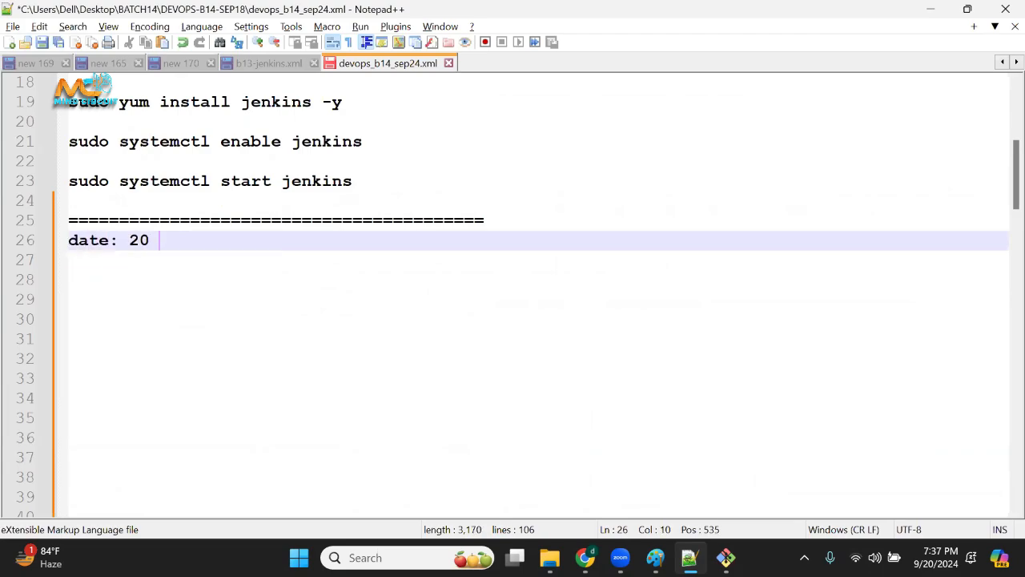
pyautogui.write('sep 24:')
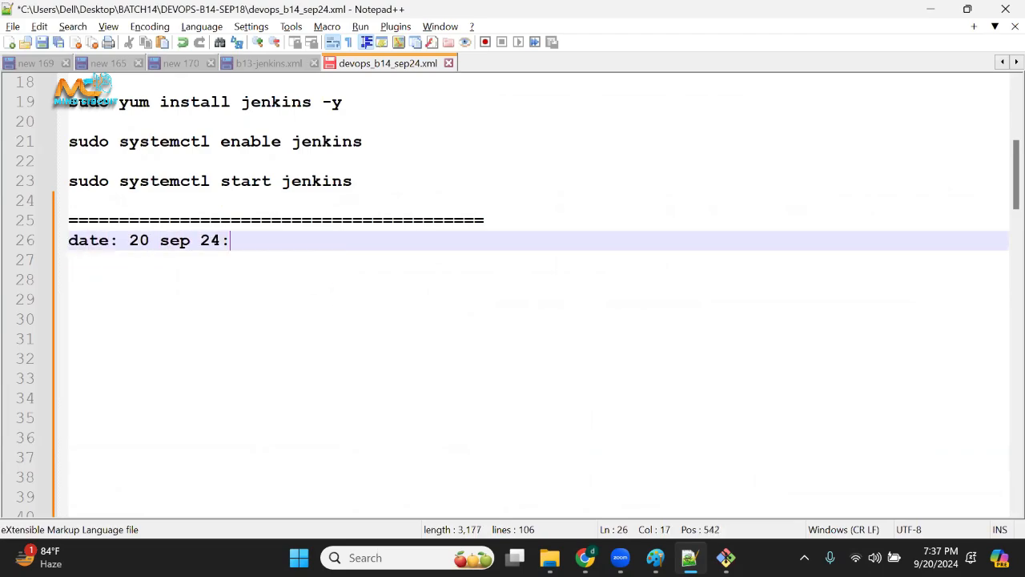
# Paste the sudo su - and hostname commands under the date heading and remove the two blank lines before hostnamectl.
pyautogui.press('Return')
pyautogui.press('Return')
pyautogui.hotkey('ctrl', 'v')
pyautogui.click(147, 344)
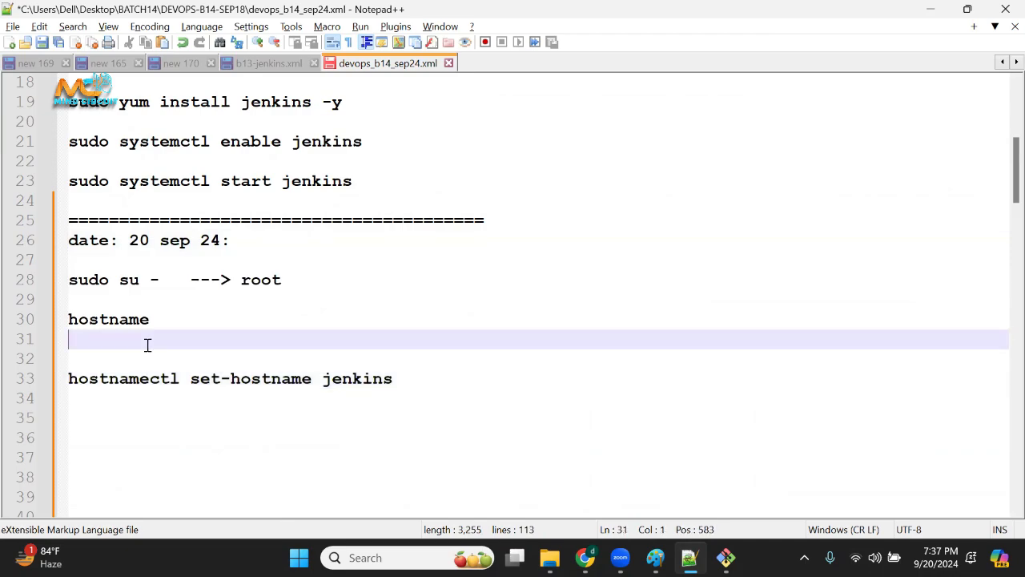
pyautogui.press('Delete')
pyautogui.press('Delete')
# Add a second separator line of equals signs below the hostnamectl set-hostname jenkins command.
pyautogui.click(487, 339)
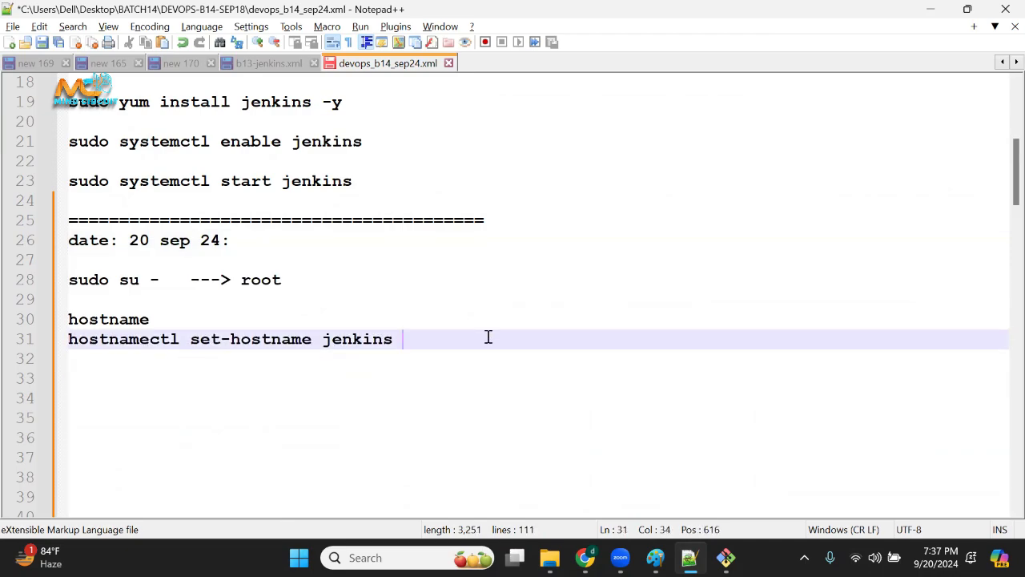
pyautogui.press('Return')
pyautogui.press('Return')
pyautogui.write('=============================')
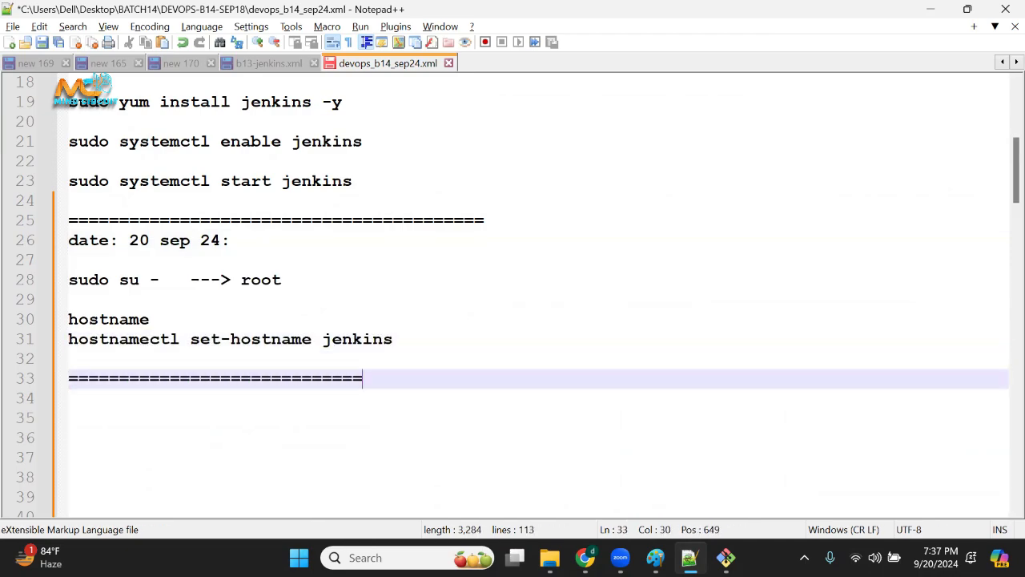
pyautogui.press('Return')
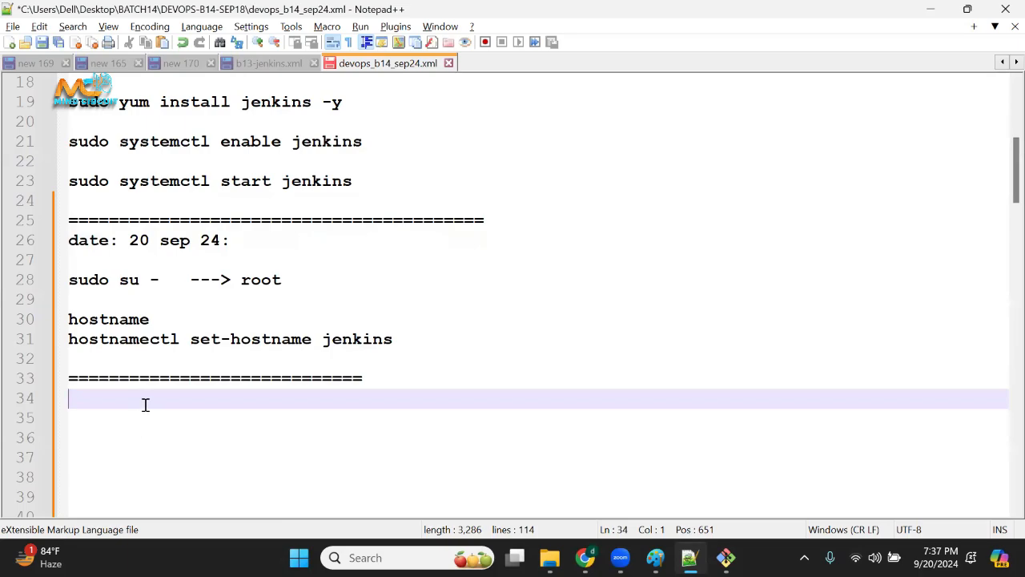
# Add the command systemctl status jenkins to the notes, one blank line below the second separator.
pyautogui.press('Return')
pyautogui.write('systemctl')
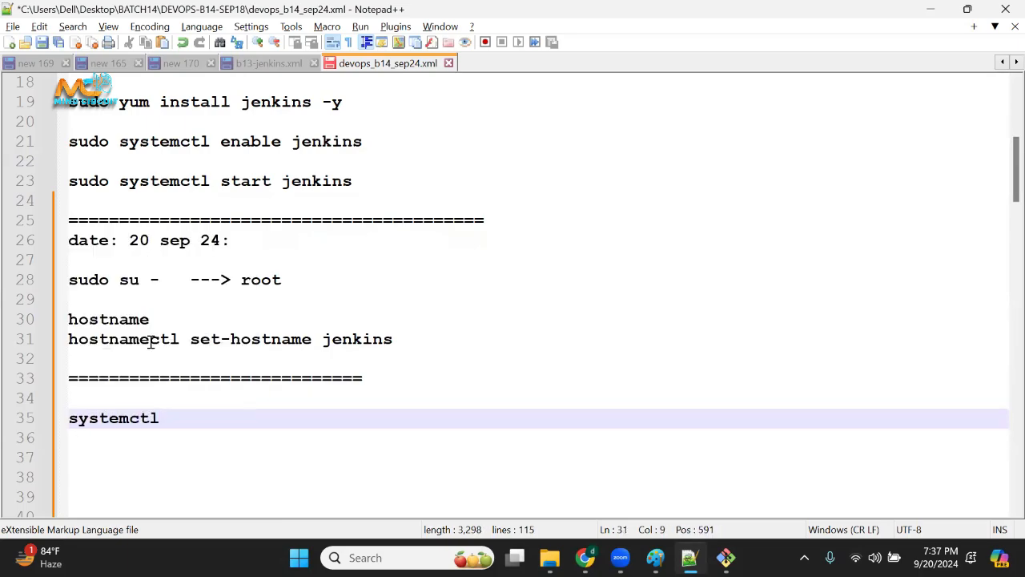
pyautogui.moveTo(149, 340); pyautogui.dragTo(18, 336)
pyautogui.click(137, 418)
pyautogui.moveTo(133, 416); pyautogui.dragTo(49, 418)
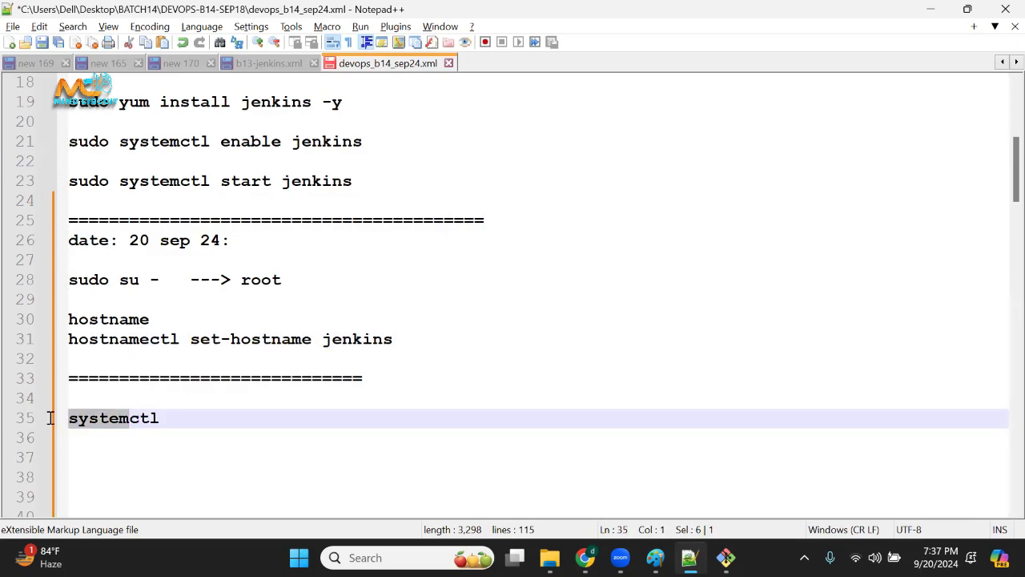
pyautogui.click(127, 432)
pyautogui.moveTo(169, 416); pyautogui.dragTo(39, 417)
pyautogui.click(241, 427)
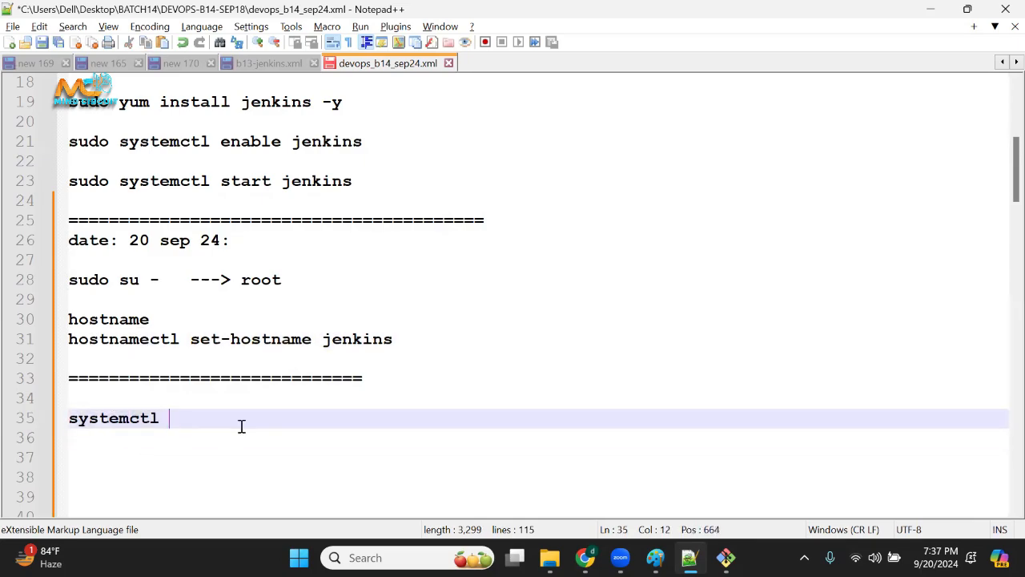
pyautogui.write('status jenkins')
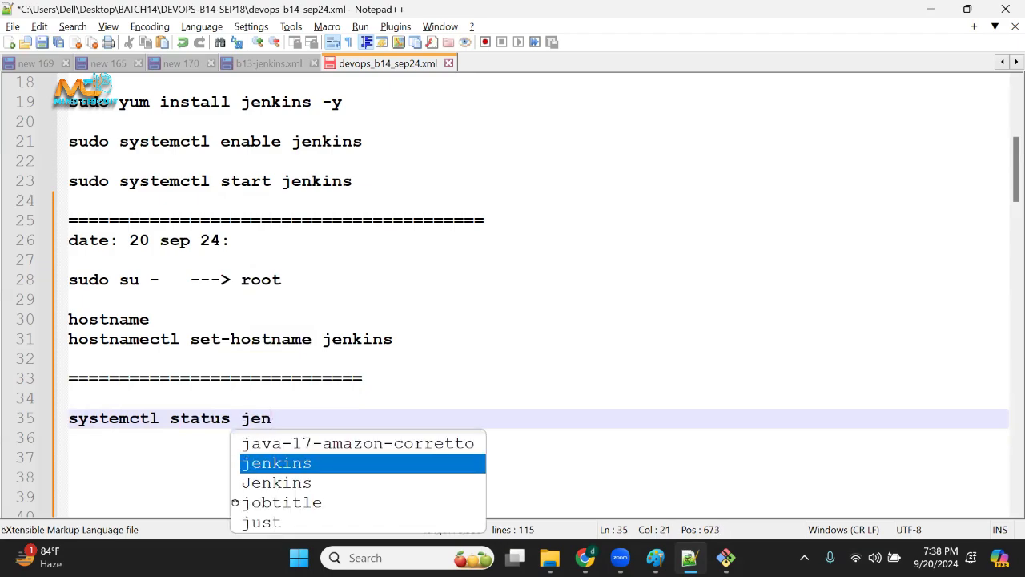
# Examine each word of the systemctl status jenkins command and compare it with the sudo systemctl start jenkins line.
pyautogui.doubleClick(155, 416)
pyautogui.doubleClick(206, 420)
pyautogui.doubleClick(304, 418)
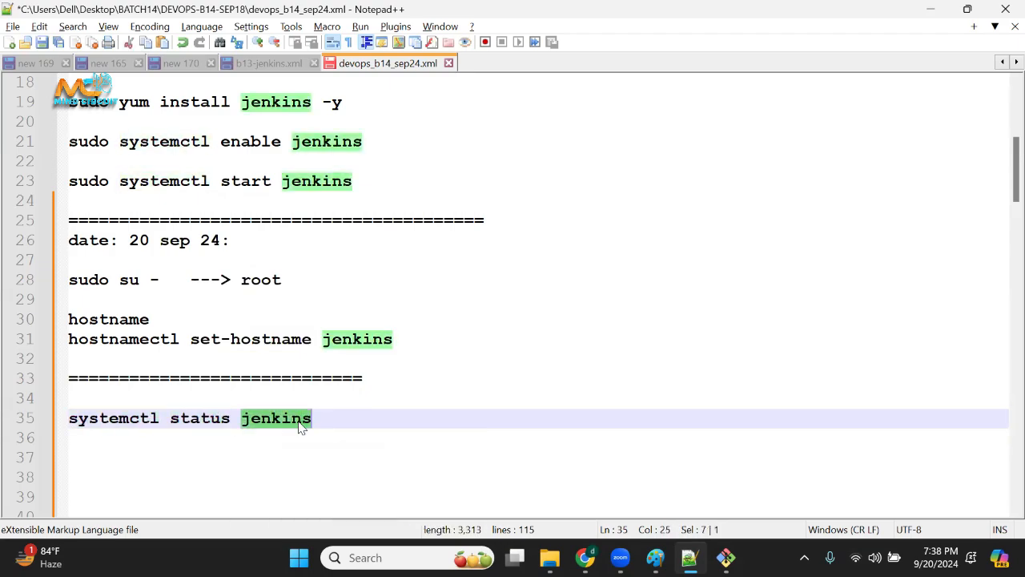
pyautogui.click(382, 460)
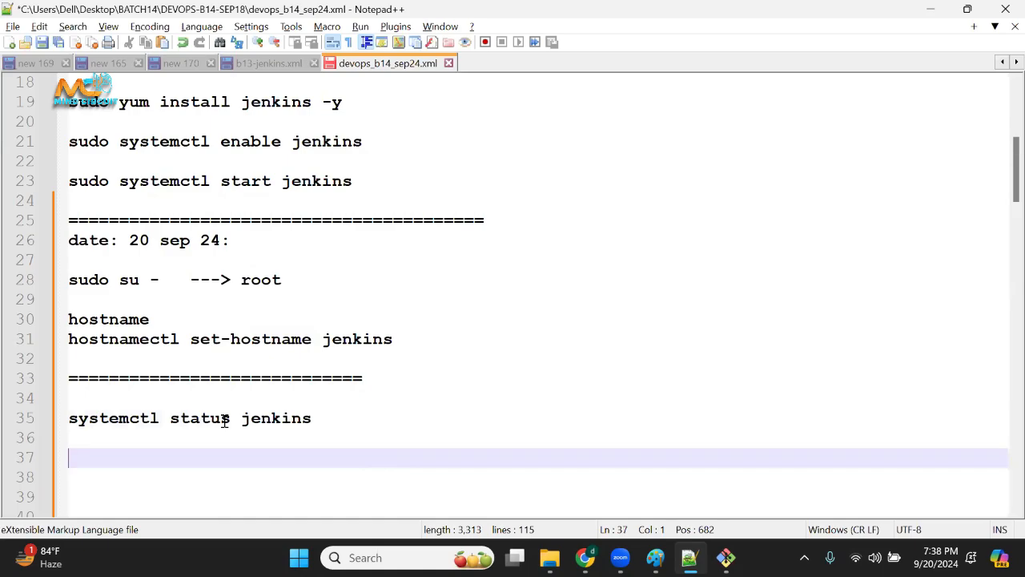
pyautogui.doubleClick(163, 181)
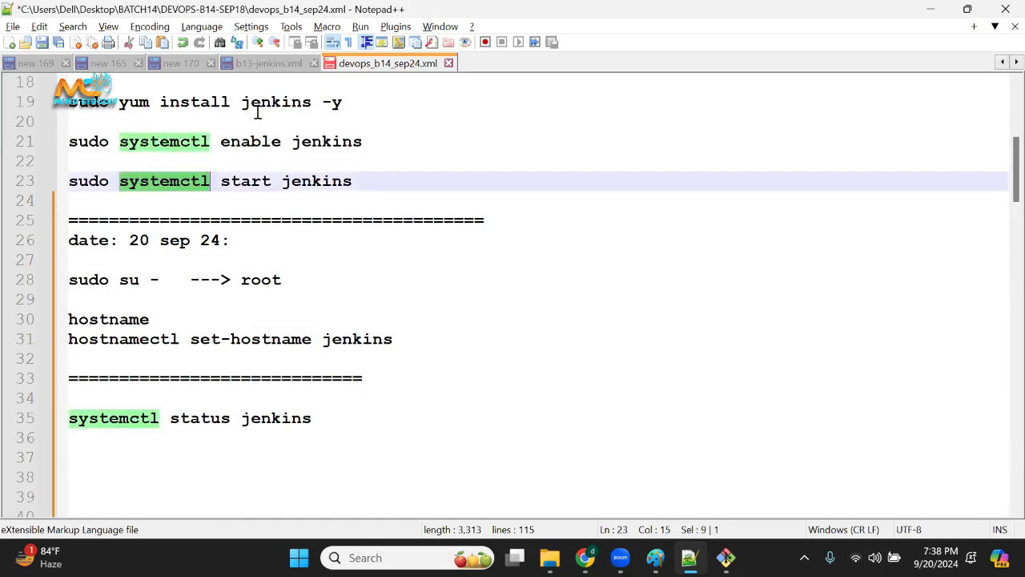
pyautogui.doubleClick(256, 184)
pyautogui.doubleClick(336, 182)
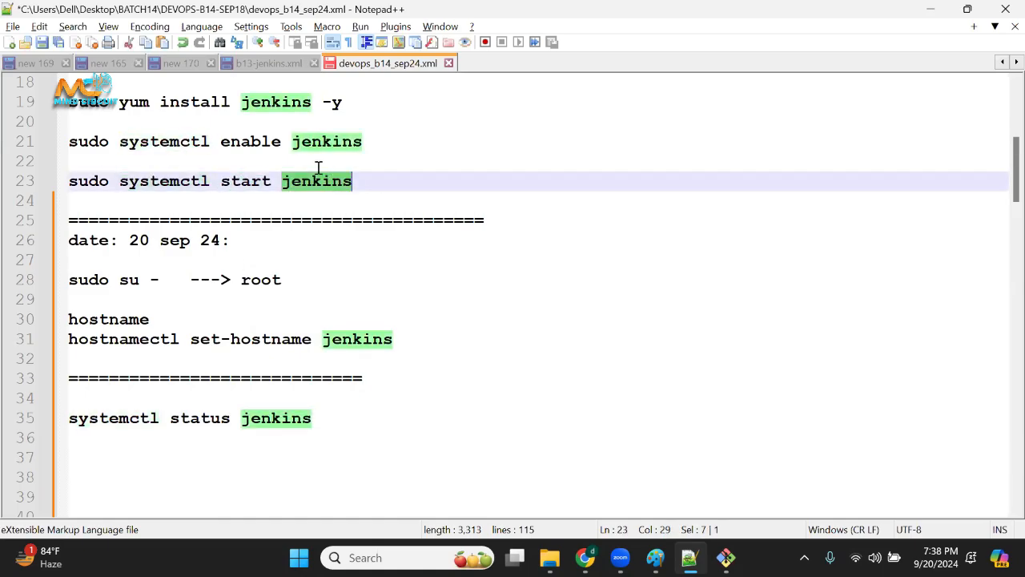
pyautogui.moveTo(165, 193); pyautogui.dragTo(295, 180)
# Run systemctl status jenkins from the notes in the Git Bash terminal and check the service's active state, running time and main PID.
pyautogui.moveTo(318, 417); pyautogui.dragTo(62, 425)
pyautogui.hotkey('ctrl', 'c')
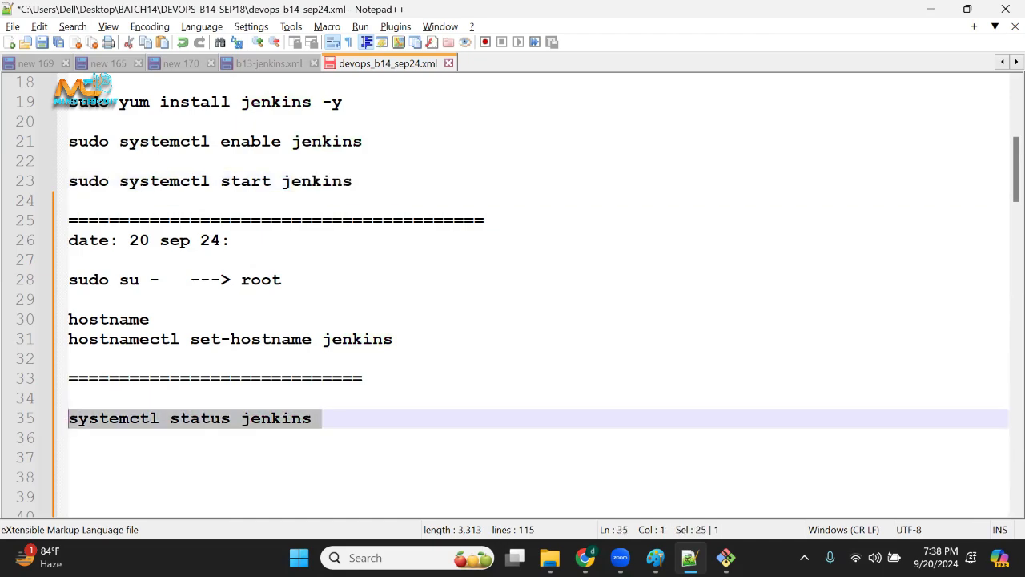
pyautogui.hotkey('alt', 'Tab')
pyautogui.rightClick(423, 419)
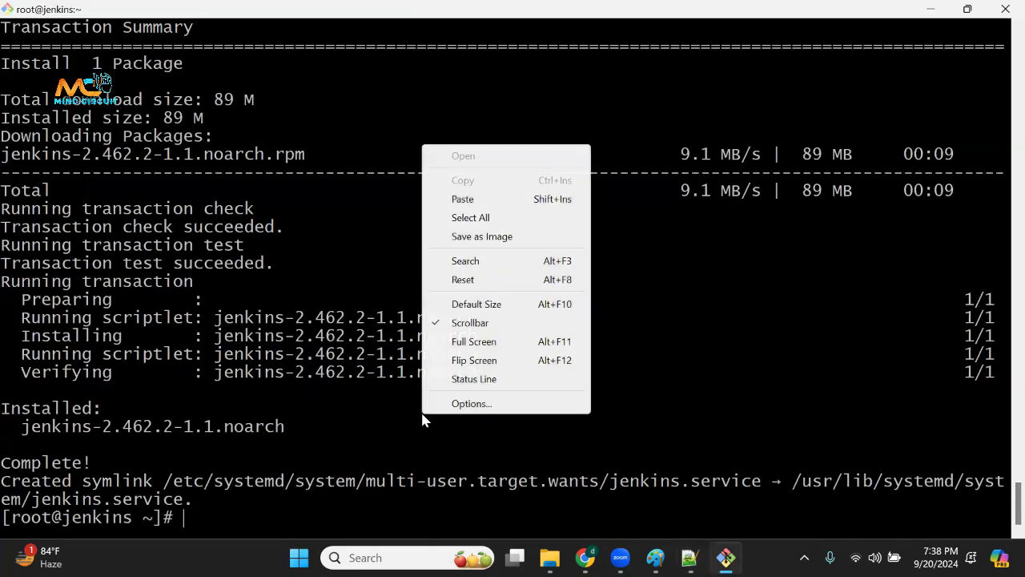
pyautogui.click(476, 203)
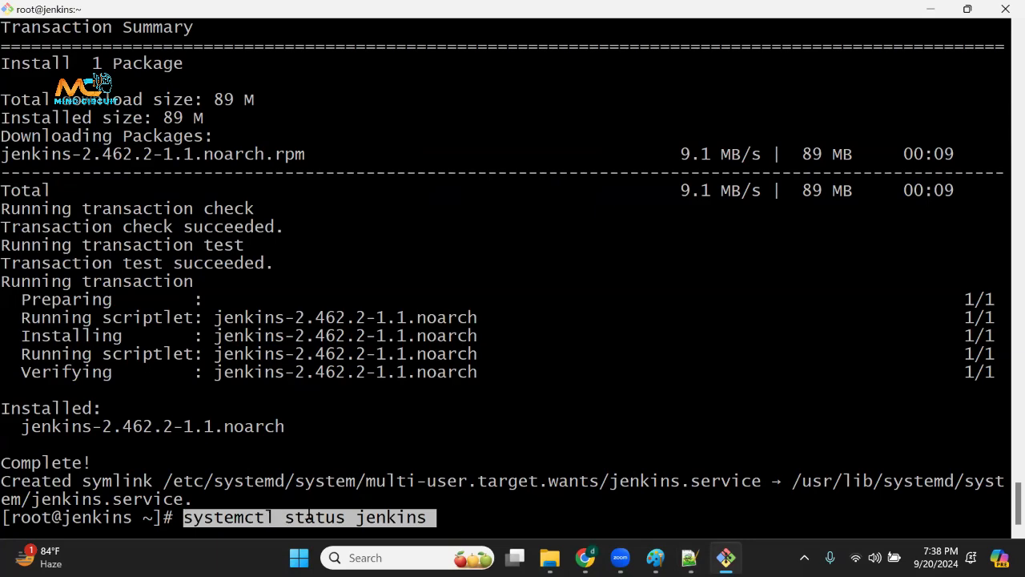
pyautogui.press('Return')
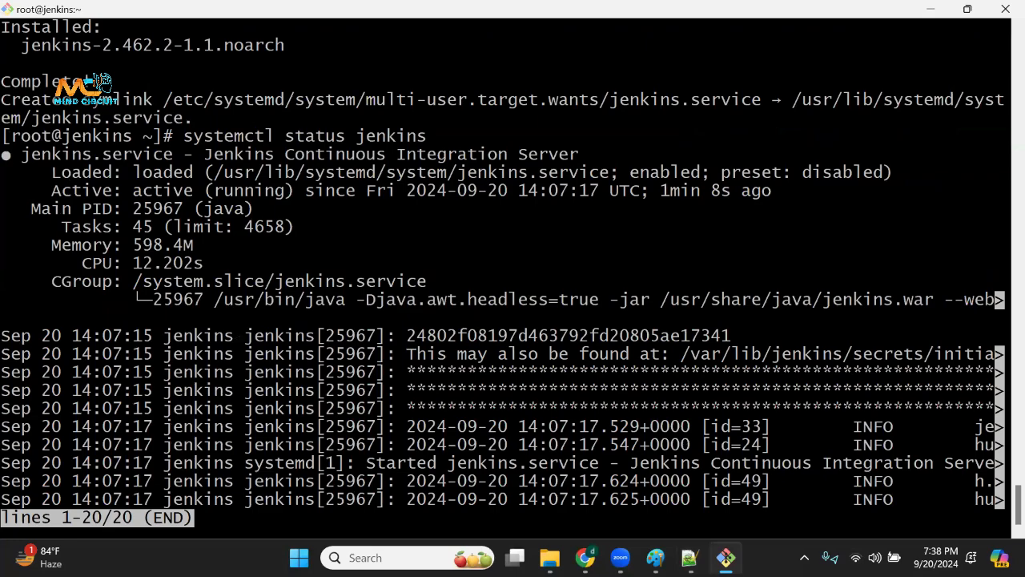
pyautogui.moveTo(41, 190); pyautogui.dragTo(346, 191)
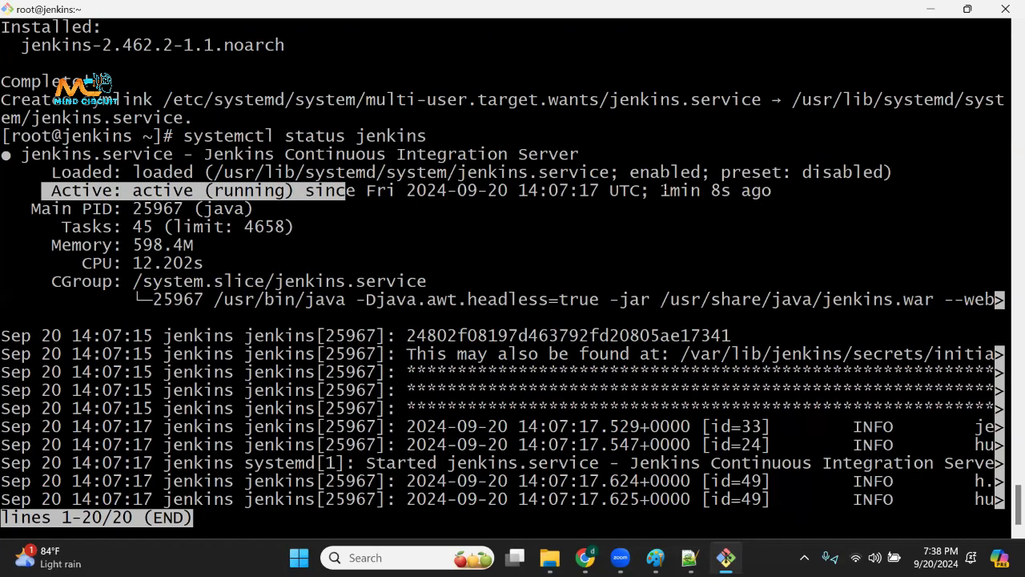
pyautogui.moveTo(661, 191); pyautogui.dragTo(758, 193)
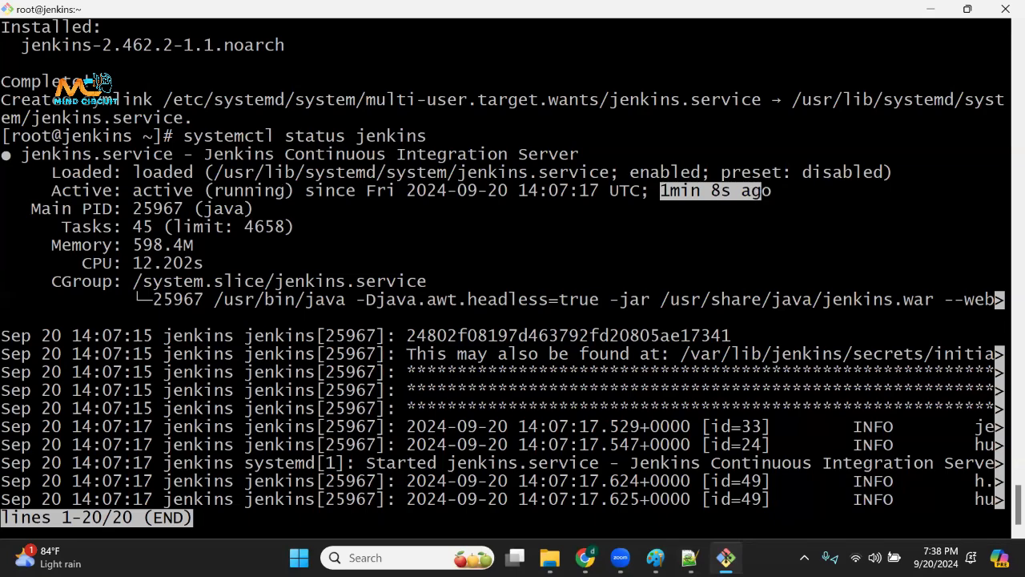
pyautogui.click(107, 209)
pyautogui.moveTo(133, 210); pyautogui.dragTo(191, 209)
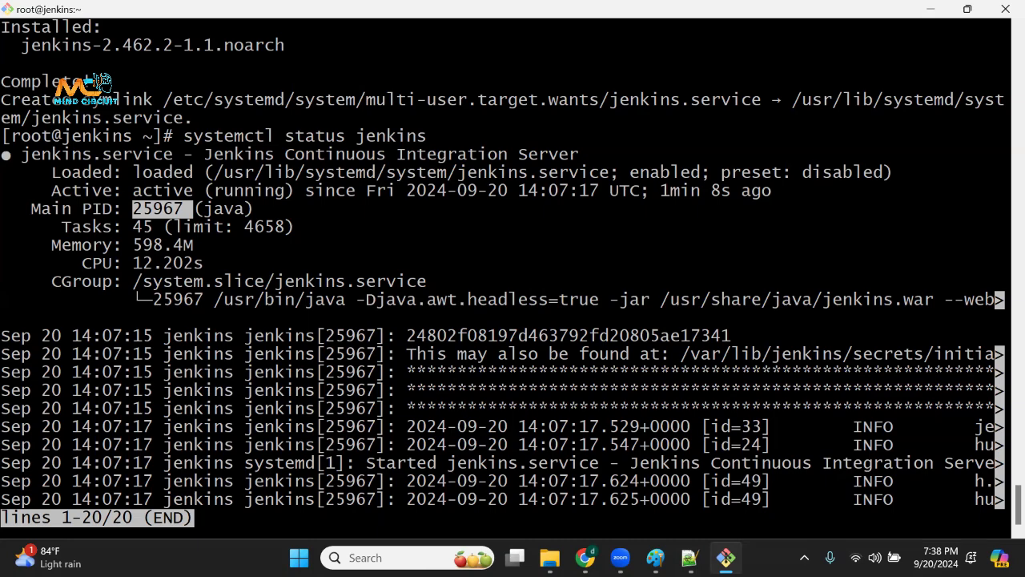
# Switch to Chrome and copy the instance's public DNS name from the example SSH command on the EC2 connection page.
pyautogui.click(586, 558)
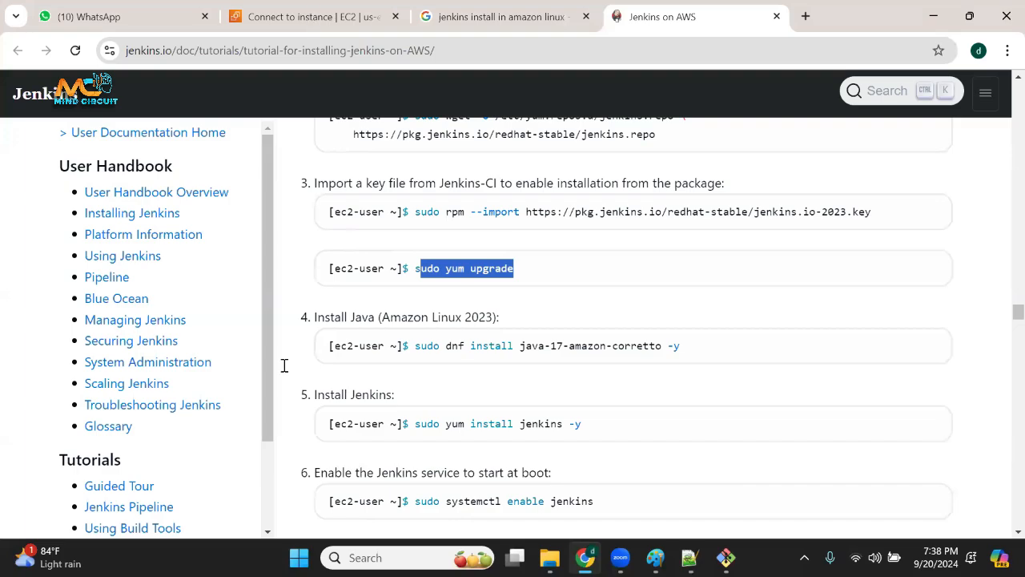
pyautogui.hotkey('ctrl', '2')
pyautogui.moveTo(257, 363); pyautogui.dragTo(513, 362)
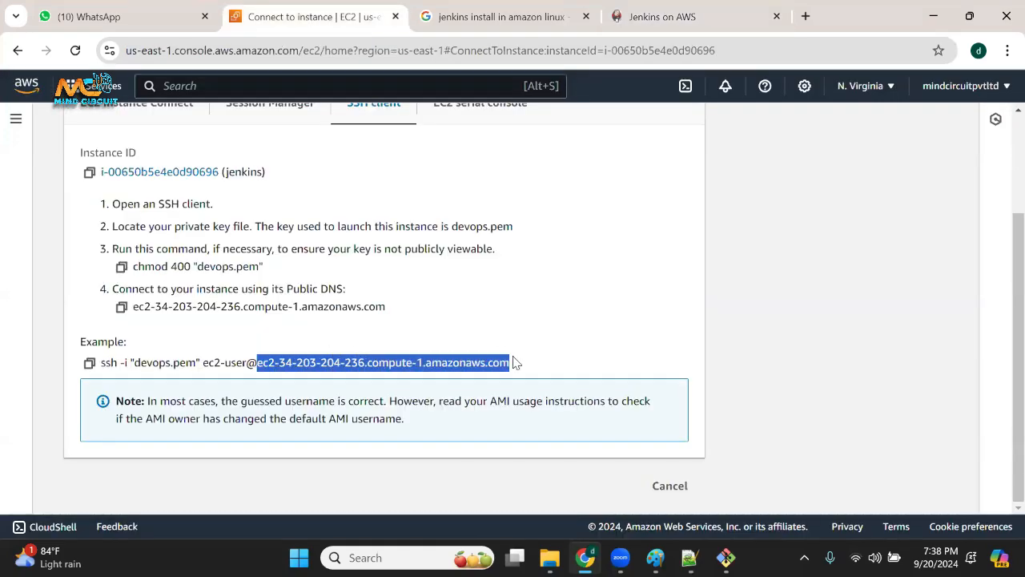
pyautogui.rightClick(483, 364)
pyautogui.click(527, 230)
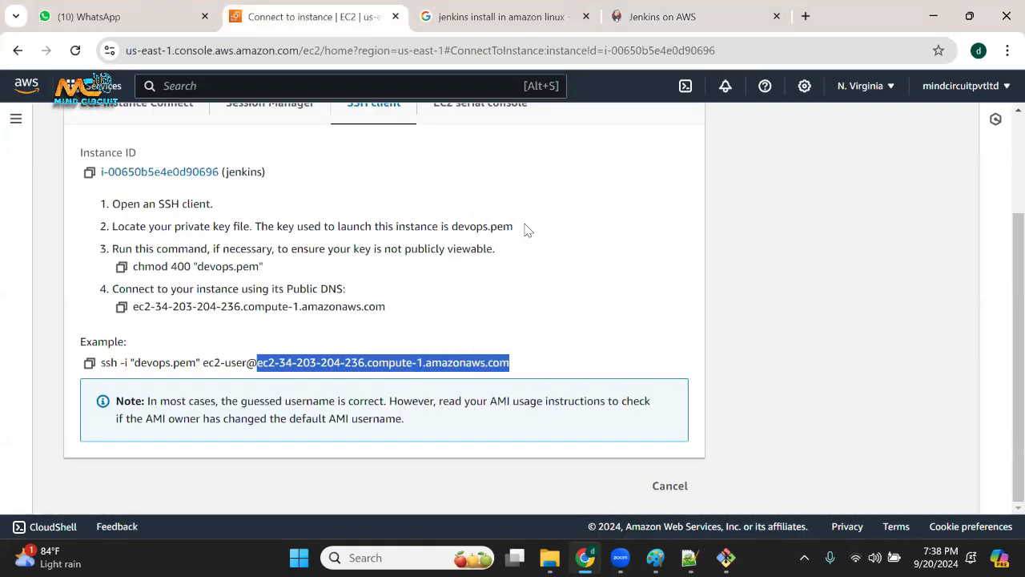
# Close the Jenkins on AWS and Google search tabs, and enter the copied DNS name followed by :8080 as a new tab's address.
pyautogui.click(776, 17)
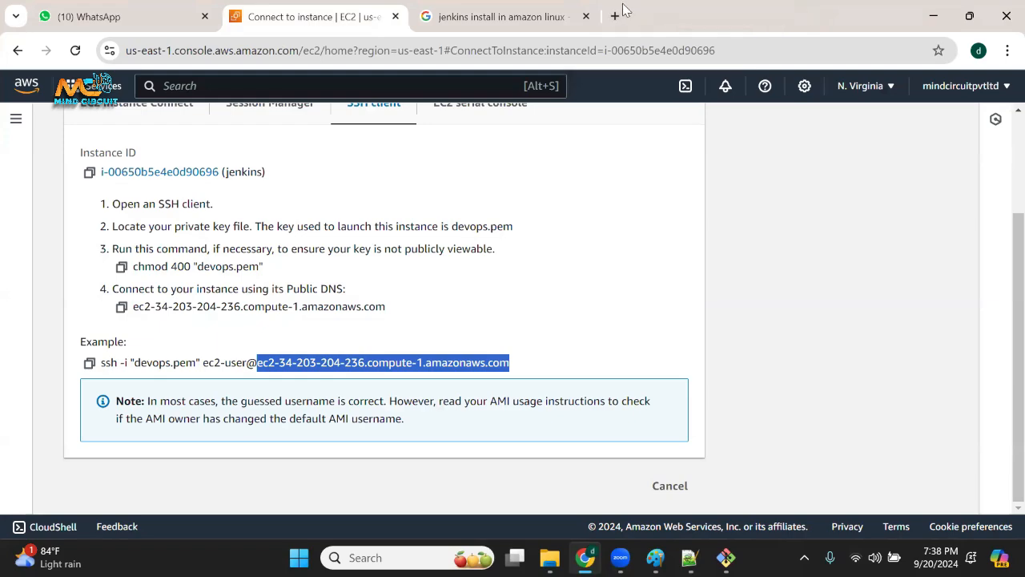
pyautogui.click(586, 17)
pyautogui.click(430, 16)
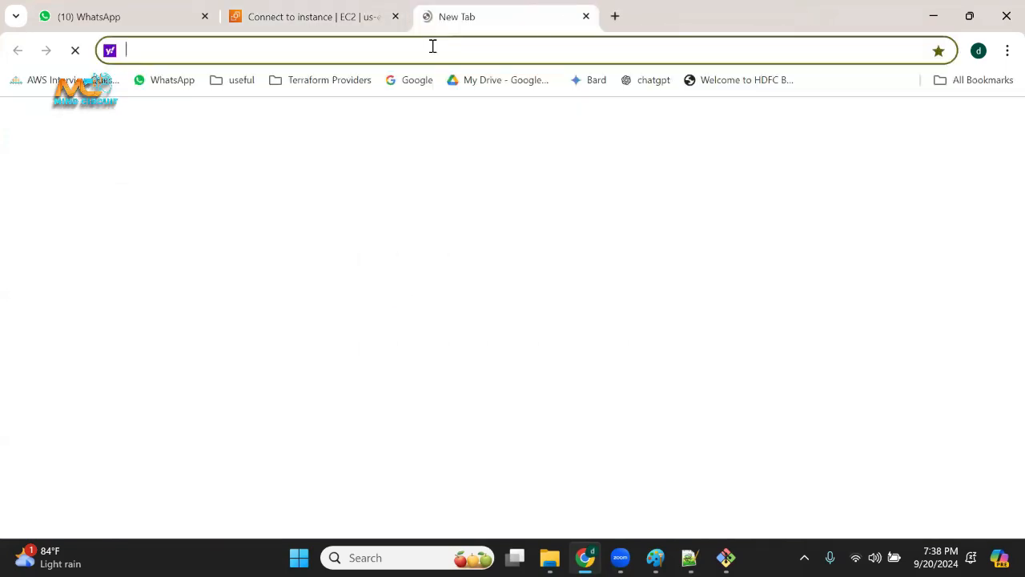
pyautogui.hotkey('ctrl', 'v')
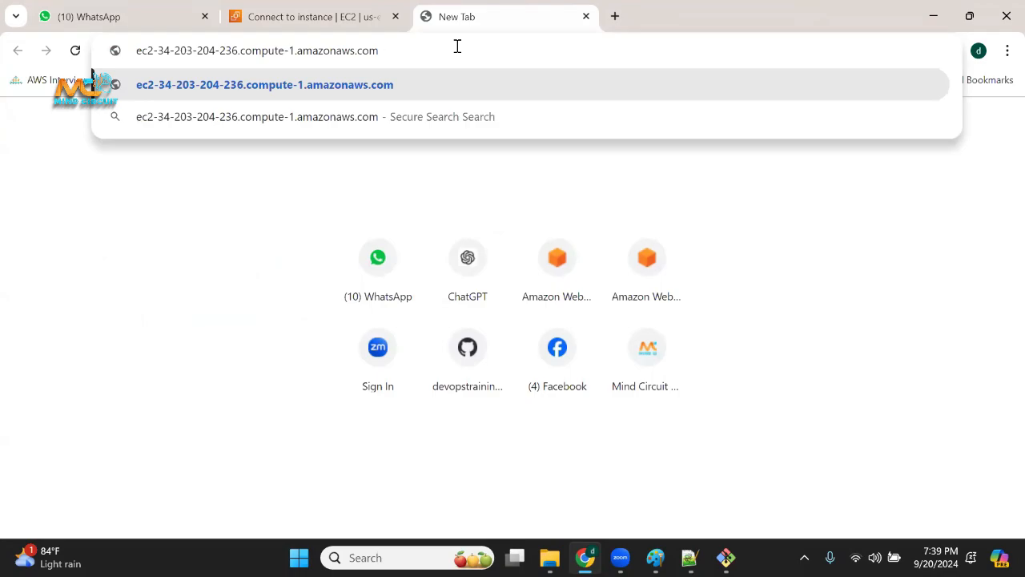
pyautogui.write(':8080')
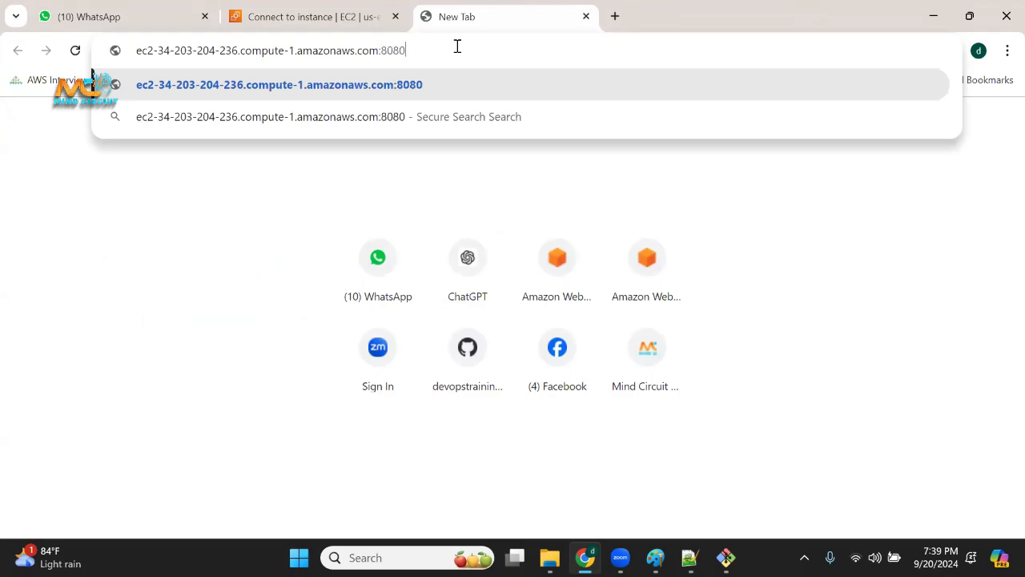
# Review the public DNS name in the example SSH command, and load the instance's address on port 8080.
pyautogui.click(347, 19)
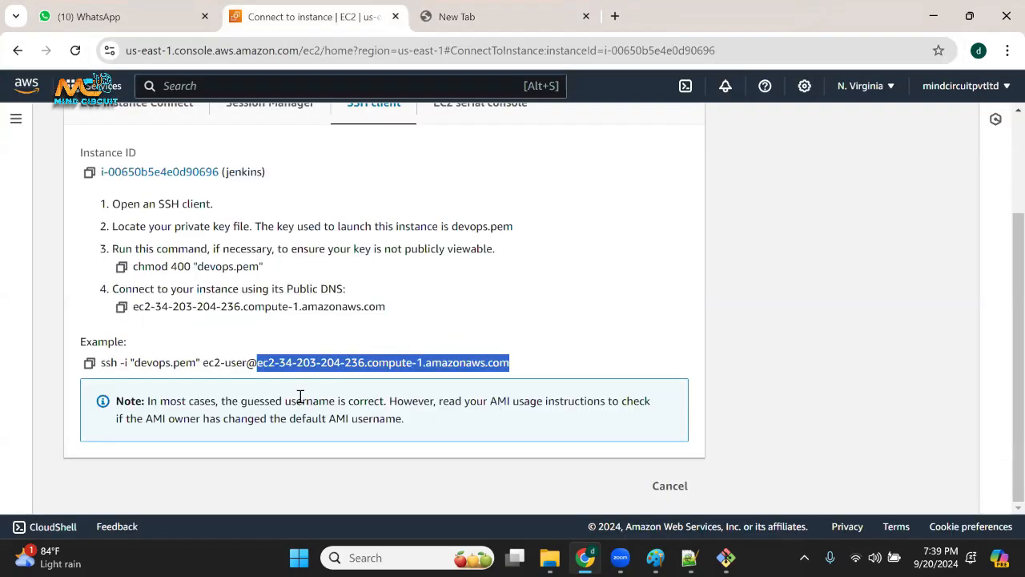
pyautogui.click(272, 364)
pyautogui.moveTo(262, 362); pyautogui.dragTo(498, 363)
pyautogui.click(350, 364)
pyautogui.moveTo(287, 362); pyautogui.dragTo(481, 363)
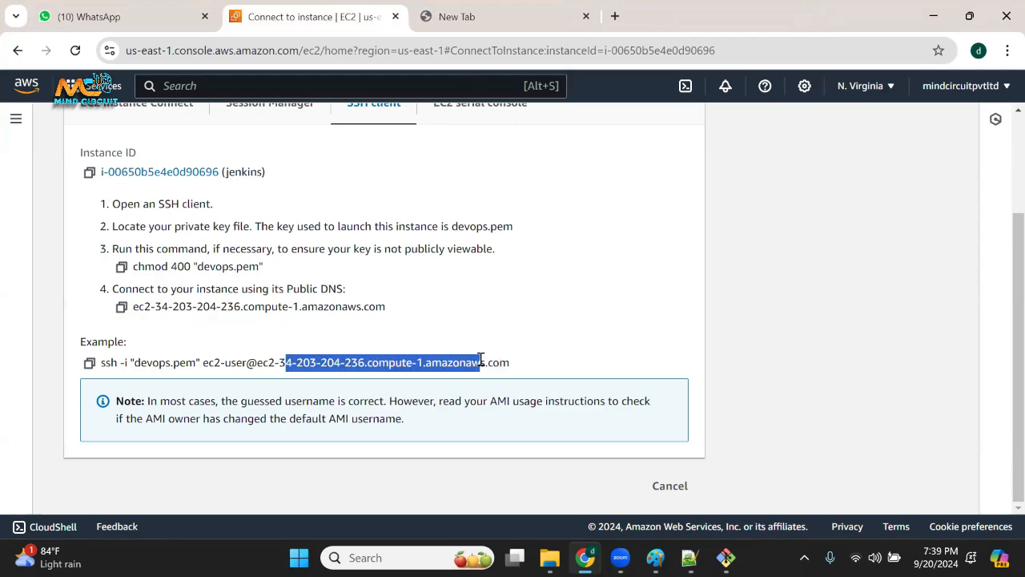
pyautogui.click(477, 16)
pyautogui.moveTo(369, 54); pyautogui.dragTo(435, 55)
pyautogui.click(435, 55)
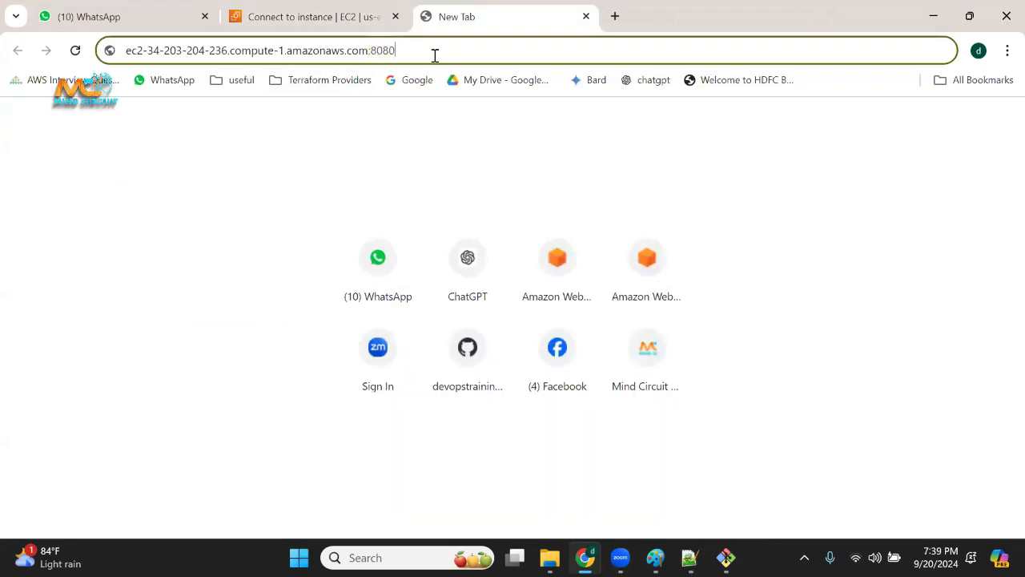
pyautogui.press('Return')
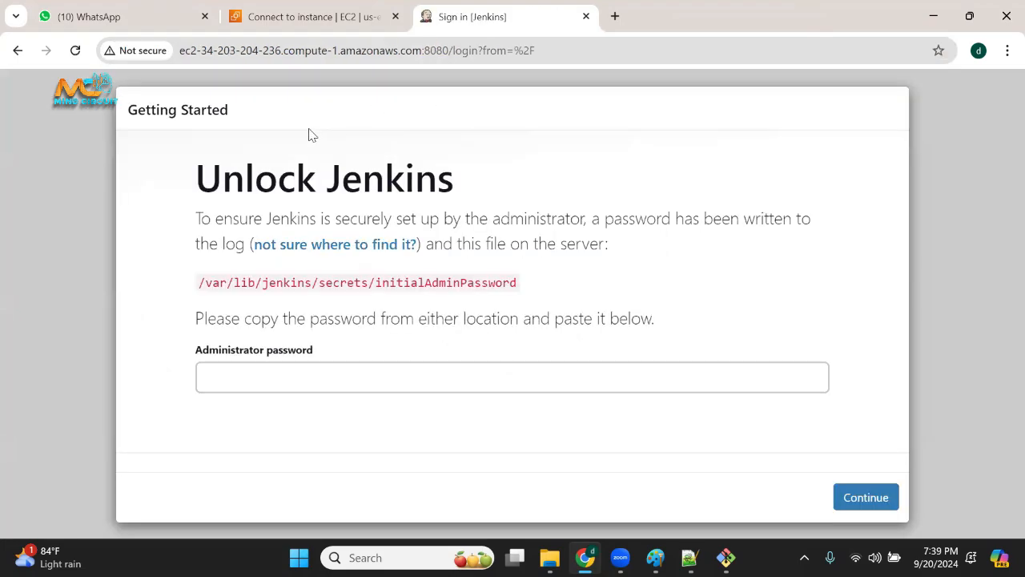
# Examine the Unlock Jenkins heading and the server file path given for the initial administrator password.
pyautogui.moveTo(214, 179); pyautogui.dragTo(450, 184)
pyautogui.click(330, 208)
pyautogui.moveTo(210, 180); pyautogui.dragTo(418, 189)
pyautogui.click(393, 210)
pyautogui.moveTo(519, 286)
pyautogui.mouseDown()
pyautogui.moveTo(194, 289)
pyautogui.moveTo(526, 287)
pyautogui.mouseUp()
pyautogui.click(320, 298)
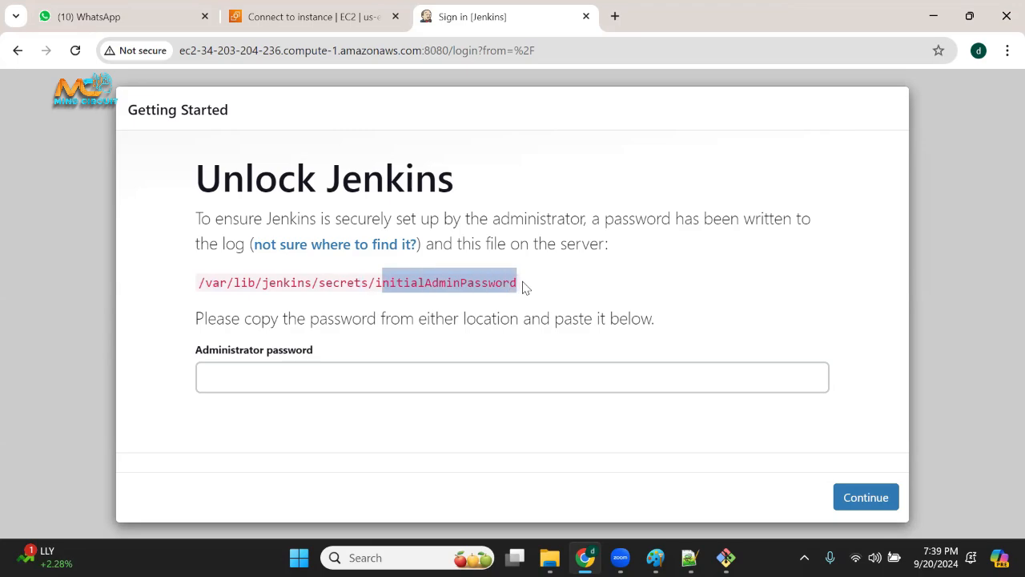
# Locate the initial administrator password and its file path in the Jenkins service log in the Git Bash terminal.
pyautogui.click(726, 557)
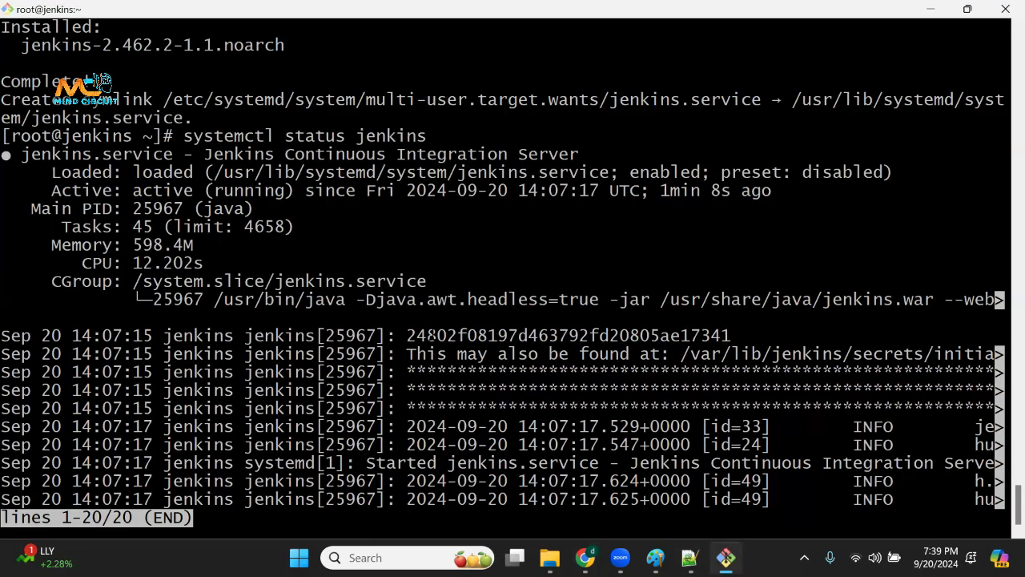
pyautogui.moveTo(414, 336); pyautogui.dragTo(721, 337)
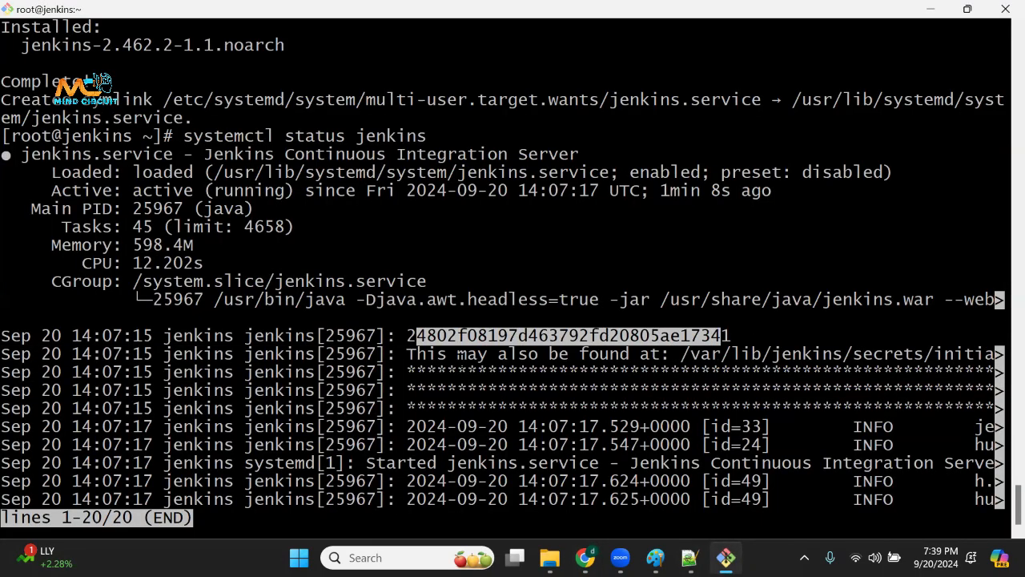
pyautogui.moveTo(402, 337); pyautogui.dragTo(733, 334)
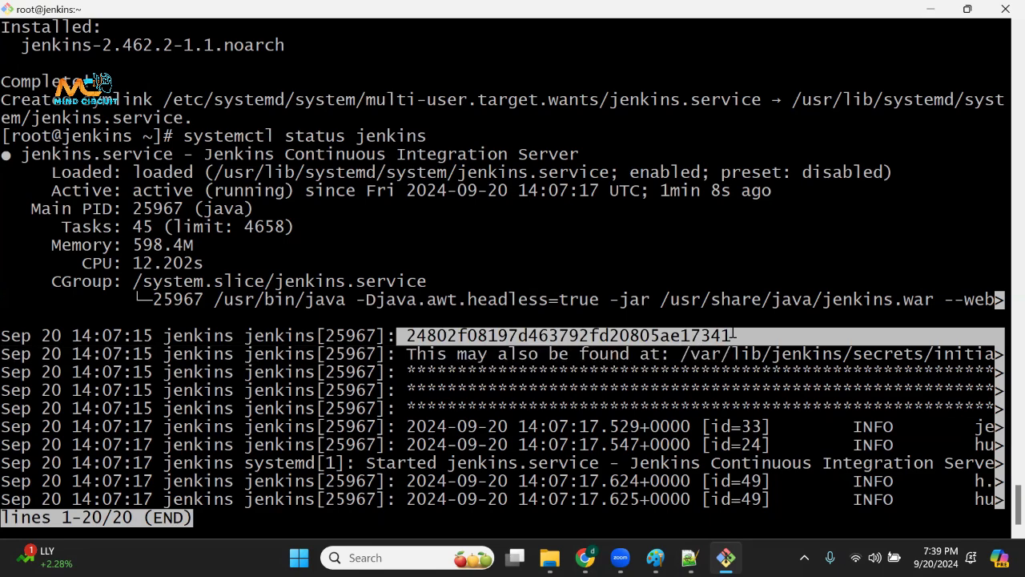
pyautogui.hotkey('ctrl', 'c')
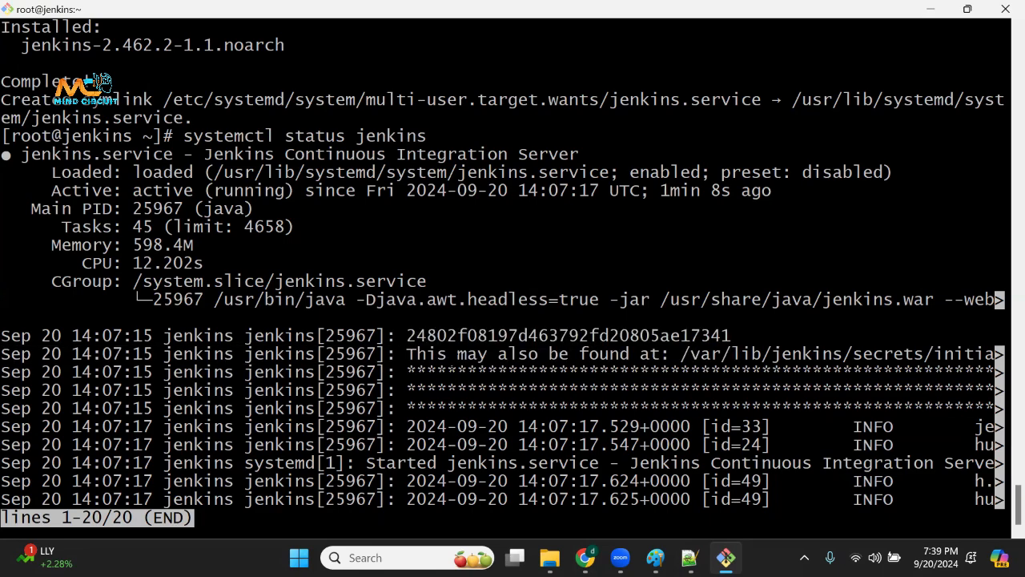
pyautogui.moveTo(487, 355); pyautogui.dragTo(1000, 353)
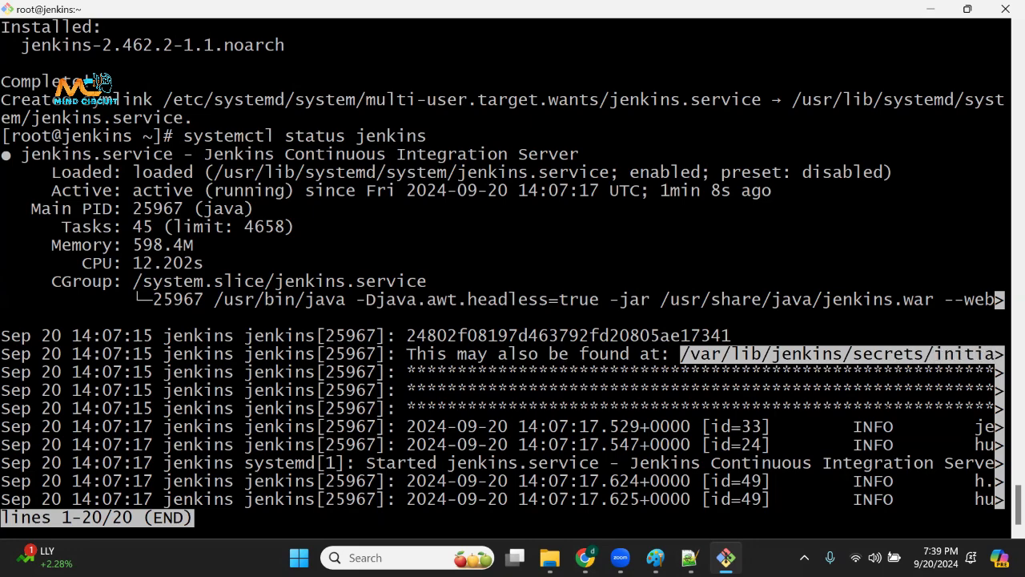
# Start a cat command on a new line below systemctl status jenkins in the Notepad++ class notes.
pyautogui.click(586, 558)
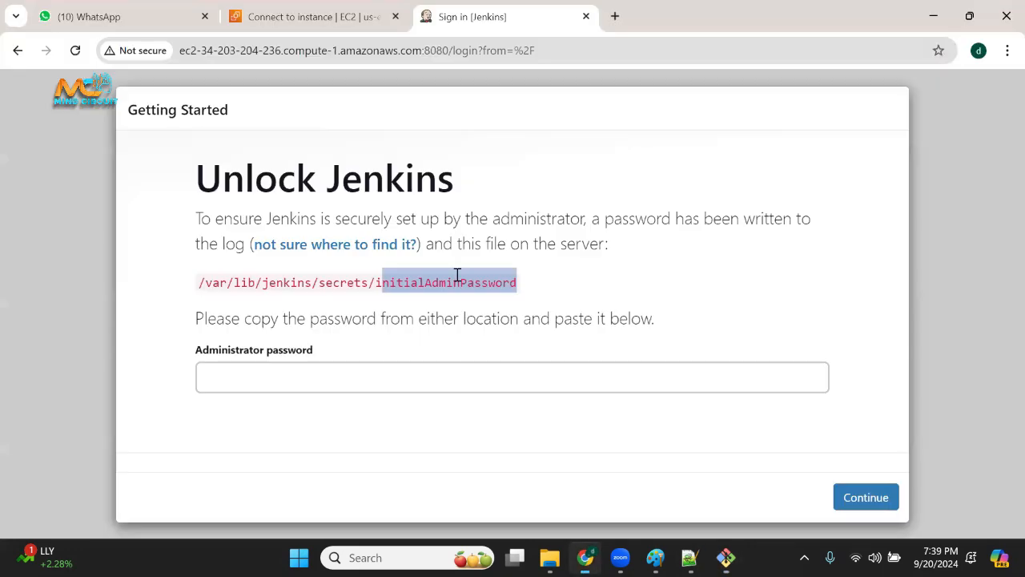
pyautogui.moveTo(457, 274); pyautogui.dragTo(549, 277)
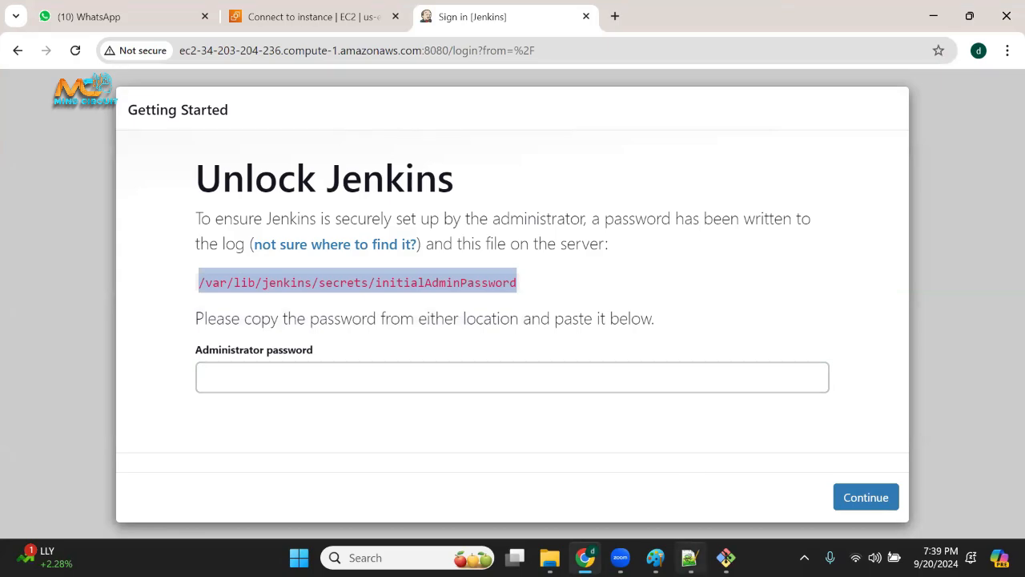
pyautogui.click(689, 558)
pyautogui.scroll(-1, 338, 412)
pyautogui.click(332, 377)
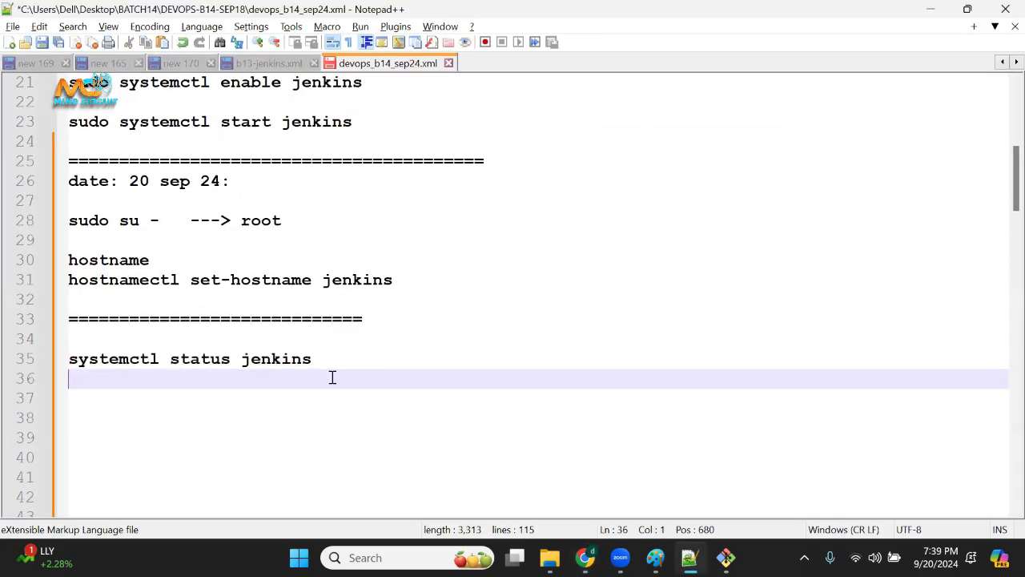
pyautogui.press('Return')
pyautogui.write('cat')
# Copy the path /var/lib/jenkins/secrets/initialAdminPassword from the Unlock Jenkins page and append it to the cat command in the Notepad++ notes.
pyautogui.hotkey('alt', 'Tab')
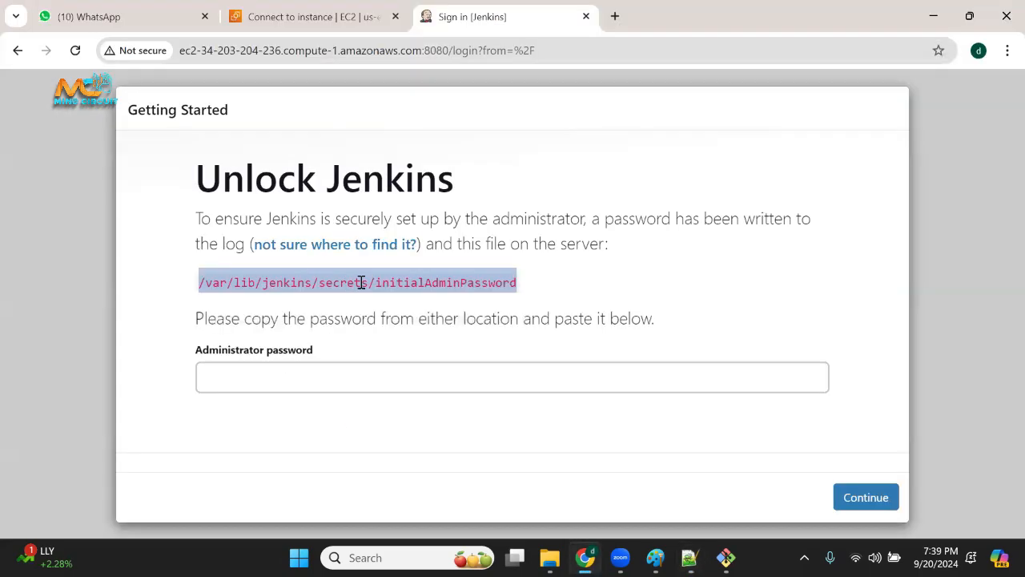
pyautogui.click(522, 303)
pyautogui.moveTo(523, 283); pyautogui.dragTo(199, 282)
pyautogui.hotkey('alt', 'Tab')
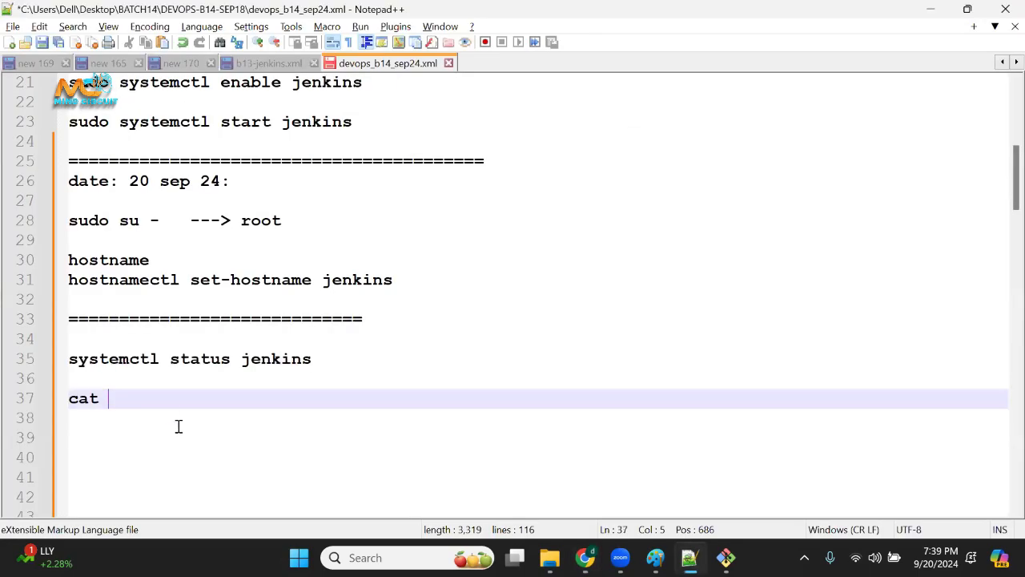
pyautogui.rightClick(174, 408)
pyautogui.click(142, 393)
pyautogui.rightClick(152, 397)
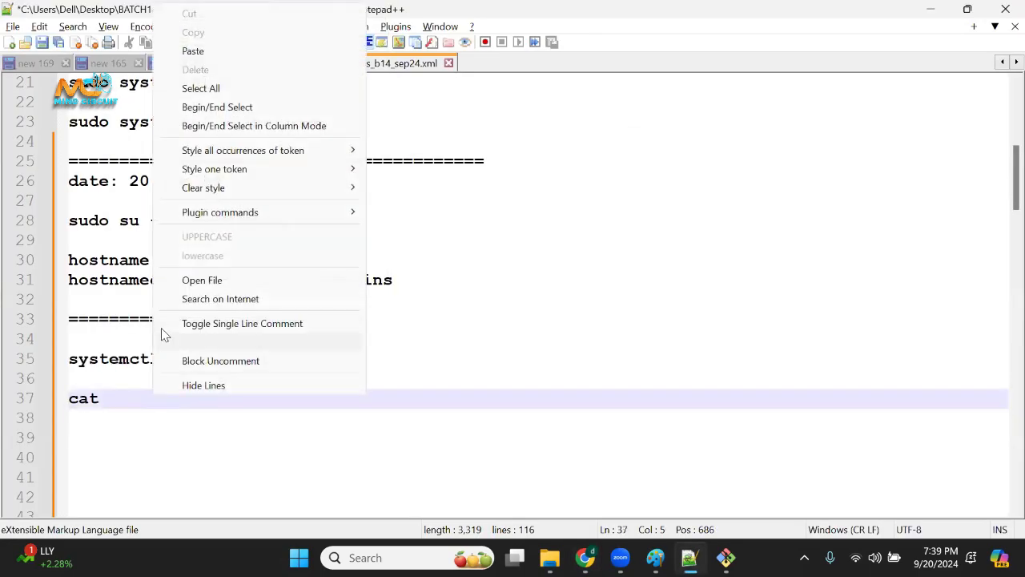
pyautogui.click(204, 50)
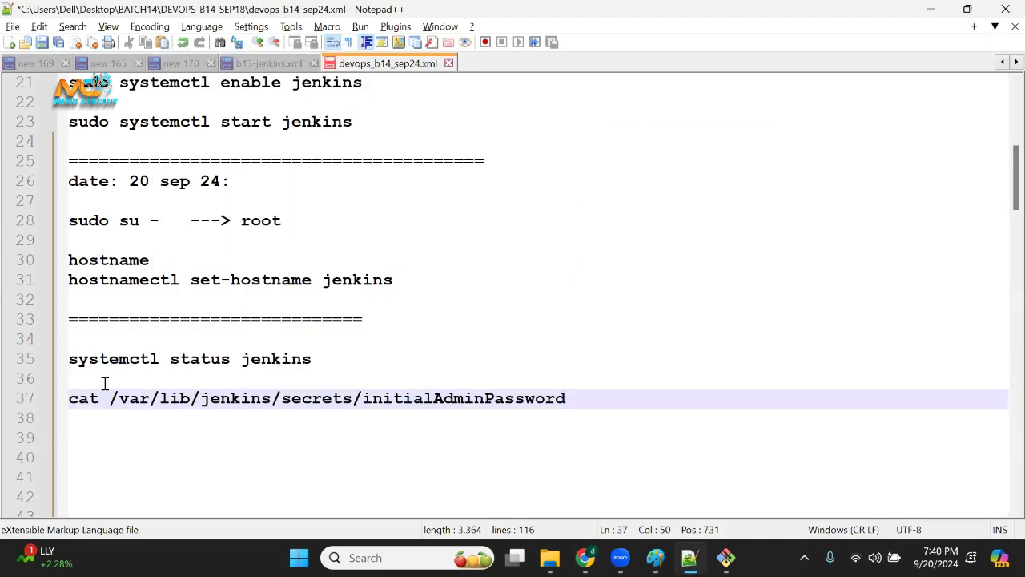
# Review the noted cat command and its file path, and compare them with the password line in the Git Bash service log.
pyautogui.moveTo(106, 397); pyautogui.dragTo(56, 395)
pyautogui.moveTo(568, 397); pyautogui.dragTo(399, 389)
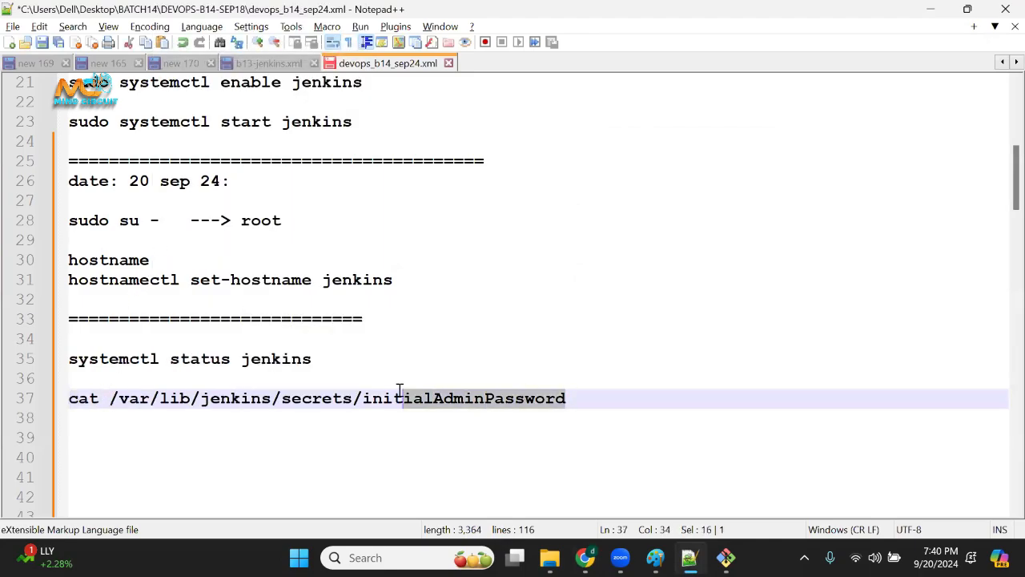
pyautogui.hotkey('alt', 'Tab')
pyautogui.hotkey('alt', 'Tab')
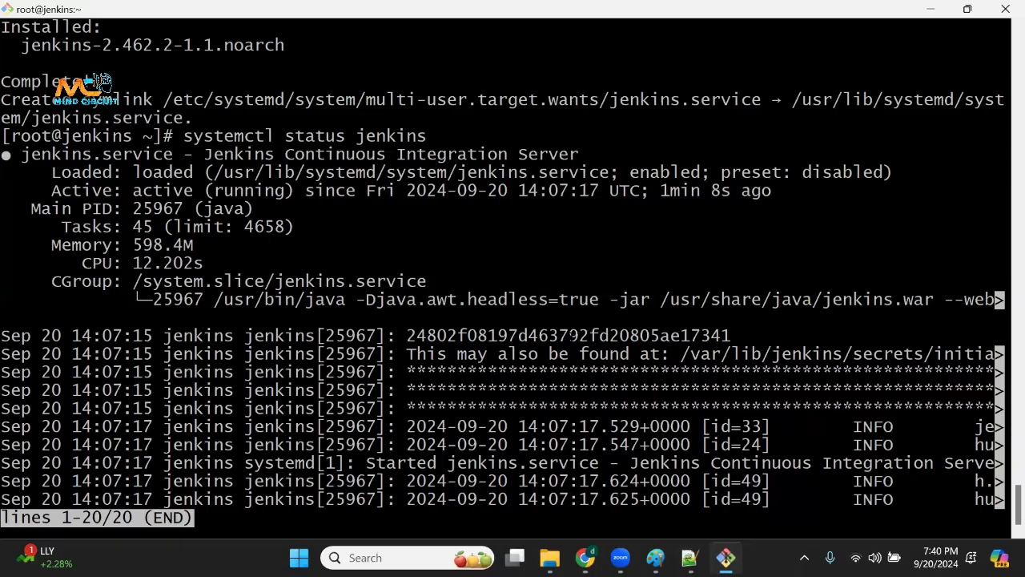
pyautogui.moveTo(732, 322); pyautogui.dragTo(691, 335)
pyautogui.click(728, 333)
pyautogui.moveTo(447, 336); pyautogui.dragTo(675, 347)
pyautogui.click(673, 347)
# Exit the Jenkins service status view and clear the terminal screen.
pyautogui.hotkey('ctrl', 'c')
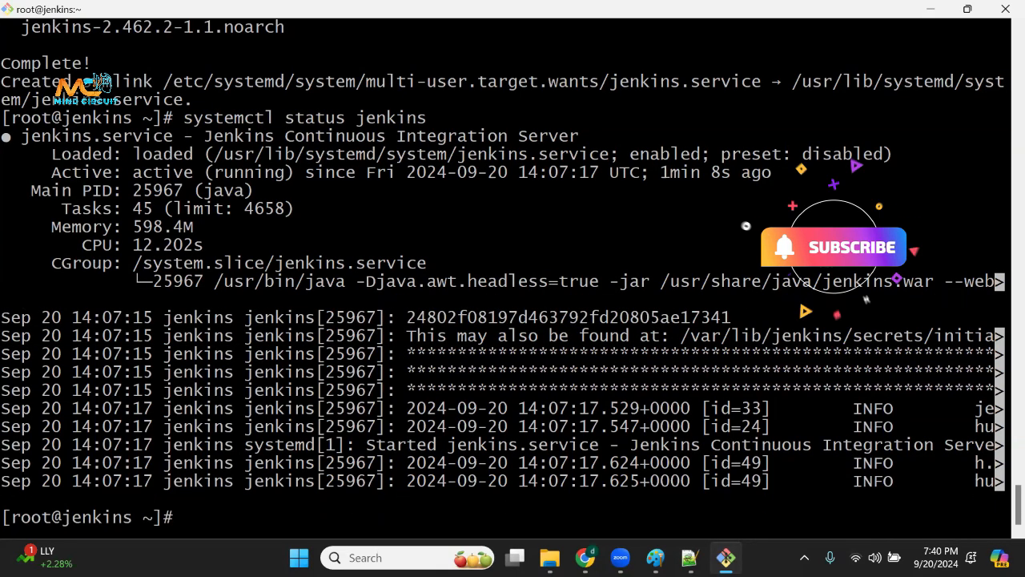
pyautogui.hotkey('ctrl', 'l')
pyautogui.press('Return')
pyautogui.press('Return')
pyautogui.press('Return')
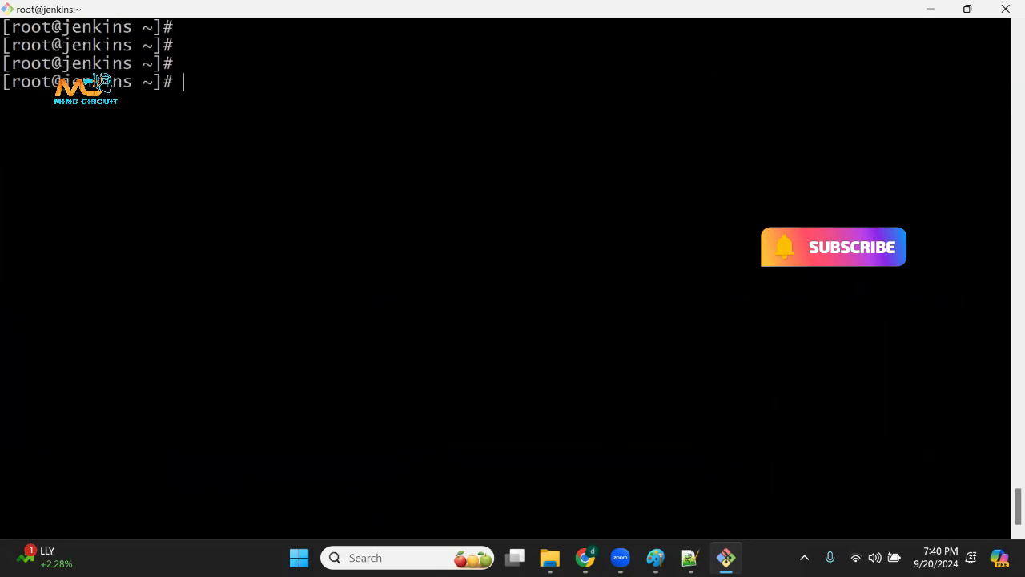
# Run cat /var/lib/jenkins/secrets/initialAdminPassword in the terminal, copying the file path from the Notepad++ notes.
pyautogui.write('cat')
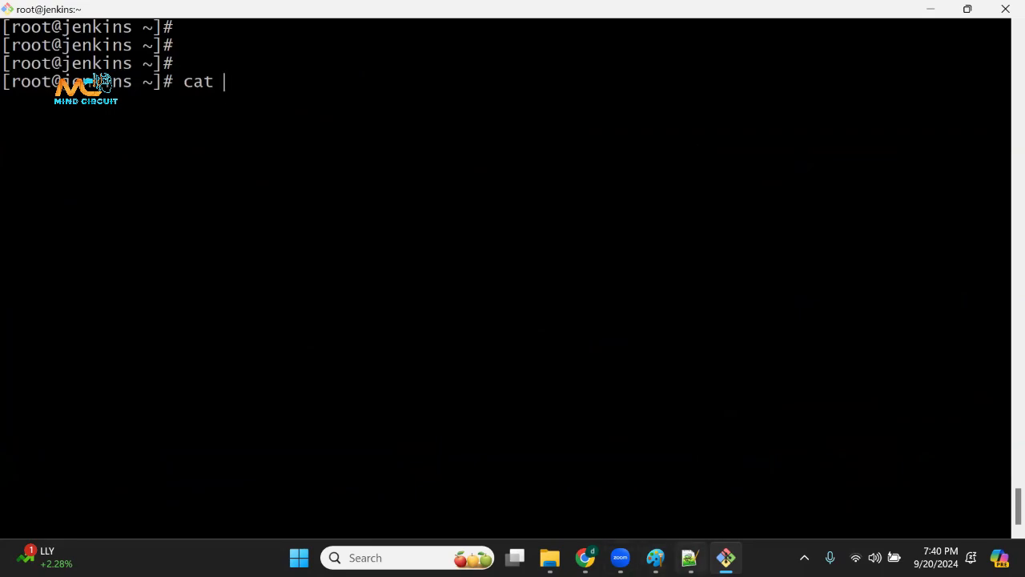
pyautogui.hotkey('alt', 'Tab')
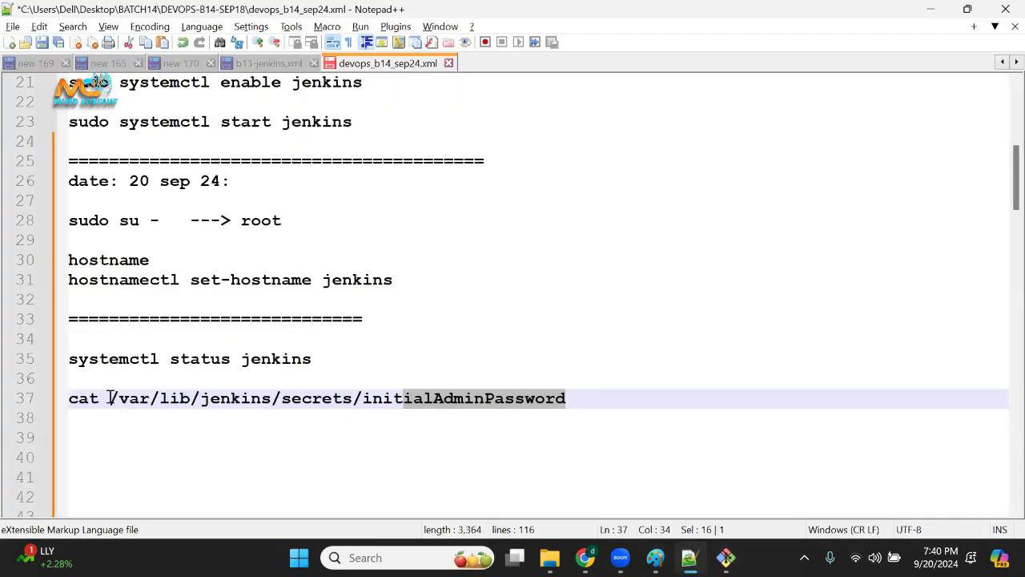
pyautogui.moveTo(109, 398); pyautogui.dragTo(566, 399)
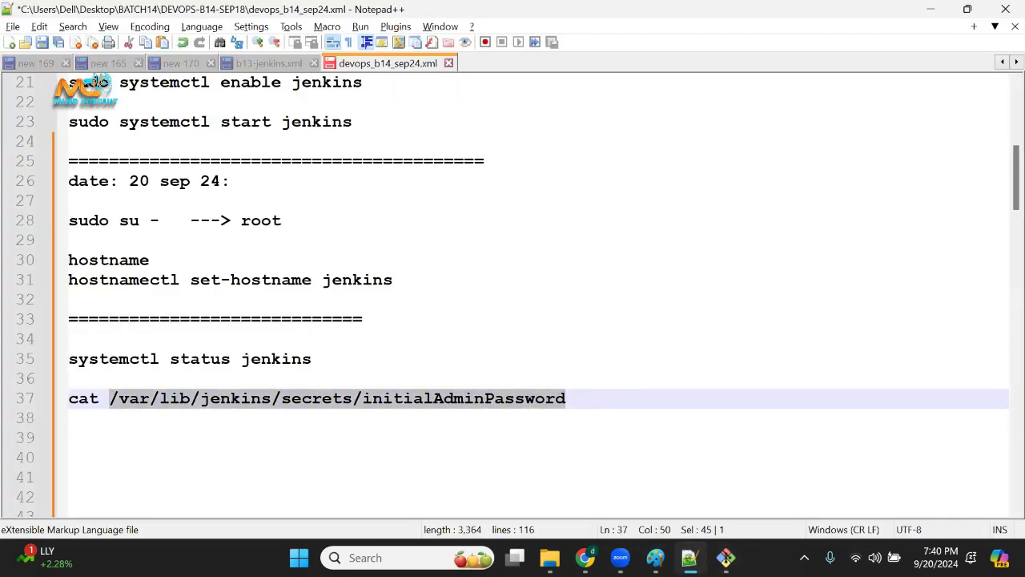
pyautogui.hotkey('alt', 'Tab')
pyautogui.rightClick(453, 227)
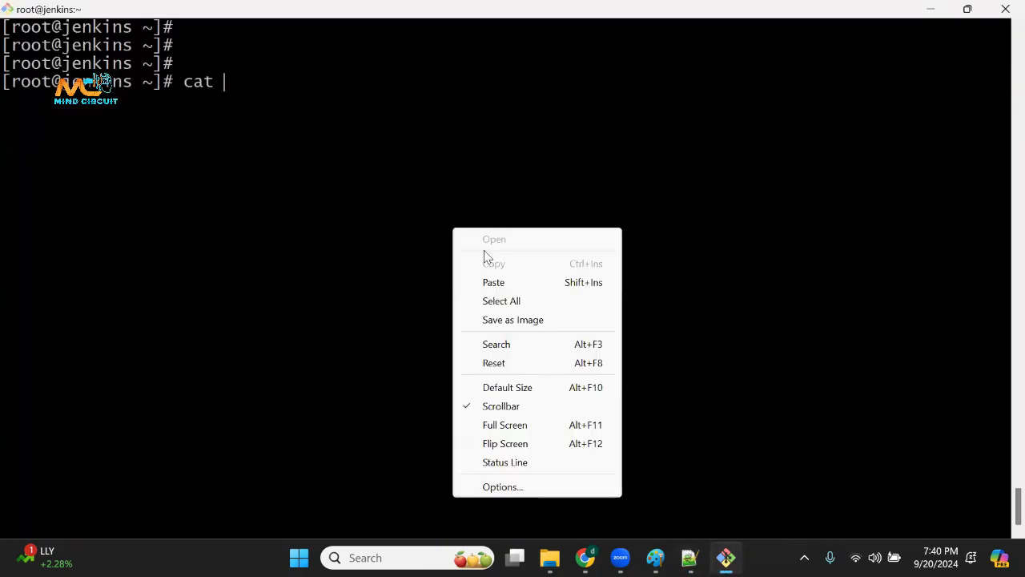
pyautogui.click(493, 282)
pyautogui.press('Return')
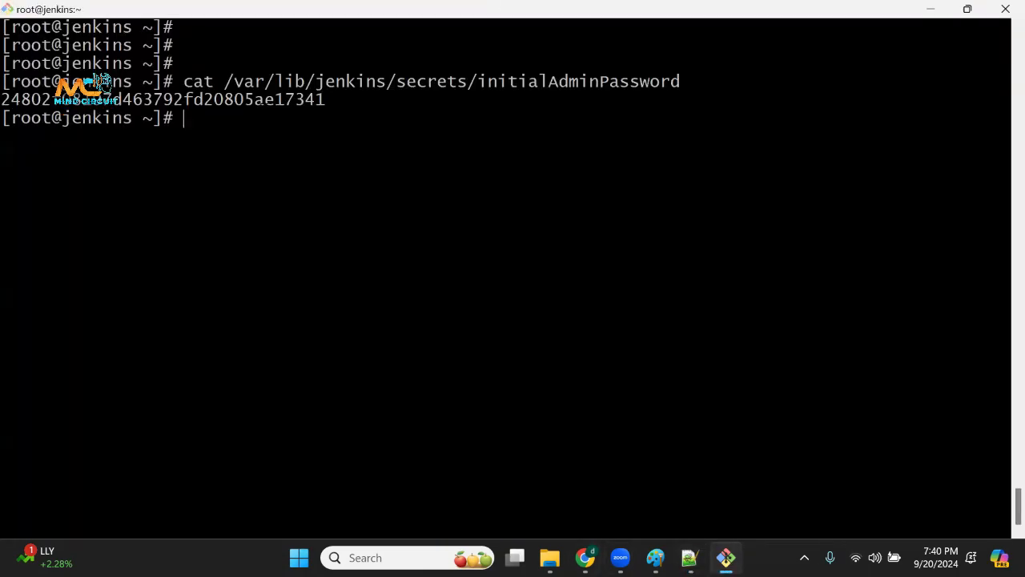
# Copy the initial administrator password from the terminal, enter it on the Unlock Jenkins page in Chrome and continue.
pyautogui.doubleClick(264, 98)
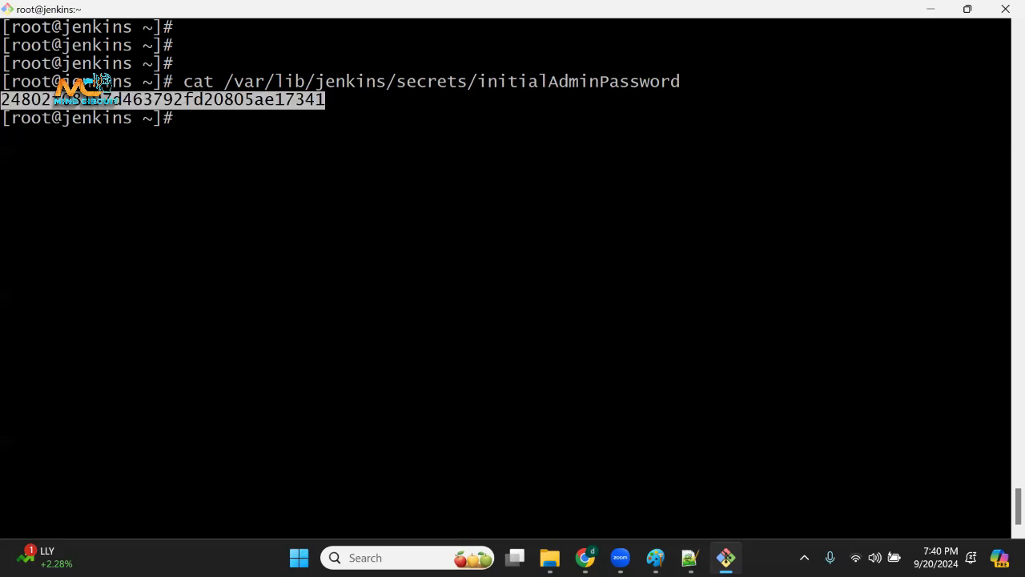
pyautogui.hotkey('alt', 'Tab')
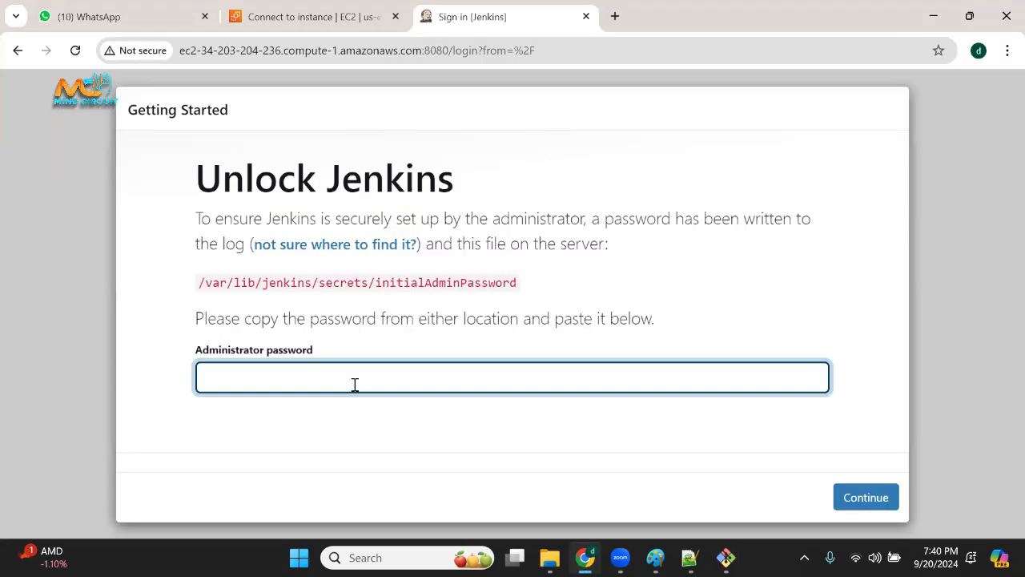
pyautogui.hotkey('ctrl', 'v')
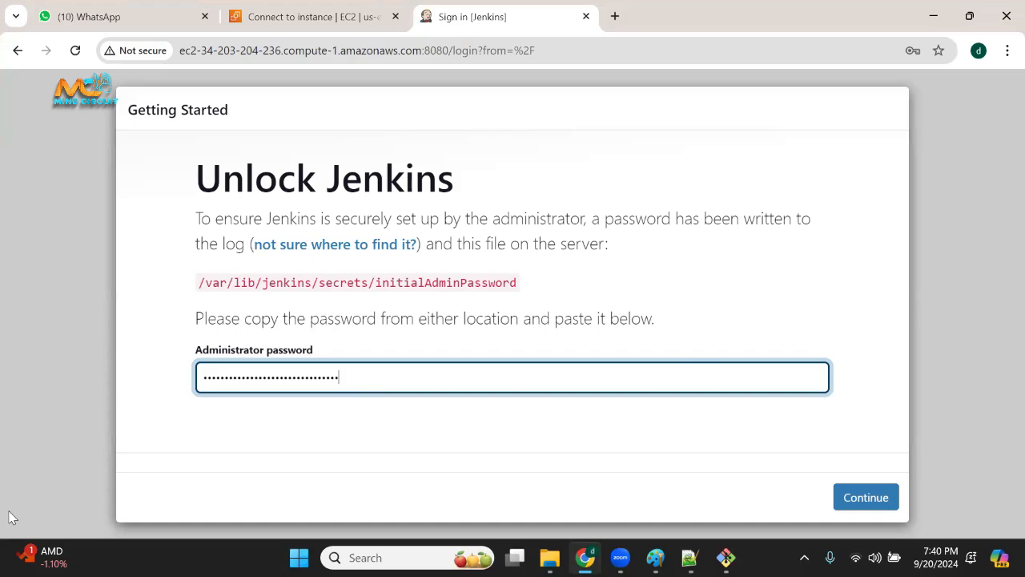
pyautogui.click(856, 502)
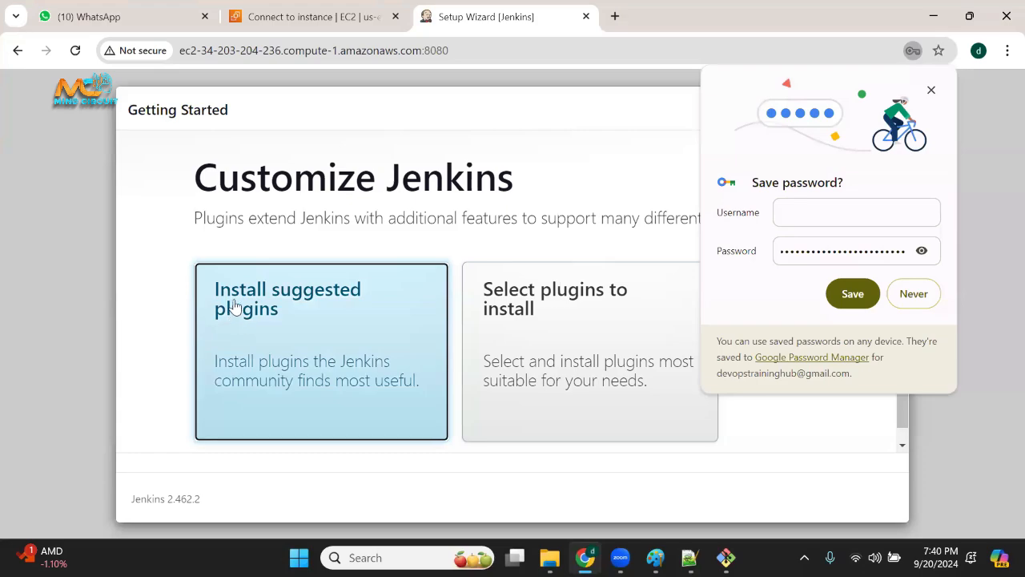
# Install the suggested plugins, reloading the blank setup wizard page, and review the Git, Pipeline, Timestamper and Ant entries in the plugin list.
pyautogui.click(279, 308)
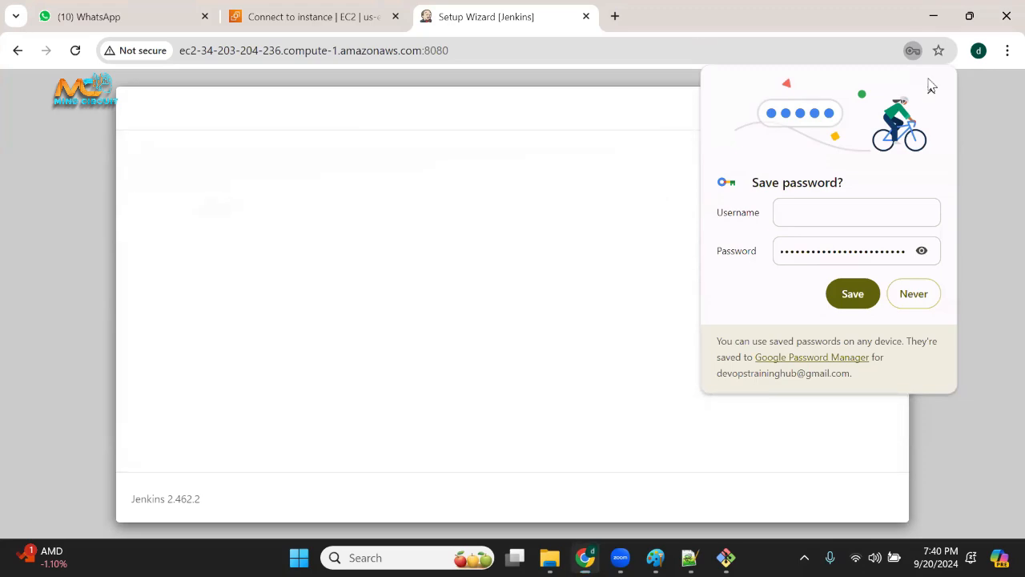
pyautogui.click(273, 295)
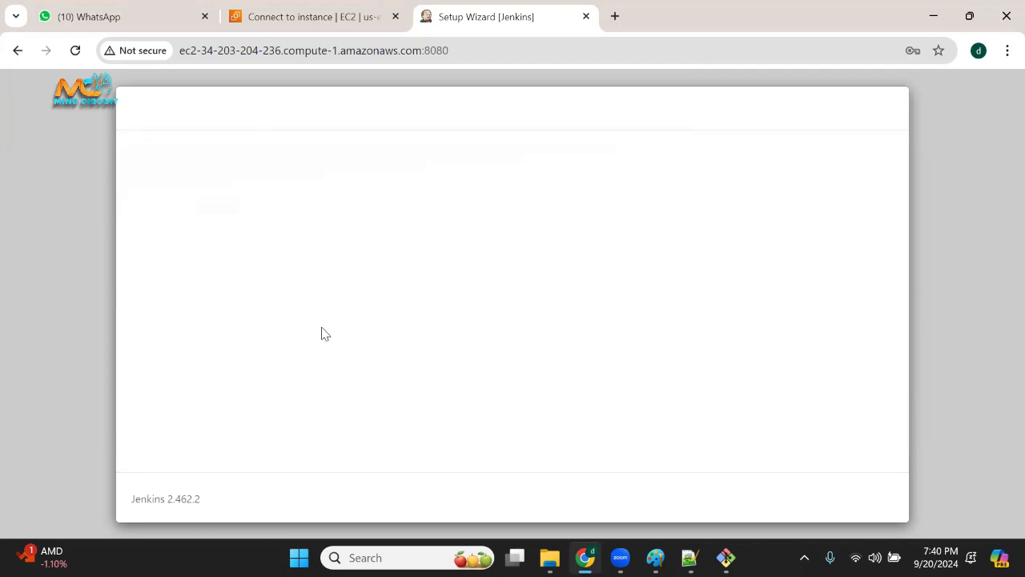
pyautogui.click(75, 53)
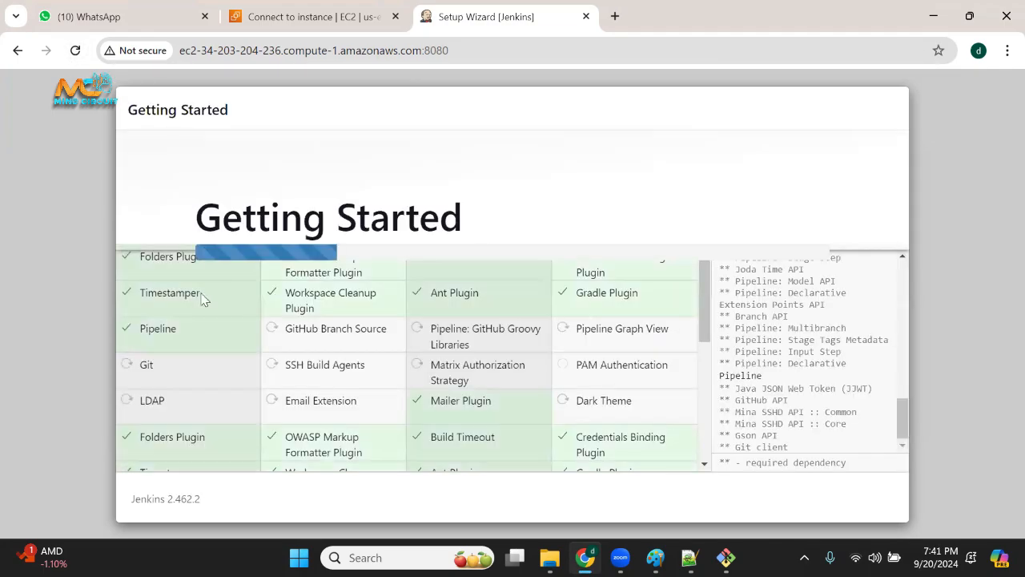
pyautogui.doubleClick(146, 366)
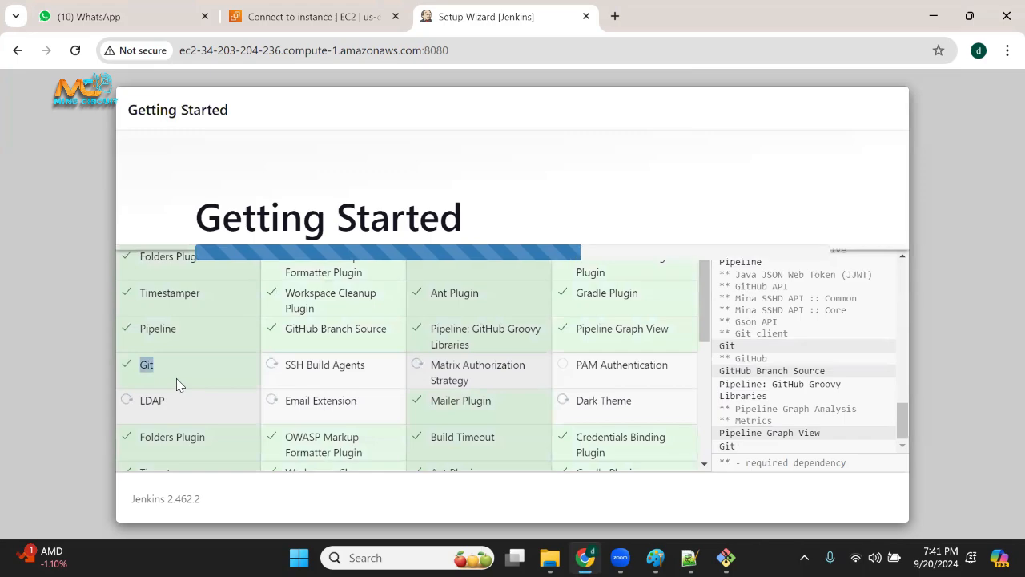
pyautogui.moveTo(149, 325); pyautogui.dragTo(201, 337)
pyautogui.moveTo(157, 292); pyautogui.dragTo(222, 302)
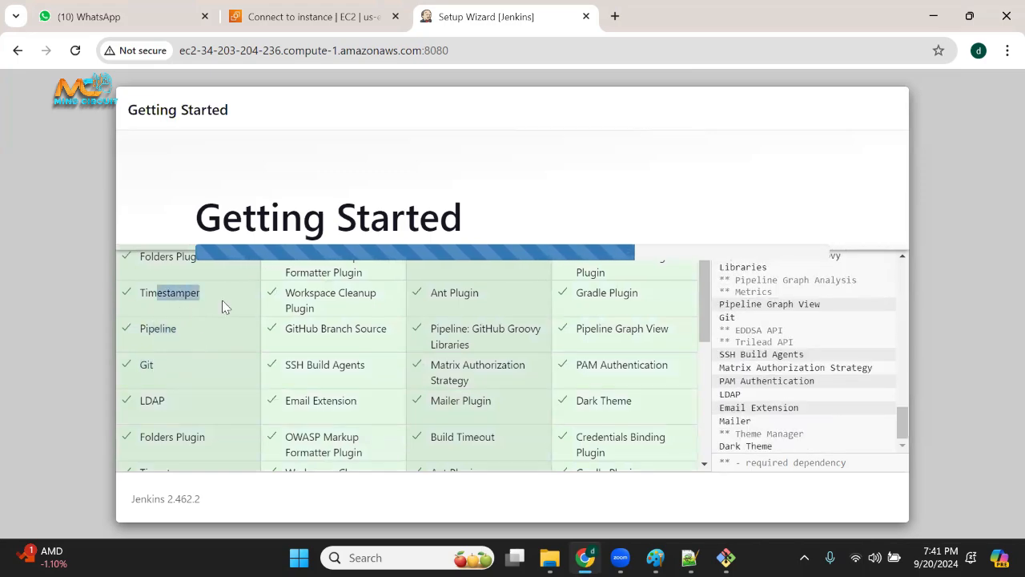
pyautogui.moveTo(499, 291); pyautogui.dragTo(438, 294)
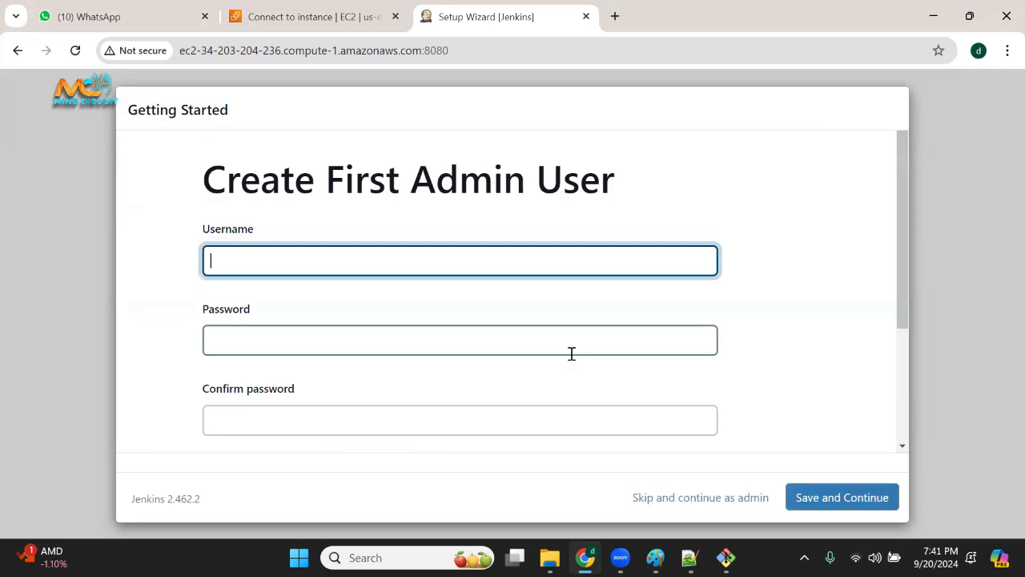
# Fill in the username of the first admin user and copy it for reuse.
pyautogui.scroll(-3, 572, 354)
pyautogui.scroll(3, 572, 365)
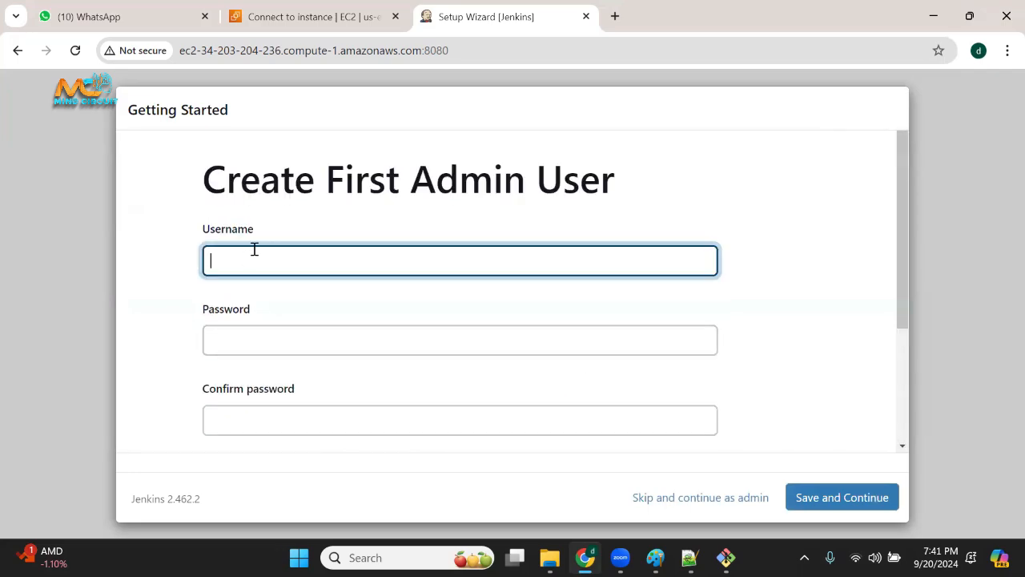
pyautogui.click(346, 259)
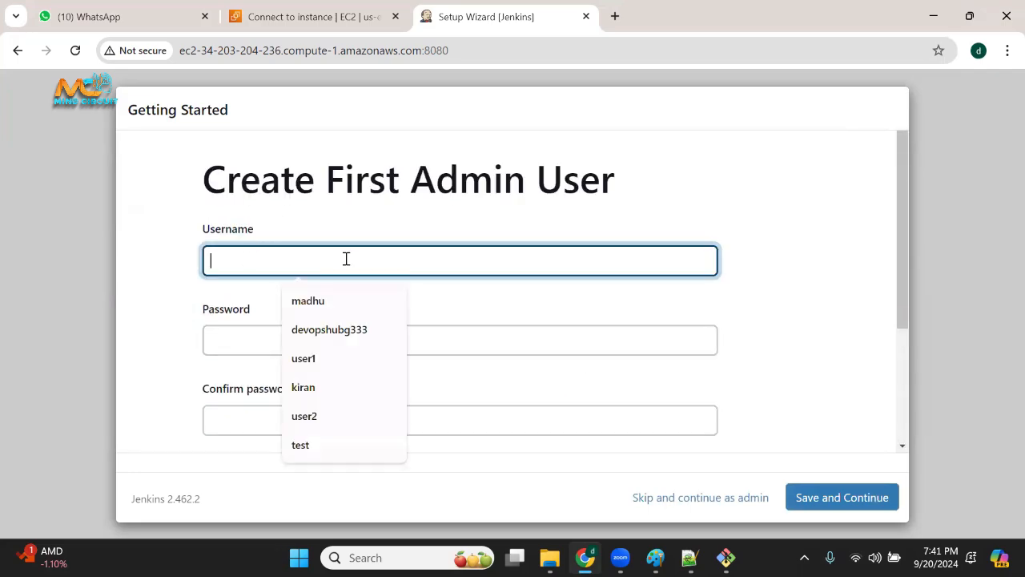
pyautogui.click(323, 303)
pyautogui.click(253, 258)
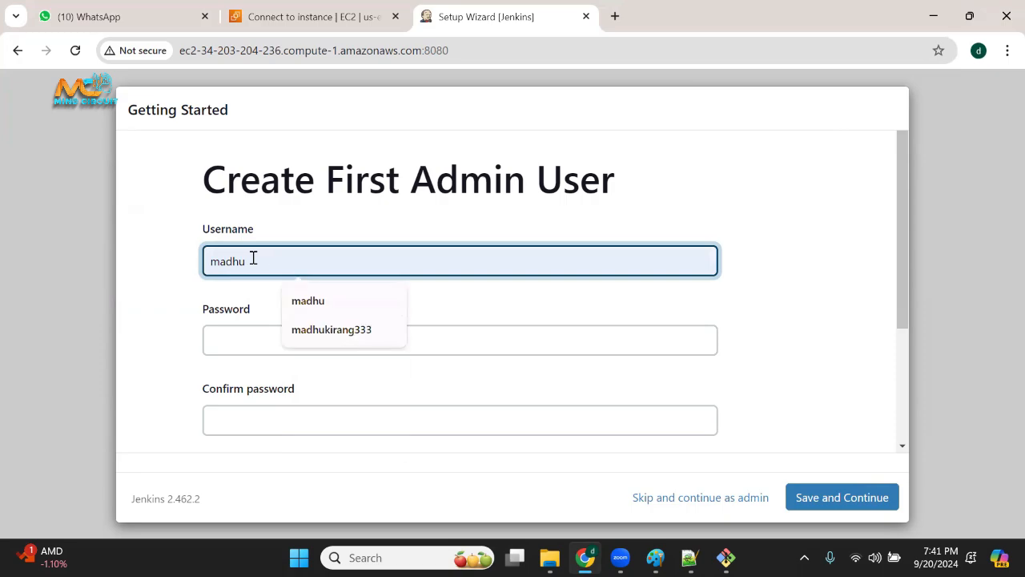
pyautogui.moveTo(253, 258); pyautogui.dragTo(193, 258)
pyautogui.hotkey('ctrl', 'c')
# Enter the first admin user's password and repeat it in the confirmation field.
pyautogui.click(239, 350)
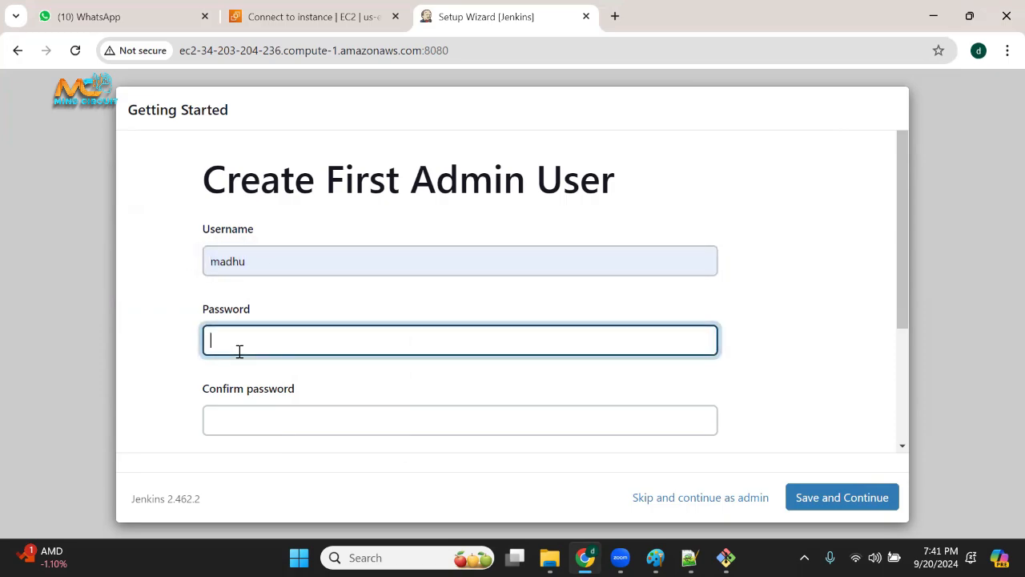
pyautogui.hotkey('ctrl', 'v')
pyautogui.click(273, 431)
pyautogui.hotkey('ctrl', 'v')
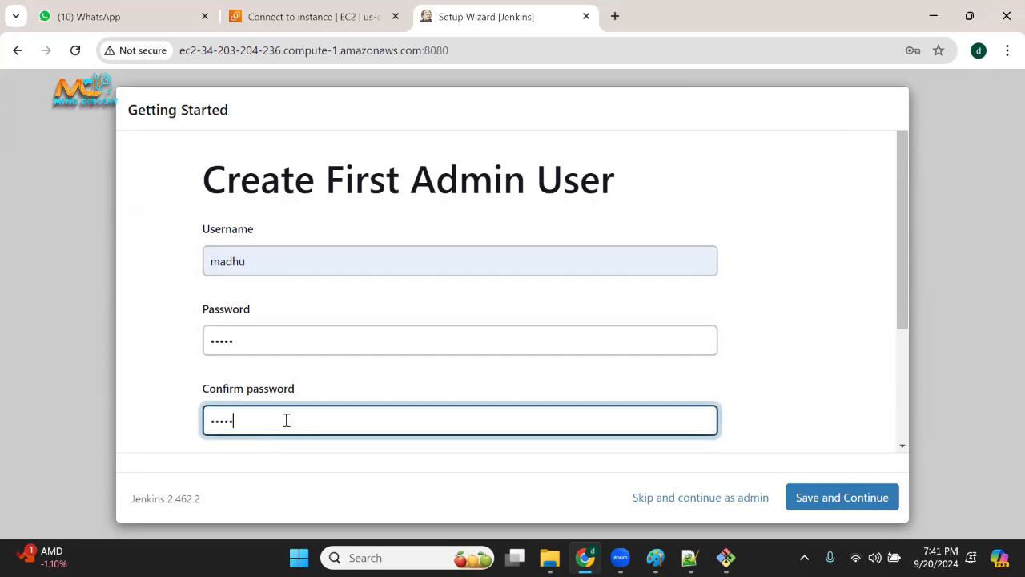
# Fill in the first admin user's full name and e-mail address.
pyautogui.scroll(-2, 286, 420)
pyautogui.click(280, 346)
pyautogui.hotkey('ctrl', 'v')
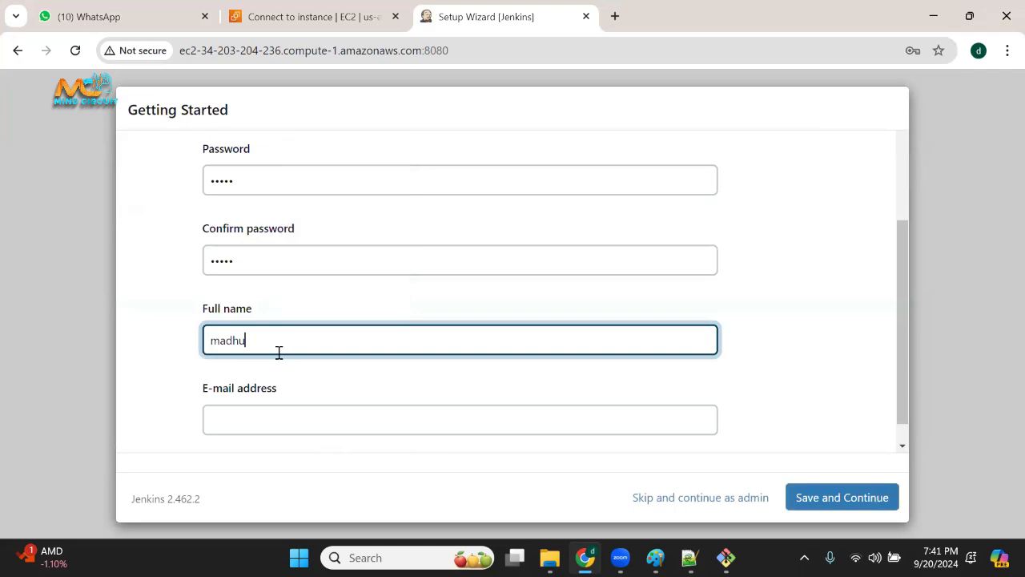
pyautogui.click(280, 416)
pyautogui.hotkey('ctrl', 'v')
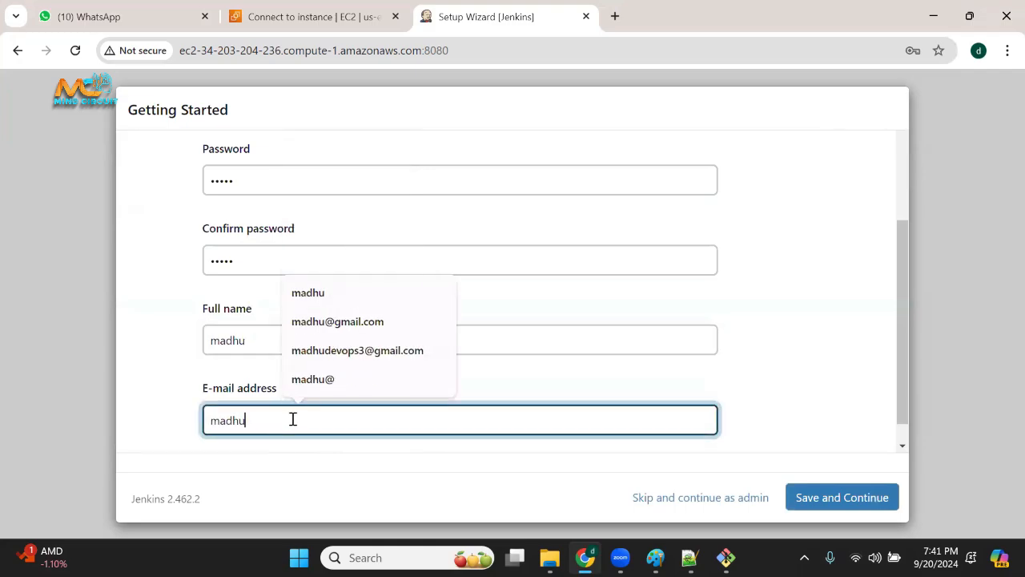
pyautogui.write('@gmail.com')
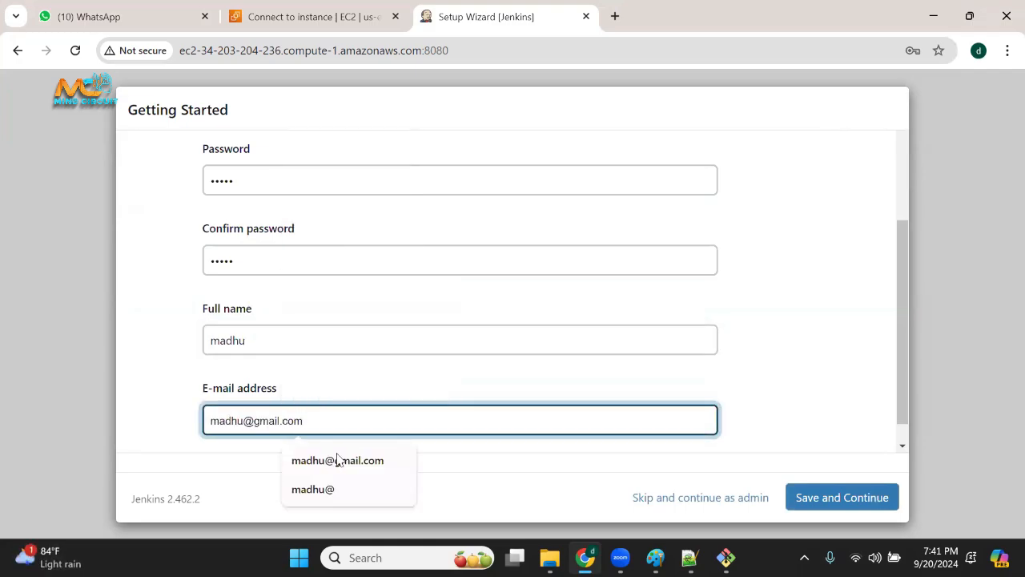
pyautogui.click(366, 462)
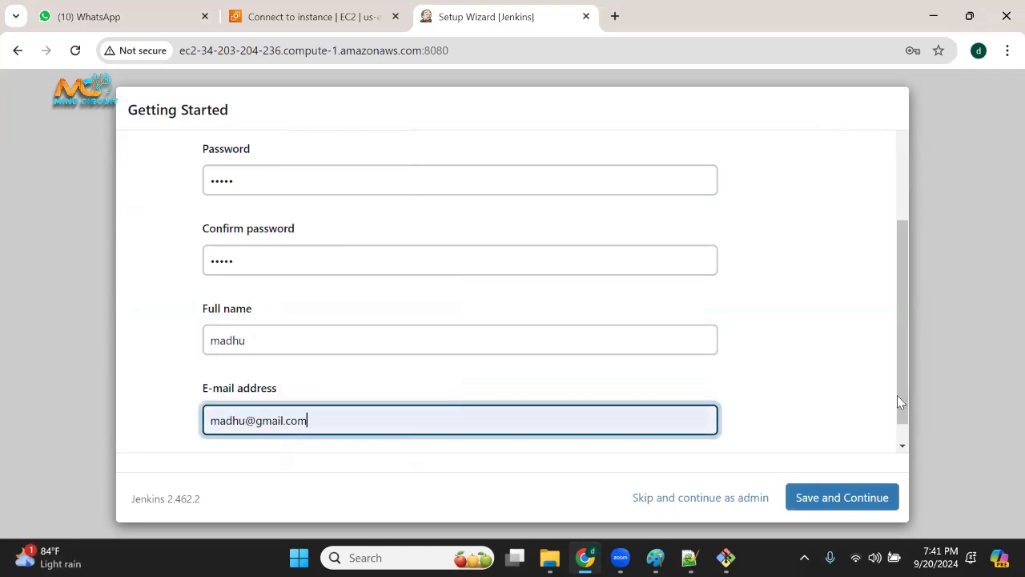
# Save the first admin user, dismiss the browser's password prompts, accept the proposed Jenkins URL and start using Jenkins.
pyautogui.click(839, 500)
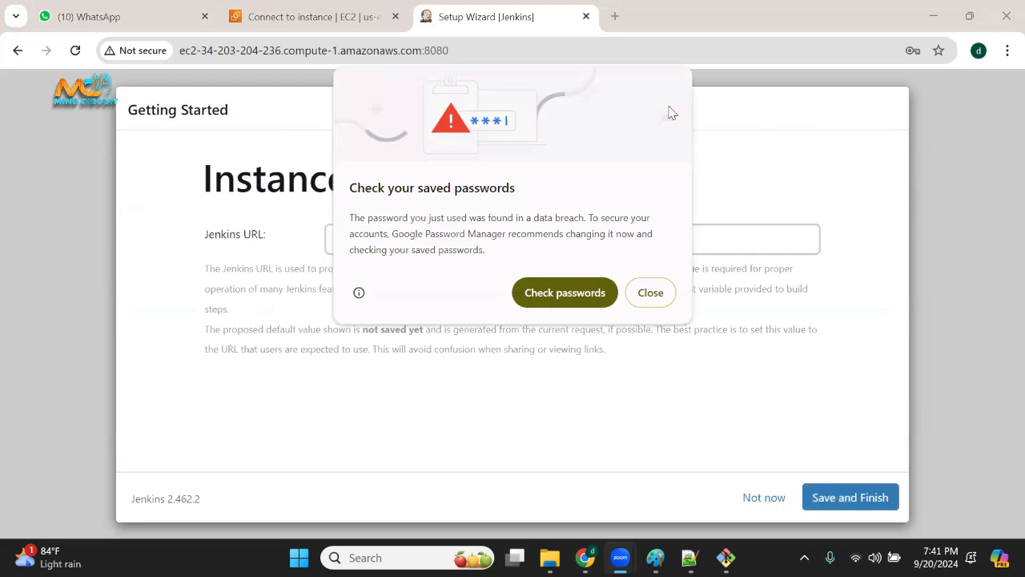
pyautogui.click(665, 293)
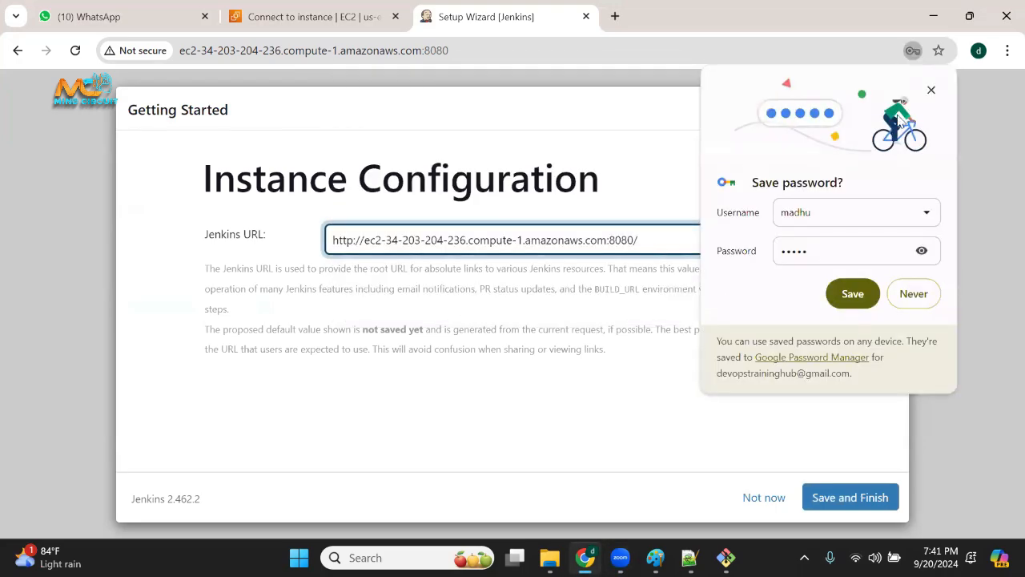
pyautogui.click(932, 90)
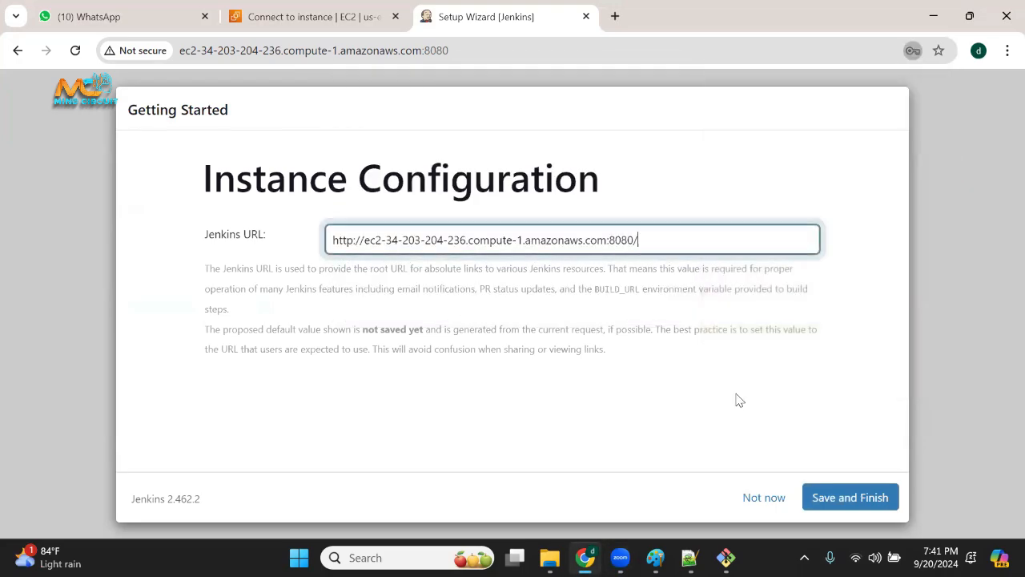
pyautogui.click(849, 498)
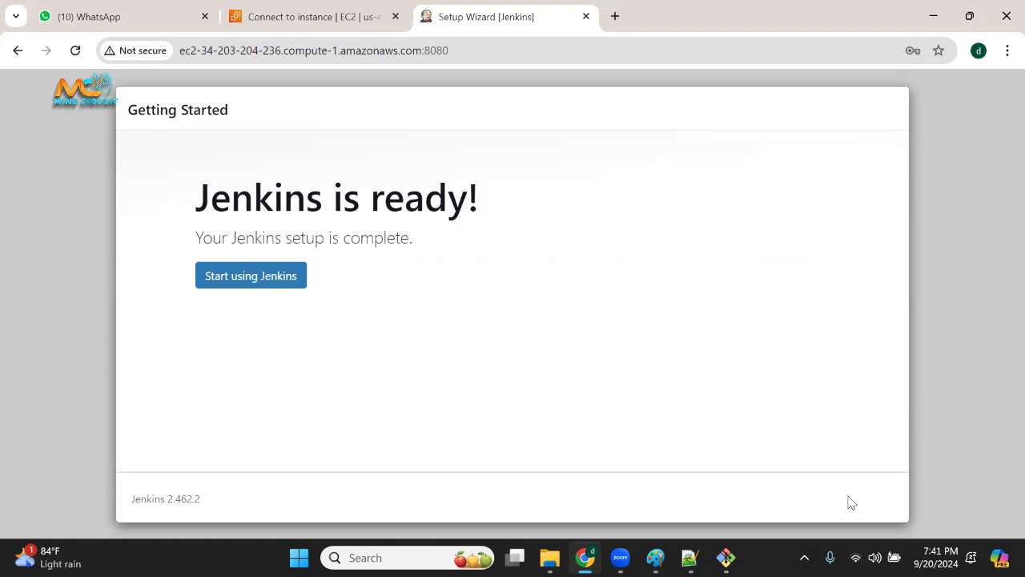
pyautogui.click(270, 282)
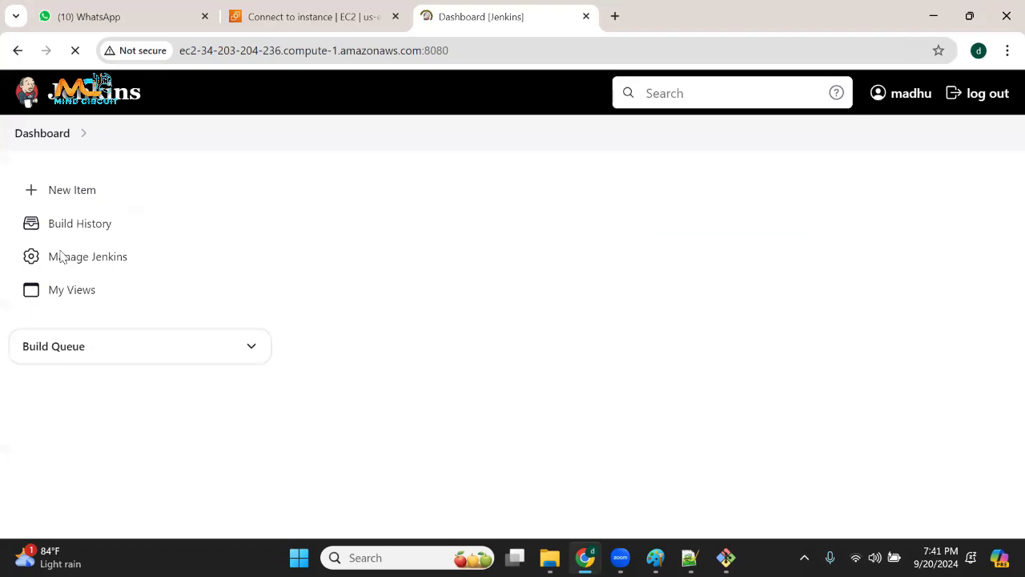
# Look over the Jenkins dashboard, including the job creation and distributed build options, and reload it.
pyautogui.scroll(-2, 349, 426)
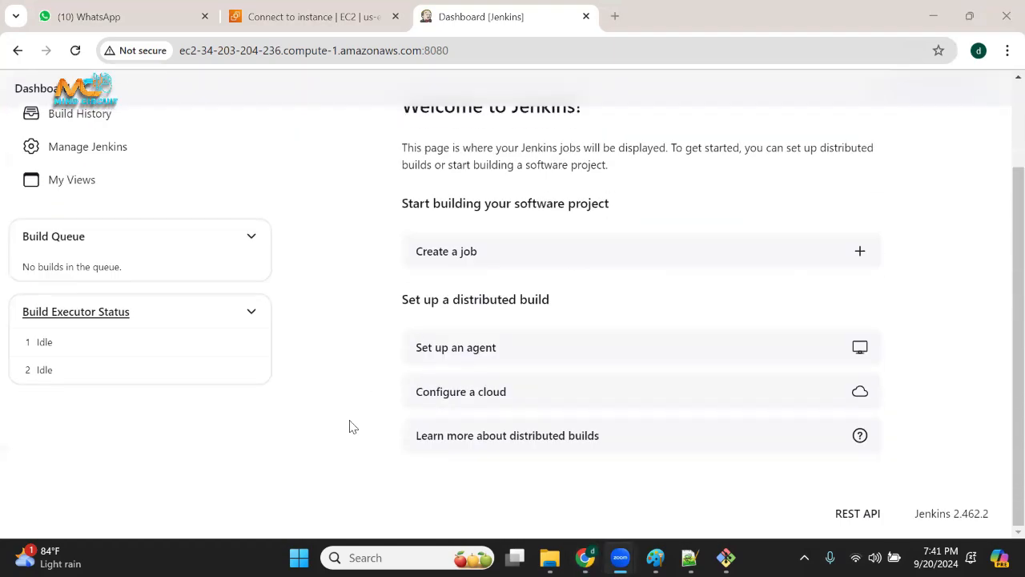
pyautogui.scroll(2, 297, 342)
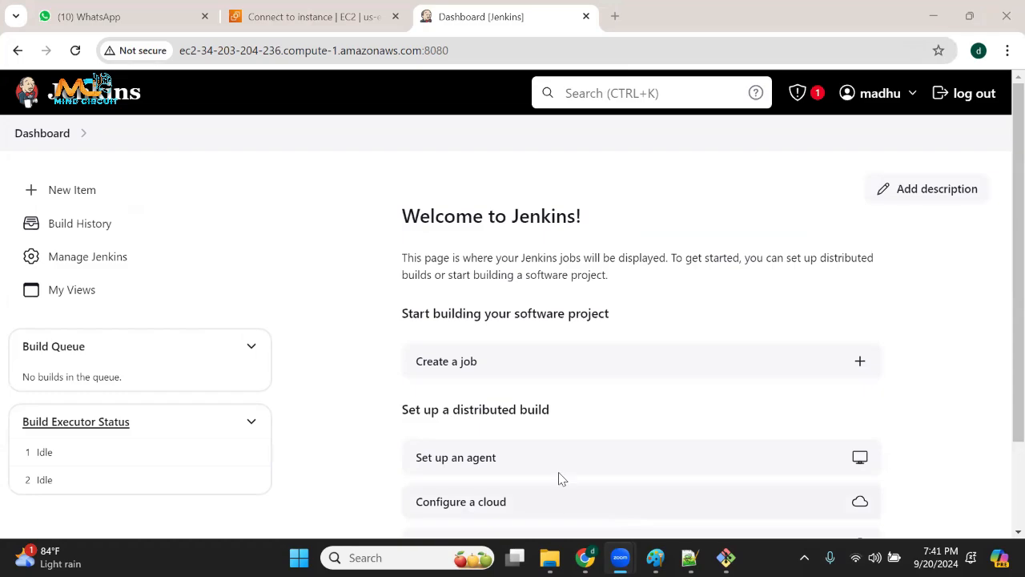
pyautogui.scroll(-1, 493, 423)
pyautogui.scroll(1, 475, 424)
pyautogui.click(75, 50)
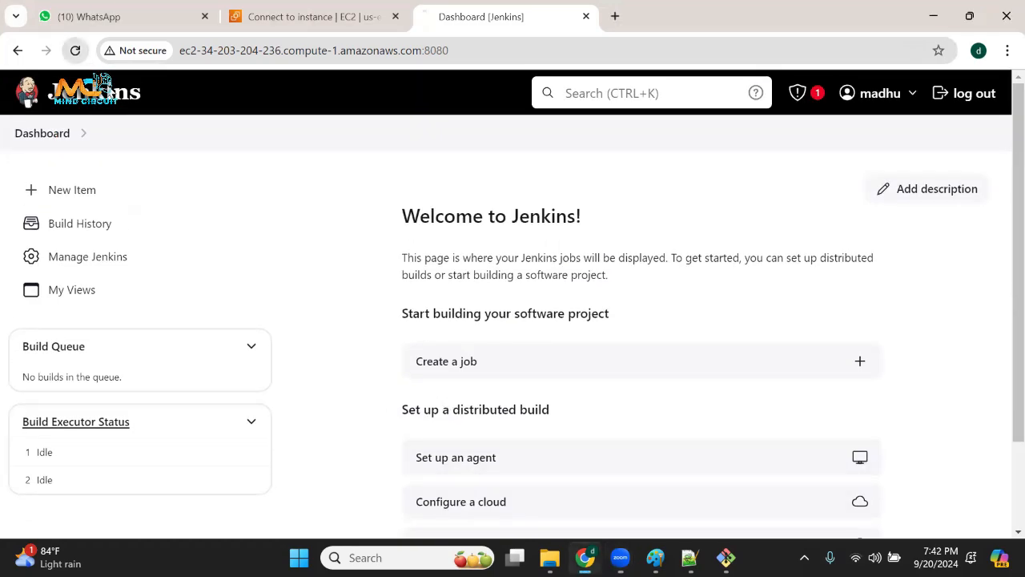
pyautogui.click(567, 439)
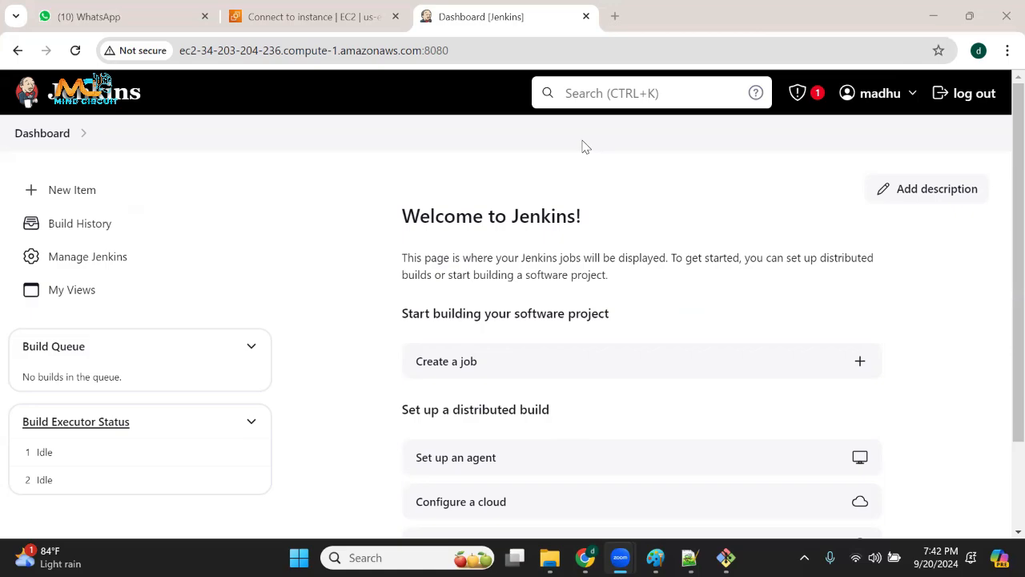
pyautogui.scroll(-2, 389, 360)
pyautogui.scroll(2, 422, 355)
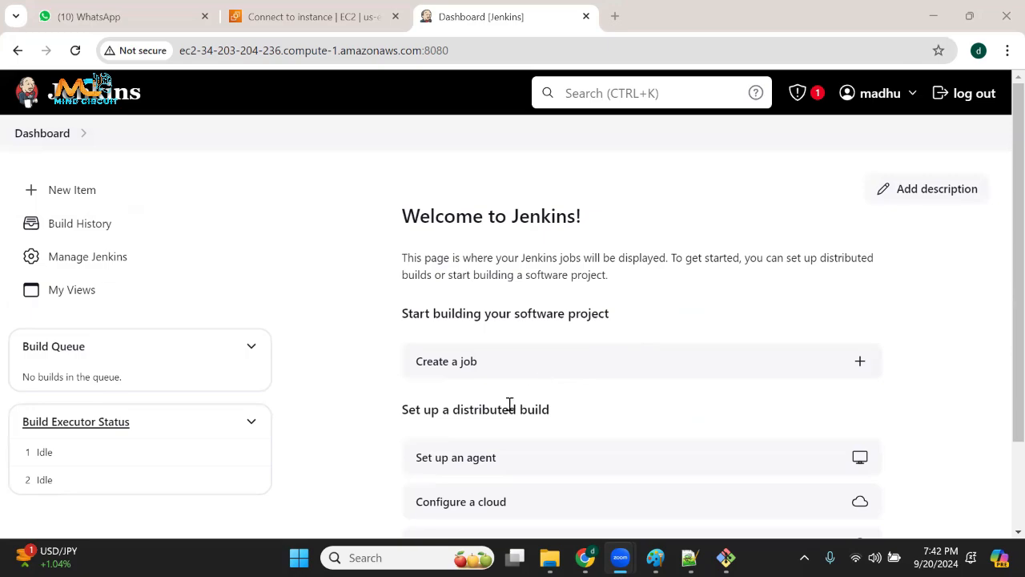
pyautogui.scroll(-1, 481, 376)
pyautogui.scroll(1, 463, 359)
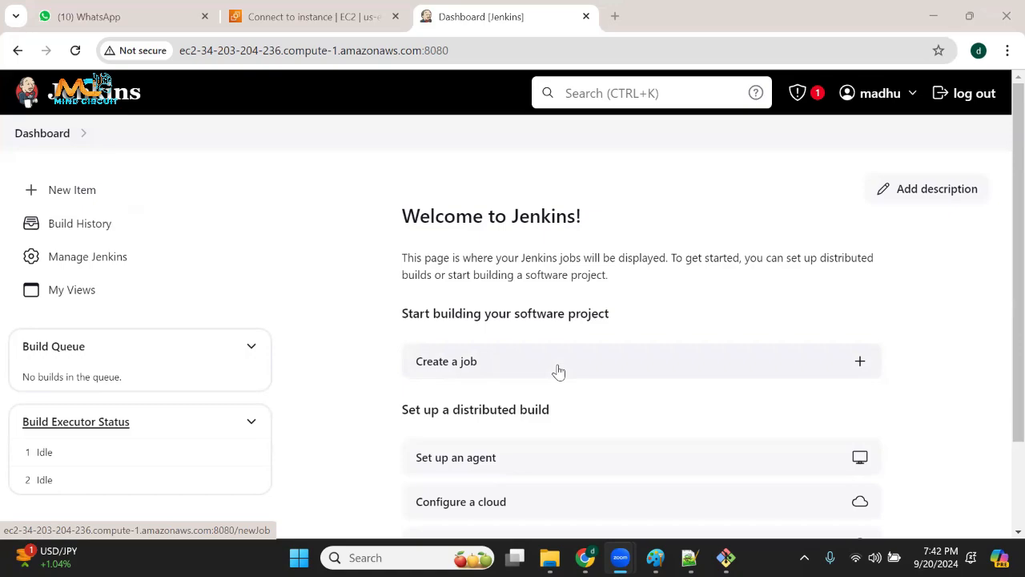
pyautogui.click(38, 102)
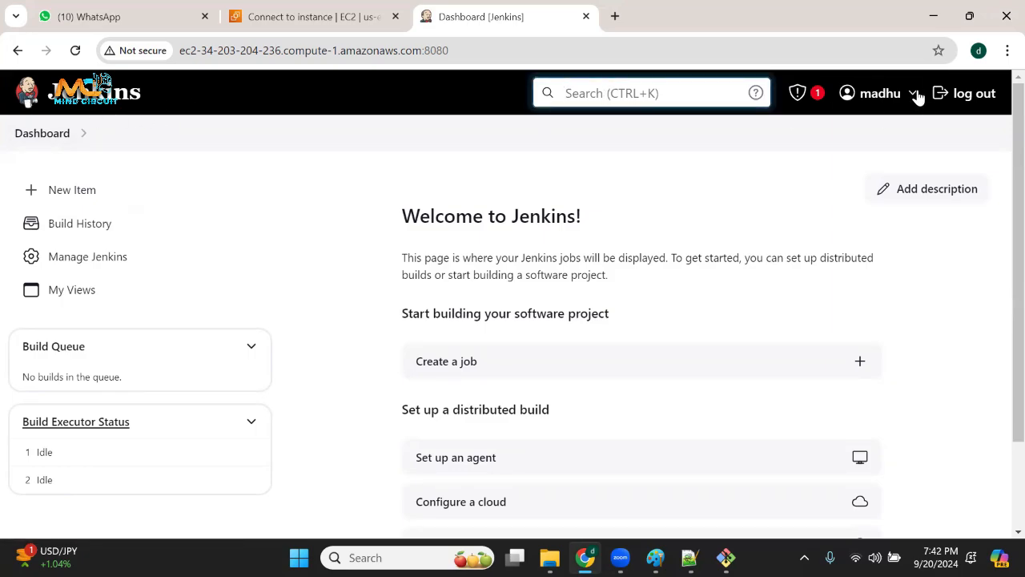
# Log out of Jenkins, sign back in with the admin username and password, and dismiss the offer to save the password.
pyautogui.moveTo(911, 100)
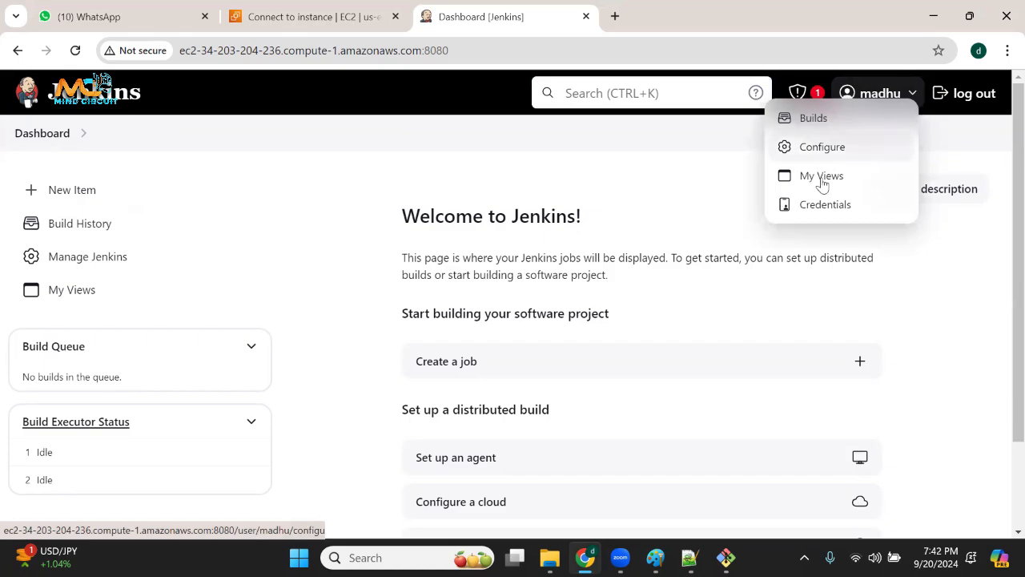
pyautogui.click(984, 103)
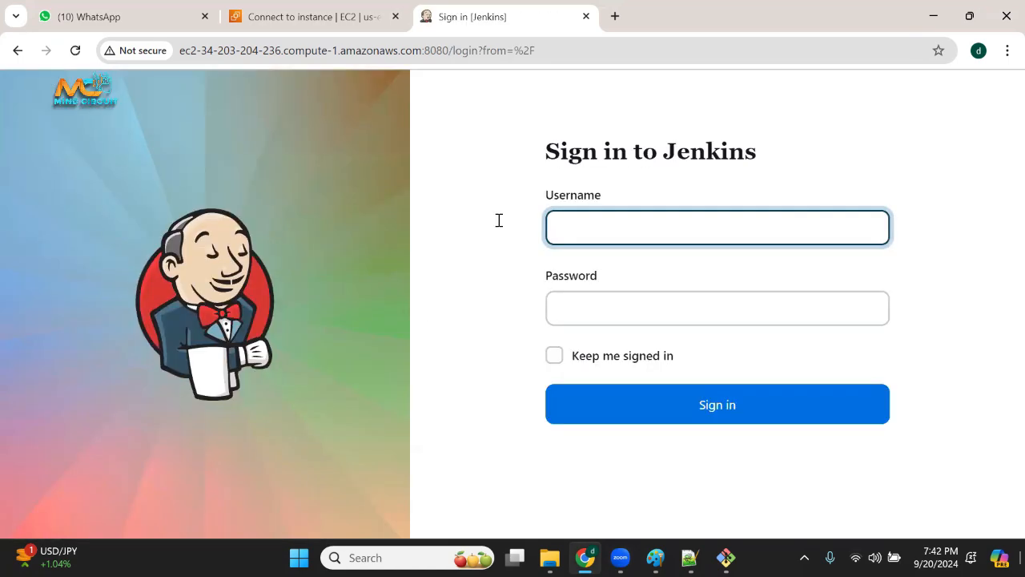
pyautogui.click(586, 217)
pyautogui.write('madhu')
pyautogui.press('Tab')
pyautogui.write('****')
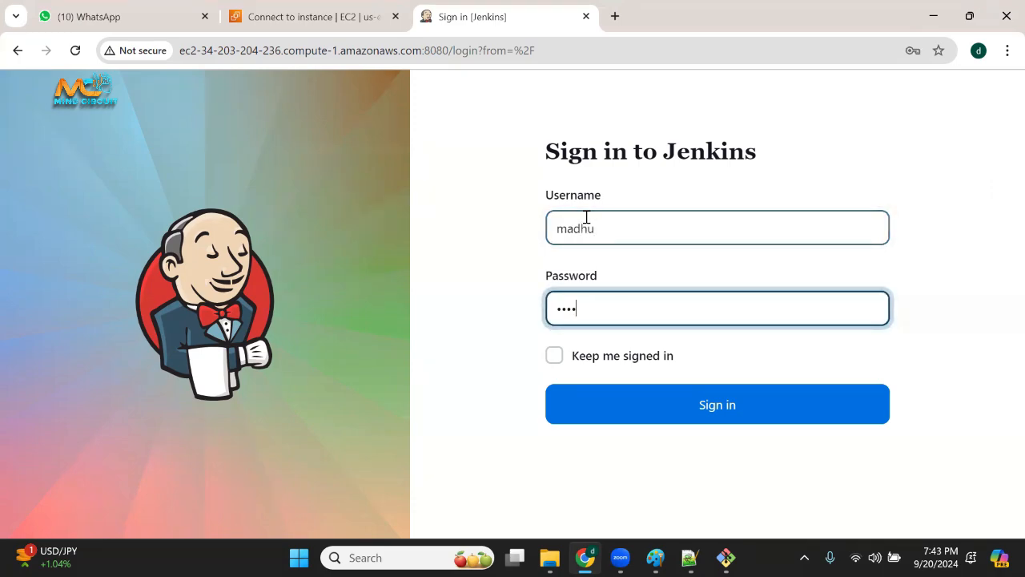
pyautogui.click(665, 397)
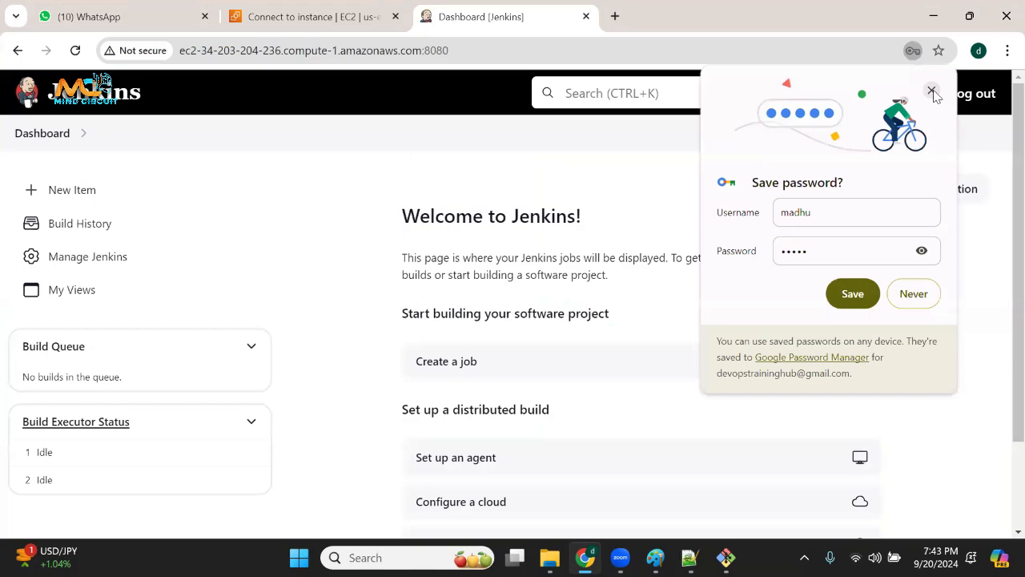
pyautogui.click(932, 91)
# Examine the Build Queue and Build Executor Status sections of the dashboard.
pyautogui.scroll(-2, 366, 297)
pyautogui.scroll(2, 254, 291)
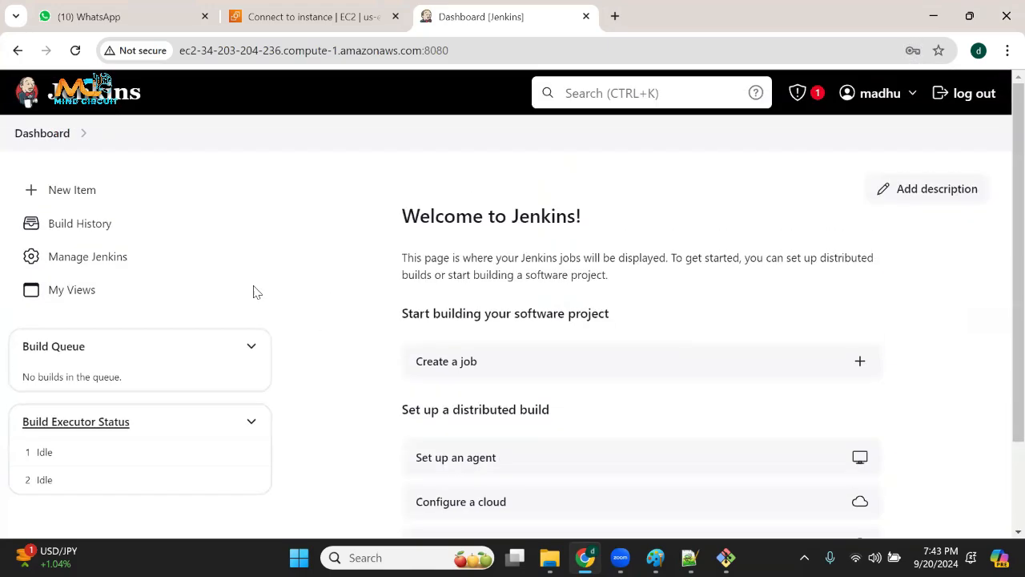
pyautogui.scroll(-1, 194, 286)
pyautogui.scroll(1, 144, 254)
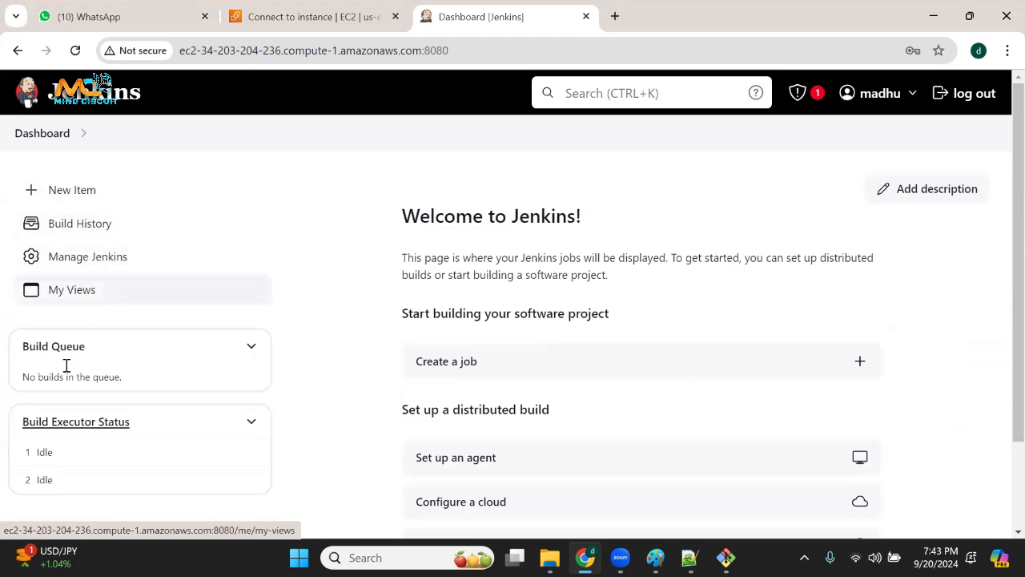
pyautogui.scroll(-2, 78, 369)
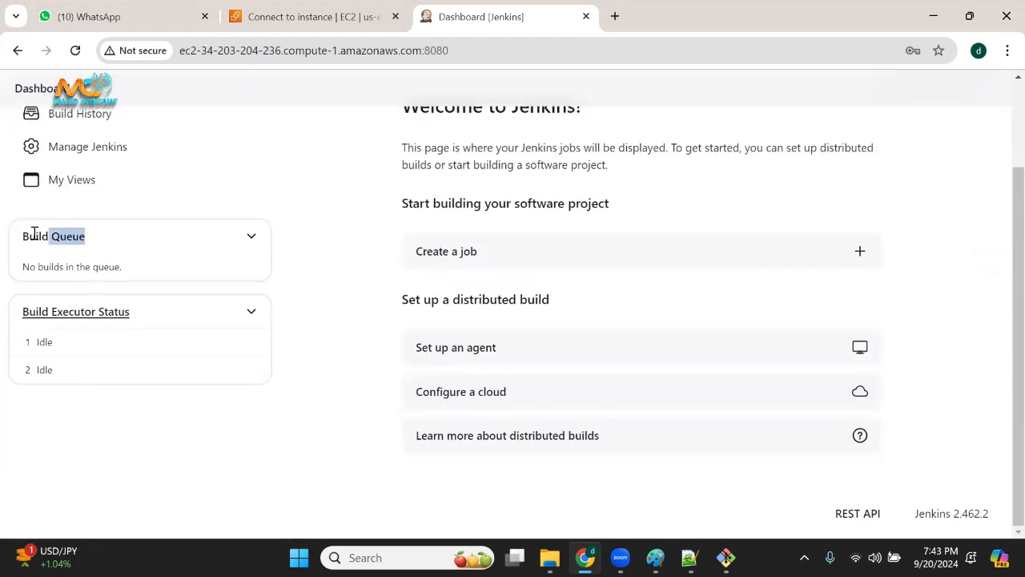
pyautogui.moveTo(139, 320); pyautogui.dragTo(1, 324)
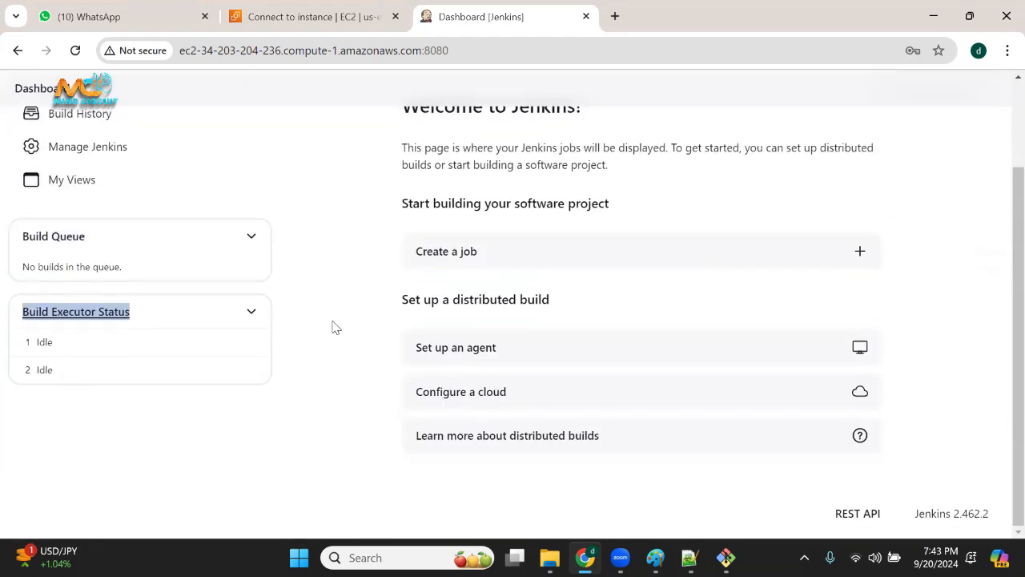
pyautogui.scroll(2, 335, 326)
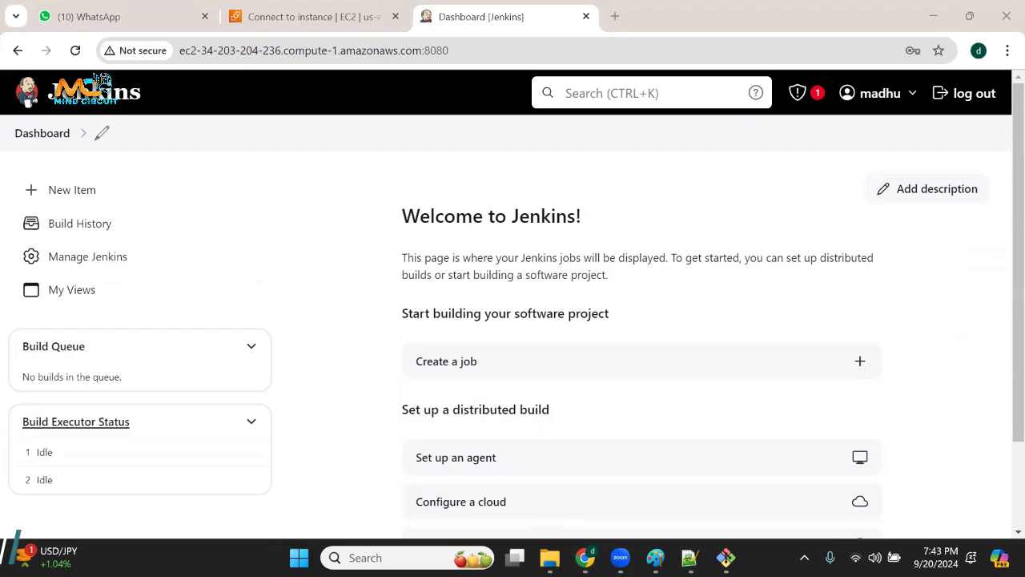
# Annotate the dashboard with the word Job, mark Create a job, project and New Item in red, and clear the drawings.
pyautogui.moveTo(305, 194)
pyautogui.mouseDown()
pyautogui.moveTo(298, 213)
pyautogui.moveTo(303, 191)
pyautogui.moveTo(312, 210)
pyautogui.moveTo(330, 210)
pyautogui.mouseUp()
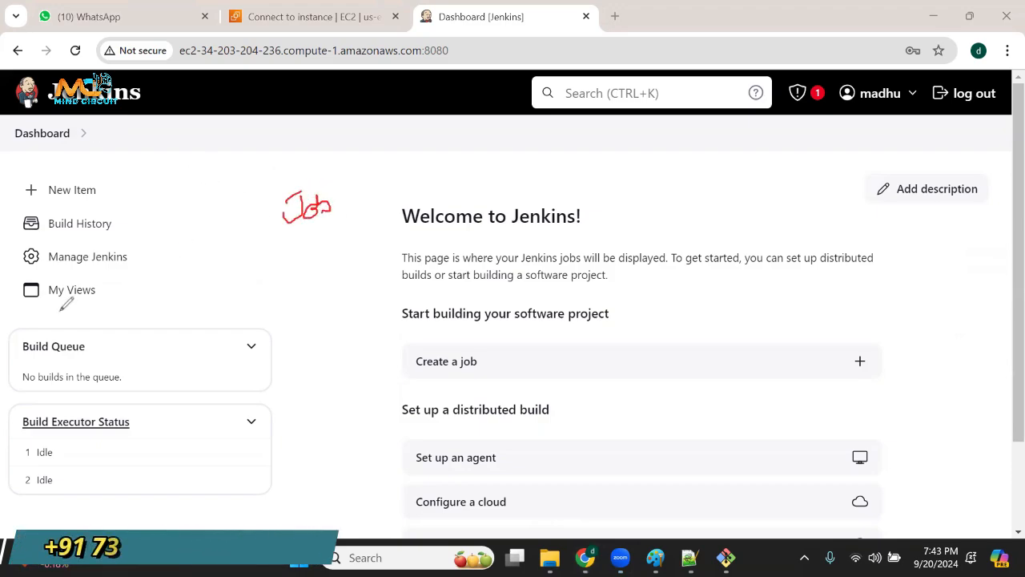
pyautogui.moveTo(490, 369)
pyautogui.mouseDown()
pyautogui.moveTo(443, 369)
pyautogui.moveTo(498, 357)
pyautogui.mouseUp()
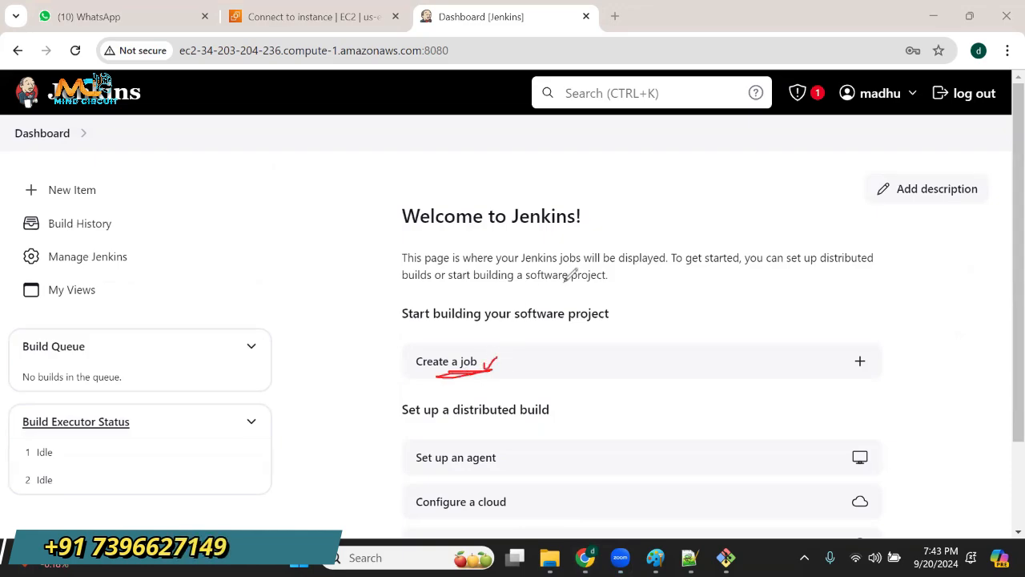
pyautogui.moveTo(551, 325); pyautogui.dragTo(609, 316)
pyautogui.moveTo(77, 168)
pyautogui.mouseDown()
pyautogui.moveTo(105, 186)
pyautogui.moveTo(71, 166)
pyautogui.mouseUp()
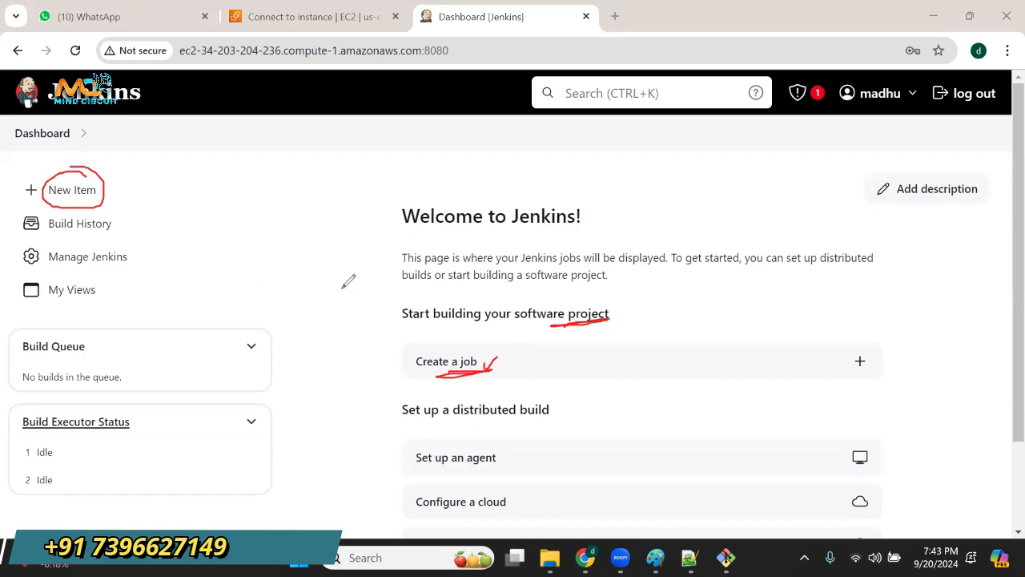
pyautogui.moveTo(490, 364); pyautogui.dragTo(517, 332)
pyautogui.moveTo(617, 307); pyautogui.dragTo(643, 292)
pyautogui.moveTo(104, 198); pyautogui.dragTo(122, 187)
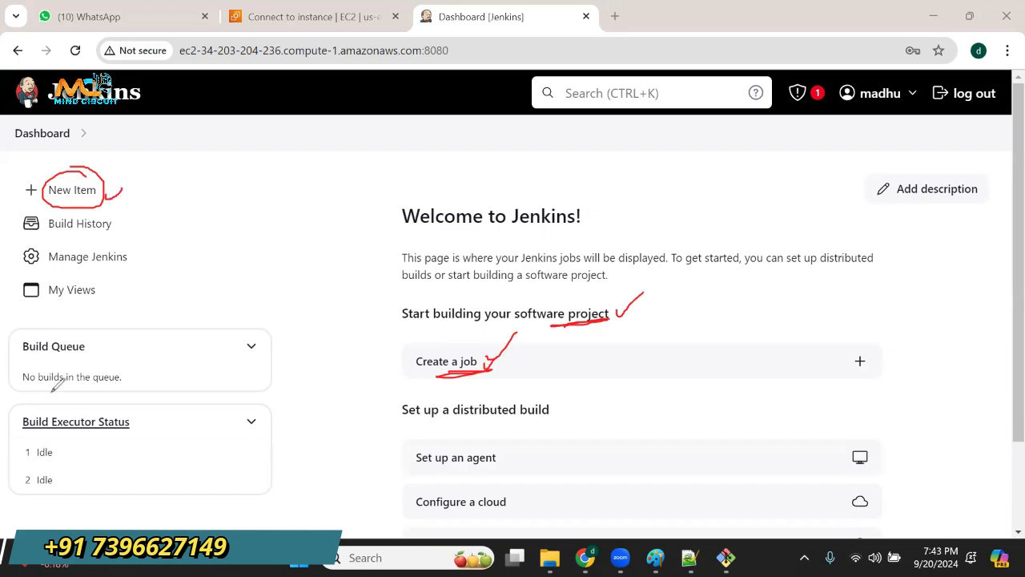
pyautogui.press('e')
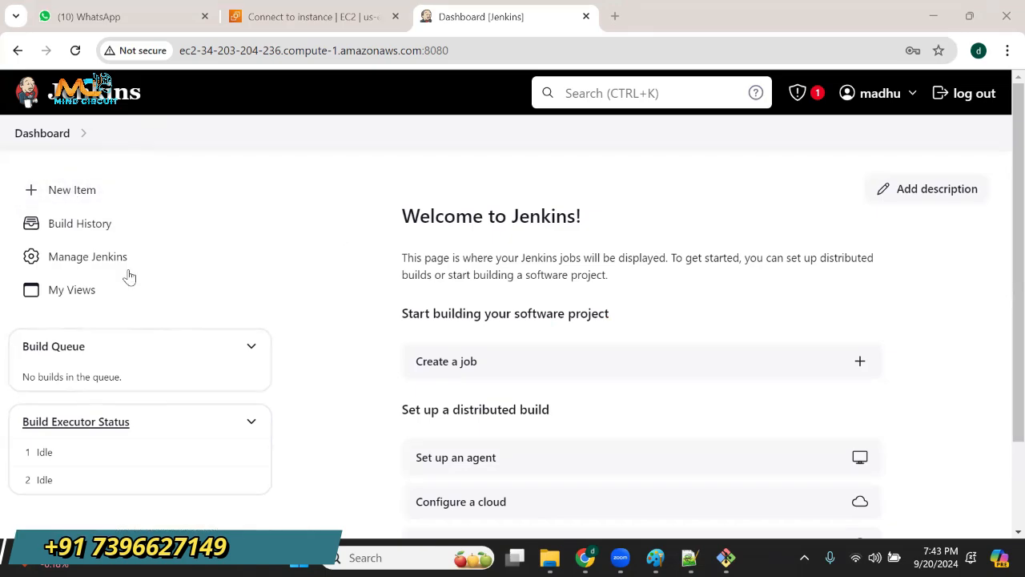
# Start a new Jenkins item and name it job1.
pyautogui.click(82, 200)
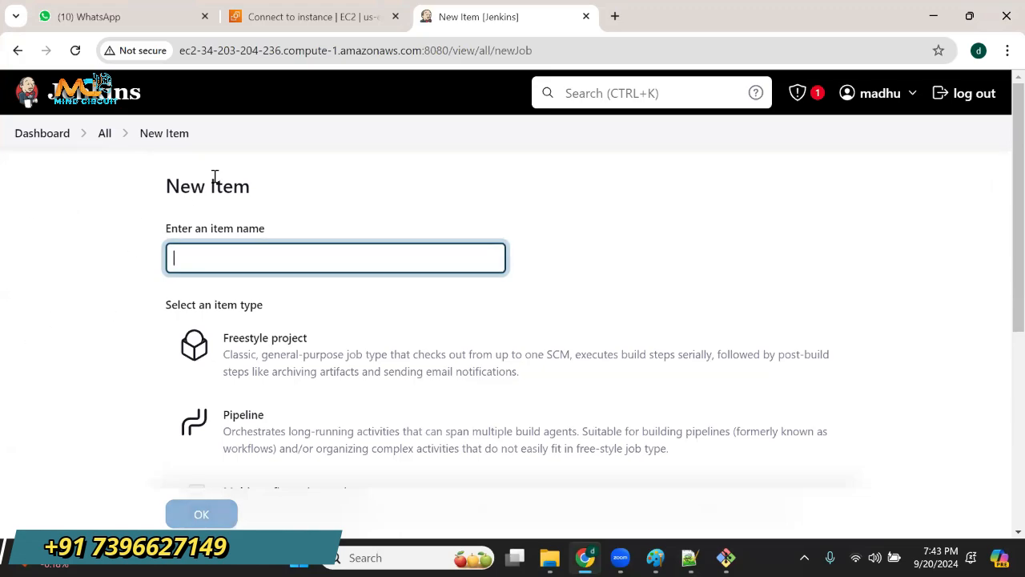
pyautogui.moveTo(191, 185); pyautogui.dragTo(269, 184)
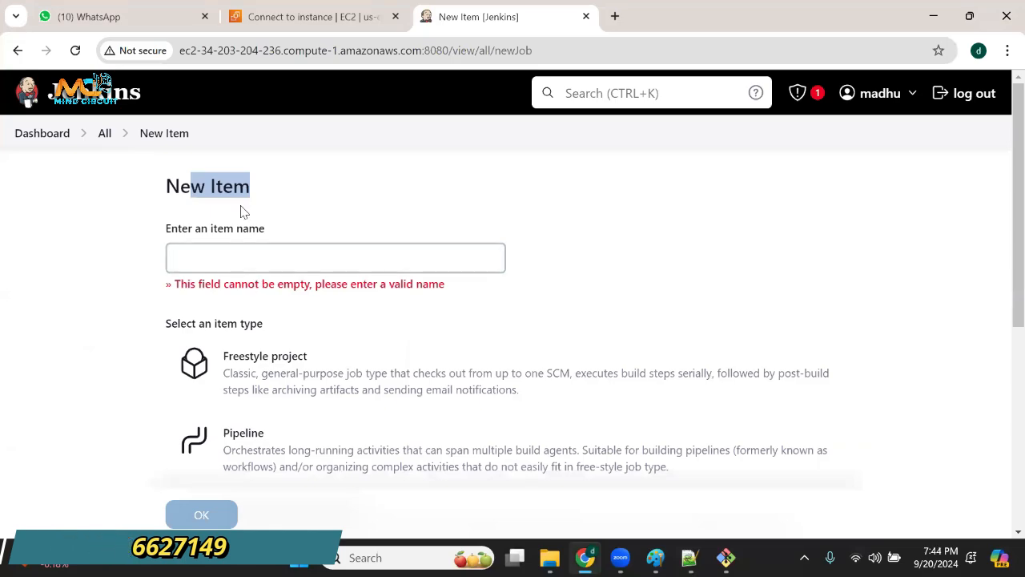
pyautogui.click(245, 268)
pyautogui.write('job1')
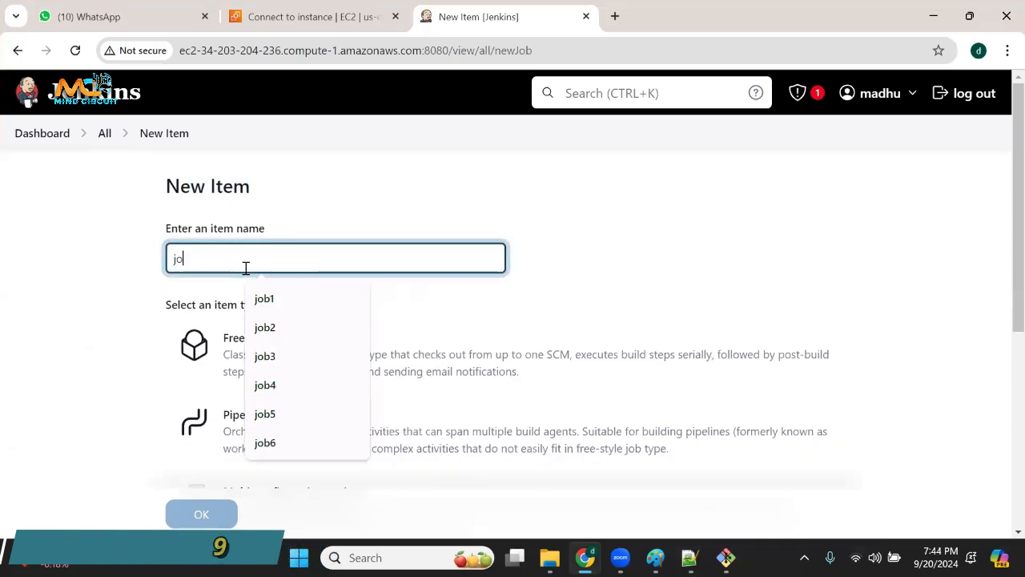
pyautogui.click(273, 302)
# Review the available item types, from Freestyle project and Pipeline to Multibranch Pipeline and Organization Folder.
pyautogui.scroll(-1, 77, 351)
pyautogui.scroll(-2, 141, 314)
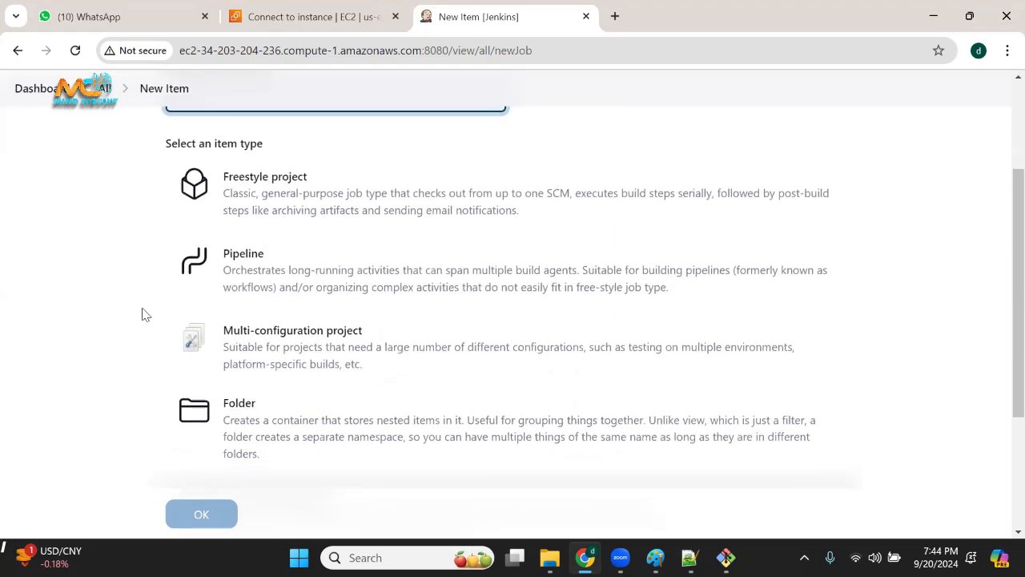
pyautogui.scroll(1, 217, 141)
pyautogui.moveTo(181, 142); pyautogui.dragTo(296, 145)
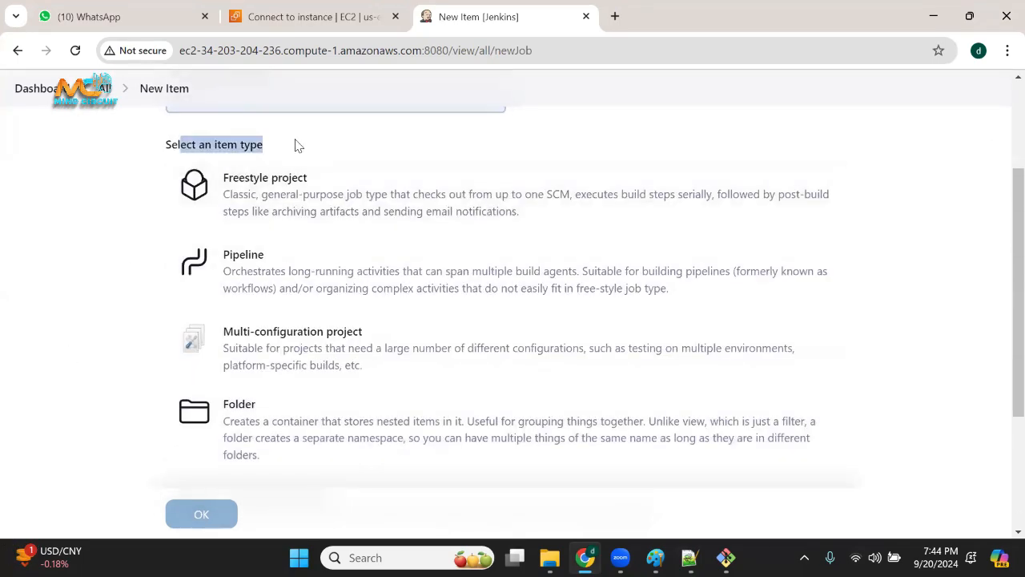
pyautogui.moveTo(192, 144); pyautogui.dragTo(297, 149)
pyautogui.scroll(1, 173, 176)
pyautogui.moveTo(183, 241); pyautogui.dragTo(290, 234)
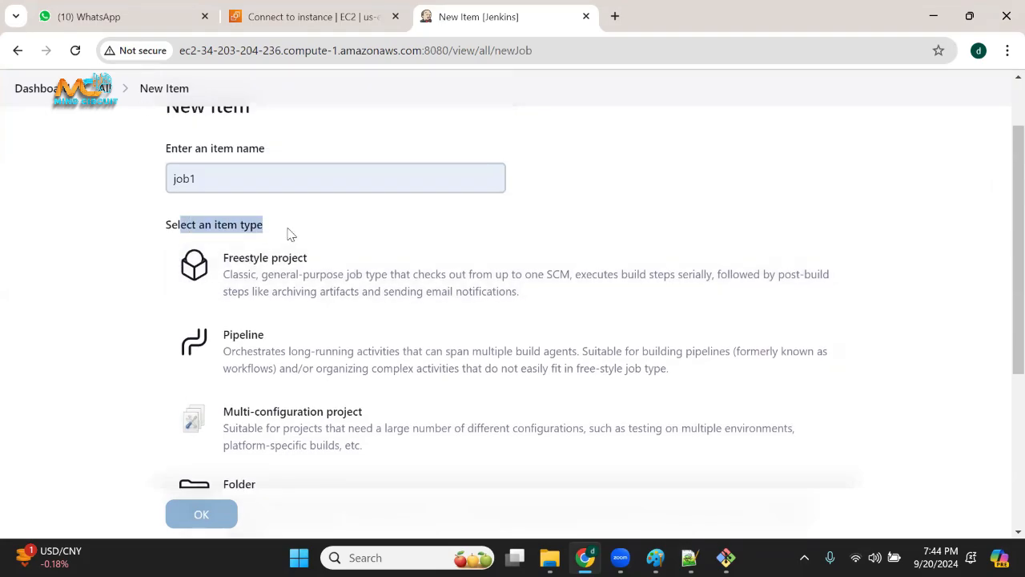
pyautogui.scroll(-3, 220, 361)
pyautogui.scroll(3, 296, 388)
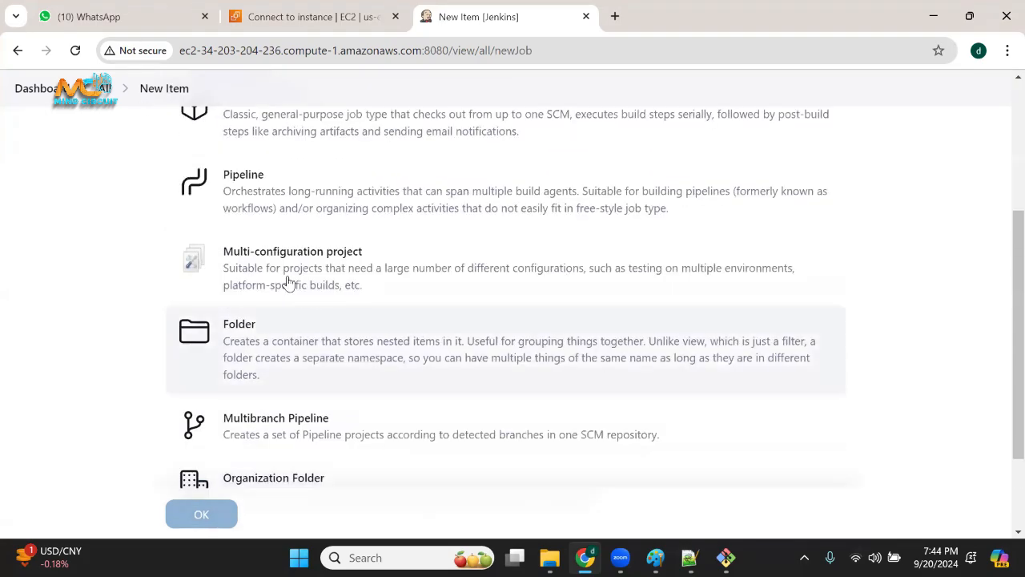
# Choose Freestyle project as the type for job1 and create the job.
pyautogui.click(259, 264)
pyautogui.click(260, 264)
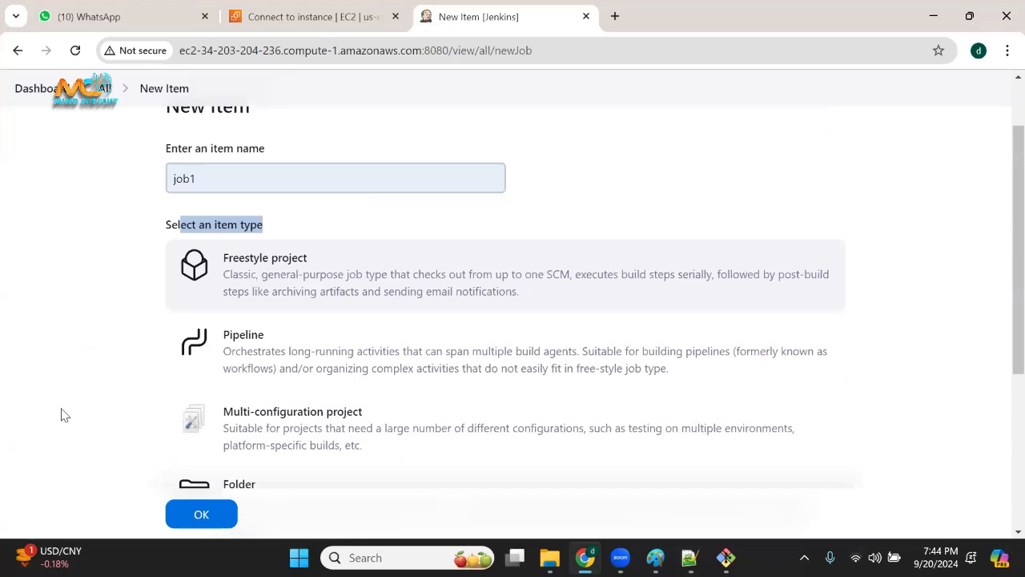
pyautogui.click(207, 517)
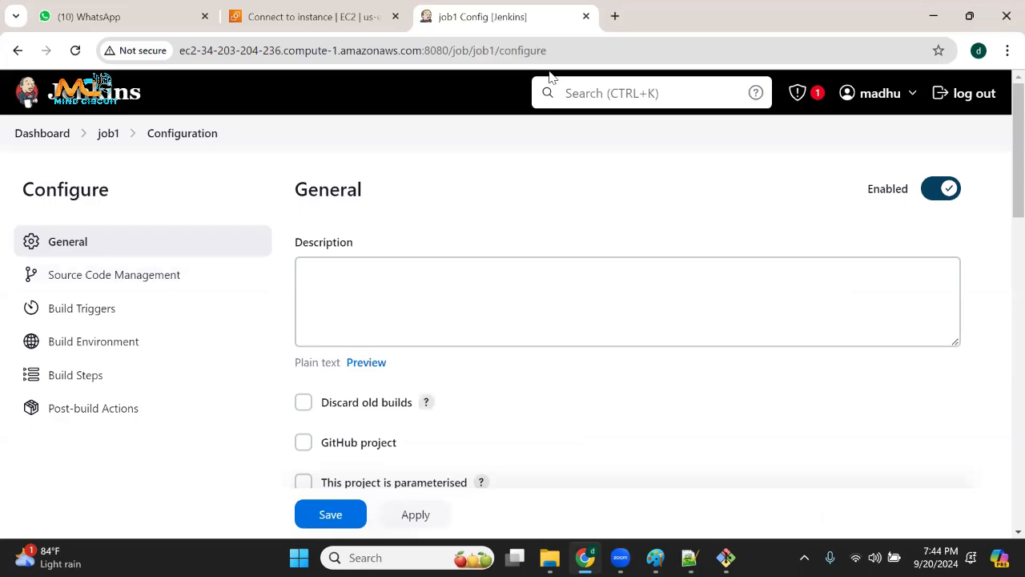
# Review job1's configuration sections from General to Post-build Actions, circling the section list in red and clearing the drawings.
pyautogui.moveTo(106, 204)
pyautogui.mouseDown()
pyautogui.moveTo(139, 440)
pyautogui.moveTo(136, 238)
pyautogui.moveTo(68, 224)
pyautogui.mouseUp()
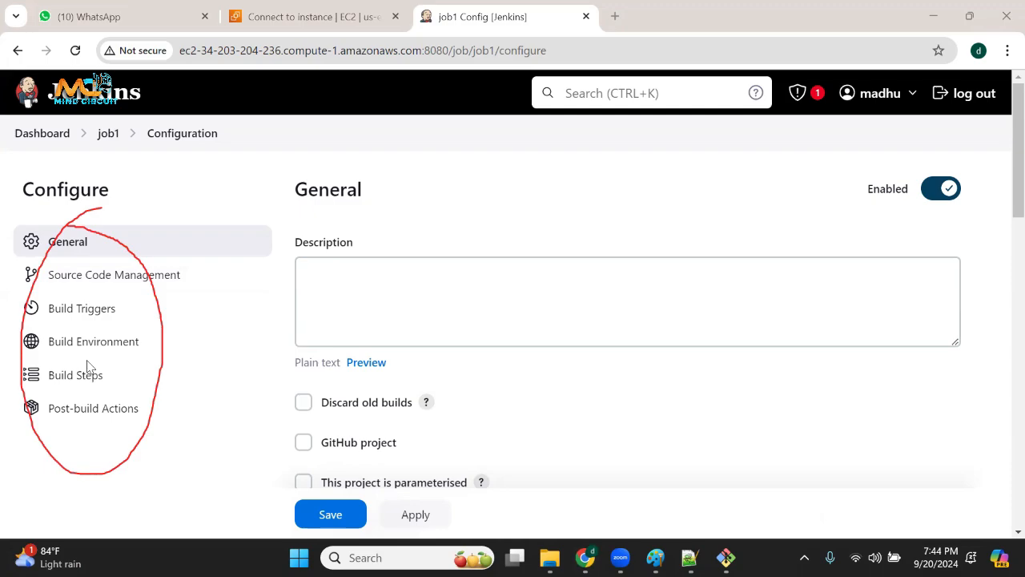
pyautogui.scroll(-5, 291, 318)
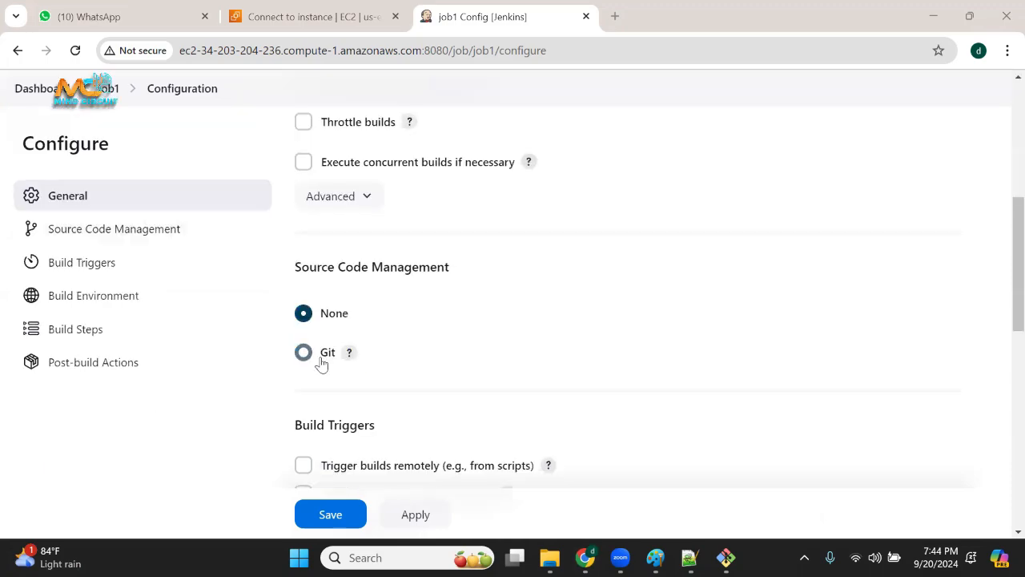
pyautogui.scroll(-2, 366, 355)
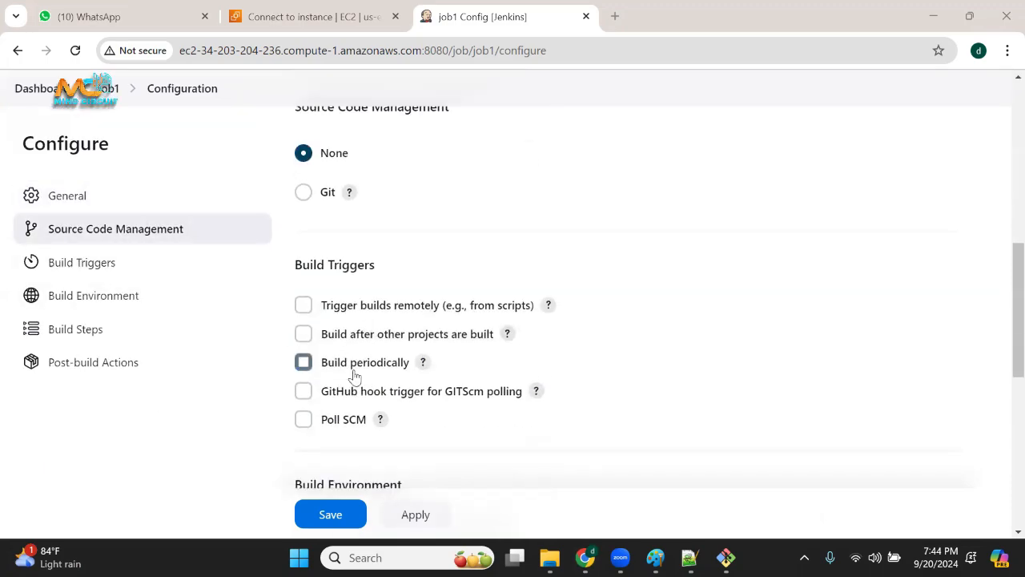
pyautogui.click(83, 261)
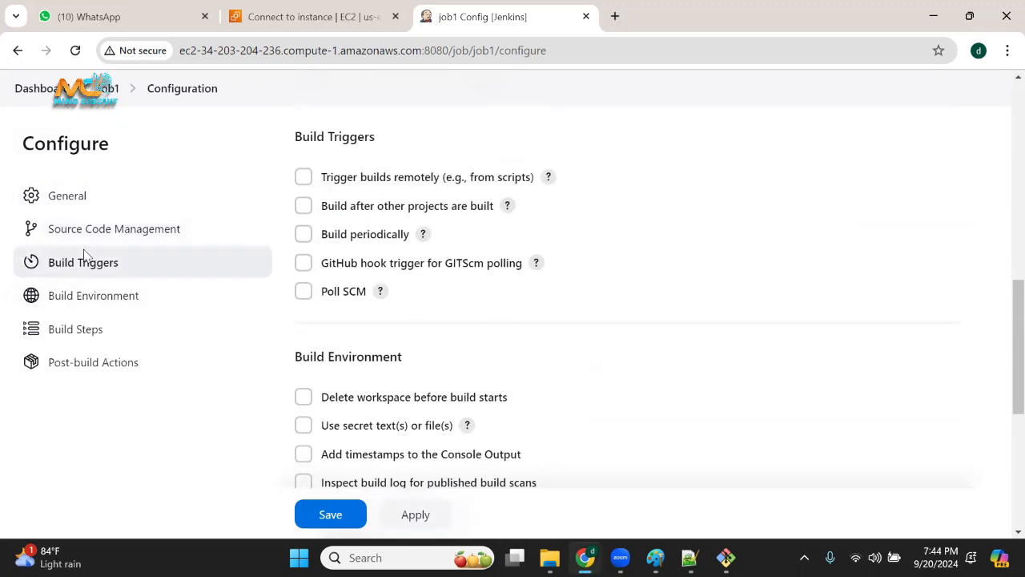
pyautogui.click(116, 303)
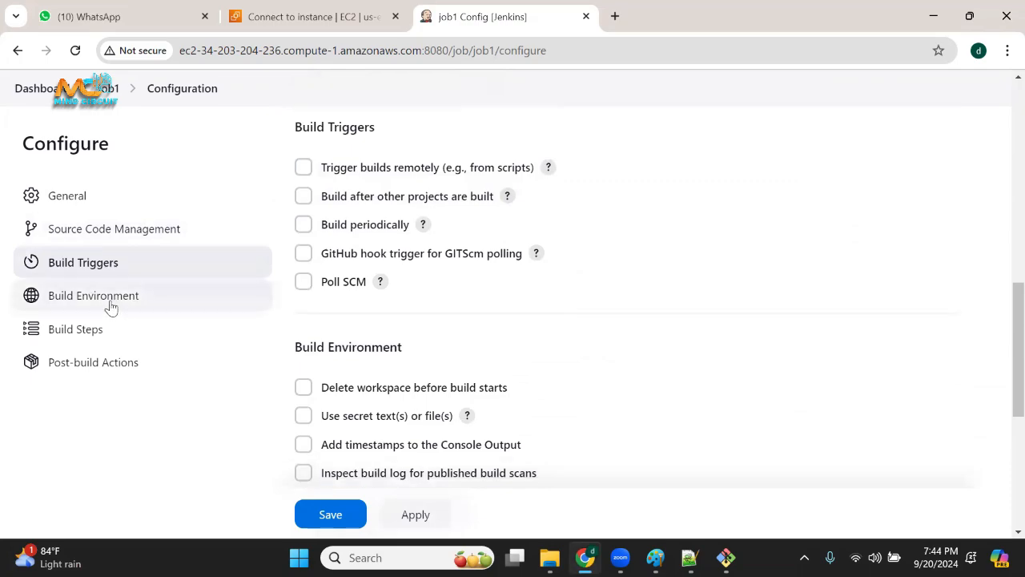
pyautogui.click(85, 333)
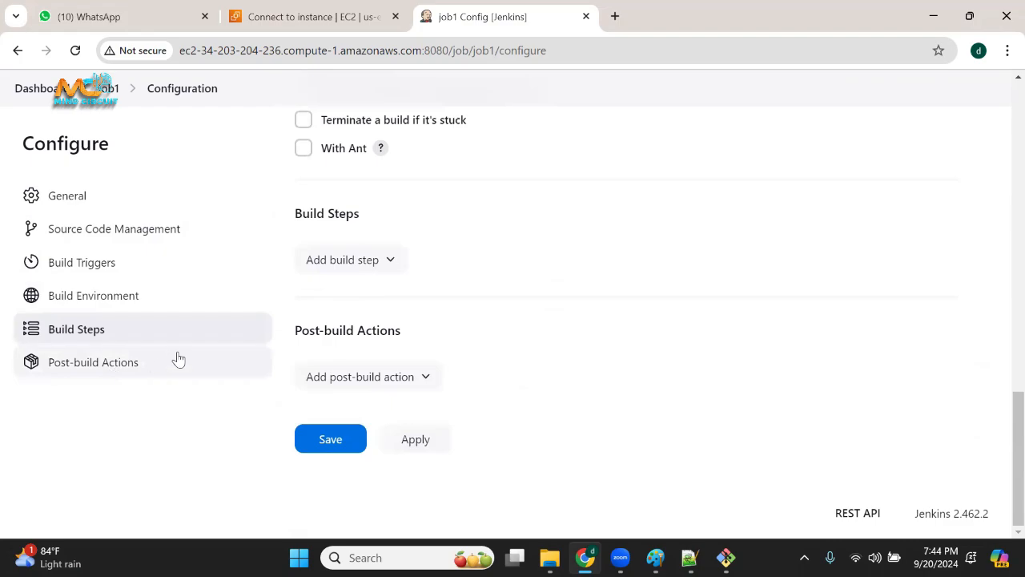
pyautogui.click(161, 196)
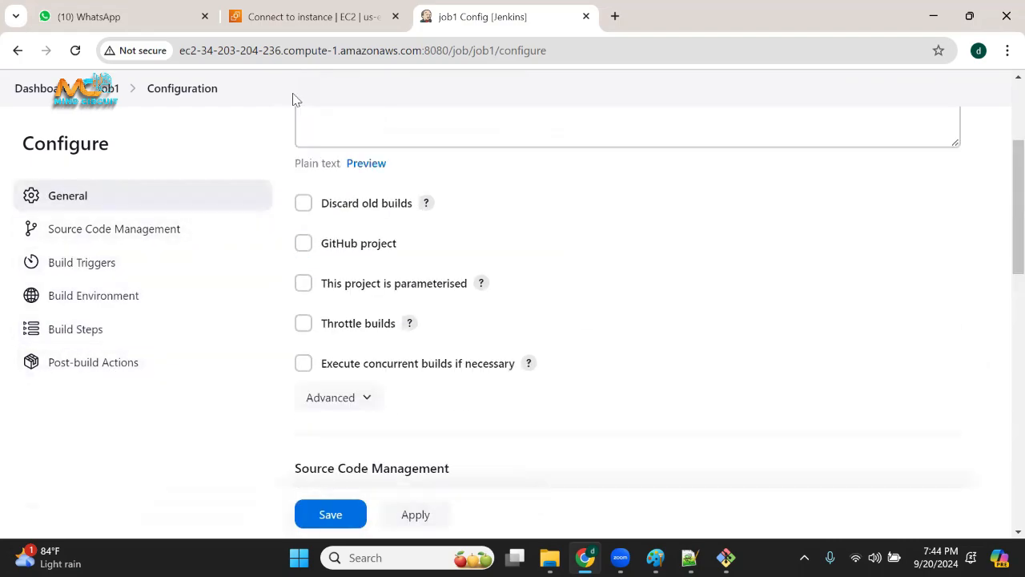
pyautogui.moveTo(104, 170)
pyautogui.mouseDown()
pyautogui.moveTo(26, 264)
pyautogui.moveTo(75, 413)
pyautogui.moveTo(154, 281)
pyautogui.moveTo(111, 163)
pyautogui.moveTo(80, 175)
pyautogui.mouseUp()
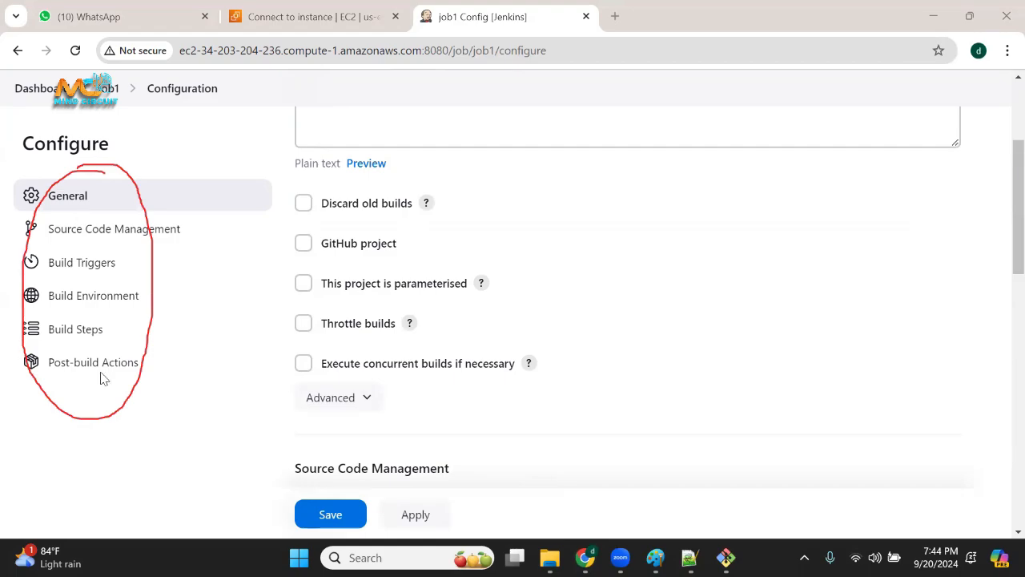
pyautogui.press('Escape')
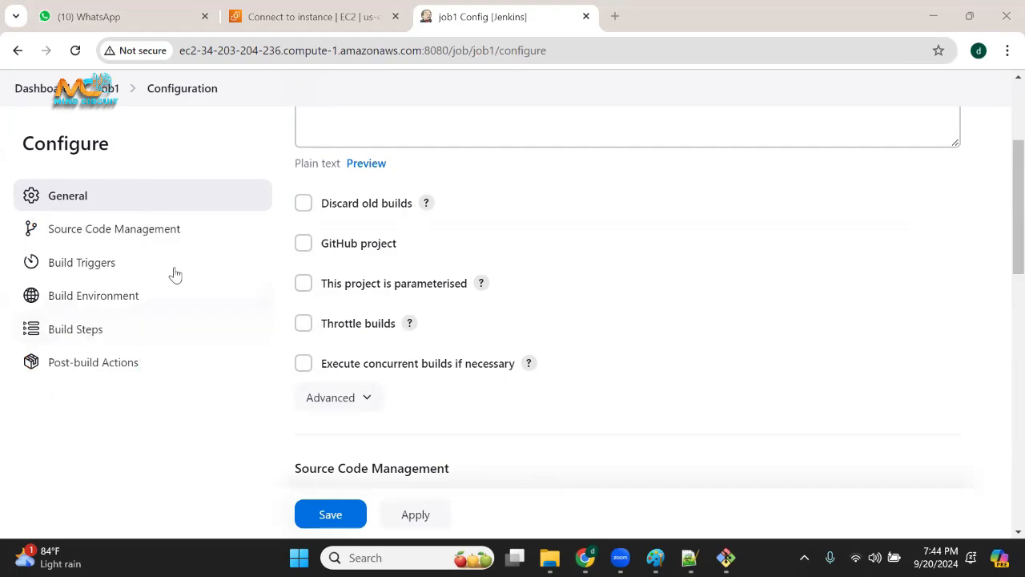
# Save job1's configuration and return to the dashboard, highlighting job1 in the job list.
pyautogui.click(330, 514)
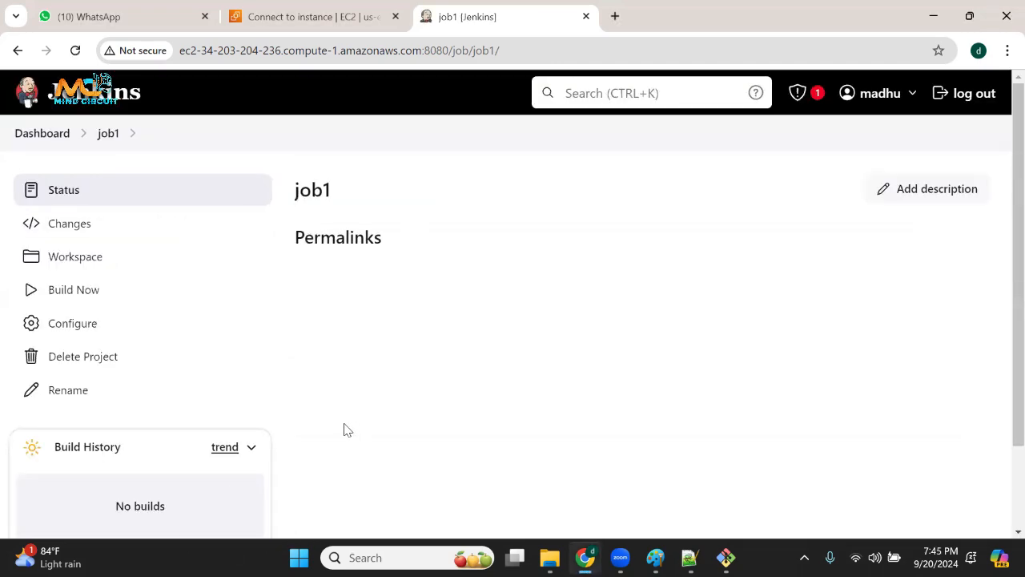
pyautogui.click(44, 134)
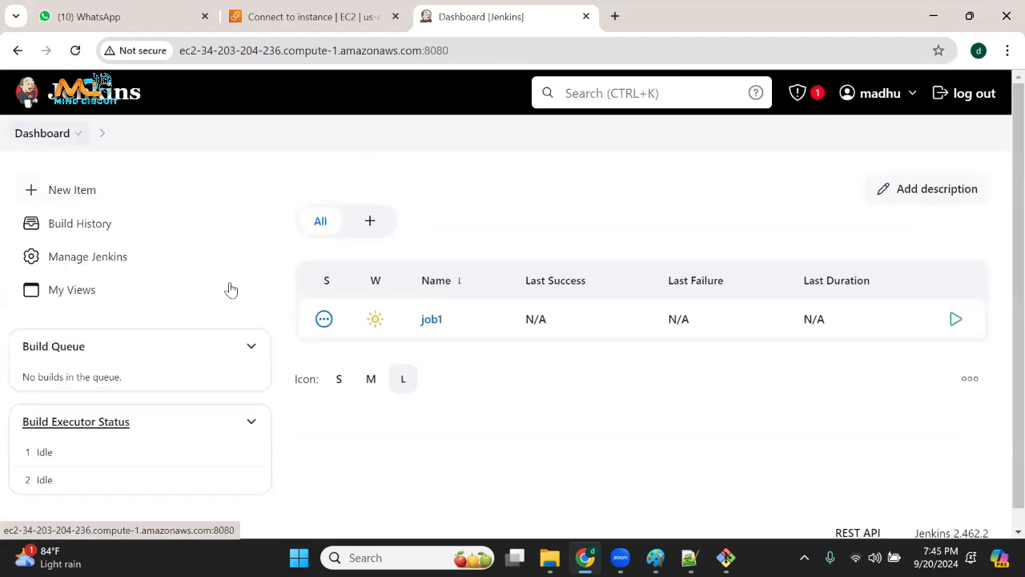
pyautogui.moveTo(473, 333); pyautogui.dragTo(411, 322)
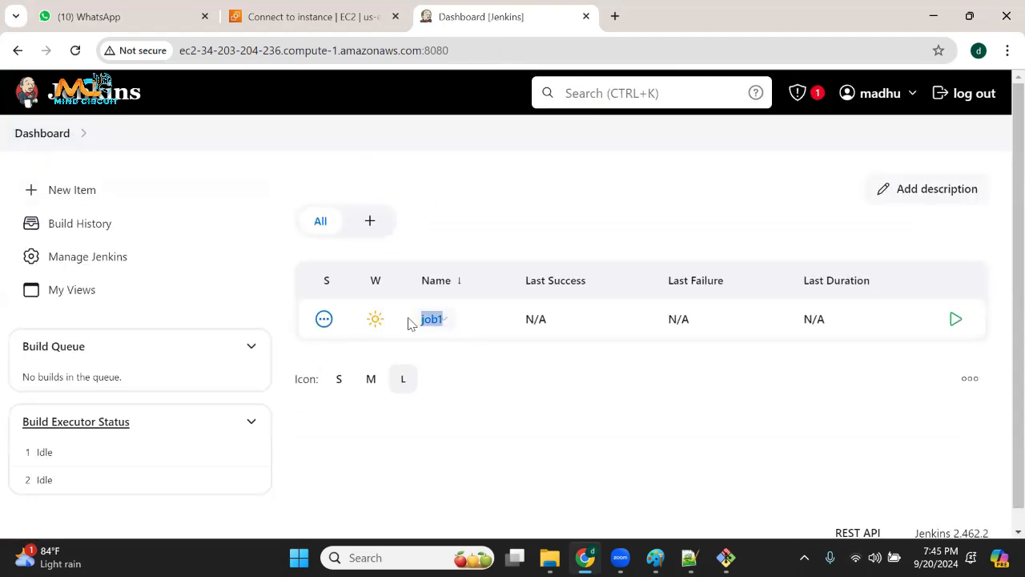
pyautogui.click(616, 468)
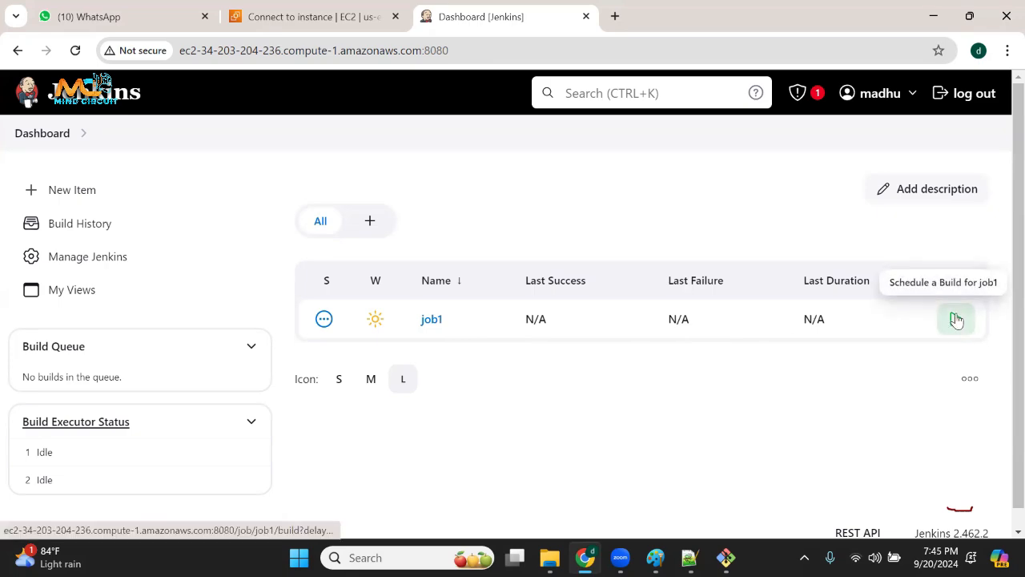
# Point out job1's Last Success and Last Failure values, schedule its first build and refresh the dashboard.
pyautogui.click(72, 62)
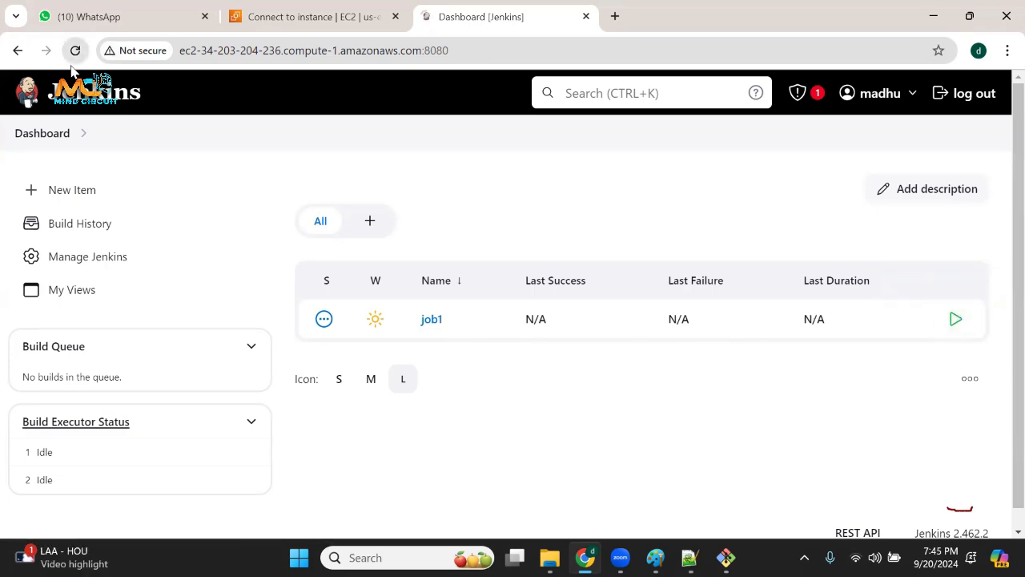
pyautogui.moveTo(526, 325); pyautogui.dragTo(564, 322)
pyautogui.moveTo(670, 318); pyautogui.dragTo(721, 324)
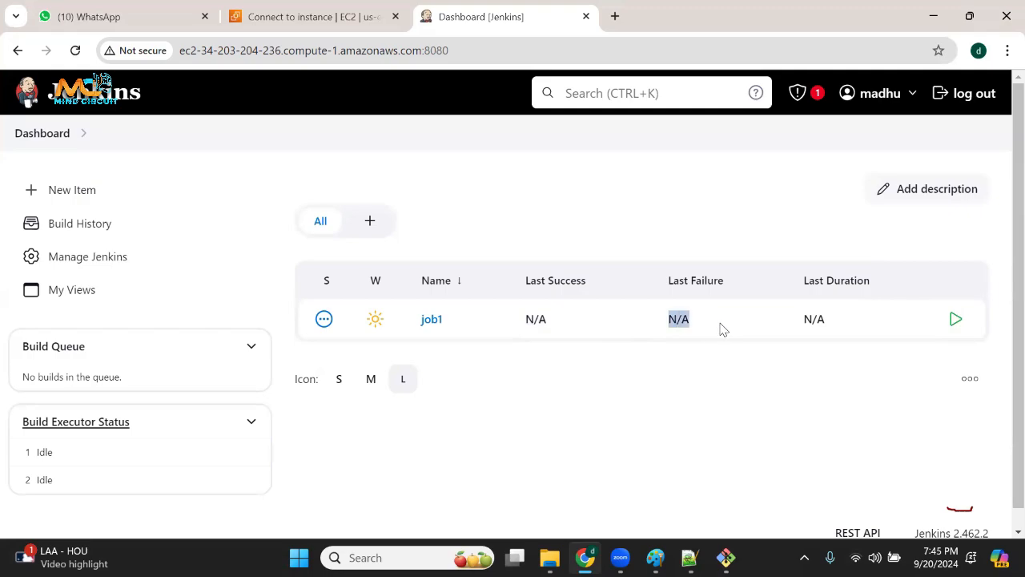
pyautogui.click(955, 320)
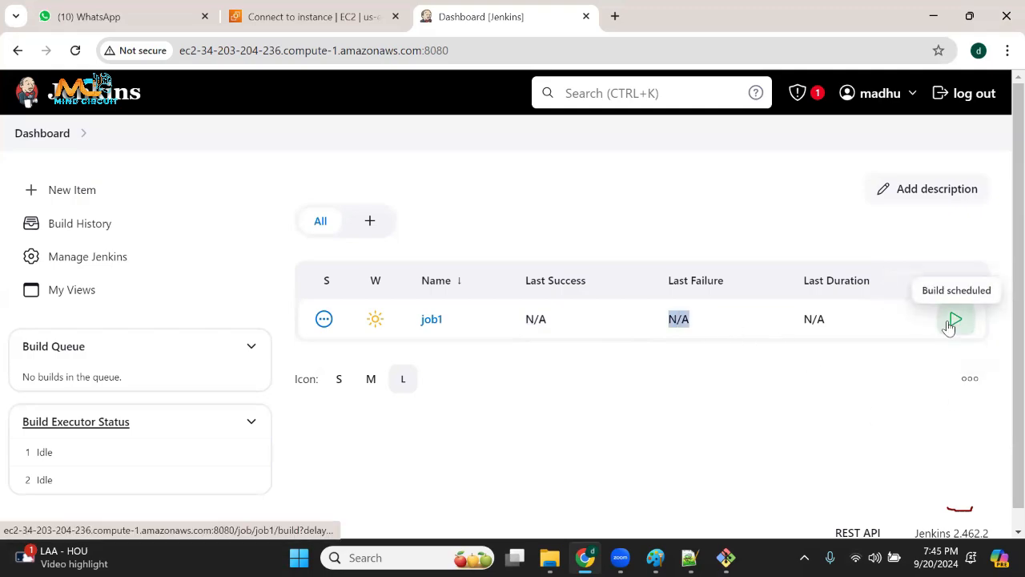
pyautogui.click(74, 55)
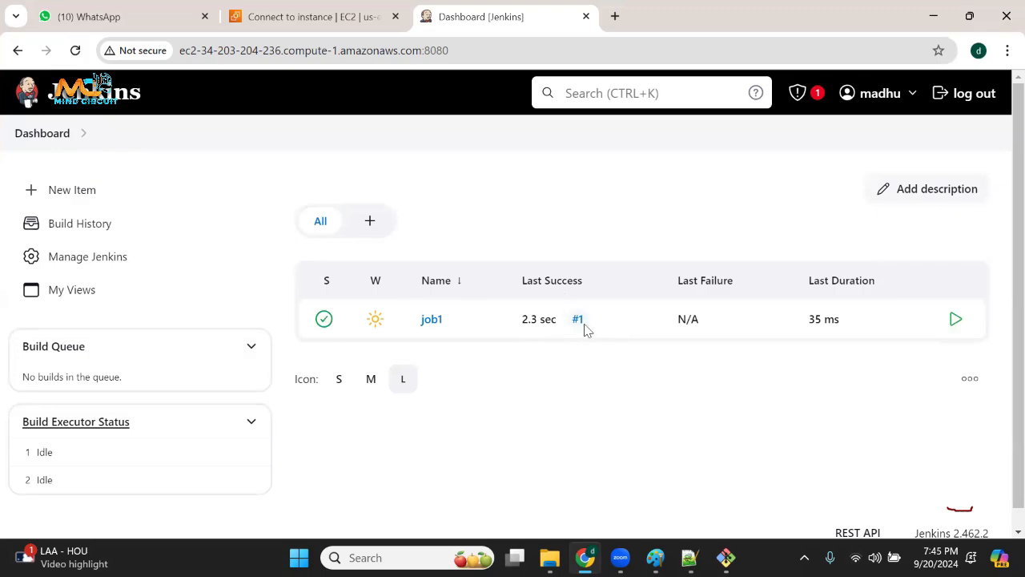
# Examine job1's build number, last success time, last failure and last duration, refreshing the dashboard to update them.
pyautogui.moveTo(586, 328); pyautogui.dragTo(573, 328)
pyautogui.click(534, 400)
pyautogui.moveTo(523, 321); pyautogui.dragTo(555, 324)
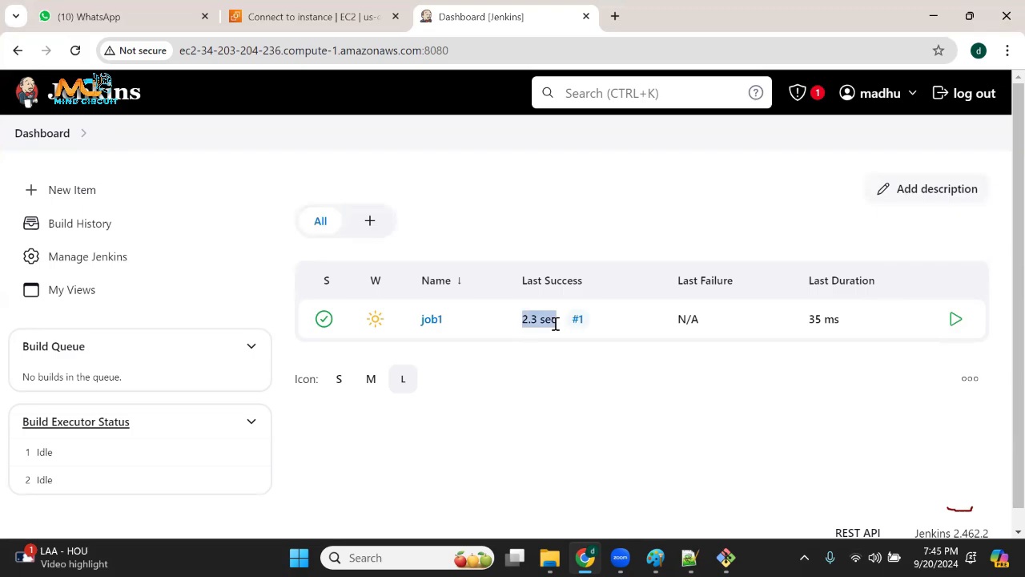
pyautogui.press('F5')
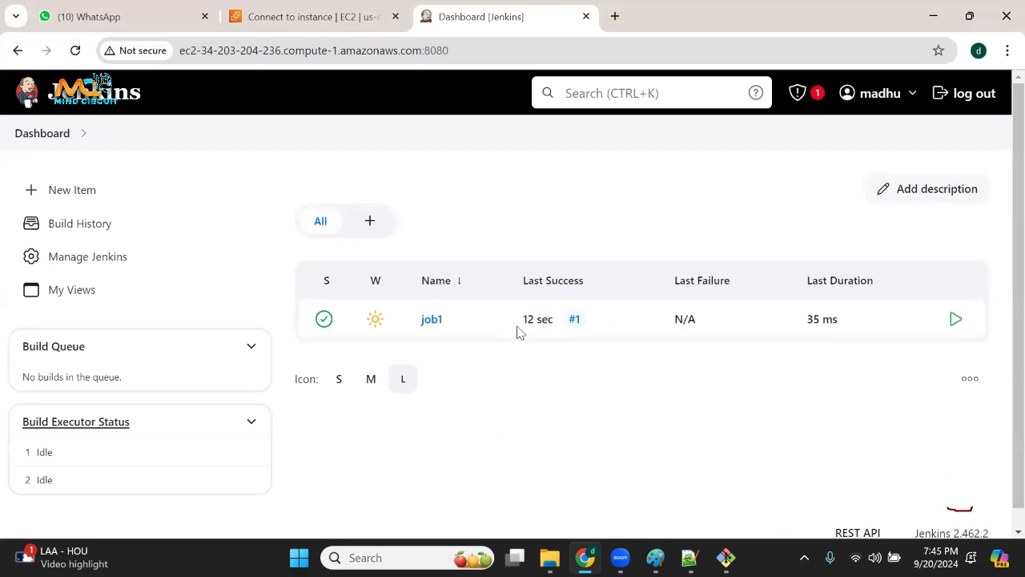
pyautogui.moveTo(522, 320); pyautogui.dragTo(552, 321)
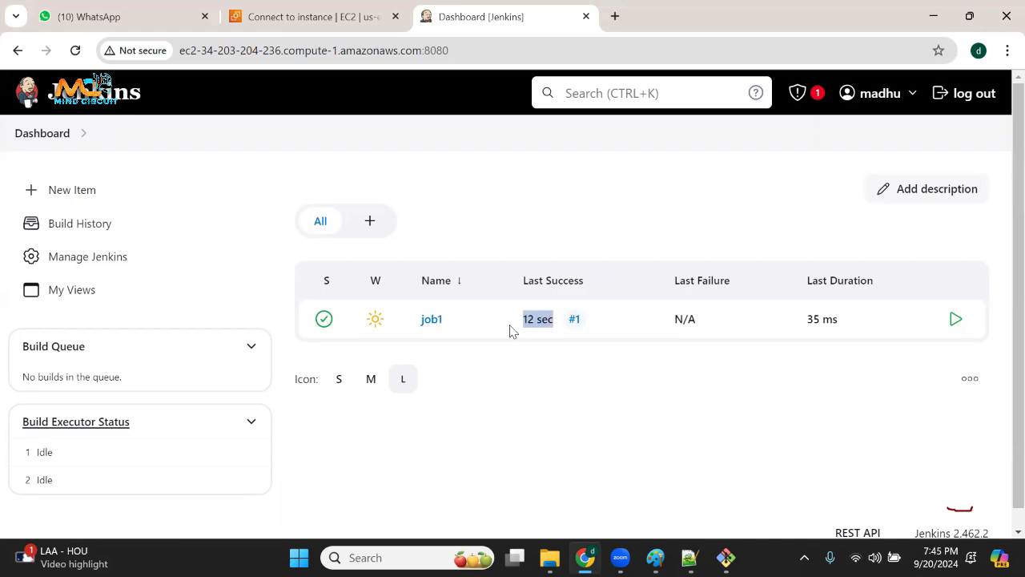
pyautogui.moveTo(461, 333); pyautogui.dragTo(418, 333)
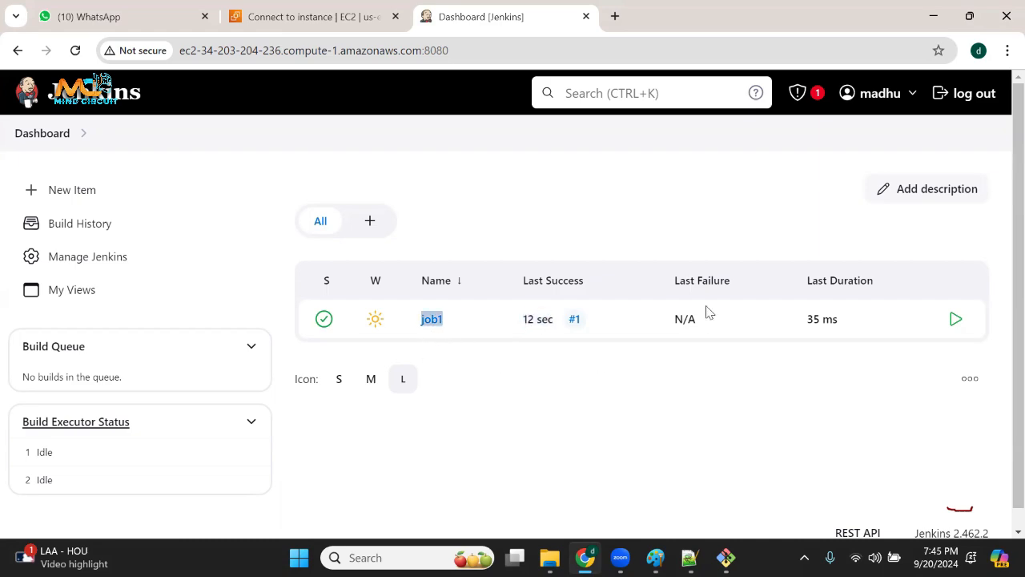
pyautogui.moveTo(668, 327); pyautogui.dragTo(731, 327)
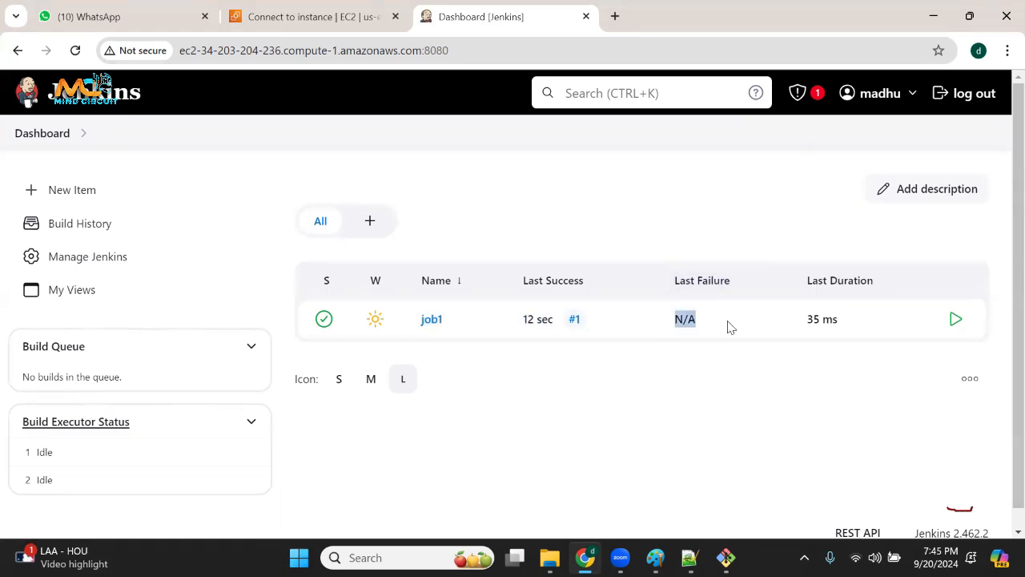
pyautogui.click(817, 319)
pyautogui.moveTo(806, 319); pyautogui.dragTo(846, 322)
pyautogui.click(797, 406)
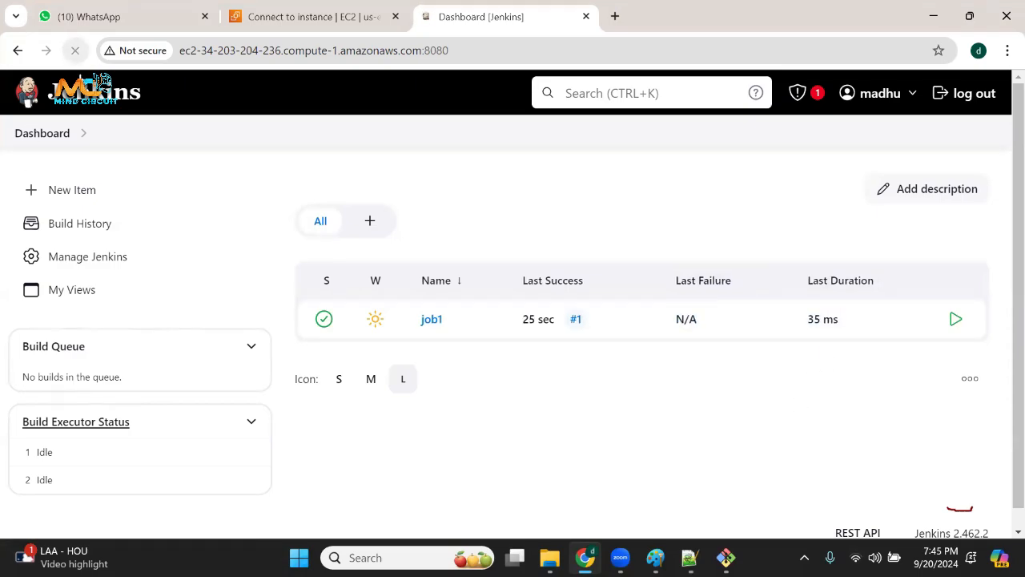
pyautogui.moveTo(806, 319); pyautogui.dragTo(858, 327)
pyautogui.click(824, 419)
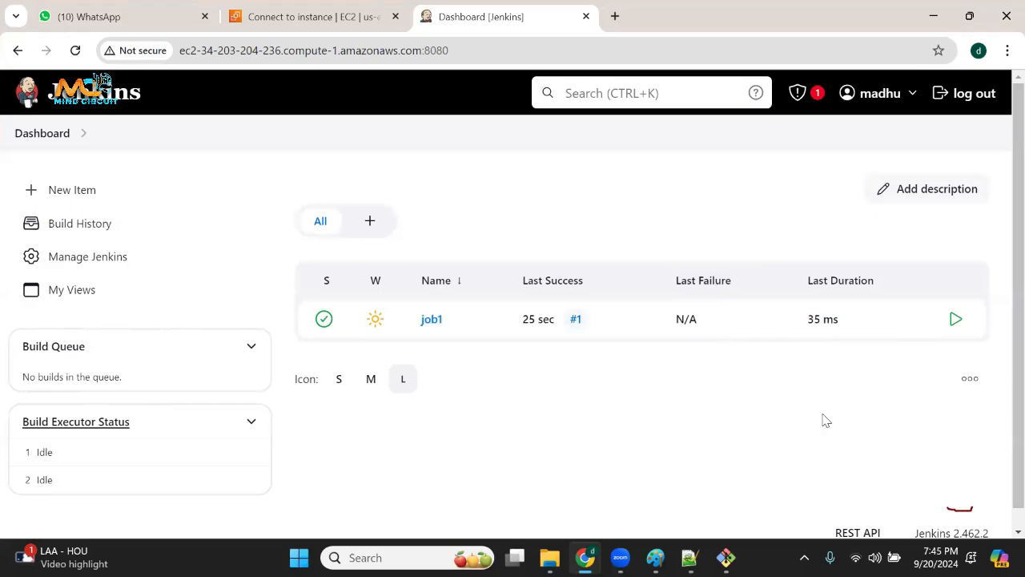
# Schedule a second build of job1, refresh the dashboard and highlight its last duration and build number.
pyautogui.click(956, 320)
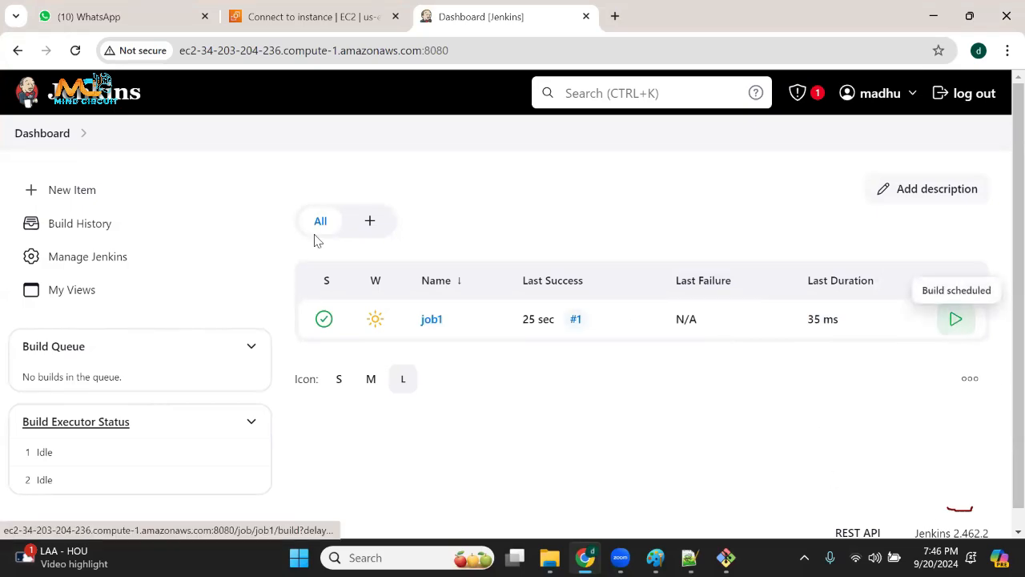
pyautogui.click(75, 51)
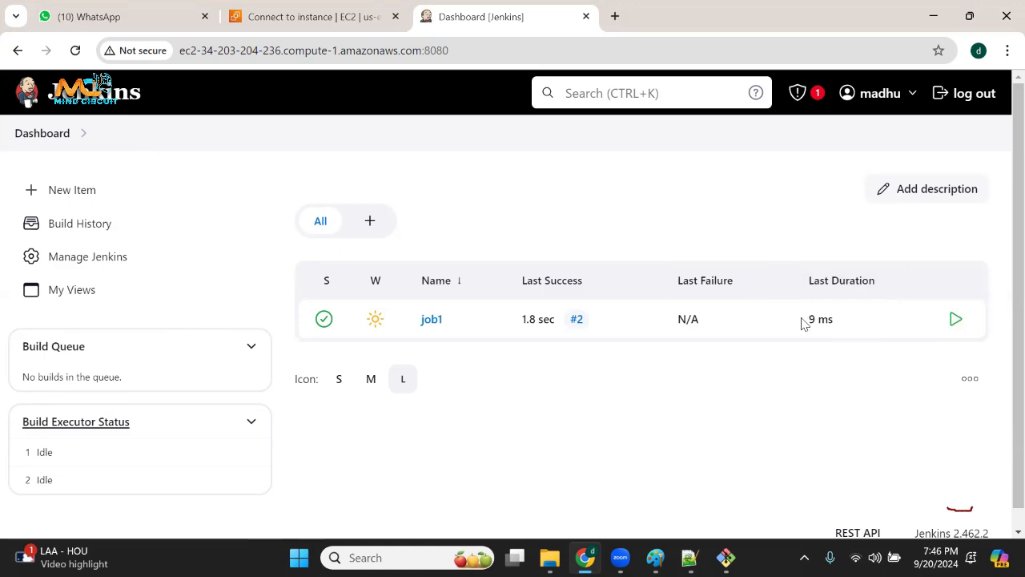
pyautogui.moveTo(804, 322); pyautogui.dragTo(852, 323)
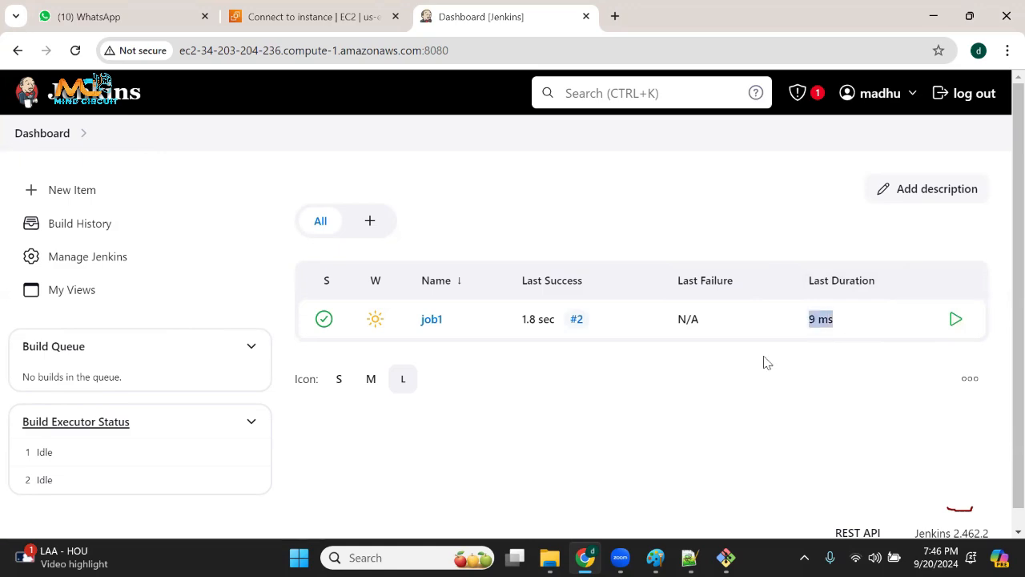
pyautogui.moveTo(600, 334); pyautogui.dragTo(572, 319)
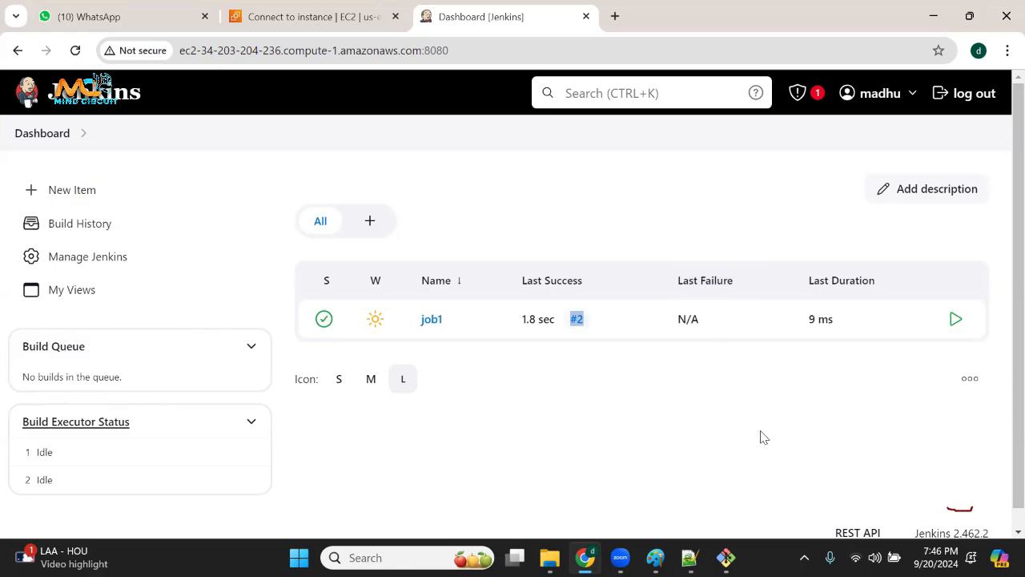
# Schedule four more builds of job1 in a row, refresh the dashboard and highlight the latest build number.
pyautogui.click(959, 323)
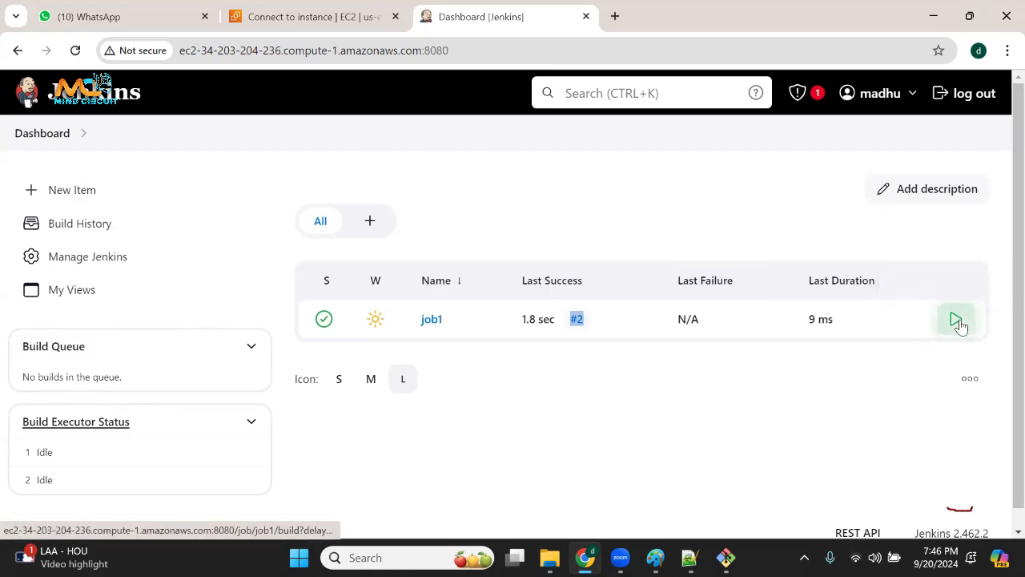
pyautogui.click(74, 53)
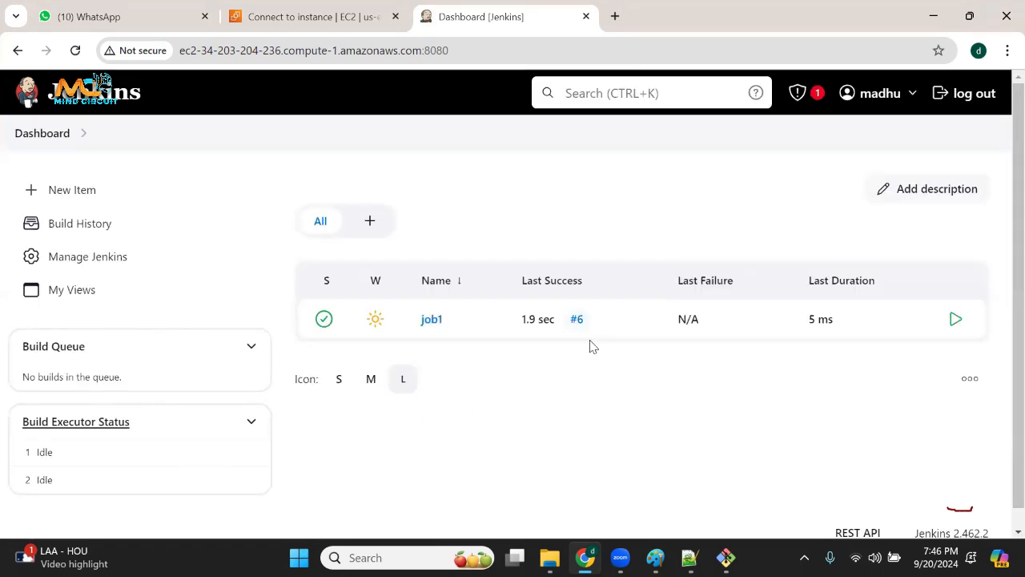
pyautogui.moveTo(595, 326); pyautogui.dragTo(569, 324)
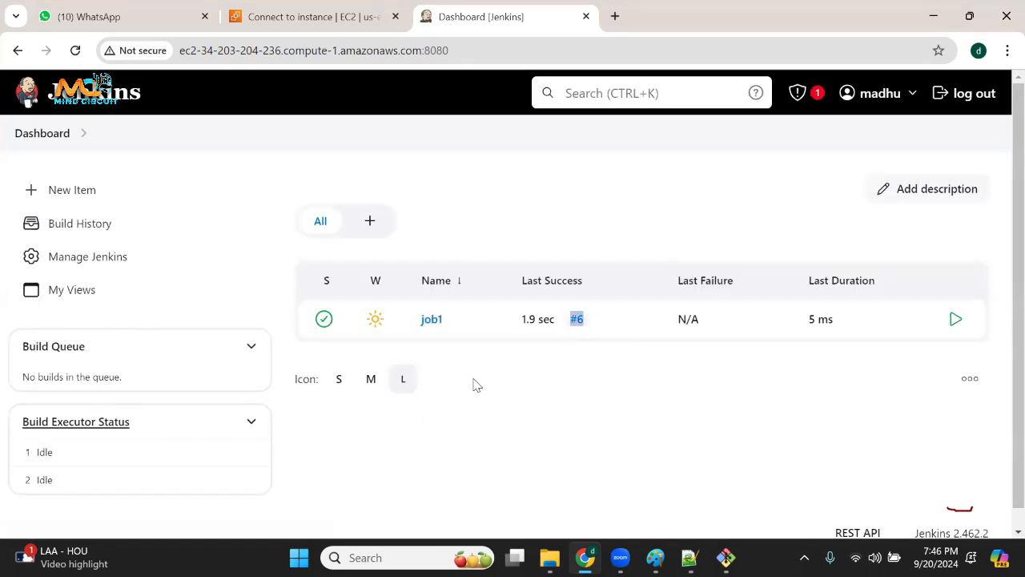
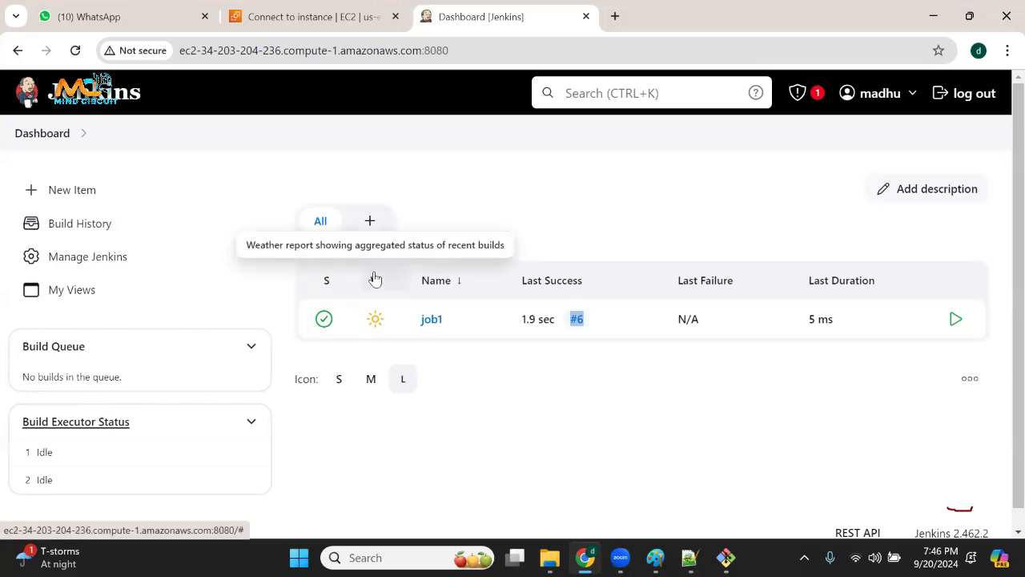
# Examine job1's build stability in the weather report and mark its weather icon and latest build number.
pyautogui.moveTo(385, 326)
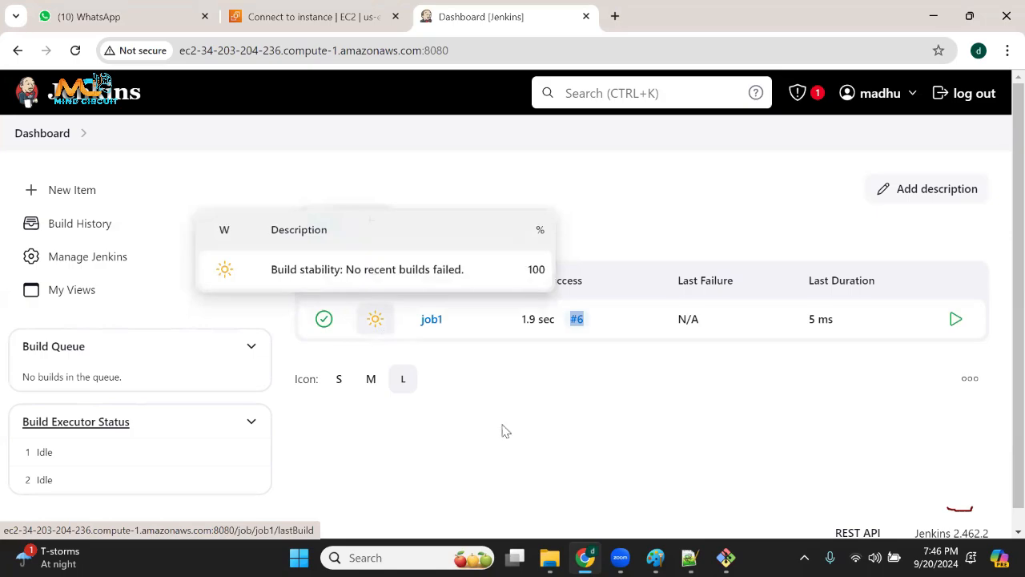
pyautogui.click(527, 459)
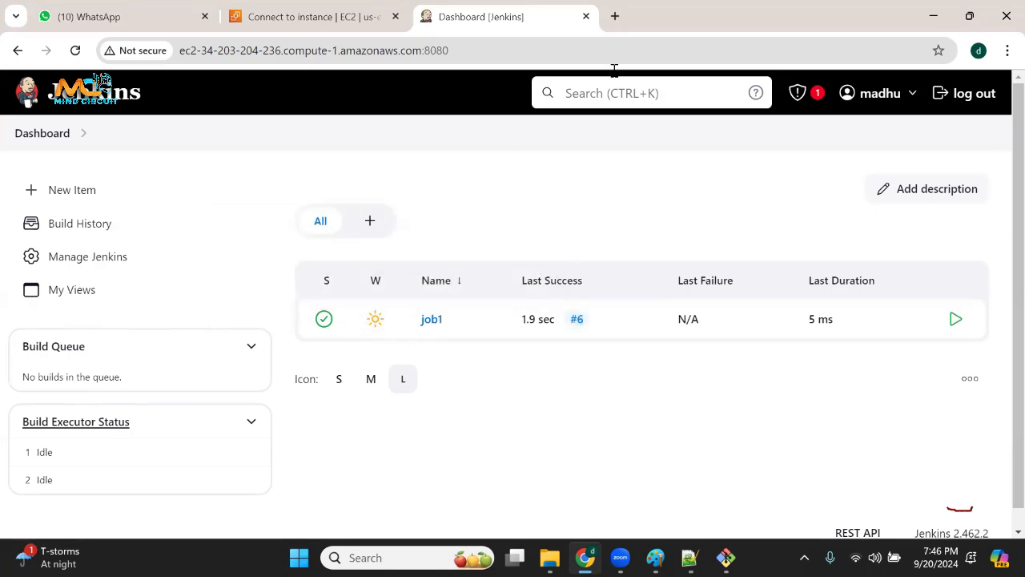
pyautogui.moveTo(398, 324); pyautogui.dragTo(362, 342)
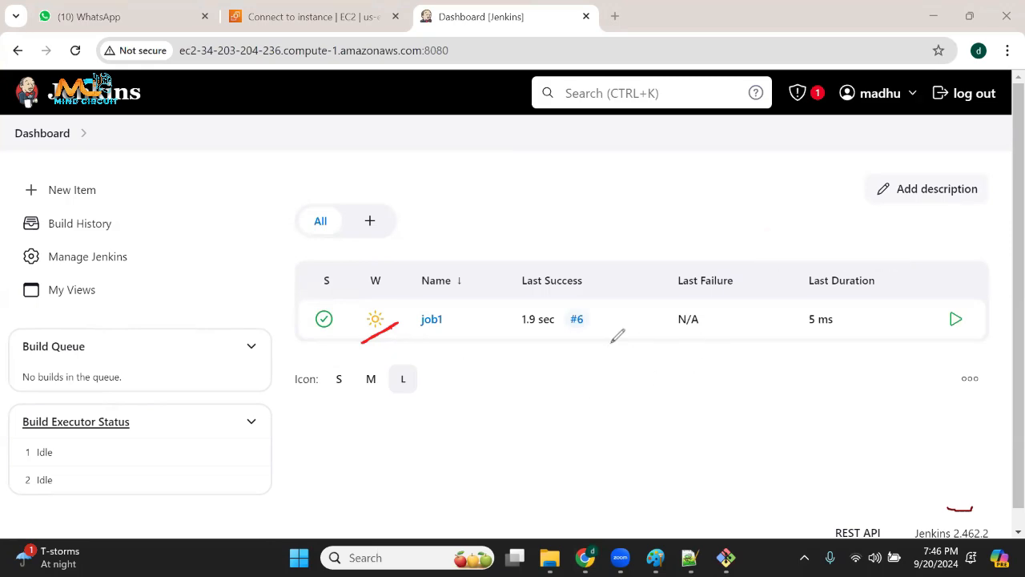
pyautogui.moveTo(585, 316); pyautogui.dragTo(608, 311)
pyautogui.moveTo(381, 292)
pyautogui.mouseDown()
pyautogui.moveTo(360, 336)
pyautogui.moveTo(392, 305)
pyautogui.moveTo(373, 291)
pyautogui.mouseUp()
# Add an Execute Windows batch command build step with an empty command to job1's configuration and save the job.
pyautogui.click(433, 321)
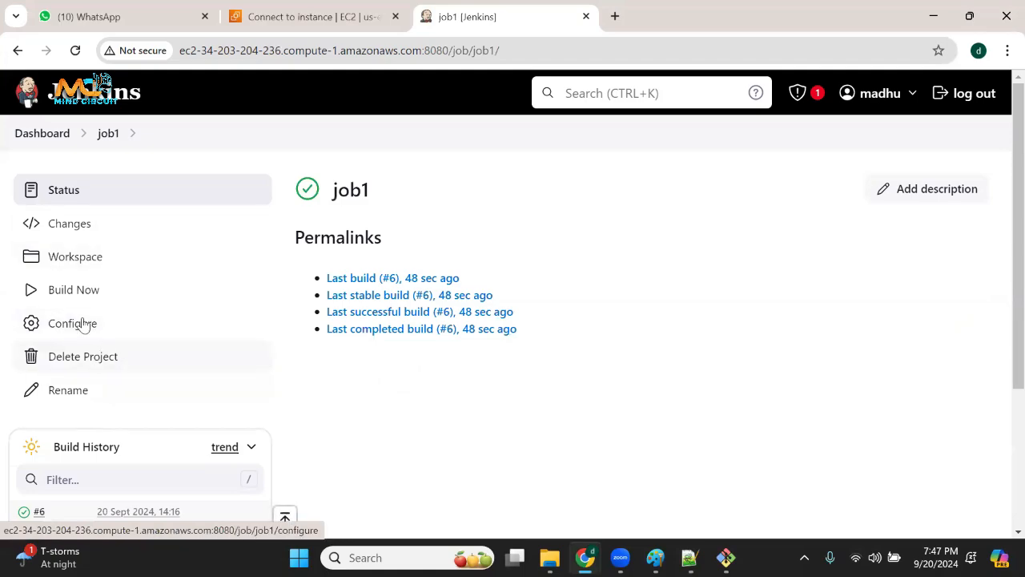
pyautogui.click(83, 323)
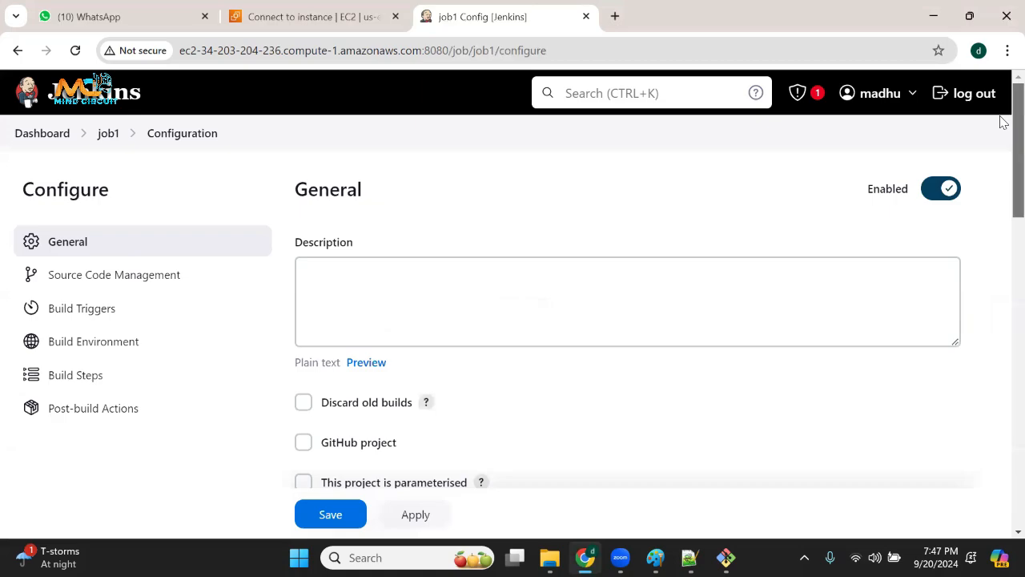
pyautogui.moveTo(1003, 120); pyautogui.dragTo(1000, 451)
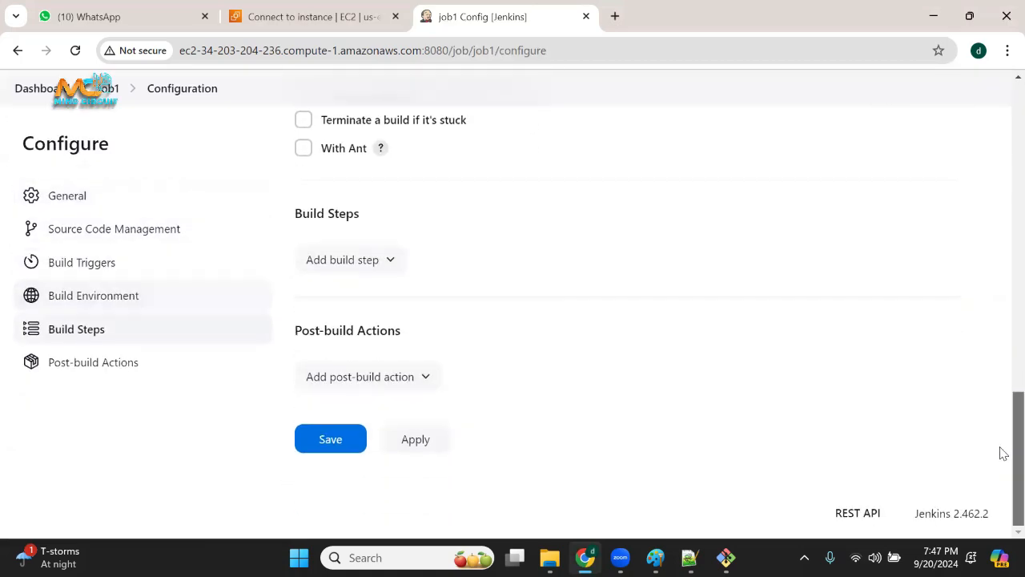
pyautogui.click(391, 269)
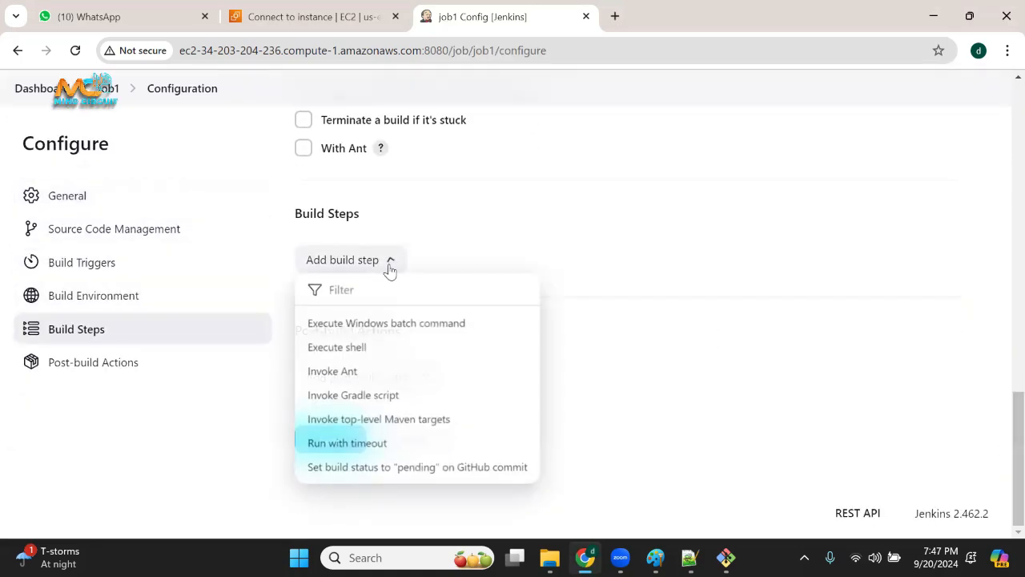
pyautogui.click(418, 325)
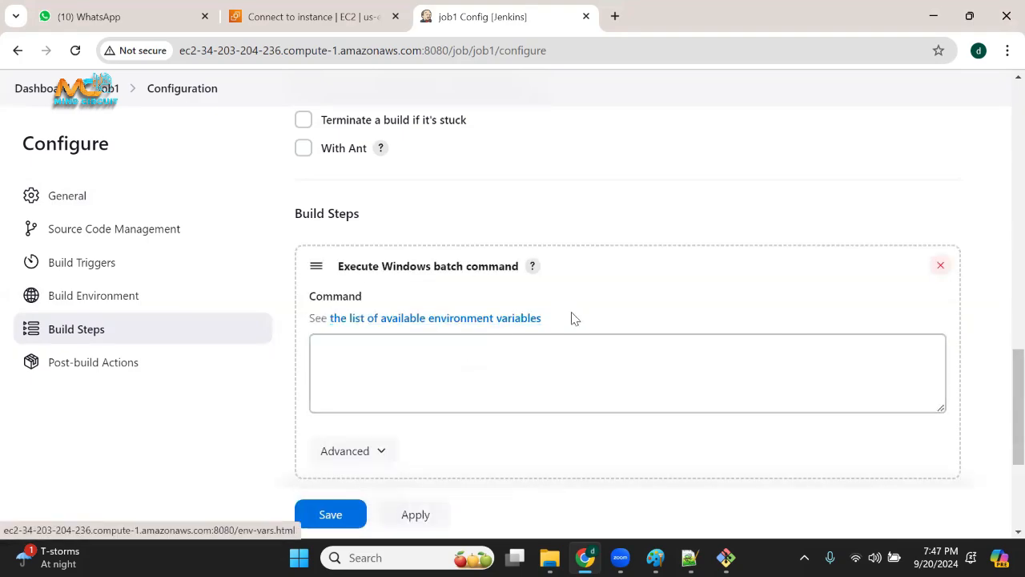
pyautogui.click(484, 384)
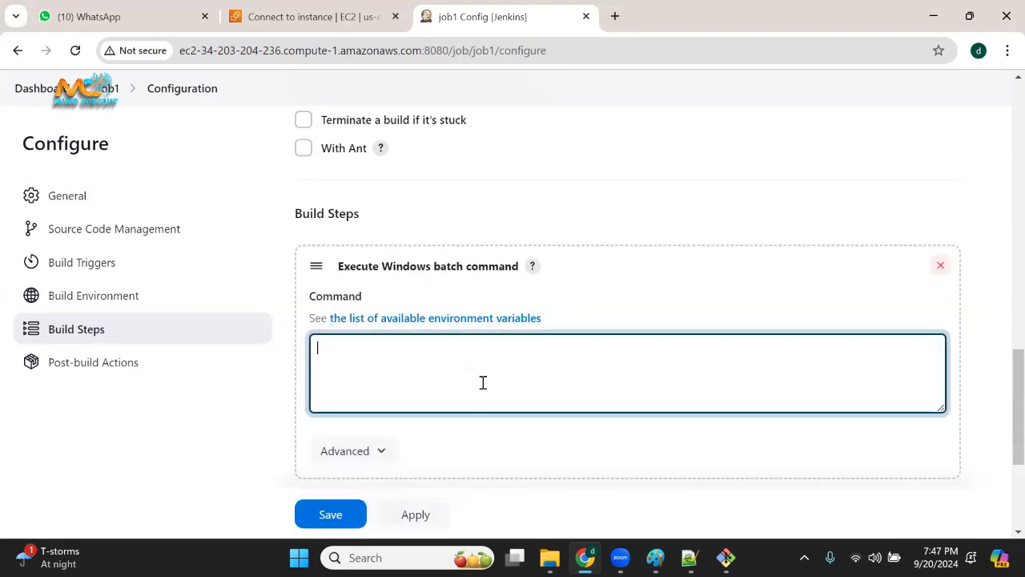
pyautogui.click(335, 518)
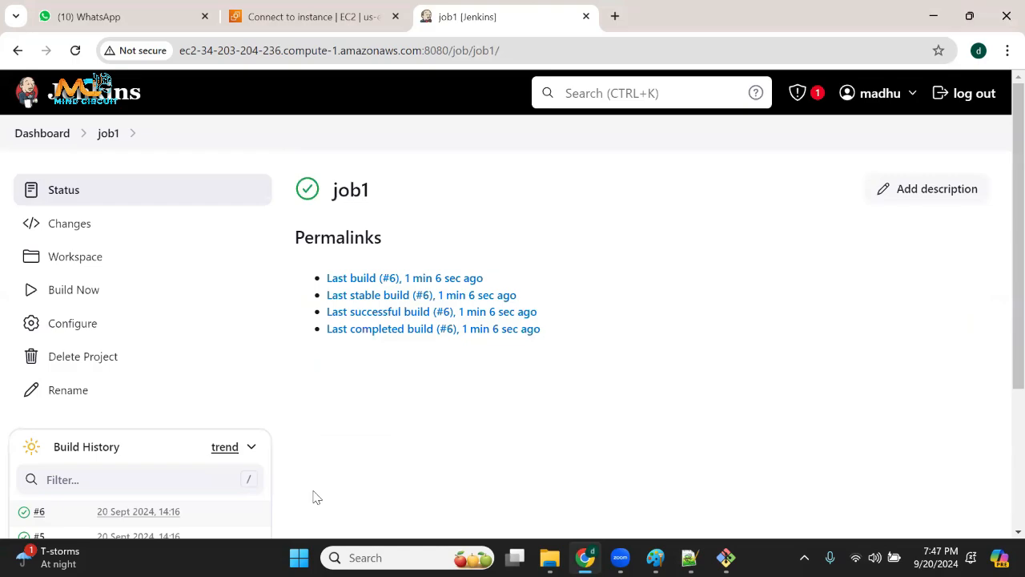
# Reopen job1's configuration, check its Windows batch command build step and save the job again.
pyautogui.click(83, 328)
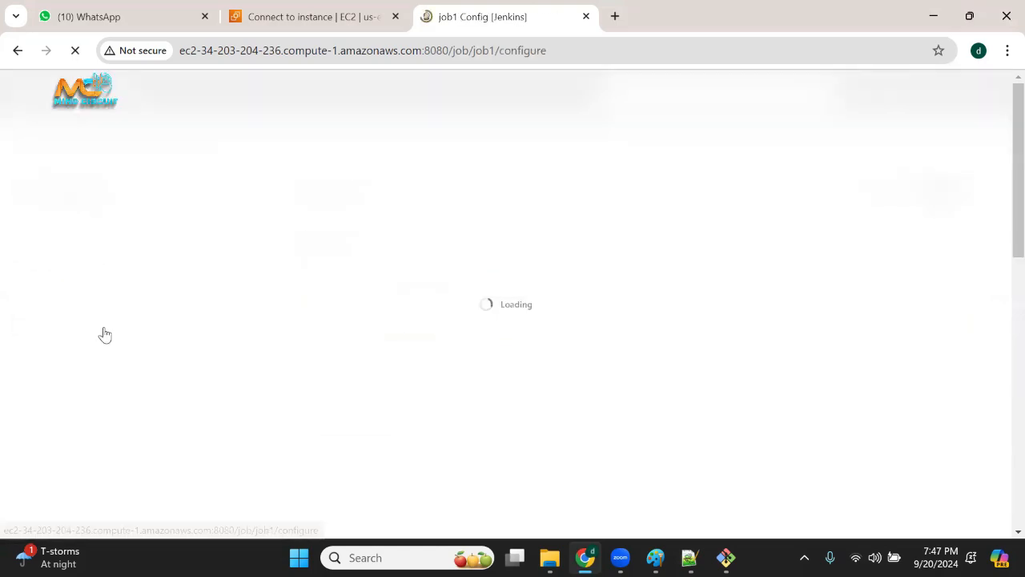
pyautogui.scroll(-15, 410, 371)
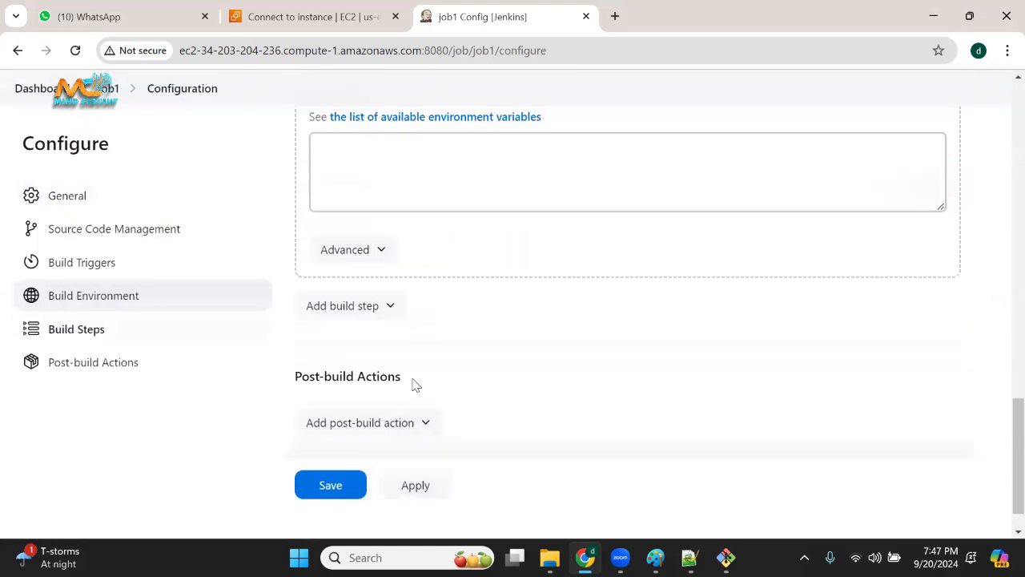
pyautogui.scroll(2, 390, 168)
pyautogui.scroll(-3, 360, 494)
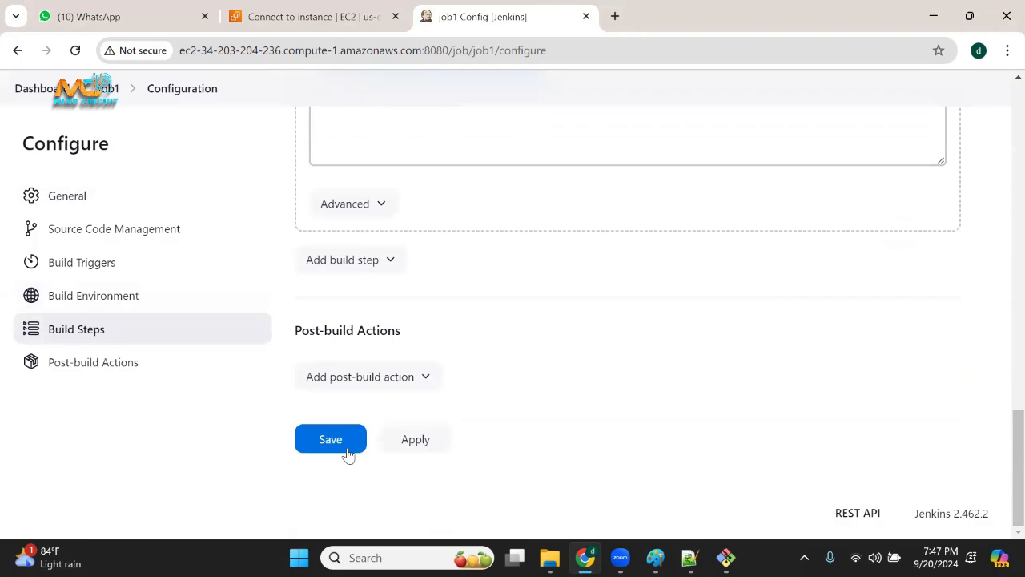
pyautogui.click(348, 454)
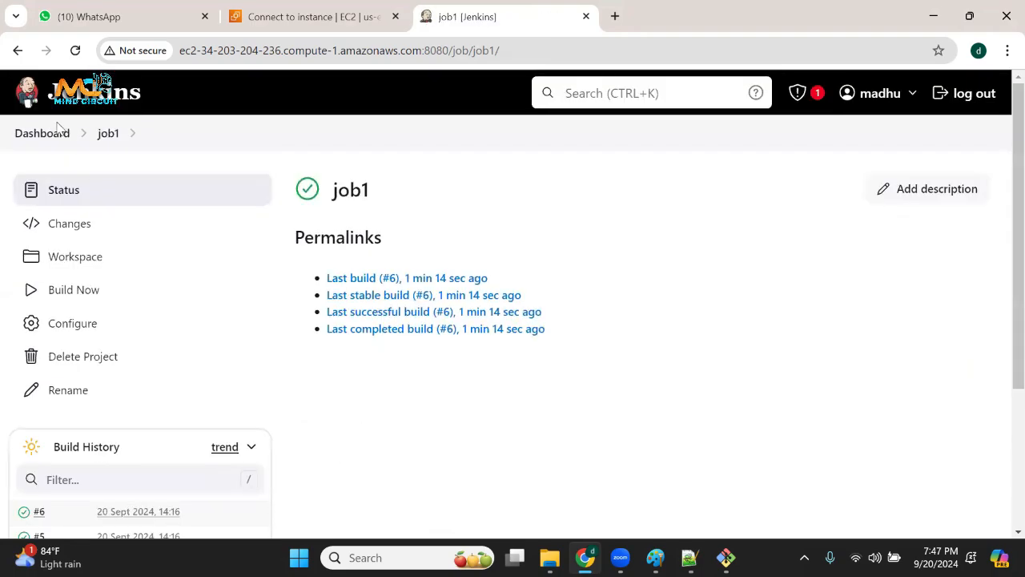
# Return to the dashboard, schedule one build of job1 and refresh the page.
pyautogui.click(53, 134)
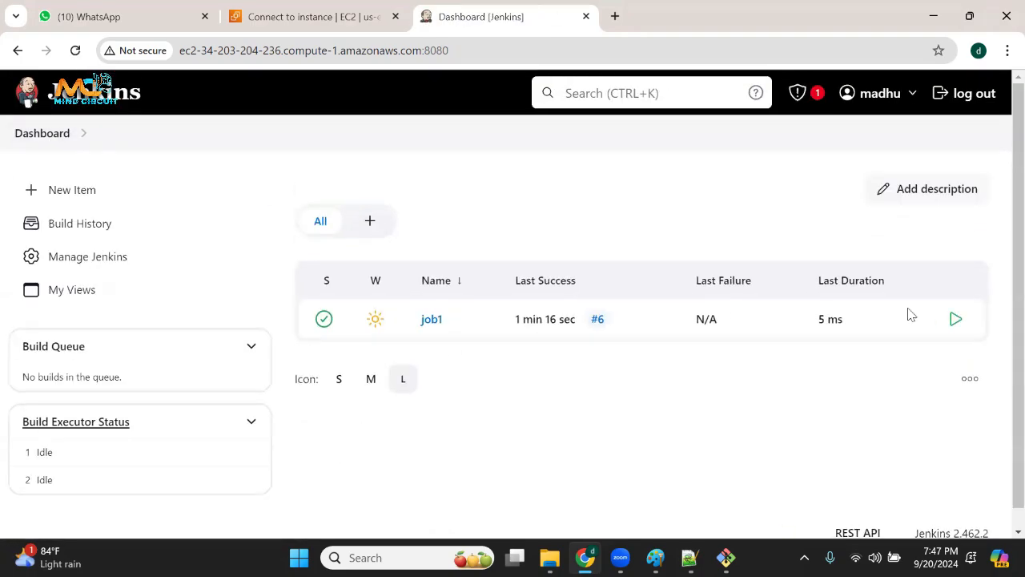
pyautogui.click(956, 321)
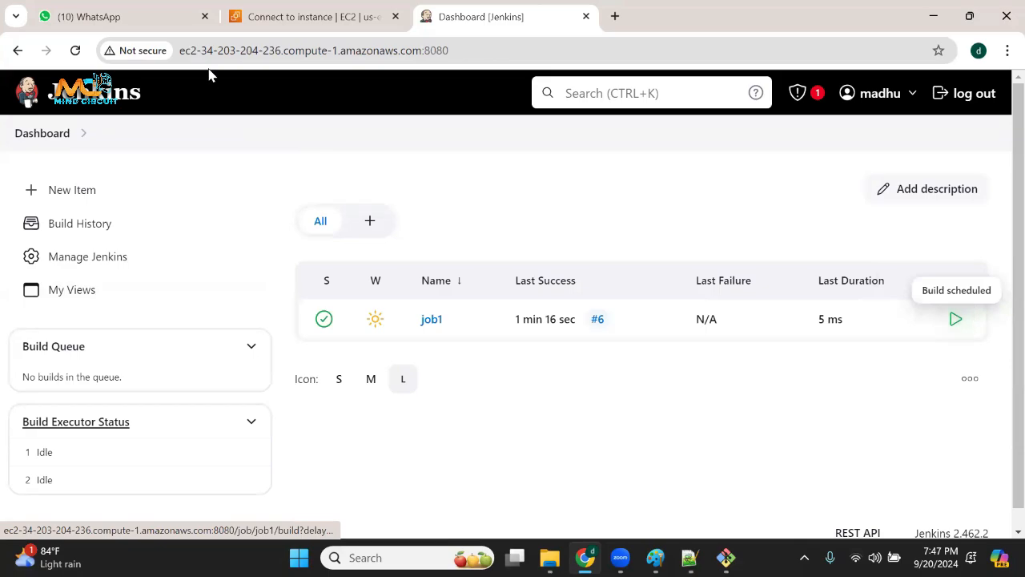
pyautogui.click(75, 51)
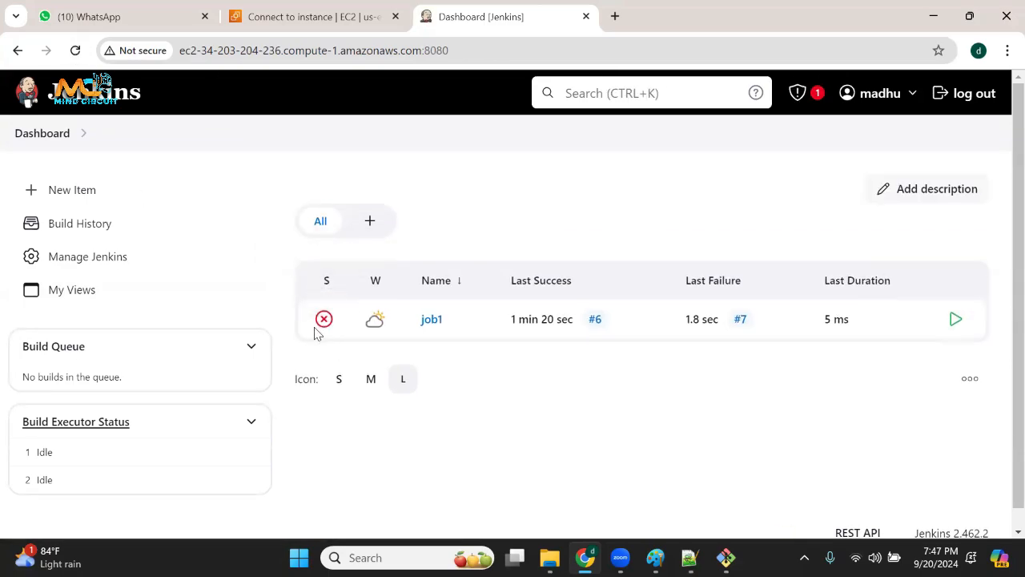
# Check job1's weather icon and draw explanatory marks over the dashboard and beside the job name, then clear them.
pyautogui.moveTo(376, 331)
pyautogui.moveTo(718, 170); pyautogui.dragTo(715, 209)
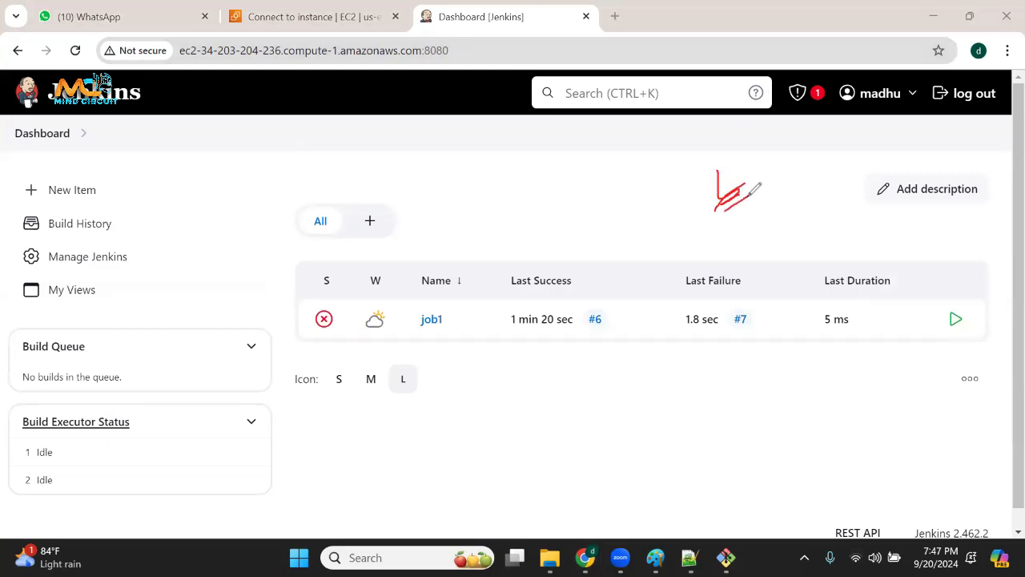
pyautogui.moveTo(840, 386); pyautogui.dragTo(881, 396)
pyautogui.moveTo(852, 420); pyautogui.dragTo(902, 400)
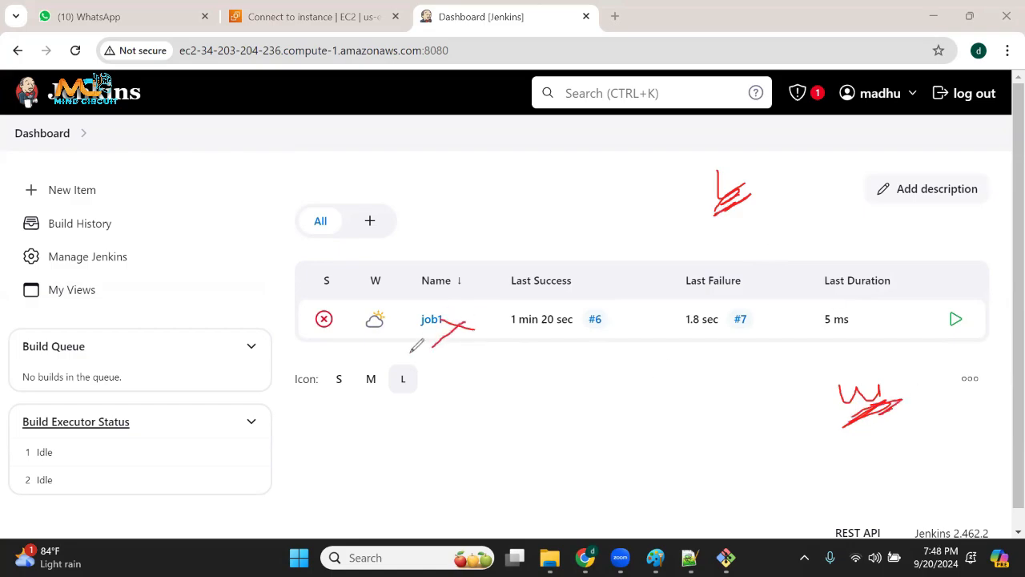
pyautogui.click(72, 465)
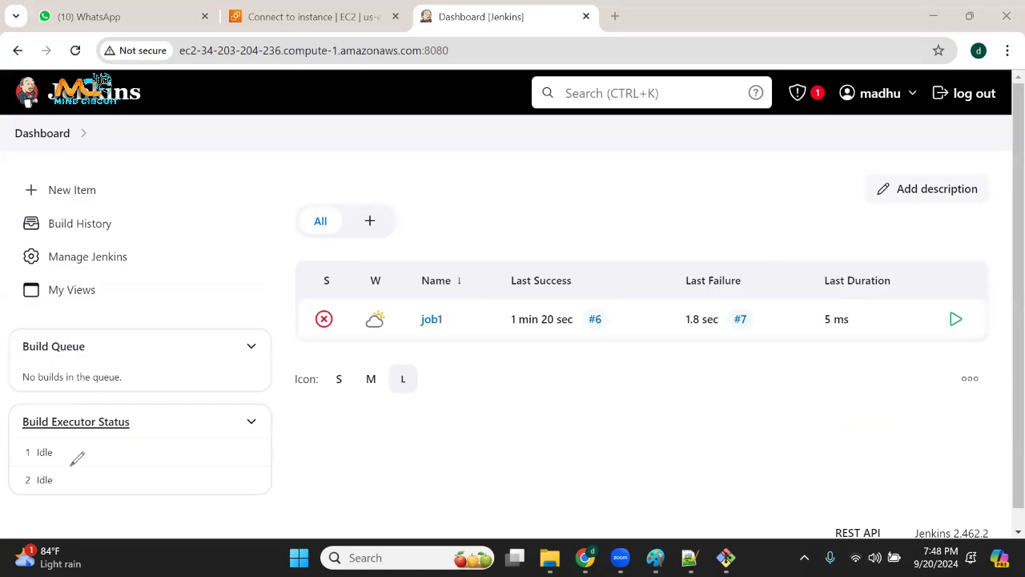
# Schedule four more builds of job1, refreshing the dashboard after each one and checking the weather report for build stability.
pyautogui.click(954, 320)
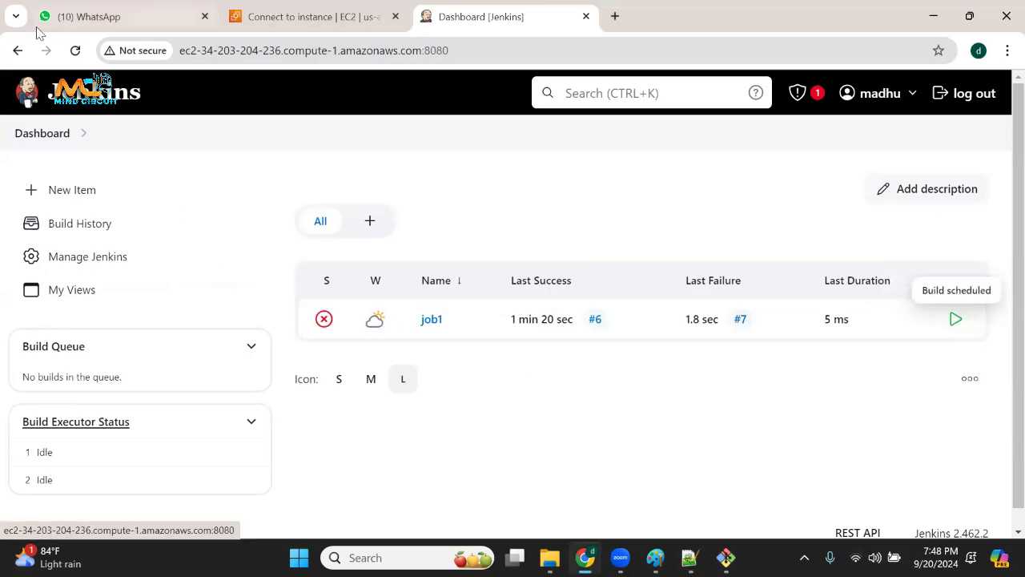
pyautogui.click(75, 50)
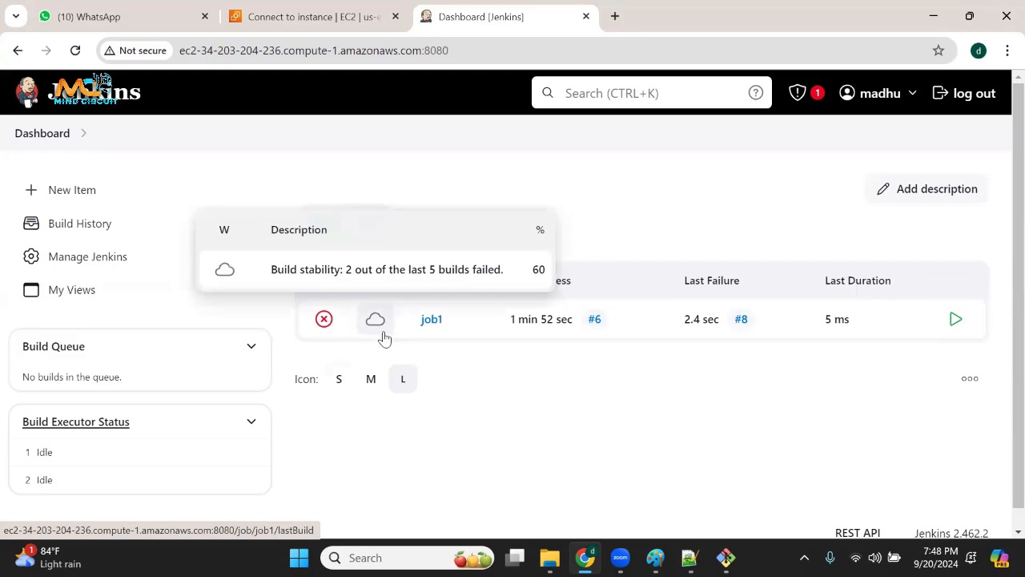
pyautogui.click(955, 319)
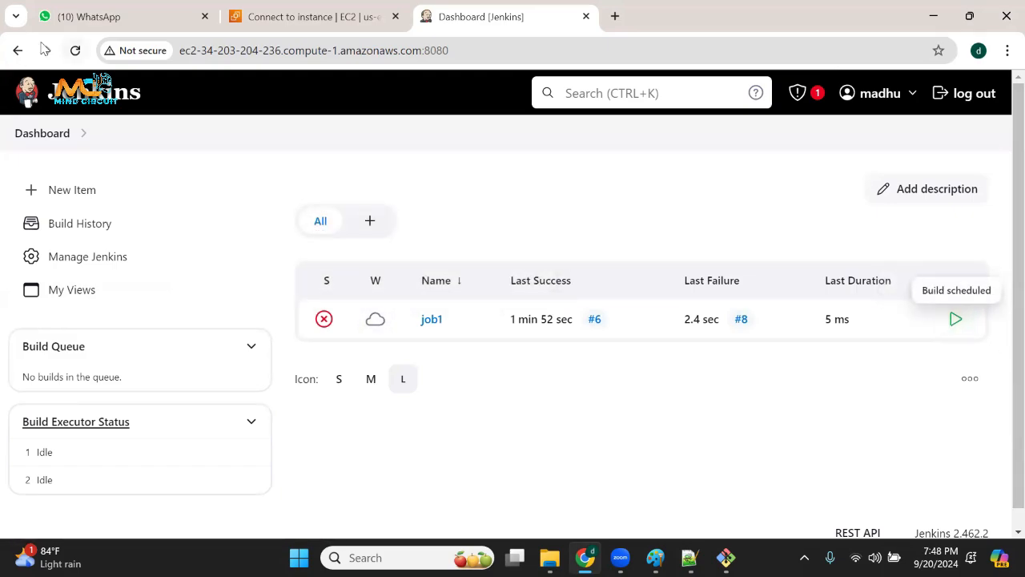
pyautogui.click(76, 50)
pyautogui.moveTo(379, 334)
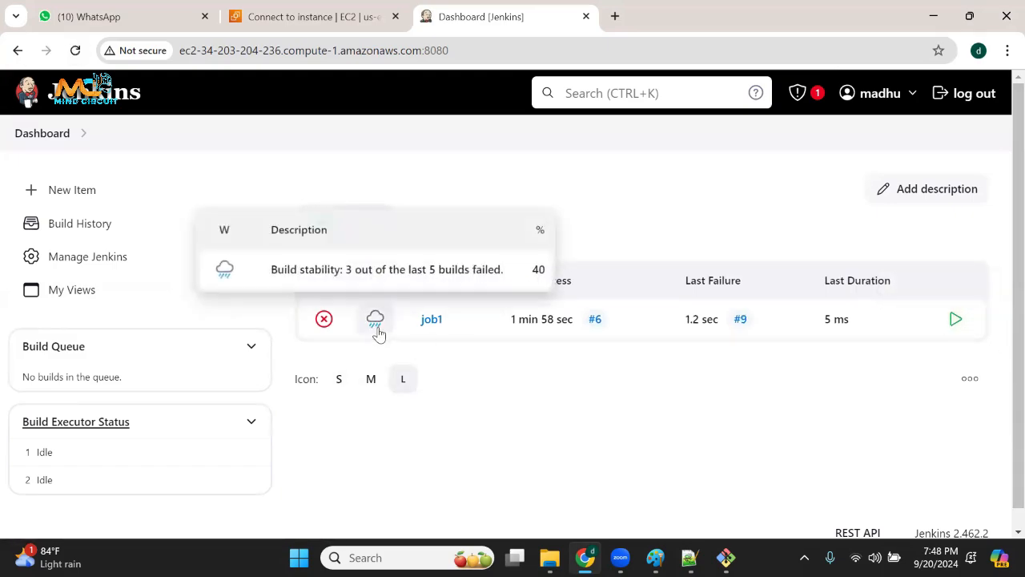
pyautogui.click(956, 318)
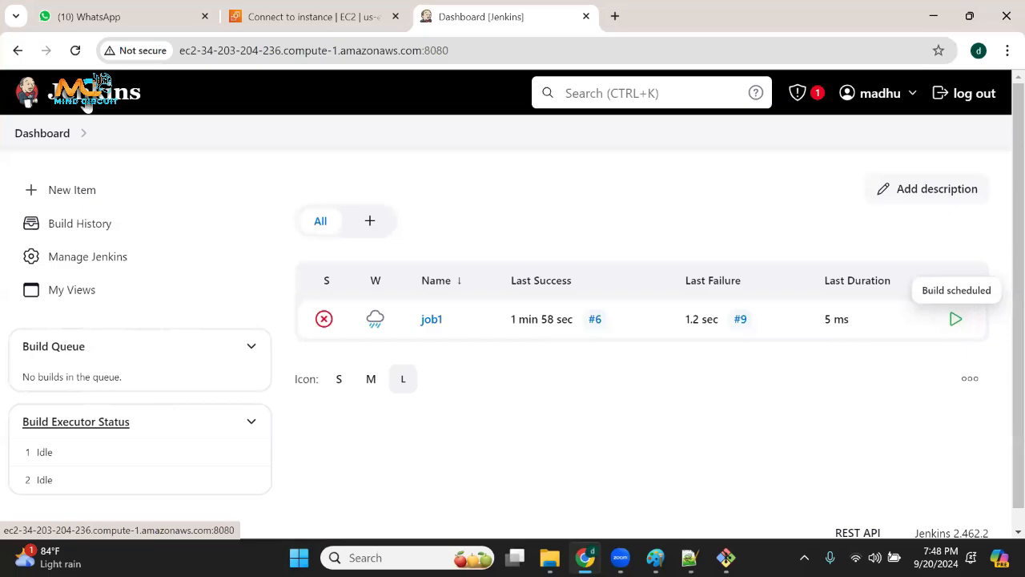
pyautogui.click(75, 50)
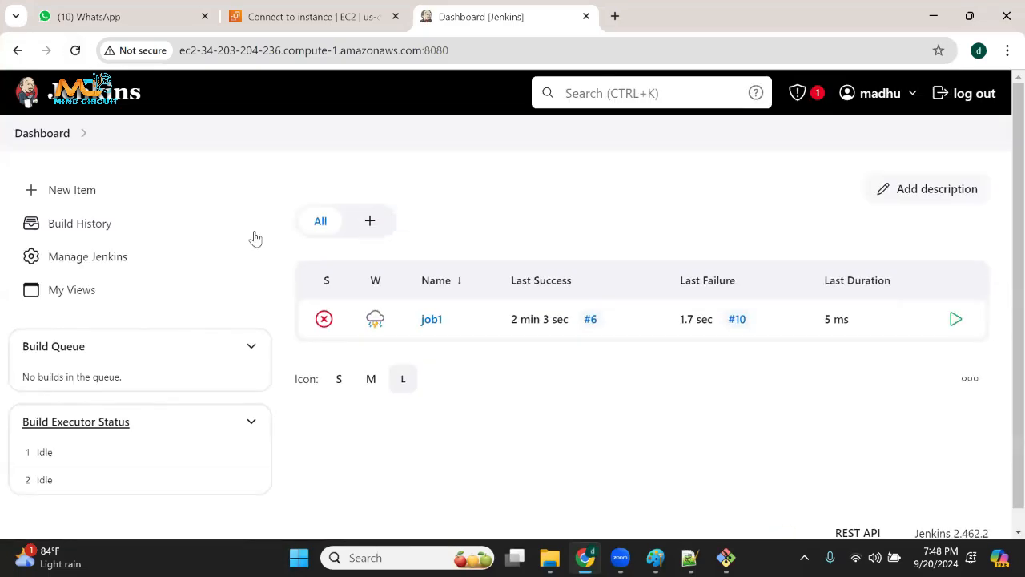
pyautogui.click(956, 318)
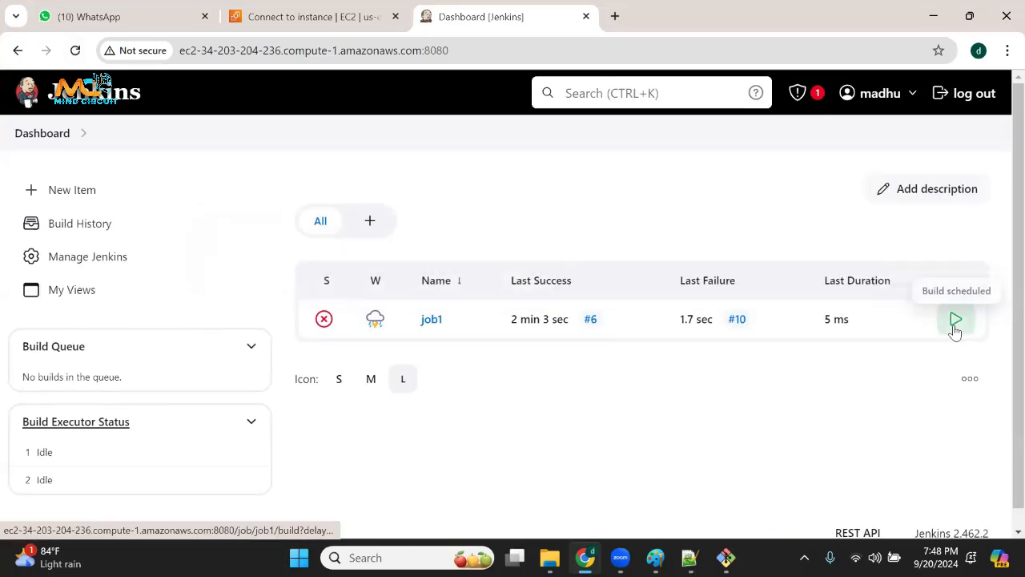
pyautogui.click(44, 135)
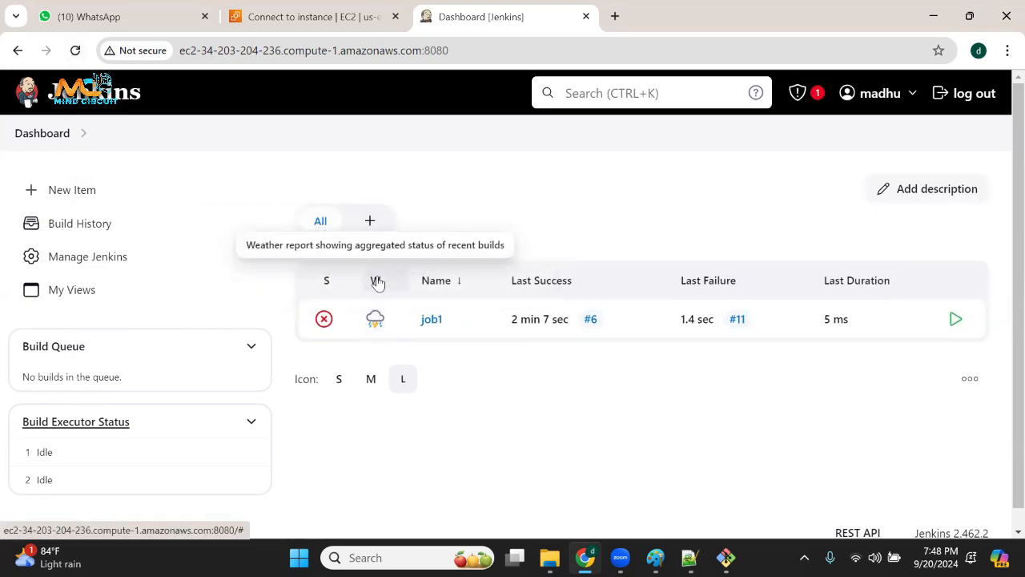
pyautogui.moveTo(373, 322)
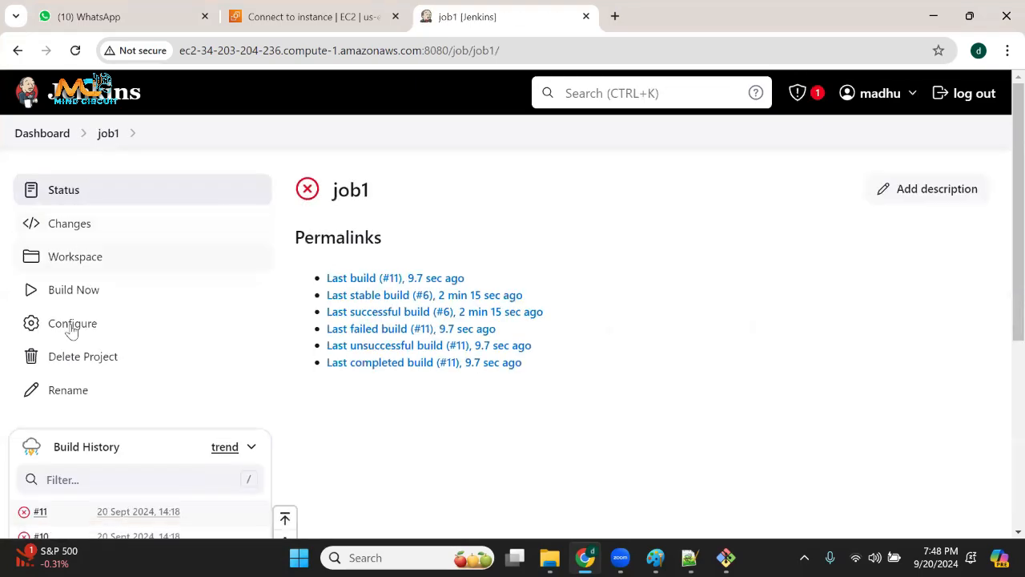
# Examine job1's build history, highlighting build #11 and build #6 in the list.
pyautogui.scroll(-4, 76, 385)
pyautogui.scroll(1, 108, 299)
pyautogui.moveTo(136, 209); pyautogui.dragTo(20, 181)
pyautogui.scroll(-1, 90, 464)
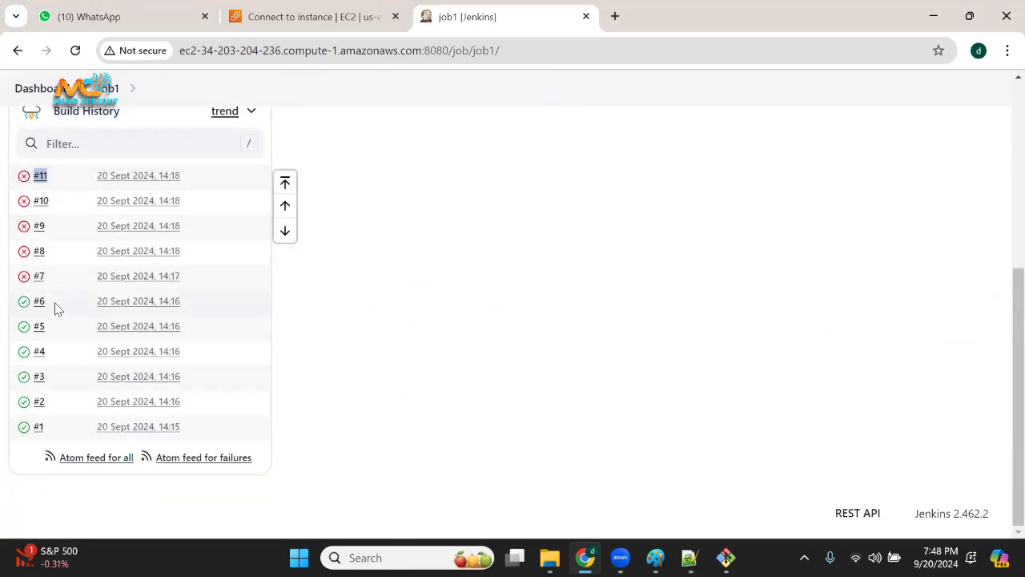
pyautogui.moveTo(55, 304); pyautogui.dragTo(4, 298)
pyautogui.click(371, 322)
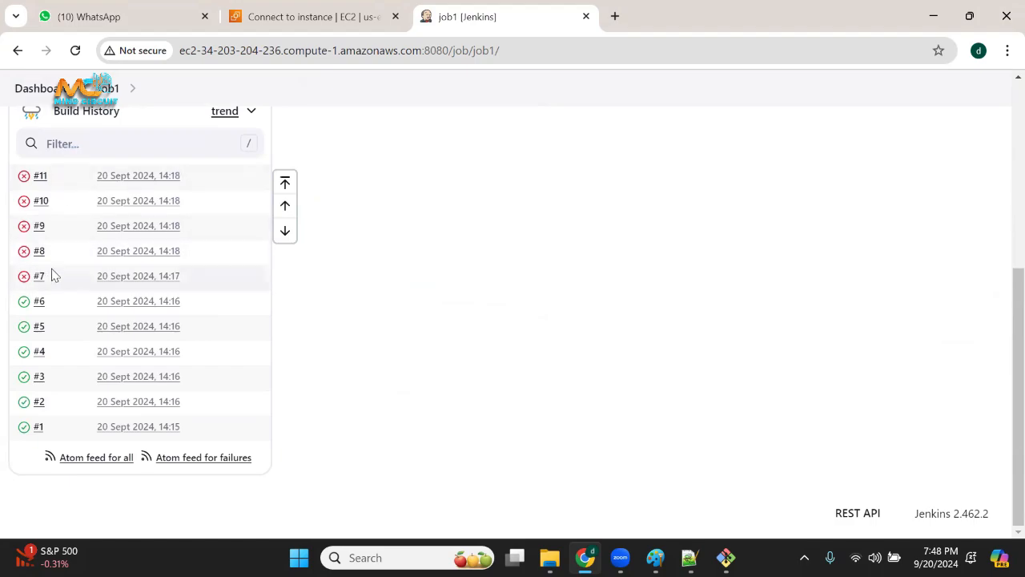
# Remove the Execute Windows batch command build step from job1's configuration and save the job.
pyautogui.scroll(2, 194, 243)
pyautogui.scroll(2, 164, 313)
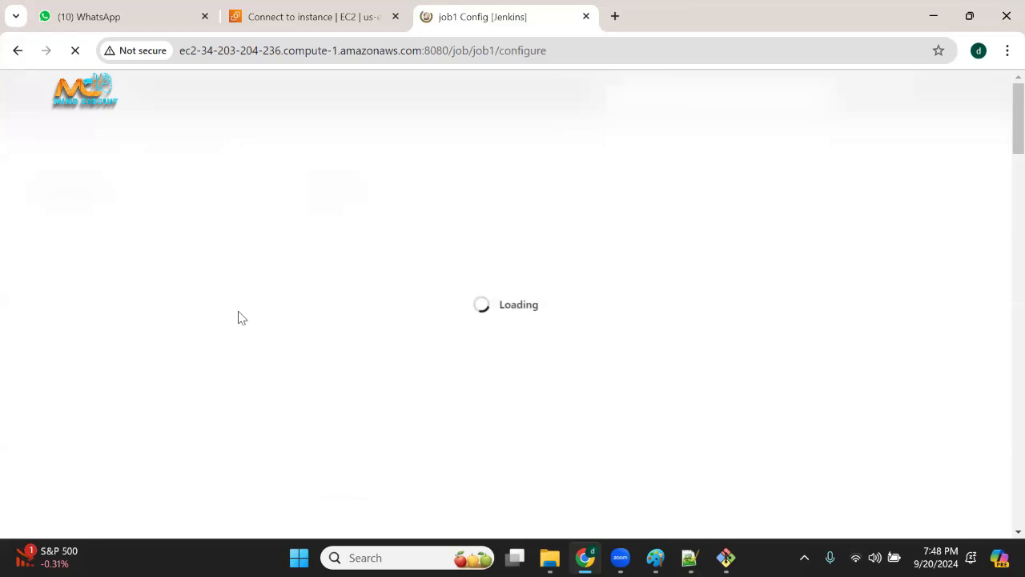
pyautogui.scroll(-15, 504, 377)
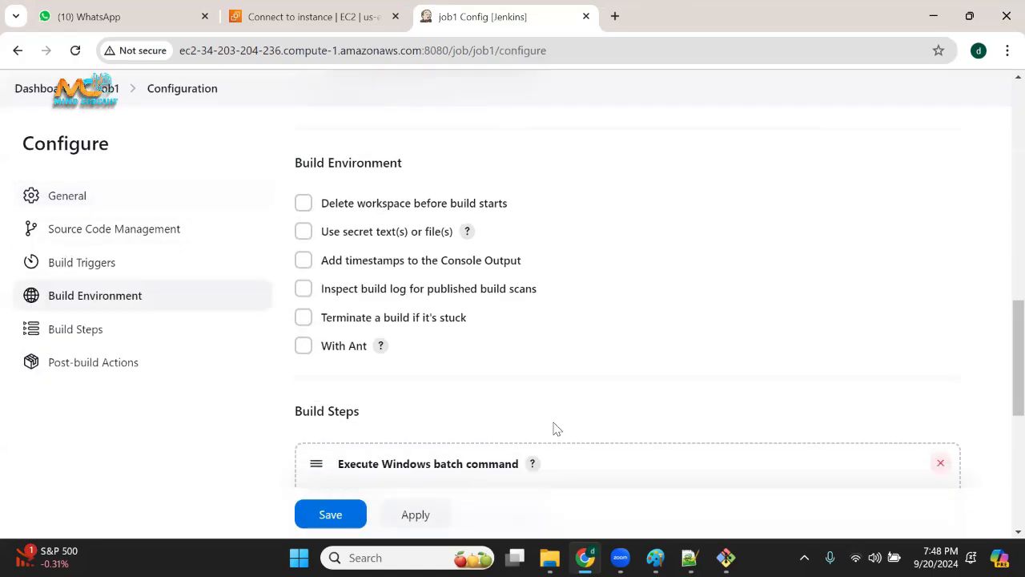
pyautogui.scroll(4, 430, 393)
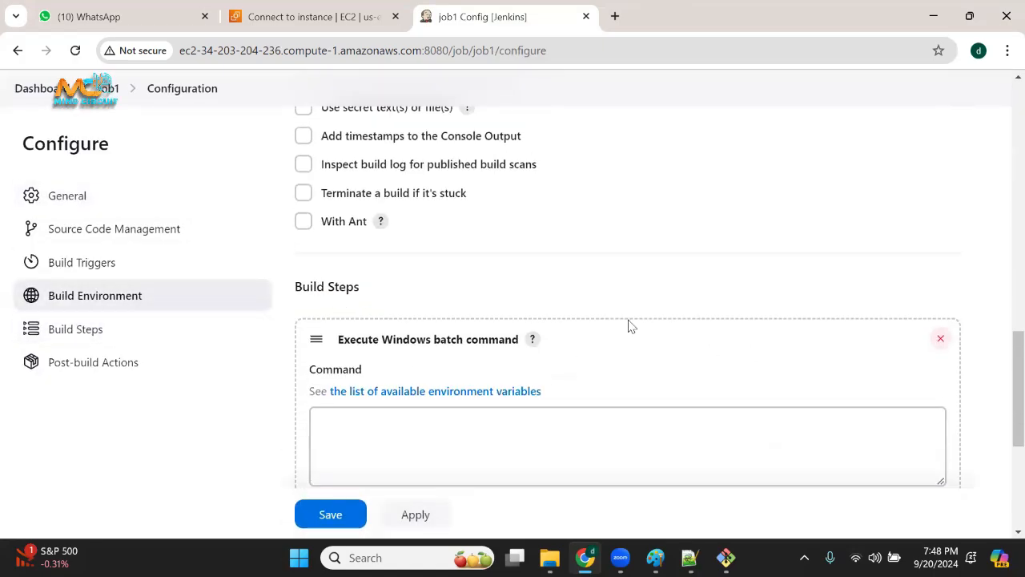
pyautogui.moveTo(403, 352); pyautogui.dragTo(431, 343)
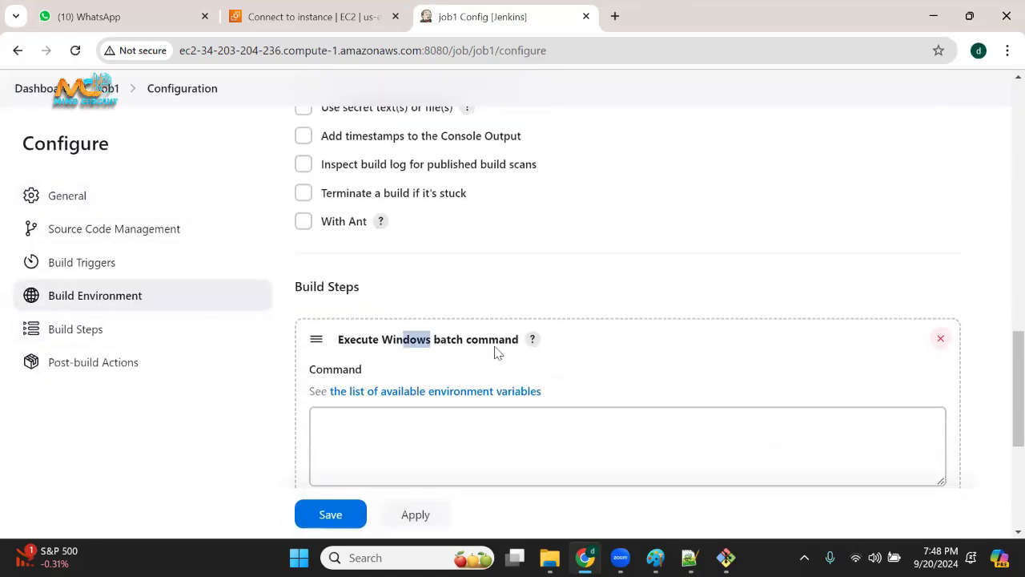
pyautogui.click(940, 339)
pyautogui.click(349, 525)
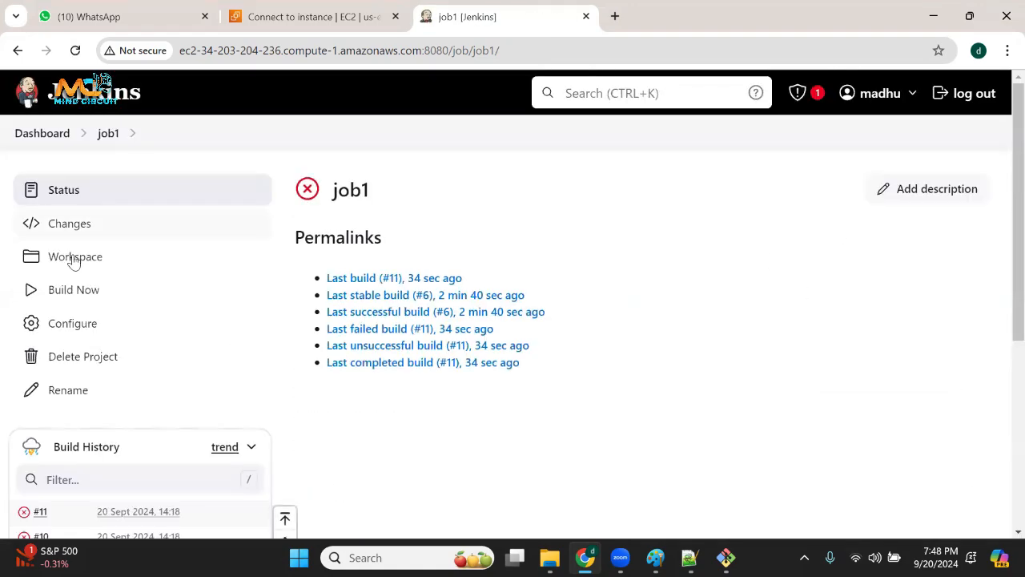
# Reopen job1 by way of the dashboard and run two more builds, refreshing the job page after each one.
pyautogui.click(40, 134)
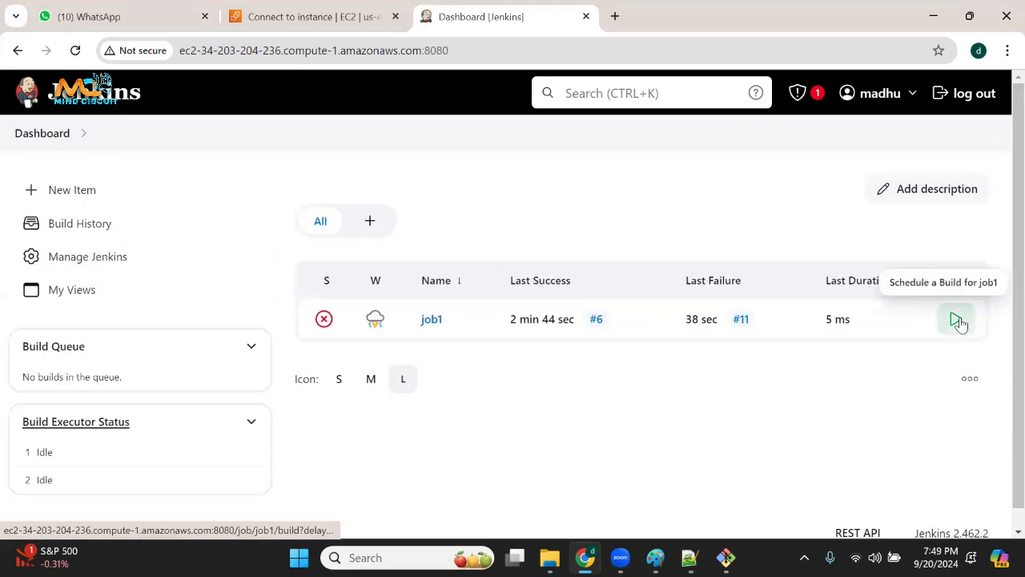
pyautogui.click(432, 321)
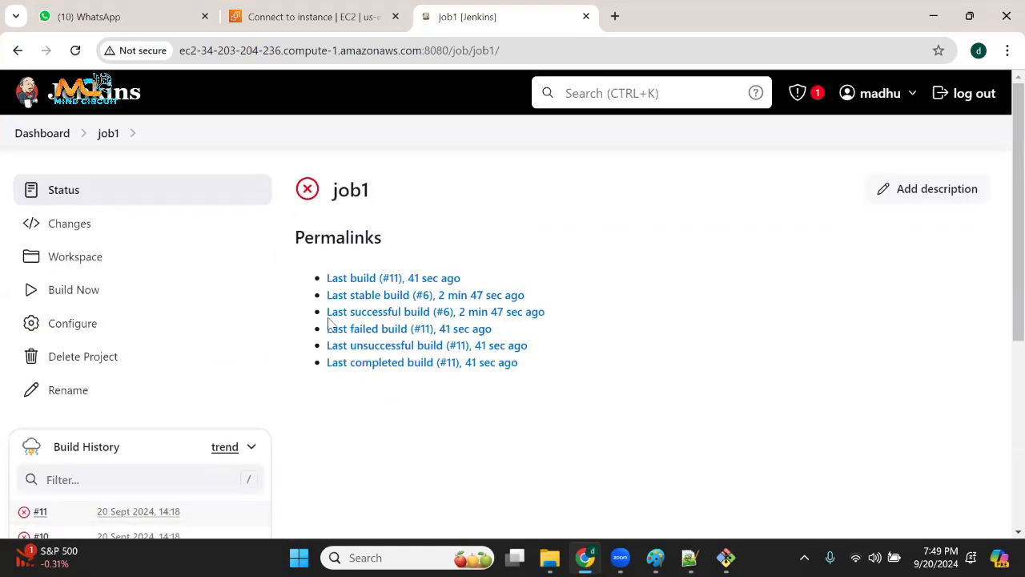
pyautogui.click(73, 290)
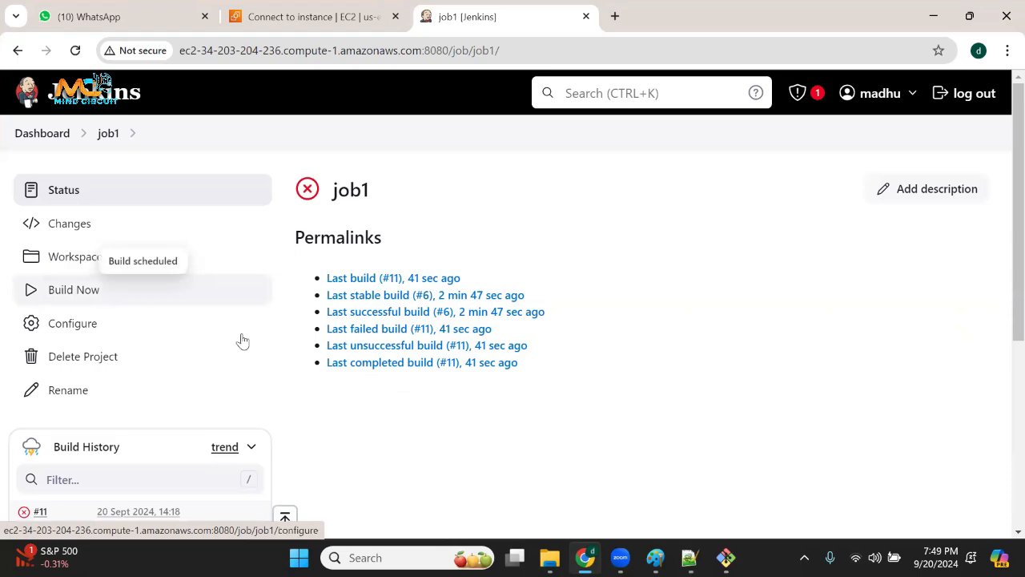
pyautogui.scroll(-2, 313, 393)
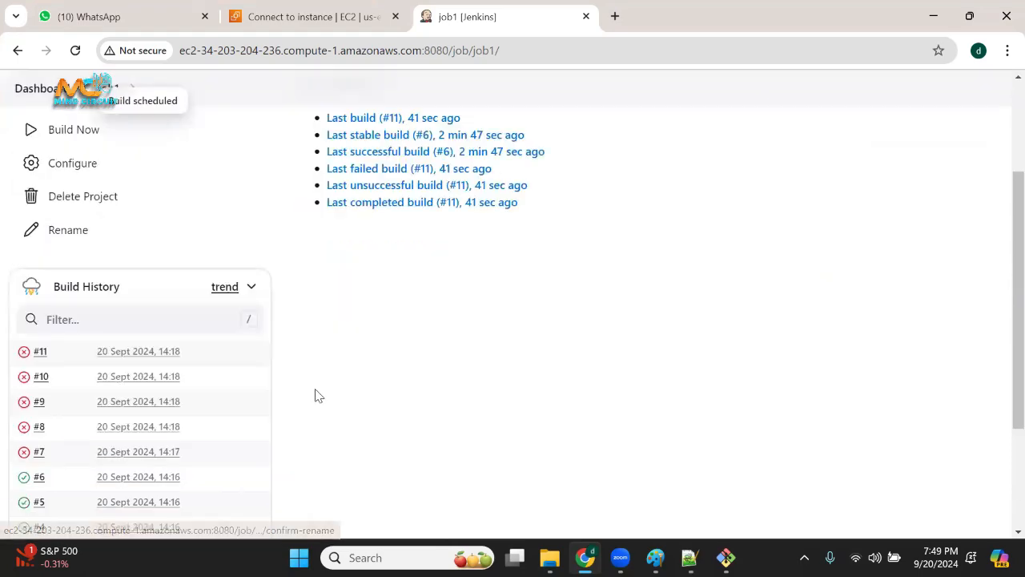
pyautogui.click(76, 49)
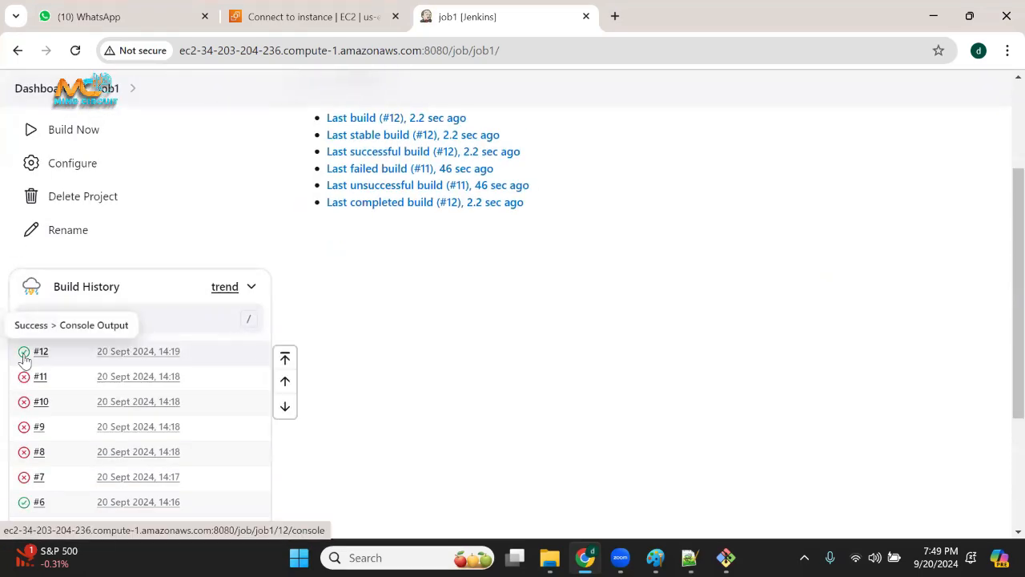
pyautogui.click(75, 50)
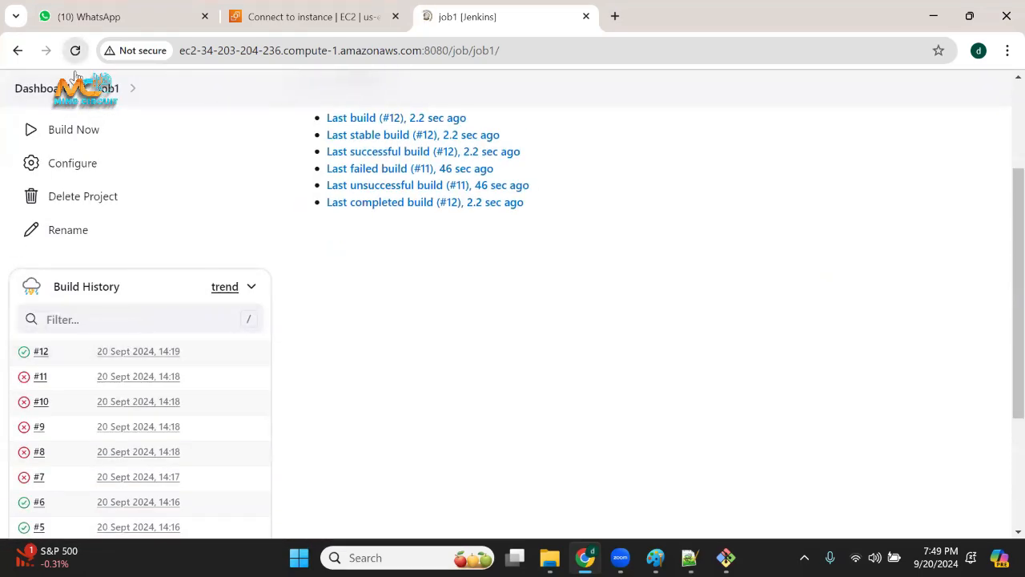
pyautogui.click(92, 134)
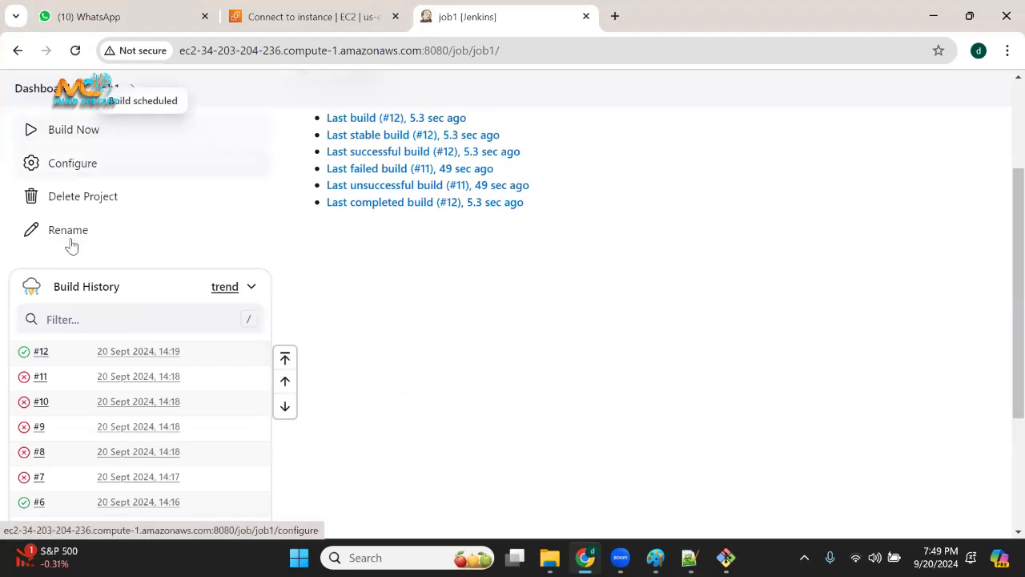
pyautogui.click(75, 54)
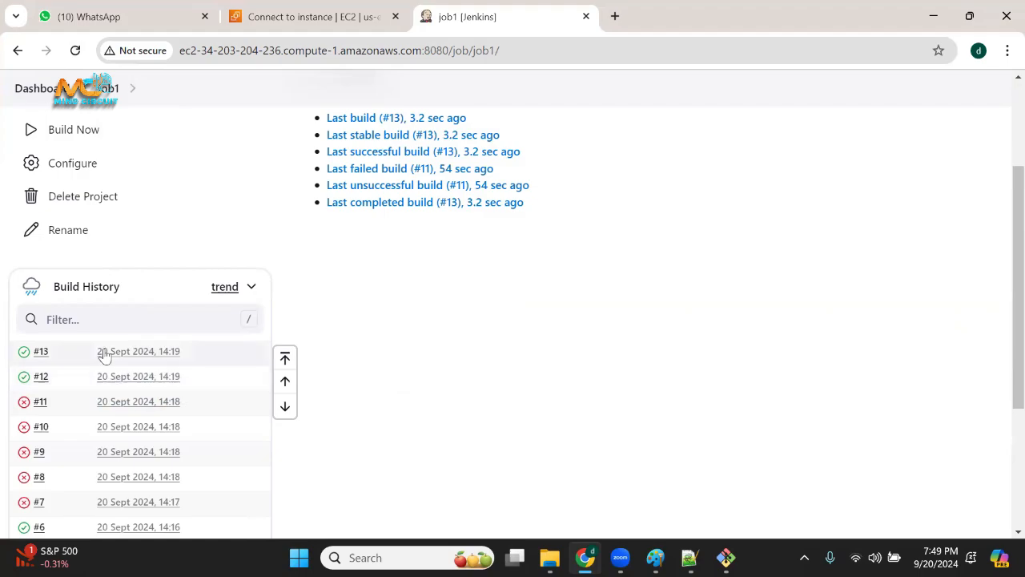
# Open the console output of build #13 and highlight its heading and log lines.
pyautogui.scroll(-1, 78, 376)
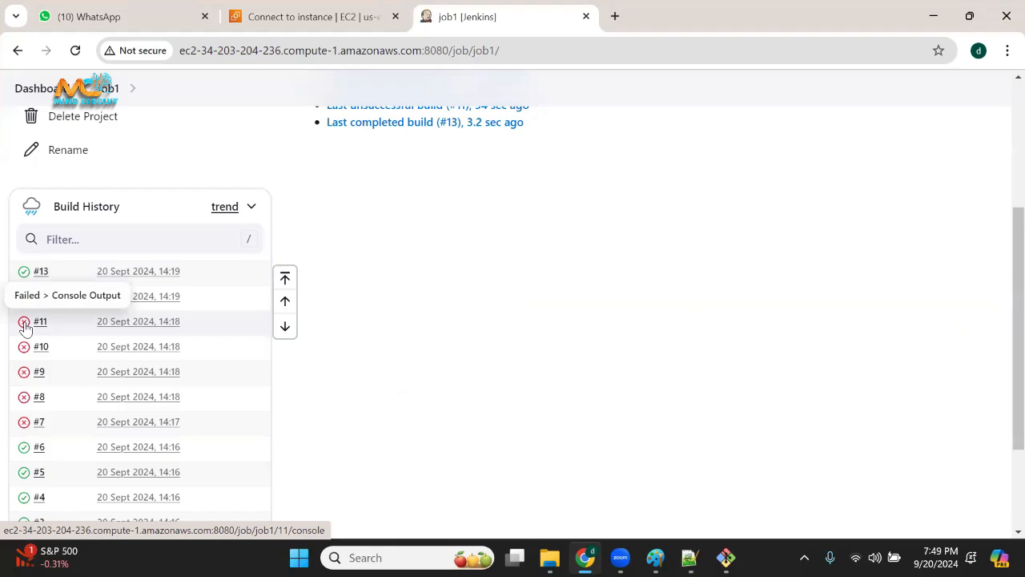
pyautogui.click(21, 278)
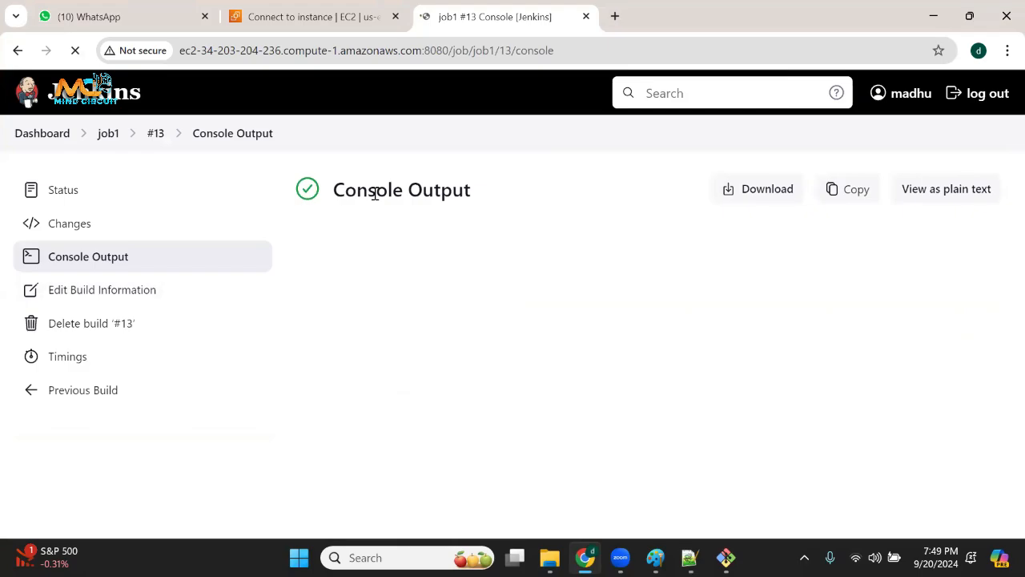
pyautogui.moveTo(356, 192); pyautogui.dragTo(527, 191)
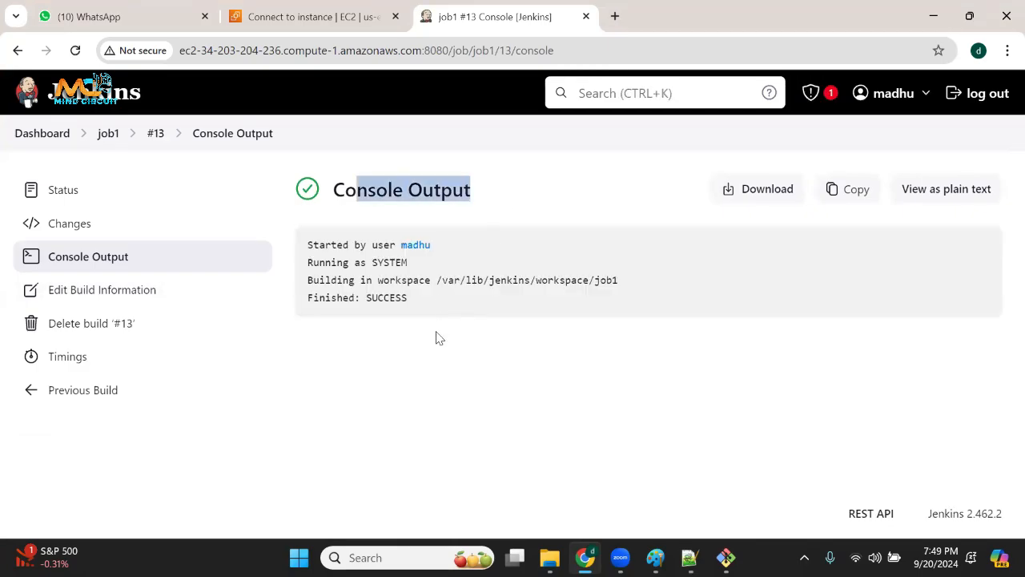
pyautogui.moveTo(379, 271); pyautogui.dragTo(417, 313)
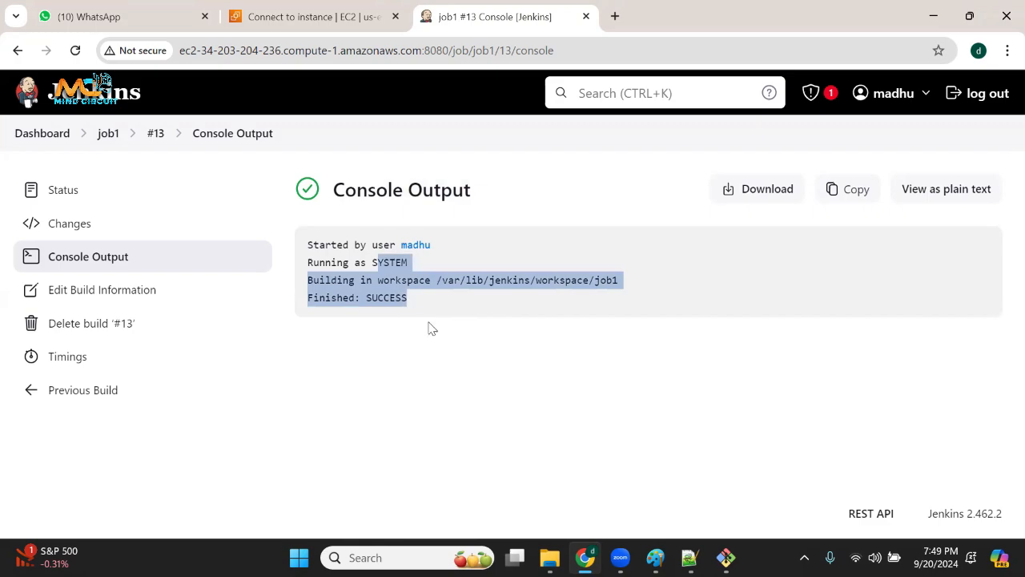
pyautogui.click(398, 299)
pyautogui.moveTo(379, 268); pyautogui.dragTo(418, 327)
pyautogui.click(389, 278)
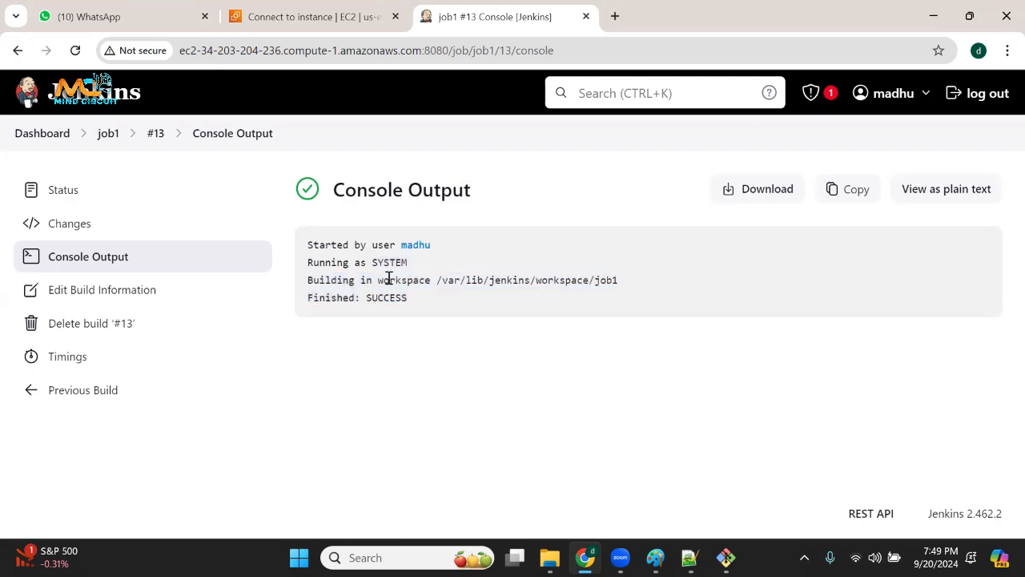
pyautogui.moveTo(355, 262); pyautogui.dragTo(405, 314)
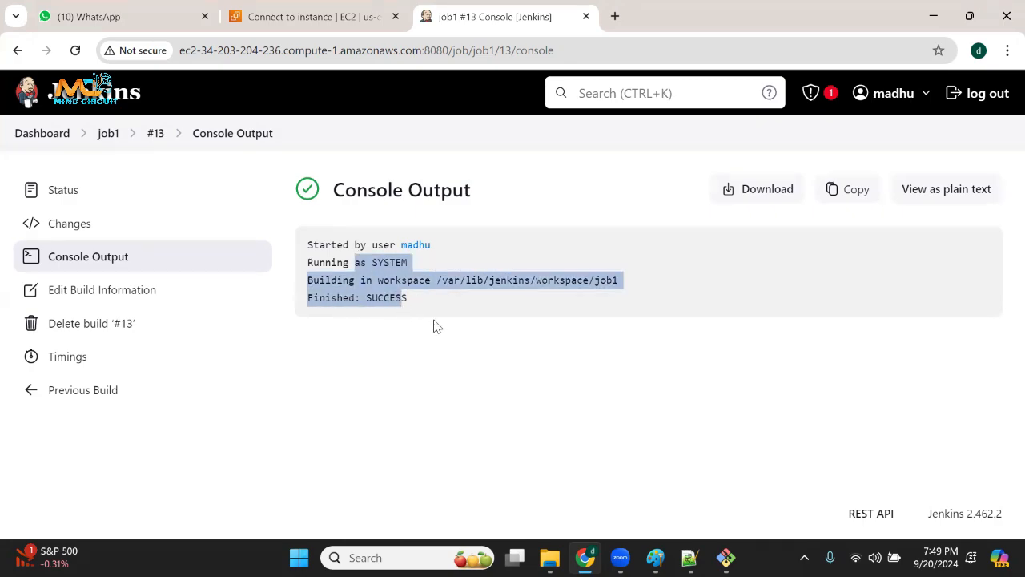
pyautogui.click(437, 326)
pyautogui.moveTo(339, 265); pyautogui.dragTo(415, 323)
# Open the console output of failed build #9 and highlight the "command execution failed" message and the closing build step lines.
pyautogui.click(107, 129)
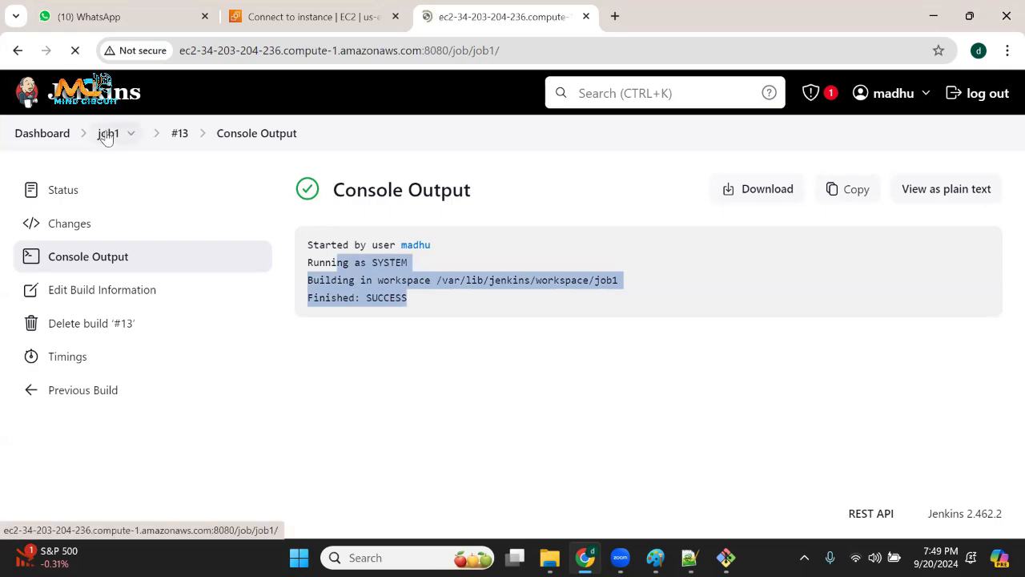
pyautogui.scroll(-3, 50, 455)
pyautogui.scroll(-2, 50, 455)
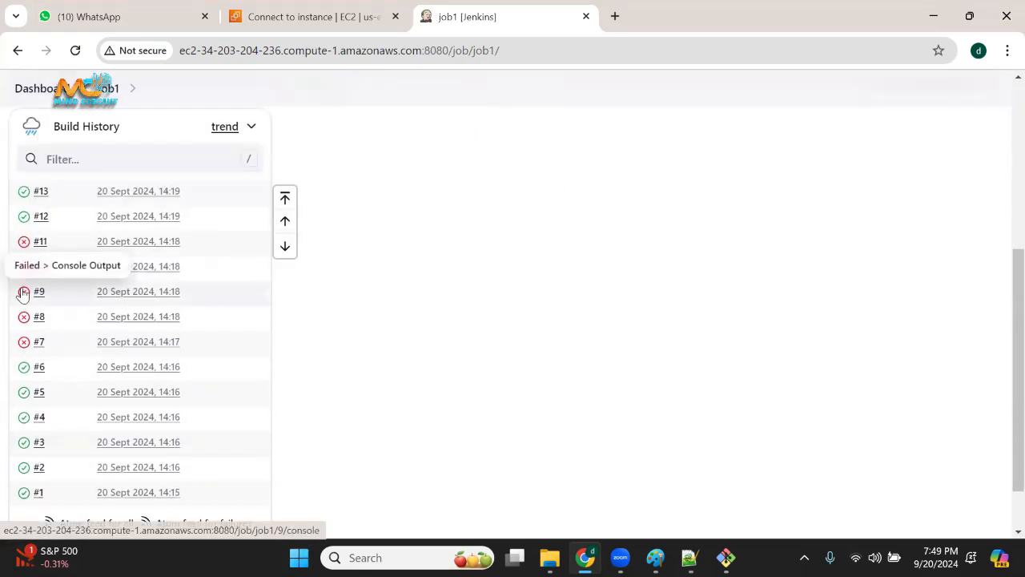
pyautogui.click(23, 294)
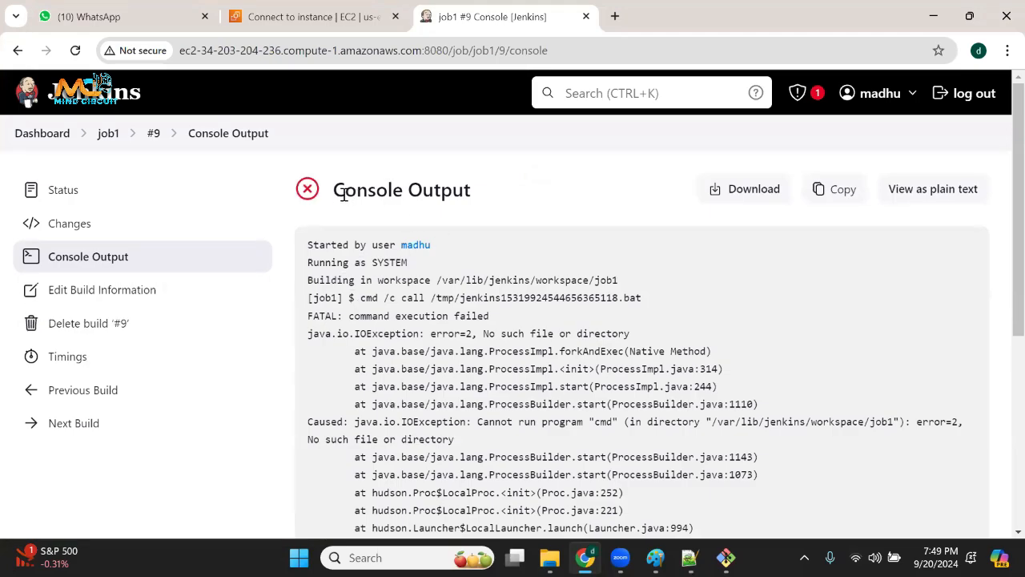
pyautogui.moveTo(348, 195); pyautogui.dragTo(502, 190)
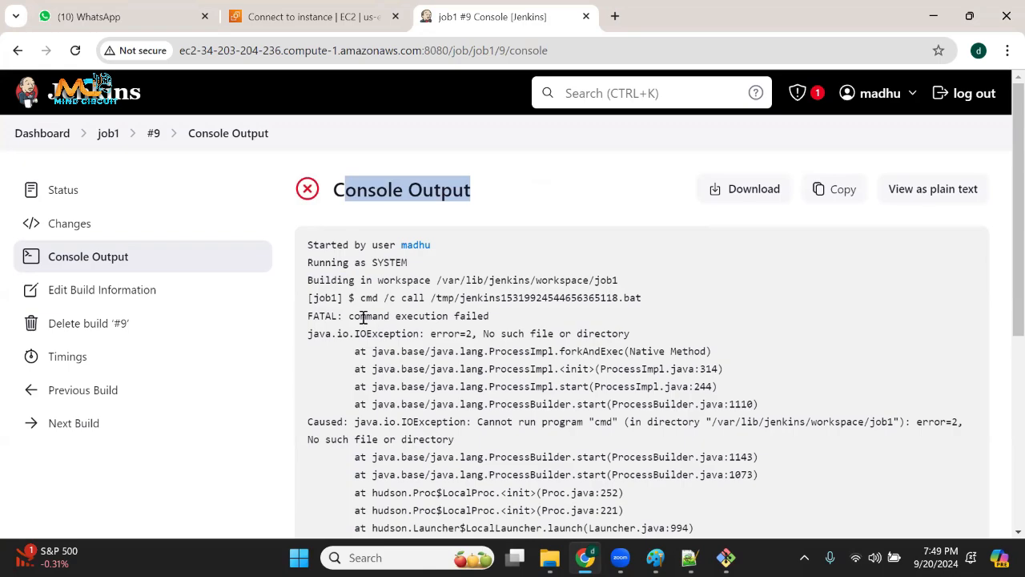
pyautogui.moveTo(356, 318); pyautogui.dragTo(481, 317)
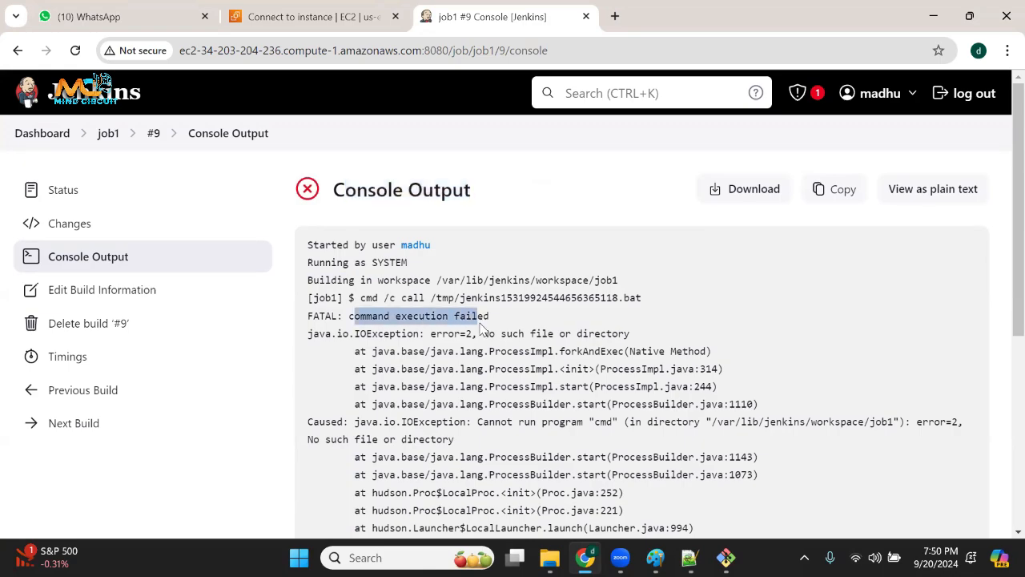
pyautogui.scroll(-5, 450, 369)
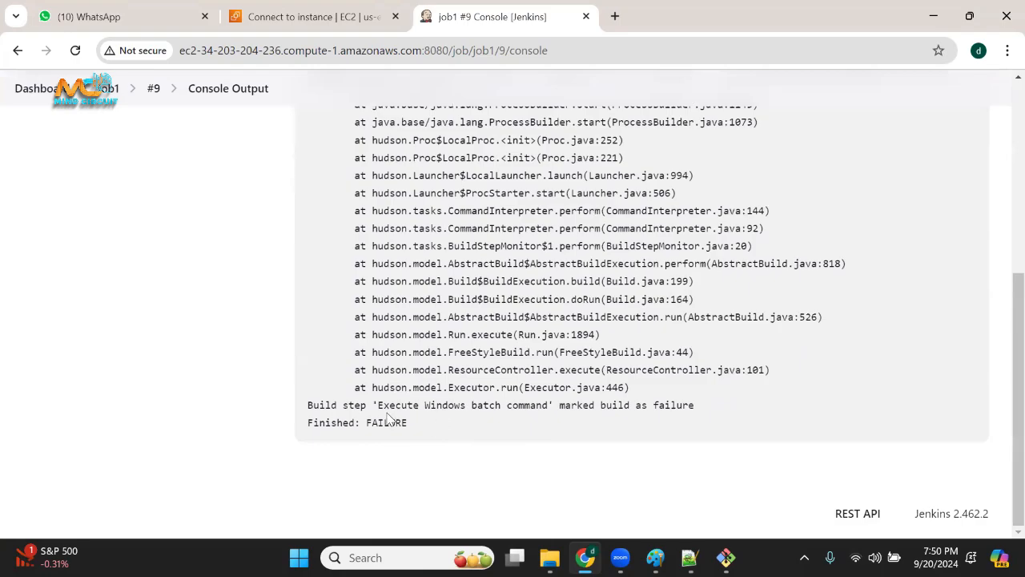
pyautogui.moveTo(378, 405); pyautogui.dragTo(427, 430)
pyautogui.scroll(5, 539, 254)
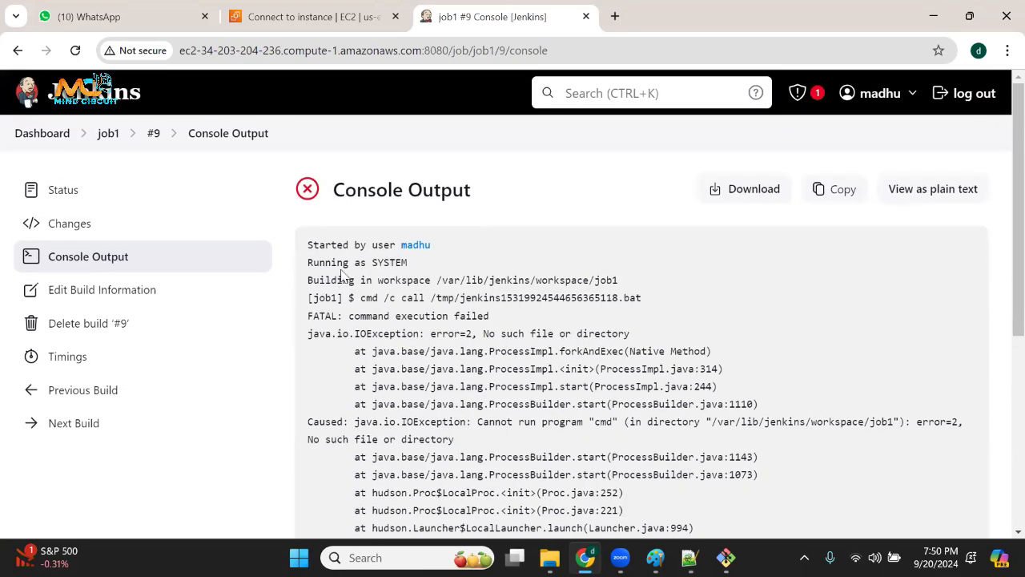
# Highlight build #9's log from its first line onward, reselect the error section, and clear the selection.
pyautogui.moveTo(354, 240); pyautogui.dragTo(447, 437)
pyautogui.scroll(5, 389, 379)
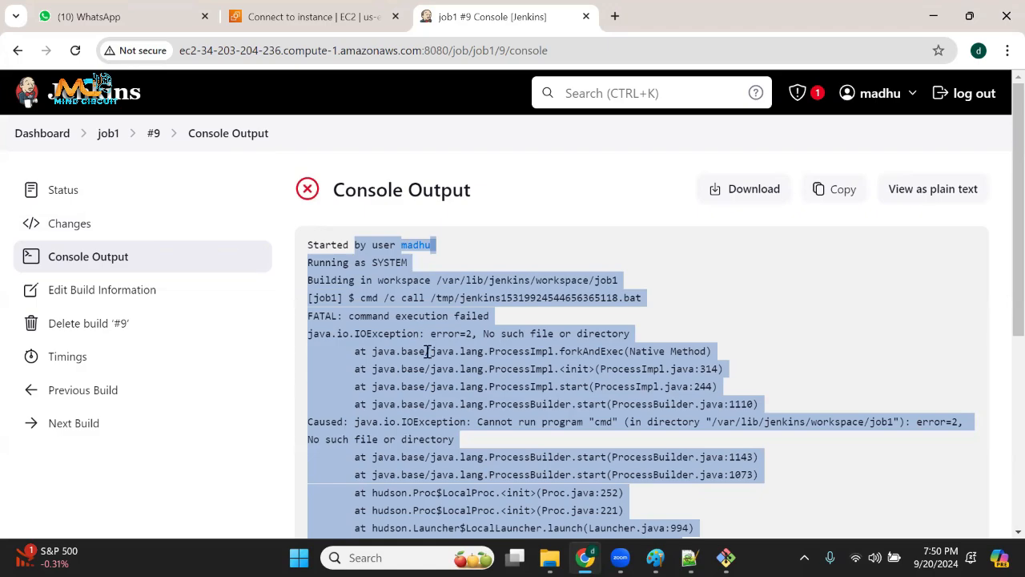
pyautogui.click(383, 304)
pyautogui.moveTo(376, 280); pyautogui.dragTo(430, 457)
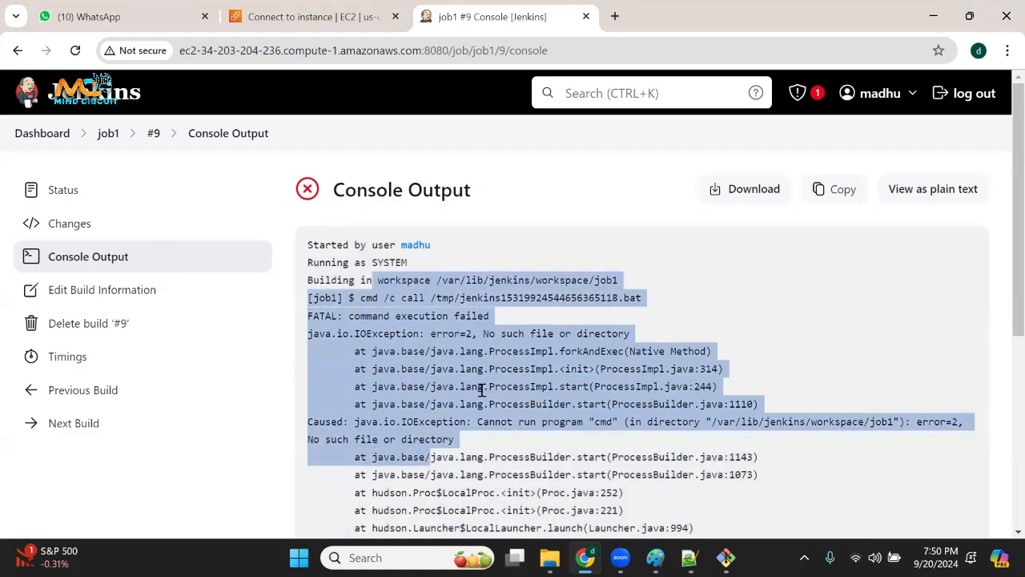
pyautogui.click(600, 346)
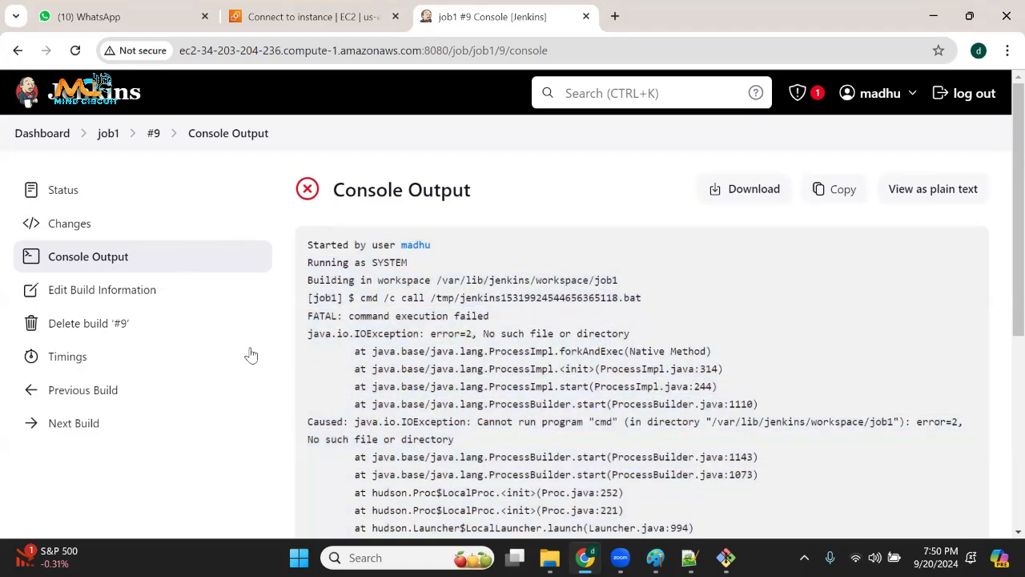
# Examine job1's build time trend table and graph, and return to the job page.
pyautogui.click(109, 134)
pyautogui.scroll(-1, 581, 406)
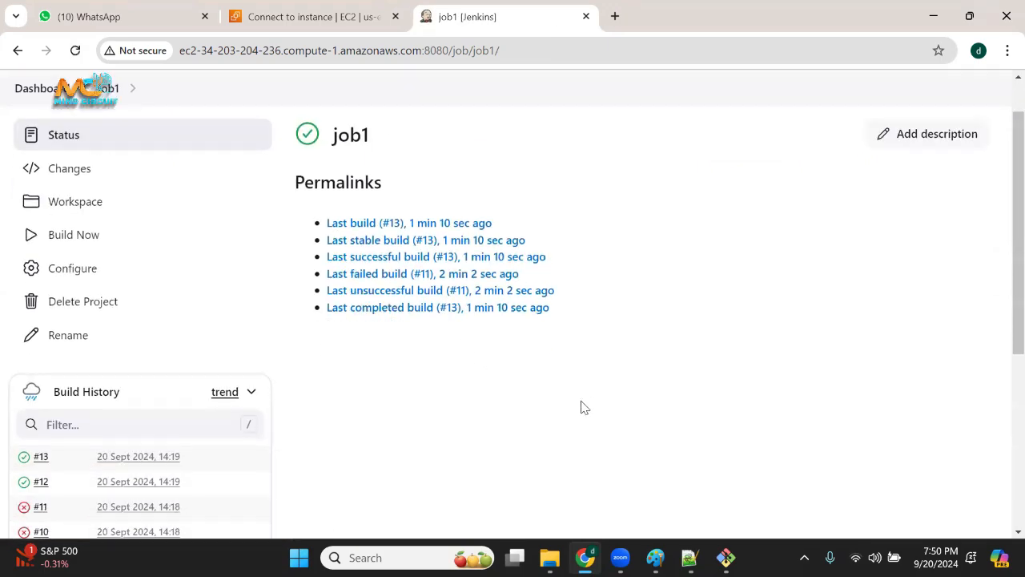
pyautogui.scroll(-1, 582, 406)
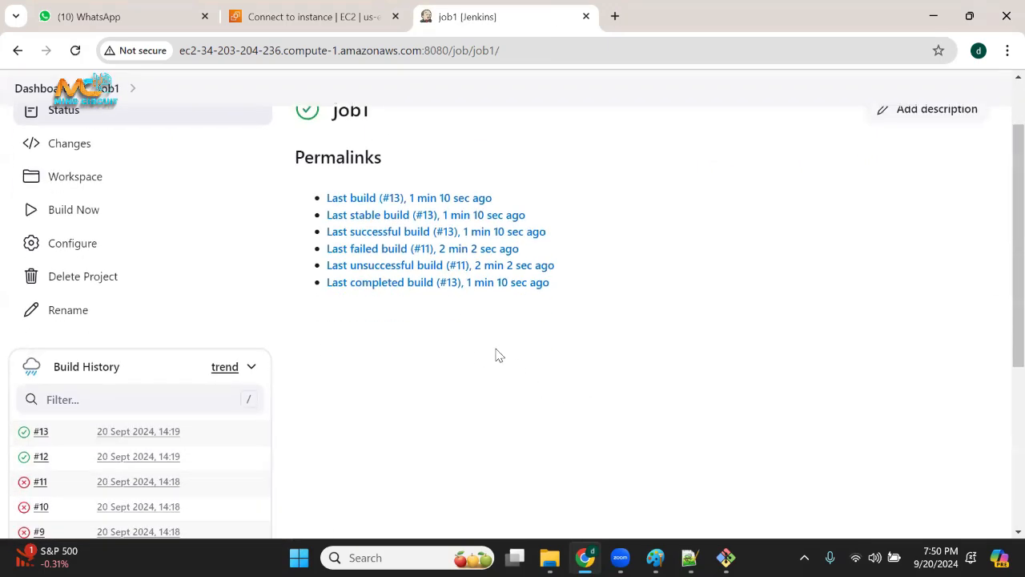
pyautogui.click(225, 372)
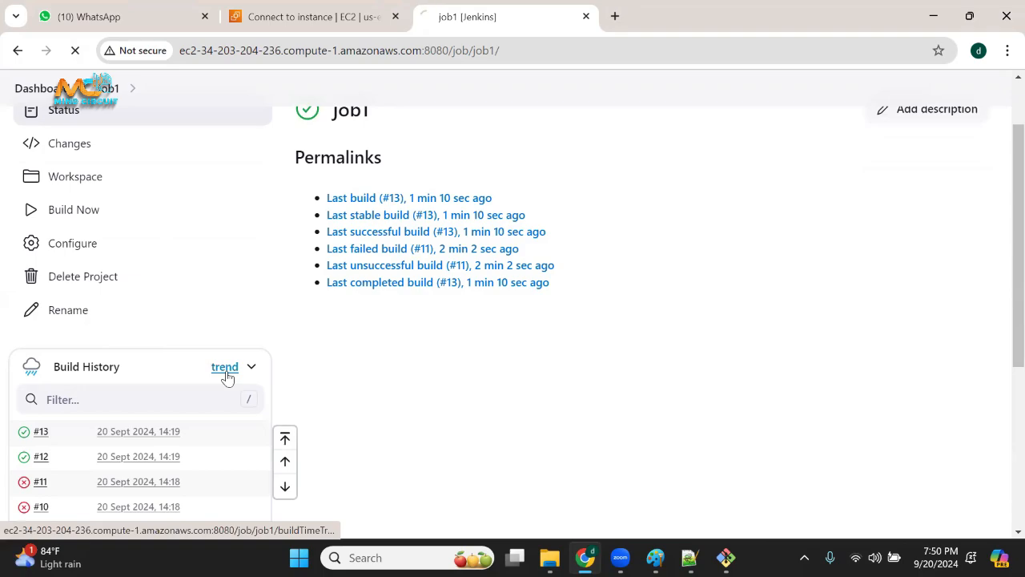
pyautogui.scroll(-4, 746, 315)
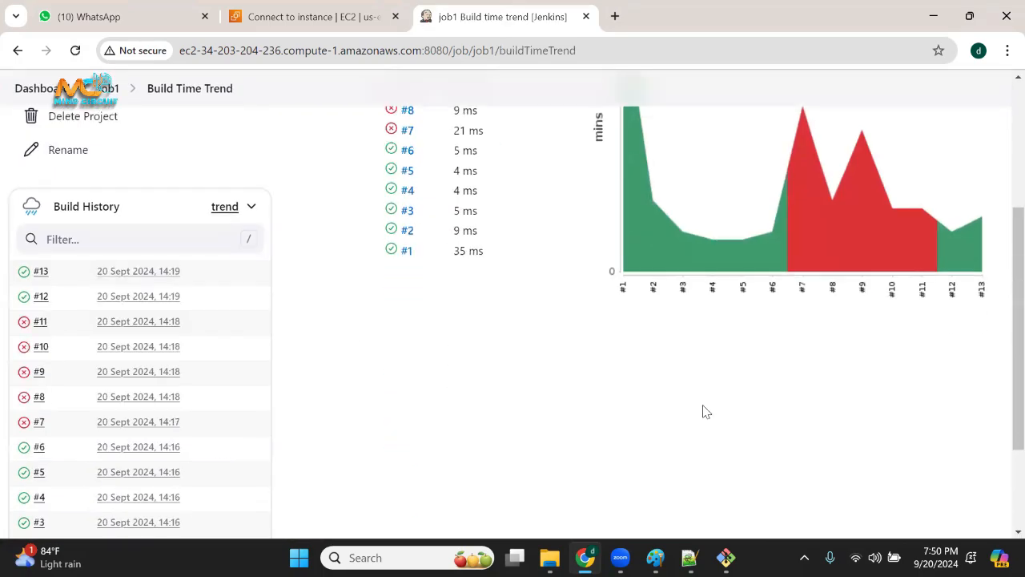
pyautogui.scroll(3, 705, 412)
pyautogui.scroll(-4, 481, 353)
pyautogui.scroll(5, 921, 353)
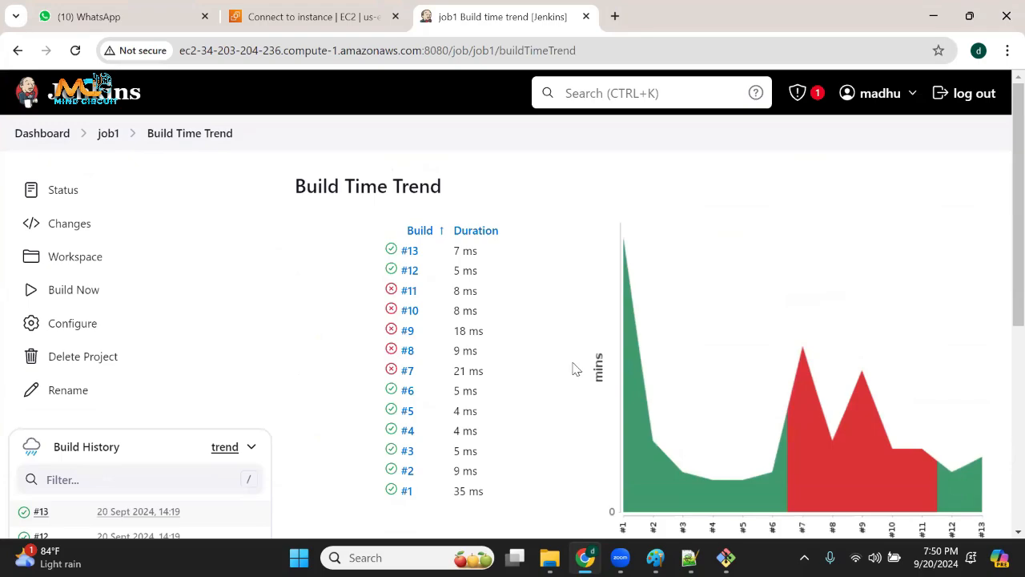
pyautogui.click(109, 136)
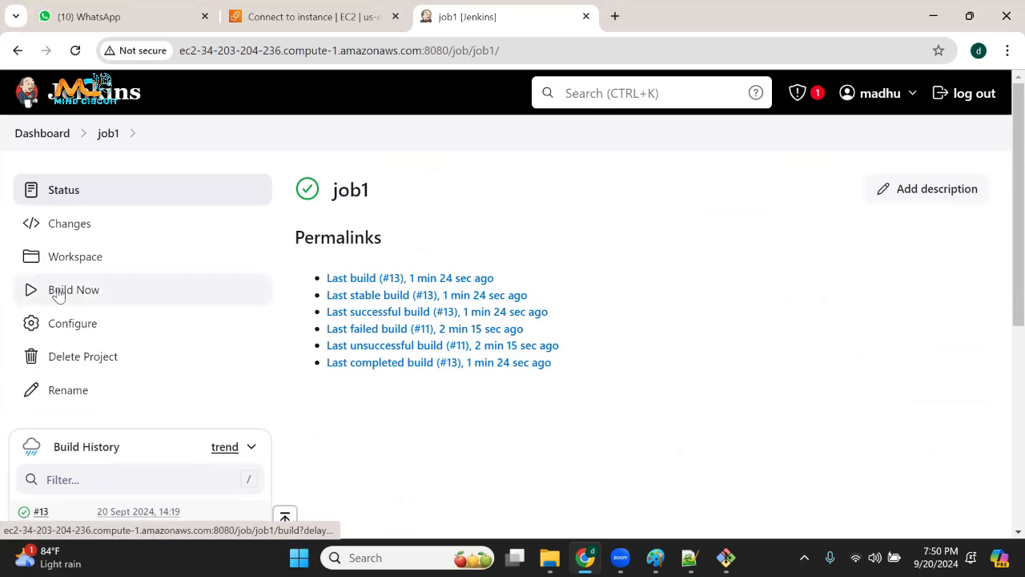
# Open job1's configuration, look through its settings, and return to the job page.
pyautogui.click(82, 326)
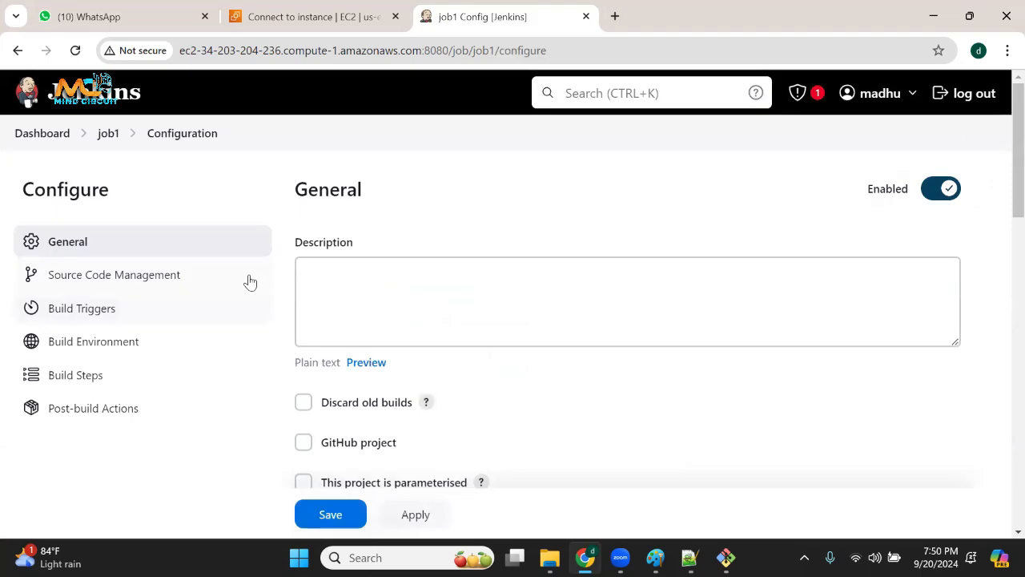
pyautogui.scroll(-4, 313, 365)
pyautogui.scroll(4, 313, 365)
pyautogui.click(102, 141)
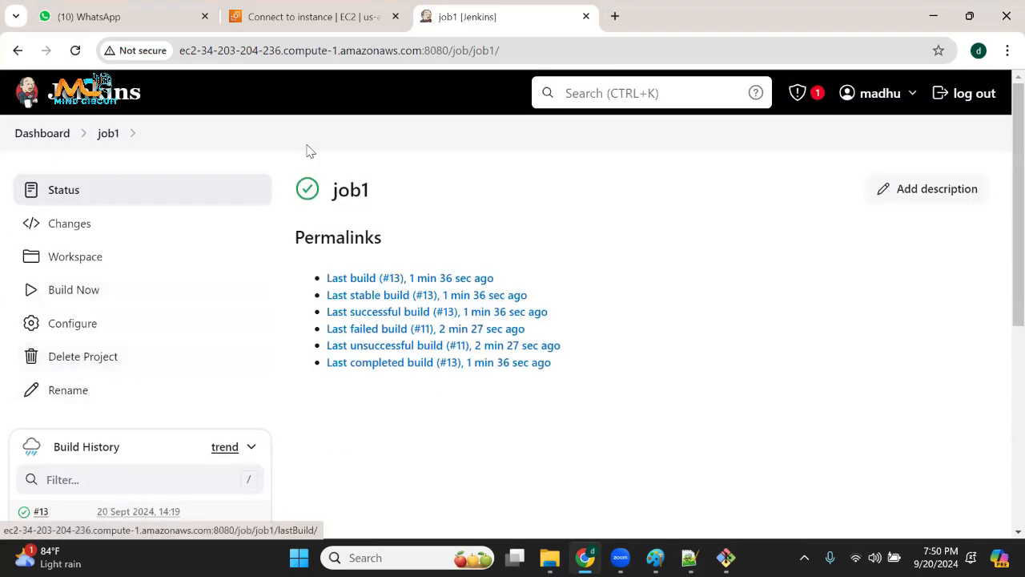
# Highlight the job1 heading, bring up the prompt for deleting the project, and cancel it.
pyautogui.moveTo(324, 189); pyautogui.dragTo(433, 211)
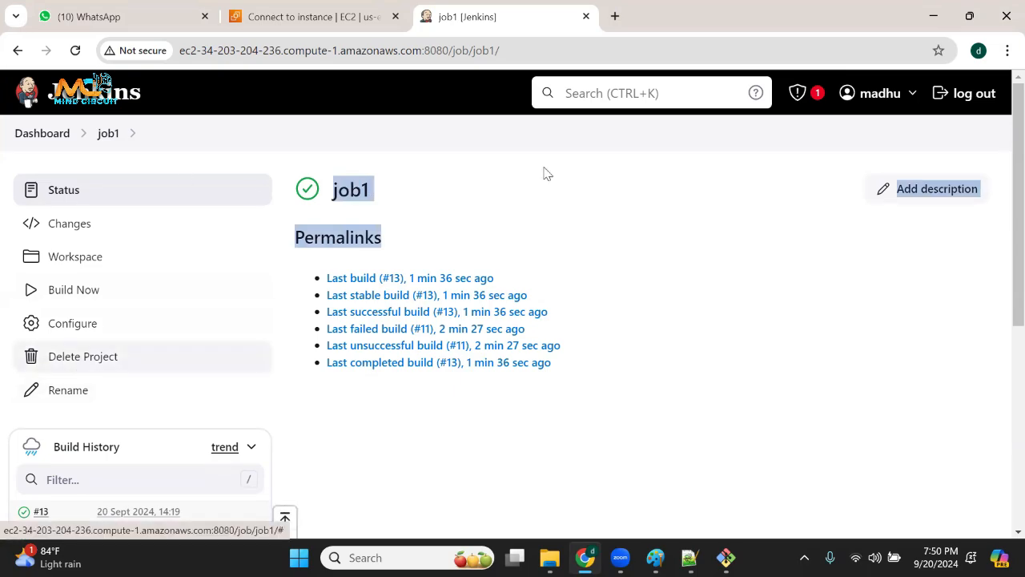
pyautogui.moveTo(382, 202); pyautogui.dragTo(317, 190)
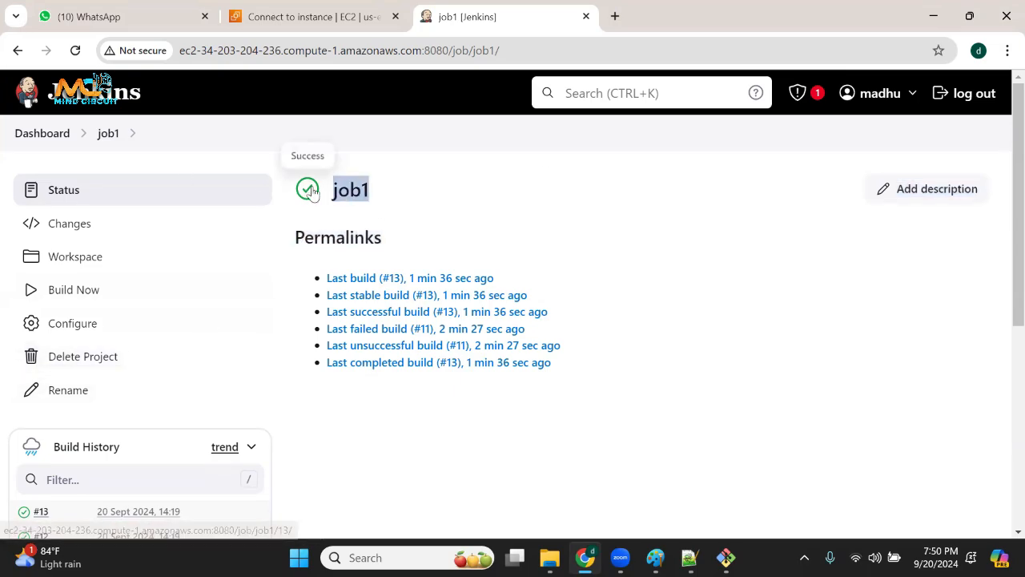
pyautogui.click(82, 356)
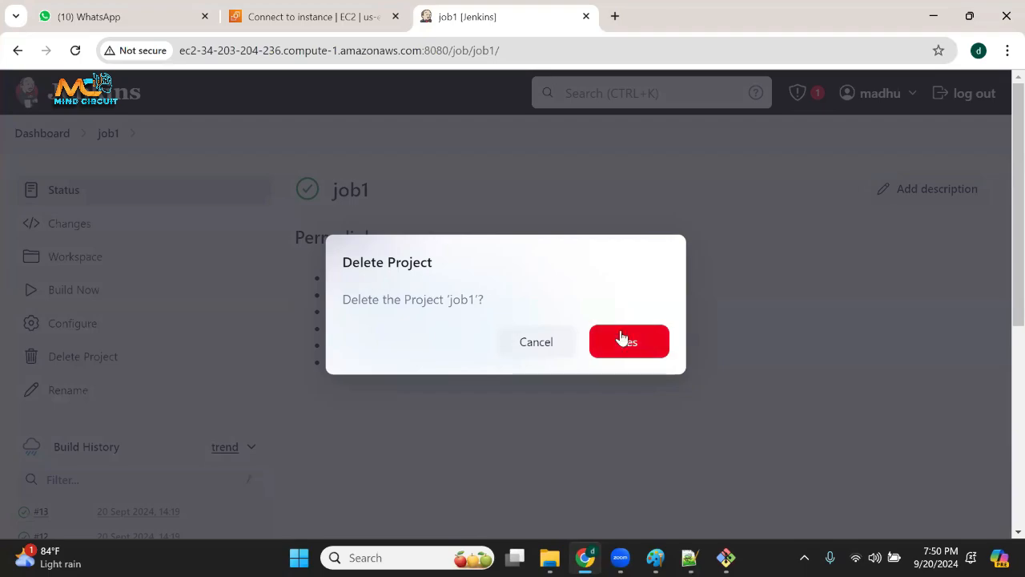
pyautogui.click(536, 349)
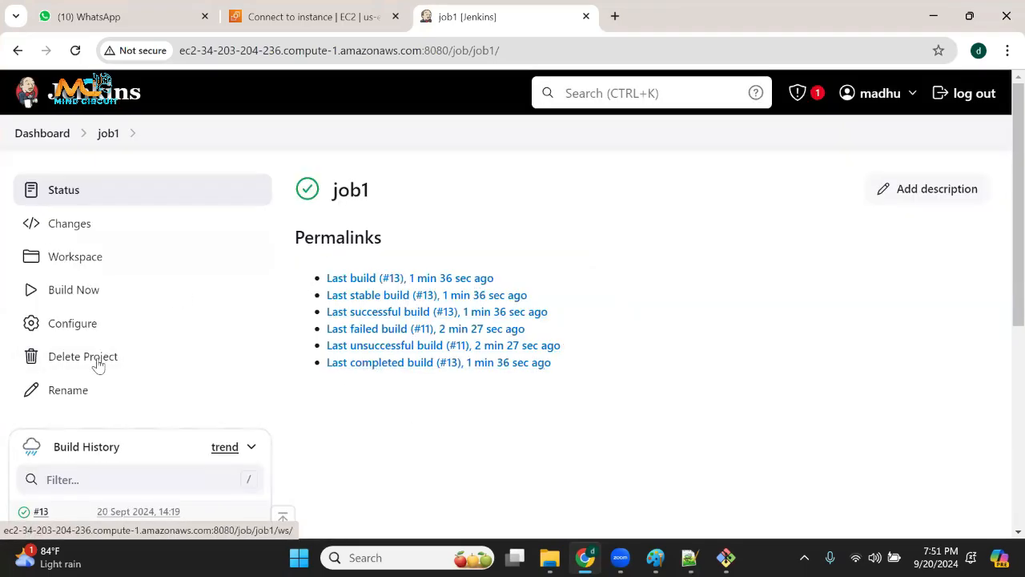
# Reopen job1 from the dashboard, view its workspace and highlight the workspace heading, and return to the job page.
pyautogui.click(33, 142)
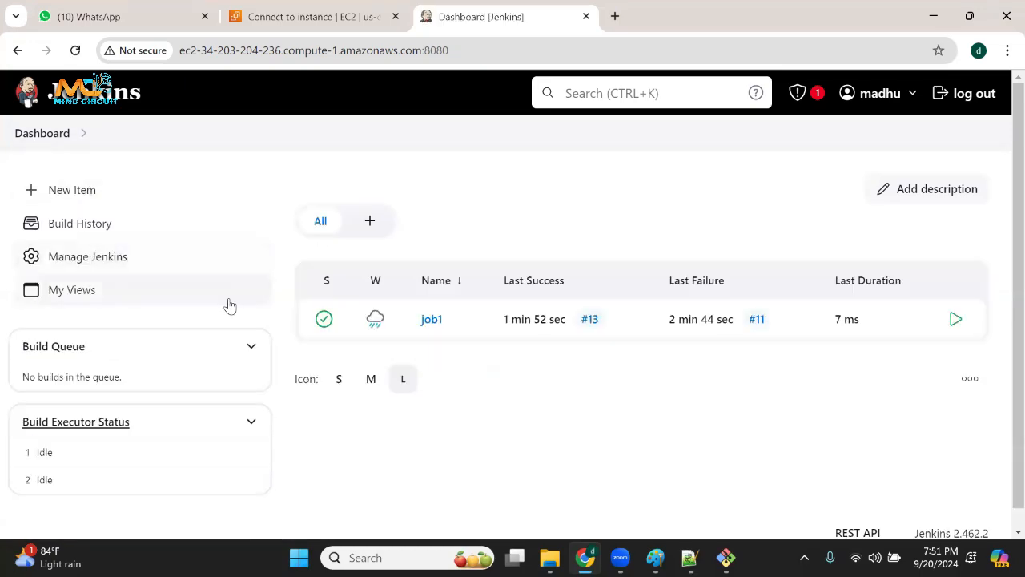
pyautogui.click(431, 320)
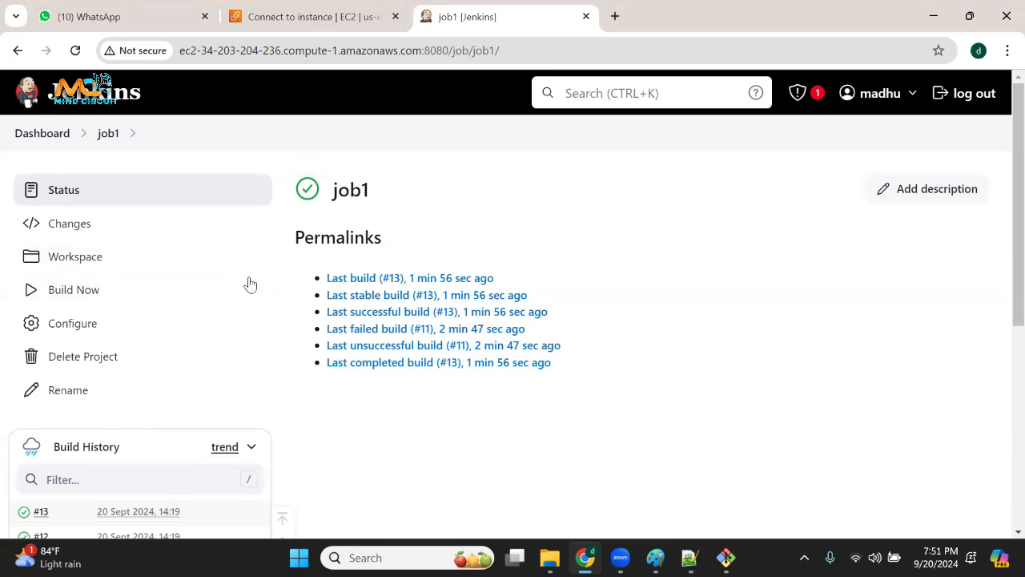
pyautogui.click(85, 265)
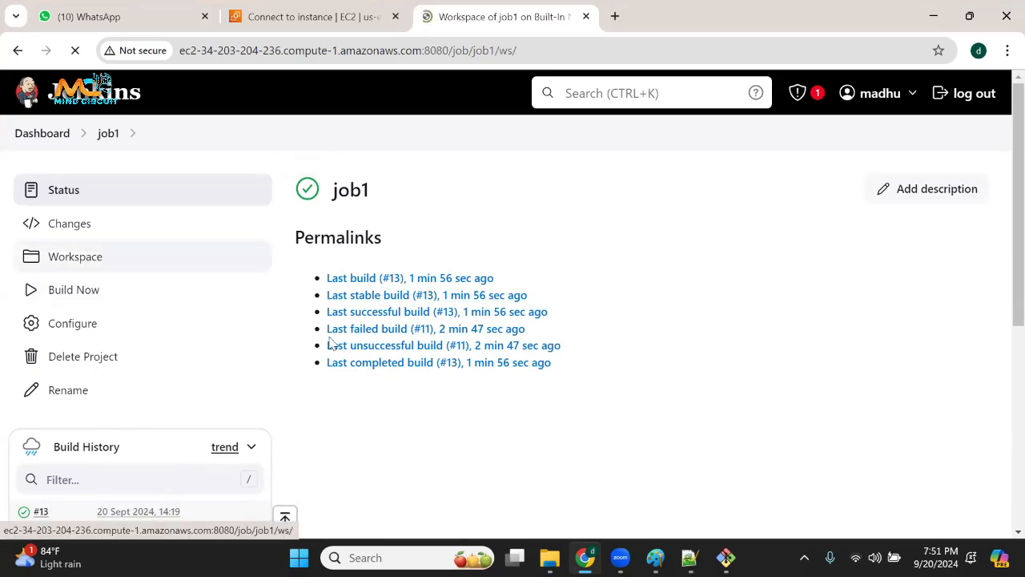
pyautogui.moveTo(371, 187); pyautogui.dragTo(582, 173)
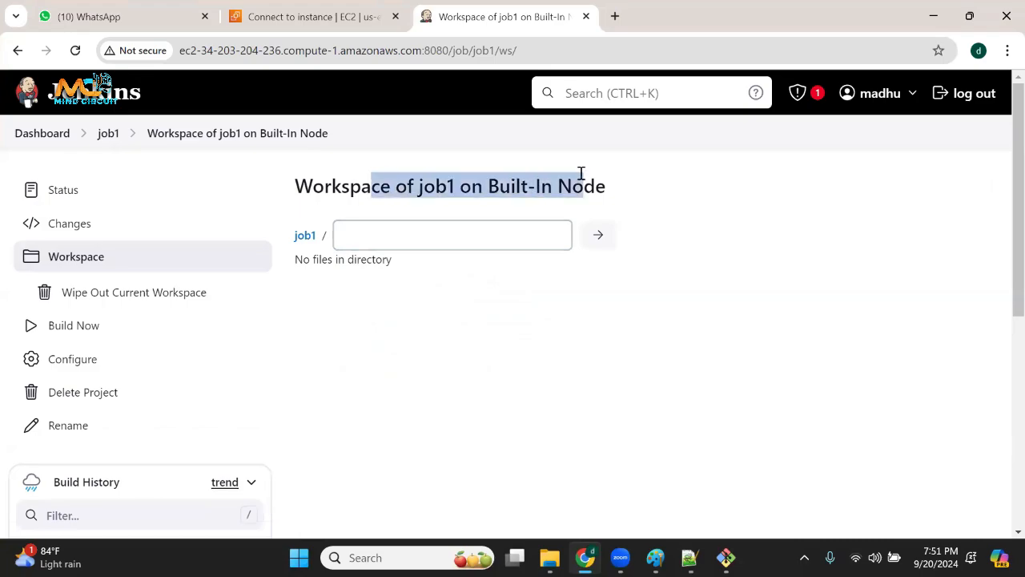
pyautogui.moveTo(297, 187); pyautogui.dragTo(416, 183)
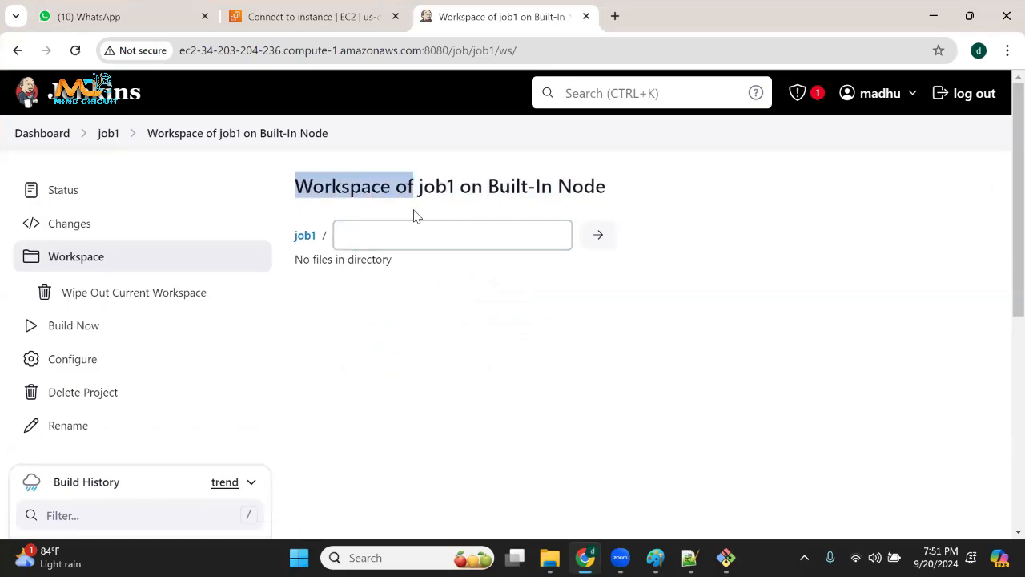
pyautogui.click(95, 138)
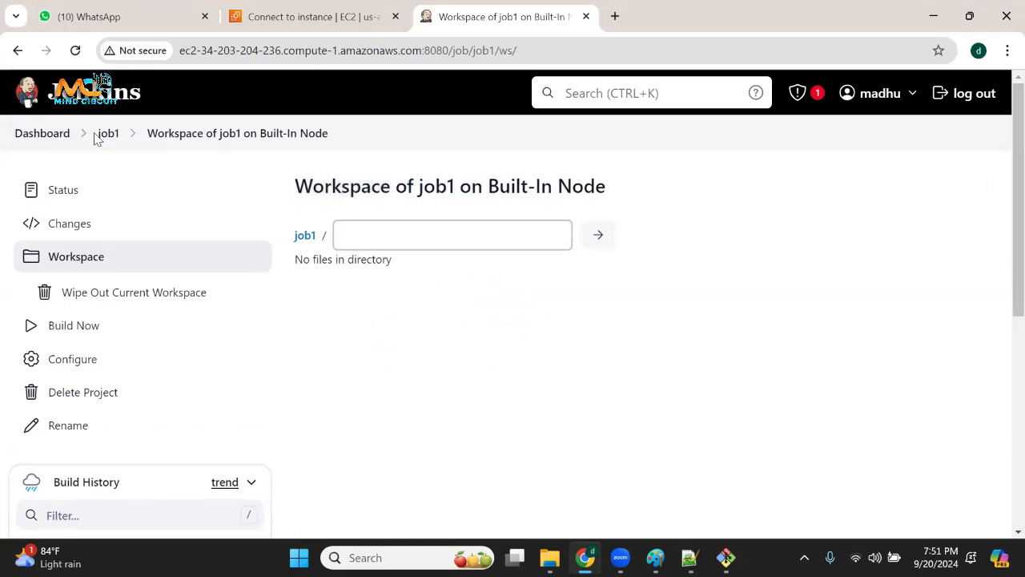
pyautogui.click(102, 135)
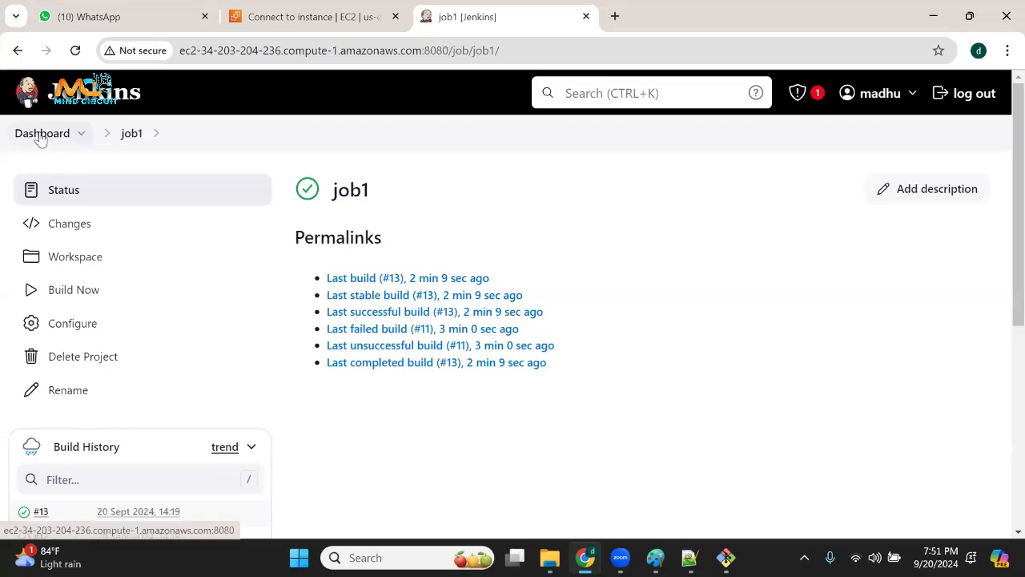
# Create a freestyle project named "jo2" from the dashboard and save it with its default configuration.
pyautogui.click(40, 136)
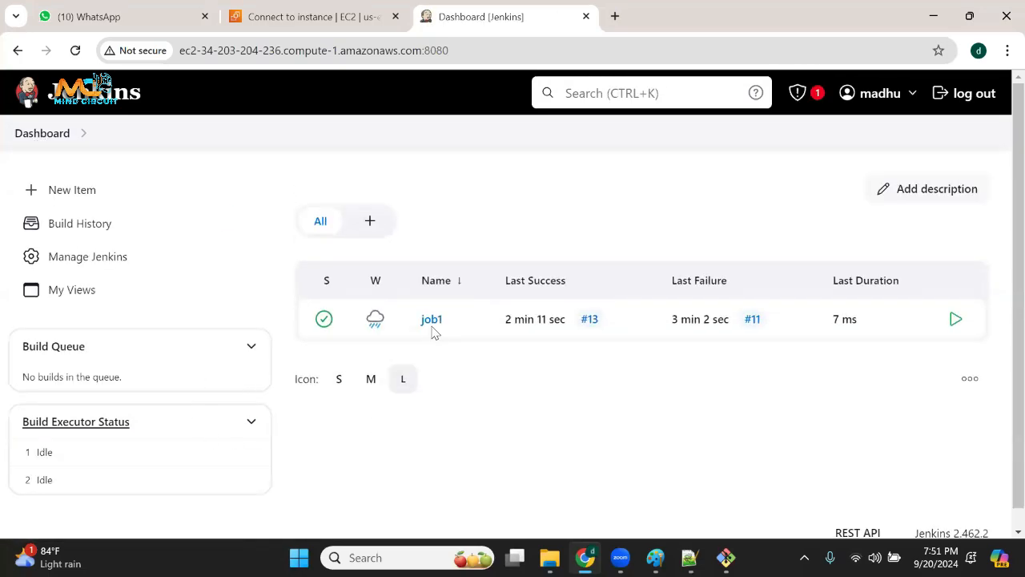
pyautogui.click(87, 199)
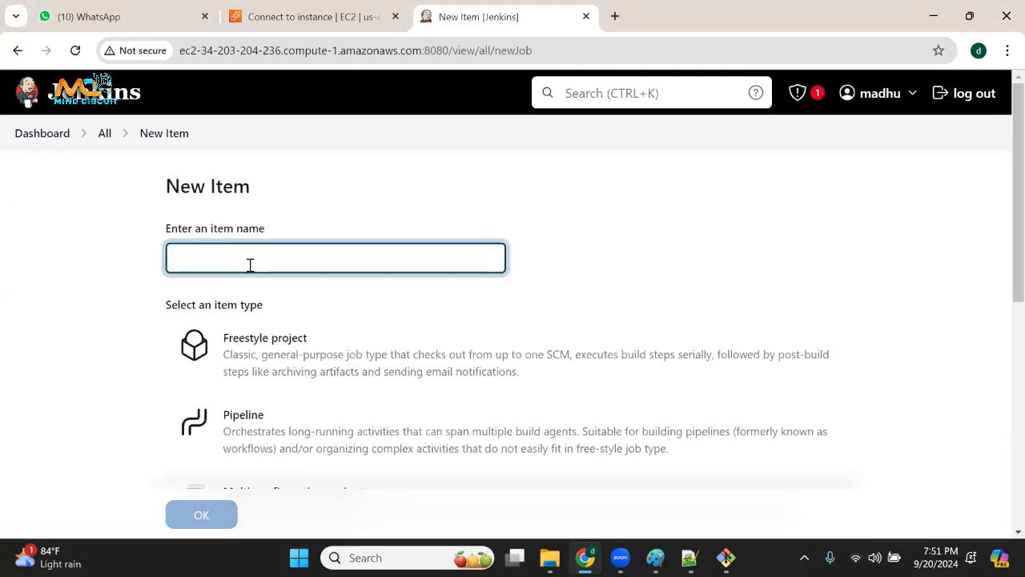
pyautogui.click(250, 264)
pyautogui.write('jo2')
pyautogui.click(297, 360)
pyautogui.click(200, 513)
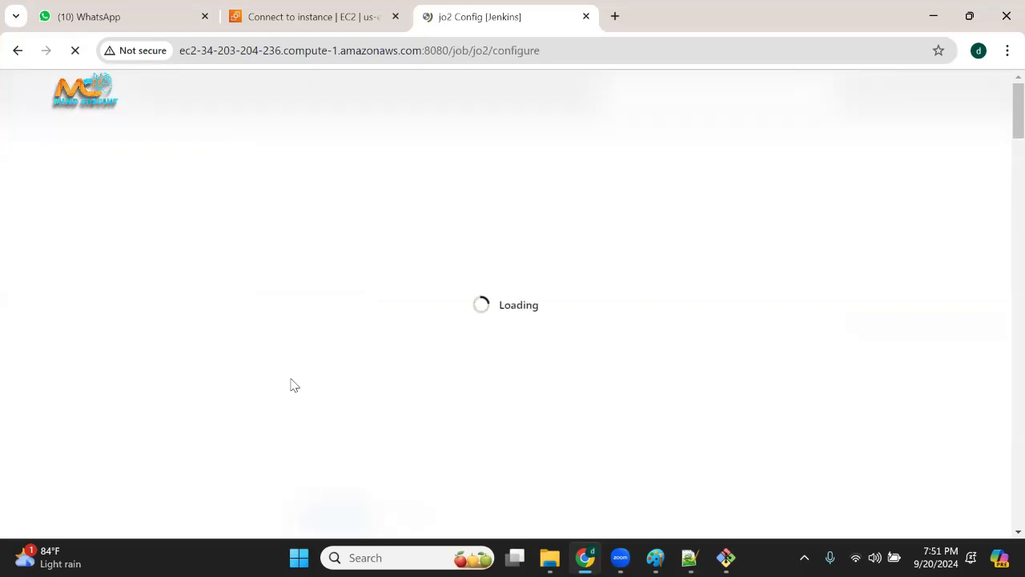
pyautogui.click(321, 507)
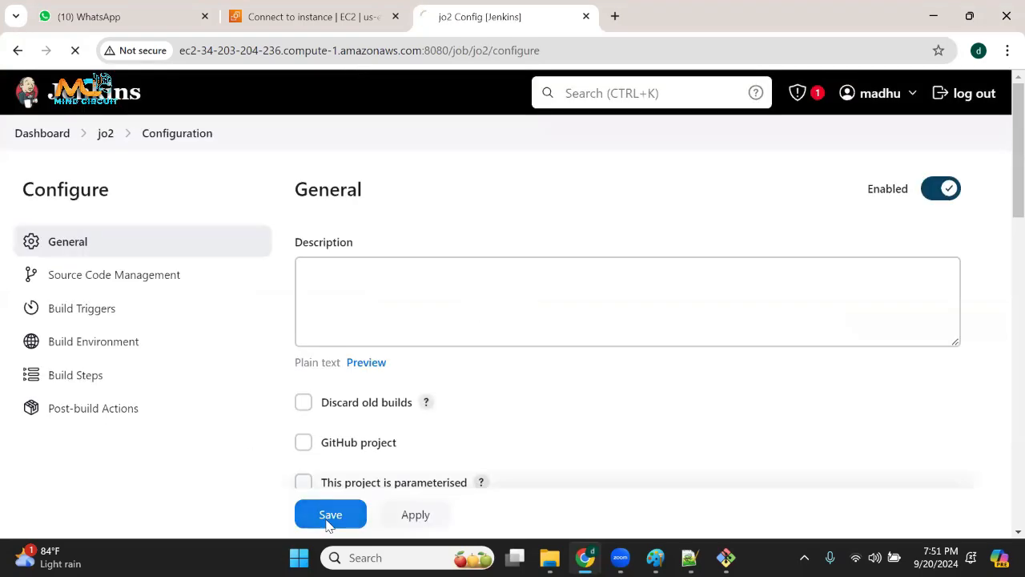
pyautogui.scroll(-1, 398, 346)
pyautogui.scroll(1, 135, 185)
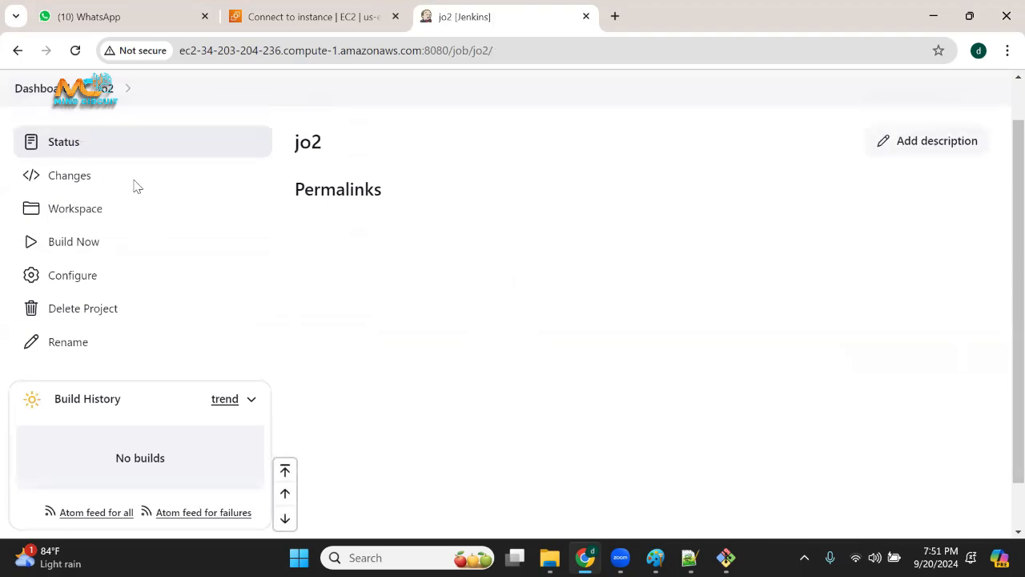
# Run a build of jo2 directly from the dashboard's job list and reload the list.
pyautogui.click(48, 137)
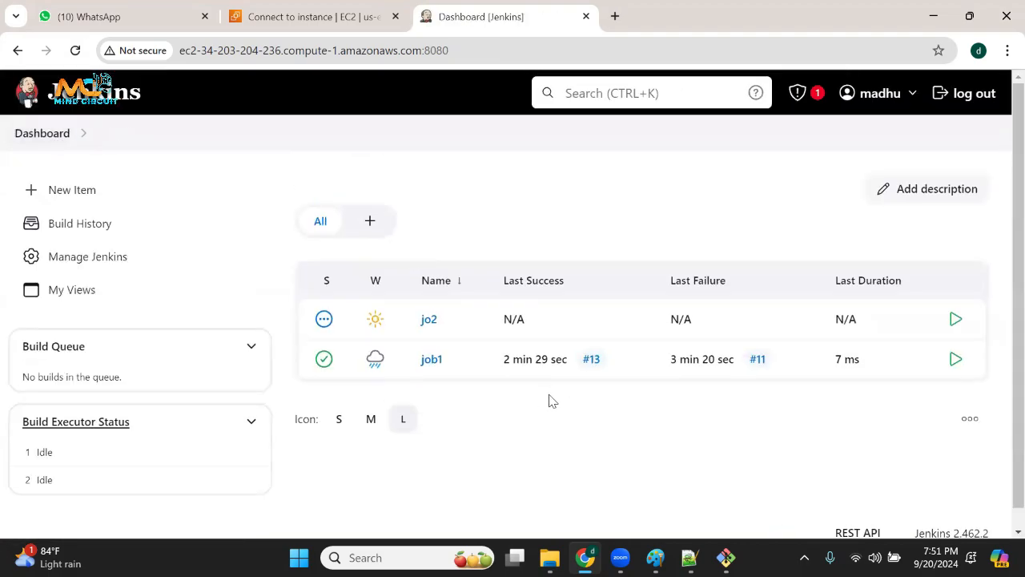
pyautogui.moveTo(556, 320); pyautogui.dragTo(491, 324)
pyautogui.click(955, 321)
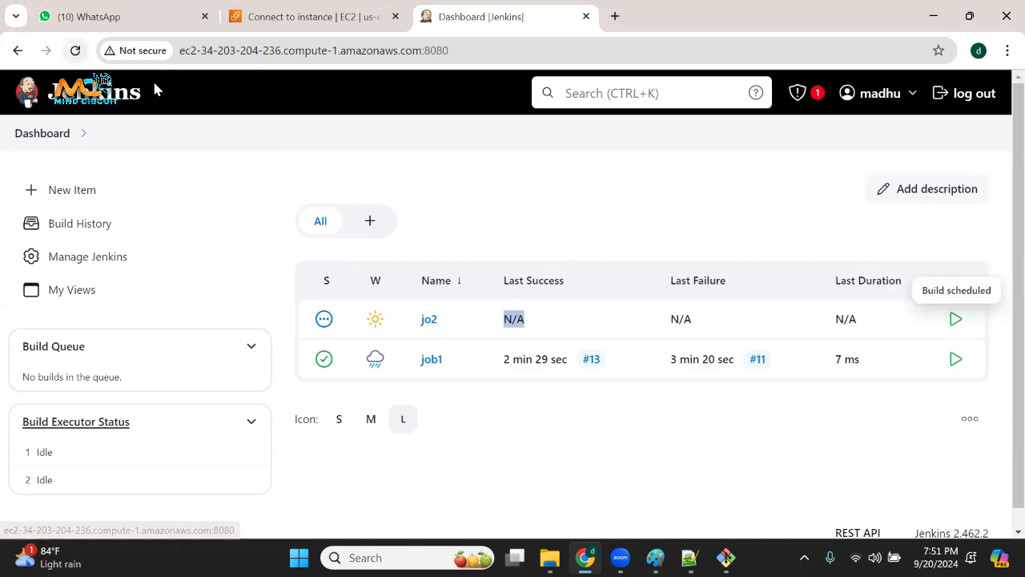
pyautogui.click(76, 50)
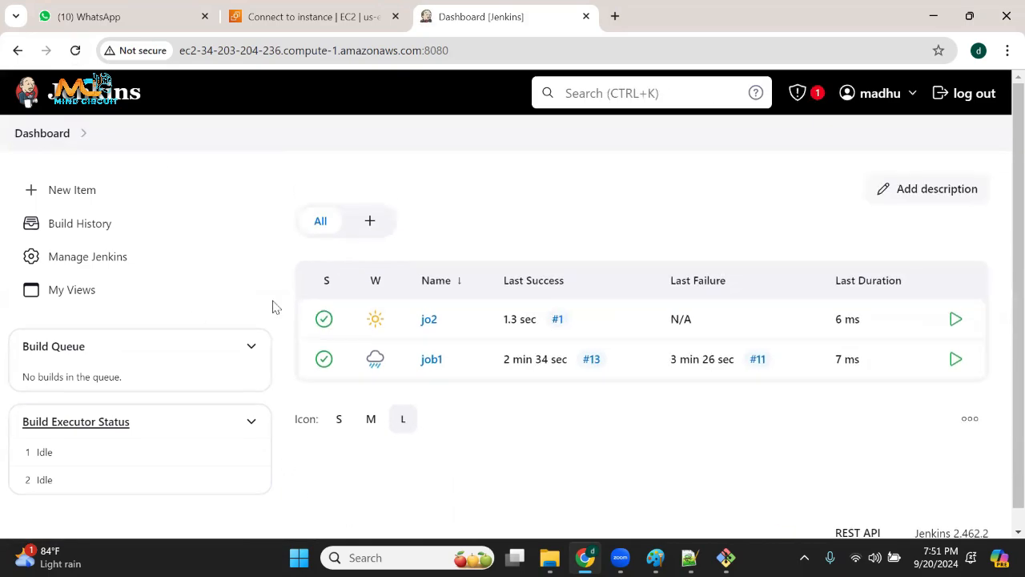
pyautogui.click(40, 133)
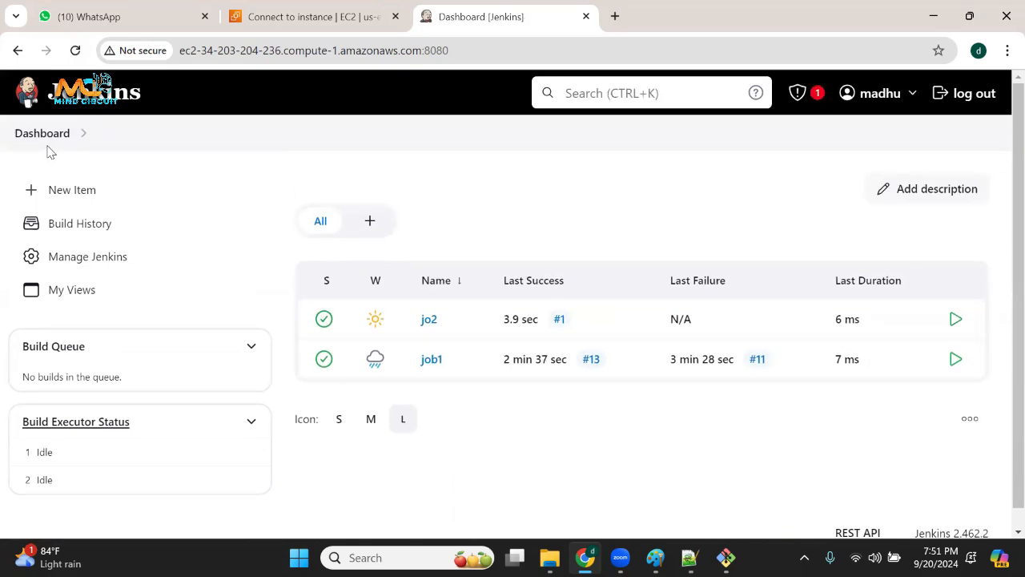
# Examine the build history of all Jenkins jobs, highlight its heading, and return to the dashboard.
pyautogui.click(89, 231)
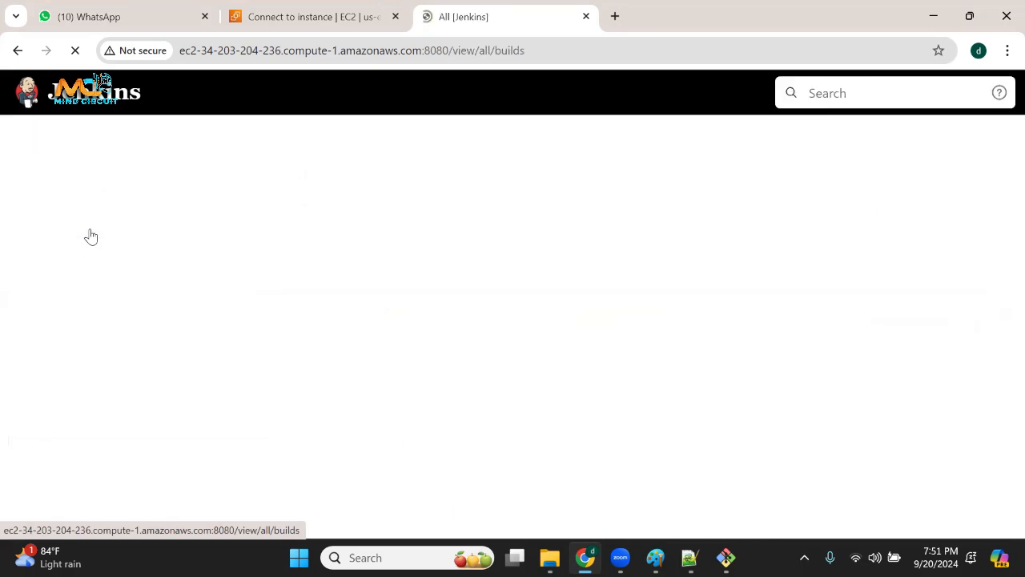
pyautogui.scroll(-5, 481, 408)
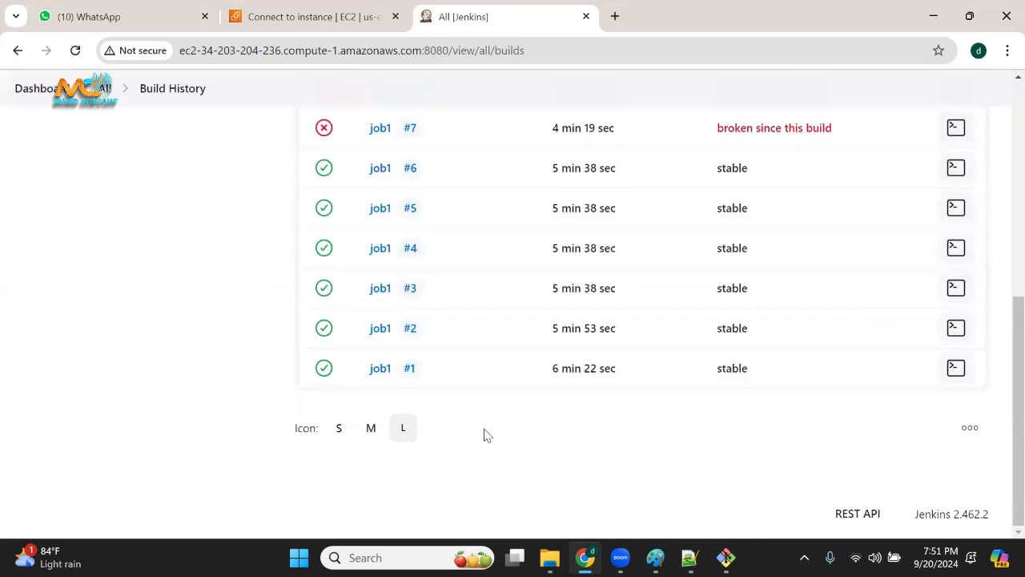
pyautogui.scroll(5, 487, 435)
pyautogui.moveTo(350, 198); pyautogui.dragTo(525, 207)
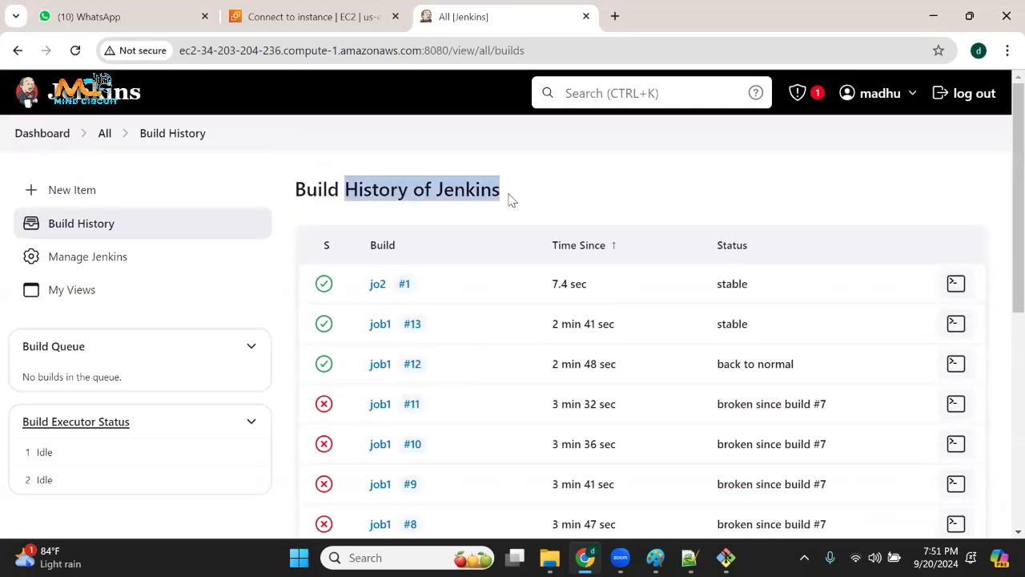
pyautogui.click(17, 136)
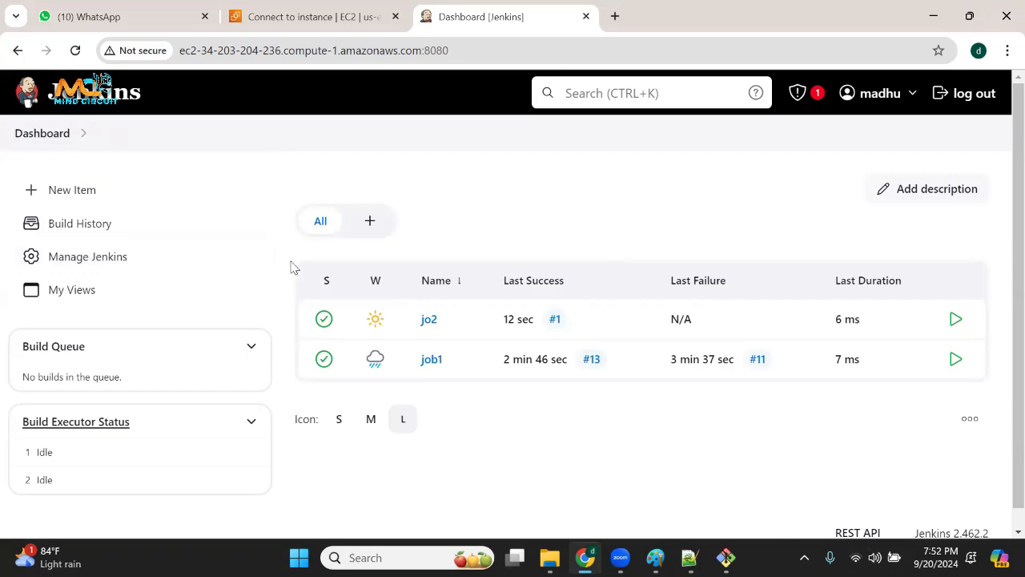
# Open the Manage Jenkins page, highlight its heading, and look through the administration sections down to Troubleshooting.
pyautogui.click(97, 257)
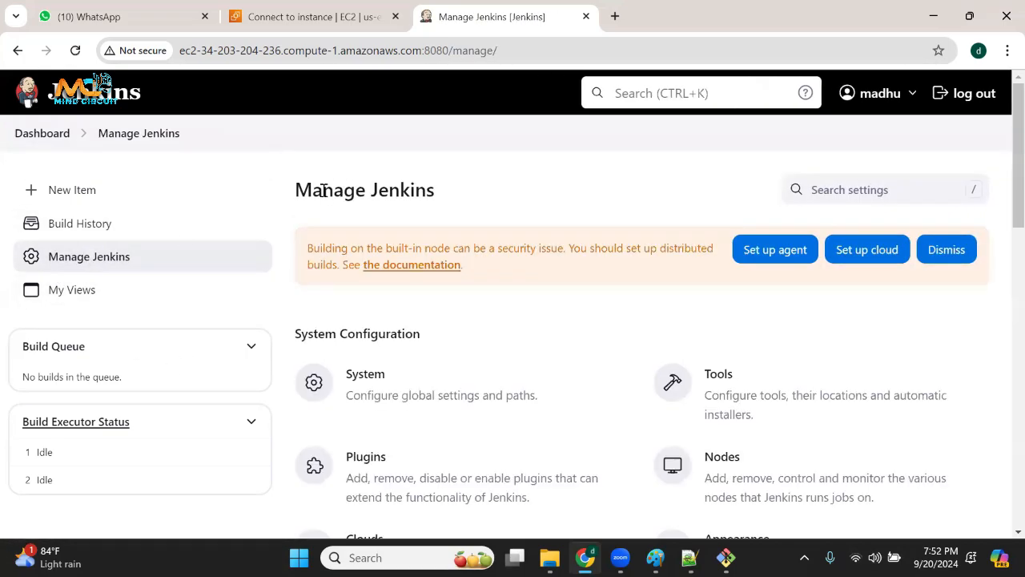
pyautogui.moveTo(298, 190); pyautogui.dragTo(453, 195)
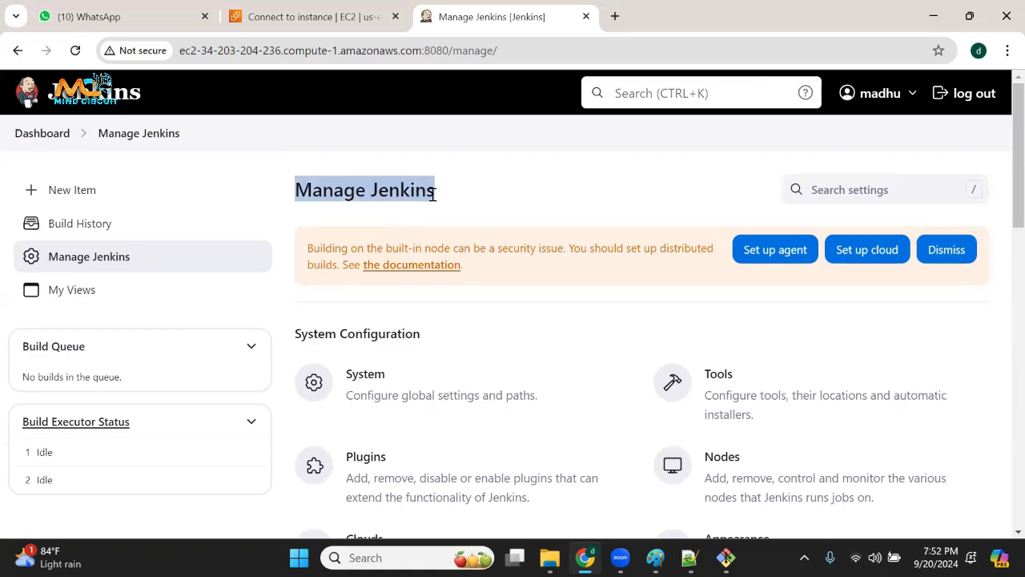
pyautogui.click(383, 182)
pyautogui.doubleClick(403, 189)
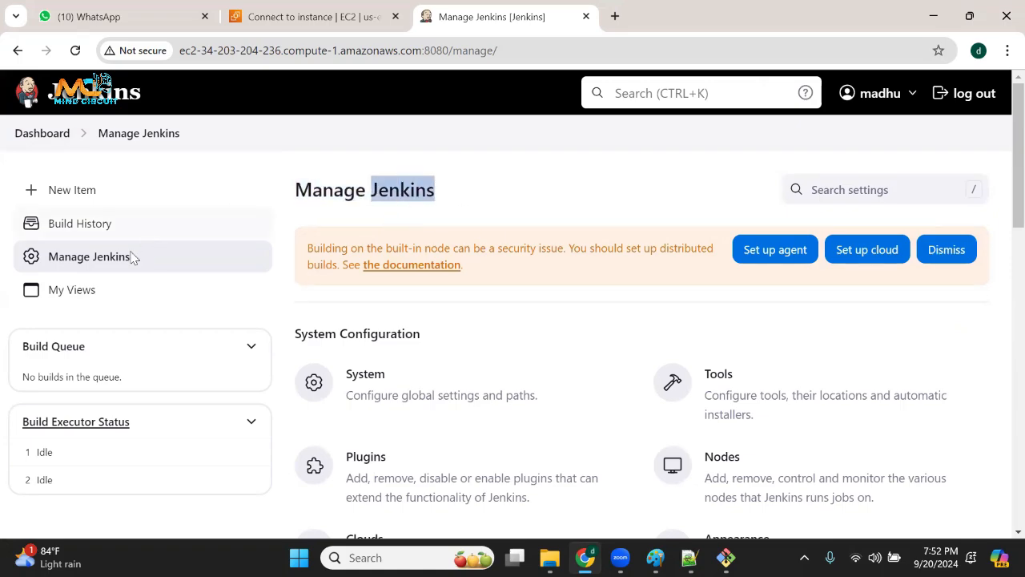
pyautogui.moveTo(344, 190); pyautogui.dragTo(479, 197)
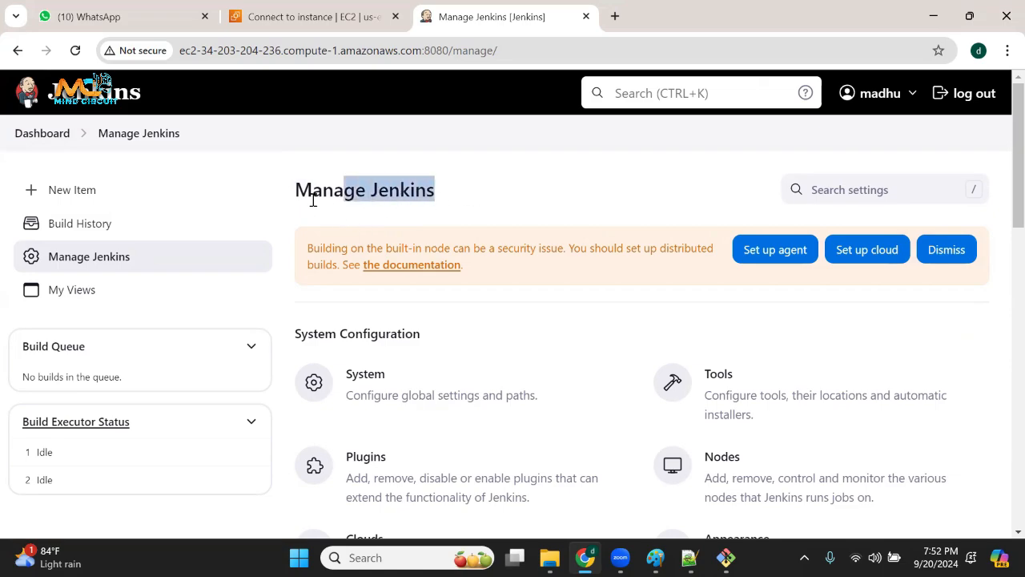
pyautogui.click(340, 200)
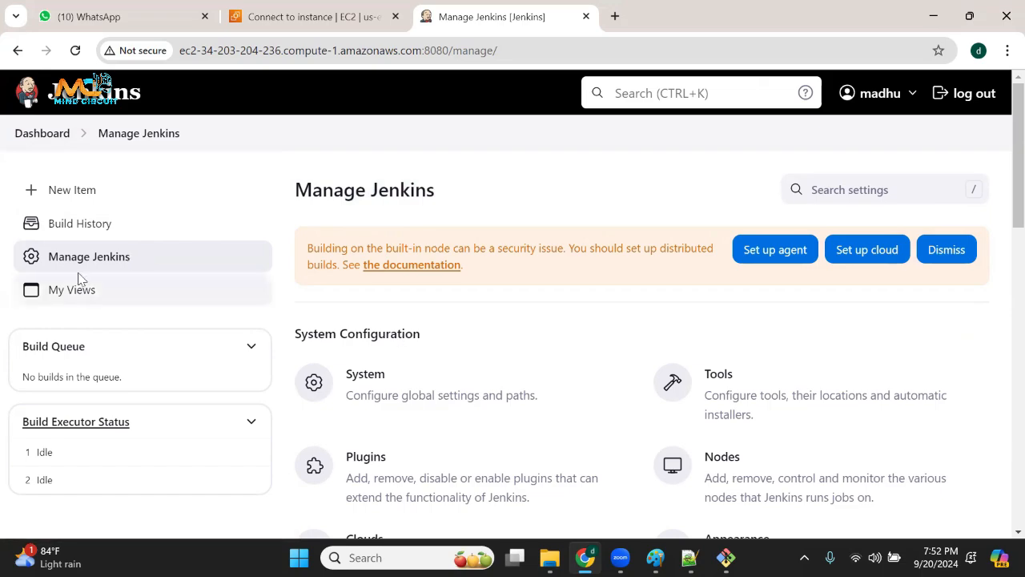
pyautogui.moveTo(332, 192); pyautogui.dragTo(471, 189)
pyautogui.scroll(-10, 504, 360)
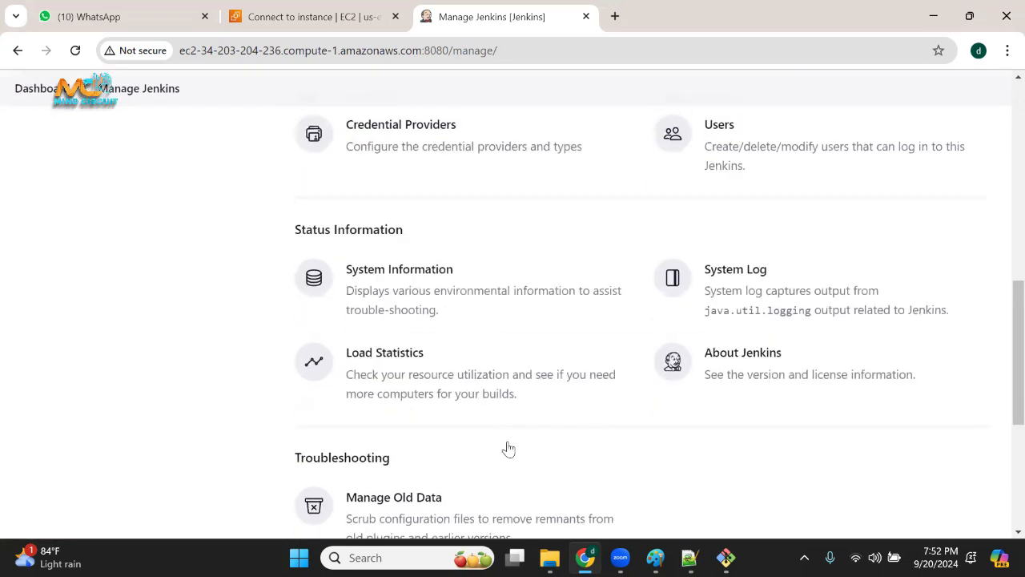
pyautogui.scroll(10, 510, 453)
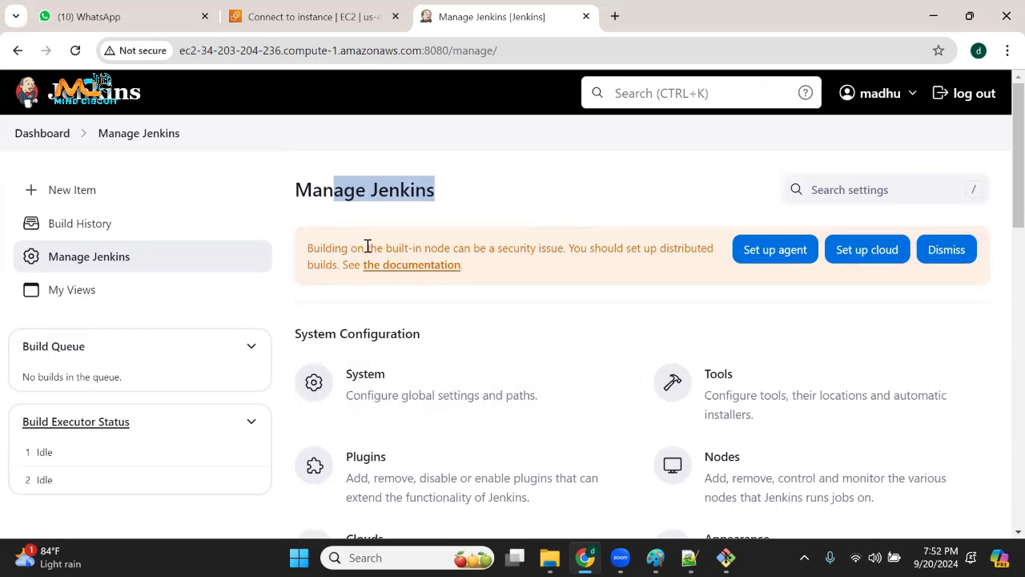
# Open and dismiss the signed-in account's options, and underline the account name with a red annotation.
pyautogui.click(911, 94)
pyautogui.click(604, 154)
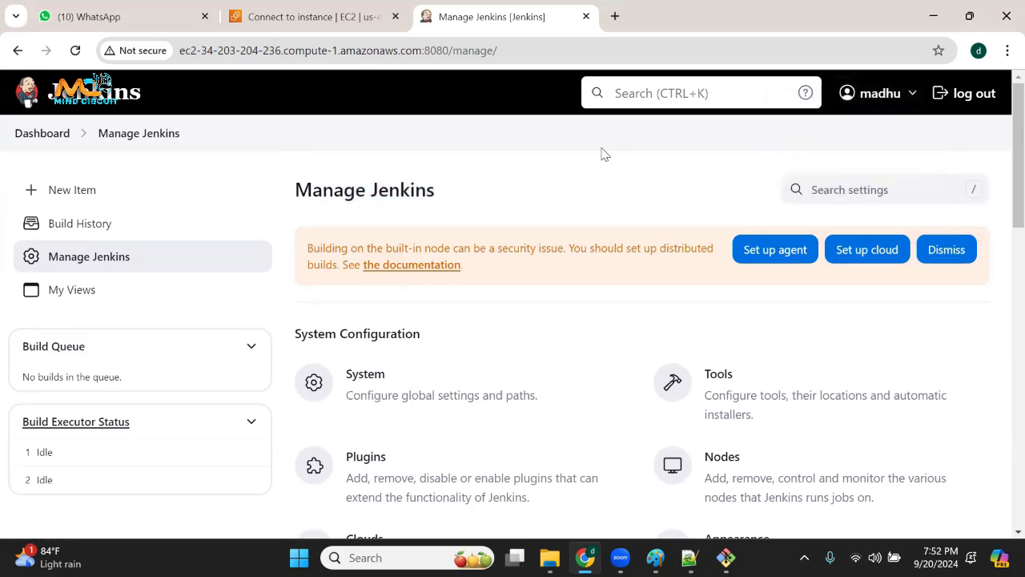
pyautogui.moveTo(841, 112); pyautogui.dragTo(923, 96)
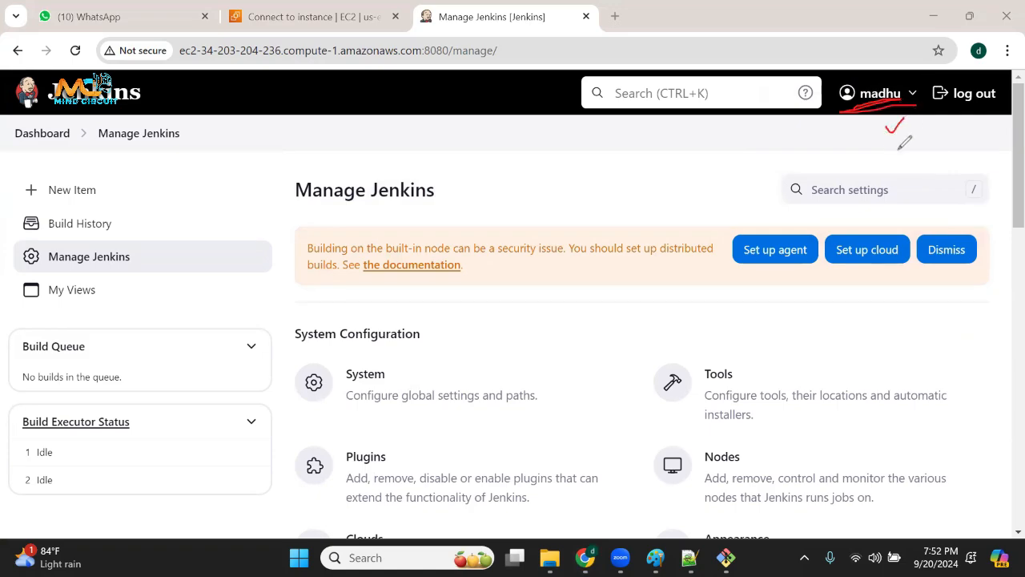
# Draw a column of red check marks below the account name, circle the marks and the name, and clear all annotations.
pyautogui.moveTo(894, 158)
pyautogui.mouseDown()
pyautogui.moveTo(900, 177)
pyautogui.moveTo(914, 158)
pyautogui.mouseUp()
pyautogui.moveTo(903, 185)
pyautogui.mouseDown()
pyautogui.moveTo(909, 197)
pyautogui.moveTo(931, 181)
pyautogui.mouseUp()
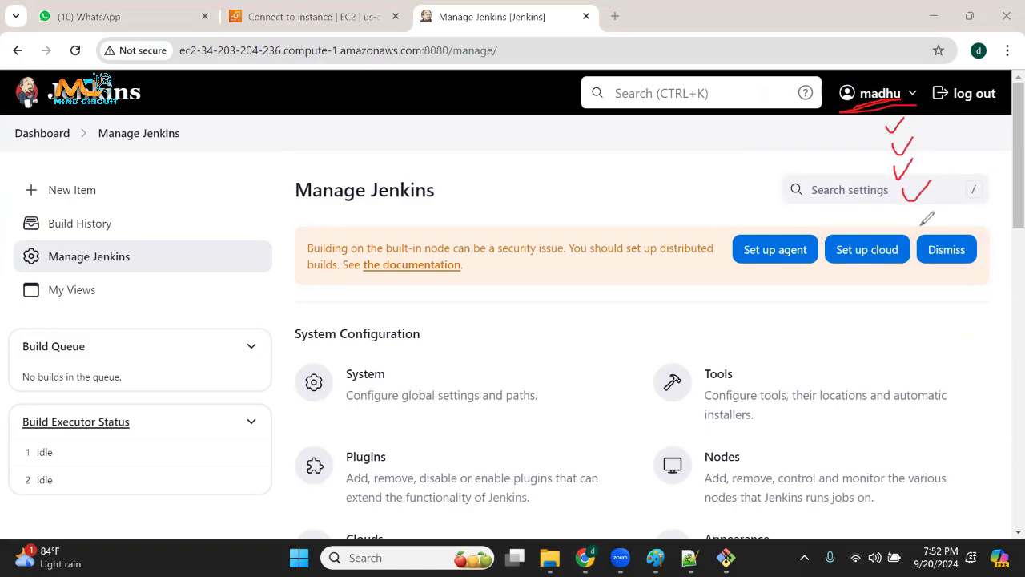
pyautogui.moveTo(911, 218); pyautogui.dragTo(932, 207)
pyautogui.moveTo(917, 277); pyautogui.dragTo(936, 247)
pyautogui.moveTo(898, 306); pyautogui.dragTo(924, 297)
pyautogui.moveTo(894, 338); pyautogui.dragTo(930, 323)
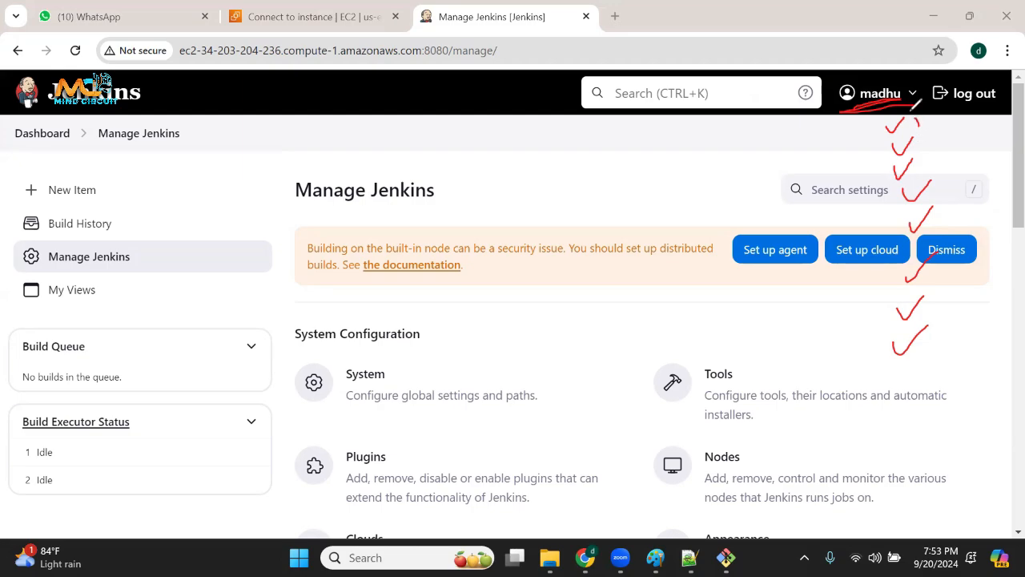
pyautogui.moveTo(918, 104)
pyautogui.mouseDown()
pyautogui.moveTo(861, 185)
pyautogui.moveTo(885, 346)
pyautogui.moveTo(968, 213)
pyautogui.moveTo(909, 112)
pyautogui.moveTo(843, 81)
pyautogui.moveTo(917, 96)
pyautogui.moveTo(872, 72)
pyautogui.moveTo(865, 105)
pyautogui.mouseUp()
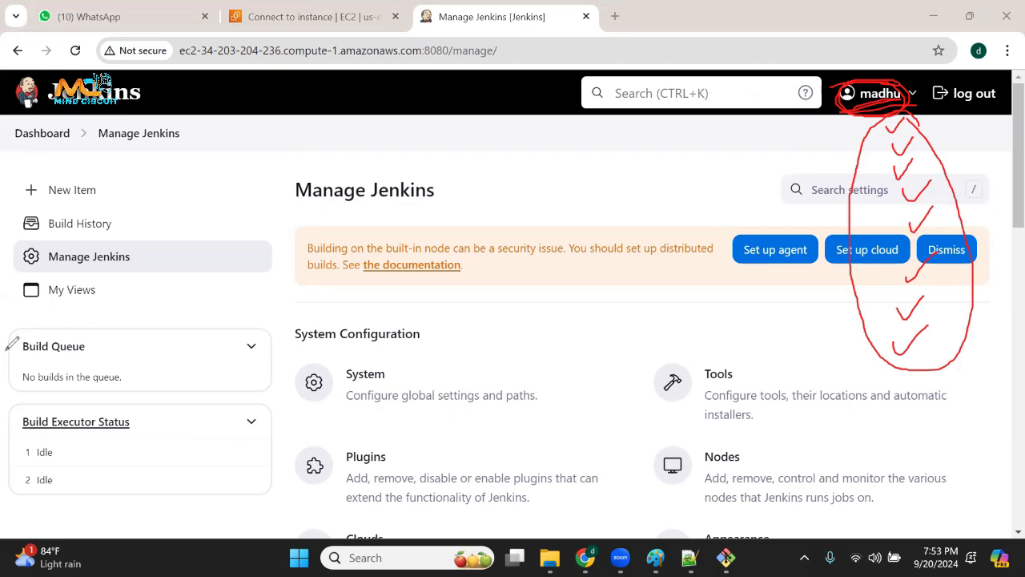
pyautogui.click(85, 379)
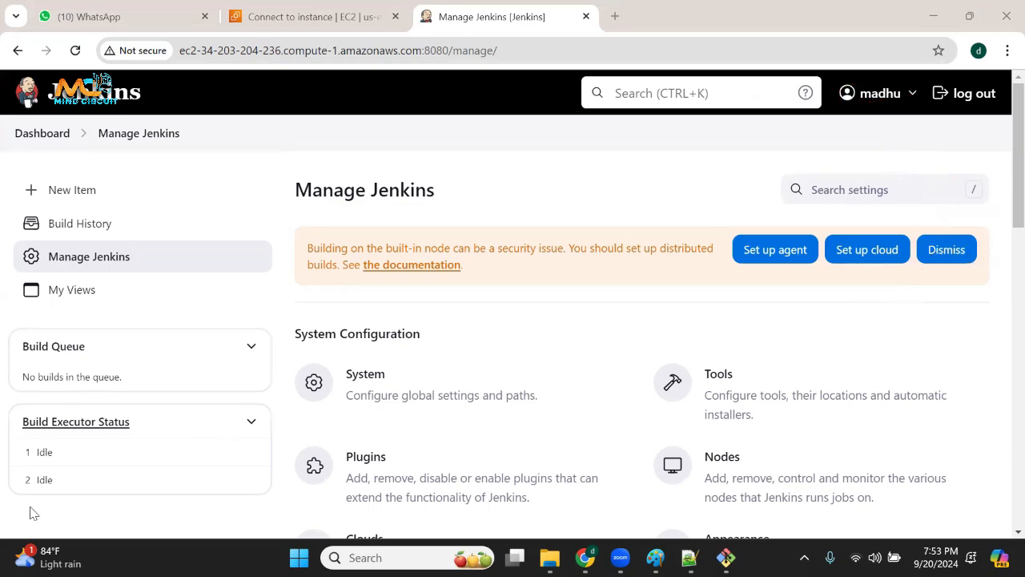
# Highlight the Security heading on the Manage Jenkins page, open the Users list, and point out the existing account.
pyautogui.scroll(-5, 506, 355)
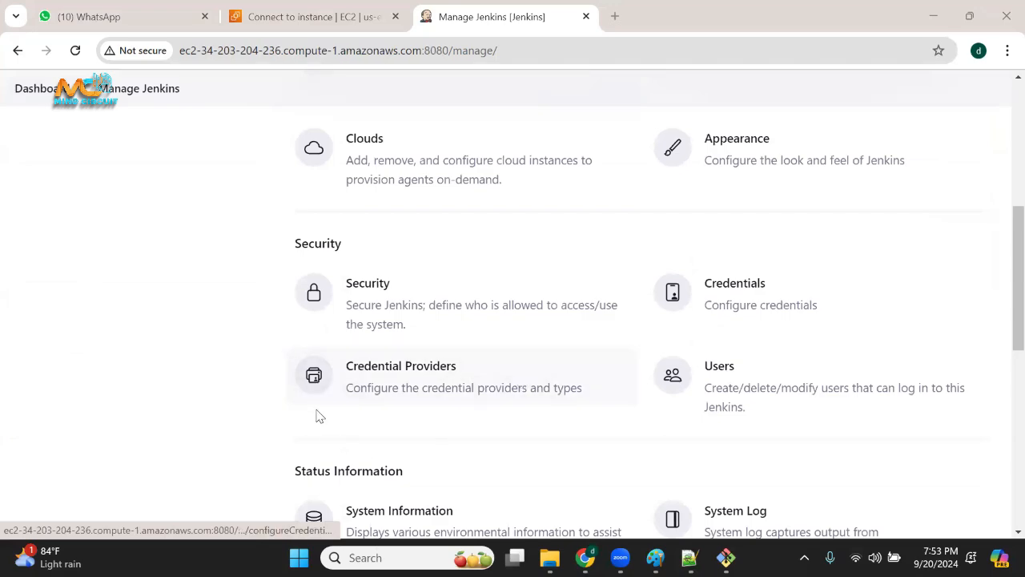
pyautogui.moveTo(300, 243); pyautogui.dragTo(428, 233)
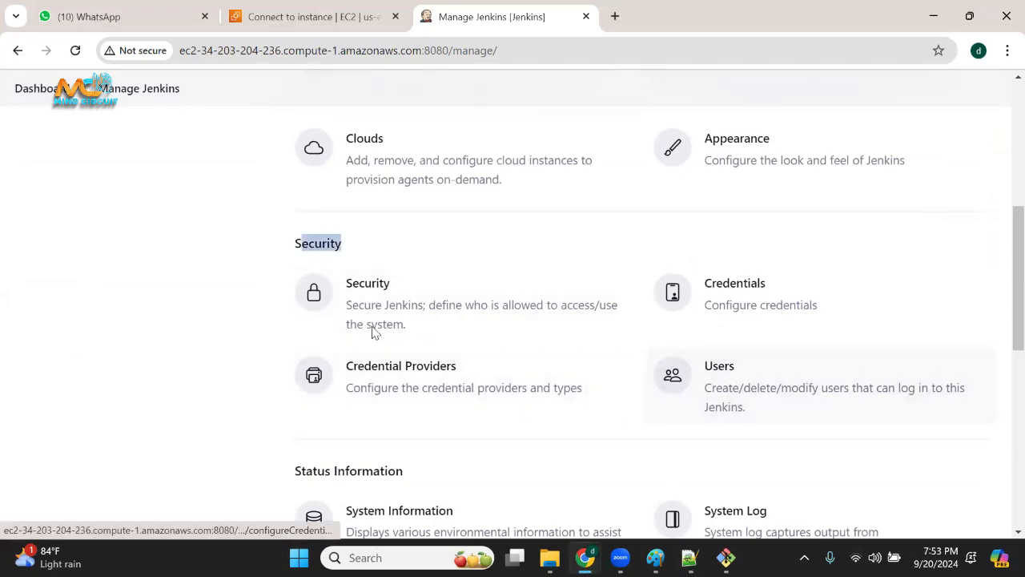
pyautogui.moveTo(341, 248); pyautogui.dragTo(314, 244)
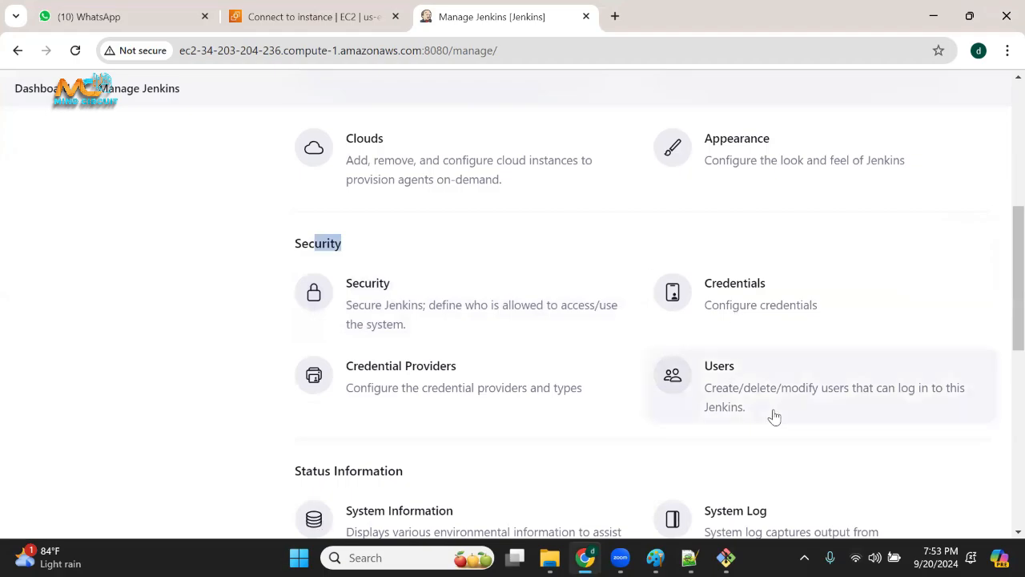
pyautogui.click(724, 392)
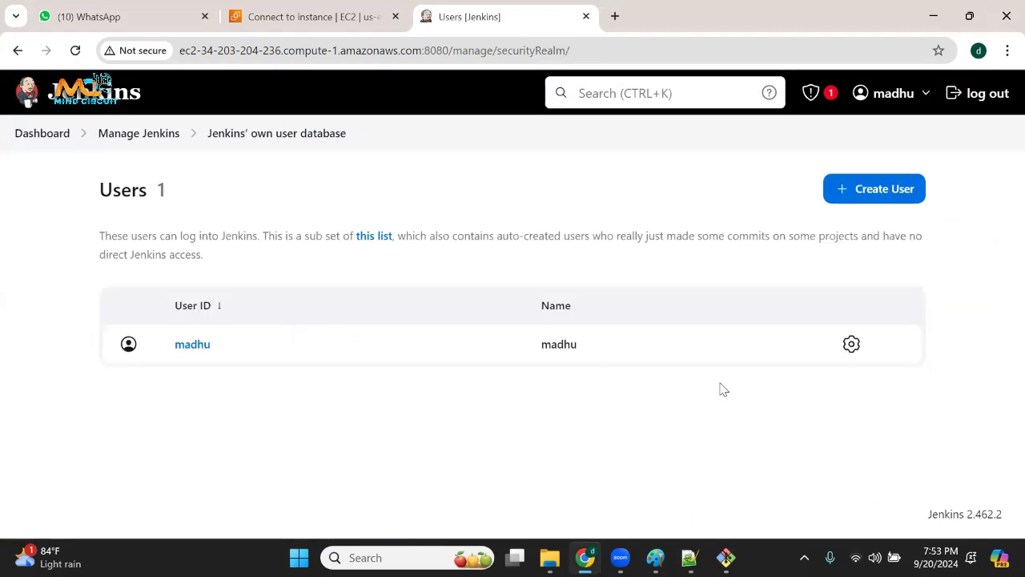
pyautogui.moveTo(226, 362); pyautogui.dragTo(171, 350)
pyautogui.click(492, 470)
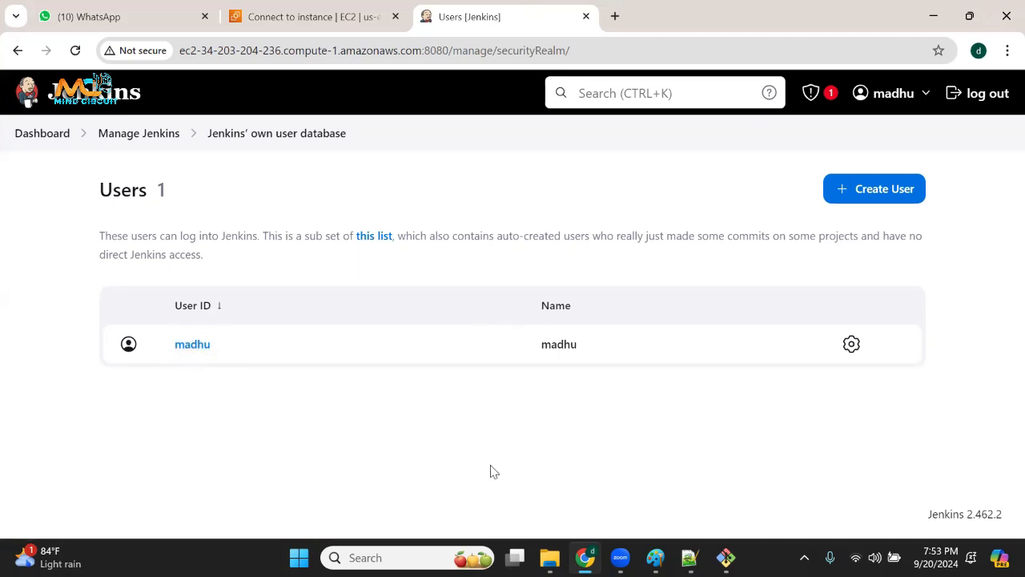
# Start a new Jenkins user and enter the first new account's username, password and password confirmation.
pyautogui.click(879, 196)
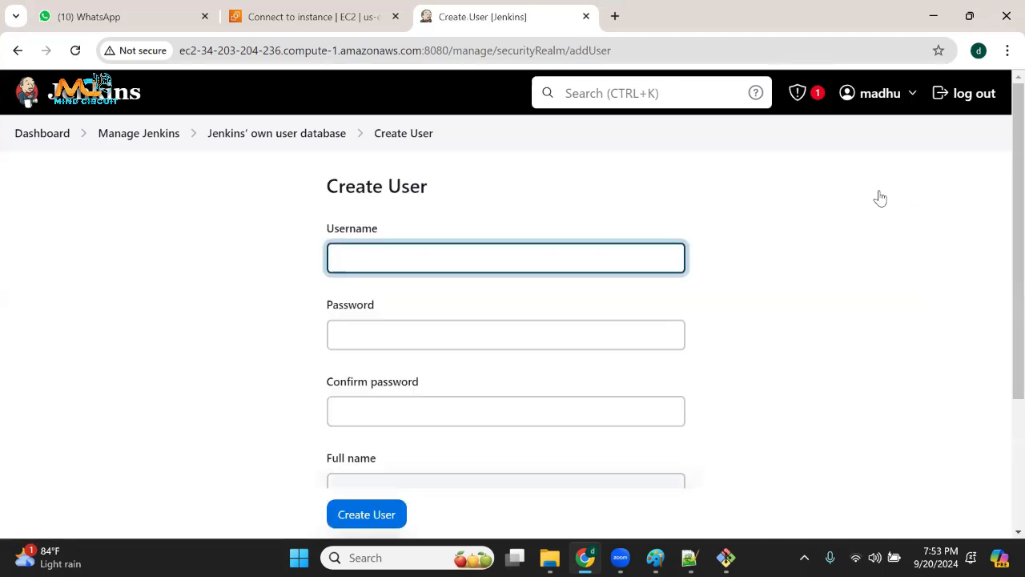
pyautogui.click(487, 255)
pyautogui.write('kiran')
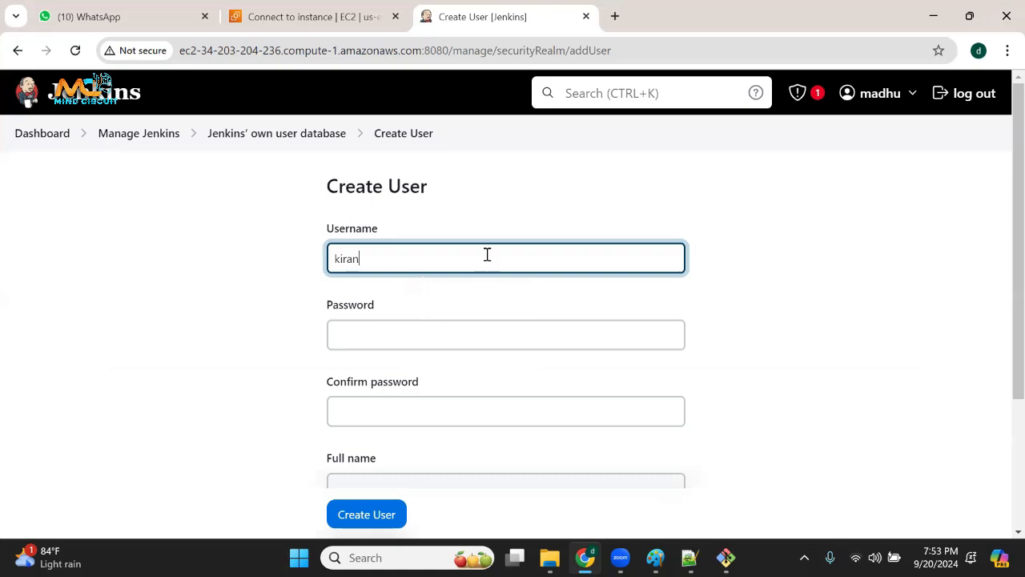
pyautogui.moveTo(365, 272); pyautogui.dragTo(277, 263)
pyautogui.click(414, 345)
pyautogui.click(382, 409)
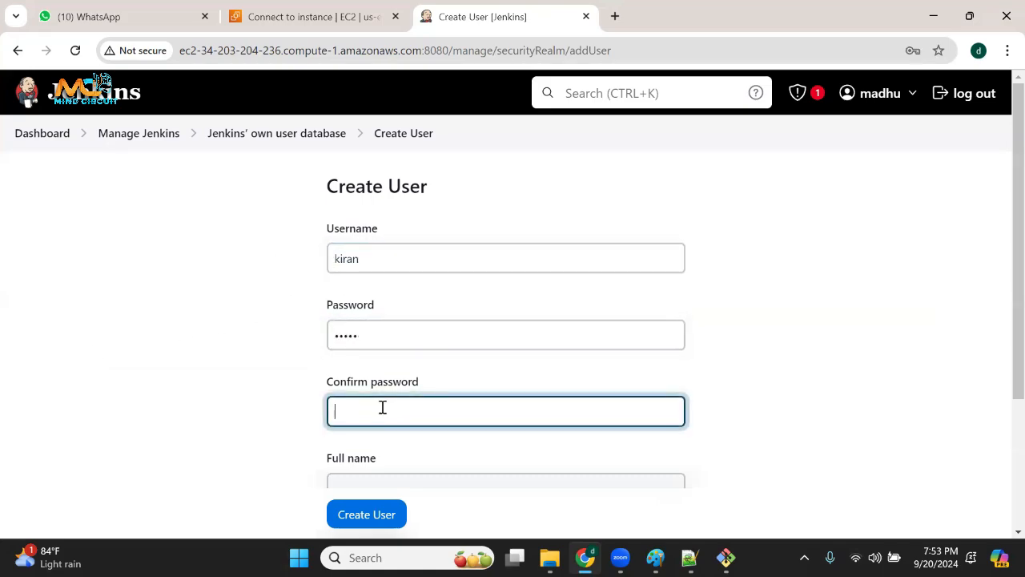
pyautogui.scroll(-2, 366, 329)
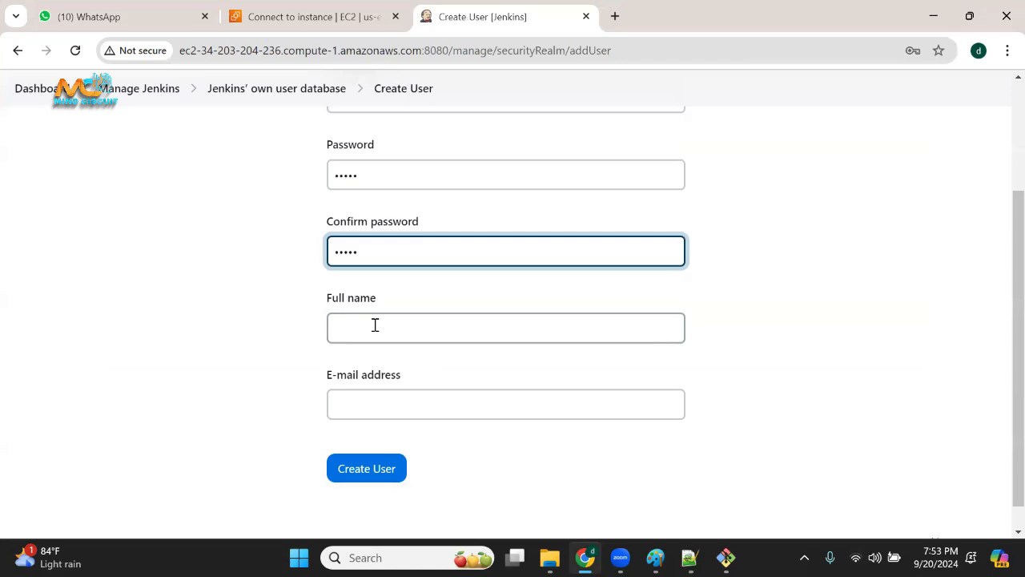
# Fill in the new account's full name and e-mail address, create the user, and dismiss the browser's password prompts without saving.
pyautogui.click(375, 327)
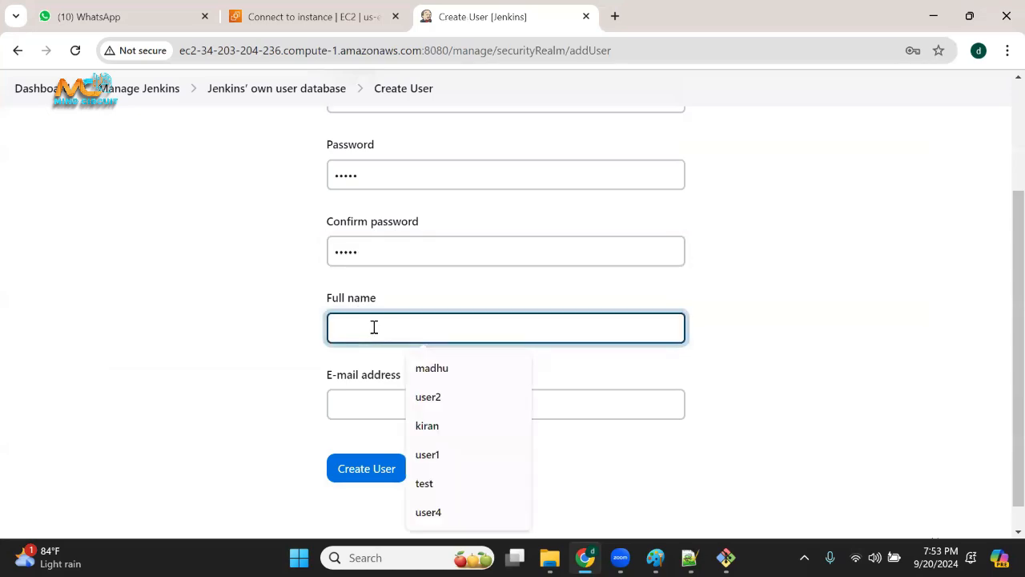
pyautogui.write('kiran')
pyautogui.click(403, 411)
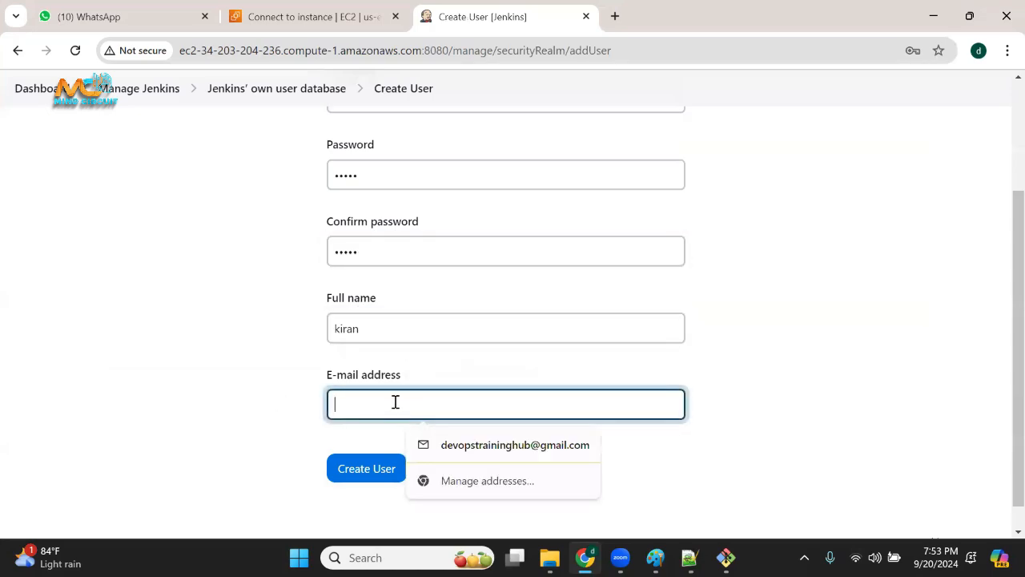
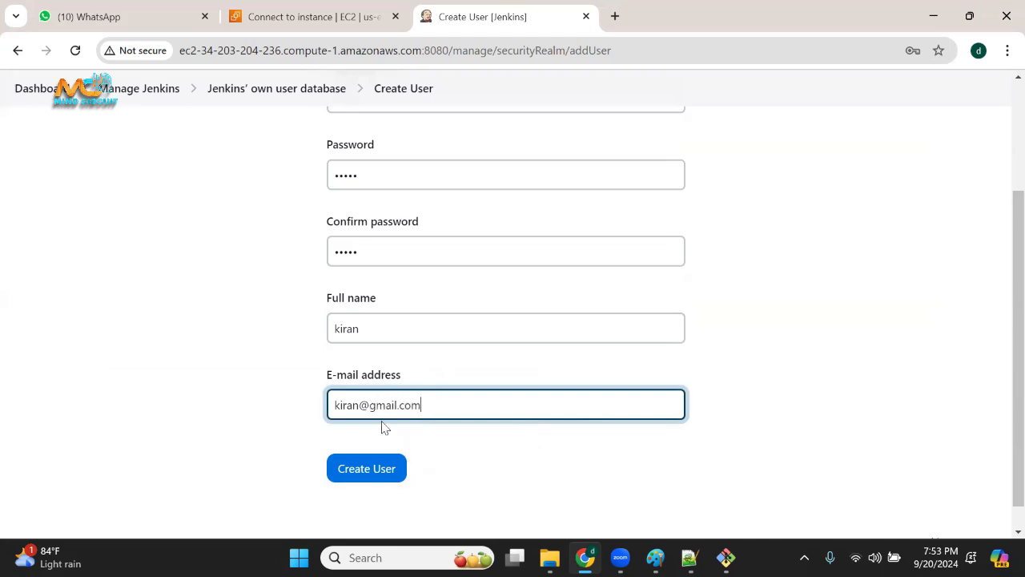
pyautogui.click(375, 471)
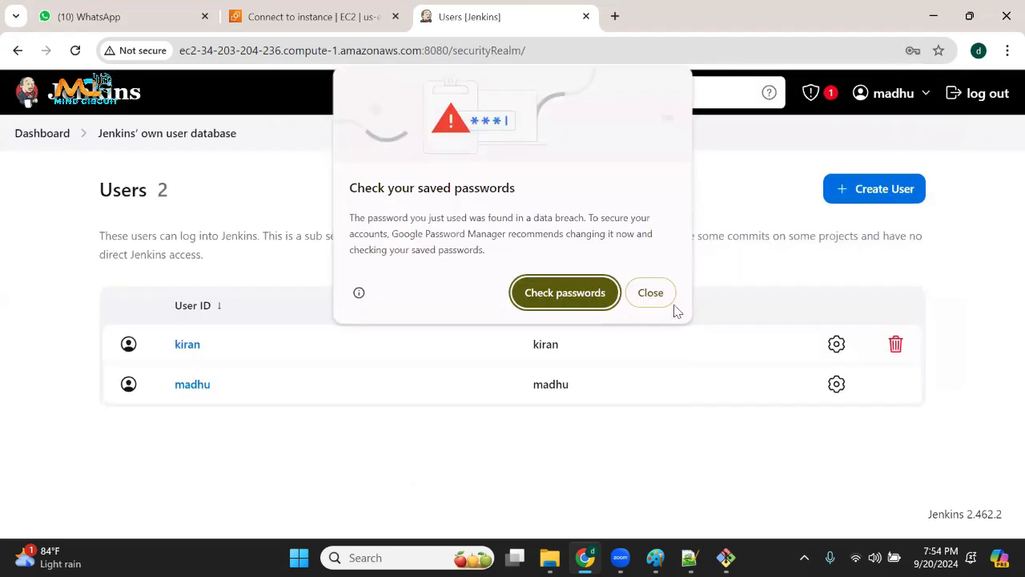
pyautogui.click(652, 293)
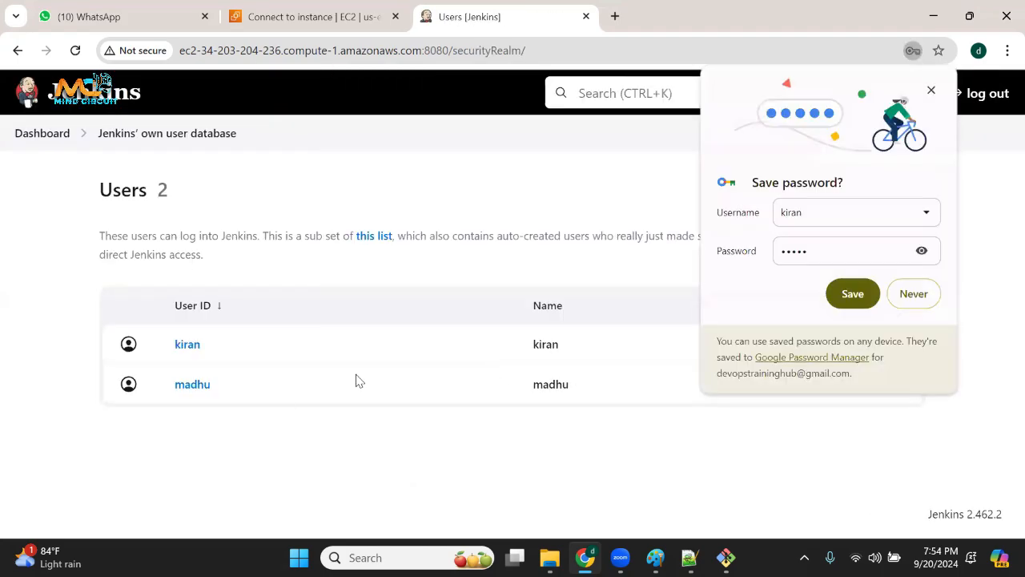
pyautogui.click(931, 90)
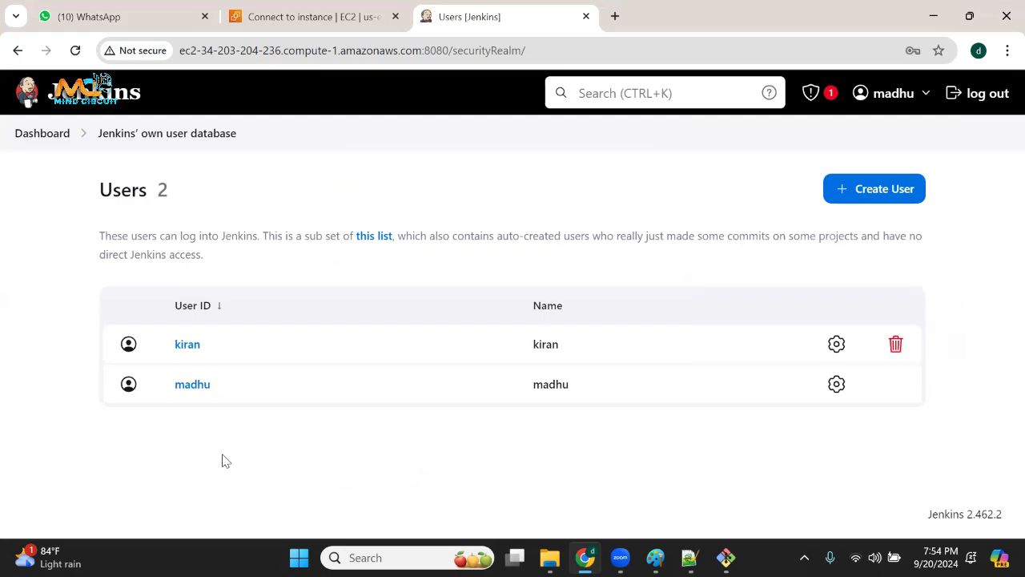
# Start another Jenkins user with the username user1, and enter its password and password confirmation.
pyautogui.click(877, 190)
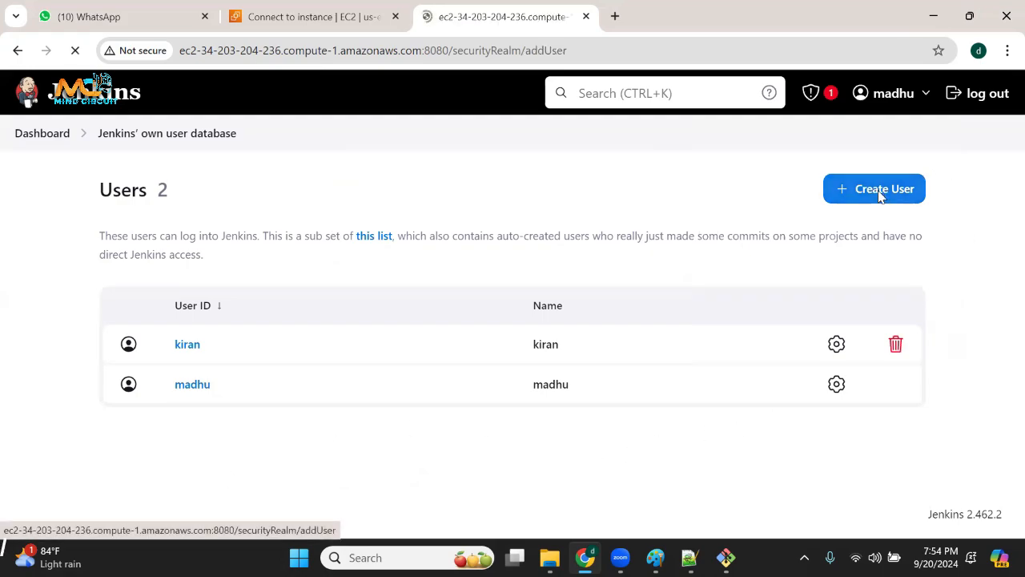
pyautogui.click(458, 257)
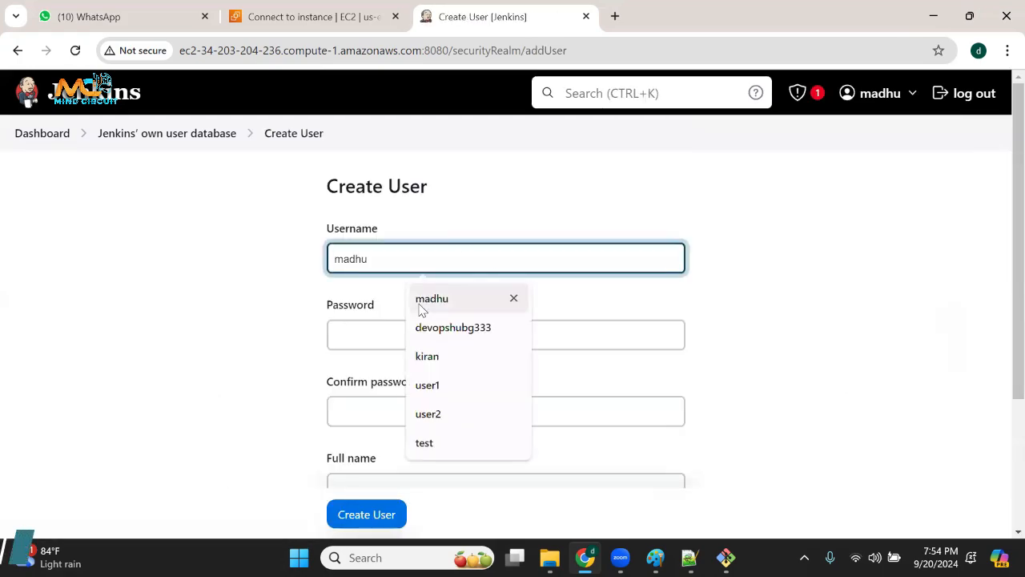
pyautogui.click(456, 386)
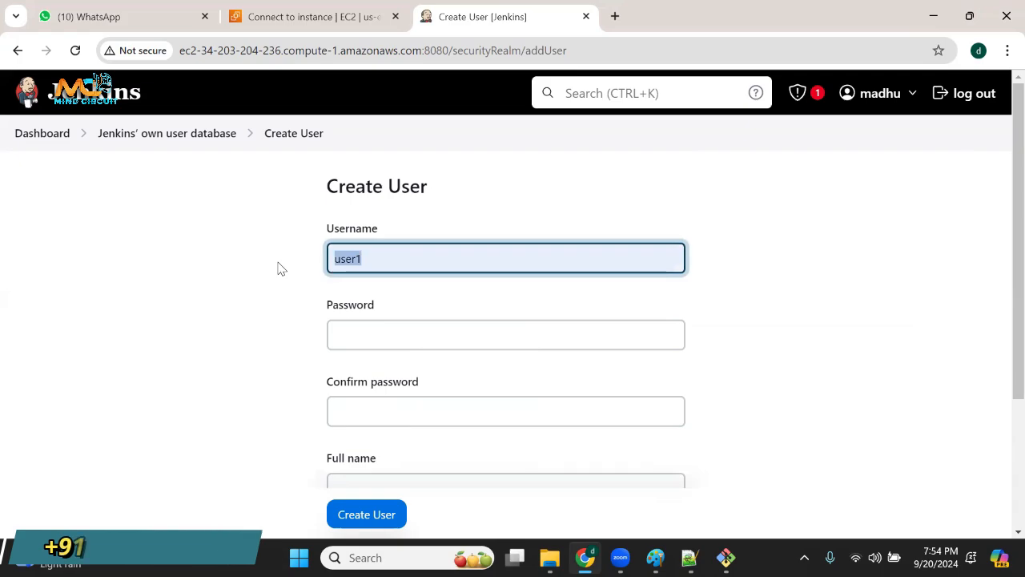
pyautogui.click(345, 335)
pyautogui.write('•••••')
pyautogui.click(378, 413)
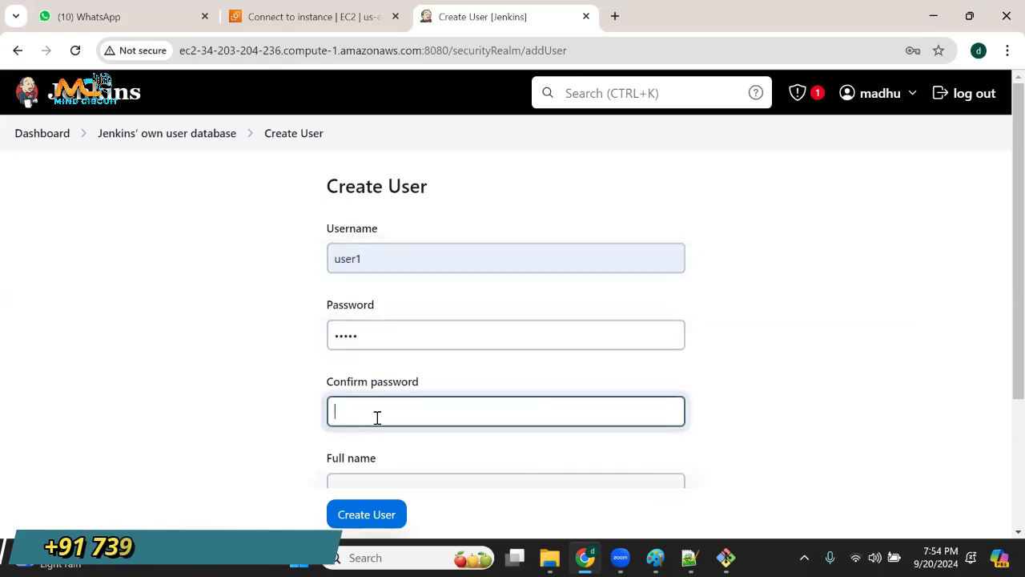
pyautogui.write('•••••')
# Set the full name to user1, fill in the e-mail address, create the user, and dismiss the browser's password prompts without saving.
pyautogui.scroll(-2, 373, 416)
pyautogui.click(361, 328)
pyautogui.write('user1')
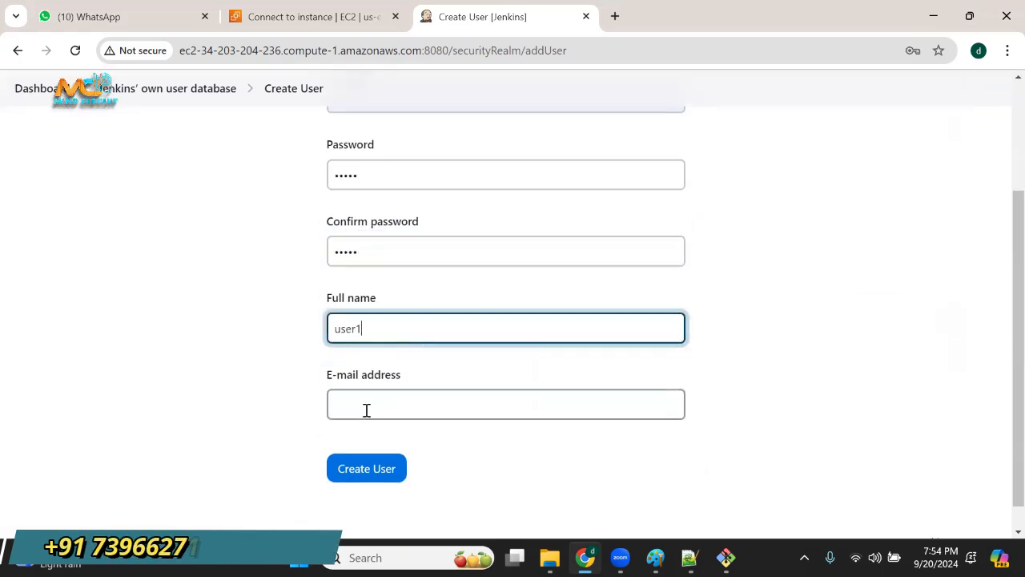
pyautogui.click(367, 411)
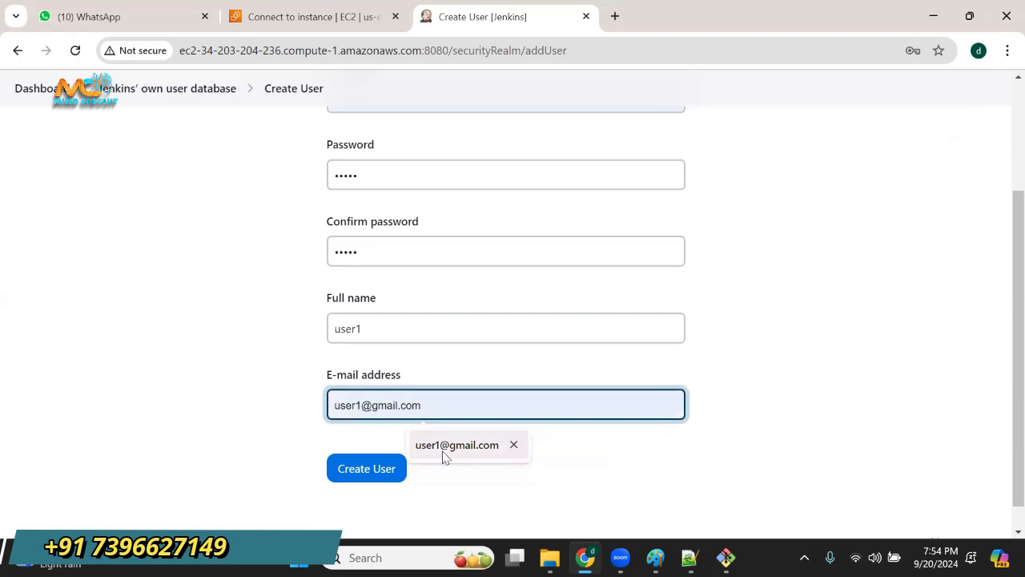
pyautogui.click(448, 449)
pyautogui.click(367, 469)
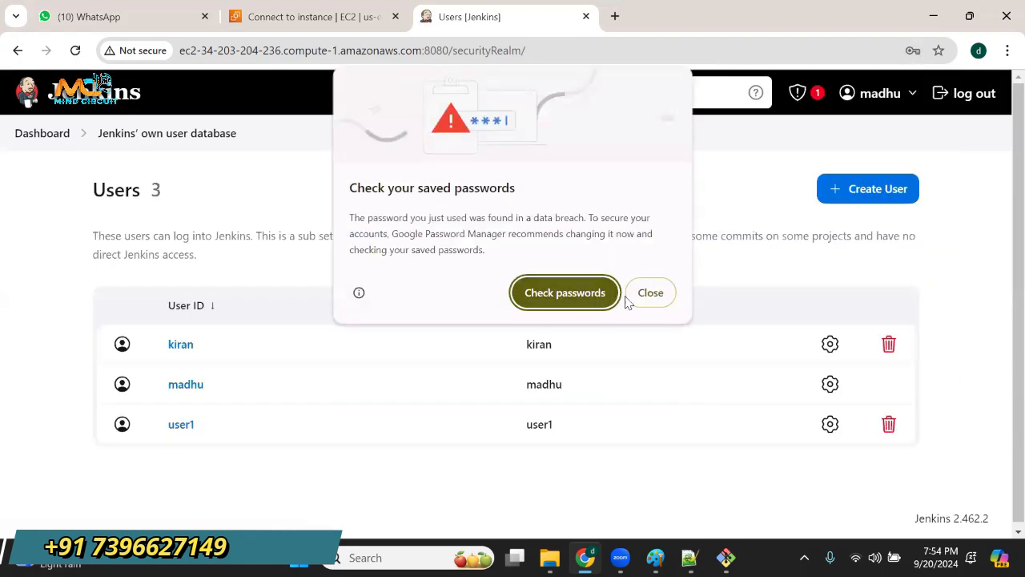
pyautogui.click(630, 295)
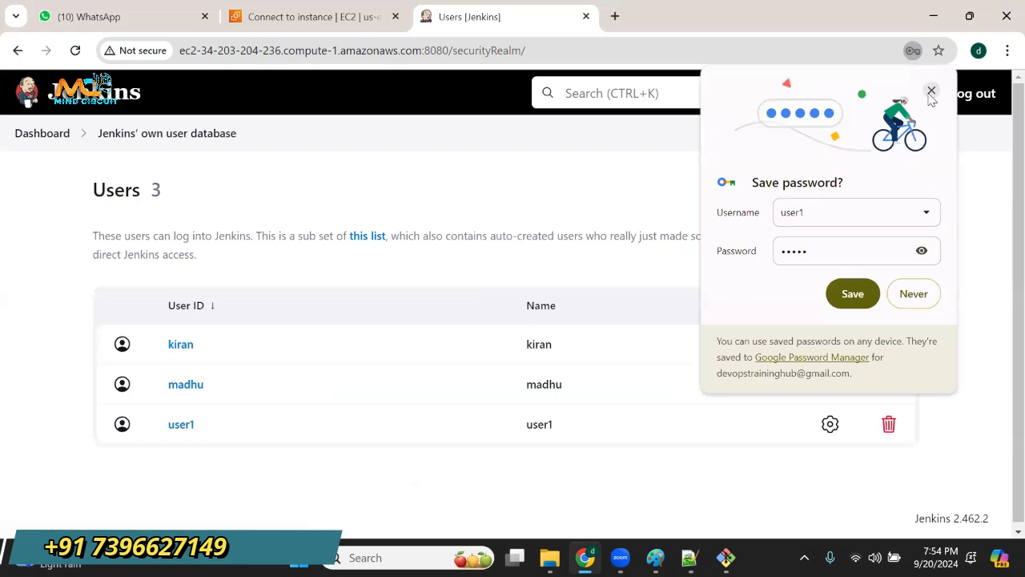
pyautogui.click(932, 91)
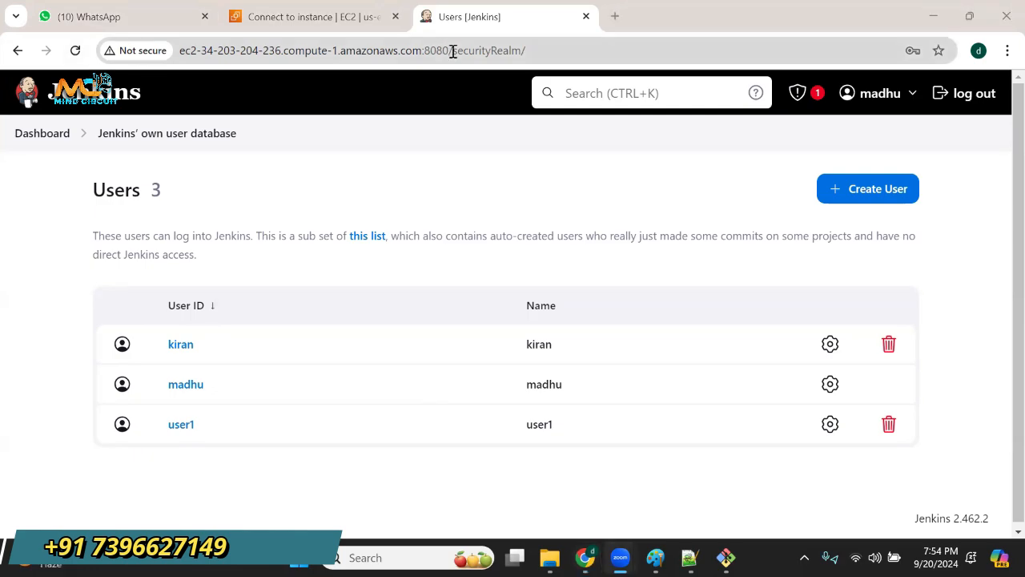
# Copy the Jenkins server's base address including port 8080, and open a guest browser window.
pyautogui.moveTo(449, 50); pyautogui.dragTo(153, 45)
pyautogui.hotkey('ctrl', 'c')
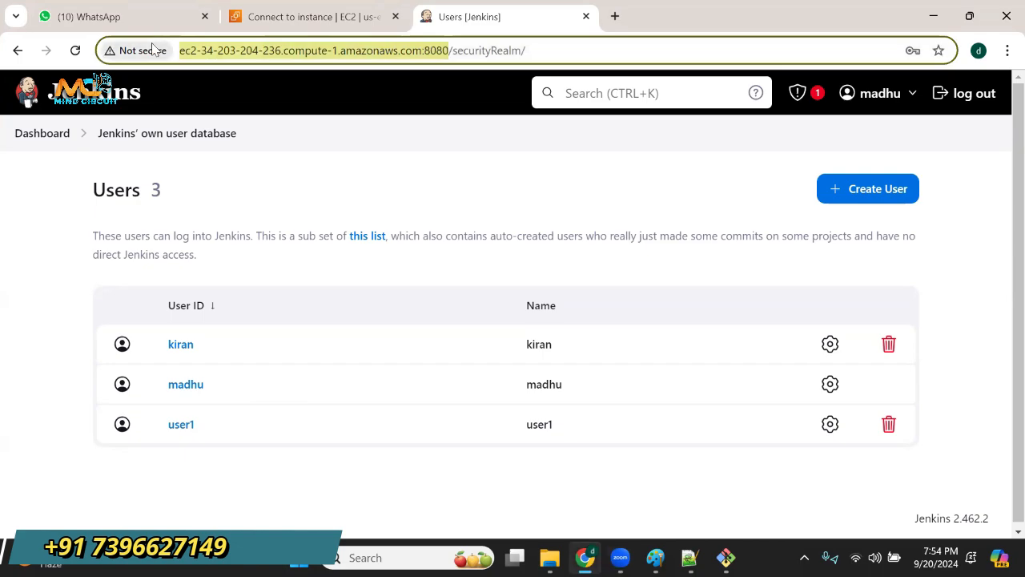
pyautogui.click(979, 50)
pyautogui.scroll(-2, 882, 355)
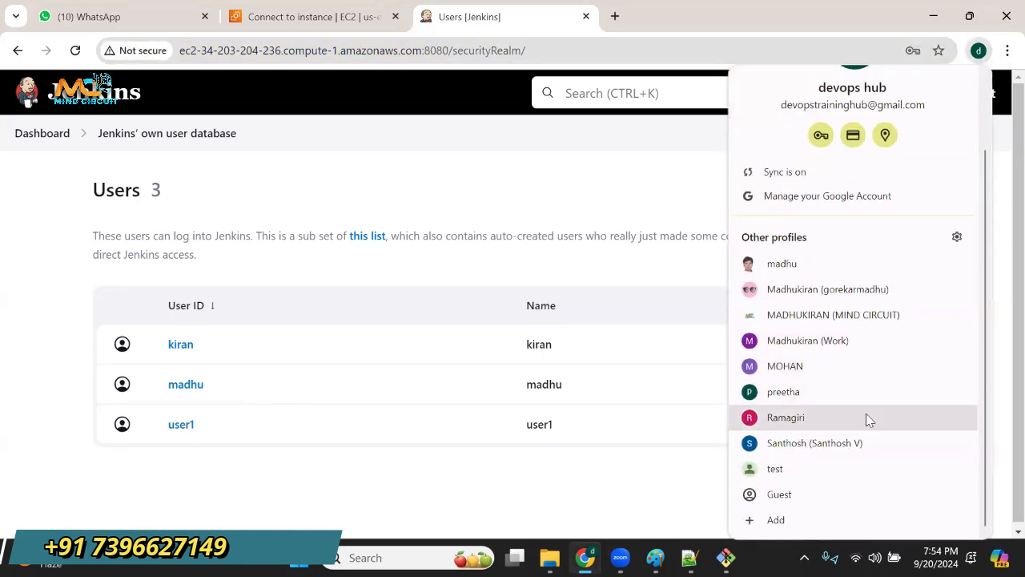
pyautogui.click(838, 493)
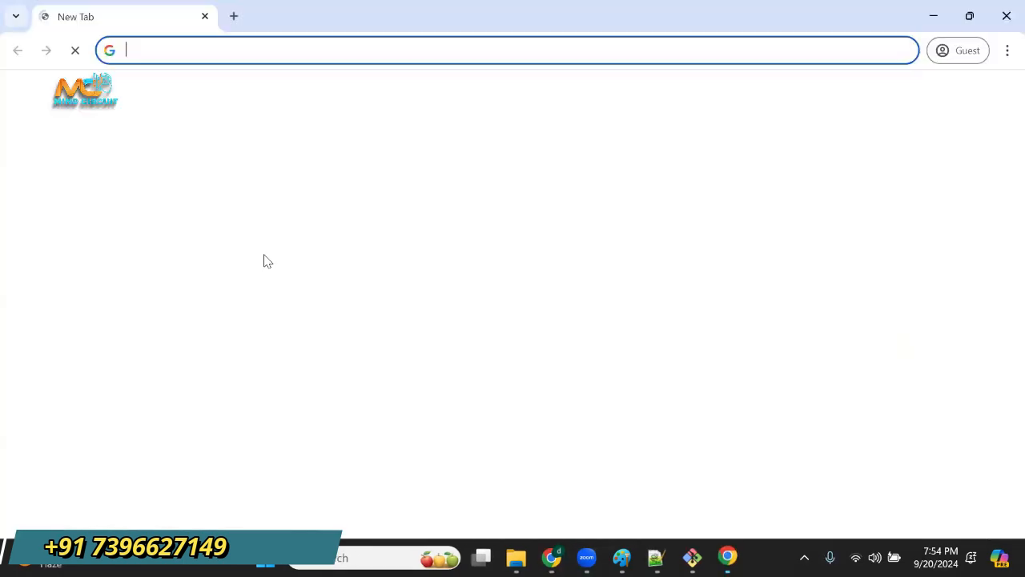
pyautogui.click(297, 46)
pyautogui.hotkey('ctrl', 'v')
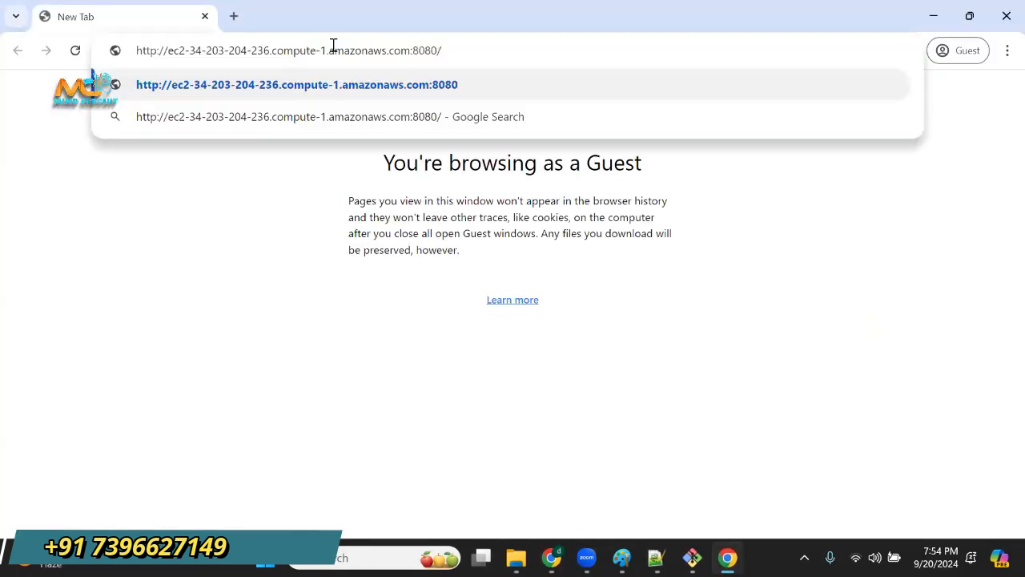
pyautogui.moveTo(415, 46); pyautogui.dragTo(446, 50)
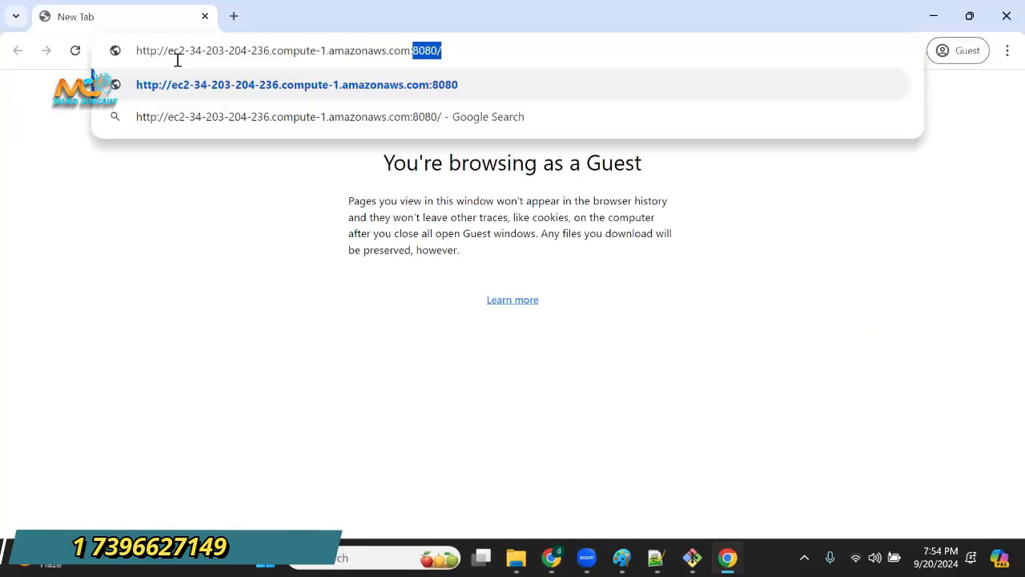
pyautogui.moveTo(174, 57); pyautogui.dragTo(458, 50)
pyautogui.click(492, 59)
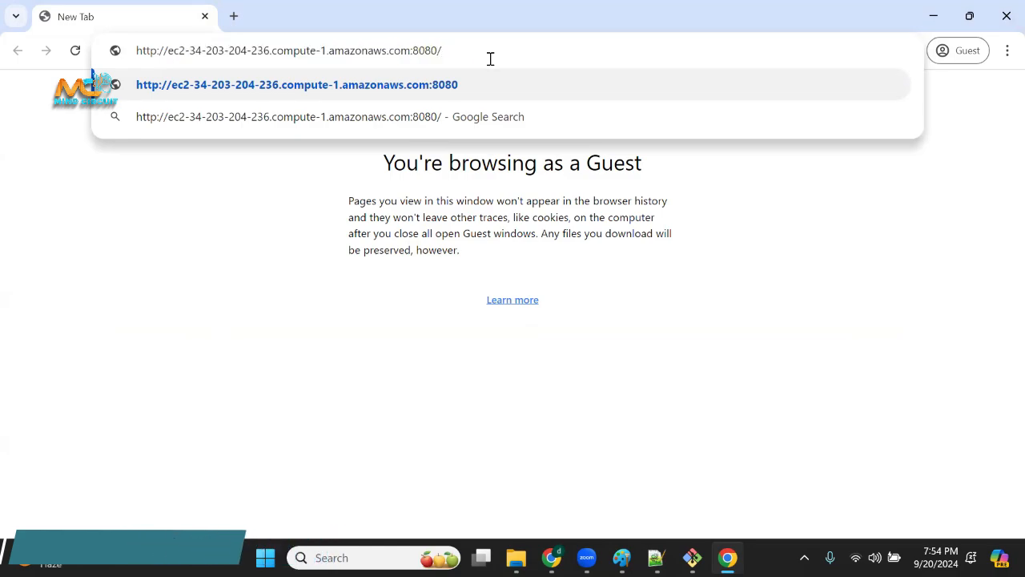
pyautogui.press('Return')
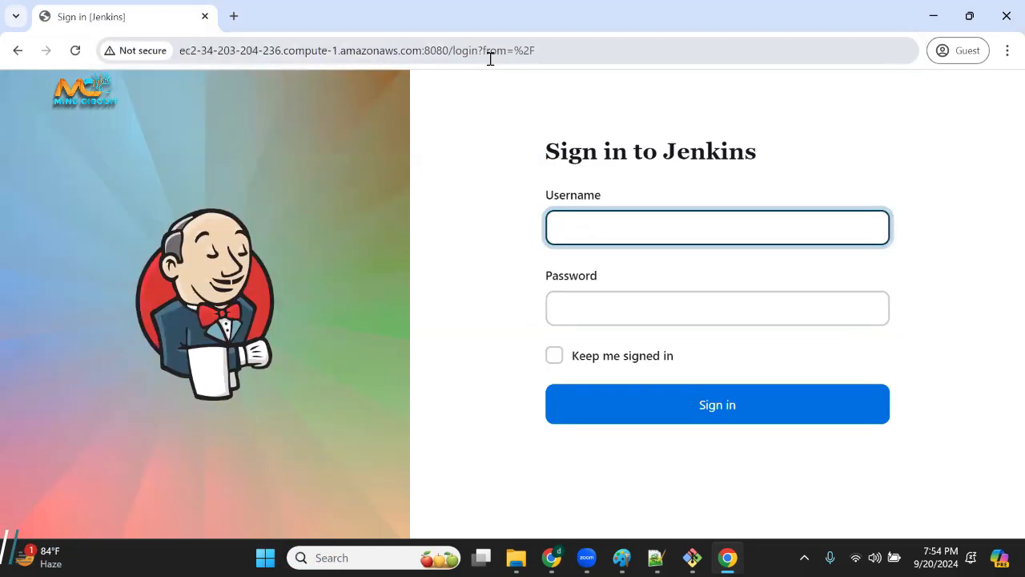
# Sign in to Jenkins with the non-admin user's username and account password, and look over that account's options.
pyautogui.moveTo(570, 198); pyautogui.dragTo(576, 198)
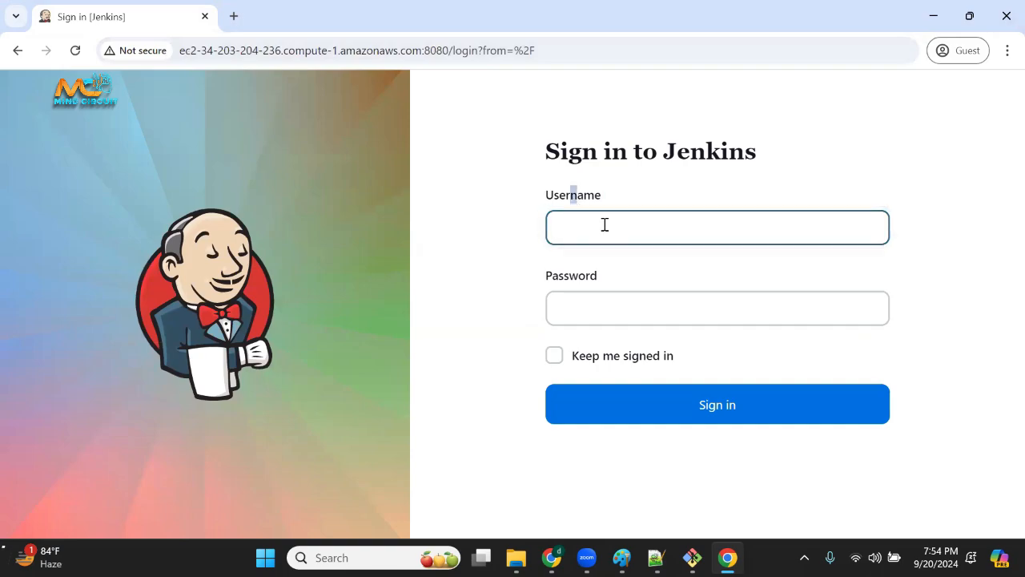
pyautogui.click(605, 225)
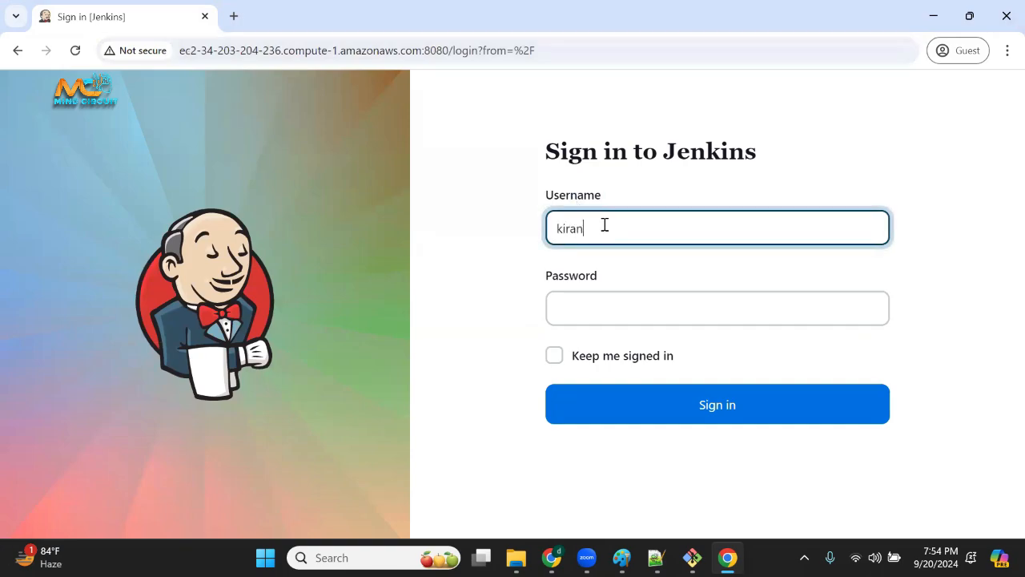
pyautogui.press('Tab')
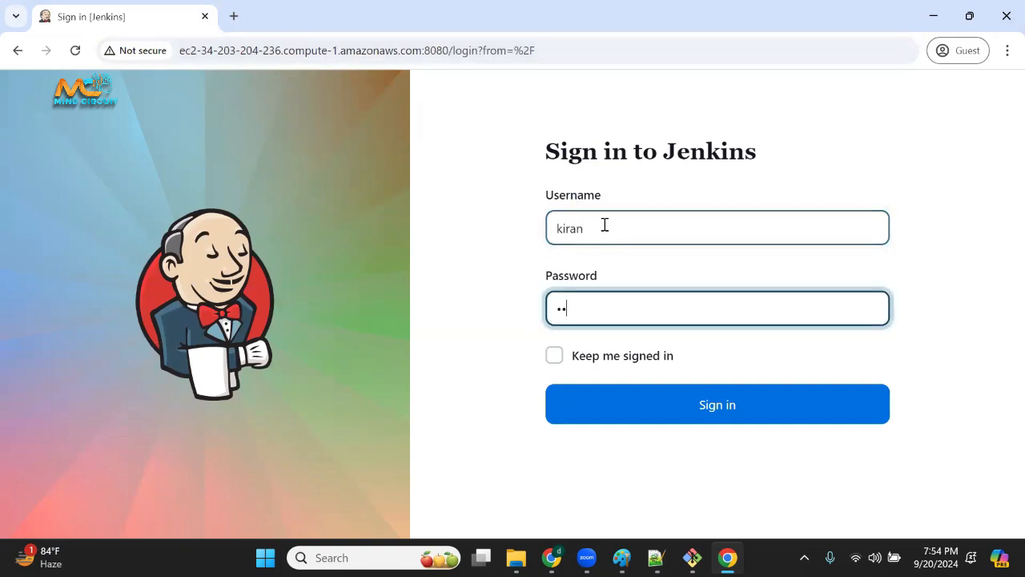
pyautogui.click(689, 410)
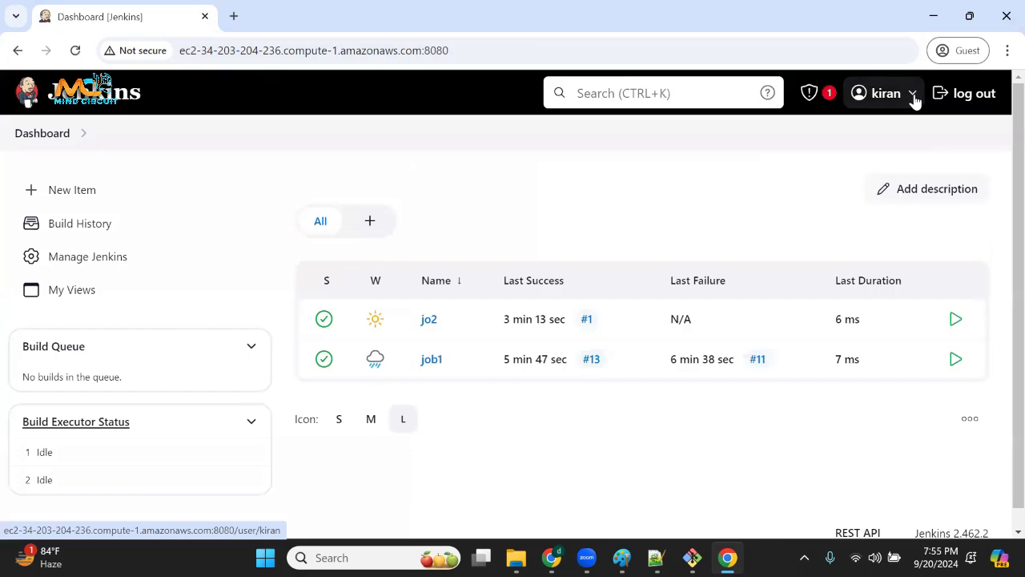
pyautogui.click(914, 99)
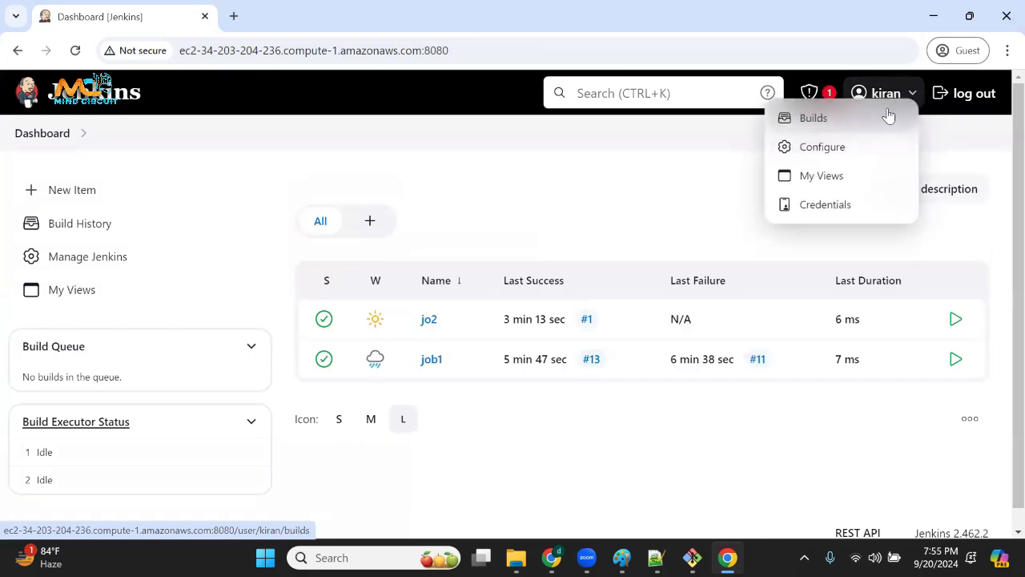
pyautogui.click(562, 180)
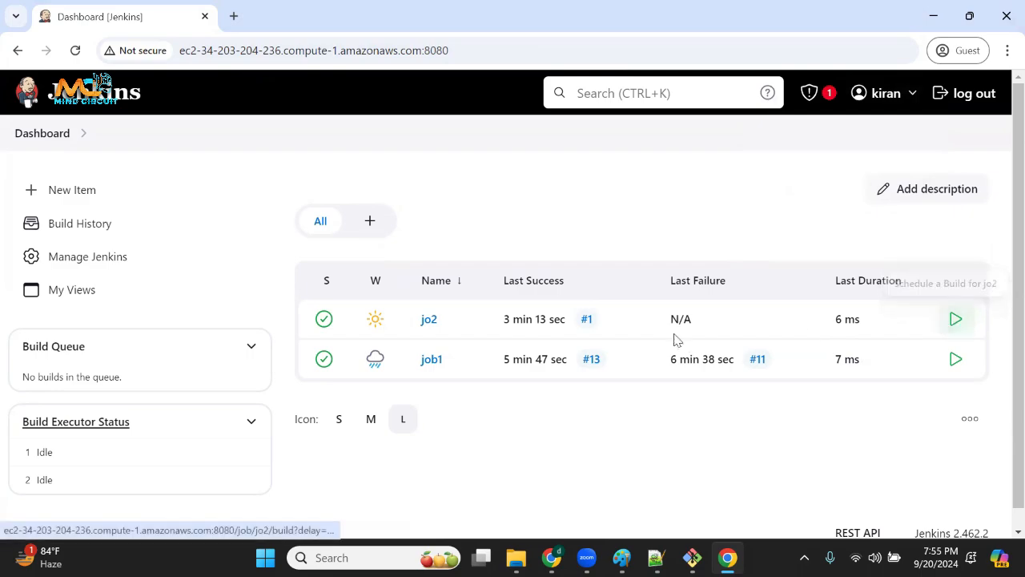
# Schedule a build of jo2 and refresh the dashboard, highlight its last successful build, schedule six more jo2 builds and refresh again.
pyautogui.moveTo(618, 327); pyautogui.dragTo(561, 320)
pyautogui.click(561, 321)
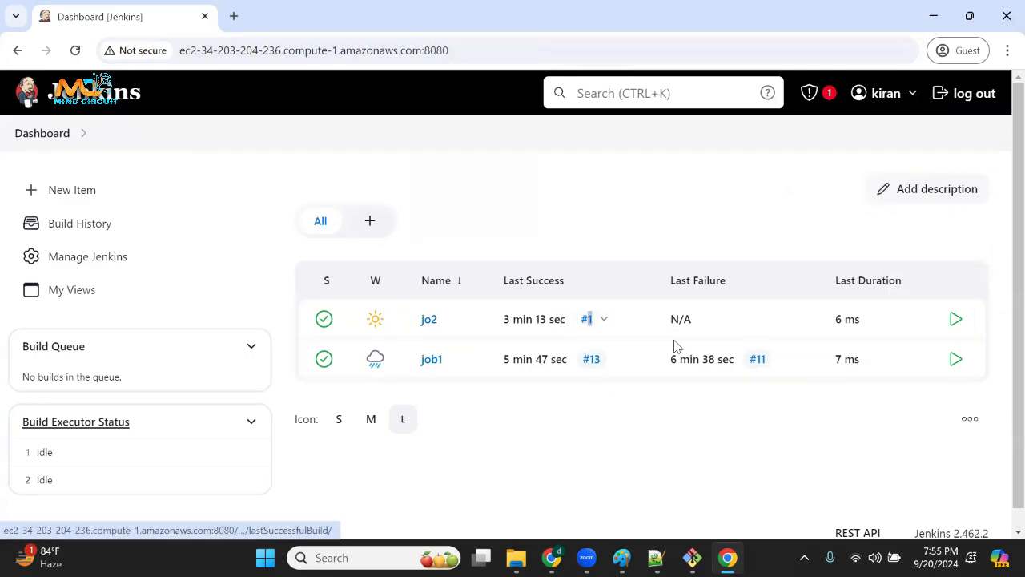
pyautogui.click(957, 322)
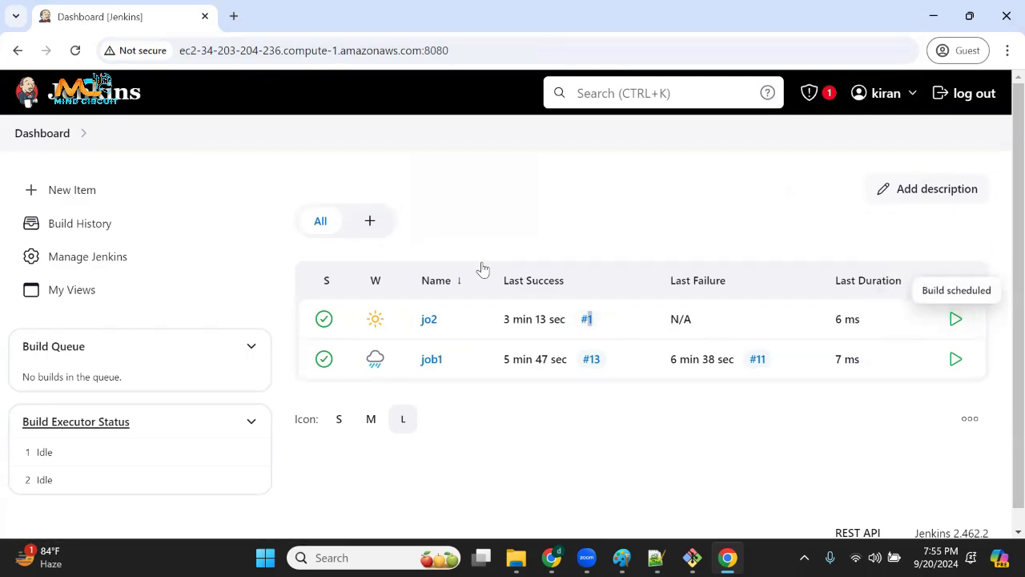
pyautogui.click(75, 50)
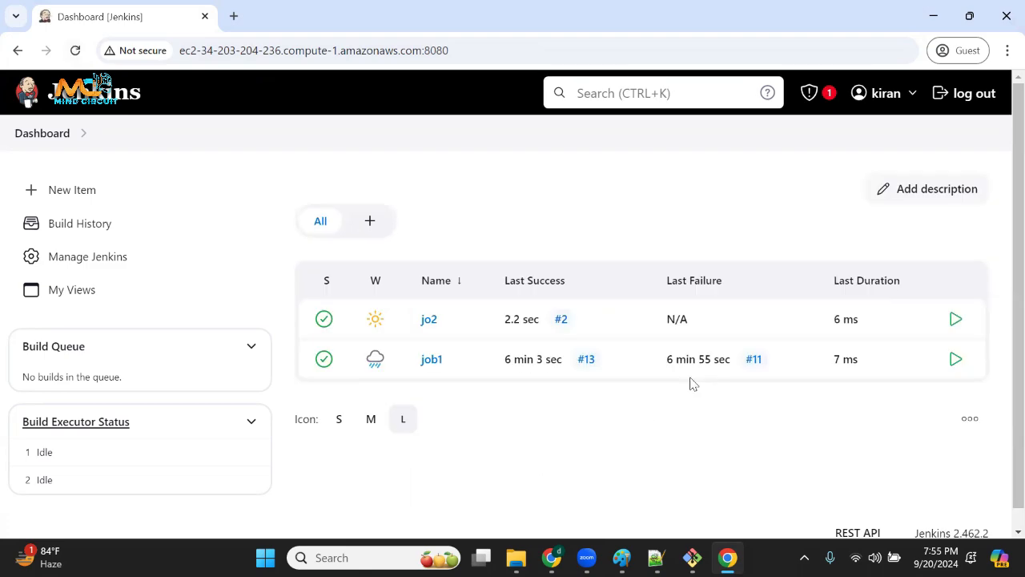
pyautogui.moveTo(595, 334); pyautogui.dragTo(529, 322)
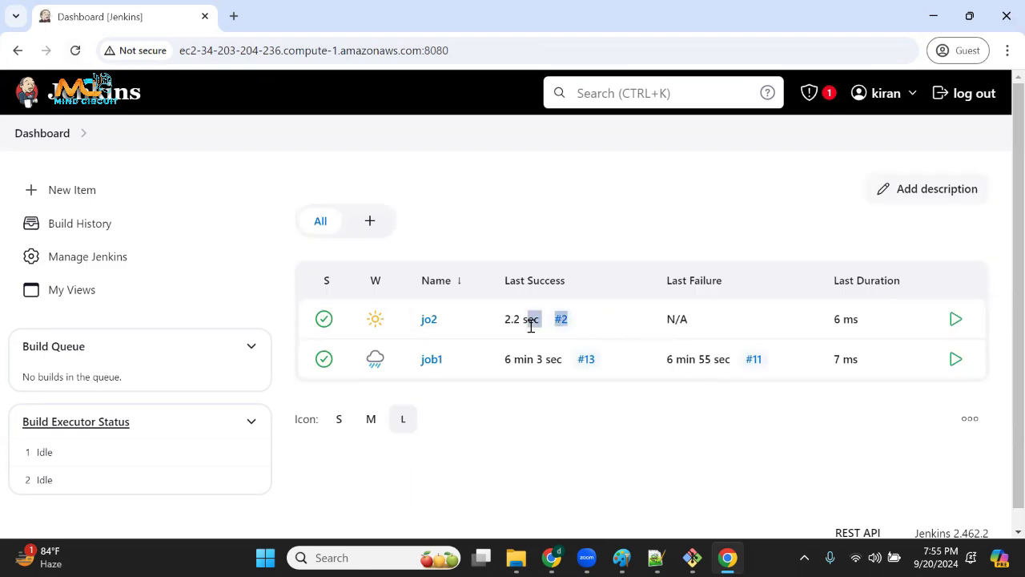
pyautogui.click(953, 321)
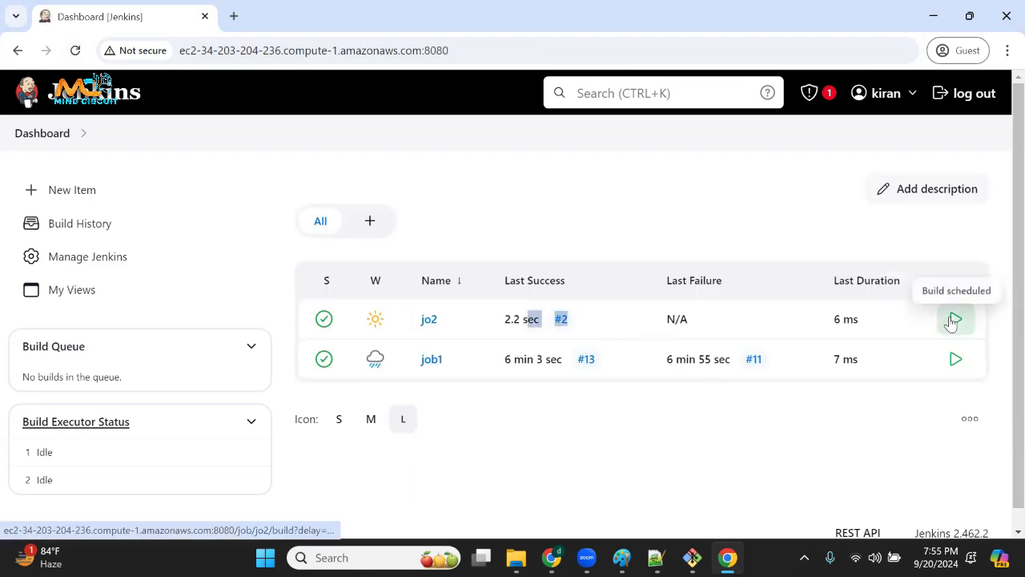
pyautogui.click(75, 50)
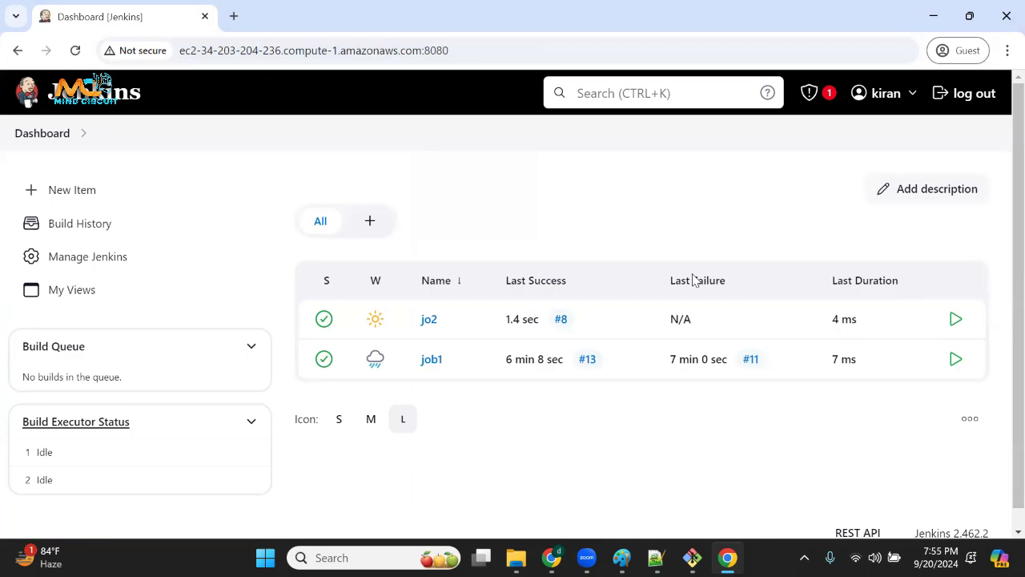
# Highlight jo2's latest build number, schedule a build of job1, and refresh the dashboard.
pyautogui.moveTo(576, 325); pyautogui.dragTo(547, 324)
pyautogui.click(956, 360)
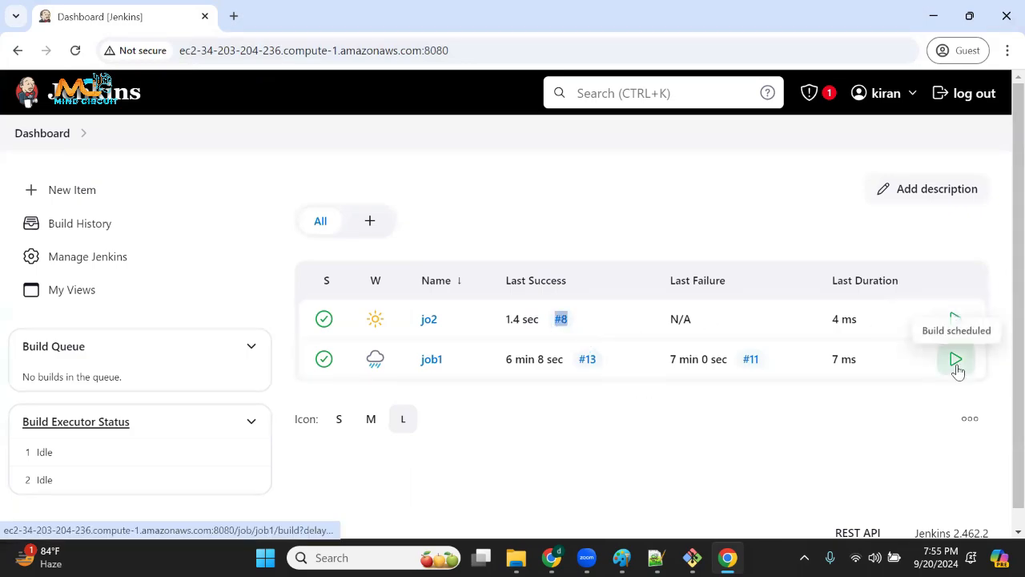
pyautogui.click(75, 50)
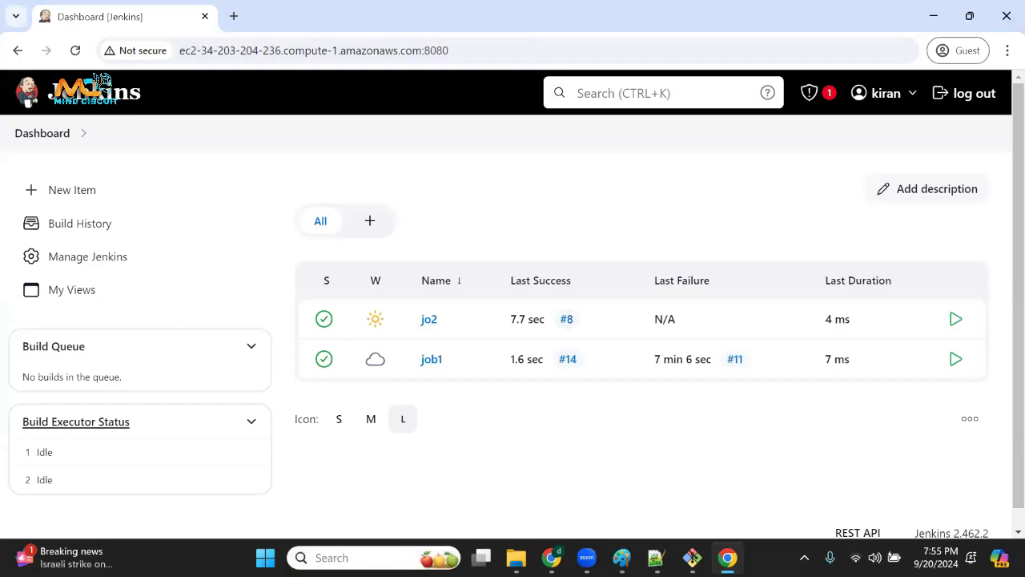
# Open a blank Paint canvas and draw a red underlined M with an arrow to a check mark, and a K with an arrow below.
pyautogui.click(391, 554)
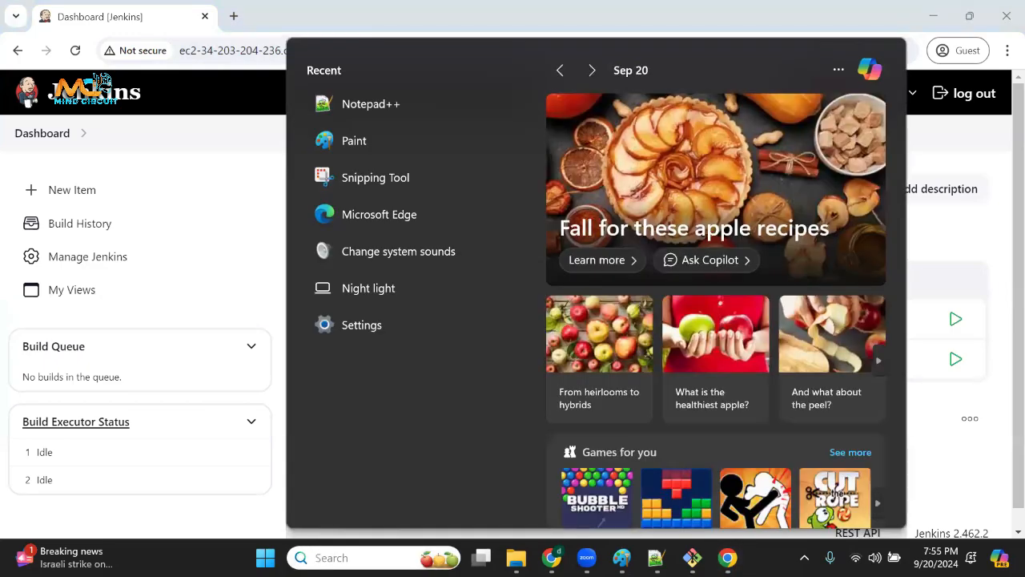
pyautogui.click(381, 148)
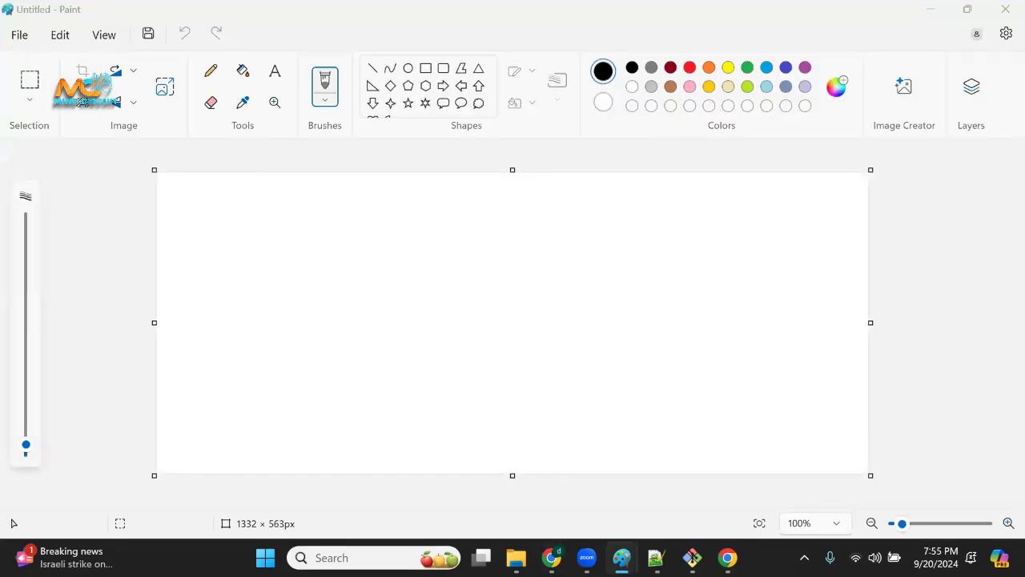
pyautogui.moveTo(553, 227)
pyautogui.mouseDown()
pyautogui.moveTo(589, 210)
pyautogui.moveTo(614, 215)
pyautogui.mouseUp()
pyautogui.moveTo(552, 237)
pyautogui.mouseDown()
pyautogui.moveTo(703, 197)
pyautogui.moveTo(685, 216)
pyautogui.moveTo(753, 186)
pyautogui.mouseUp()
pyautogui.moveTo(571, 255); pyautogui.dragTo(567, 274)
pyautogui.moveTo(567, 274)
pyautogui.mouseDown()
pyautogui.moveTo(601, 270)
pyautogui.moveTo(569, 285)
pyautogui.moveTo(620, 269)
pyautogui.mouseUp()
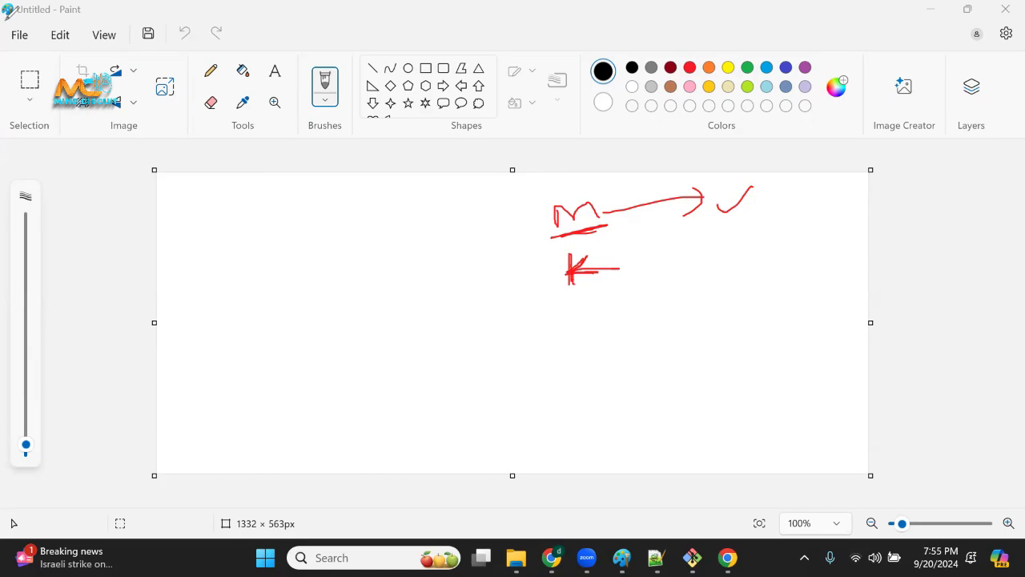
# Switch back to Jenkins in the guest browser, delete the jo2 project with confirmation, and highlight job1 on the dashboard.
pyautogui.moveTo(728, 557)
pyautogui.click(716, 478)
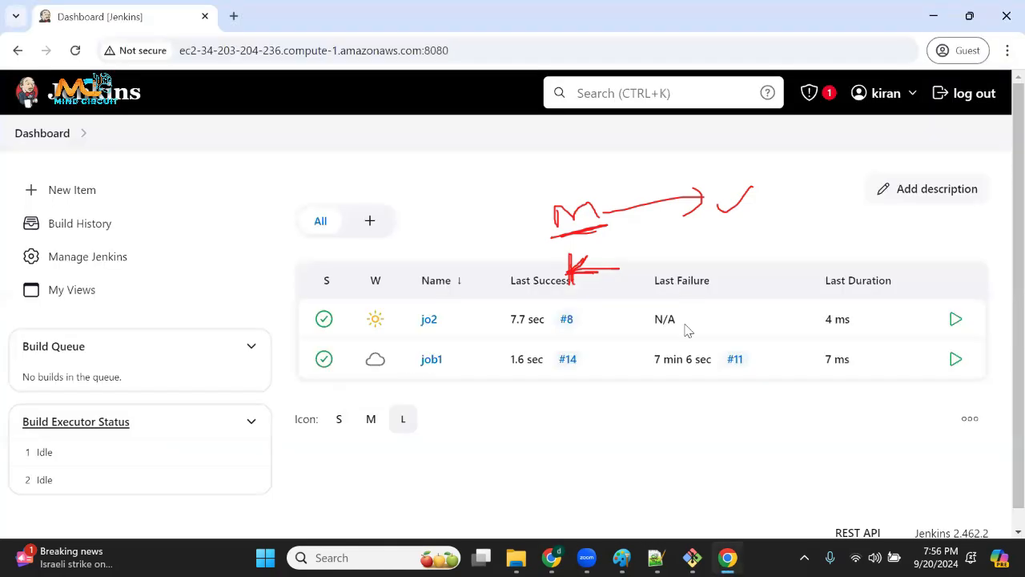
pyautogui.click(910, 98)
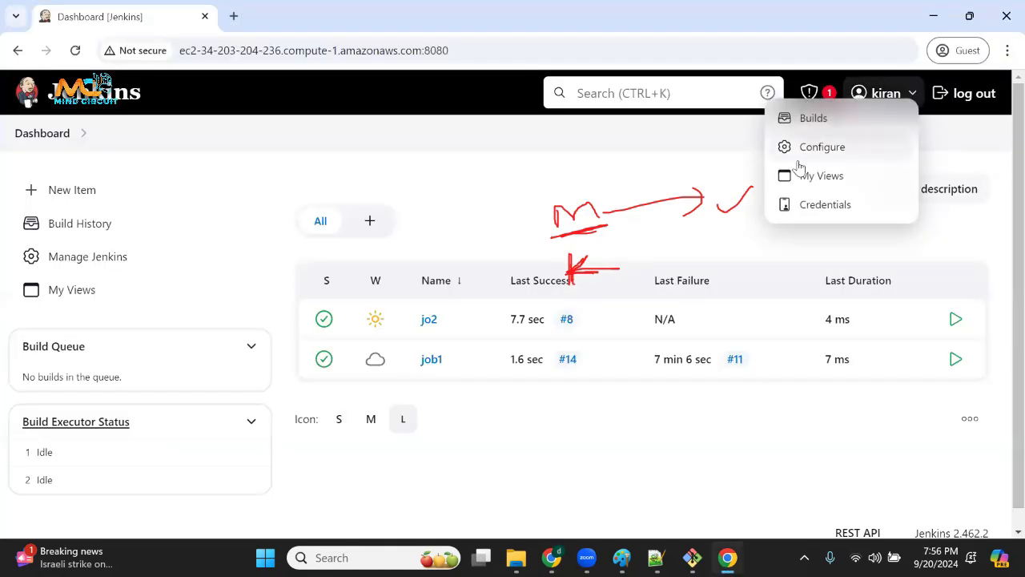
pyautogui.click(498, 173)
pyautogui.moveTo(457, 333); pyautogui.dragTo(422, 320)
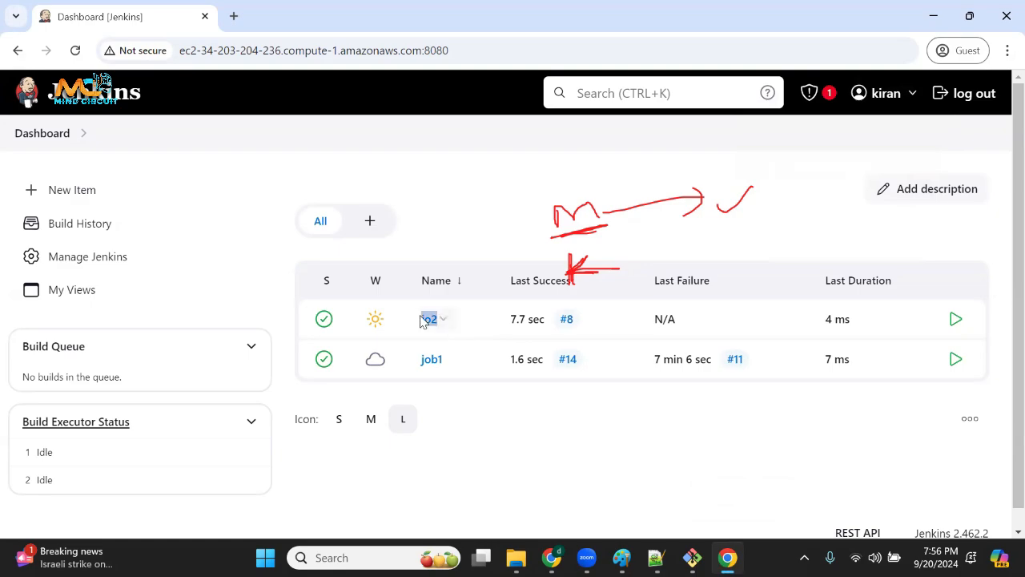
pyautogui.click(430, 329)
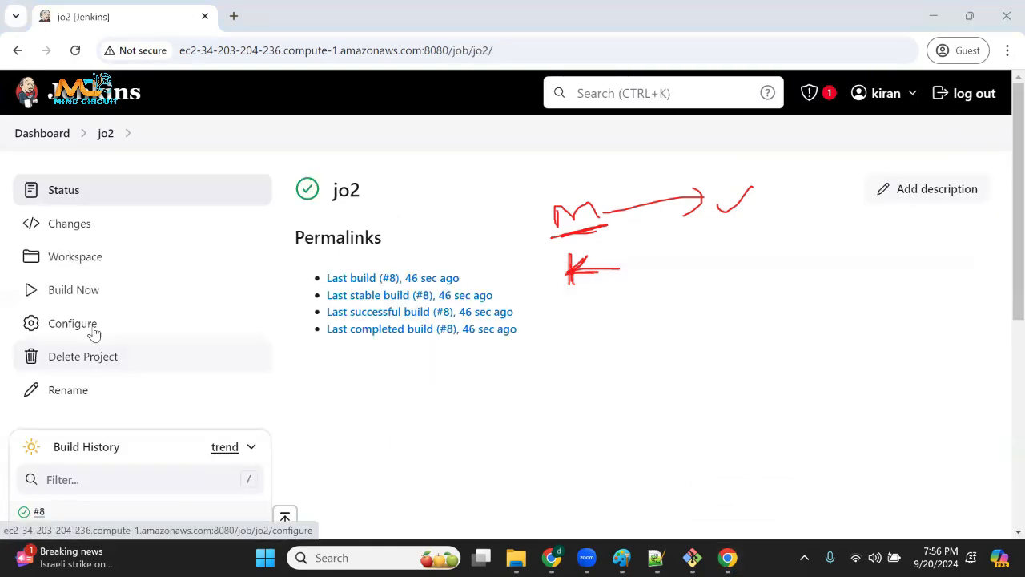
pyautogui.click(84, 362)
pyautogui.click(633, 350)
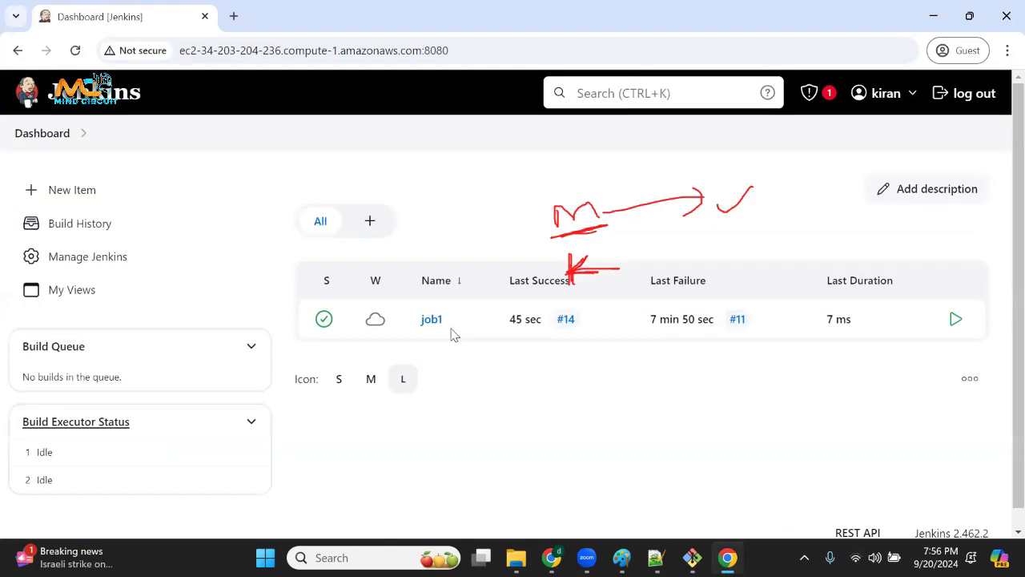
pyautogui.moveTo(451, 334); pyautogui.dragTo(417, 321)
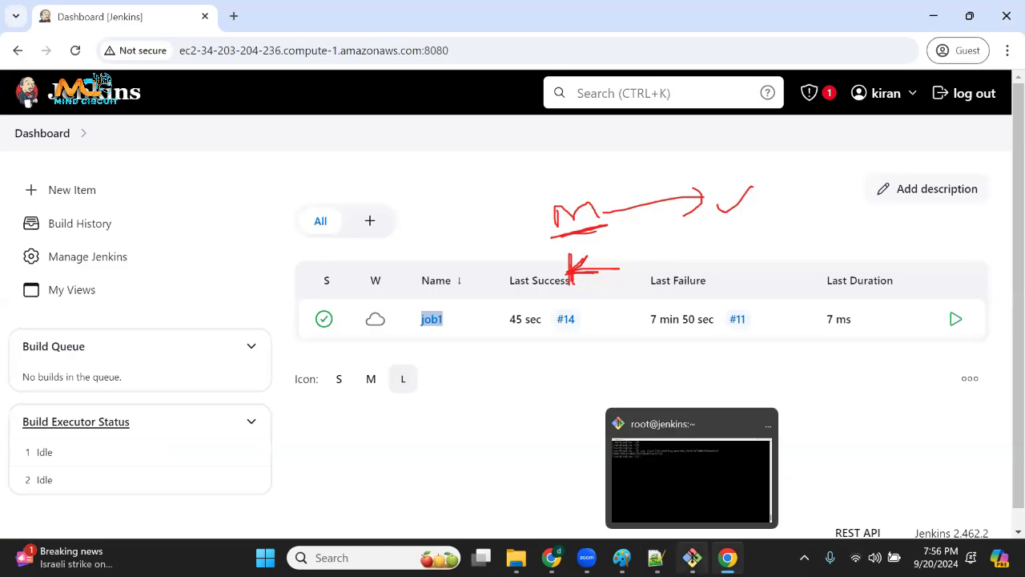
# Switch to the blank Paint canvas and draw U1, U2, d1 and another short label below the red marks, adding braces beside the groups.
pyautogui.moveTo(623, 558)
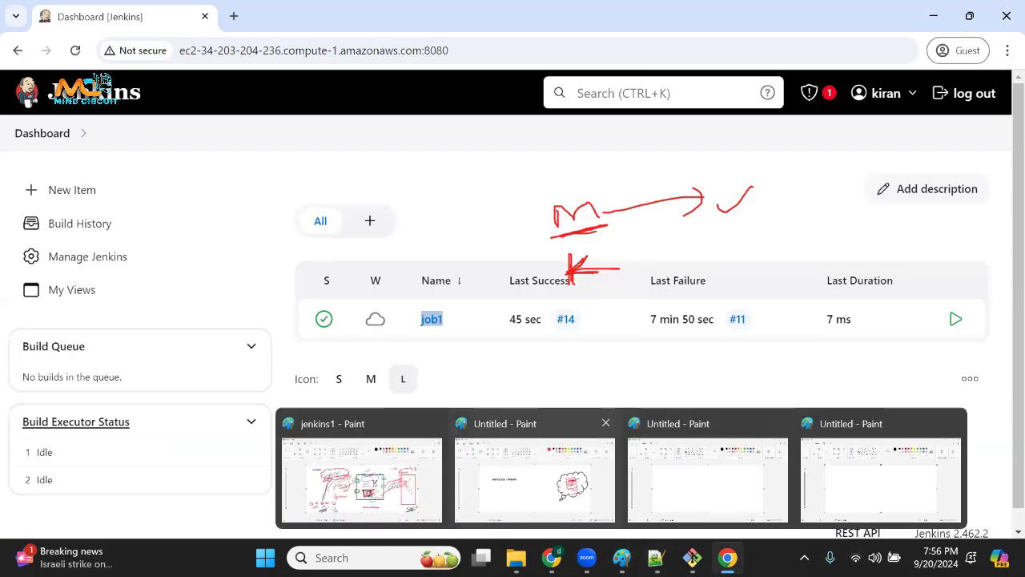
pyautogui.click(745, 480)
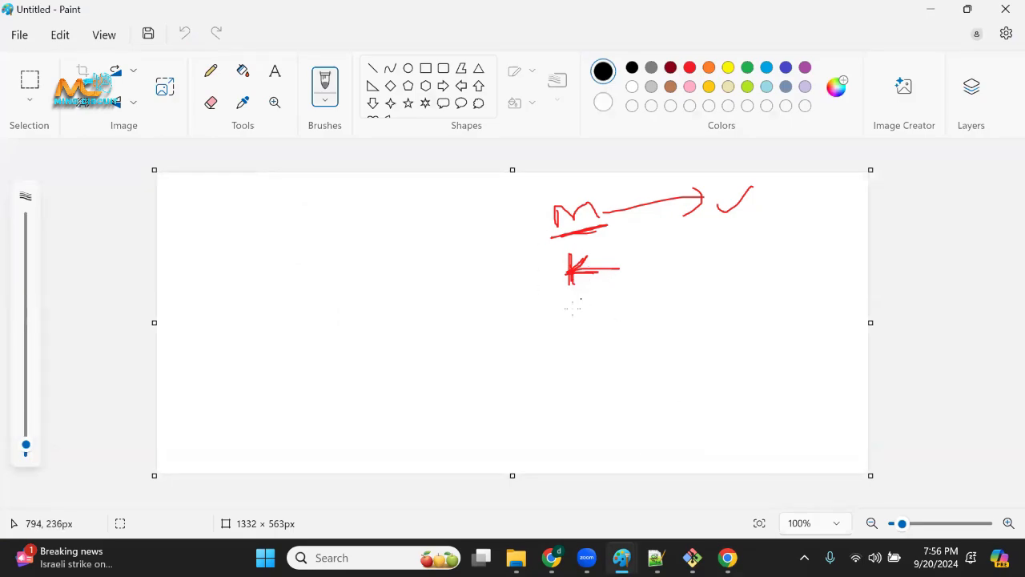
pyautogui.moveTo(571, 313)
pyautogui.mouseDown()
pyautogui.moveTo(586, 300)
pyautogui.moveTo(604, 348)
pyautogui.moveTo(630, 370)
pyautogui.mouseUp()
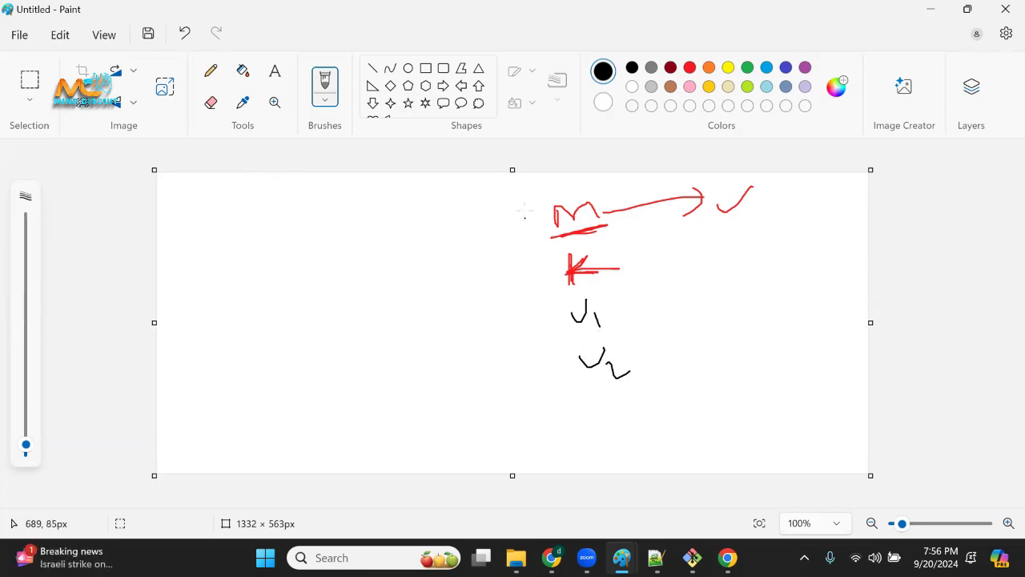
pyautogui.moveTo(525, 211)
pyautogui.mouseDown()
pyautogui.moveTo(526, 263)
pyautogui.moveTo(537, 267)
pyautogui.mouseUp()
pyautogui.moveTo(548, 310); pyautogui.dragTo(563, 358)
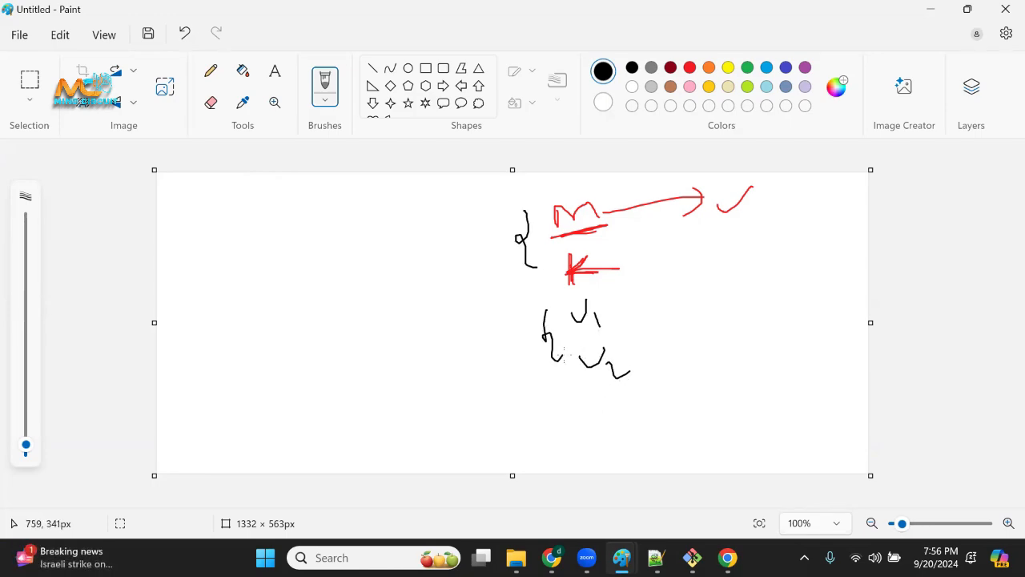
pyautogui.moveTo(599, 404)
pyautogui.mouseDown()
pyautogui.moveTo(581, 410)
pyautogui.moveTo(620, 413)
pyautogui.mouseUp()
pyautogui.moveTo(628, 408); pyautogui.dragTo(630, 416)
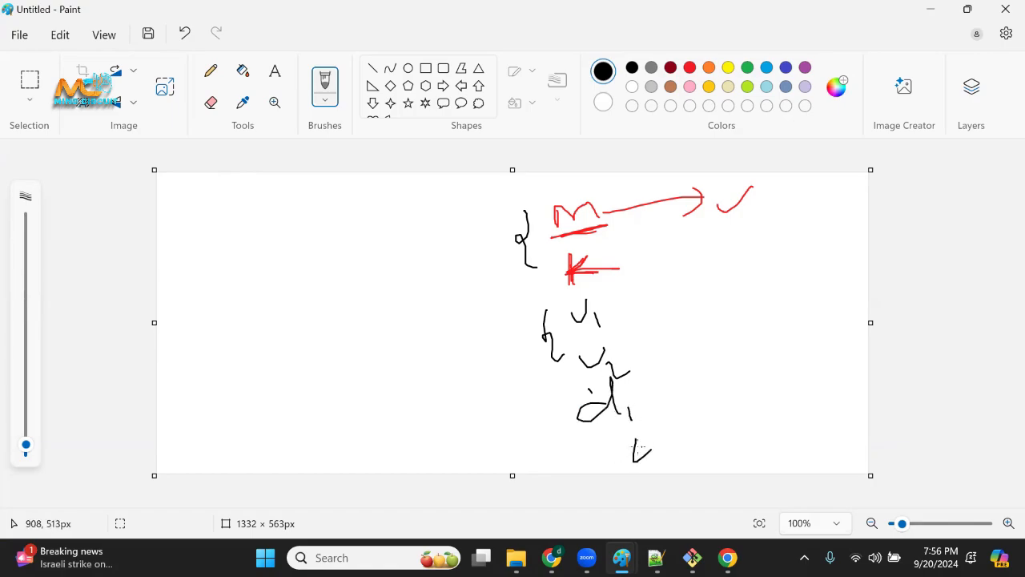
pyautogui.moveTo(547, 399)
pyautogui.mouseDown()
pyautogui.moveTo(557, 431)
pyautogui.moveTo(602, 473)
pyautogui.mouseUp()
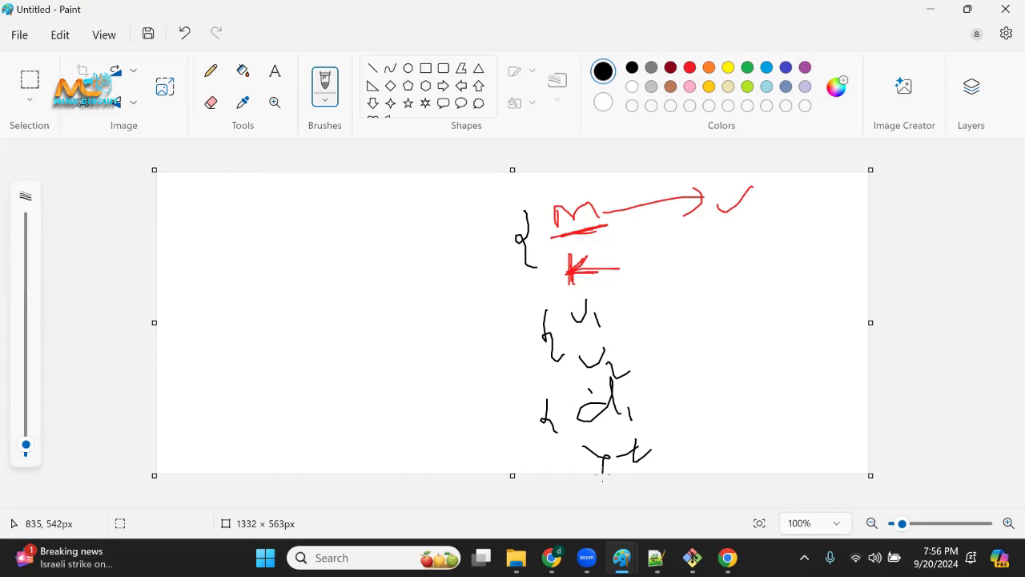
pyautogui.hotkey('alt', 'Tab')
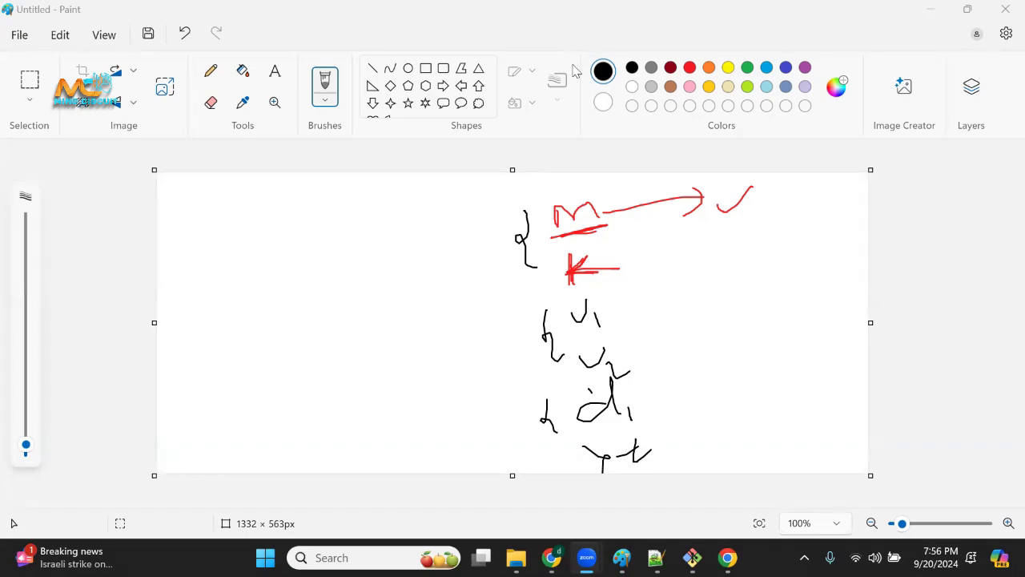
# Add the bold black text "AUTHENTICATON VS AUTHORIZATION" in the blank area beside the sketches, widening its text box to fit one line.
pyautogui.click(273, 88)
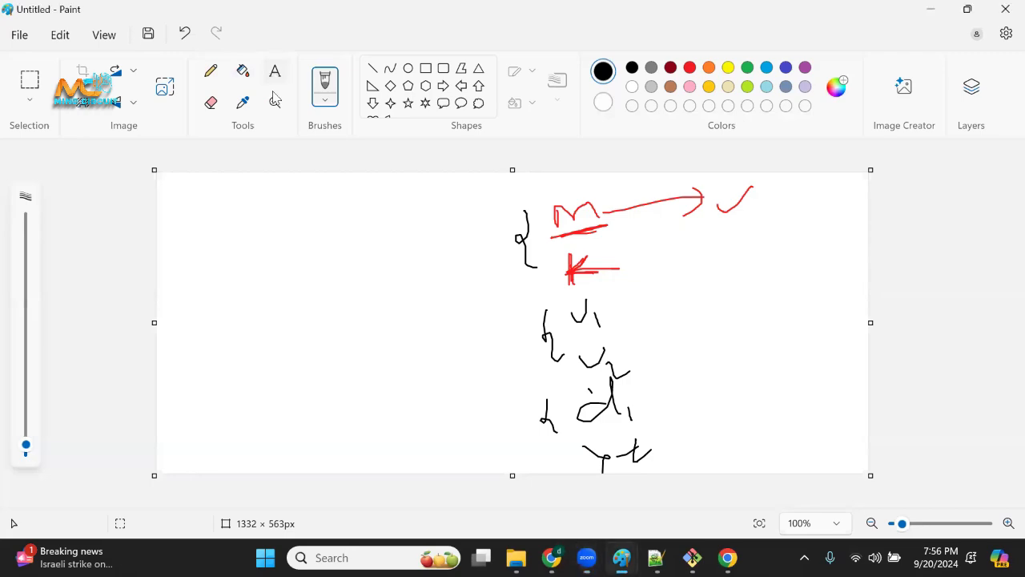
pyautogui.click(275, 72)
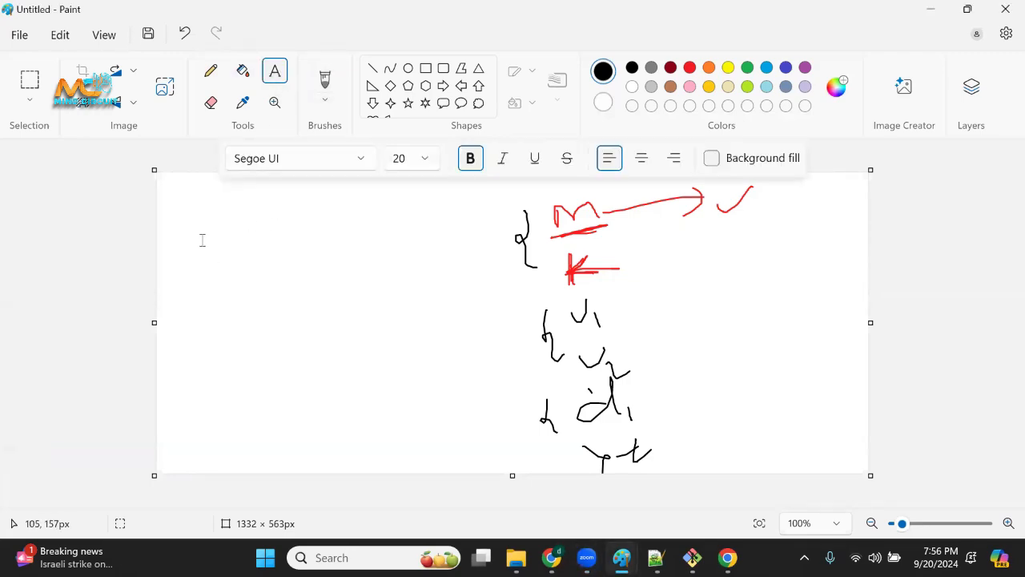
pyautogui.moveTo(168, 207); pyautogui.dragTo(428, 283)
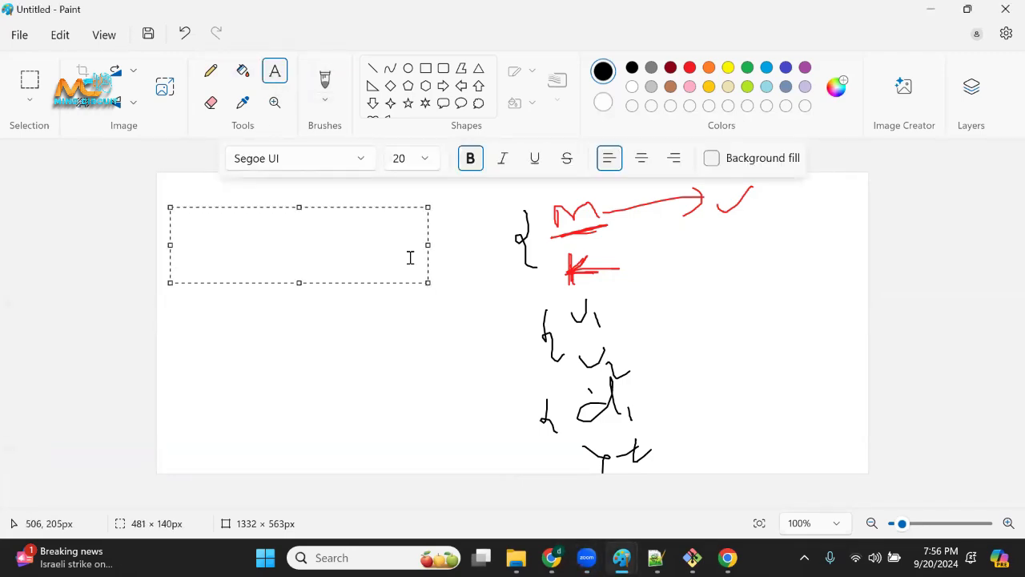
pyautogui.write('AUTHENT')
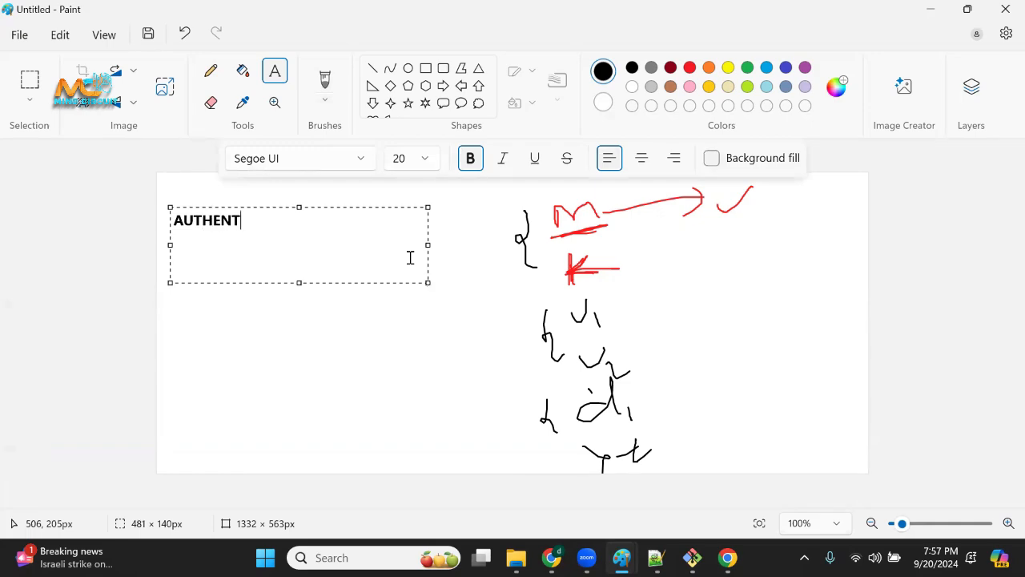
pyautogui.write('ICATION')
pyautogui.press('BackSpace')
pyautogui.write('VS')
pyautogui.write('UTHRO')
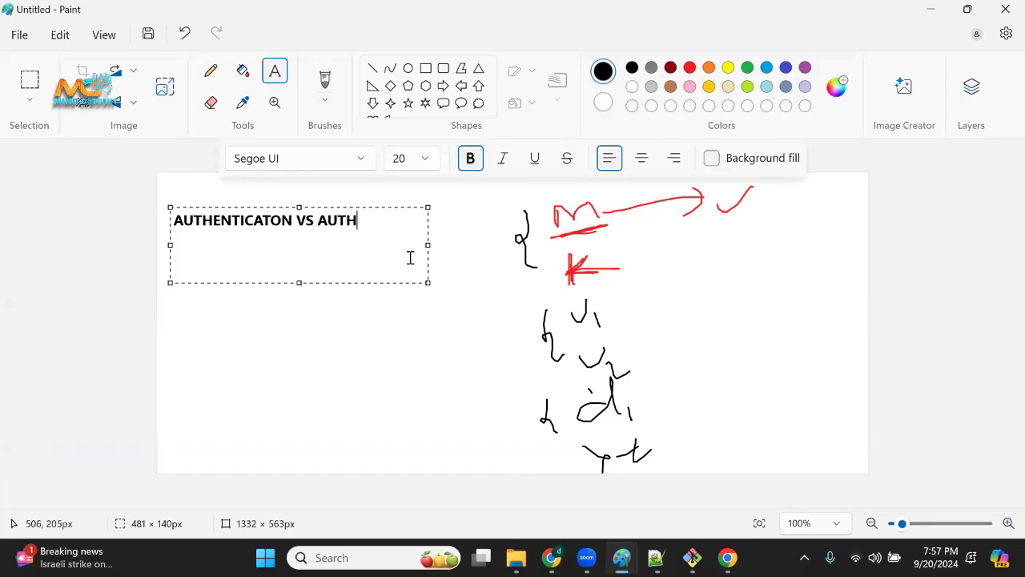
pyautogui.press('BackSpace')
pyautogui.press('BackSpace')
pyautogui.write('ORIZATION')
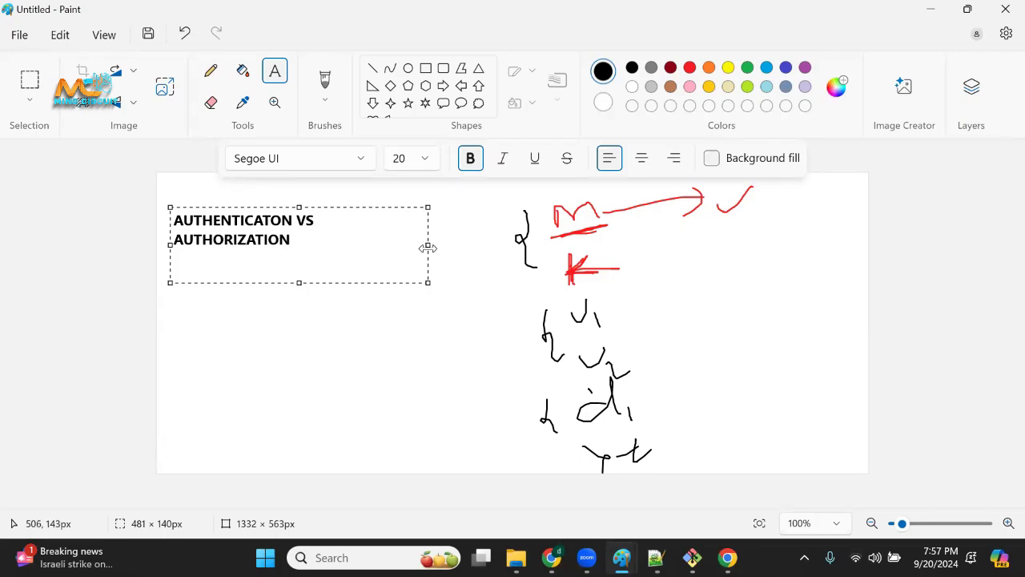
pyautogui.moveTo(431, 245); pyautogui.dragTo(517, 242)
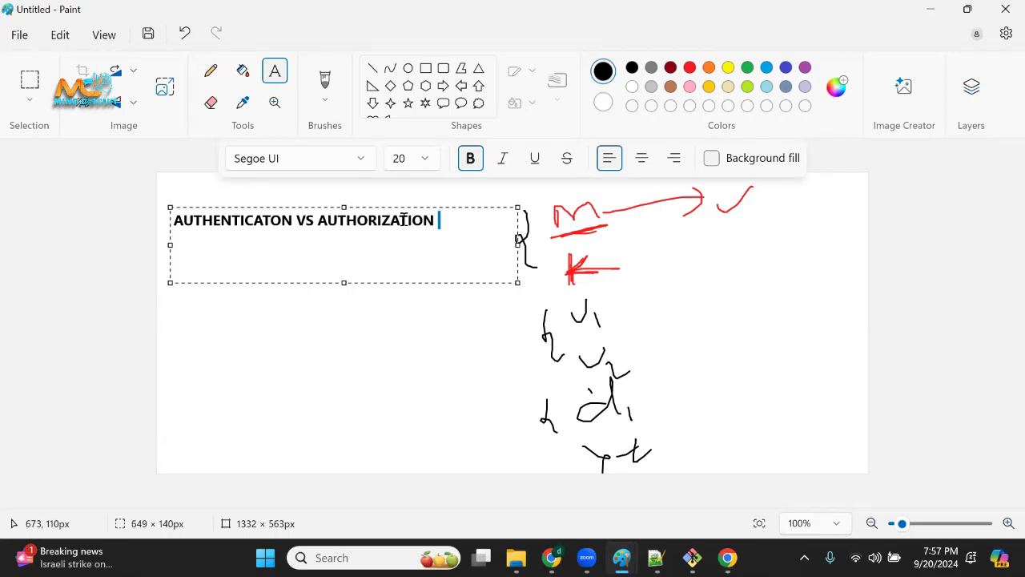
# Recolor the whole heading text red and place it on the canvas.
pyautogui.moveTo(443, 222); pyautogui.dragTo(165, 227)
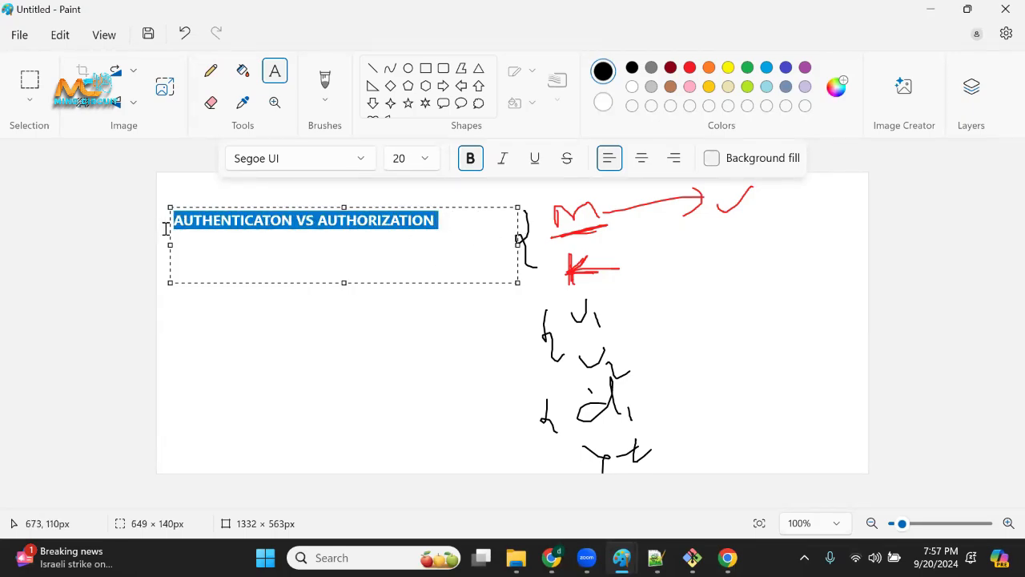
pyautogui.click(689, 67)
pyautogui.click(428, 355)
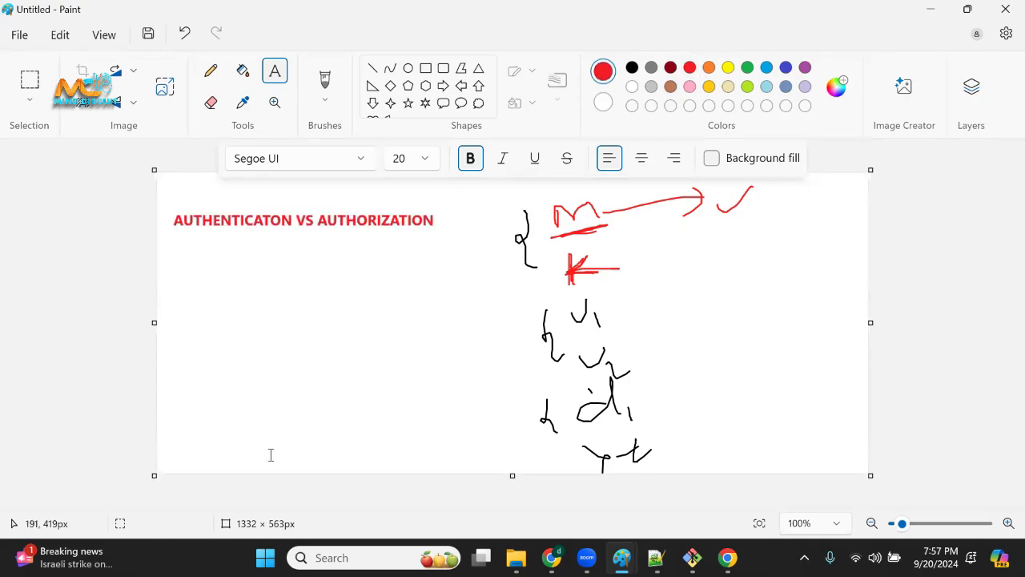
# Using the red Brush, underline AUTHENTICATON and draw a slanted stroke across AUTHORIZATION.
pyautogui.click(324, 99)
pyautogui.scroll(1, 393, 167)
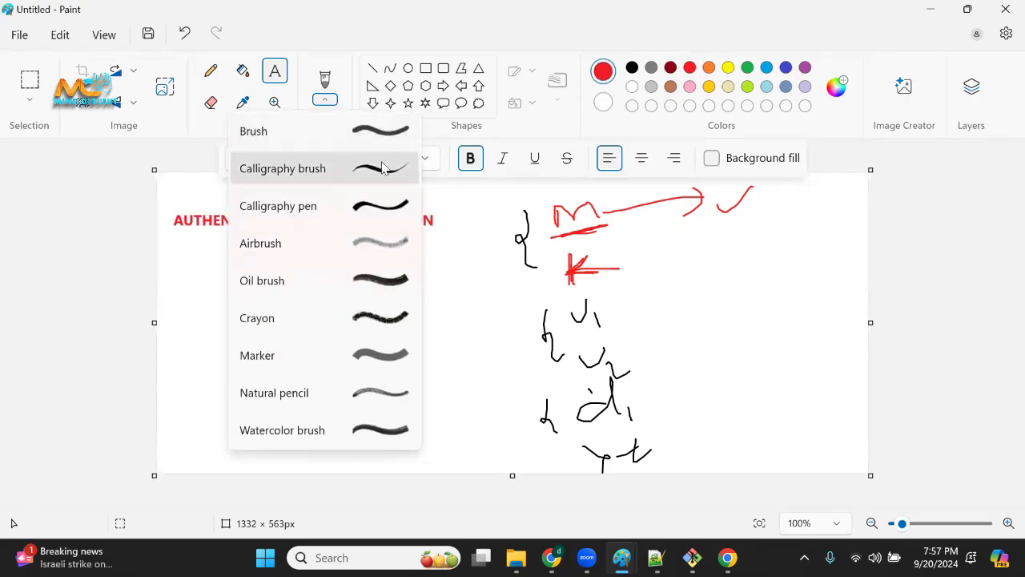
pyautogui.click(401, 130)
pyautogui.moveTo(193, 238); pyautogui.dragTo(271, 233)
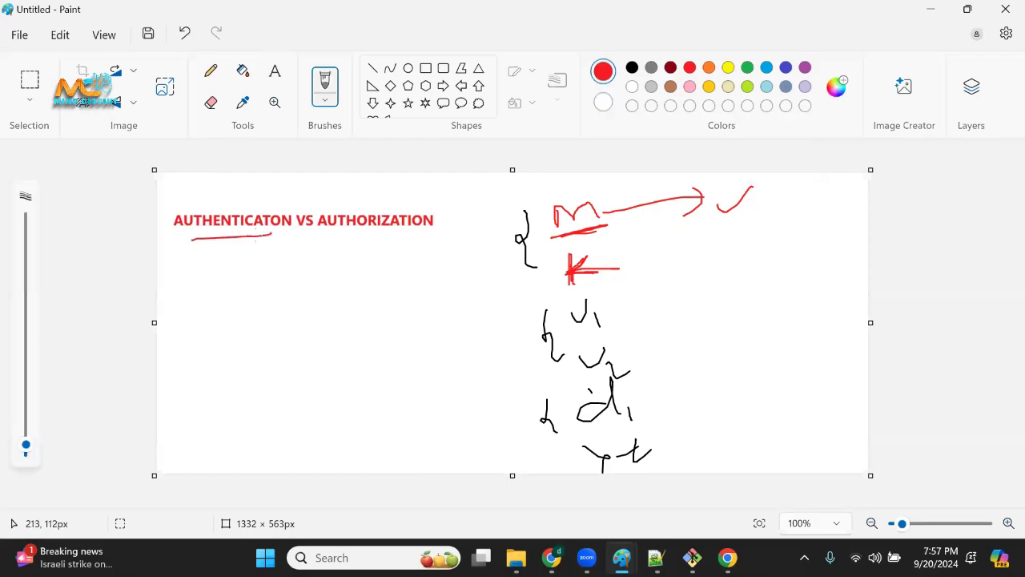
pyautogui.moveTo(340, 233); pyautogui.dragTo(440, 211)
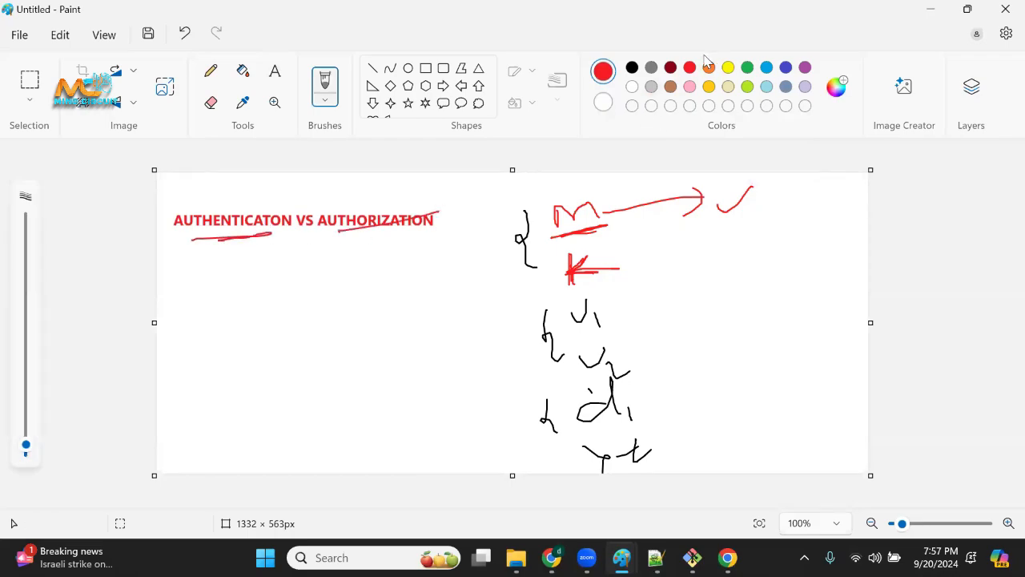
# Emphasize both heading words with additional black brush strokes over the red ones.
pyautogui.click(632, 69)
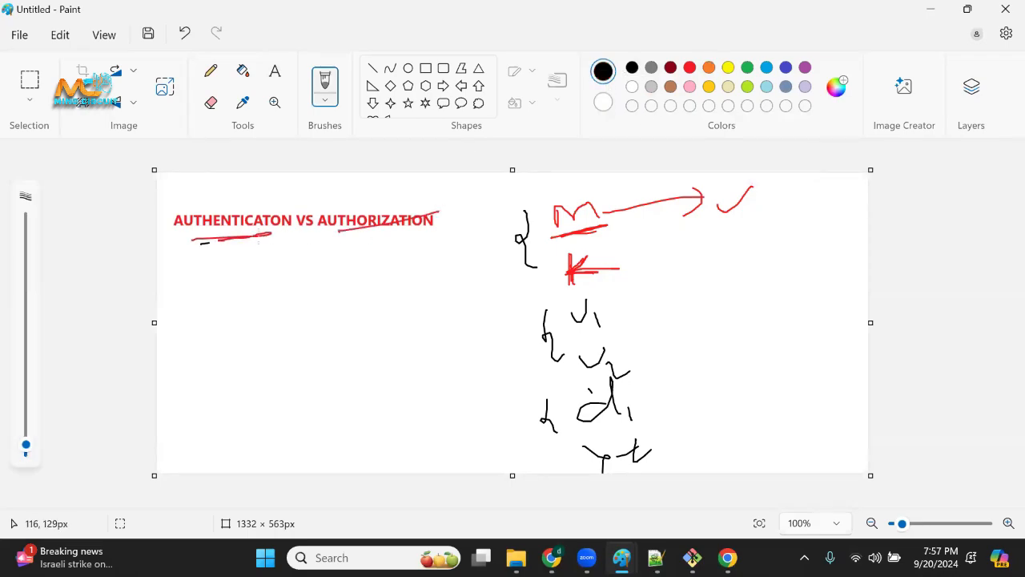
pyautogui.moveTo(210, 243); pyautogui.dragTo(260, 237)
pyautogui.moveTo(356, 231); pyautogui.dragTo(439, 216)
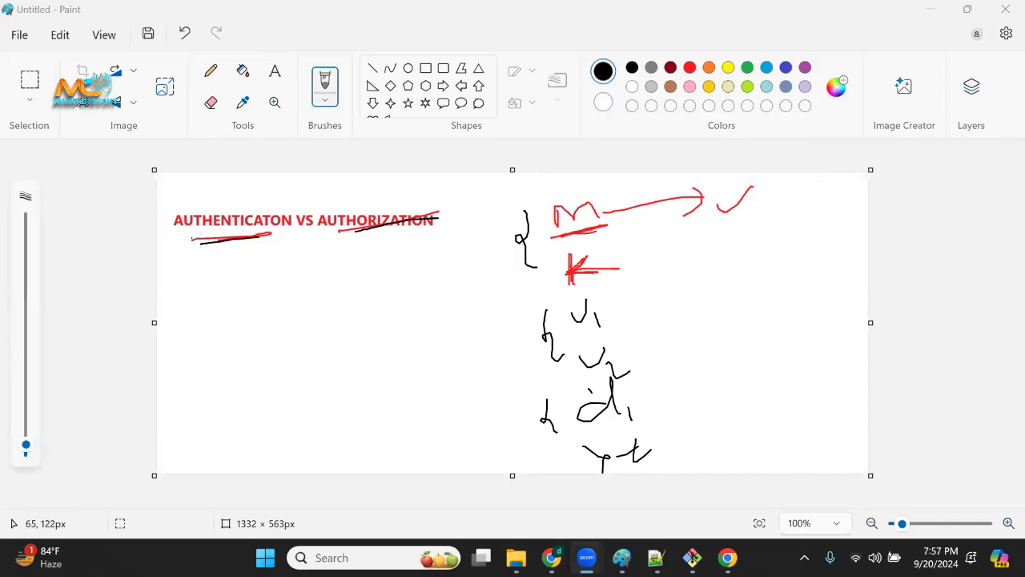
pyautogui.moveTo(192, 239); pyautogui.dragTo(280, 232)
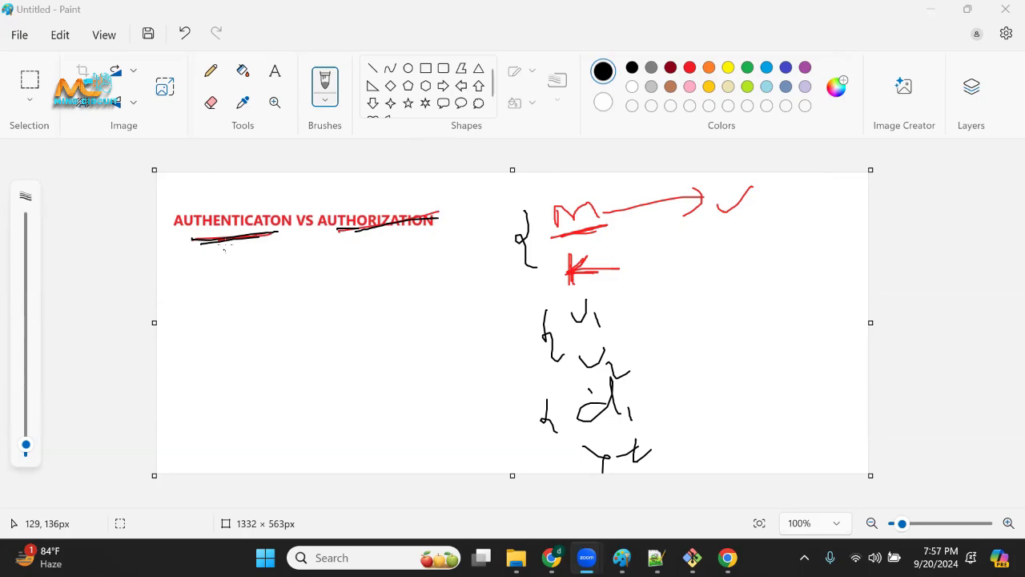
# Draw a small black sketch below AUTHENTICATON, followed by a closing brace and a thickened check mark.
pyautogui.moveTo(224, 247)
pyautogui.mouseDown()
pyautogui.moveTo(227, 294)
pyautogui.moveTo(243, 311)
pyautogui.moveTo(228, 303)
pyautogui.moveTo(254, 291)
pyautogui.mouseUp()
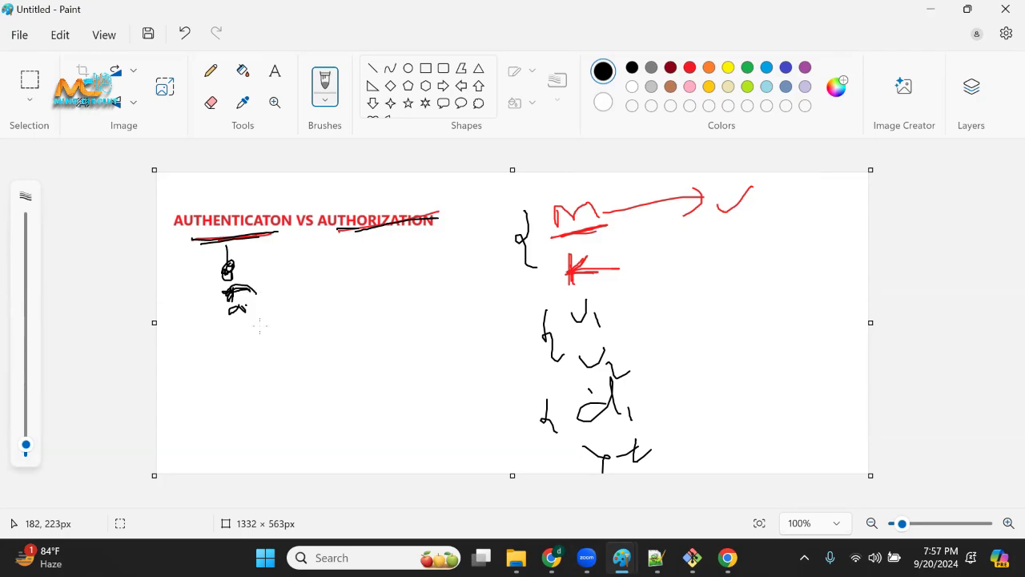
pyautogui.moveTo(277, 258)
pyautogui.mouseDown()
pyautogui.moveTo(321, 288)
pyautogui.moveTo(288, 310)
pyautogui.mouseUp()
pyautogui.moveTo(332, 282); pyautogui.dragTo(390, 261)
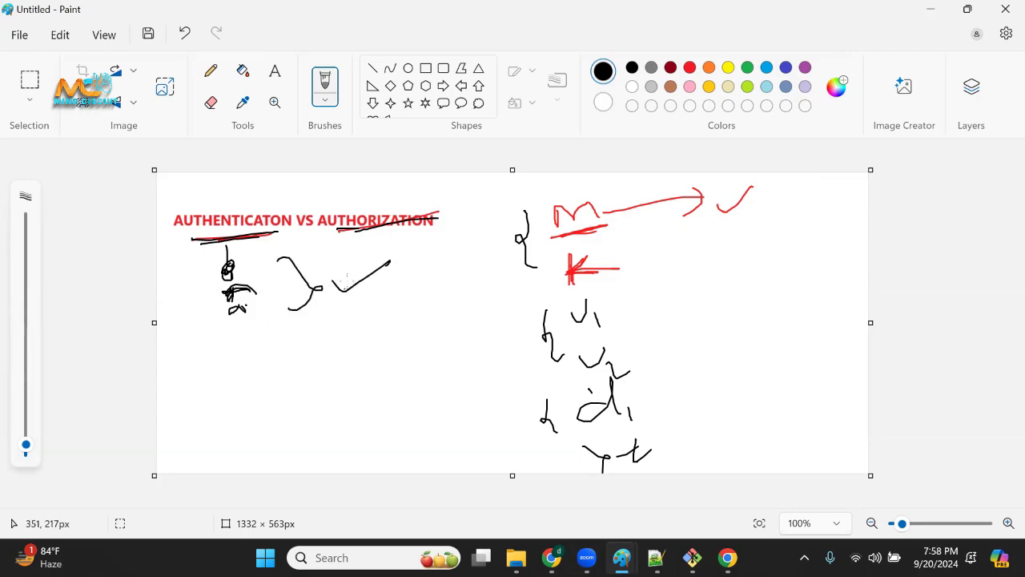
pyautogui.moveTo(335, 282)
pyautogui.mouseDown()
pyautogui.moveTo(385, 258)
pyautogui.moveTo(356, 292)
pyautogui.mouseUp()
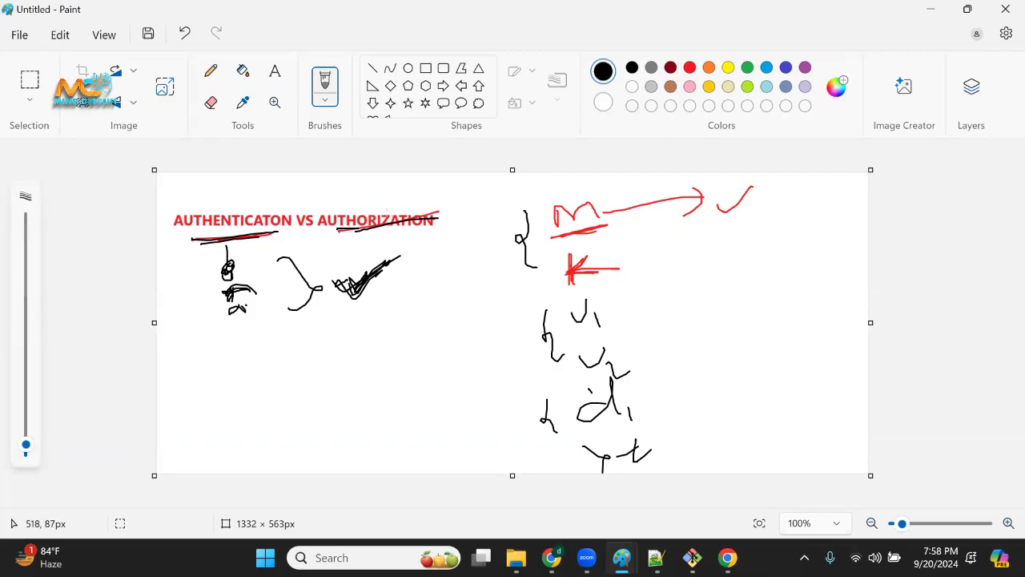
# Add more black underlines to both heading words, circle the small sketch below AUTHENTICATON, and retrace the check mark.
pyautogui.moveTo(333, 240)
pyautogui.mouseDown()
pyautogui.moveTo(418, 223)
pyautogui.moveTo(348, 224)
pyautogui.moveTo(441, 227)
pyautogui.mouseUp()
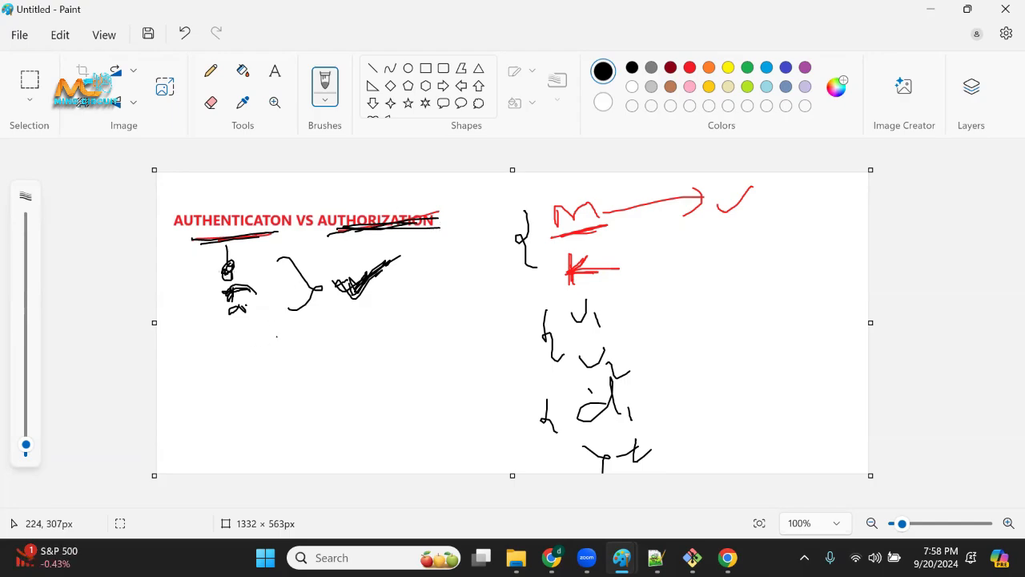
pyautogui.moveTo(200, 235)
pyautogui.mouseDown()
pyautogui.moveTo(289, 235)
pyautogui.moveTo(207, 244)
pyautogui.mouseUp()
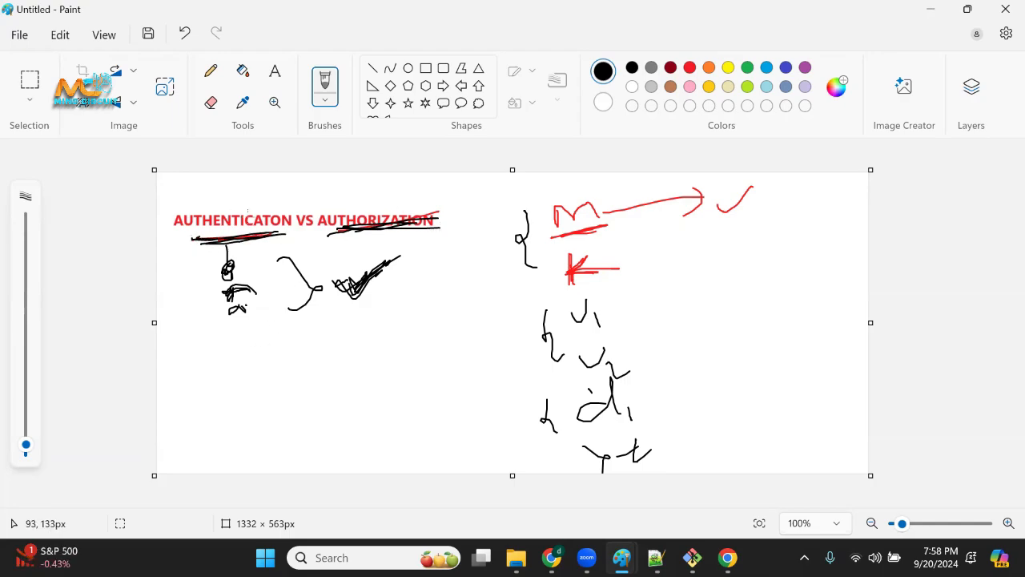
pyautogui.moveTo(196, 293)
pyautogui.mouseDown()
pyautogui.moveTo(204, 260)
pyautogui.moveTo(219, 255)
pyautogui.moveTo(208, 321)
pyautogui.moveTo(278, 317)
pyautogui.moveTo(222, 264)
pyautogui.mouseUp()
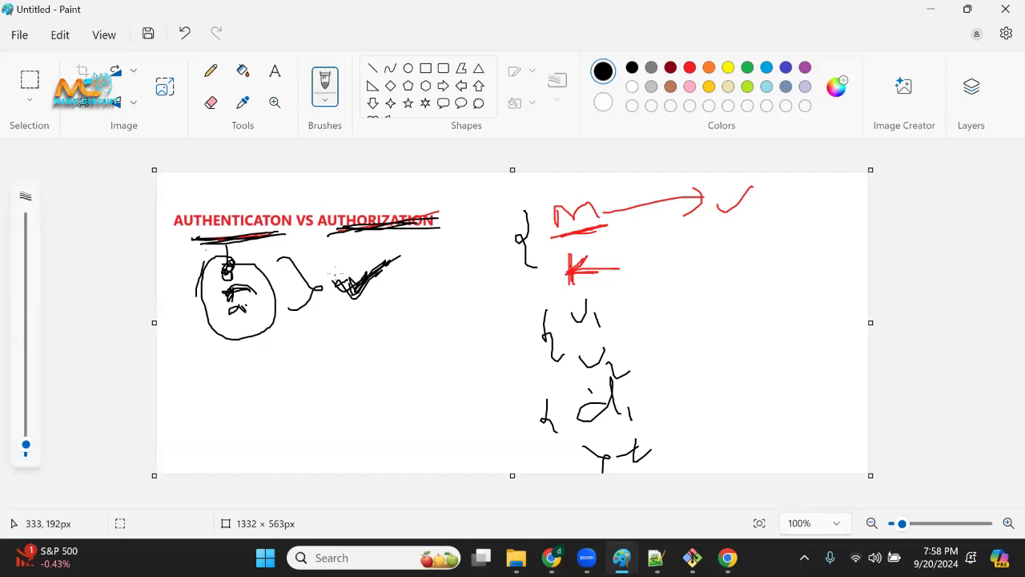
pyautogui.moveTo(335, 277); pyautogui.dragTo(393, 260)
# Switch to Jenkins in the browser and show the logged-in user's account menu above the users list.
pyautogui.click(552, 558)
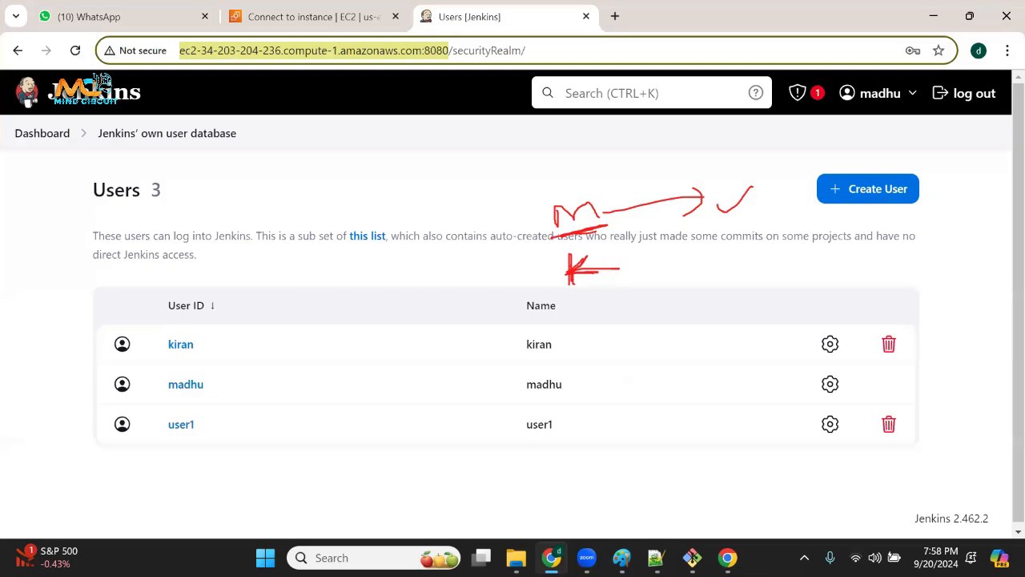
pyautogui.click(909, 103)
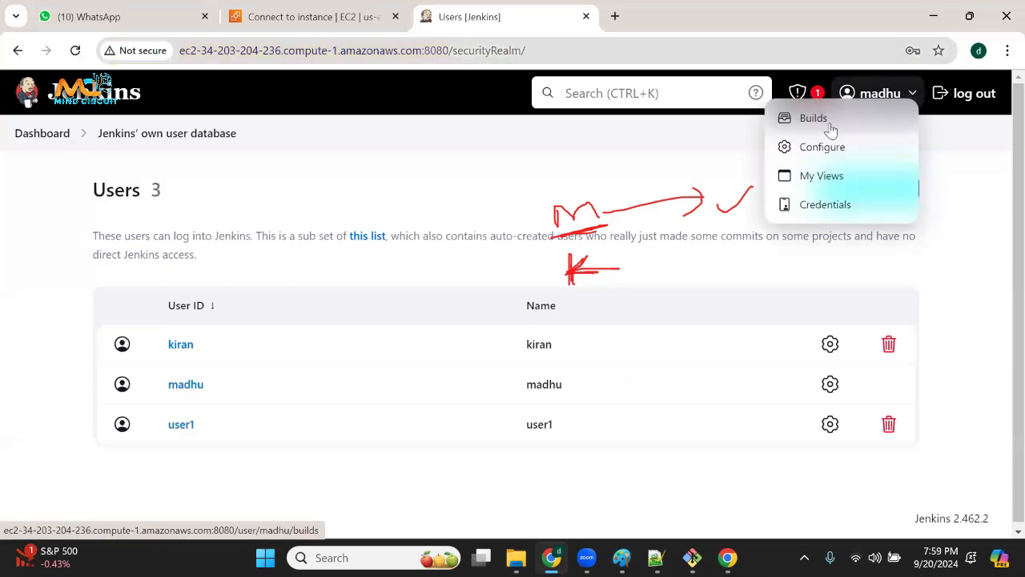
pyautogui.click(944, 165)
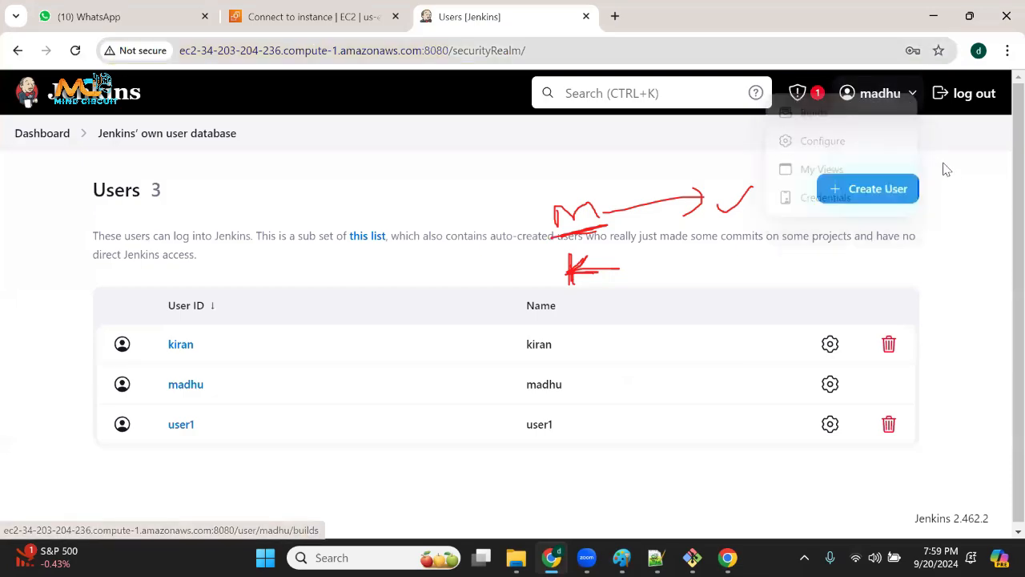
pyautogui.click(911, 93)
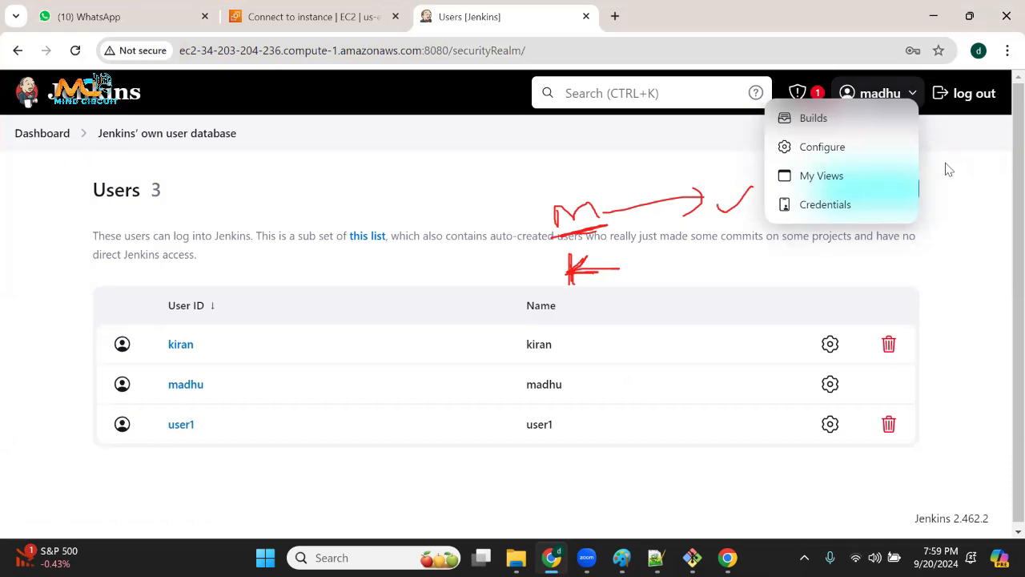
# Switch back to the authentication versus authorization drawing in Paint and bring up the Zoom screen-sharing controls.
pyautogui.moveTo(693, 561)
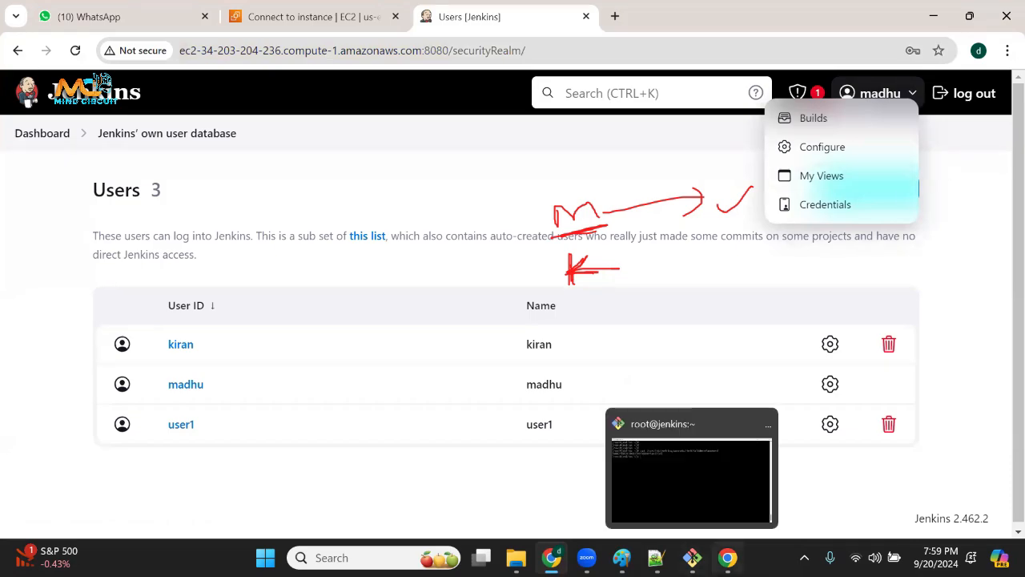
pyautogui.click(695, 494)
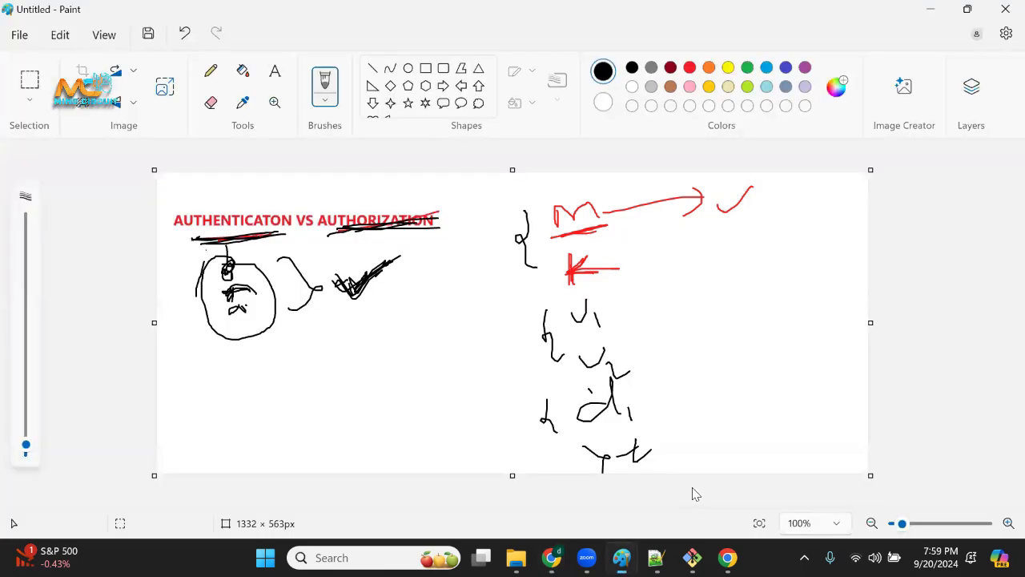
pyautogui.moveTo(587, 557)
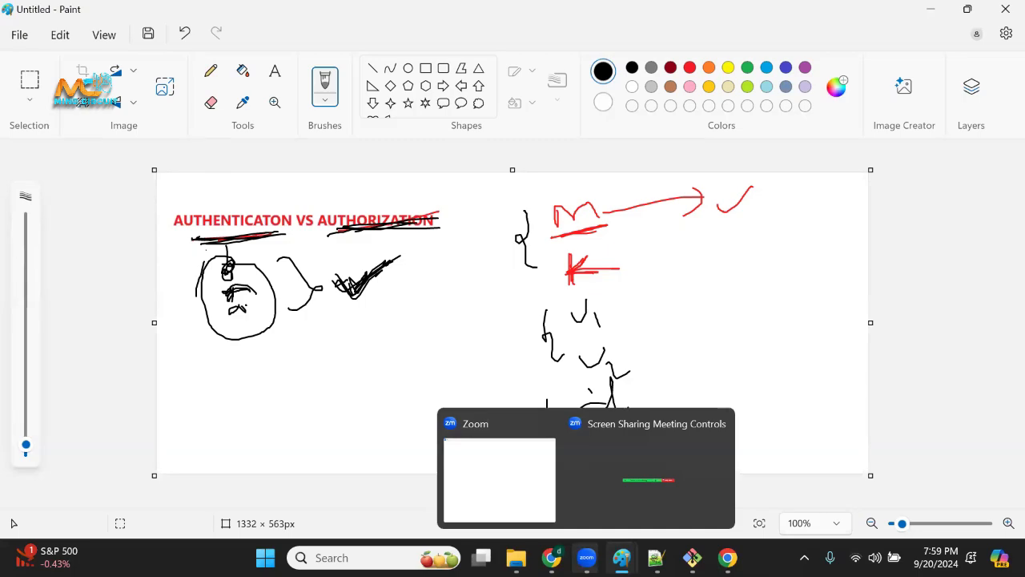
pyautogui.click(648, 480)
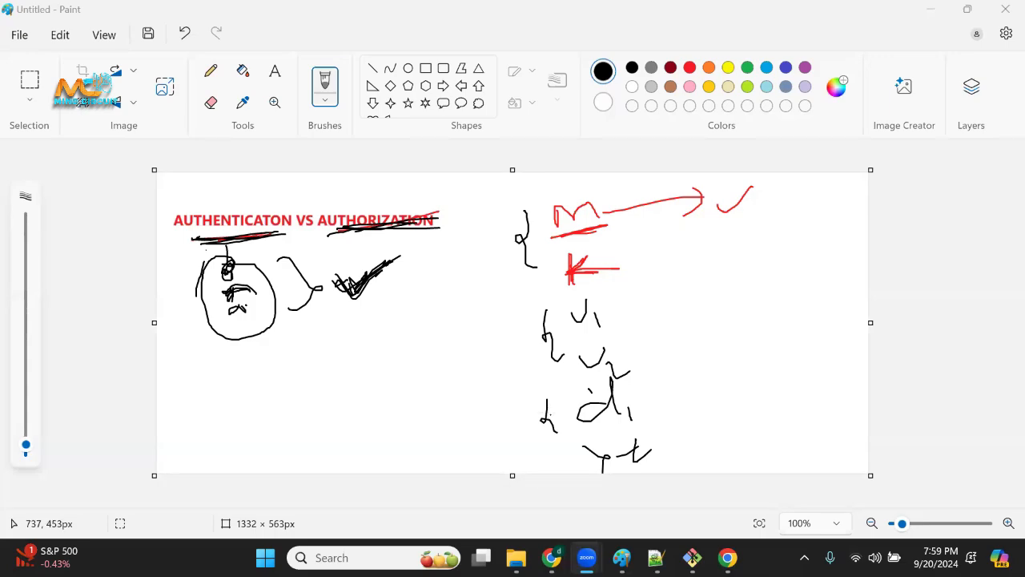
# Return to the Jenkins users list, point out the second user, highlight user1, and clear the red screen annotations.
pyautogui.hotkey('alt', 'Tab')
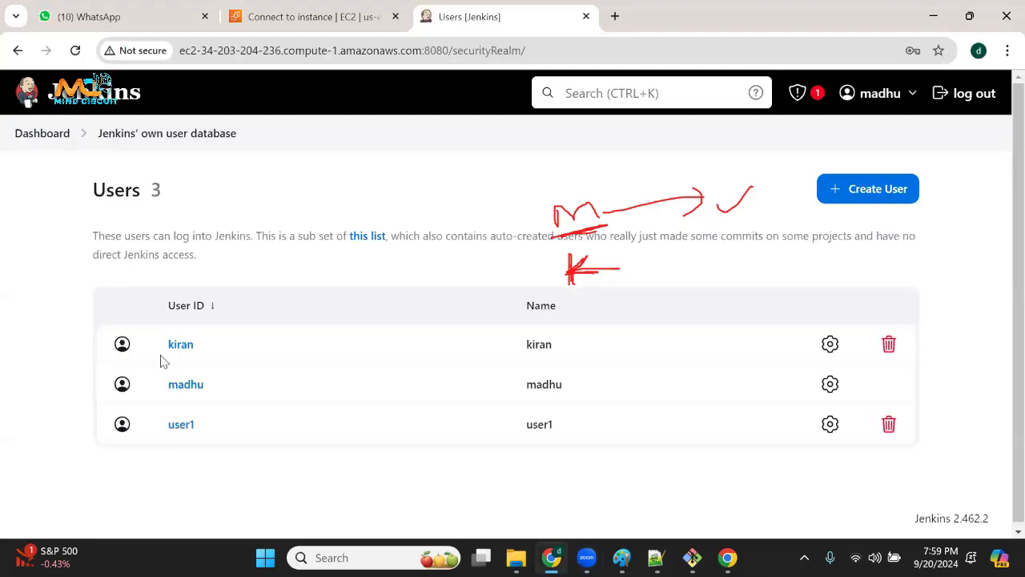
pyautogui.doubleClick(176, 388)
pyautogui.moveTo(217, 425); pyautogui.dragTo(157, 432)
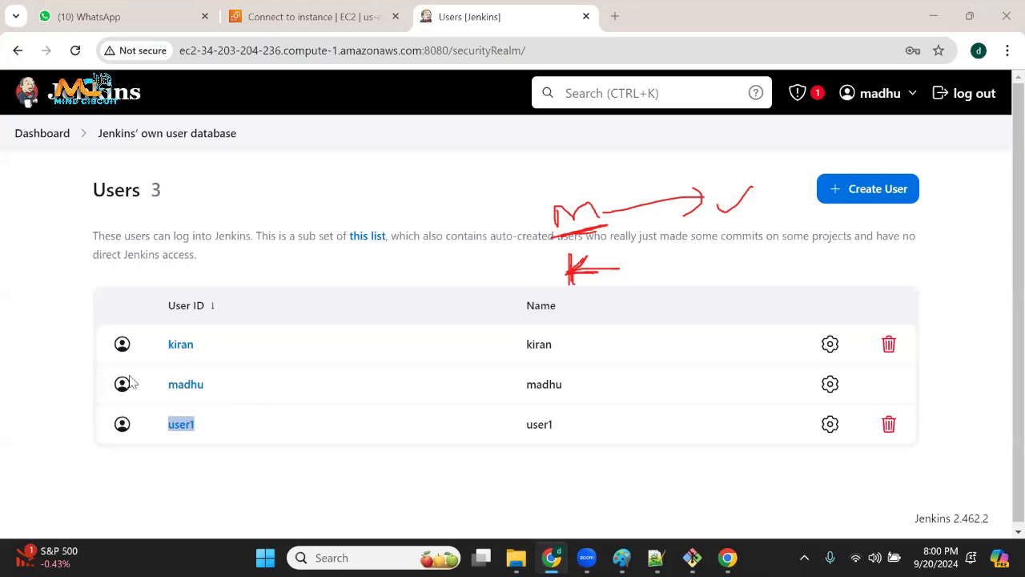
pyautogui.click(403, 344)
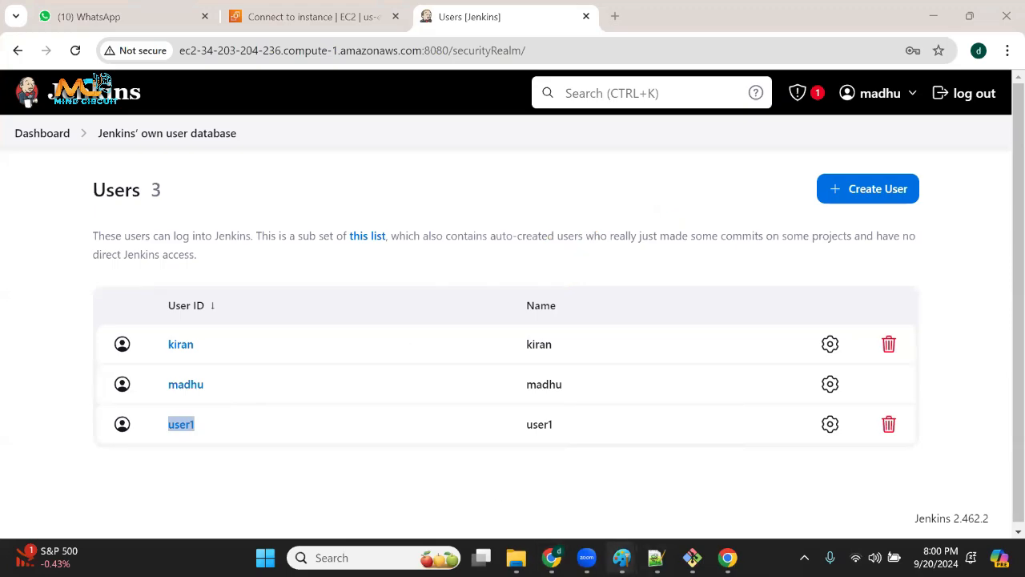
# Switch to the authorization drawing in Paint, add a red check mark beside the upper bracket, and circle U2 with a red arrow leading to a cross.
pyautogui.moveTo(623, 558)
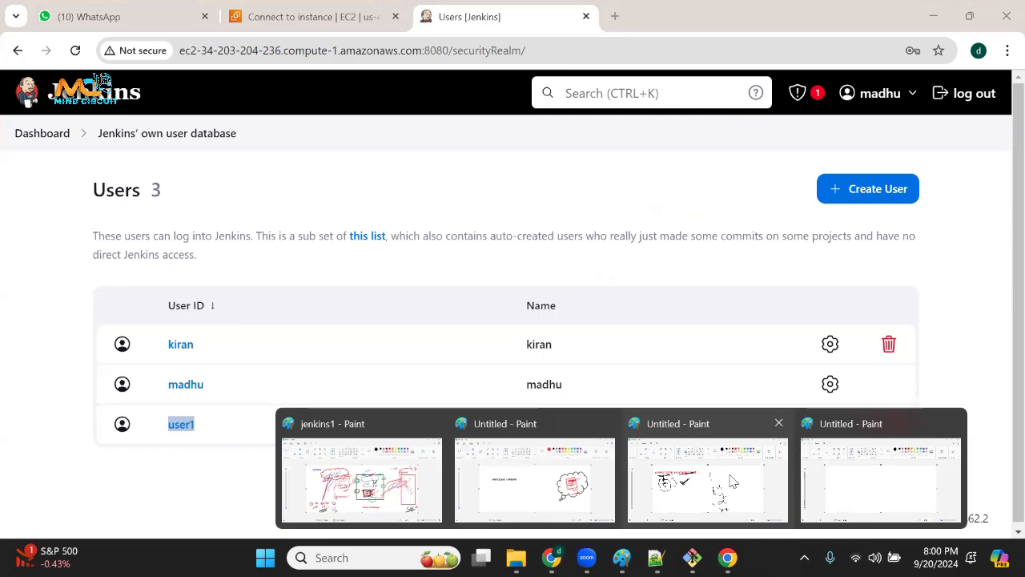
pyautogui.click(730, 481)
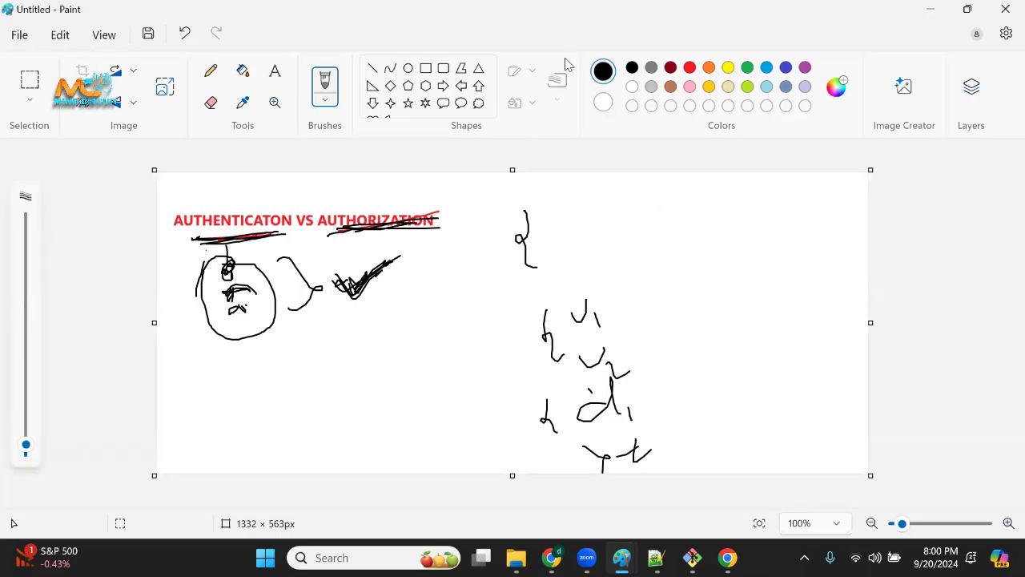
pyautogui.click(690, 69)
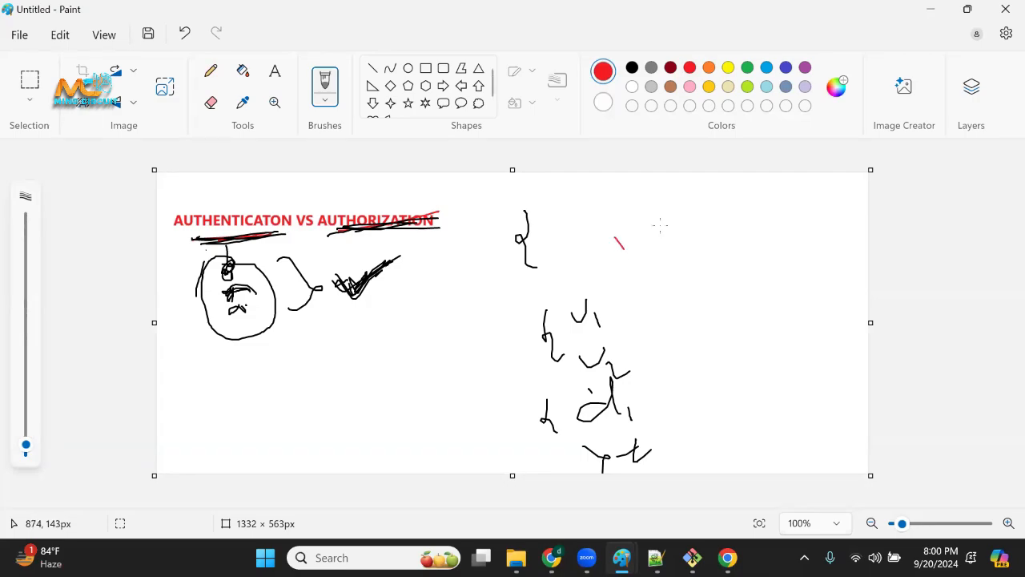
pyautogui.moveTo(624, 249); pyautogui.dragTo(672, 217)
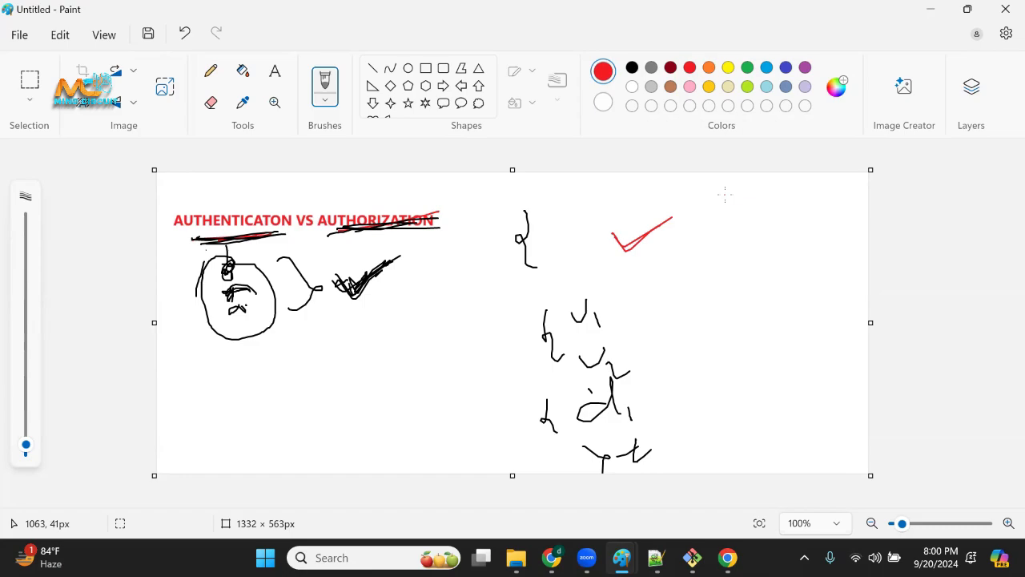
pyautogui.moveTo(606, 342)
pyautogui.mouseDown()
pyautogui.moveTo(581, 350)
pyautogui.moveTo(622, 389)
pyautogui.moveTo(609, 343)
pyautogui.moveTo(765, 342)
pyautogui.moveTo(752, 361)
pyautogui.mouseUp()
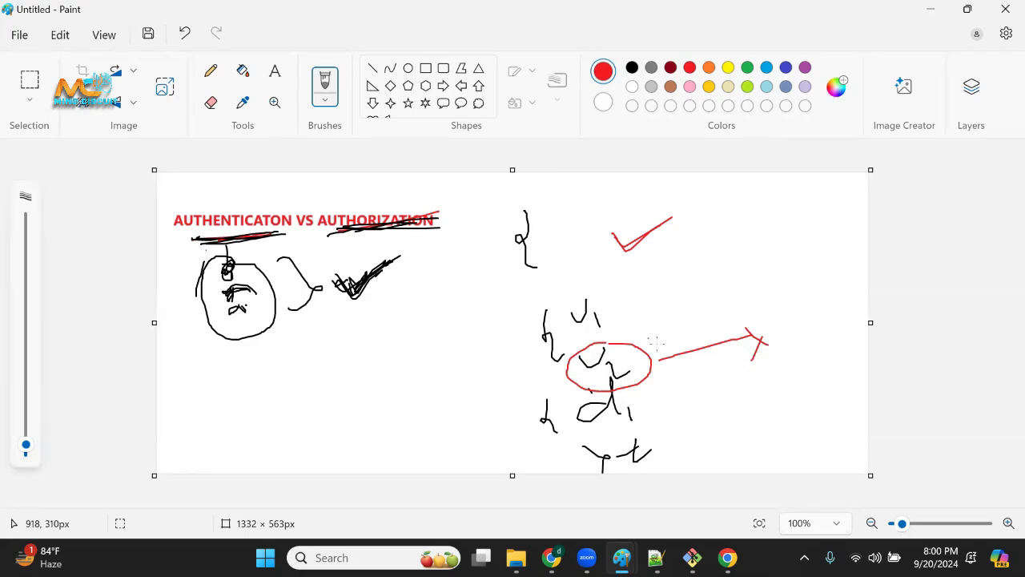
pyautogui.moveTo(653, 364)
pyautogui.mouseDown()
pyautogui.moveTo(746, 345)
pyautogui.moveTo(726, 368)
pyautogui.mouseUp()
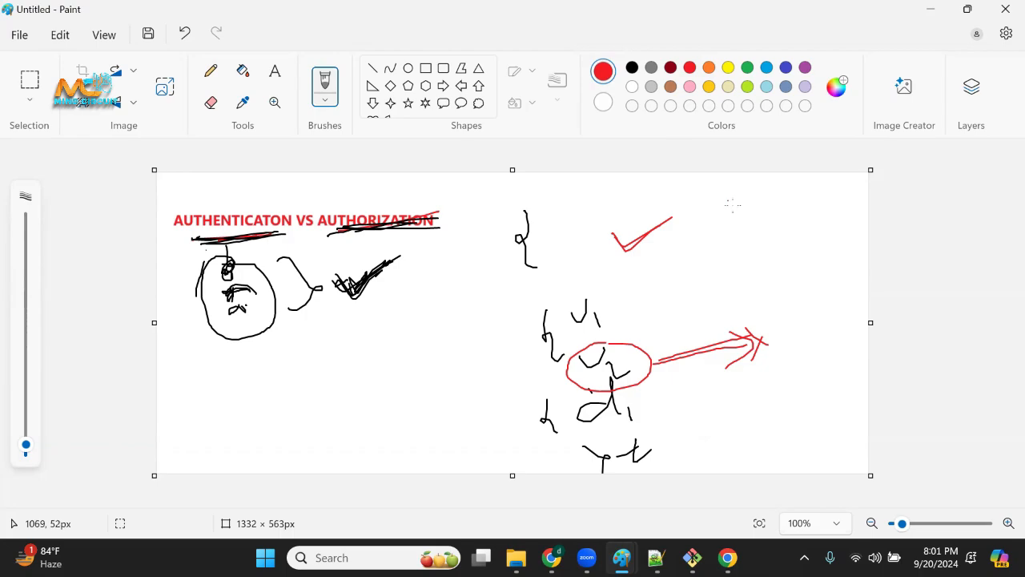
# Draw a circled red check mark near the canvas's upper-right corner, label the upper bracket "Sr", and circle the area beside it.
pyautogui.moveTo(733, 205); pyautogui.dragTo(760, 192)
pyautogui.moveTo(728, 195); pyautogui.dragTo(766, 208)
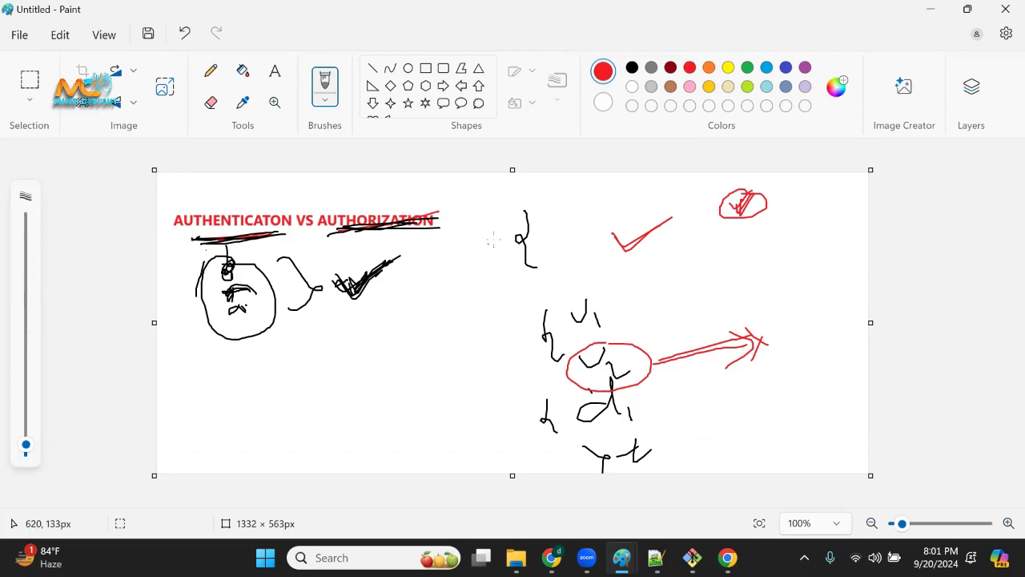
pyautogui.moveTo(496, 254); pyautogui.dragTo(519, 248)
pyautogui.moveTo(539, 204)
pyautogui.mouseDown()
pyautogui.moveTo(523, 255)
pyautogui.moveTo(575, 215)
pyautogui.moveTo(545, 208)
pyautogui.mouseUp()
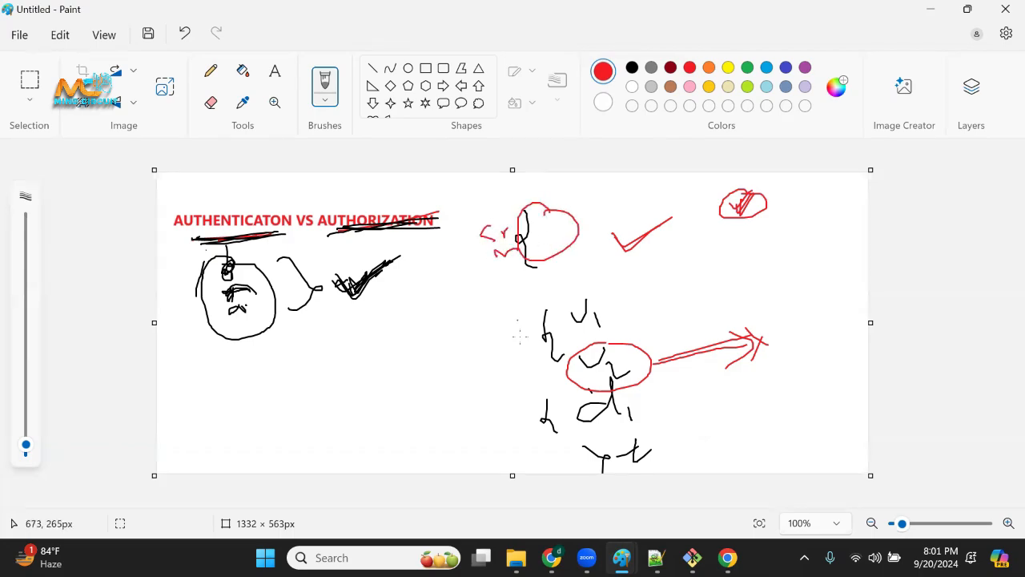
# Label the middle bracket with an underlined red "J", write "d" beside U2, and add a line, check marks and "build" beside U1.
pyautogui.moveTo(514, 330)
pyautogui.mouseDown()
pyautogui.moveTo(499, 337)
pyautogui.moveTo(519, 322)
pyautogui.mouseUp()
pyautogui.moveTo(510, 358); pyautogui.dragTo(536, 345)
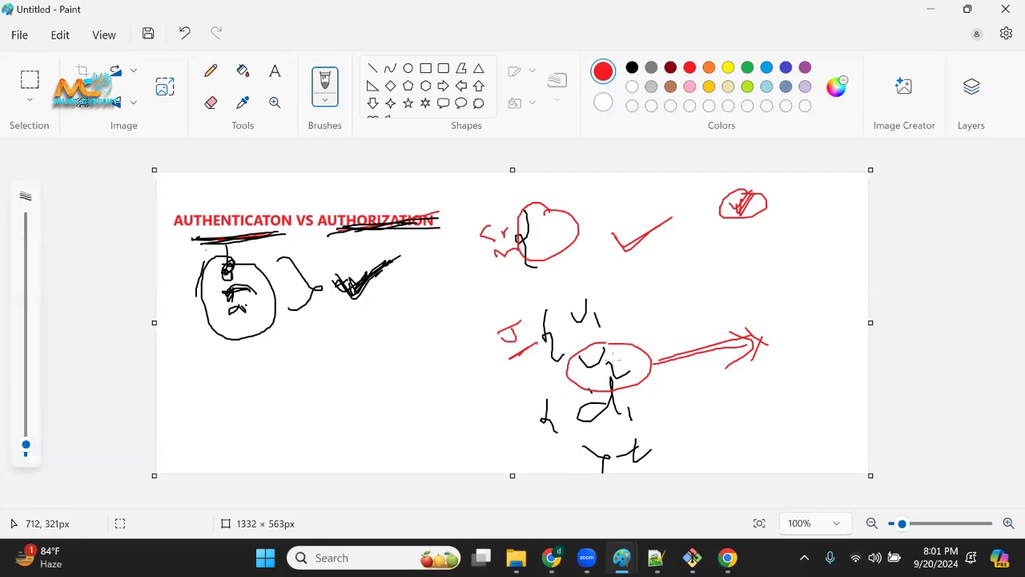
pyautogui.moveTo(664, 346); pyautogui.dragTo(671, 350)
pyautogui.moveTo(596, 311)
pyautogui.mouseDown()
pyautogui.moveTo(786, 265)
pyautogui.moveTo(818, 282)
pyautogui.moveTo(855, 272)
pyautogui.moveTo(860, 292)
pyautogui.mouseUp()
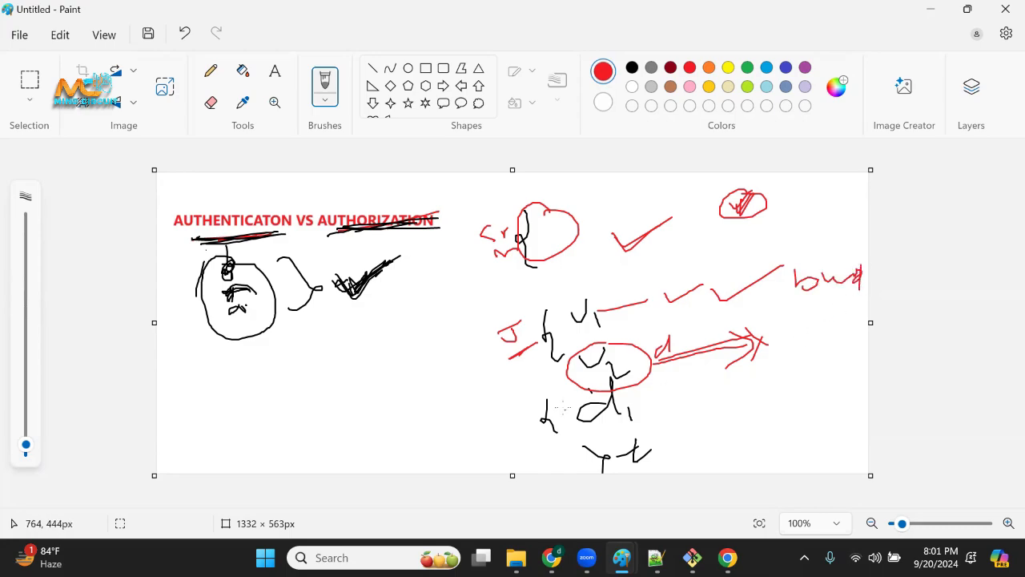
# Label the lower bracket "t", add a red oval beside d1, and enclose the role sketches in a large red loop connected to AUTHORIZATION.
pyautogui.moveTo(481, 426); pyautogui.dragTo(509, 416)
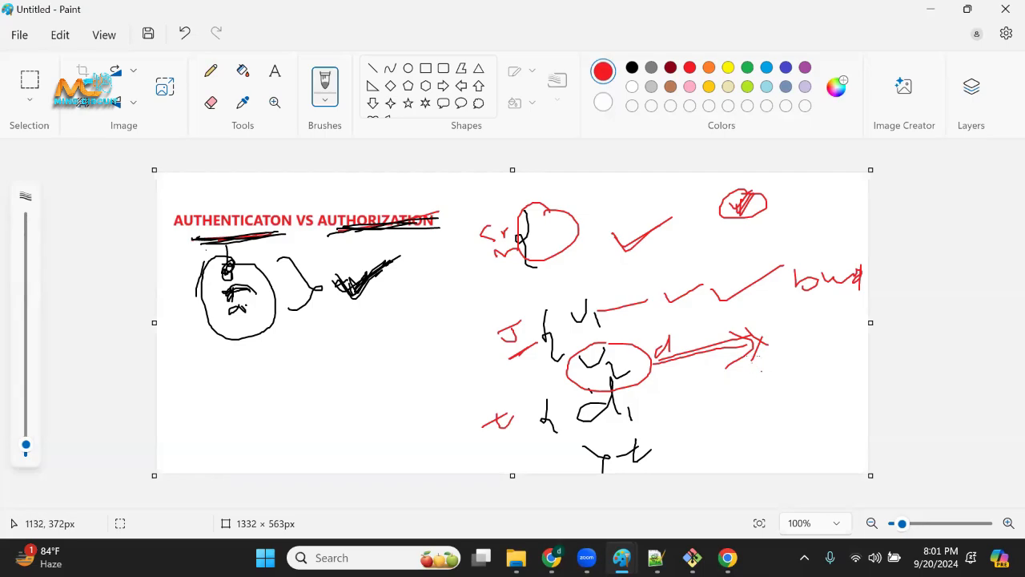
pyautogui.moveTo(652, 395)
pyautogui.mouseDown()
pyautogui.moveTo(713, 426)
pyautogui.moveTo(649, 397)
pyautogui.moveTo(697, 411)
pyautogui.mouseUp()
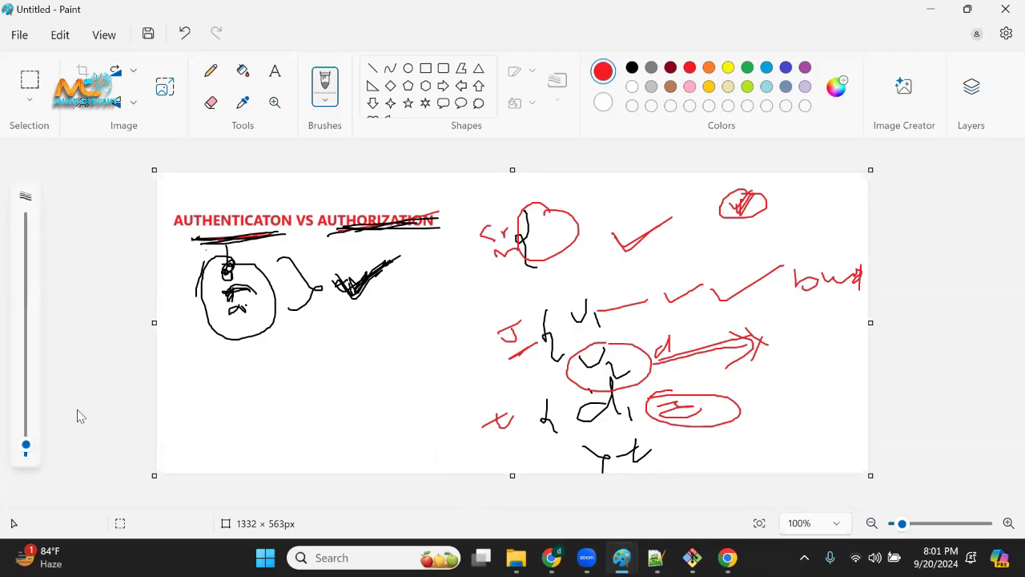
pyautogui.moveTo(552, 558)
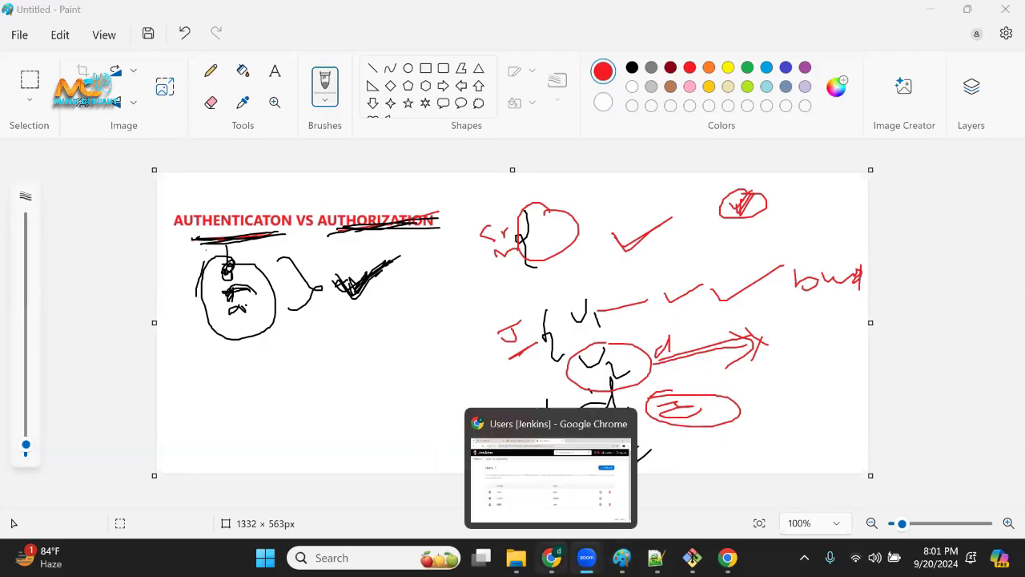
pyautogui.moveTo(543, 194)
pyautogui.mouseDown()
pyautogui.moveTo(431, 349)
pyautogui.moveTo(748, 465)
pyautogui.moveTo(686, 180)
pyautogui.moveTo(448, 213)
pyautogui.mouseUp()
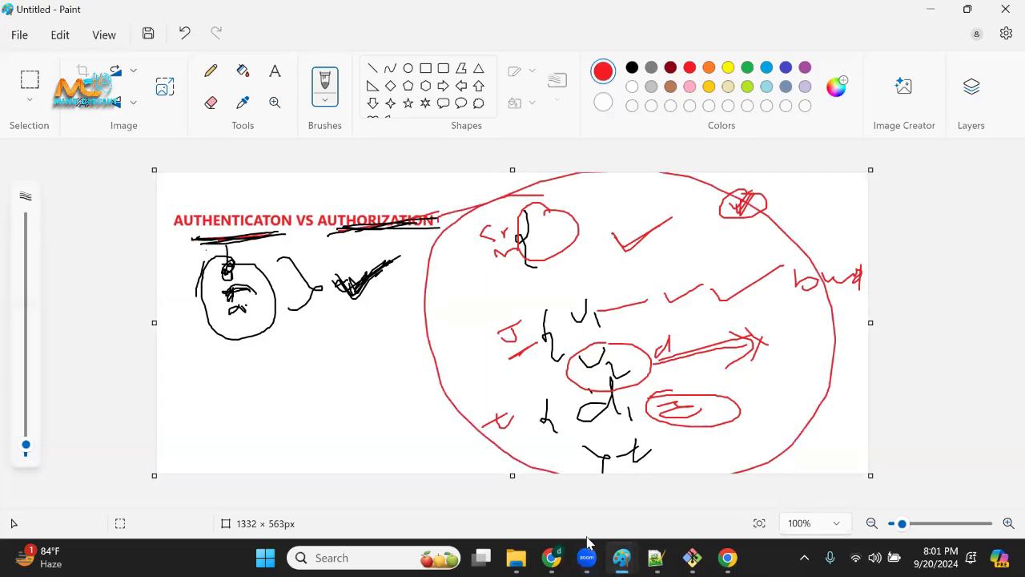
# Switch to Jenkins in the browser, open user management from the Jenkins management page, and delete user1.
pyautogui.click(552, 558)
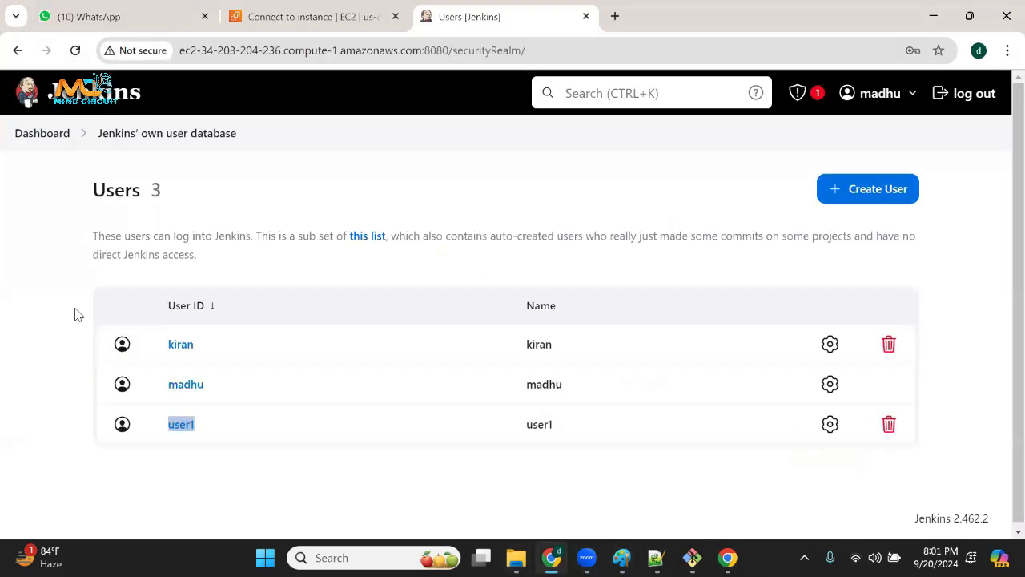
pyautogui.click(41, 134)
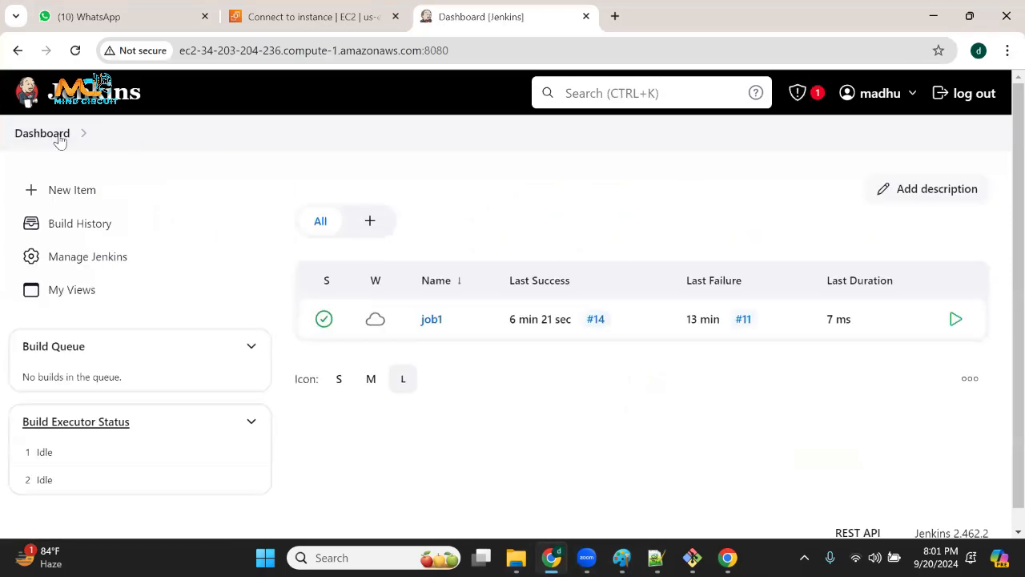
pyautogui.click(99, 261)
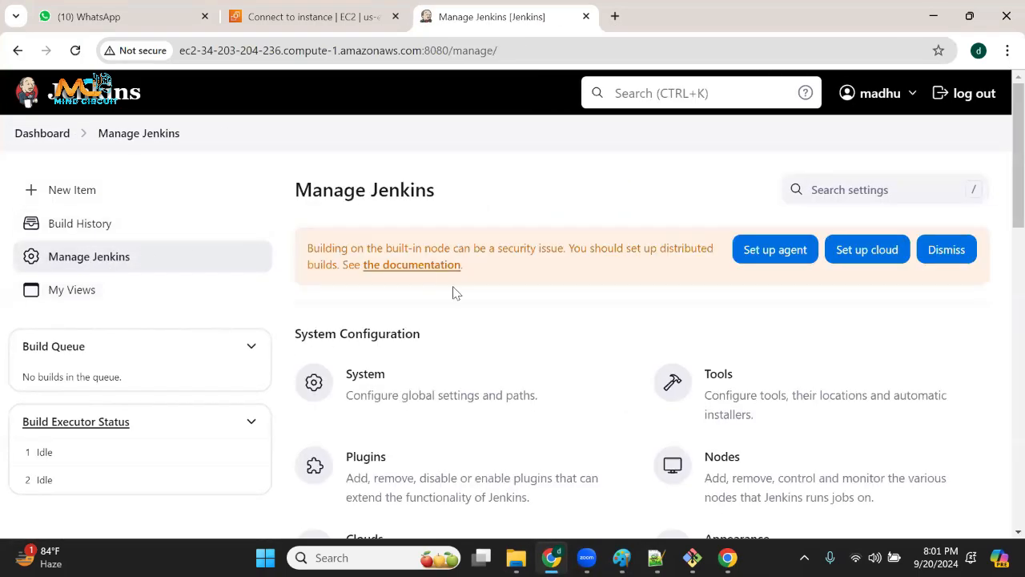
pyautogui.scroll(-5, 558, 444)
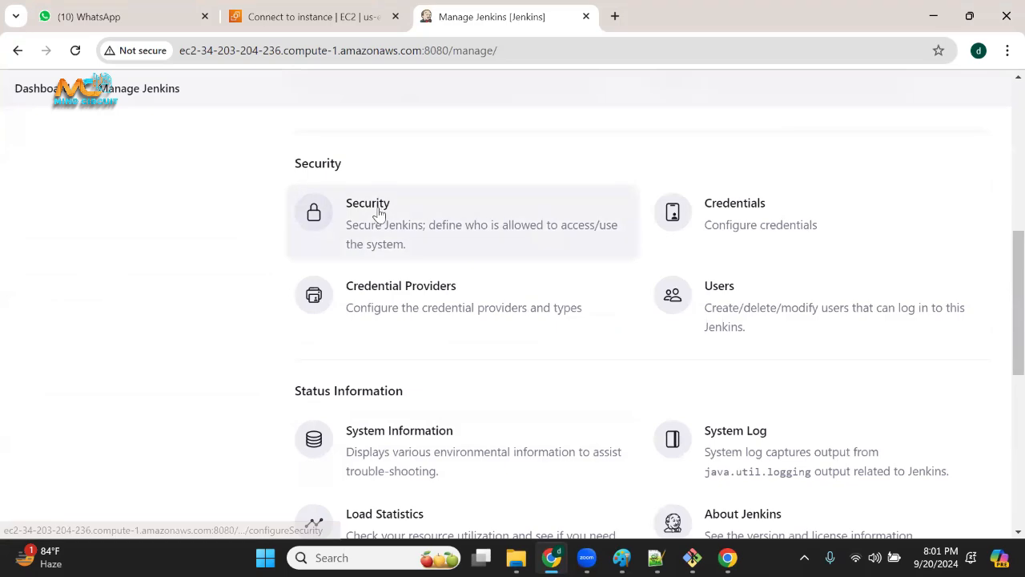
pyautogui.click(726, 301)
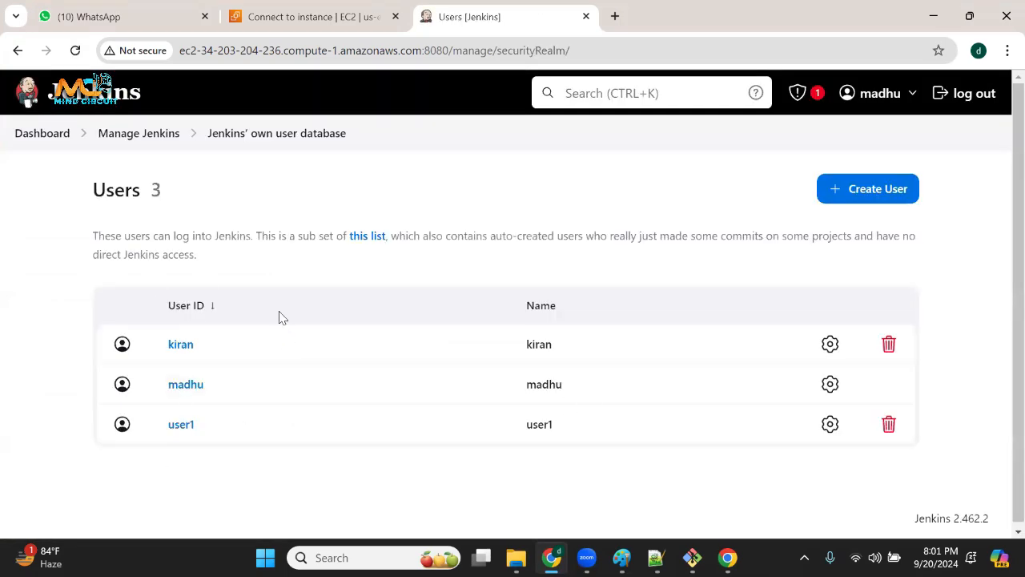
pyautogui.click(888, 425)
pyautogui.click(650, 350)
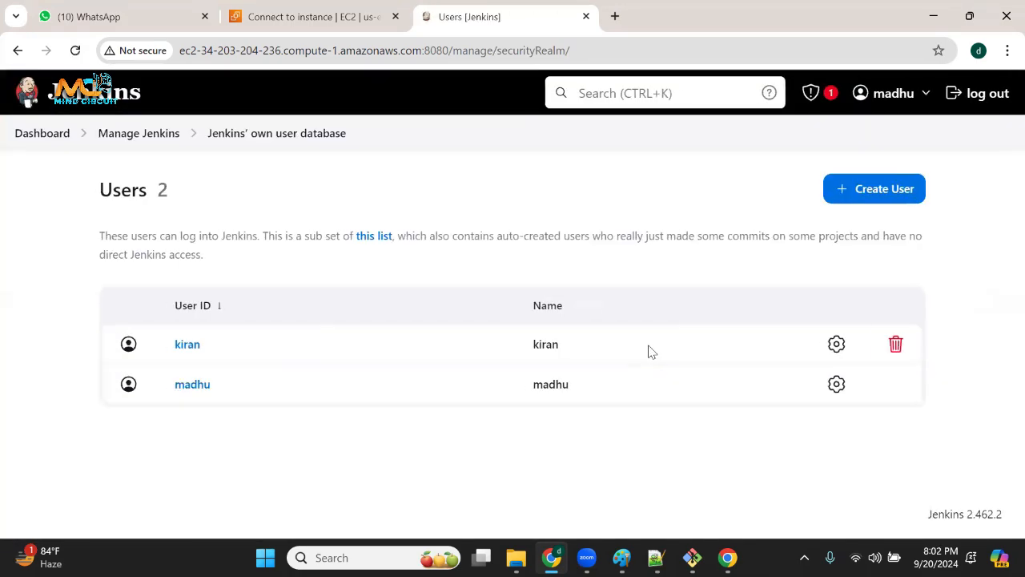
# Start creating a Jenkins user and set the username to user2.
pyautogui.click(898, 201)
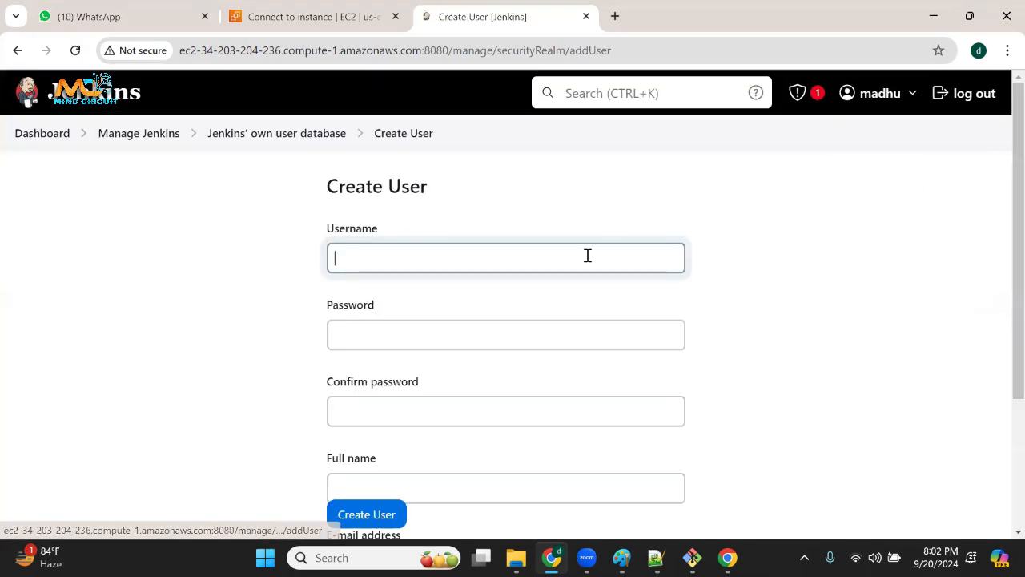
pyautogui.click(449, 258)
pyautogui.write('USER')
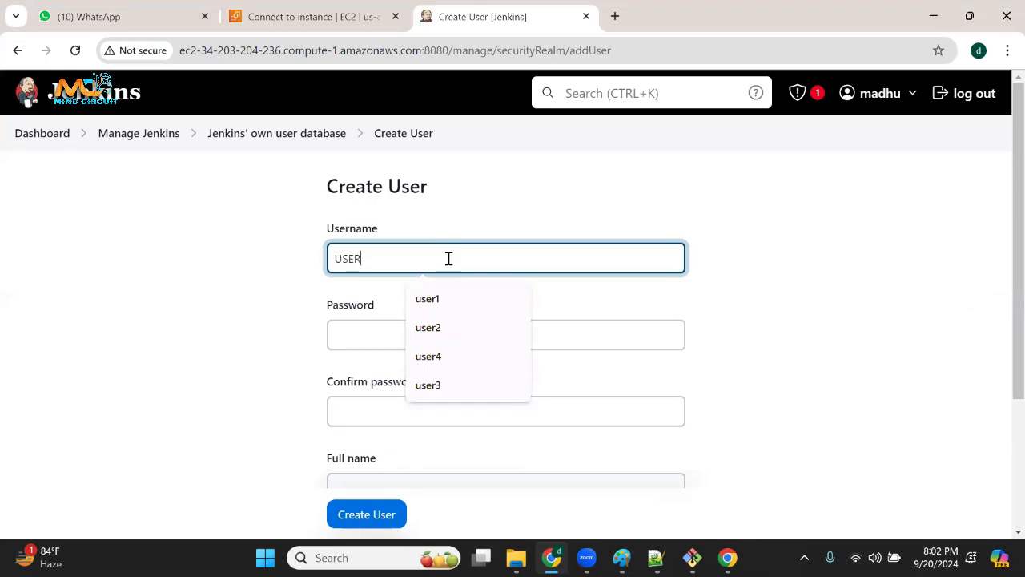
pyautogui.press('BackSpace')
pyautogui.press('BackSpace')
pyautogui.press('BackSpace')
pyautogui.press('BackSpace')
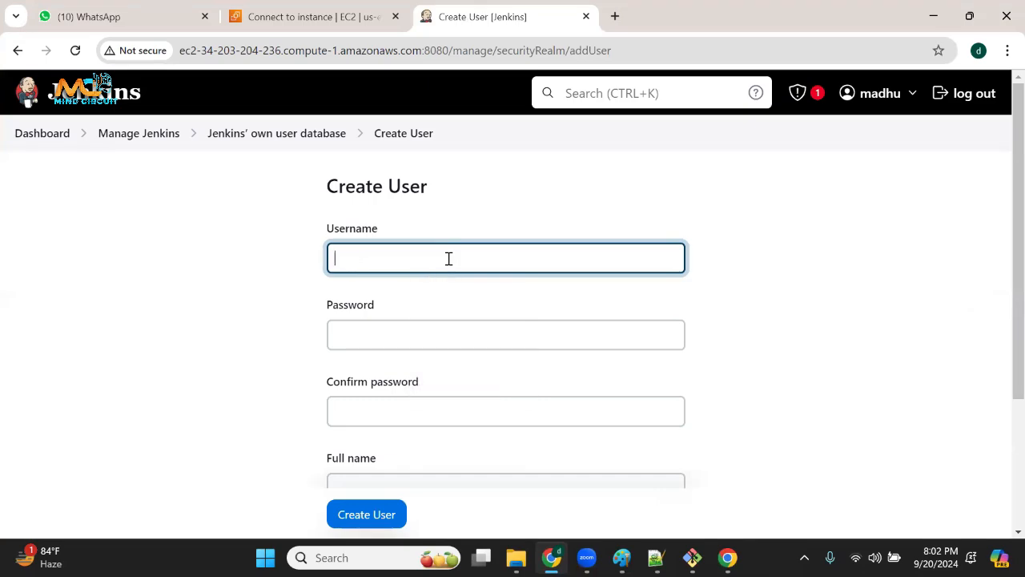
pyautogui.write('user2')
pyautogui.click(460, 327)
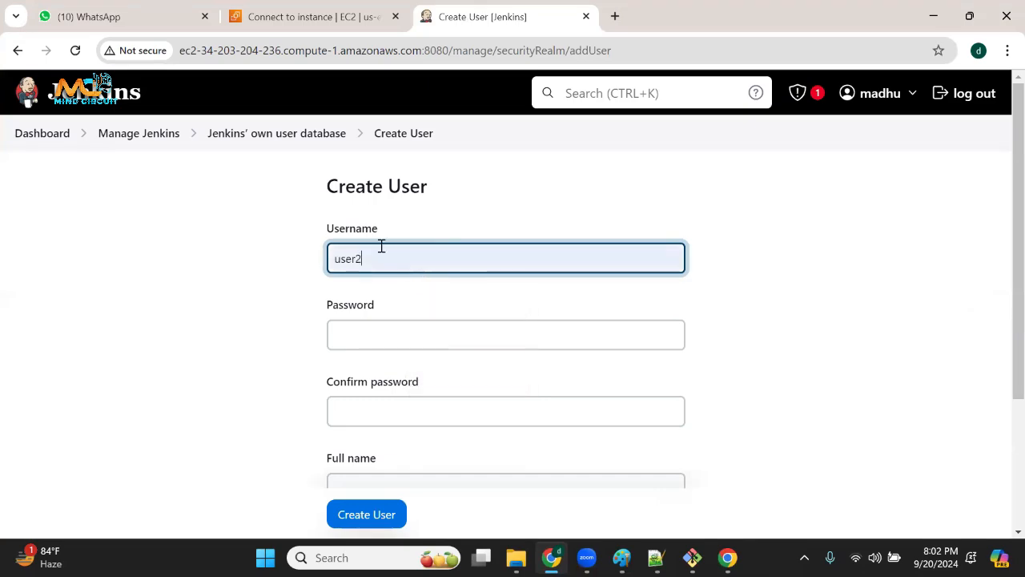
# Fill in the new user's password and password confirmation, and set the full name to user2.
pyautogui.moveTo(334, 257); pyautogui.dragTo(269, 265)
pyautogui.hotkey('ctrl', 'c')
pyautogui.click(380, 348)
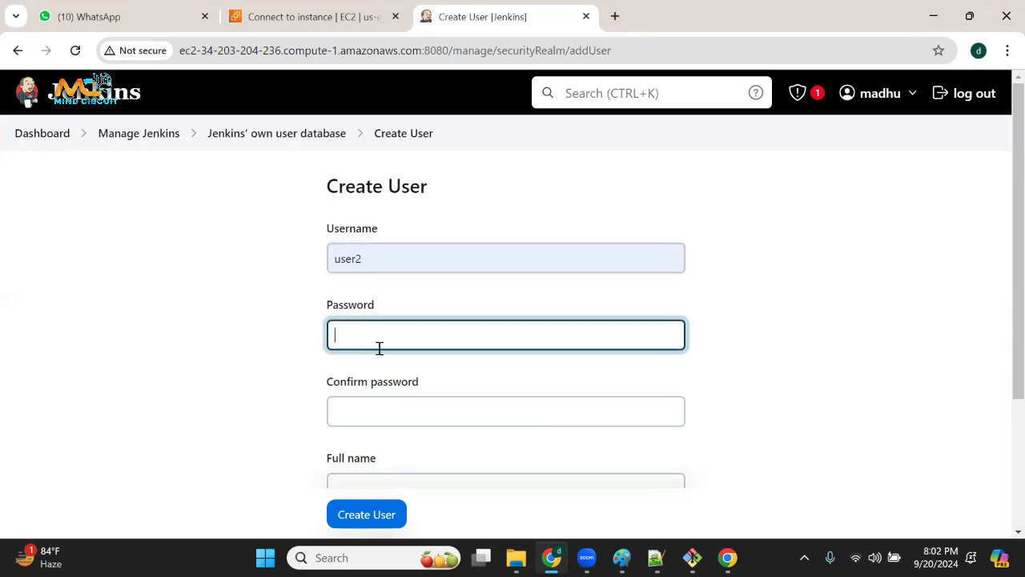
pyautogui.hotkey('ctrl', 'v')
pyautogui.click(381, 416)
pyautogui.hotkey('ctrl', 'v')
pyautogui.scroll(-1, 382, 414)
pyautogui.click(382, 419)
pyautogui.hotkey('ctrl', 'v')
pyautogui.scroll(-1, 385, 417)
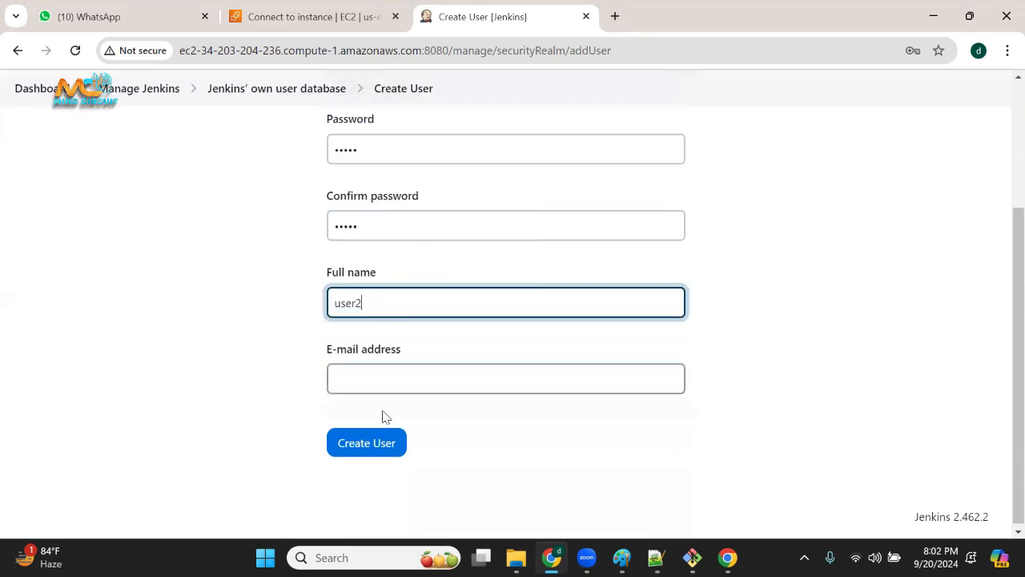
# Fill in the e-mail address field, create the user2 account, and dismiss the browser's password warning.
pyautogui.click(382, 382)
pyautogui.hotkey('ctrl', 'v')
pyautogui.click(455, 417)
pyautogui.click(385, 442)
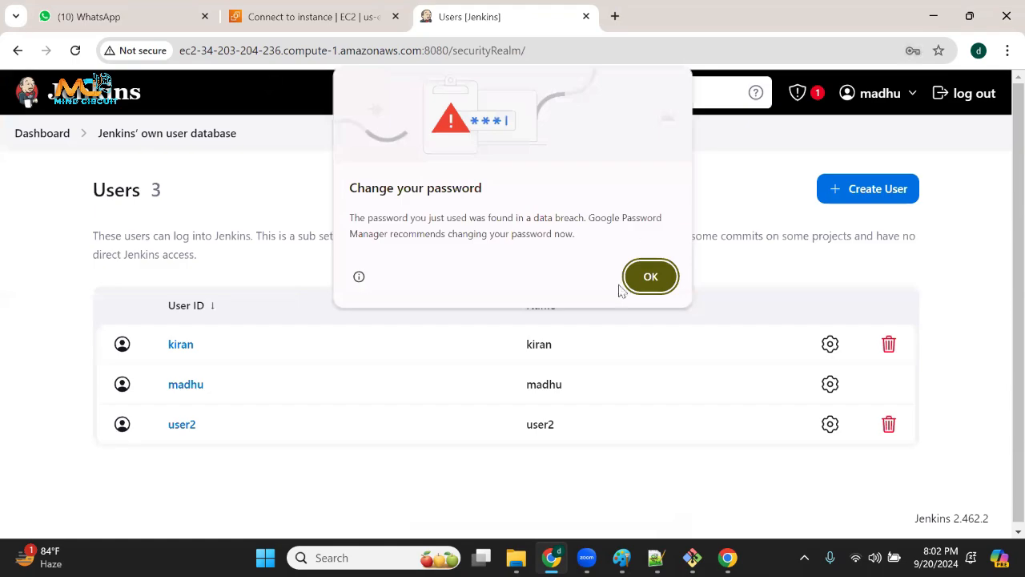
pyautogui.click(650, 276)
# Return to the Jenkins dashboard, decline saving the password in the browser, and open job1.
pyautogui.click(57, 138)
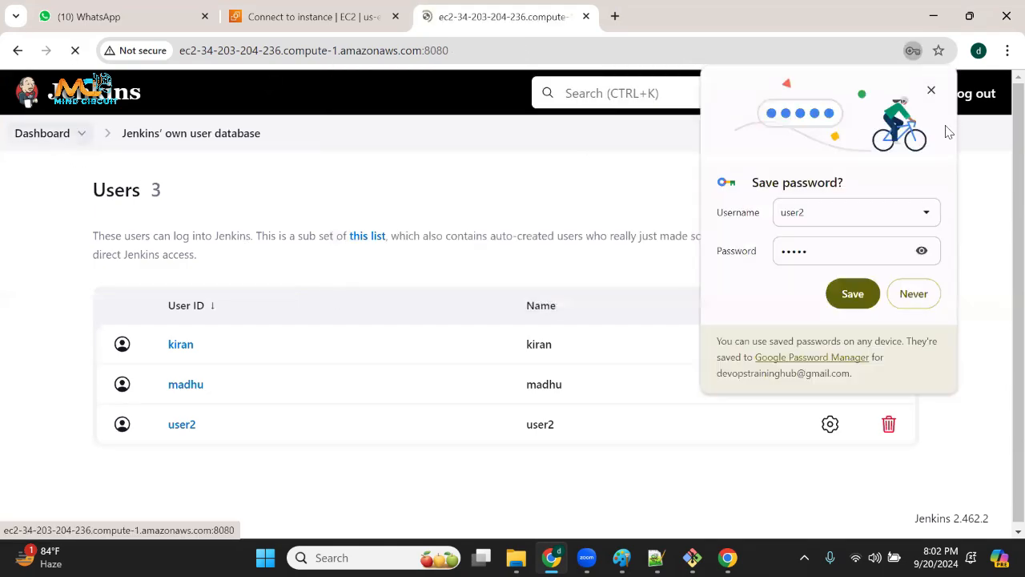
pyautogui.click(931, 92)
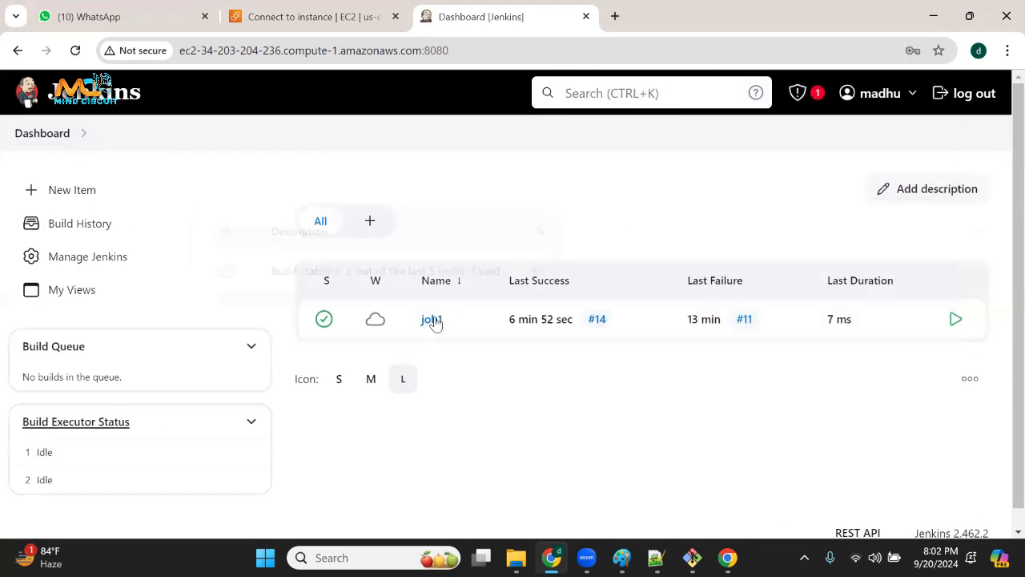
pyautogui.click(433, 320)
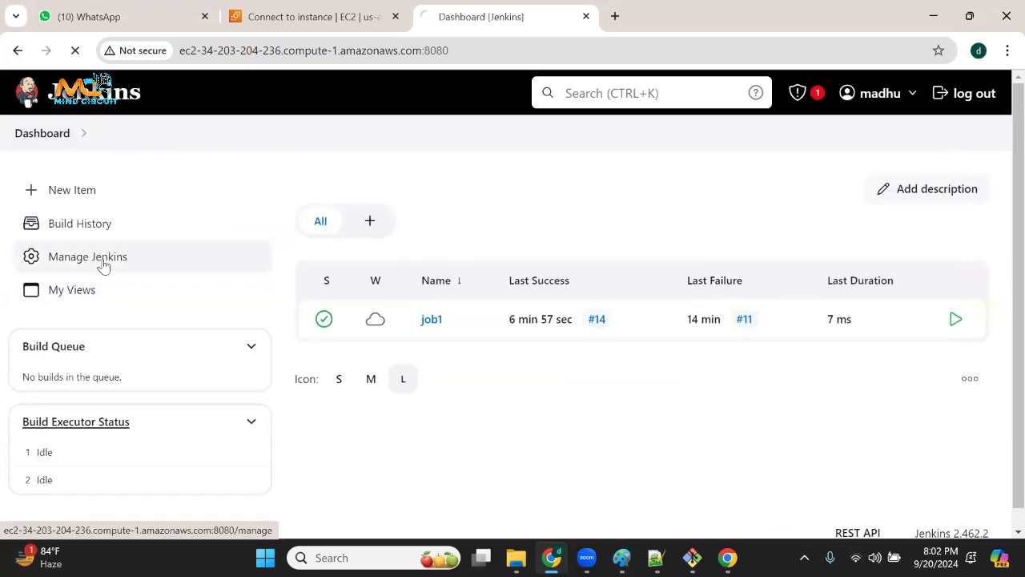
# Open the Security configuration page from the Jenkins management page.
pyautogui.click(102, 258)
pyautogui.scroll(-5, 382, 331)
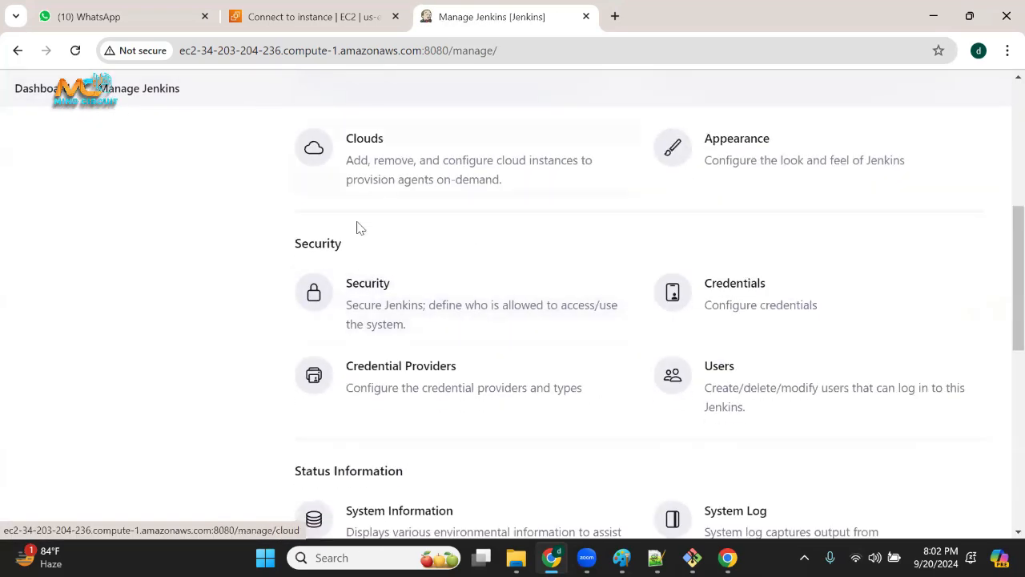
pyautogui.click(399, 303)
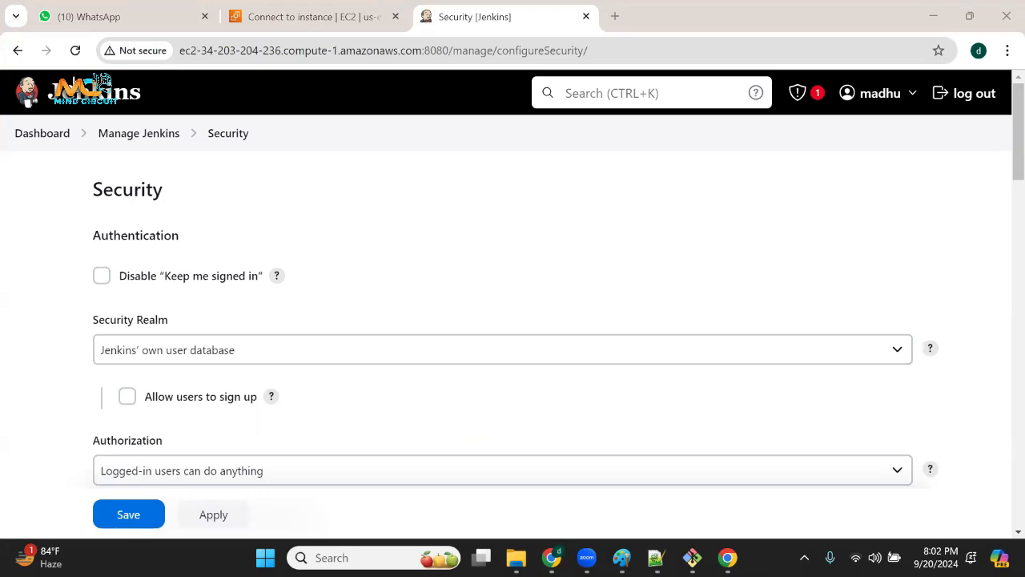
# Duplicate the Security page in a new tab, open the Users page there, and underline the Jenkins' own user database heading.
pyautogui.rightClick(511, 18)
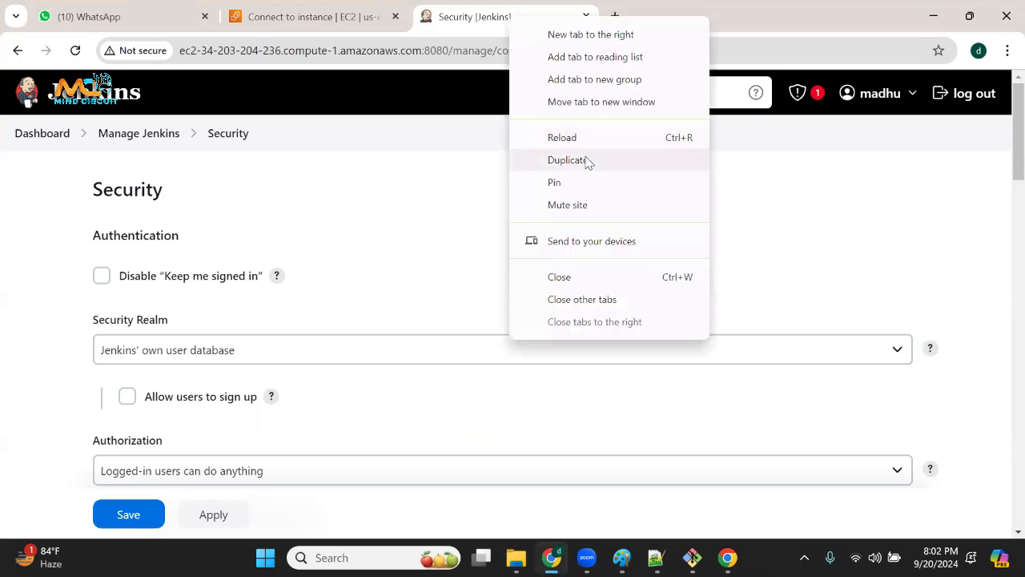
pyautogui.click(588, 160)
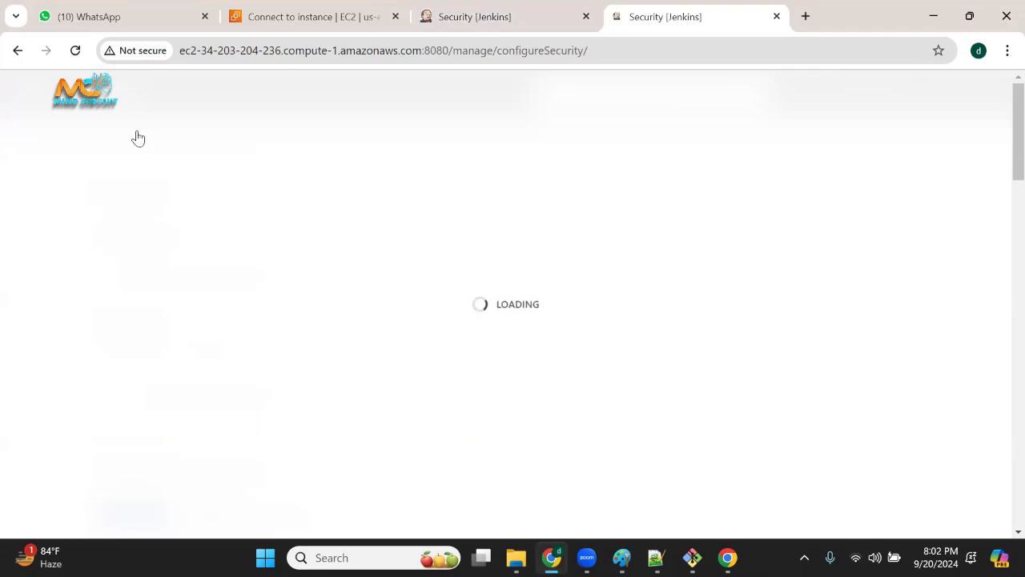
pyautogui.scroll(-3, 781, 462)
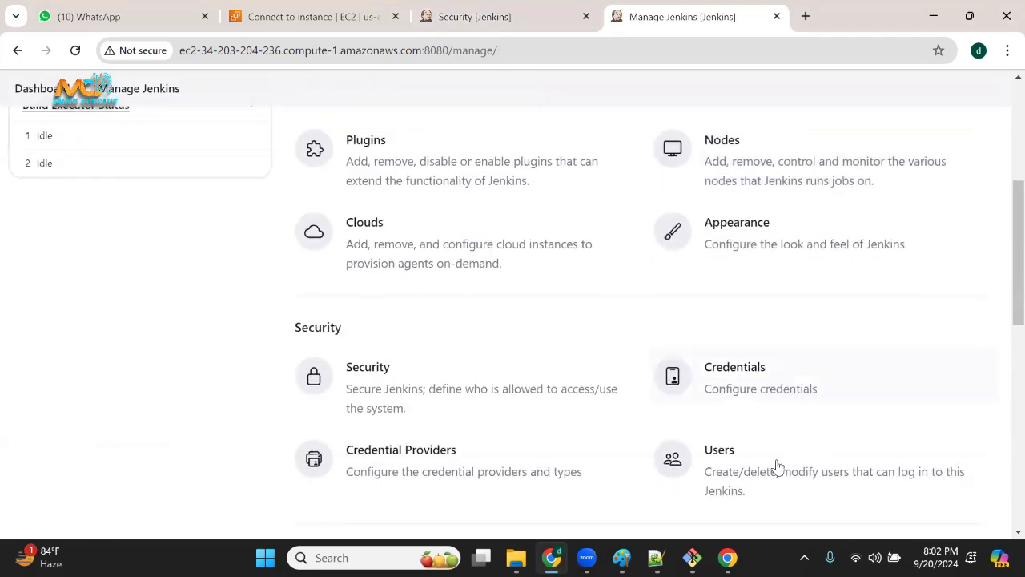
pyautogui.click(757, 469)
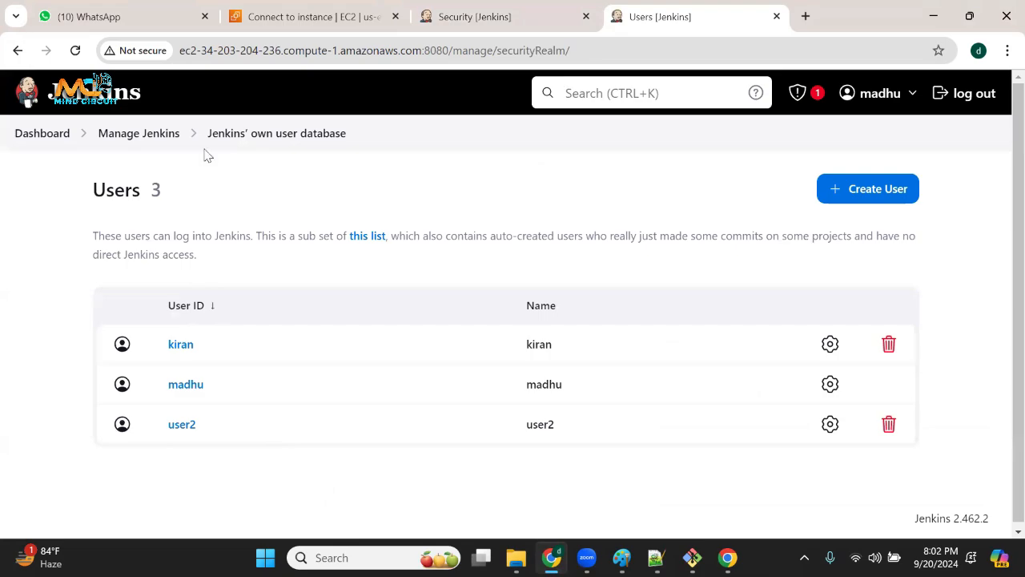
pyautogui.moveTo(323, 148)
pyautogui.mouseDown()
pyautogui.moveTo(164, 152)
pyautogui.moveTo(222, 154)
pyautogui.moveTo(146, 172)
pyautogui.moveTo(282, 153)
pyautogui.mouseUp()
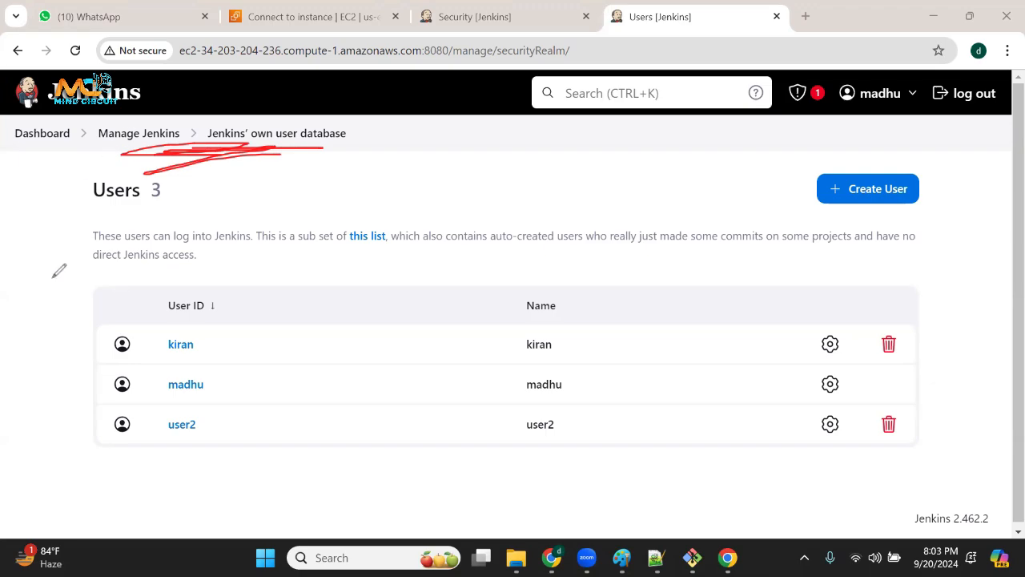
pyautogui.click(51, 374)
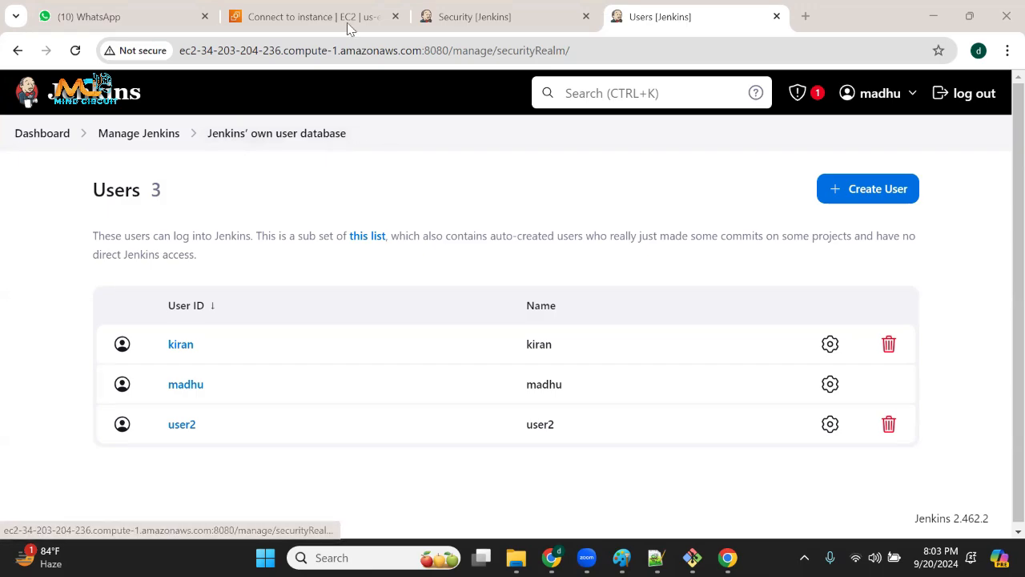
# Return to the Security configuration page and highlight the Authentication heading above the "Keep me signed in" setting.
pyautogui.click(489, 18)
pyautogui.scroll(-1, 216, 256)
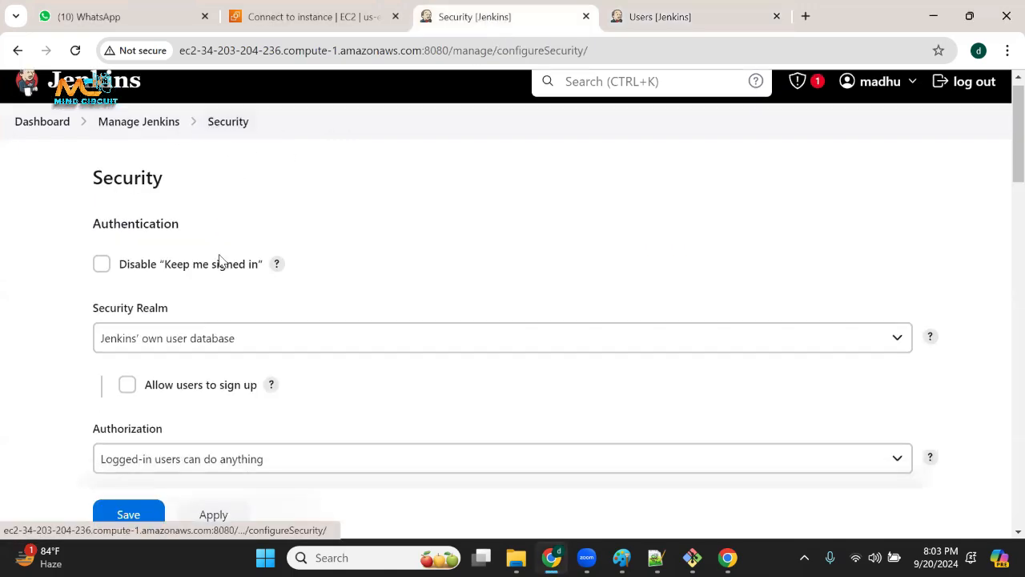
pyautogui.moveTo(94, 155); pyautogui.dragTo(195, 163)
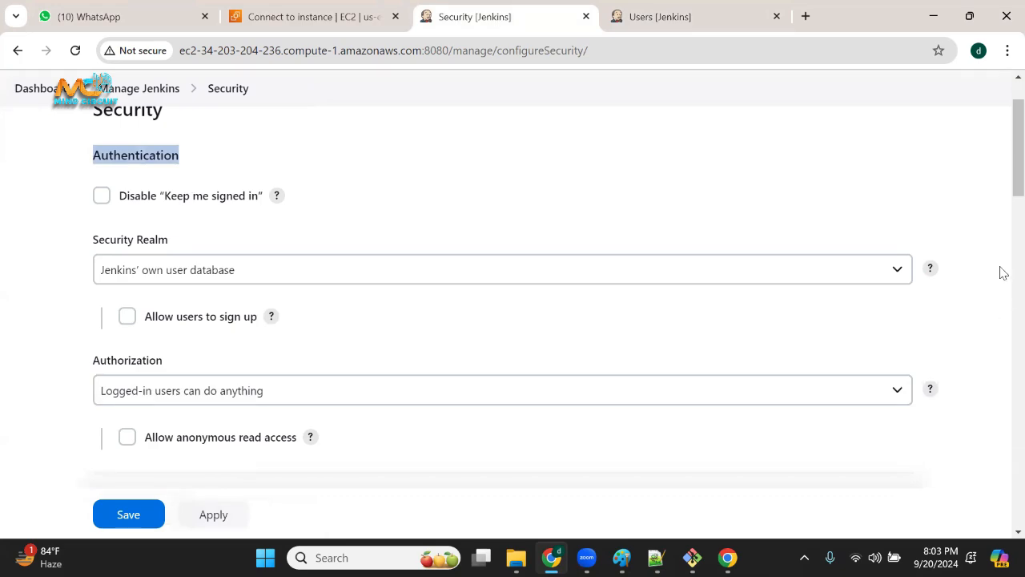
pyautogui.scroll(1, 284, 265)
pyautogui.click(226, 264)
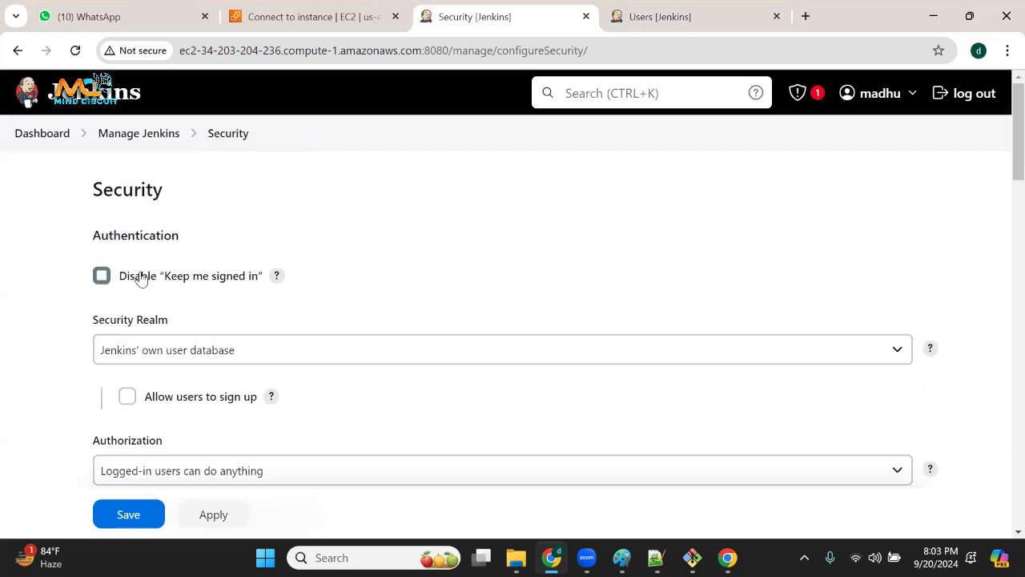
# Switch to the guest browser window, log out of Jenkins, and highlight the "Keep me signed in" option on the sign-in page.
pyautogui.click(727, 558)
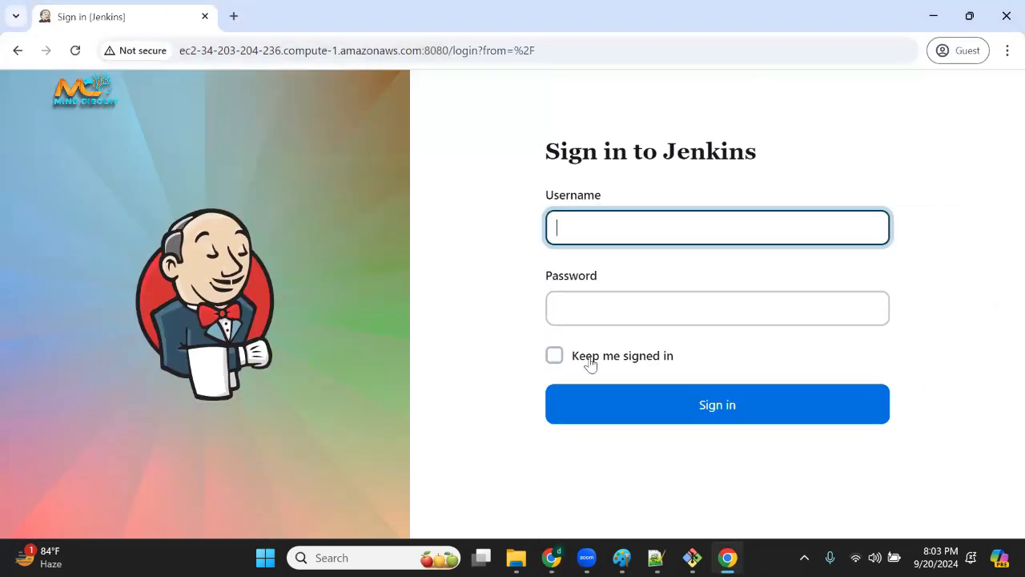
pyautogui.moveTo(591, 365); pyautogui.dragTo(678, 361)
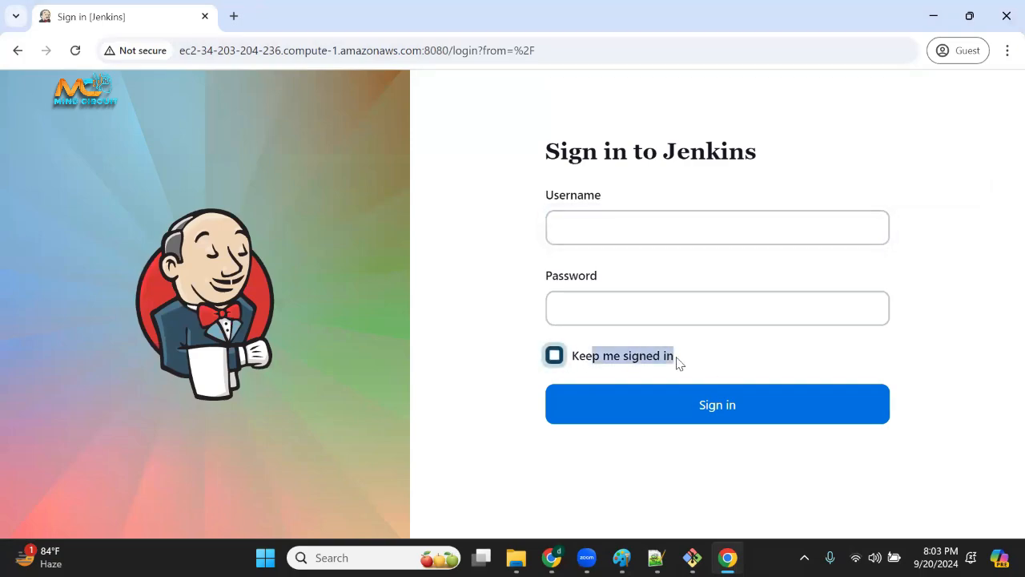
pyautogui.click(653, 239)
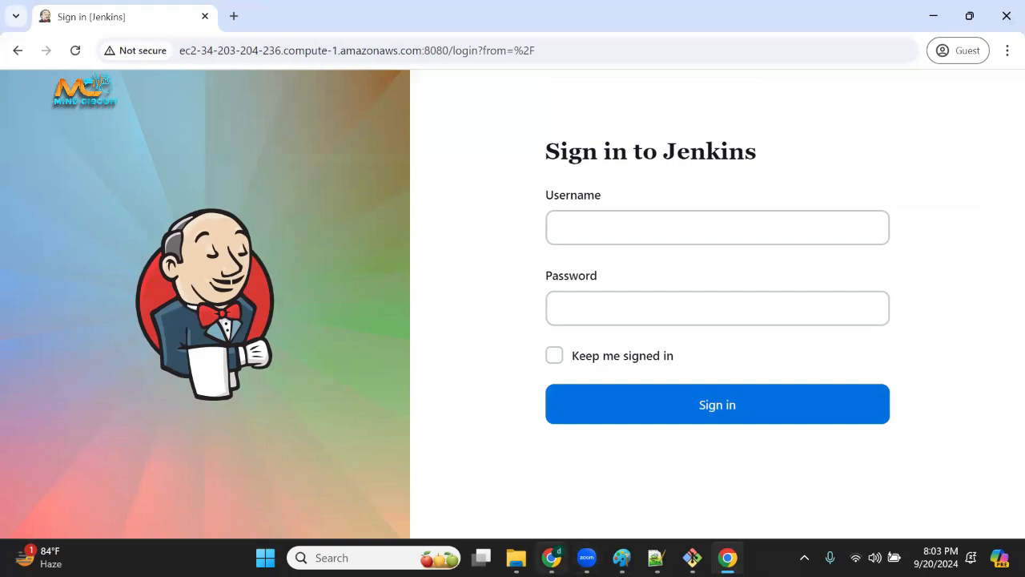
# Back in the admin browser window, enable Disable "Keep me signed in" and save the security configuration.
pyautogui.click(551, 558)
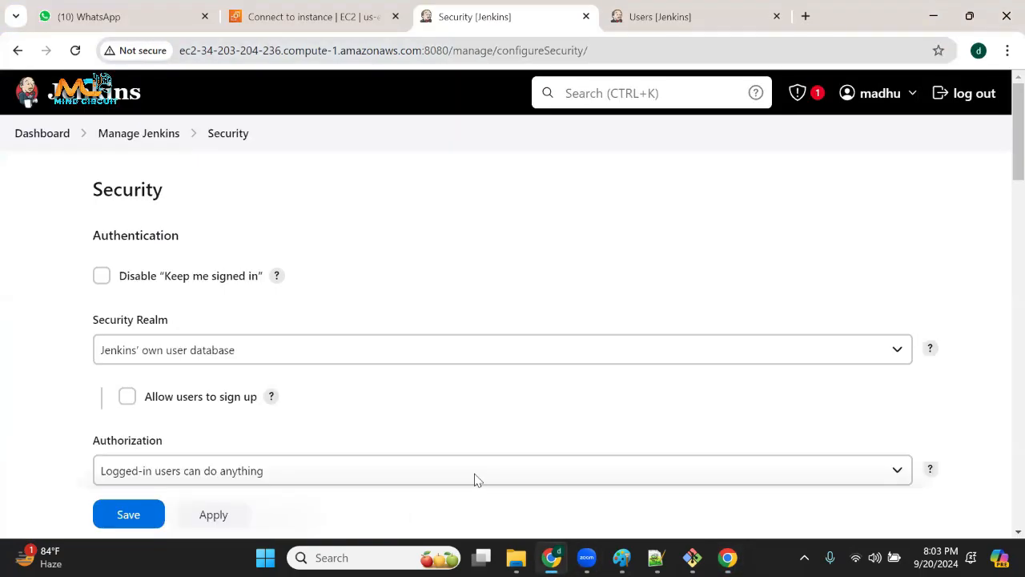
pyautogui.click(102, 277)
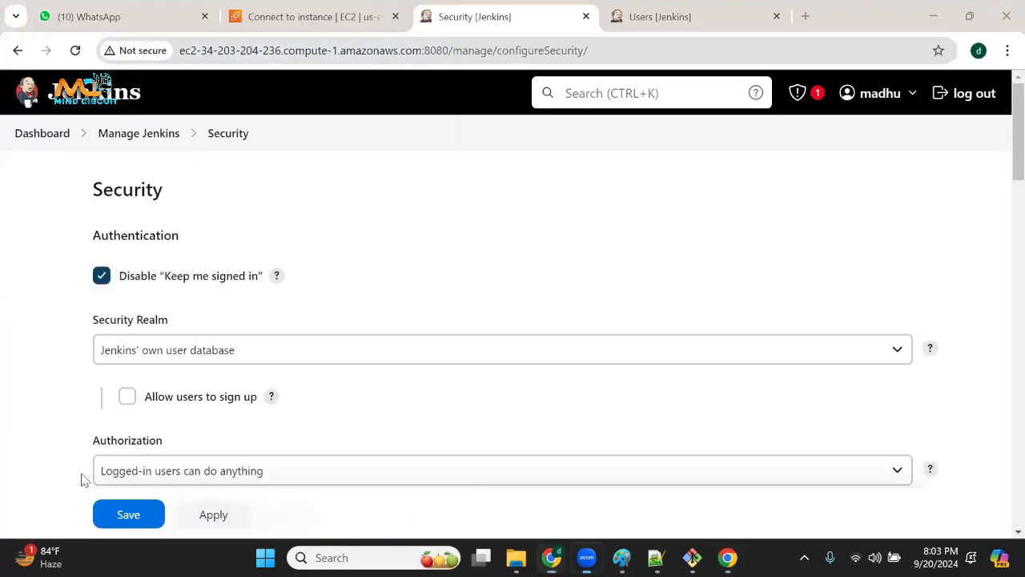
pyautogui.click(138, 521)
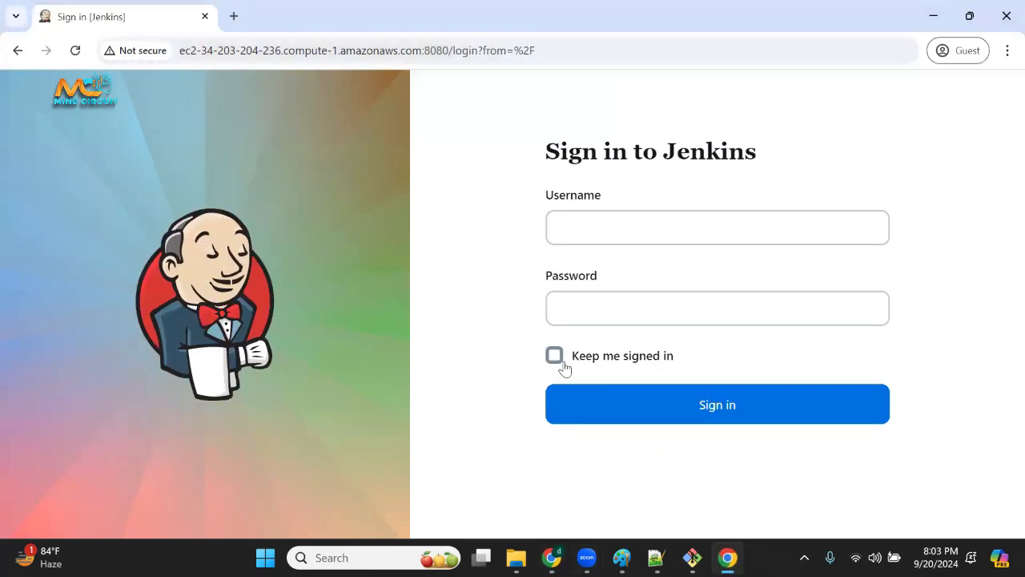
# Reload the sign-in page in the guest window and check the area below the password field for the "Keep me signed in" option.
pyautogui.click(76, 50)
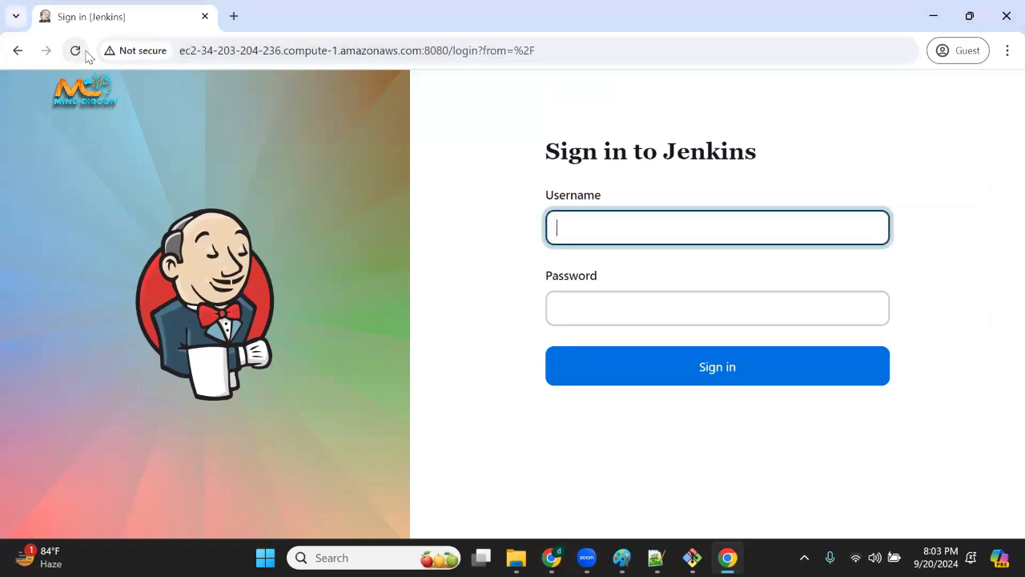
pyautogui.click(736, 324)
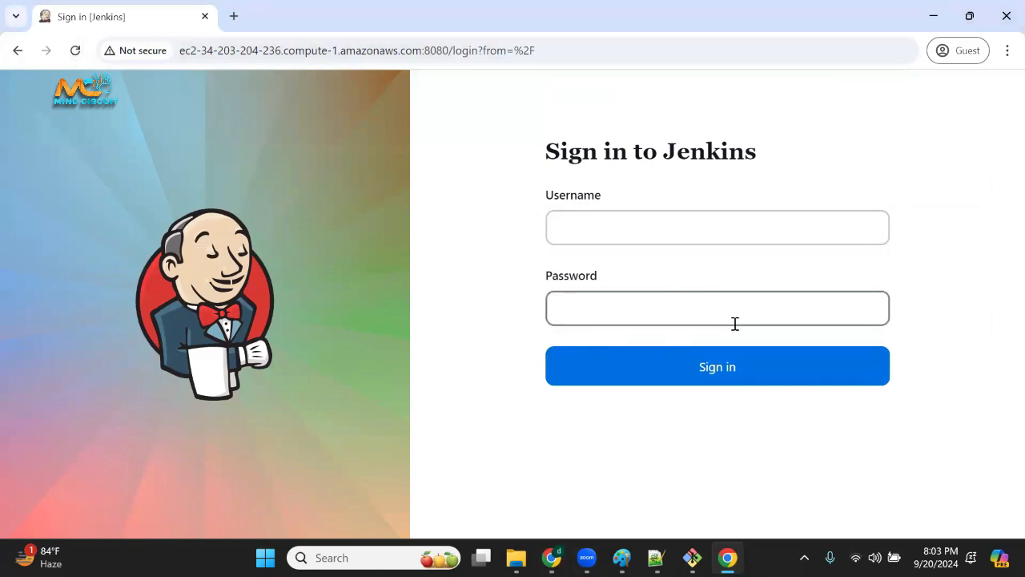
pyautogui.click(619, 294)
# Return to the admin window and reopen the Security configuration page at the Security Realm setting.
pyautogui.click(551, 557)
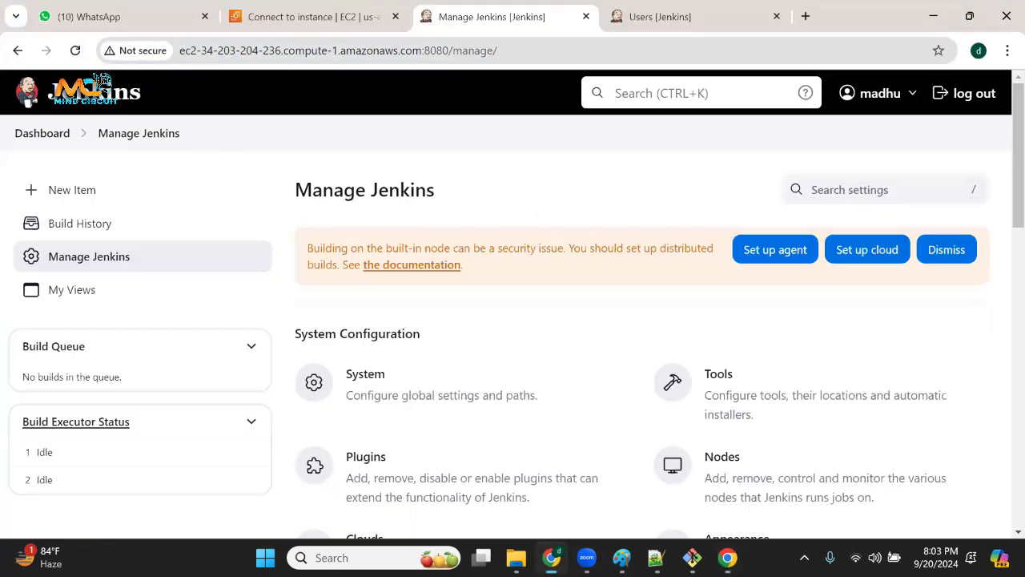
pyautogui.scroll(-5, 497, 417)
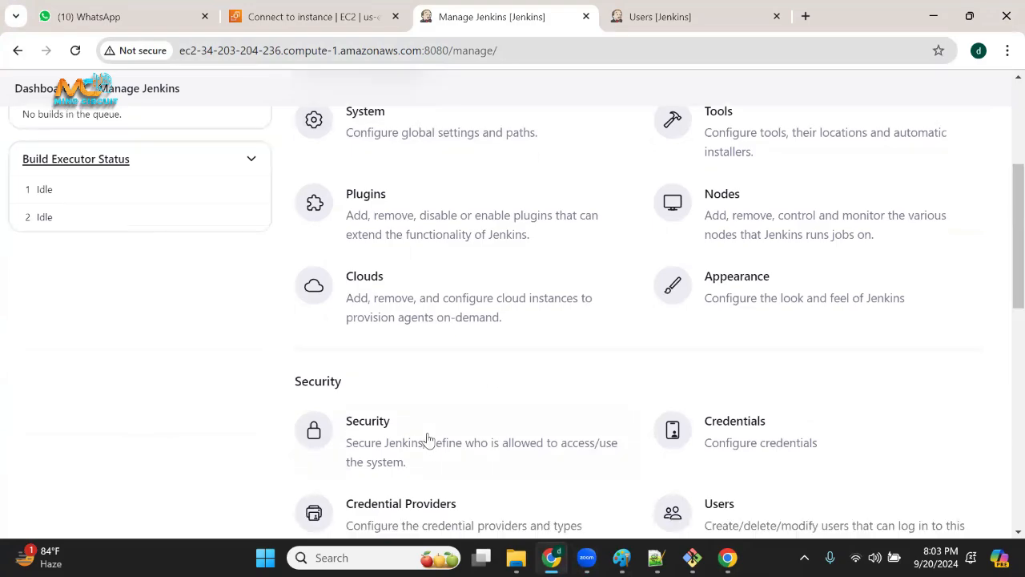
pyautogui.click(388, 287)
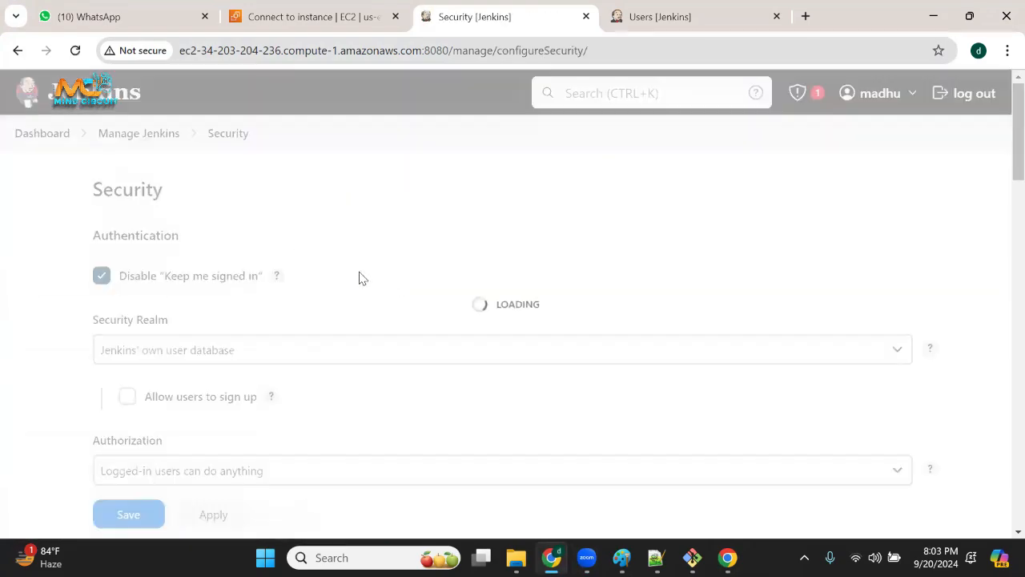
pyautogui.scroll(-2, 205, 312)
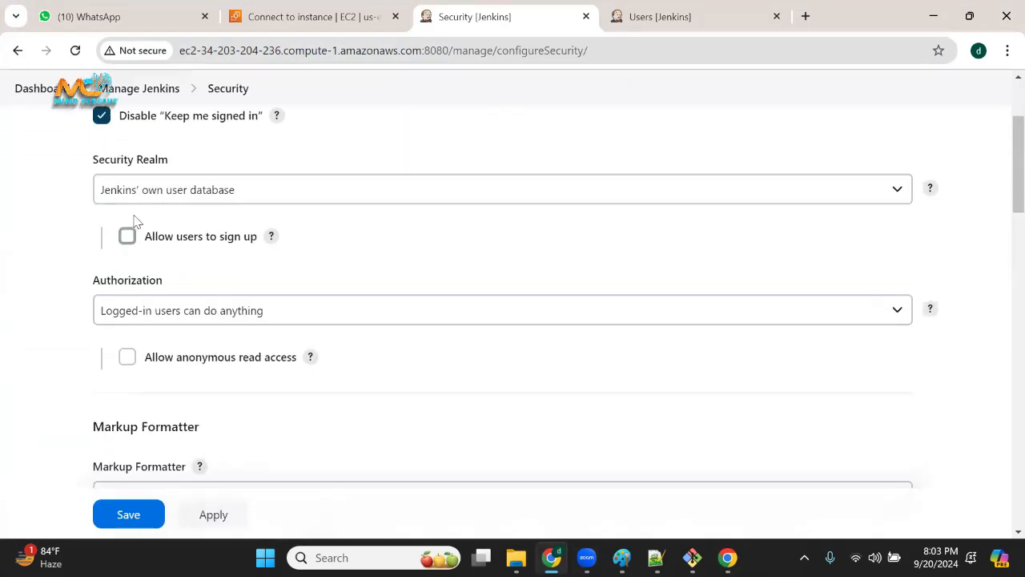
# Go through the Security Realm choices, picking Jenkins' own user database, None, and finally Delegate to servlet container.
pyautogui.click(165, 197)
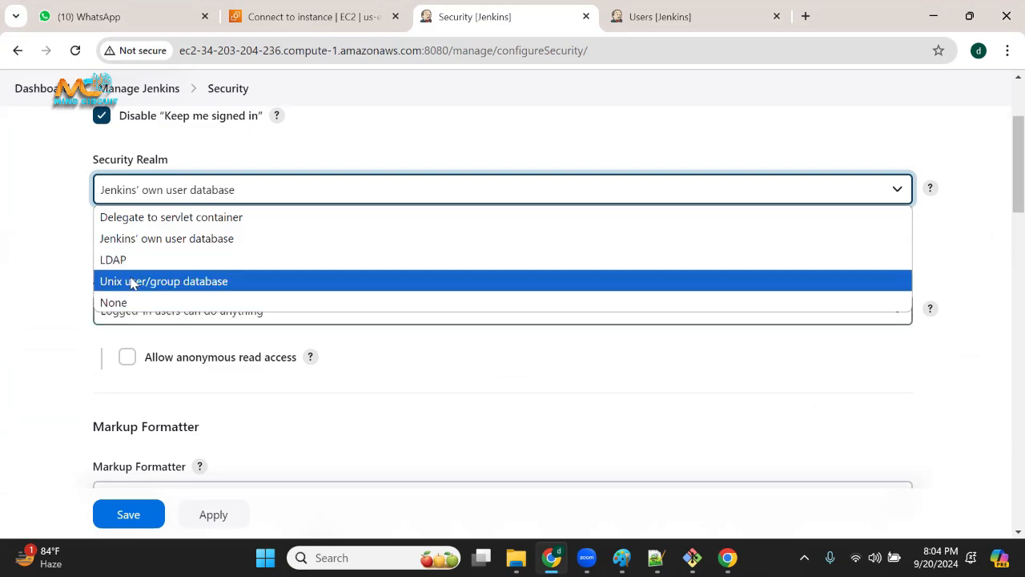
pyautogui.click(157, 242)
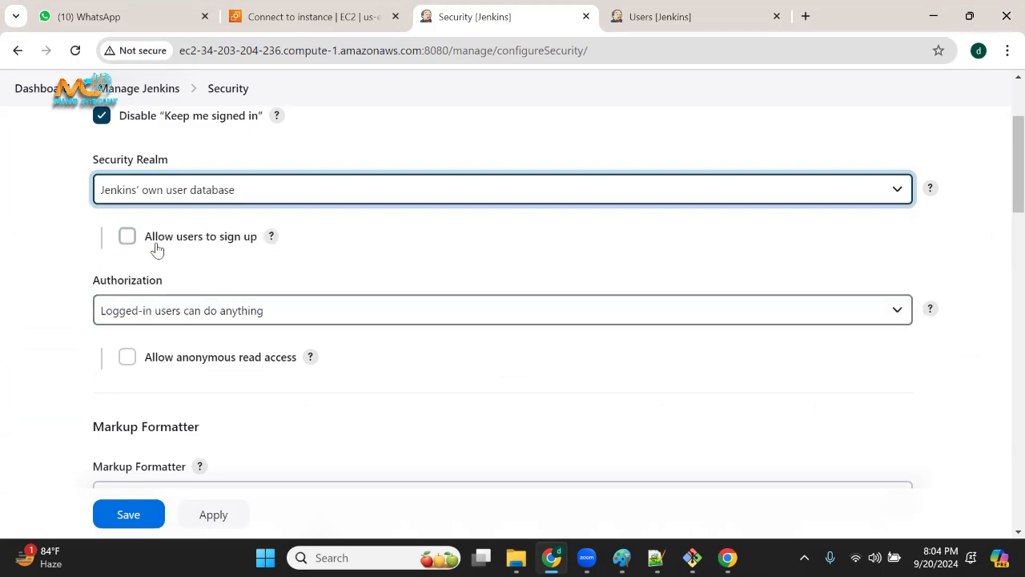
pyautogui.click(164, 200)
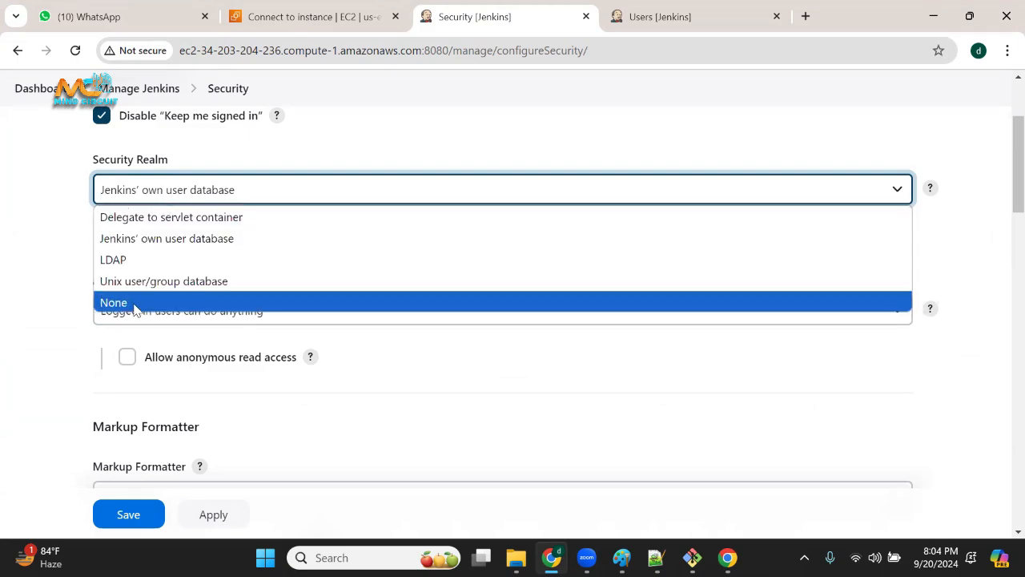
pyautogui.click(133, 303)
pyautogui.click(194, 190)
pyautogui.click(165, 216)
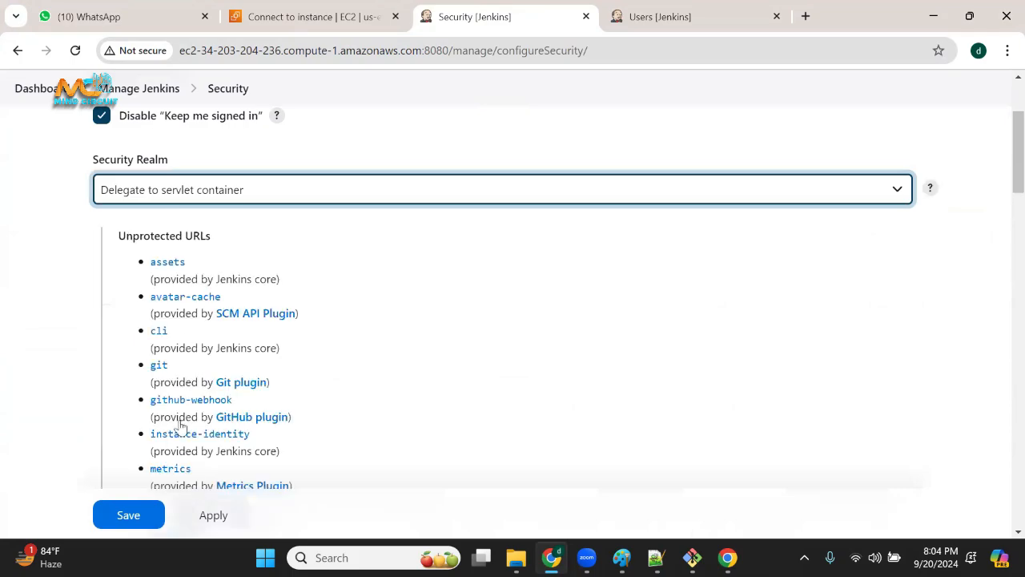
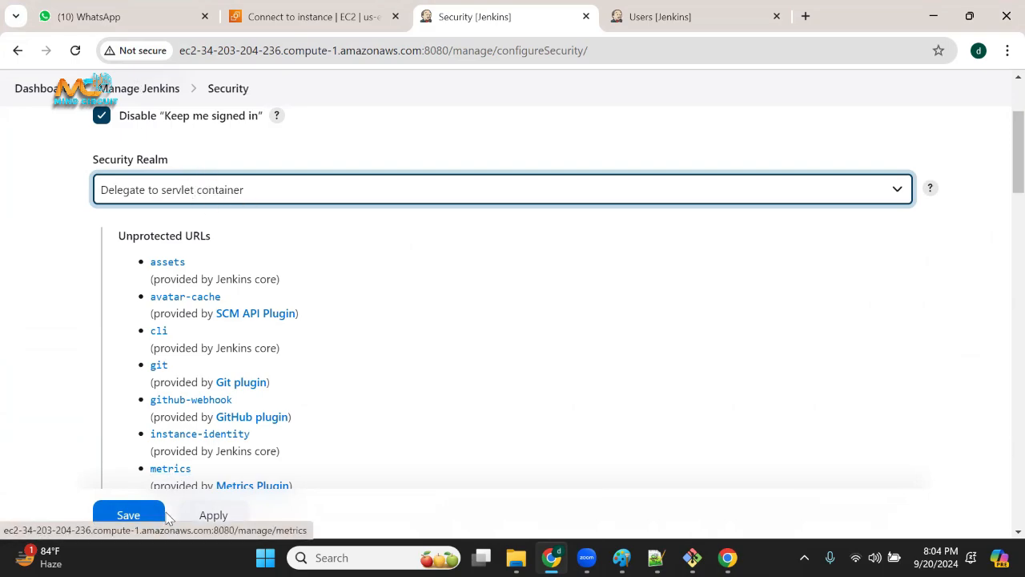
# Set the Security Realm to Jenkins' own user database, save the configuration, and reopen the Security page.
pyautogui.click(169, 192)
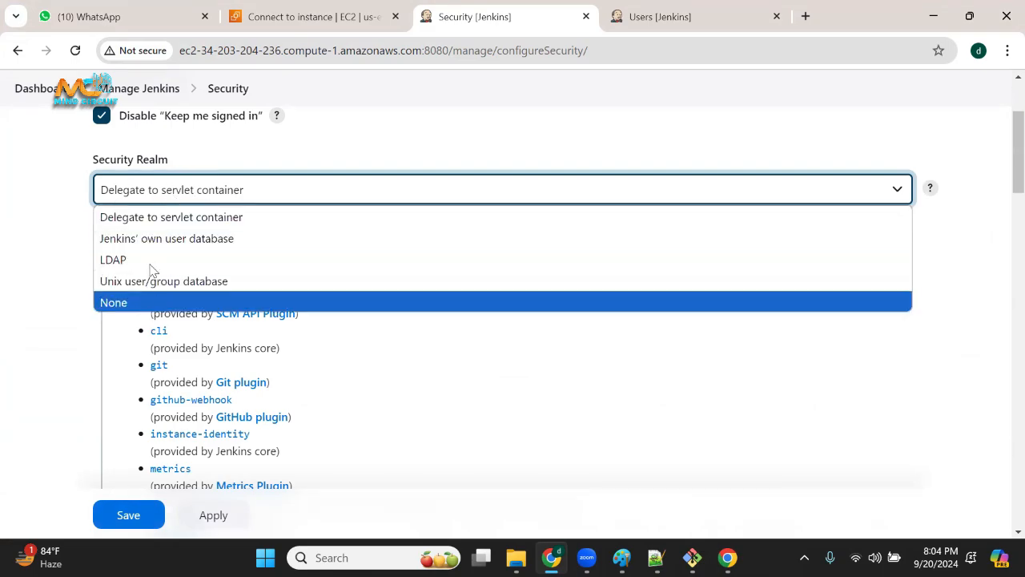
pyautogui.click(173, 241)
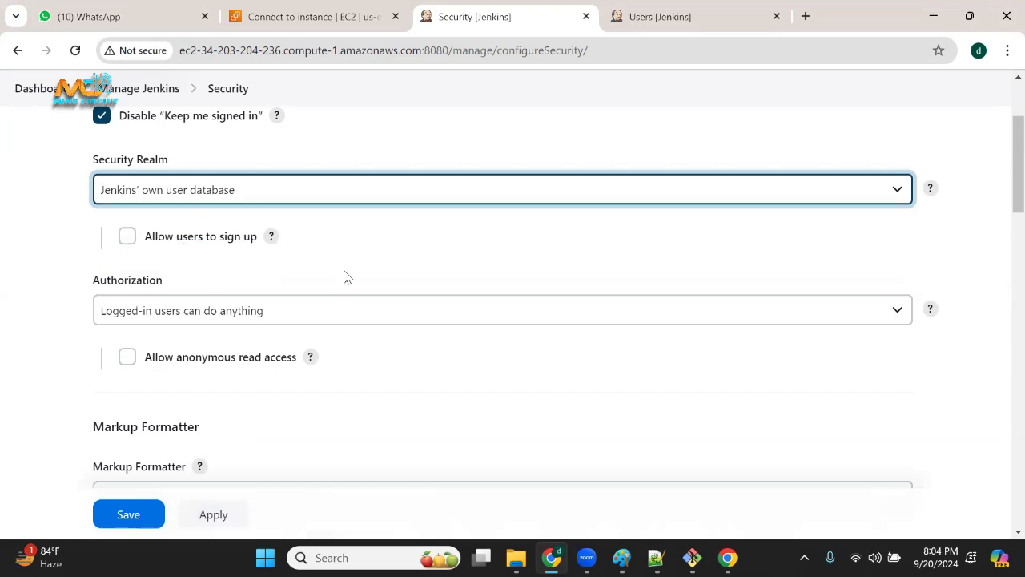
pyautogui.click(130, 515)
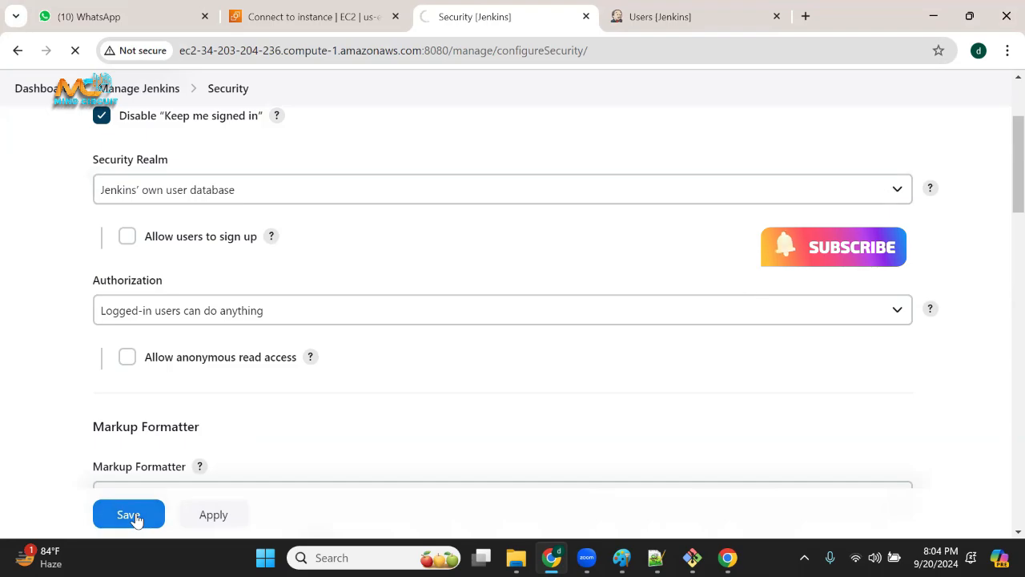
pyautogui.scroll(-4, 404, 448)
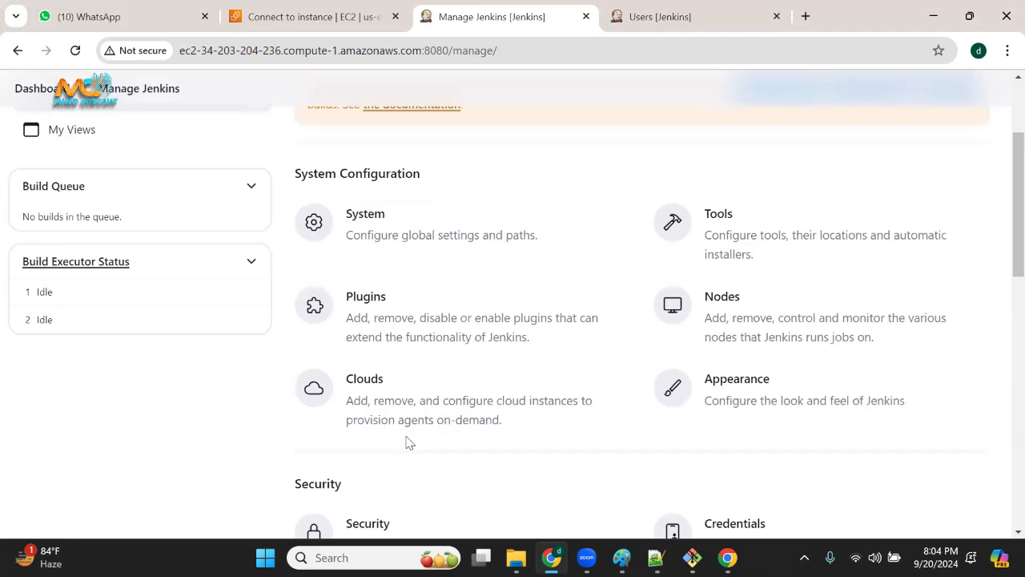
pyautogui.click(397, 372)
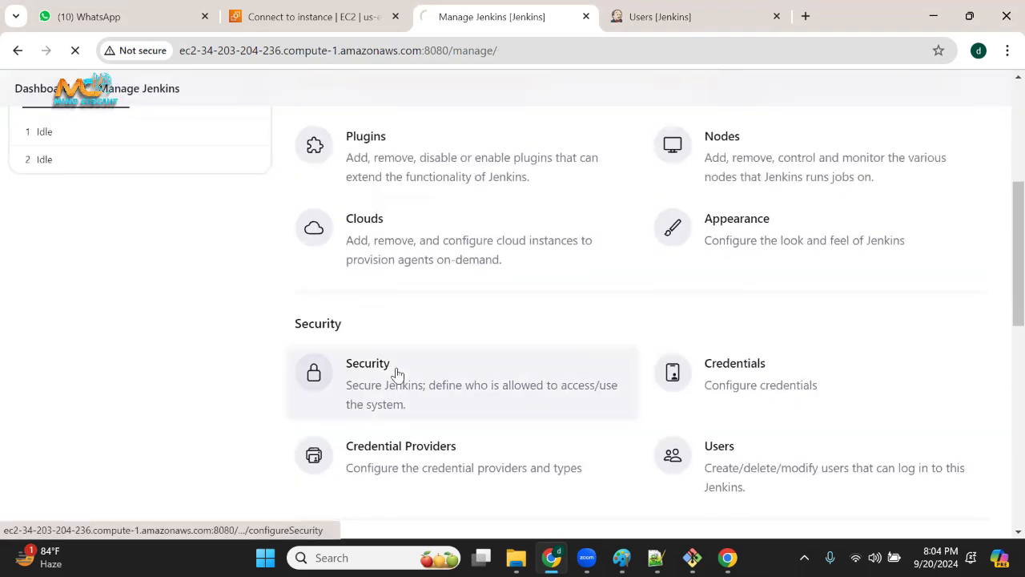
pyautogui.scroll(-2, 297, 352)
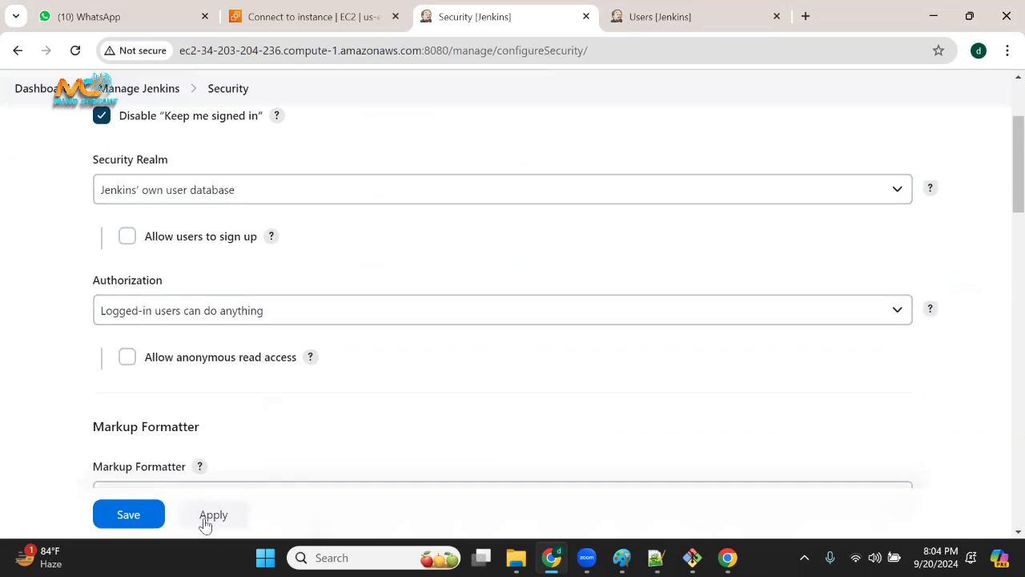
pyautogui.click(128, 240)
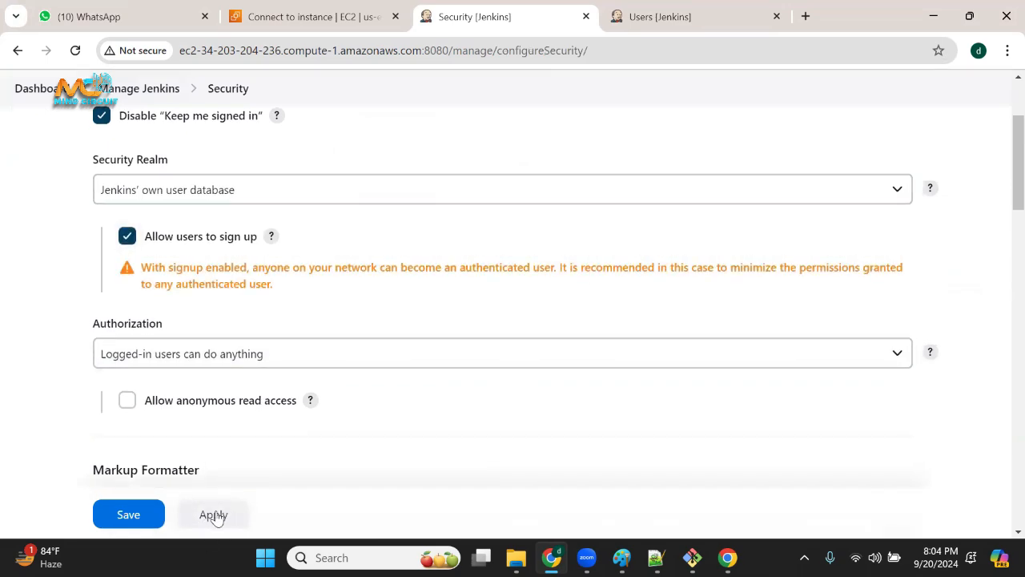
pyautogui.click(127, 236)
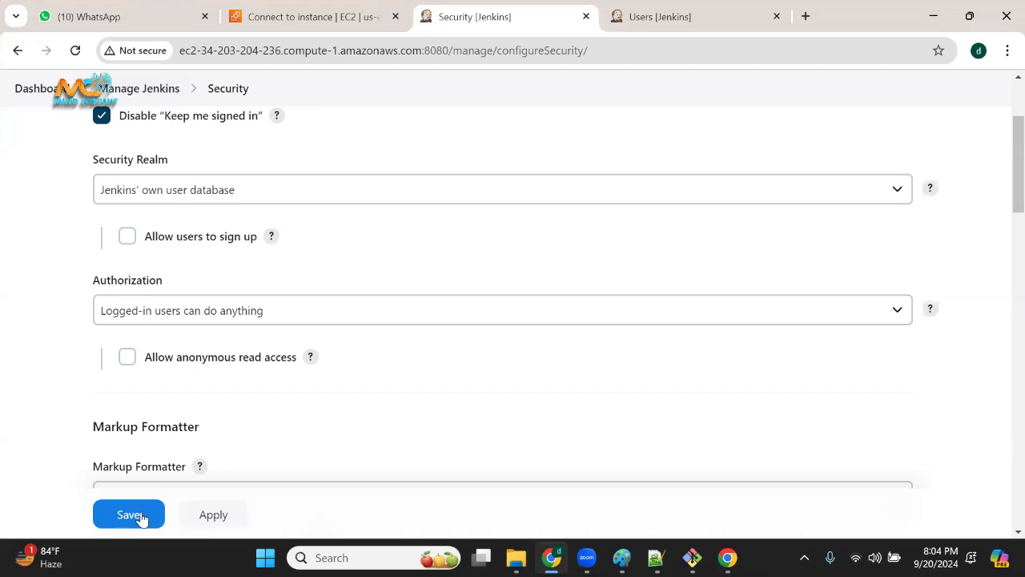
pyautogui.click(140, 520)
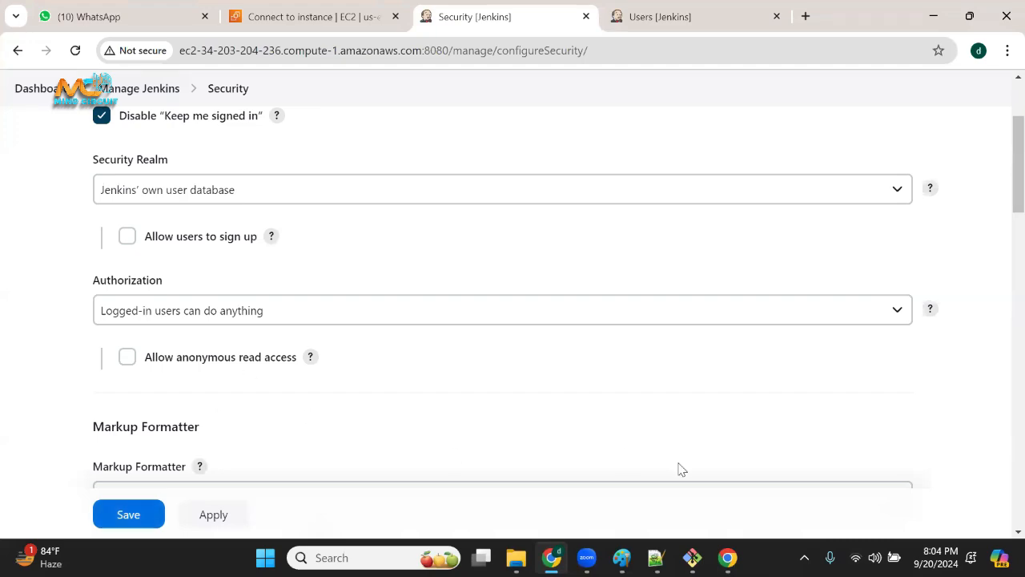
# Reload the sign-in page in the guest window and check whether it offers a registration option.
pyautogui.click(728, 557)
pyautogui.click(670, 315)
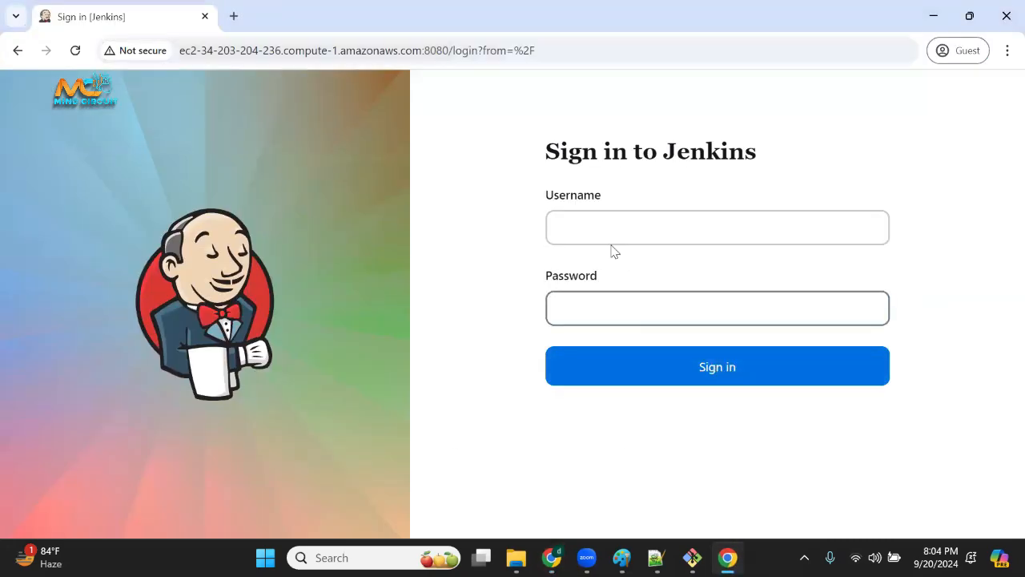
pyautogui.click(613, 238)
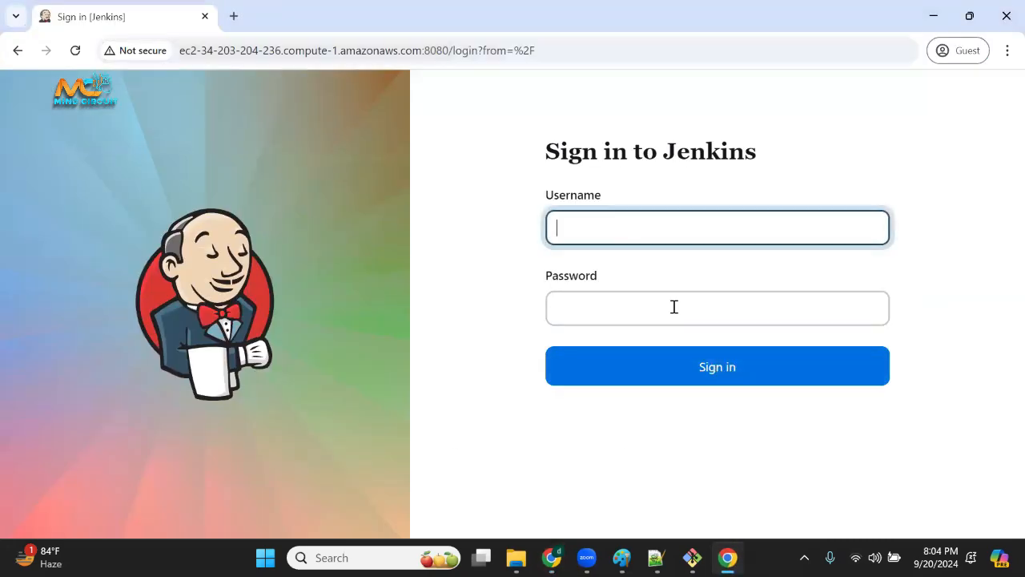
pyautogui.click(78, 54)
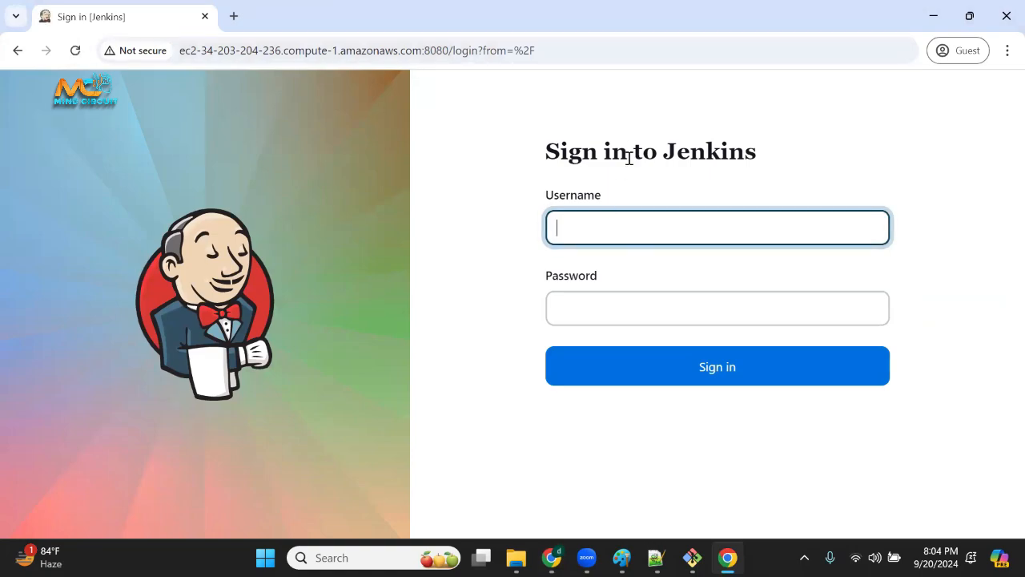
pyautogui.click(628, 307)
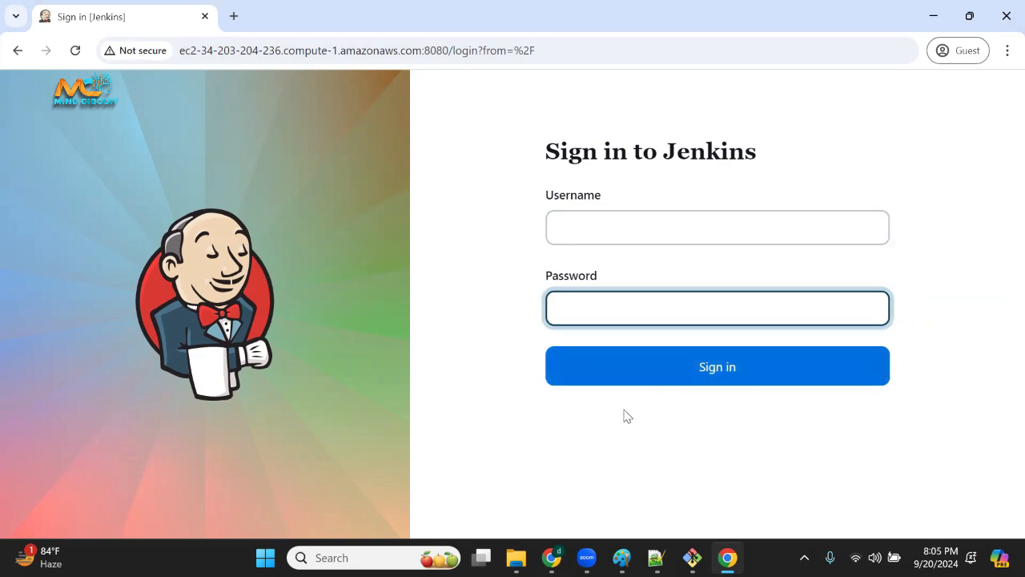
# Back in the admin window, enable Allow users to sign up under Security Realm and save the security configuration.
pyautogui.click(552, 558)
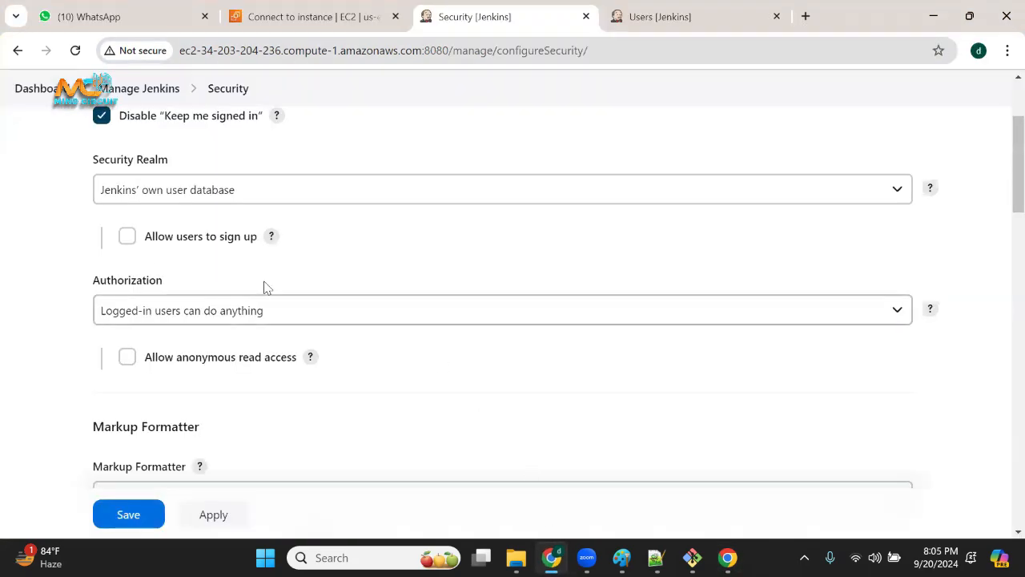
pyautogui.moveTo(194, 240); pyautogui.dragTo(258, 238)
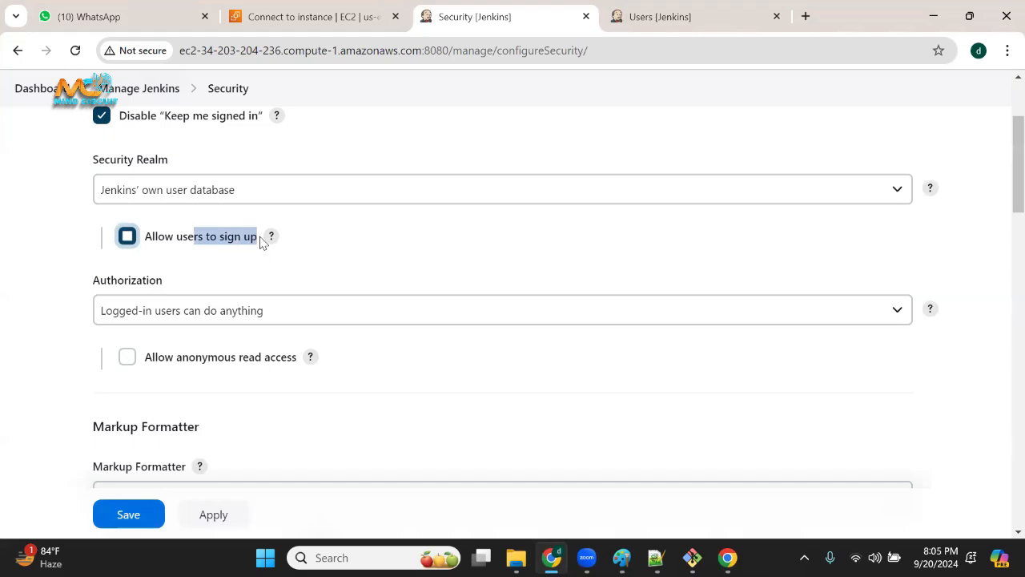
pyautogui.click(137, 237)
pyautogui.scroll(1, 143, 156)
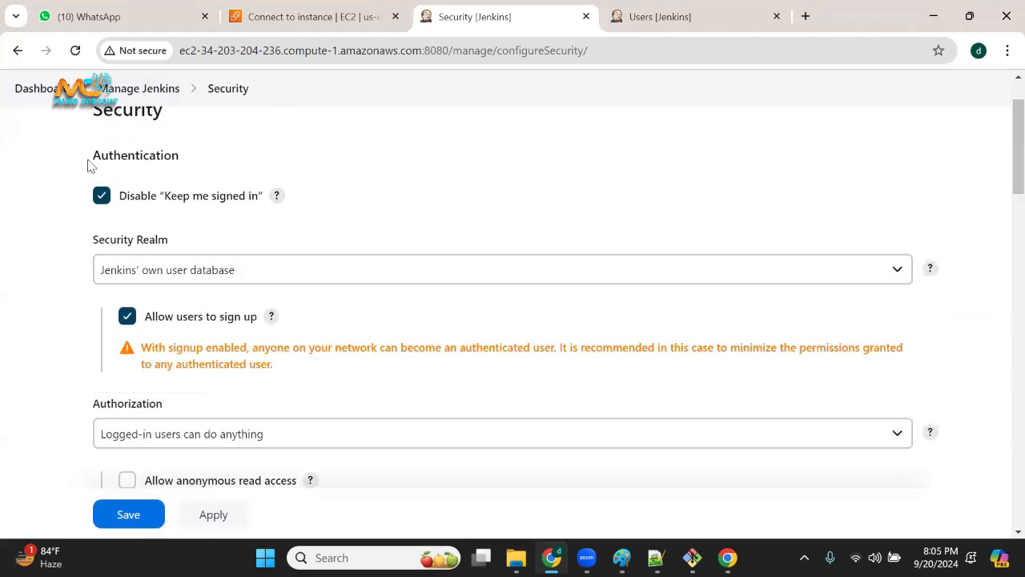
pyautogui.moveTo(88, 164); pyautogui.dragTo(195, 165)
pyautogui.scroll(-1, 241, 273)
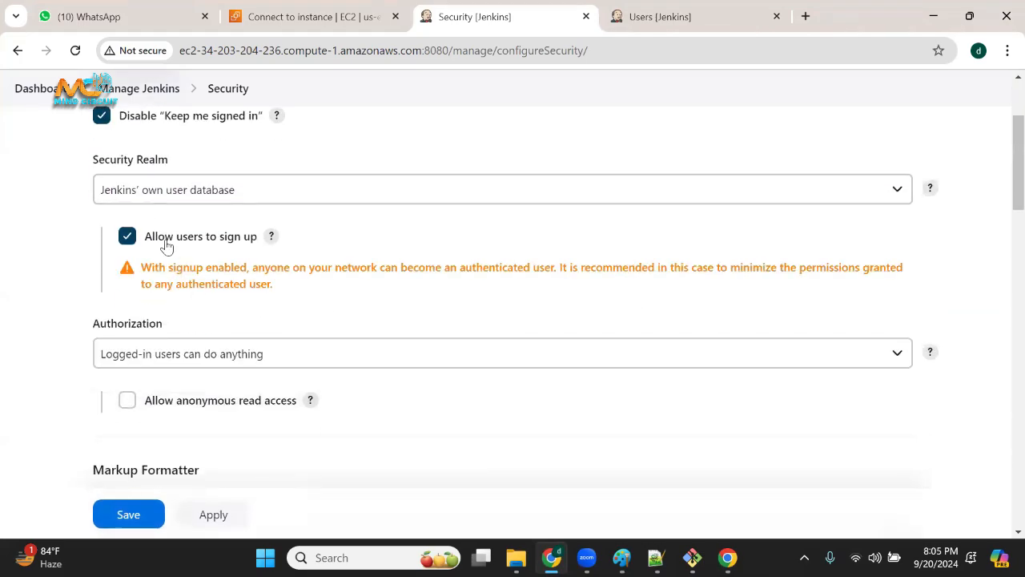
pyautogui.moveTo(166, 244); pyautogui.dragTo(229, 241)
pyautogui.click(126, 236)
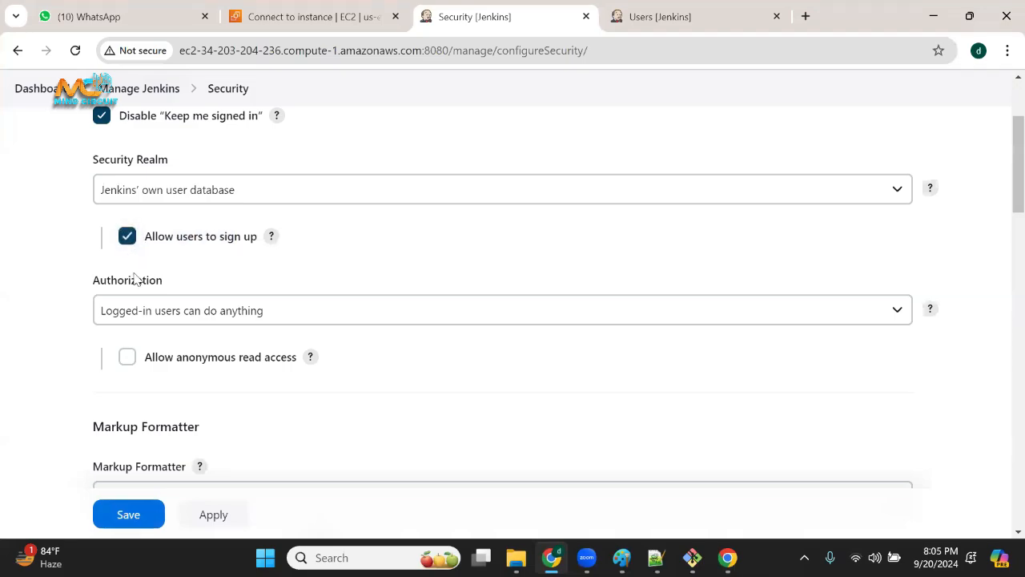
pyautogui.click(144, 518)
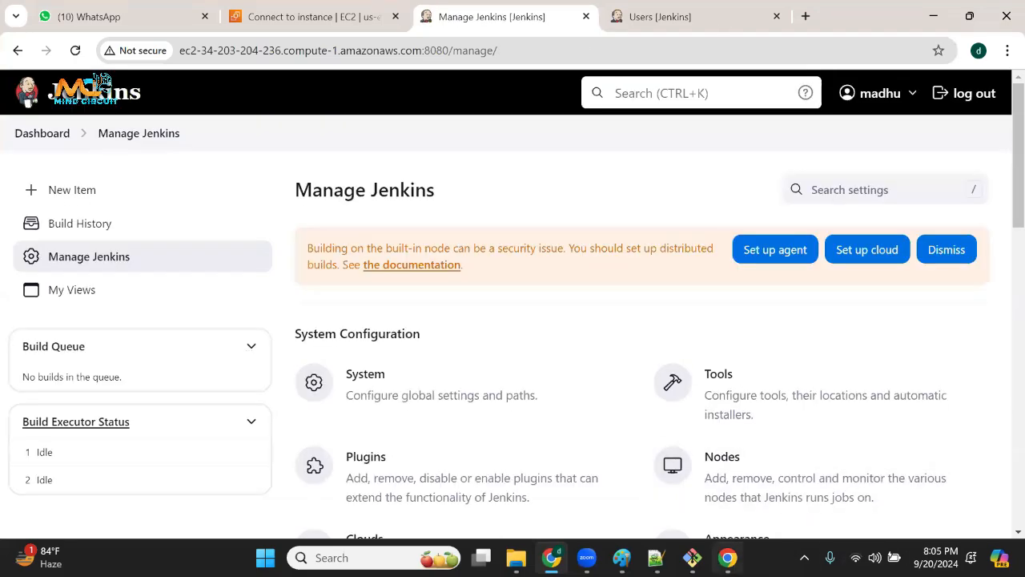
# Reload the guest window's sign-in page, open the registration form, and fill in a username to show the sign-up fields.
pyautogui.click(727, 557)
pyautogui.click(76, 52)
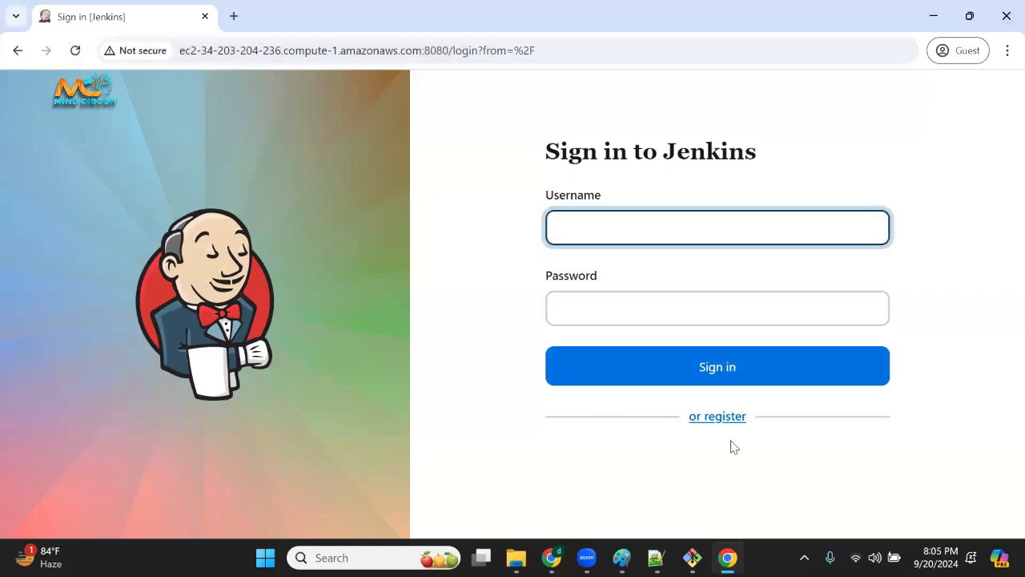
pyautogui.click(725, 417)
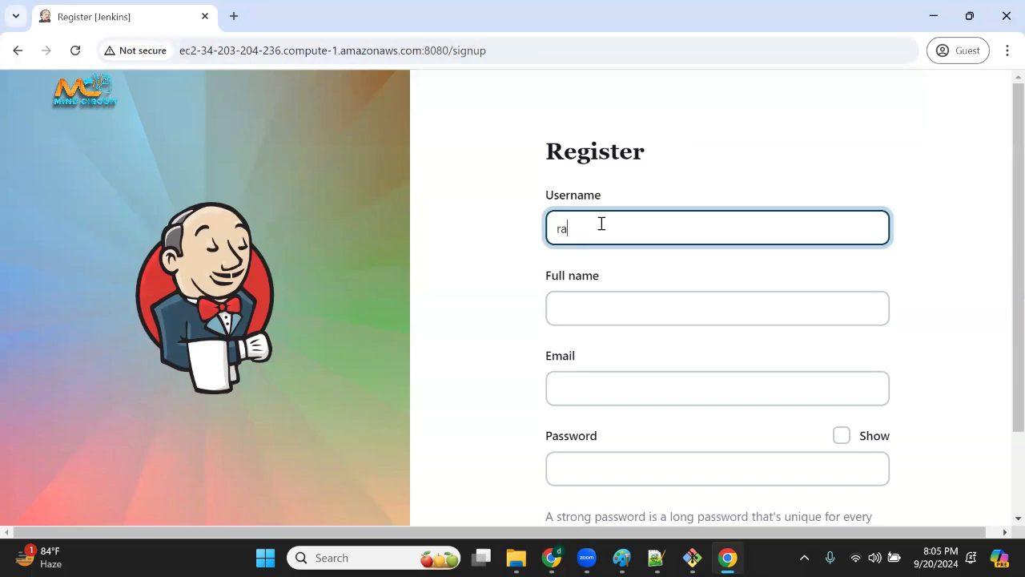
pyautogui.click(591, 301)
pyautogui.scroll(-1, 601, 376)
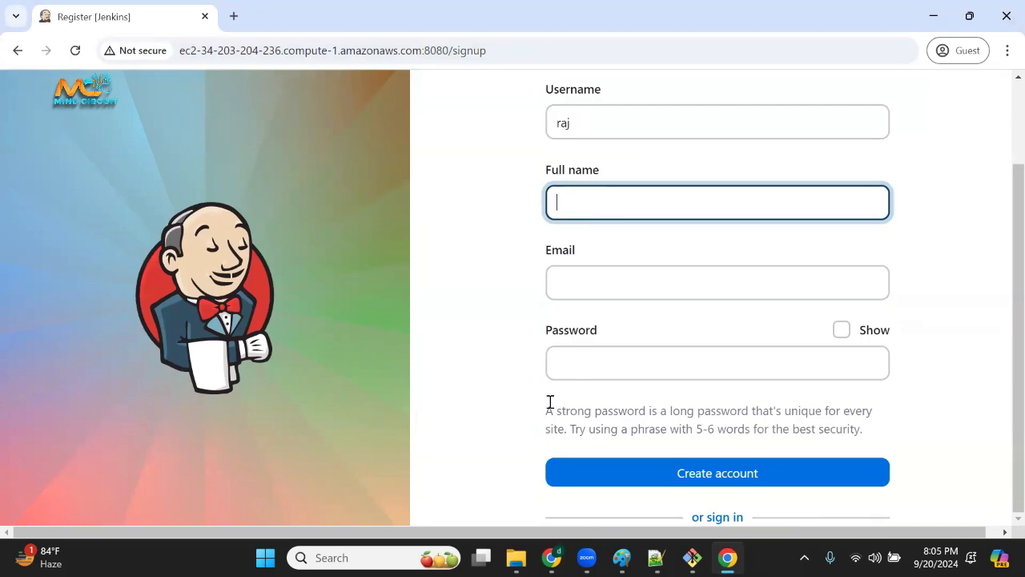
# Return to the admin window, reopen the Security configuration page, and disable Allow users to sign up.
pyautogui.click(551, 557)
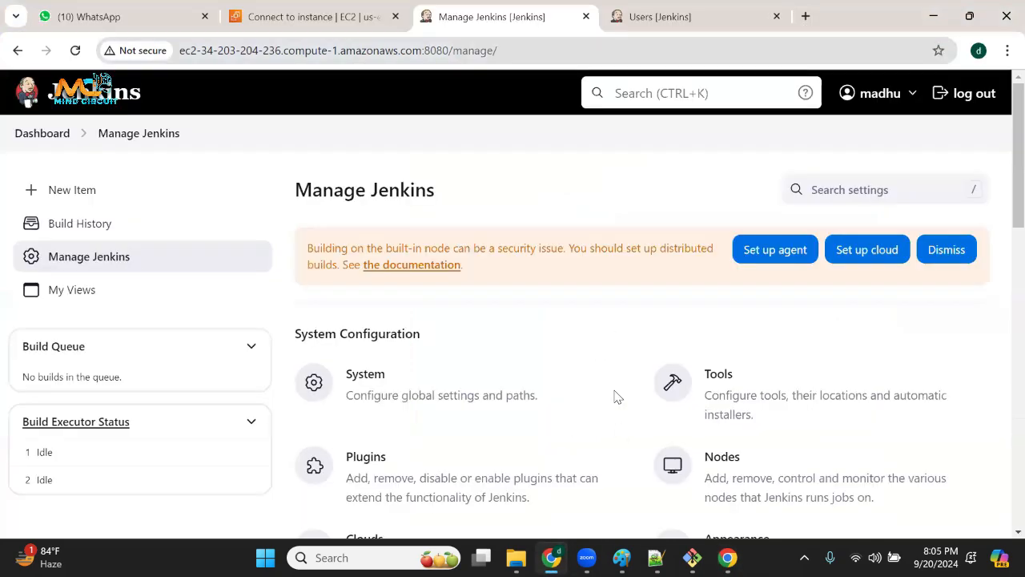
pyautogui.scroll(-5, 405, 436)
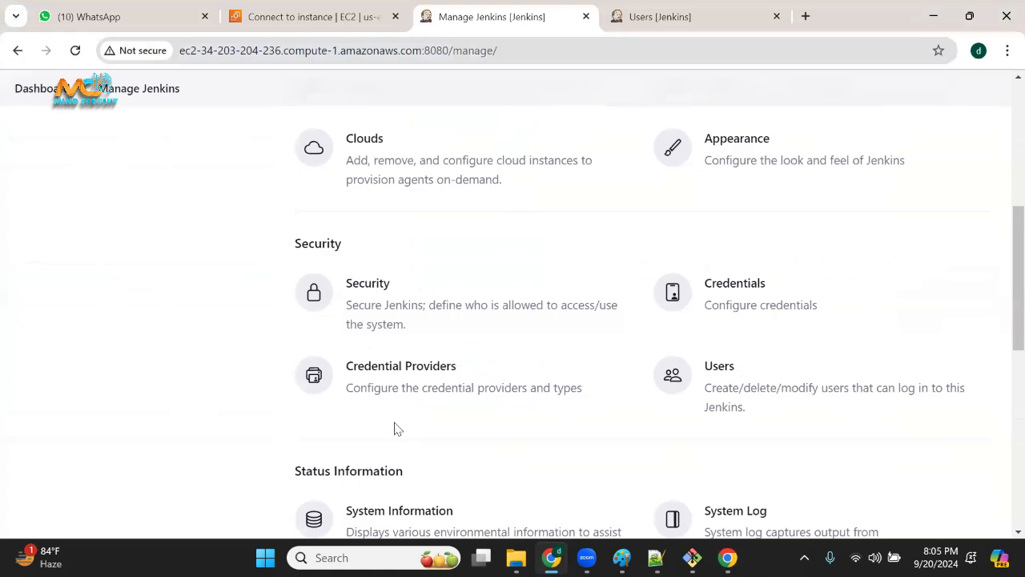
pyautogui.click(366, 314)
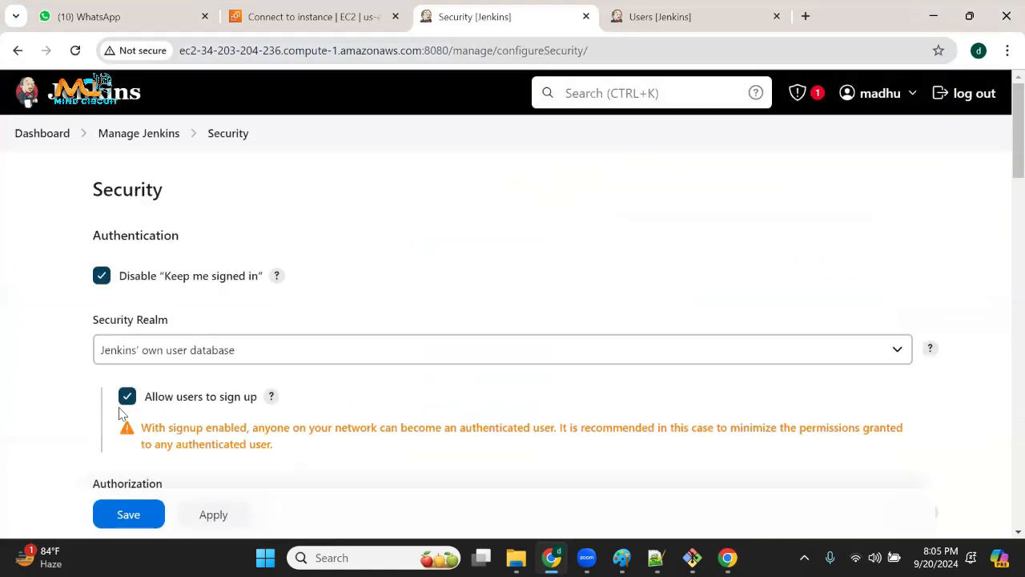
pyautogui.scroll(-1, 232, 401)
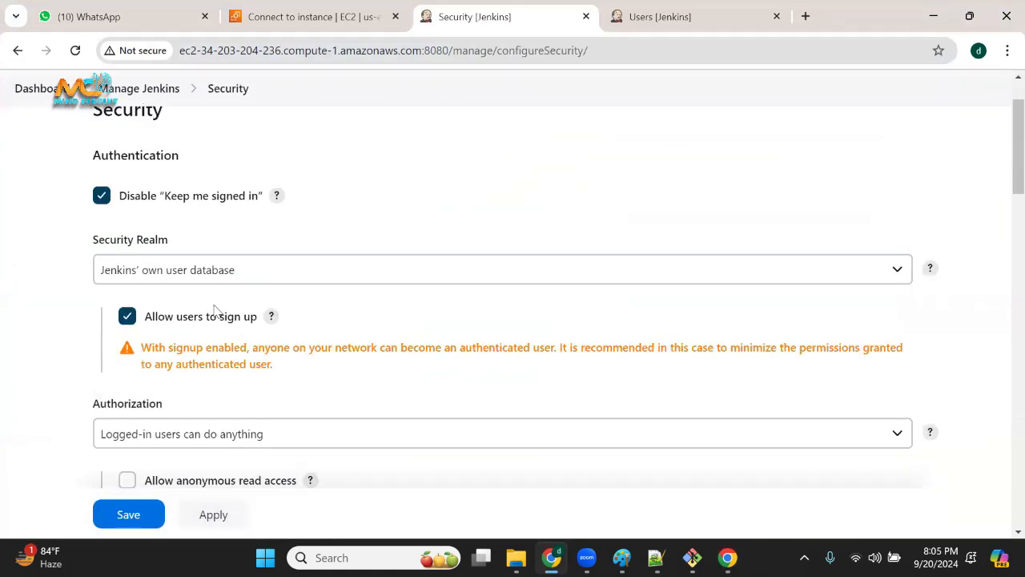
pyautogui.click(127, 315)
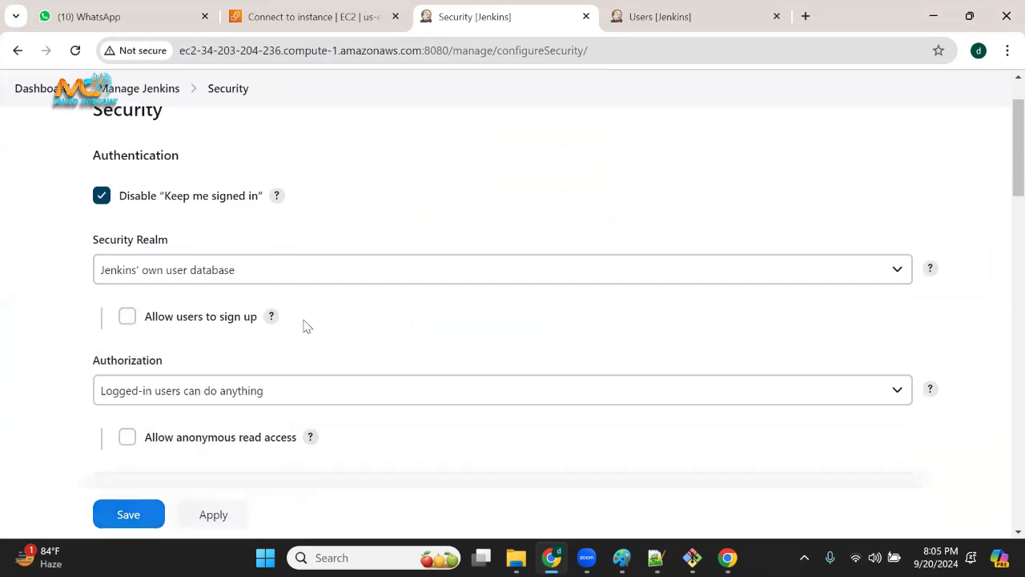
# Examine the Authorization section of the Security page and highlight its heading.
pyautogui.click(285, 41)
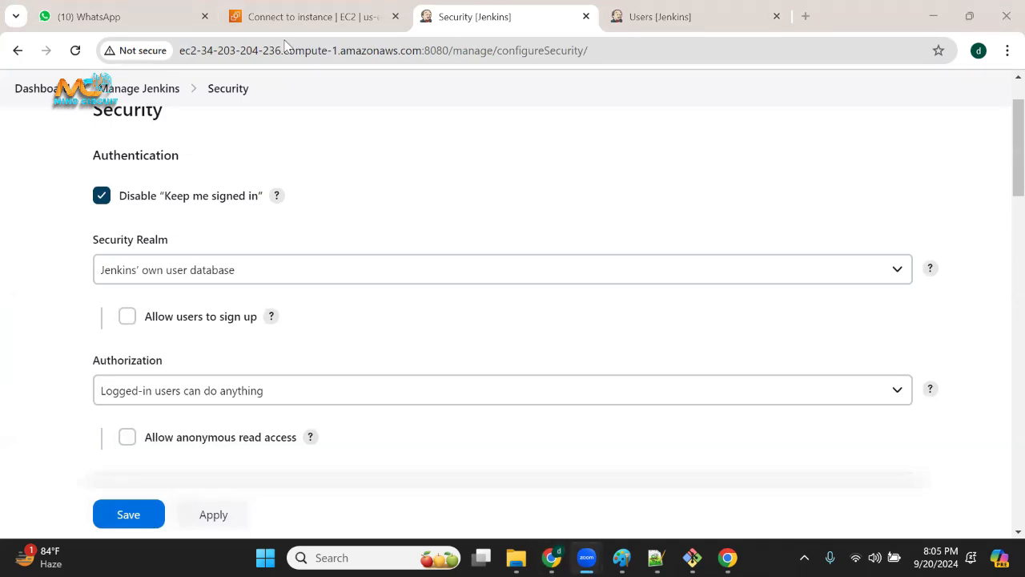
pyautogui.scroll(-2, 347, 338)
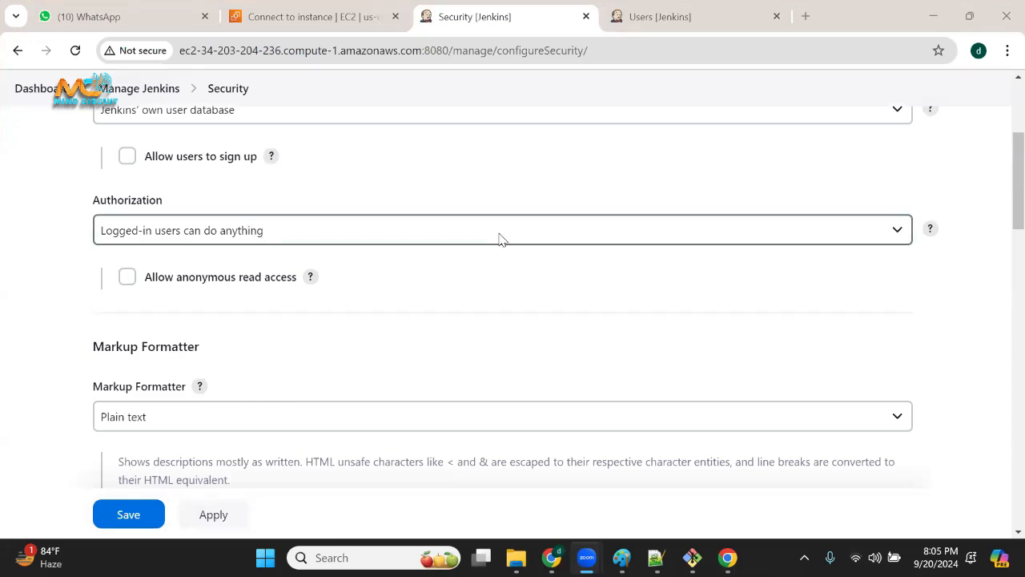
pyautogui.moveTo(692, 557)
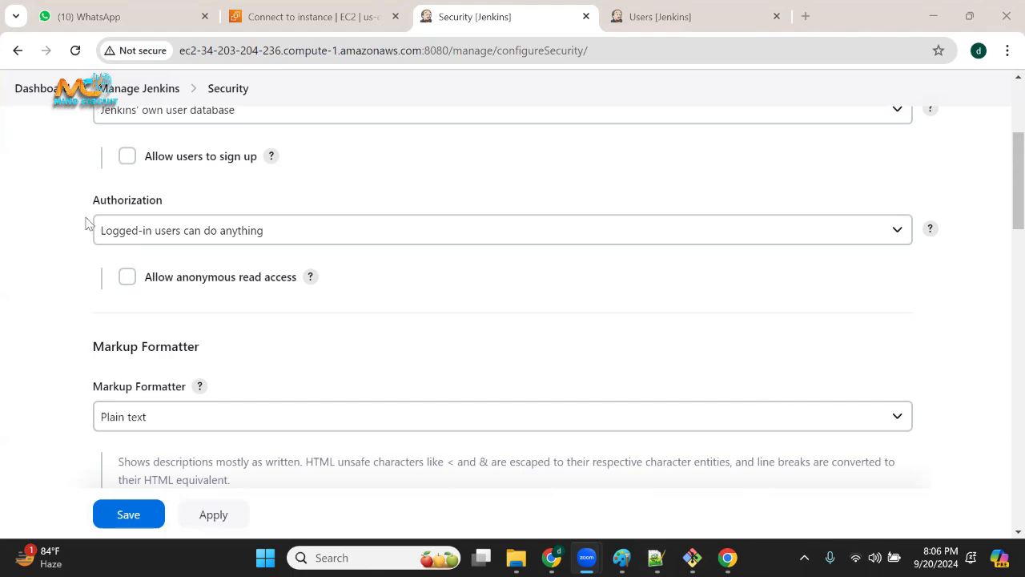
pyautogui.moveTo(109, 199); pyautogui.dragTo(181, 206)
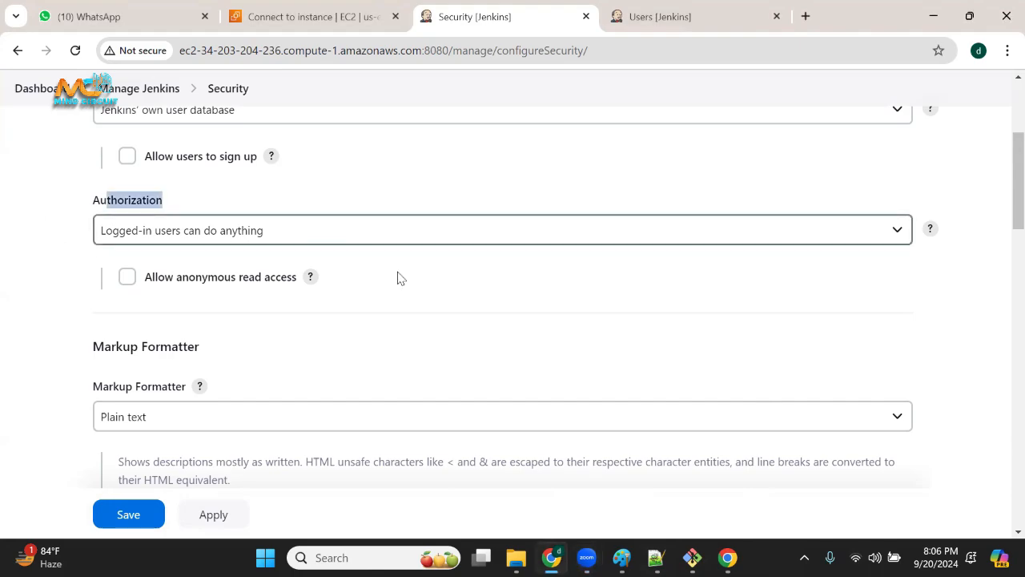
# Switch to the authentication vs authorization drawing in Paint and add red text listing matrxix, project based auth and role on separate lines.
pyautogui.moveTo(621, 558)
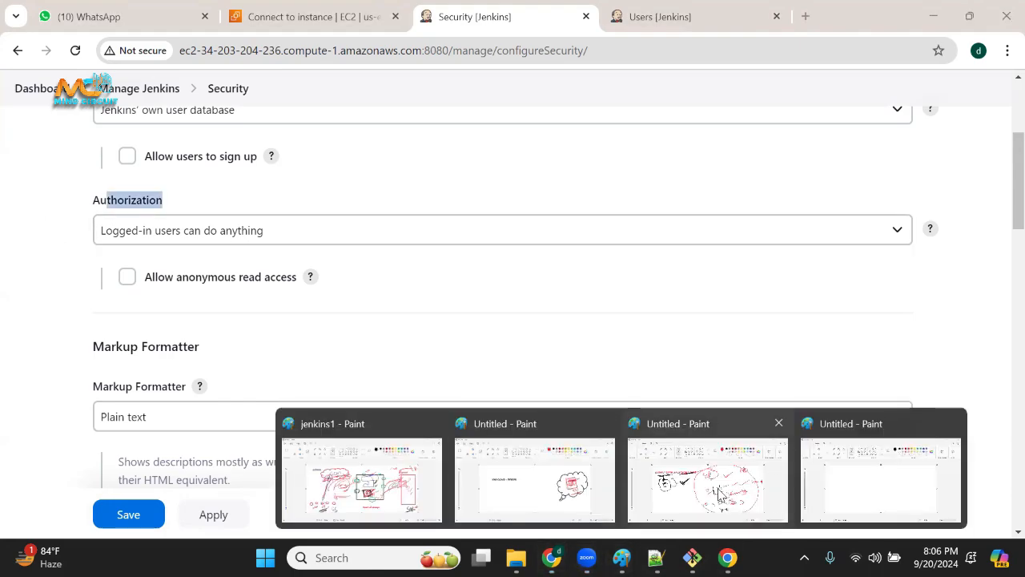
pyautogui.click(692, 519)
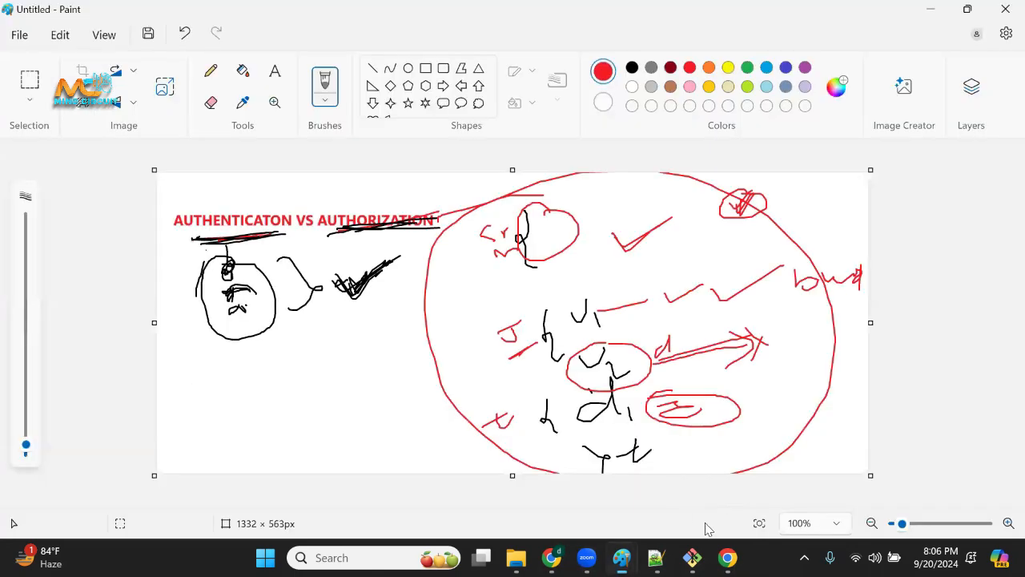
pyautogui.click(274, 70)
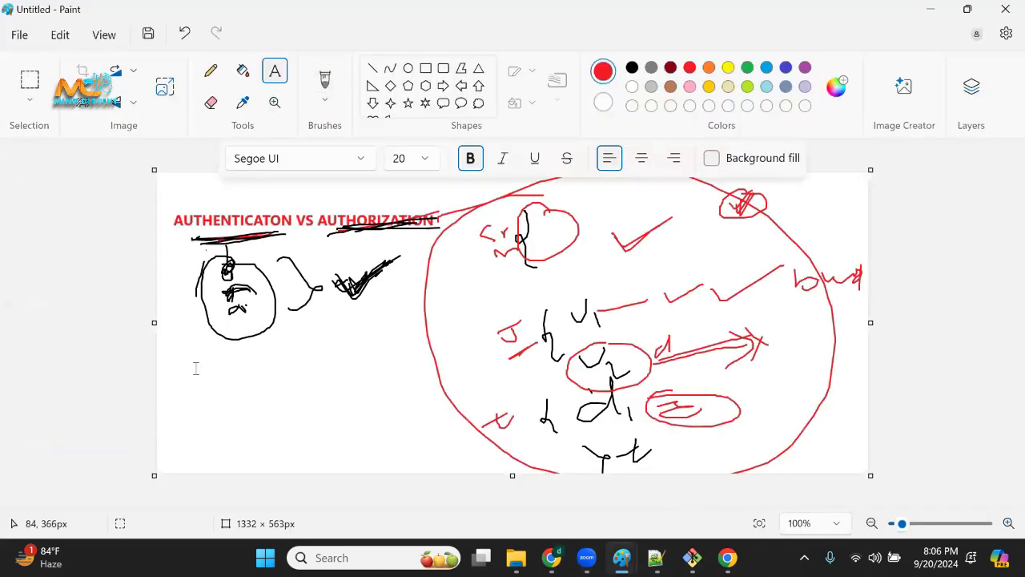
pyautogui.moveTo(193, 367); pyautogui.dragTo(372, 418)
pyautogui.write('mat')
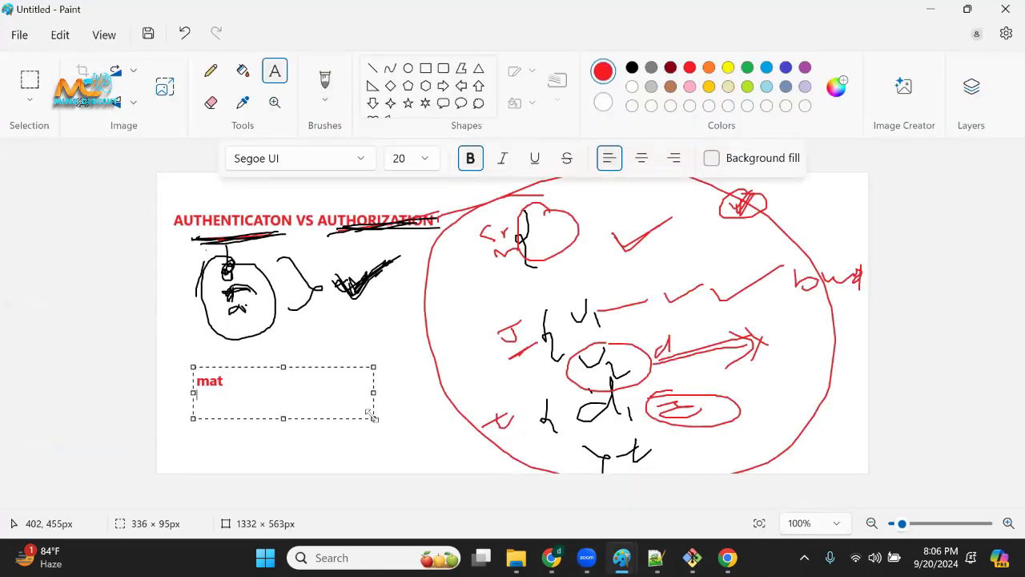
pyautogui.press('Return')
pyautogui.write('role')
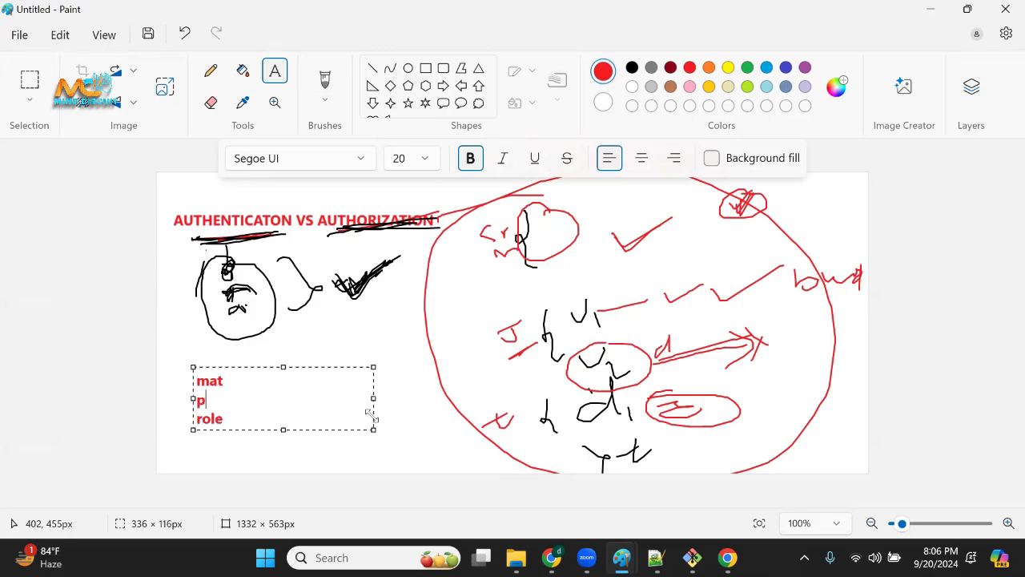
pyautogui.write('roject based')
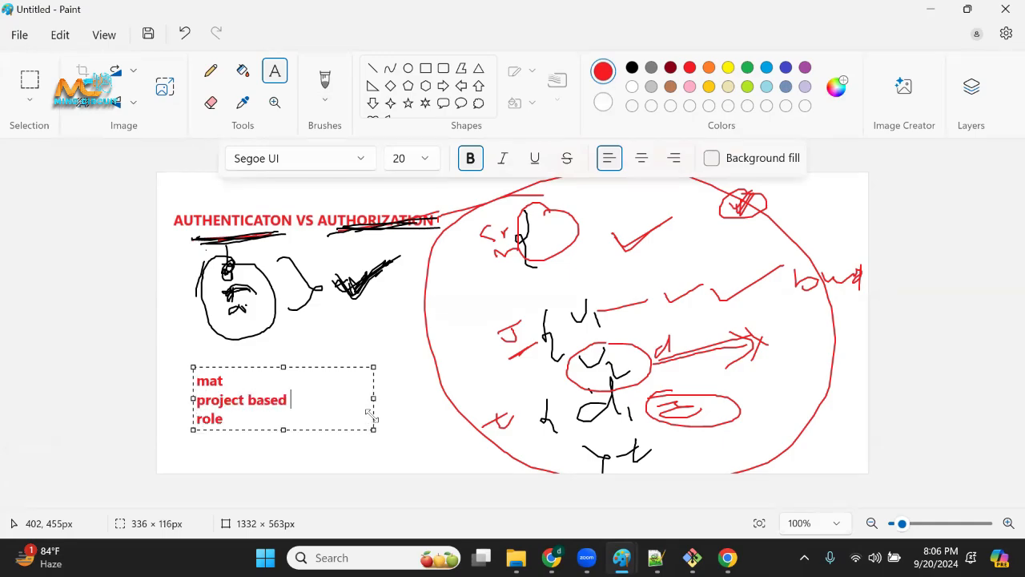
pyautogui.write(' auth')
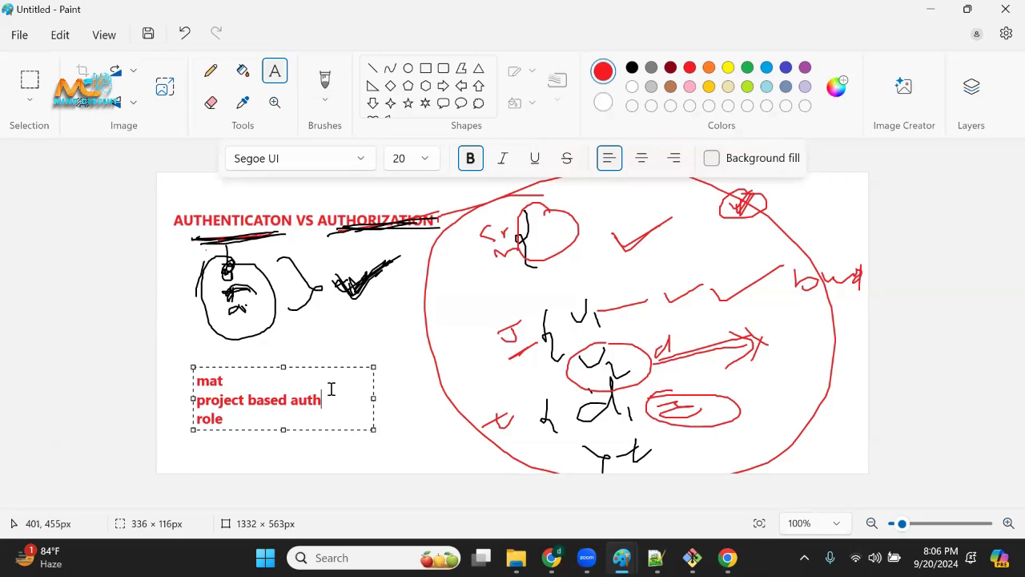
pyautogui.click(221, 381)
pyautogui.write('rxix')
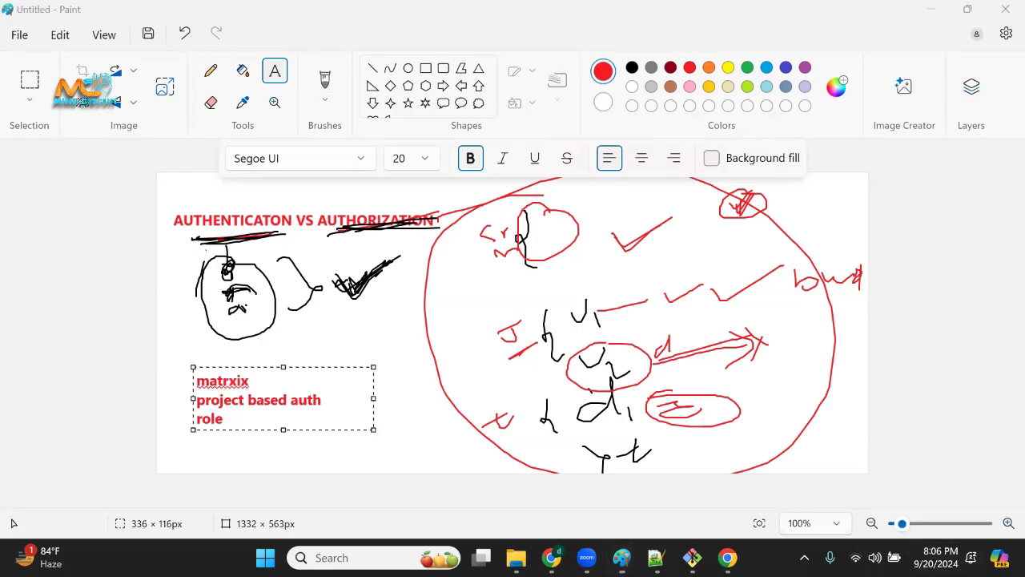
# Check the September 2024 dates in the system calendar over the drawing and close it.
pyautogui.click(935, 558)
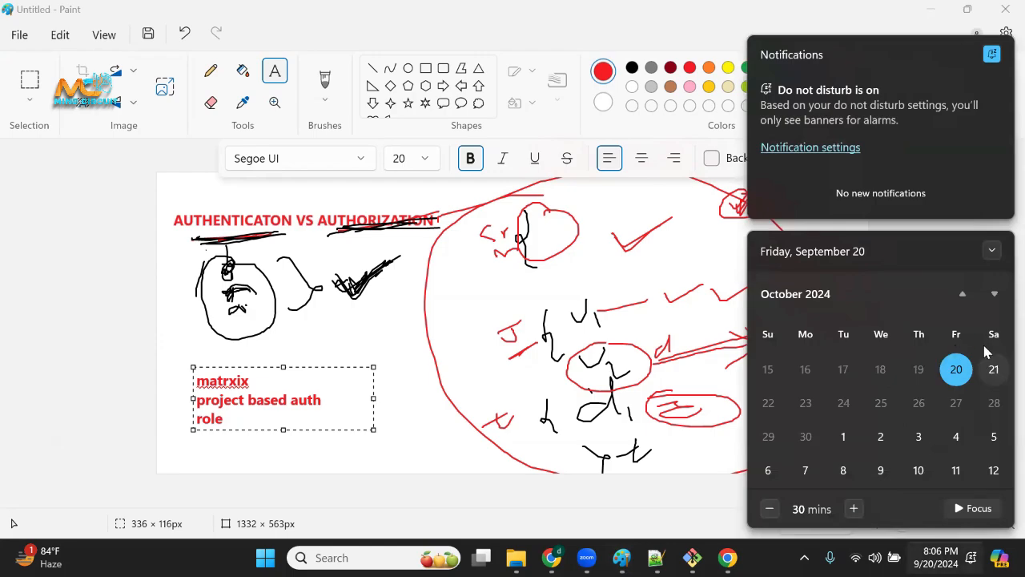
pyautogui.click(551, 413)
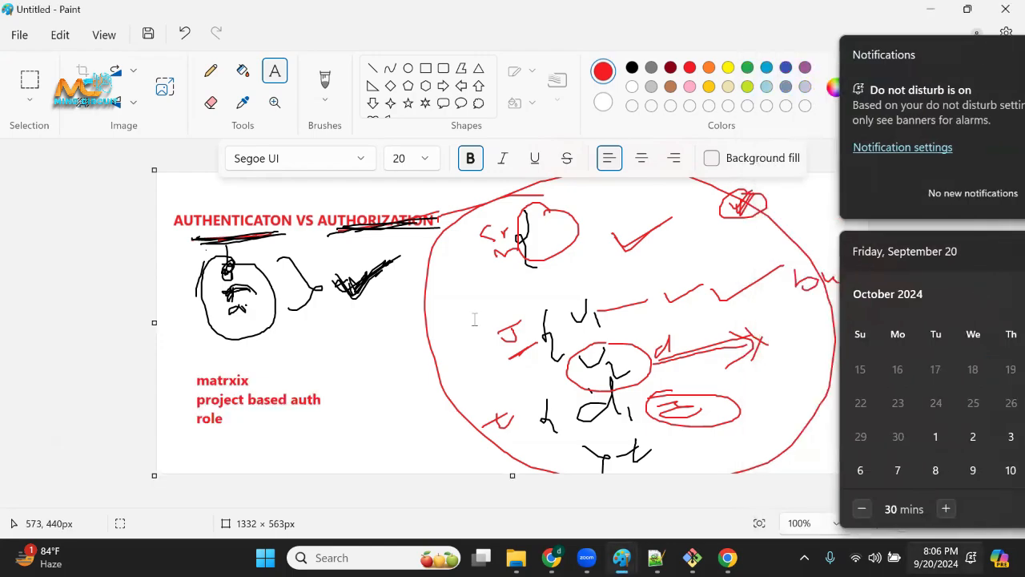
pyautogui.click(943, 554)
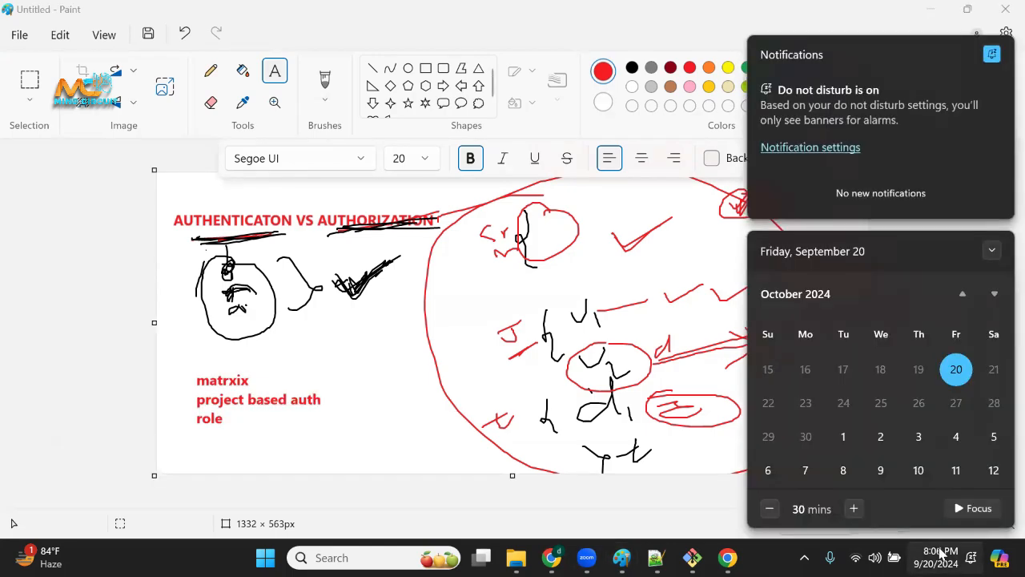
pyautogui.click(374, 179)
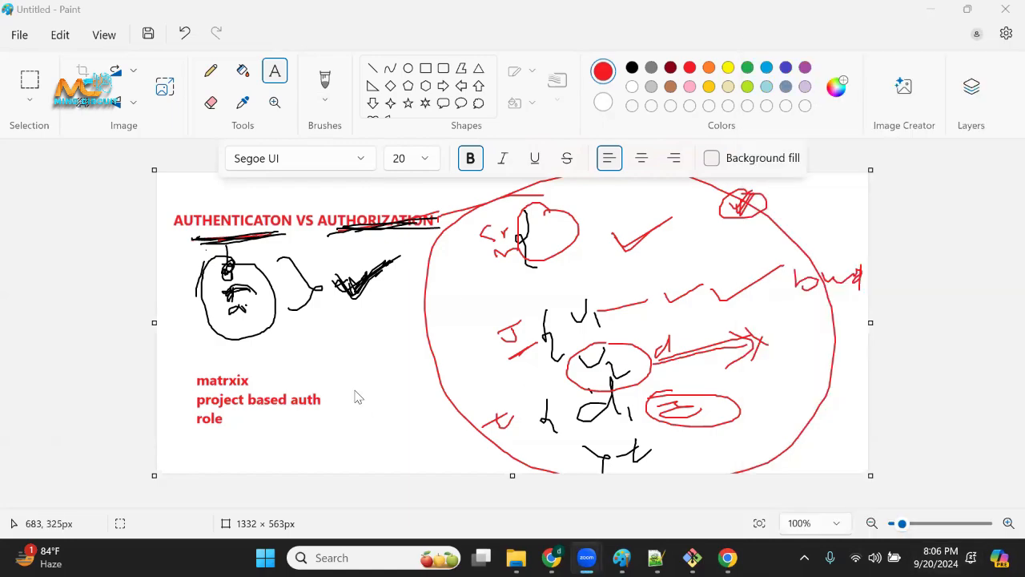
# Return to the Jenkins Security page and point out September 21 and 22 in the system calendar.
pyautogui.hotkey('alt', 'Tab')
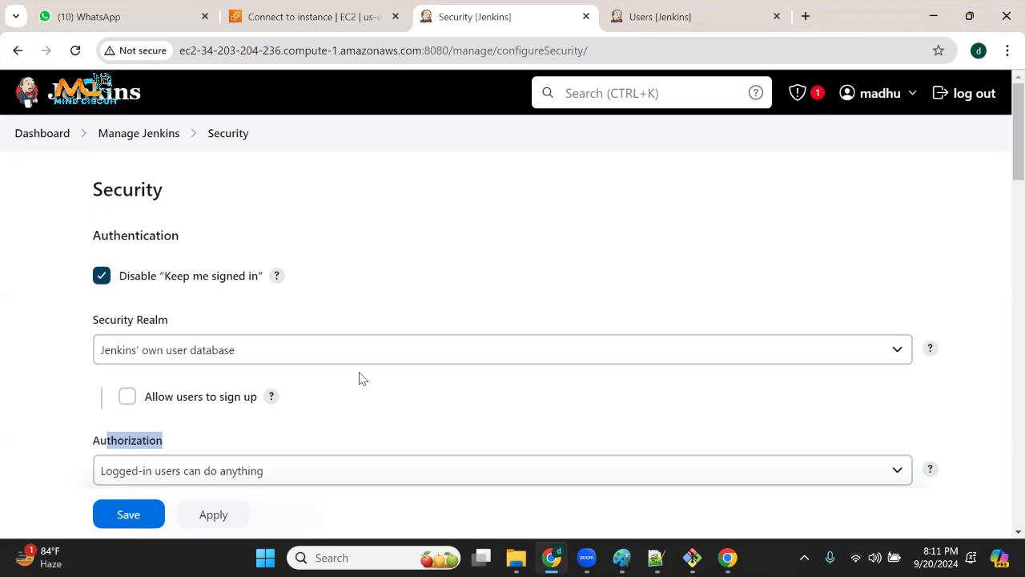
pyautogui.moveTo(552, 558)
pyautogui.click(87, 29)
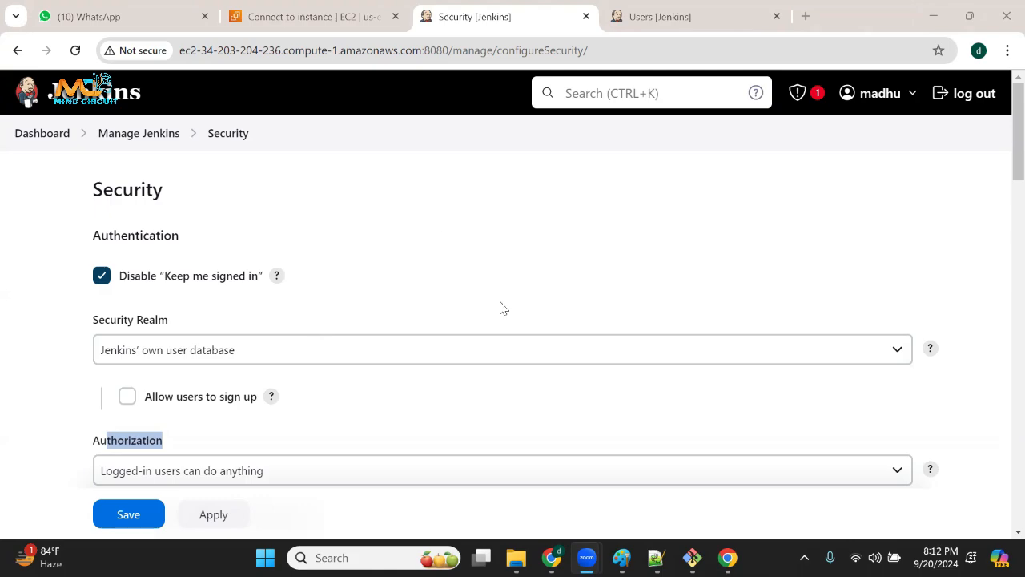
pyautogui.click(938, 557)
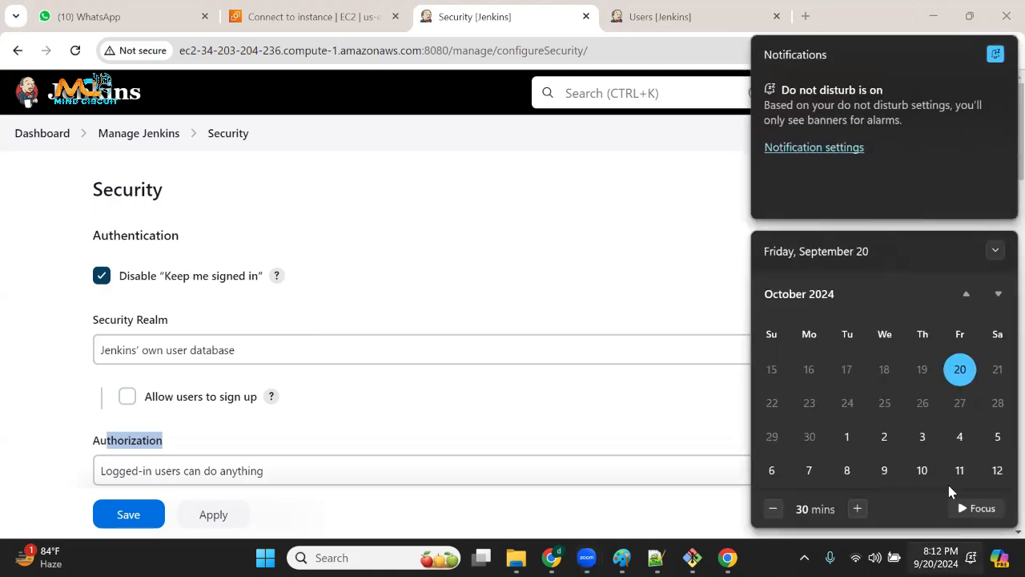
pyautogui.click(994, 369)
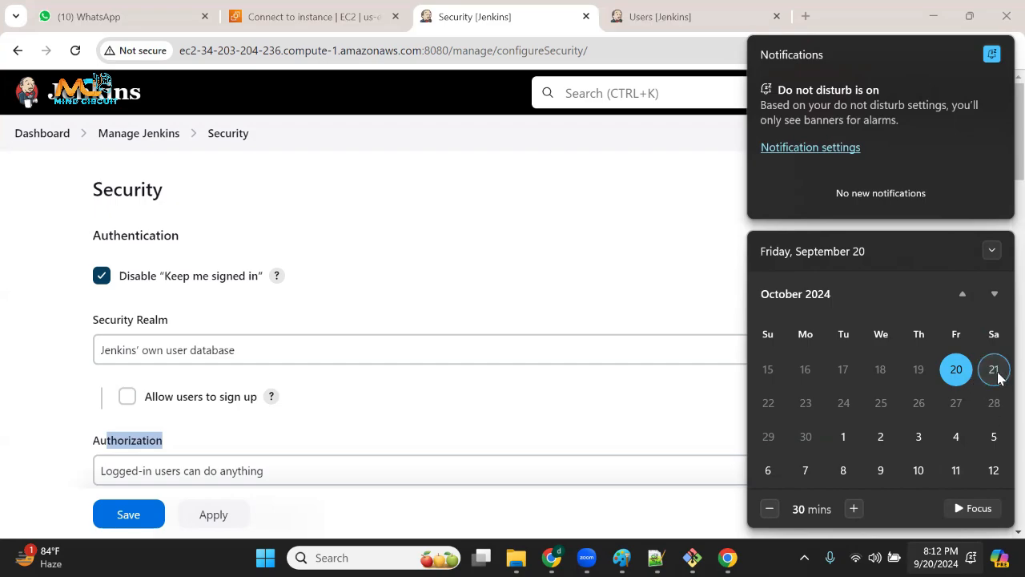
pyautogui.click(770, 403)
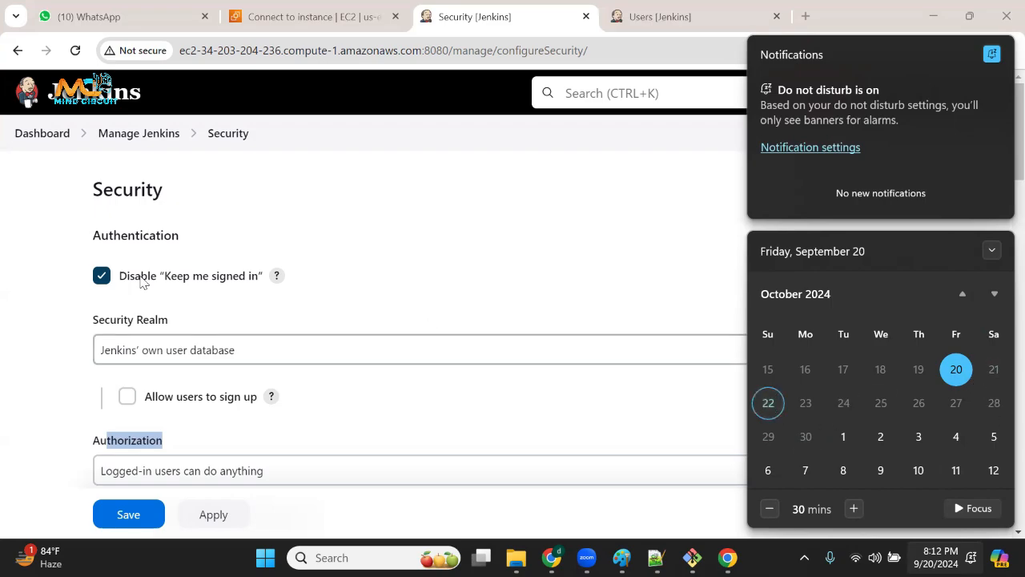
pyautogui.click(18, 319)
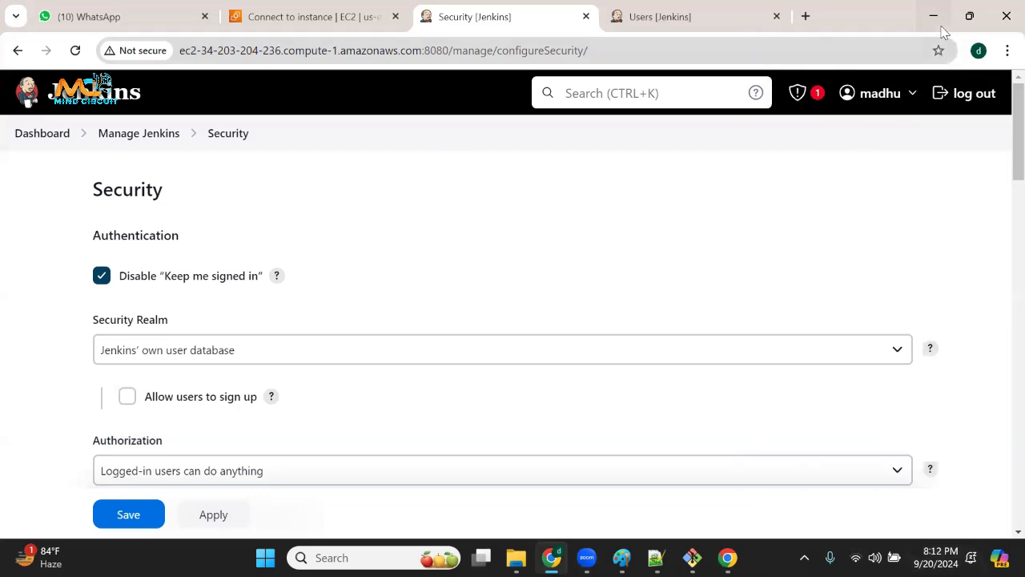
# In a new Incognito window, load the mindcircuit YouTube channel's playlists and open the LINUX BASICS & FOUNDATION playlist.
pyautogui.click(815, 17)
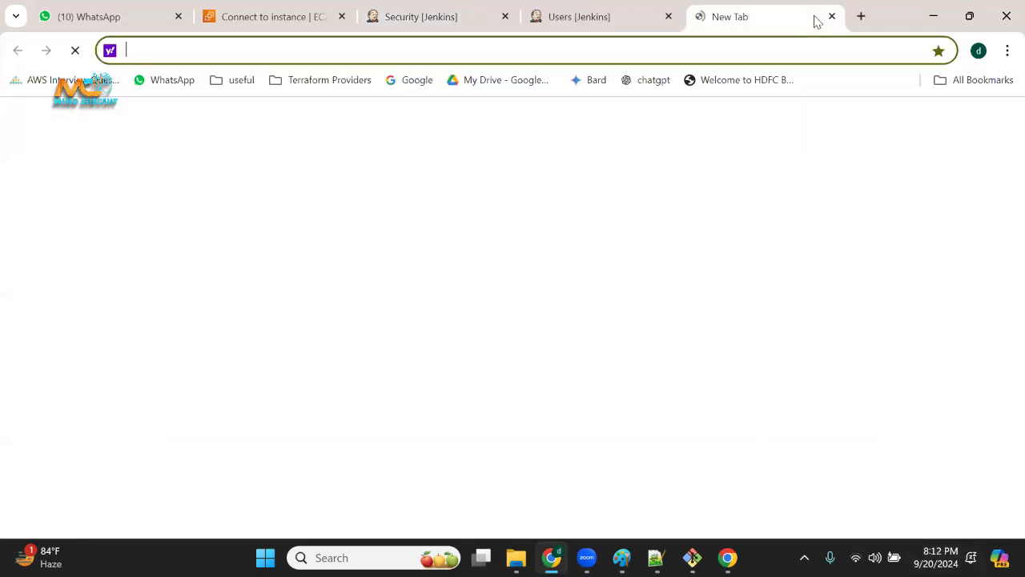
pyautogui.click(983, 80)
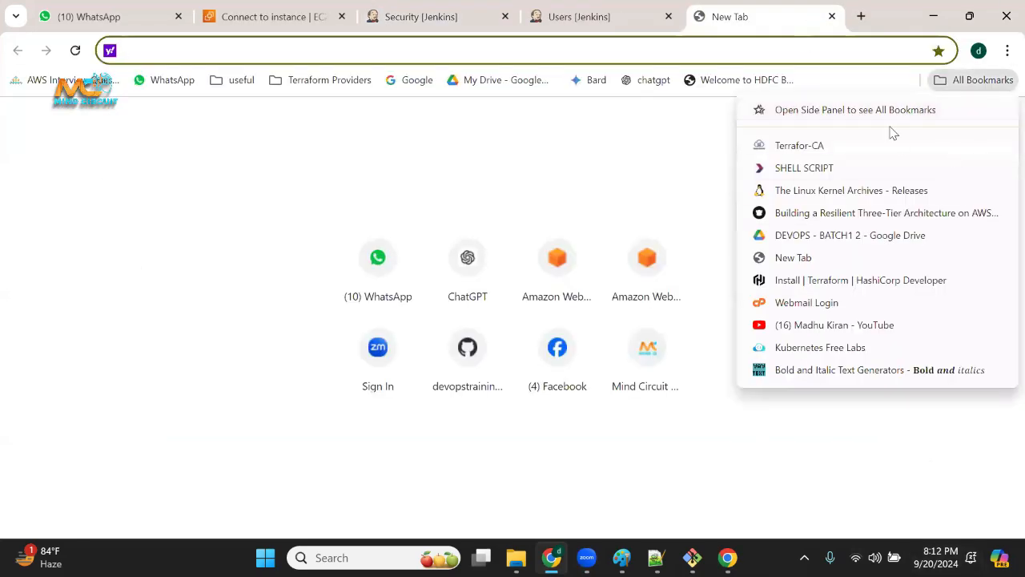
pyautogui.click(978, 50)
pyautogui.click(1006, 52)
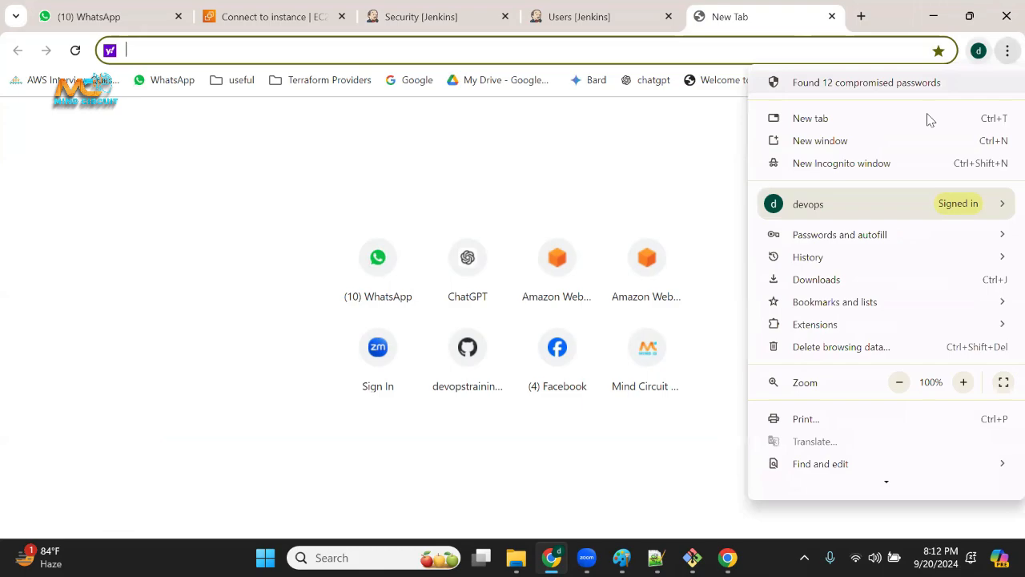
pyautogui.click(847, 164)
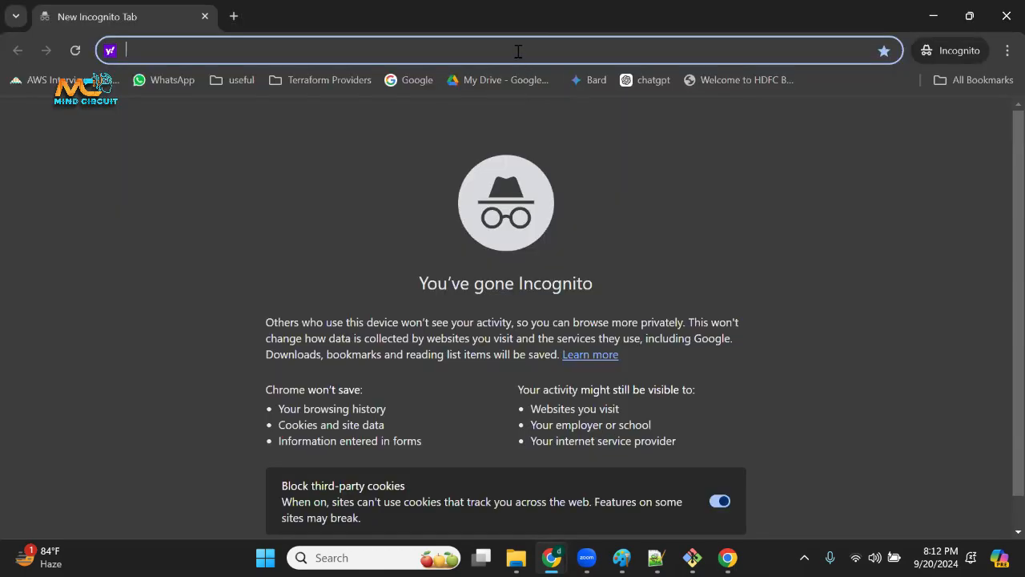
pyautogui.write('yo')
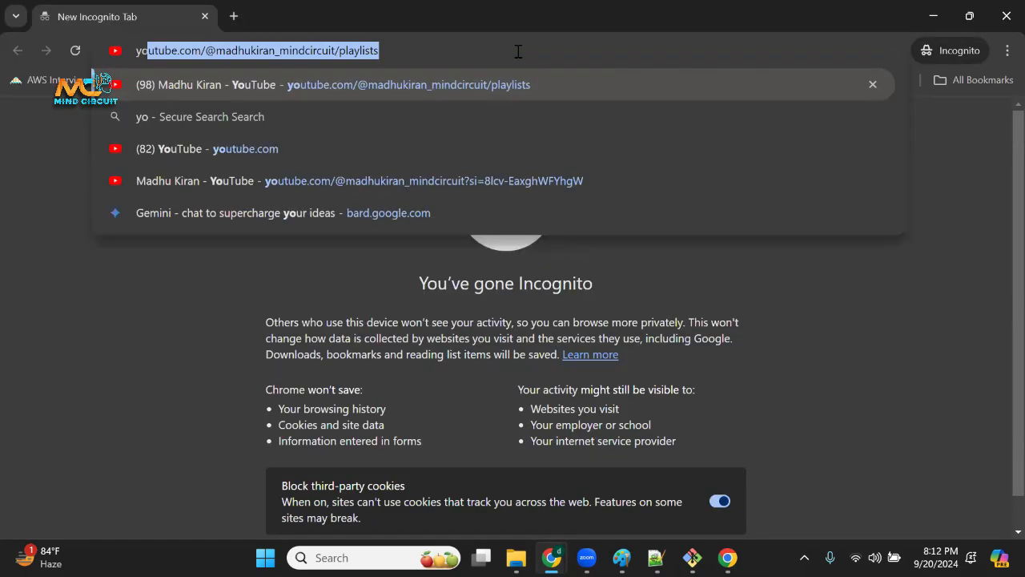
pyautogui.press('Return')
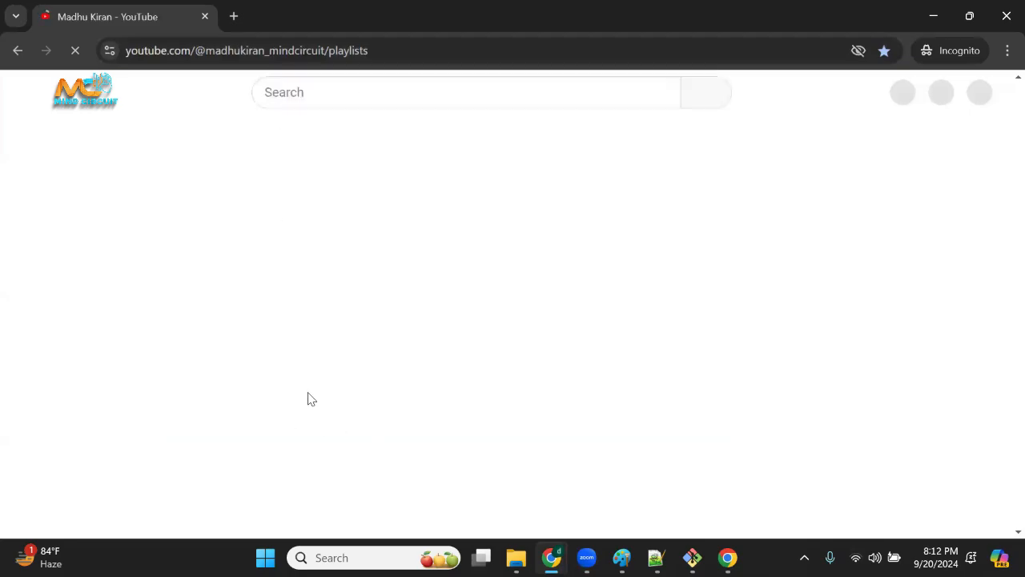
pyautogui.click(336, 503)
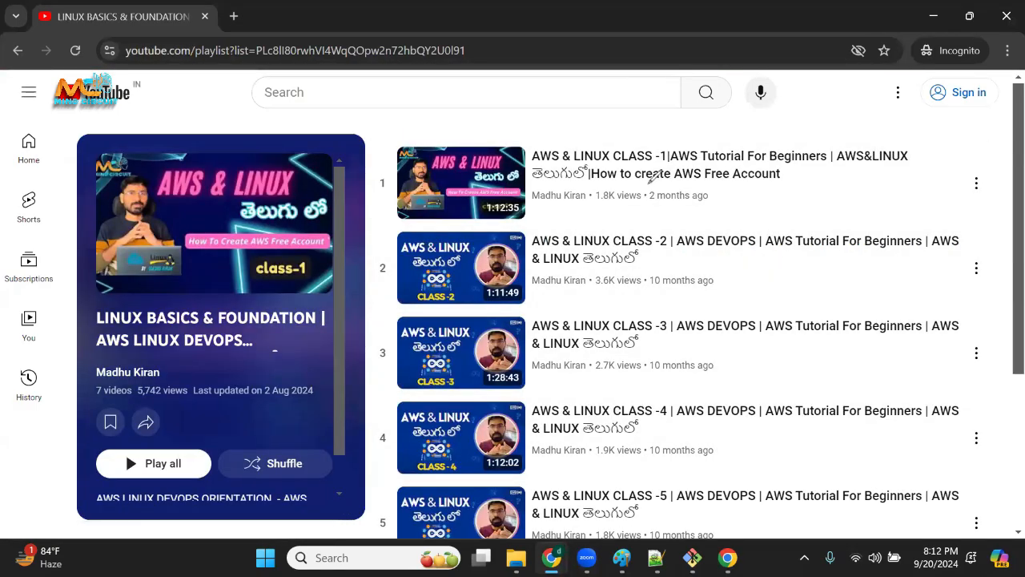
# Annotate classes 1 to 3 with red ticks and circle "create AWS Free Account" in the first video's title.
pyautogui.moveTo(803, 176); pyautogui.dragTo(829, 165)
pyautogui.moveTo(734, 272); pyautogui.dragTo(761, 260)
pyautogui.moveTo(724, 362); pyautogui.dragTo(759, 343)
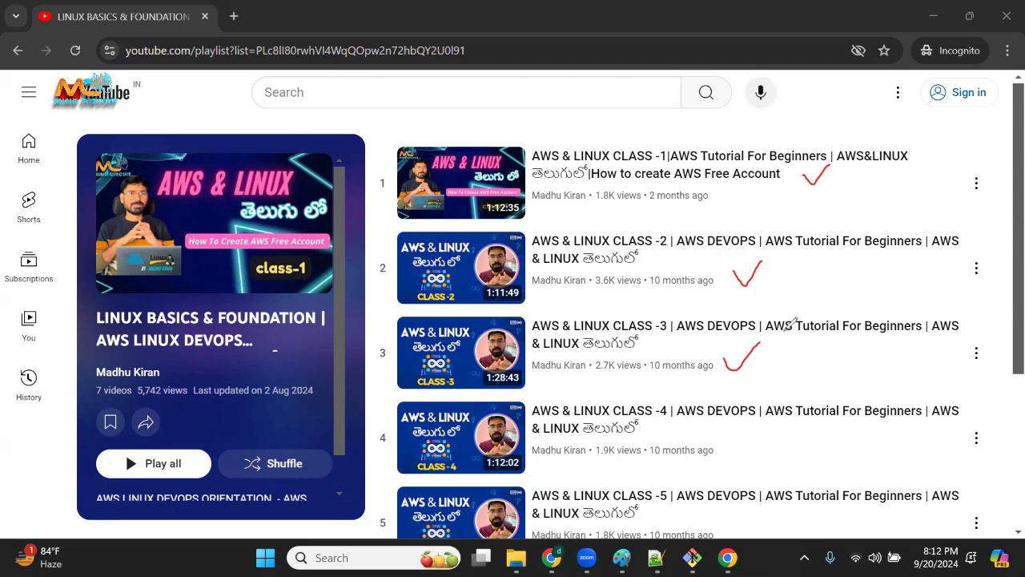
pyautogui.moveTo(685, 157)
pyautogui.mouseDown()
pyautogui.moveTo(666, 149)
pyautogui.moveTo(761, 260)
pyautogui.moveTo(677, 143)
pyautogui.mouseUp()
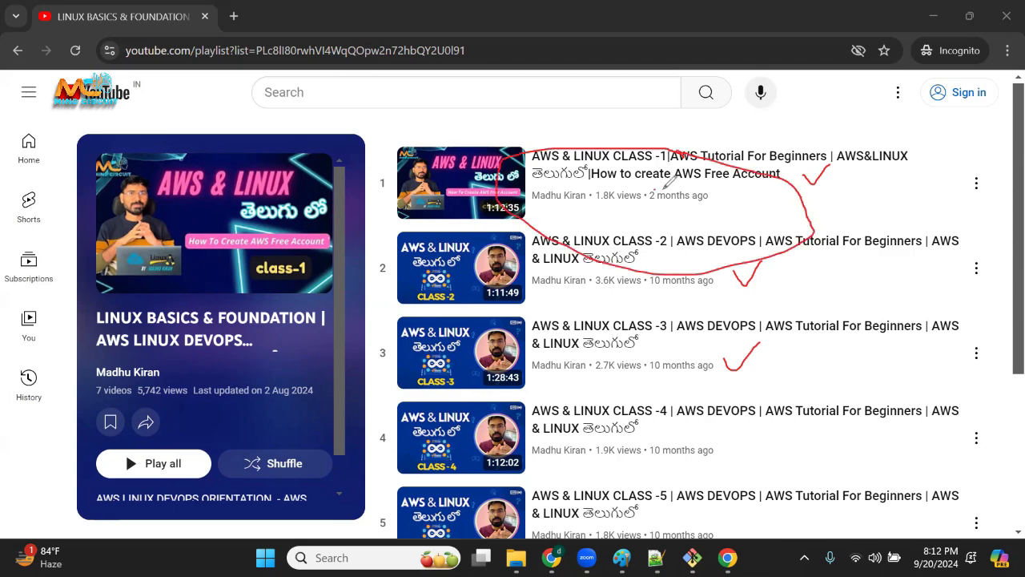
pyautogui.moveTo(658, 182)
pyautogui.mouseDown()
pyautogui.moveTo(799, 178)
pyautogui.moveTo(805, 166)
pyautogui.moveTo(638, 169)
pyautogui.moveTo(690, 193)
pyautogui.mouseUp()
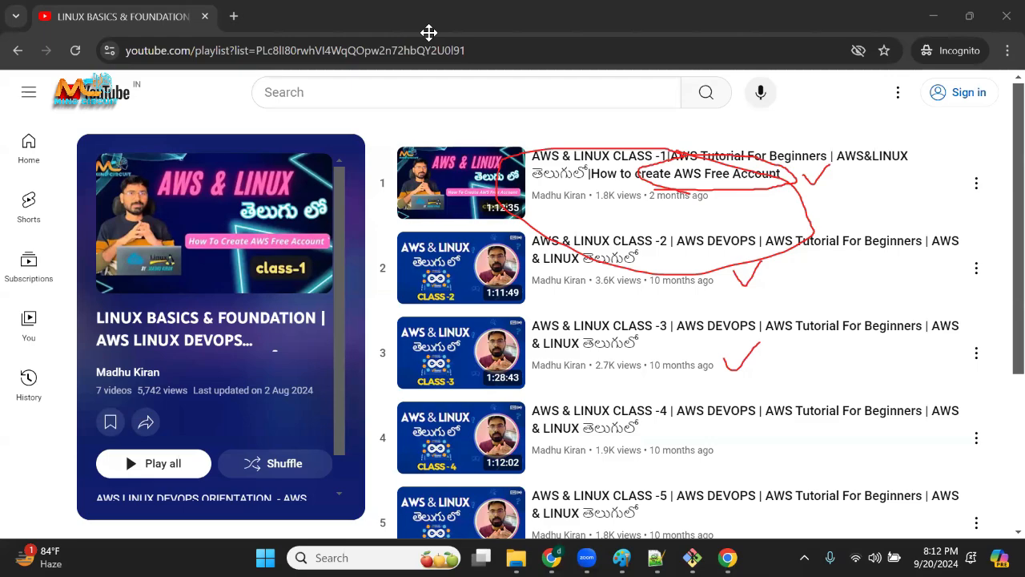
pyautogui.click(429, 33)
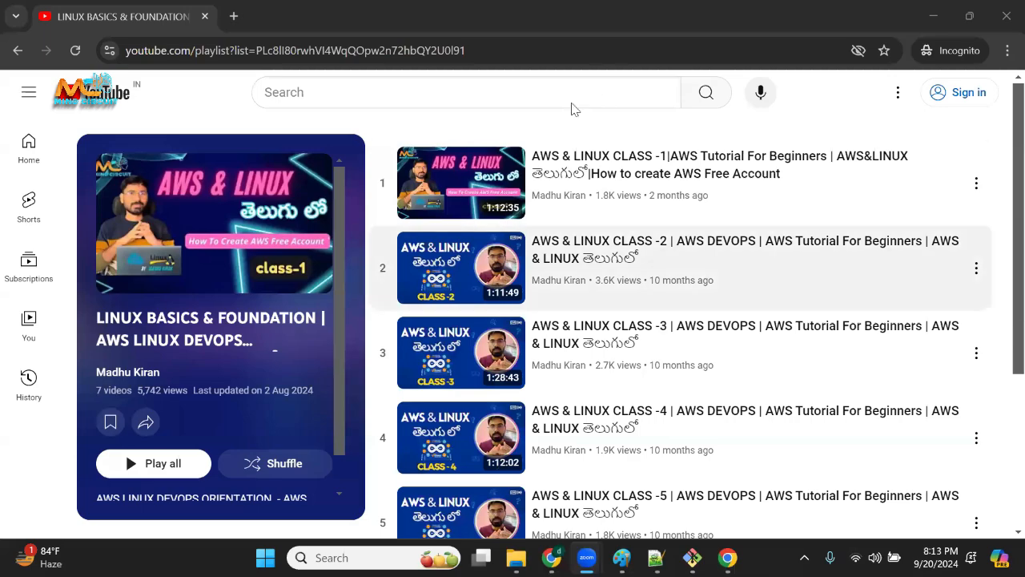
# Minimize the Incognito window, open the DEVOPS + AWS BATCH 14 mindcircuit community's info in WhatsApp, and highlight its name.
pyautogui.click(933, 16)
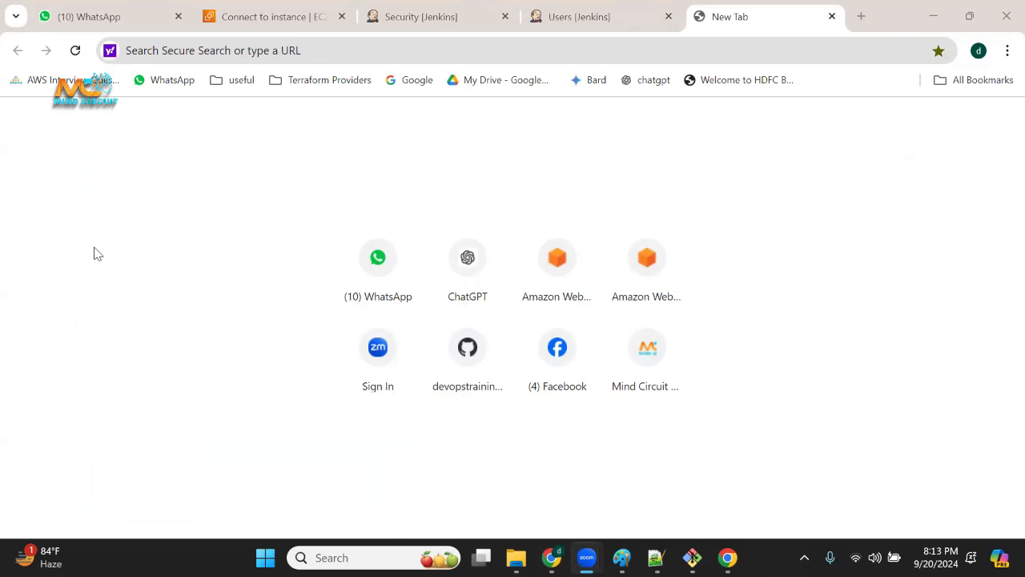
pyautogui.click(83, 17)
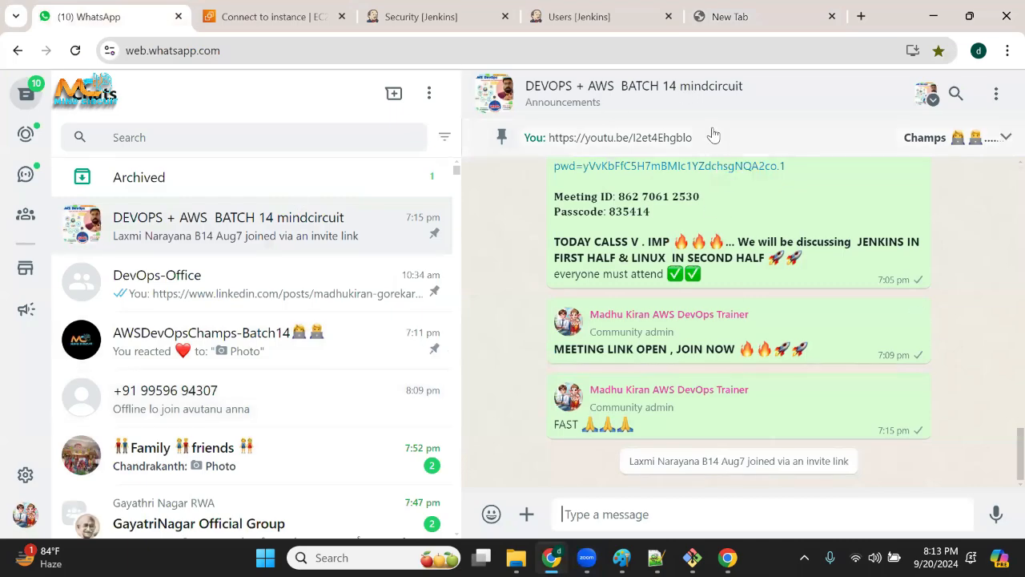
pyautogui.click(687, 93)
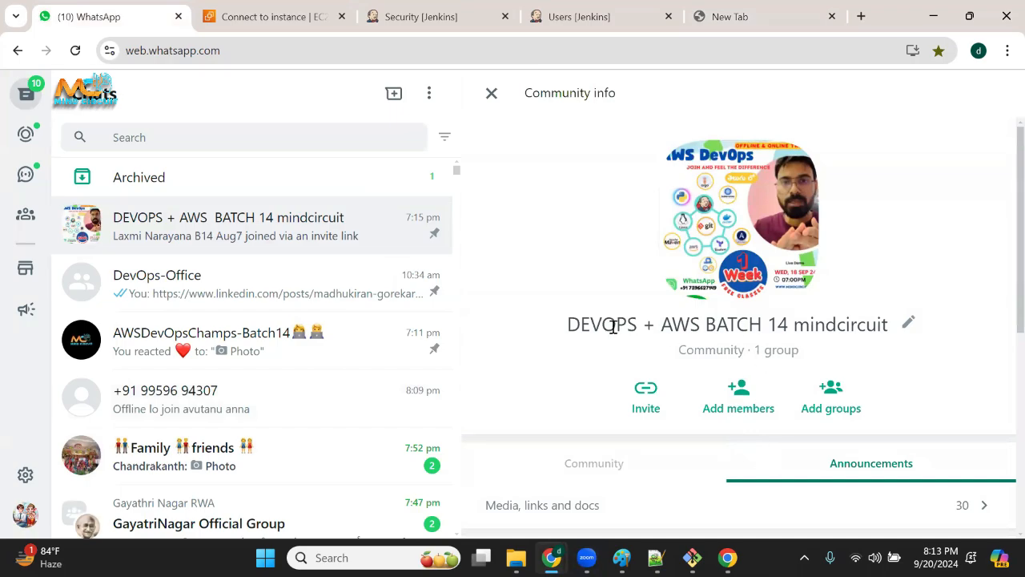
pyautogui.moveTo(614, 325); pyautogui.dragTo(884, 343)
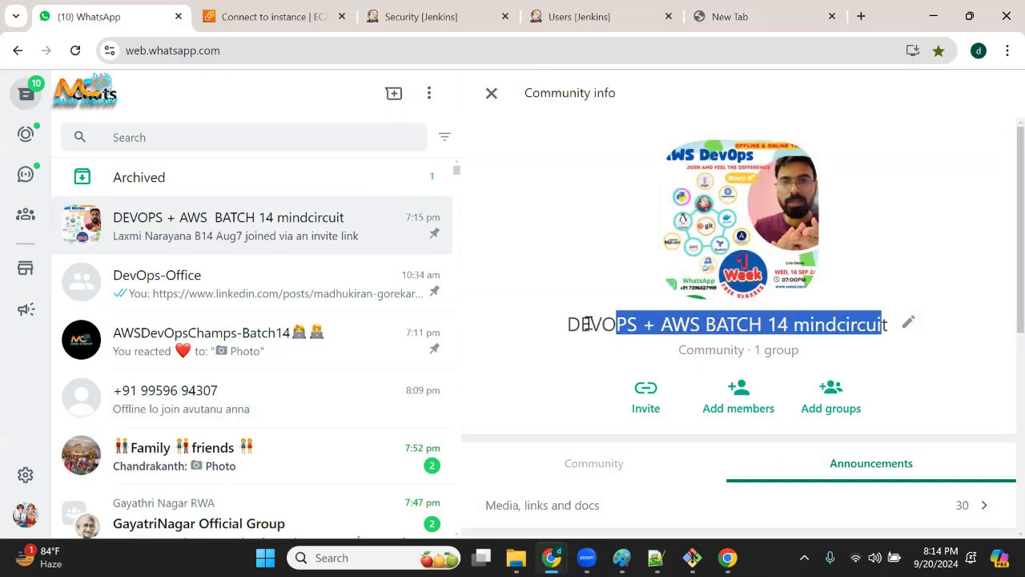
pyautogui.moveTo(582, 324); pyautogui.dragTo(836, 324)
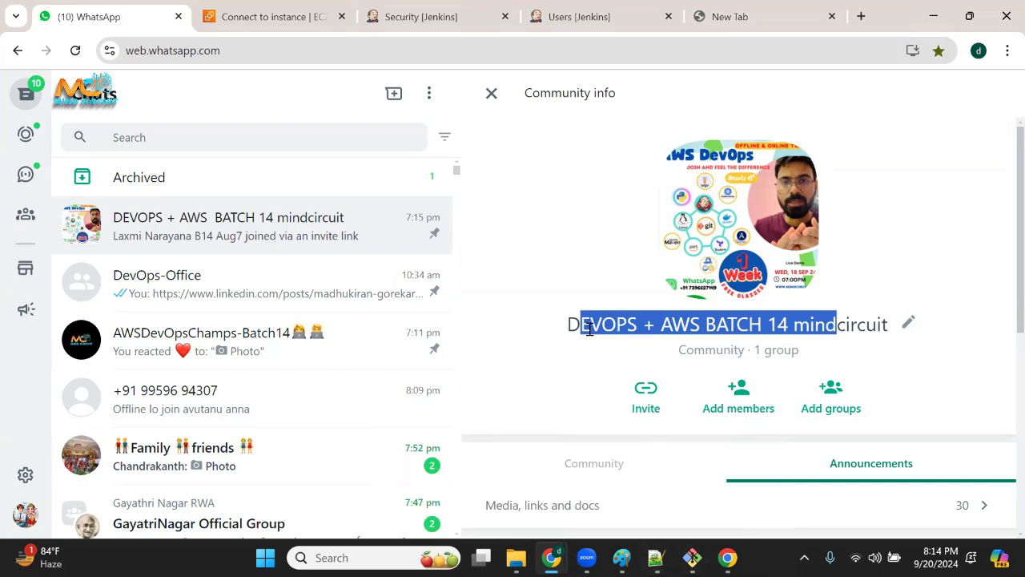
pyautogui.moveTo(582, 325); pyautogui.dragTo(919, 329)
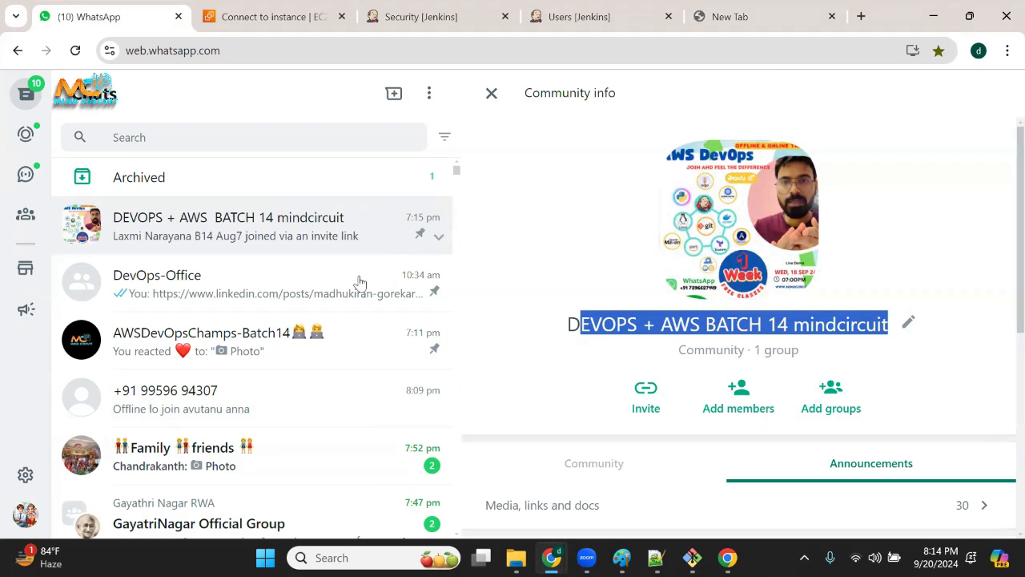
# Open the AWSDevOpsChamps-Batch14 group chat and examine the Jenkins screenshots students posted today.
pyautogui.click(295, 347)
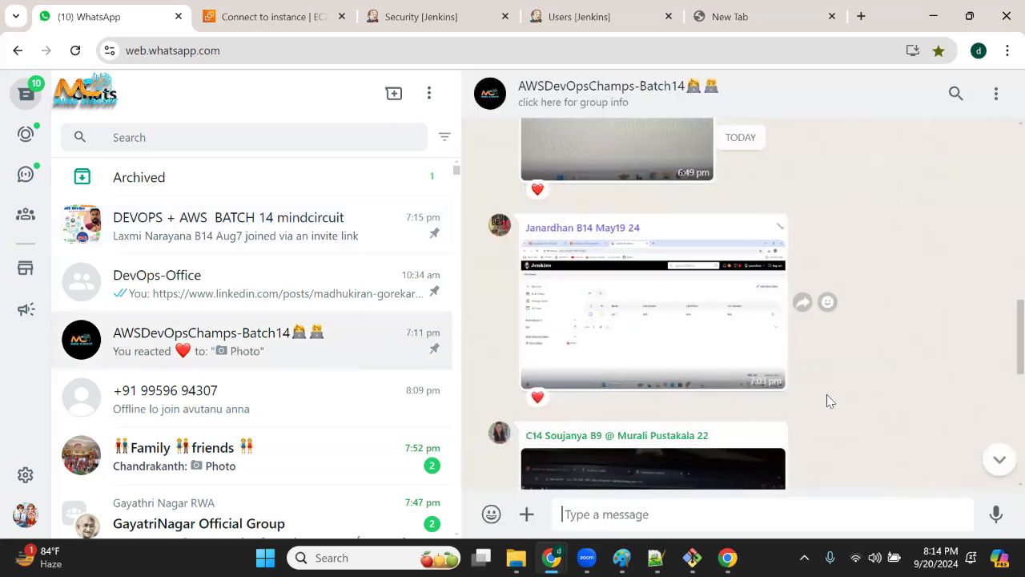
pyautogui.scroll(-3, 799, 321)
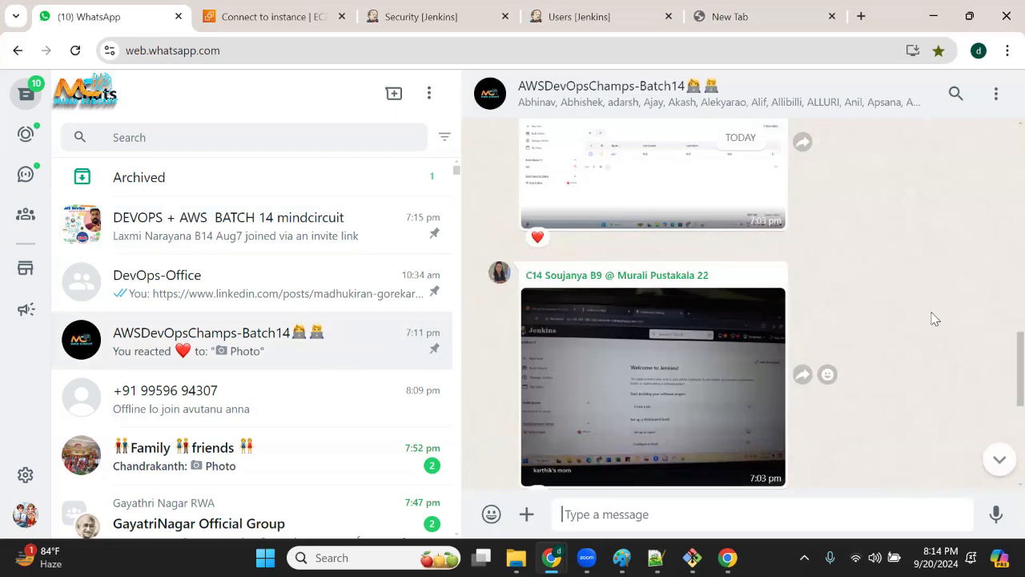
pyautogui.scroll(-2, 924, 284)
pyautogui.scroll(1, 735, 354)
pyautogui.scroll(-4, 834, 365)
pyautogui.scroll(3, 837, 393)
pyautogui.scroll(1, 837, 393)
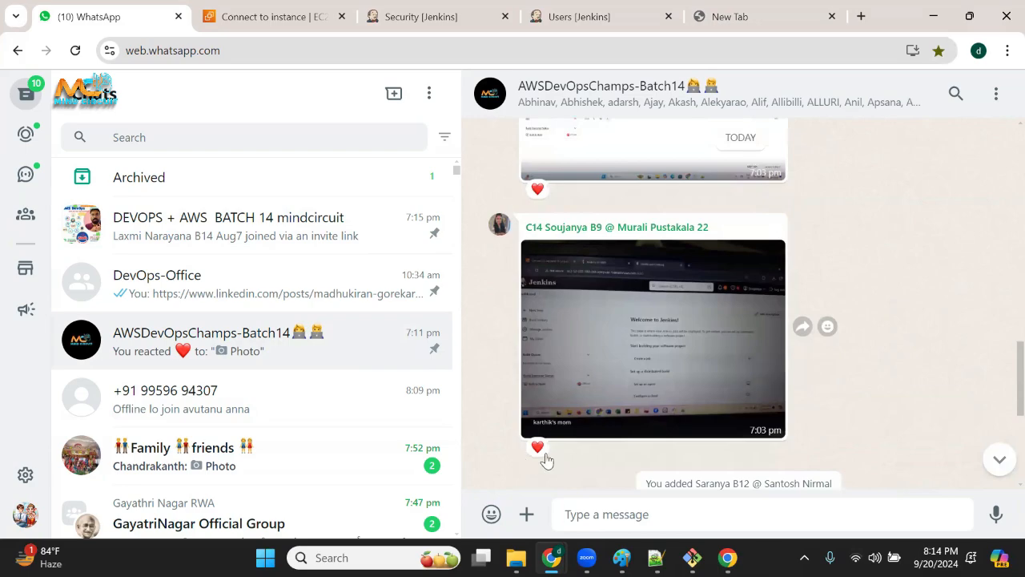
pyautogui.scroll(3, 879, 371)
pyautogui.scroll(1, 665, 323)
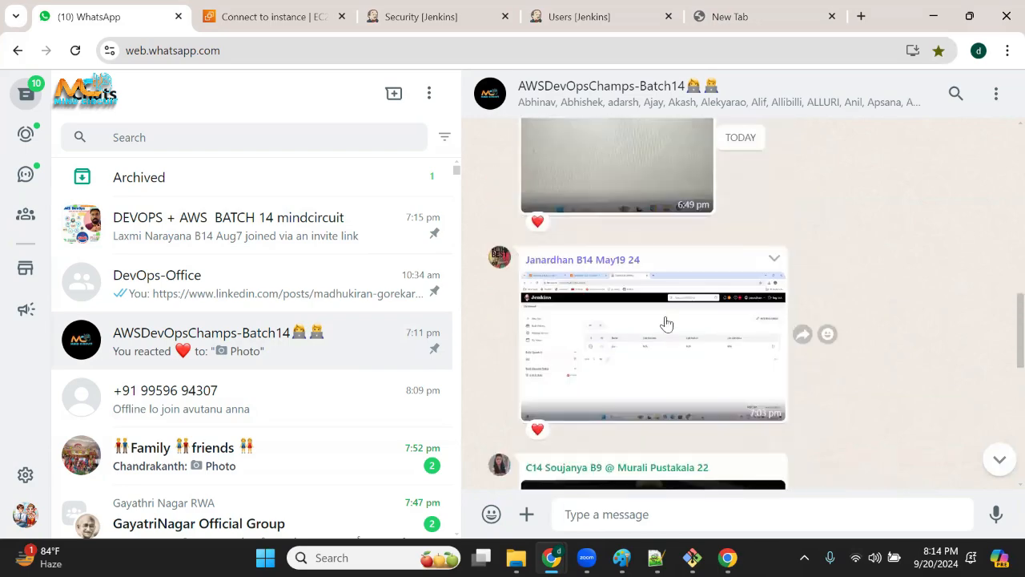
pyautogui.scroll(-4, 668, 372)
pyautogui.scroll(4, 652, 353)
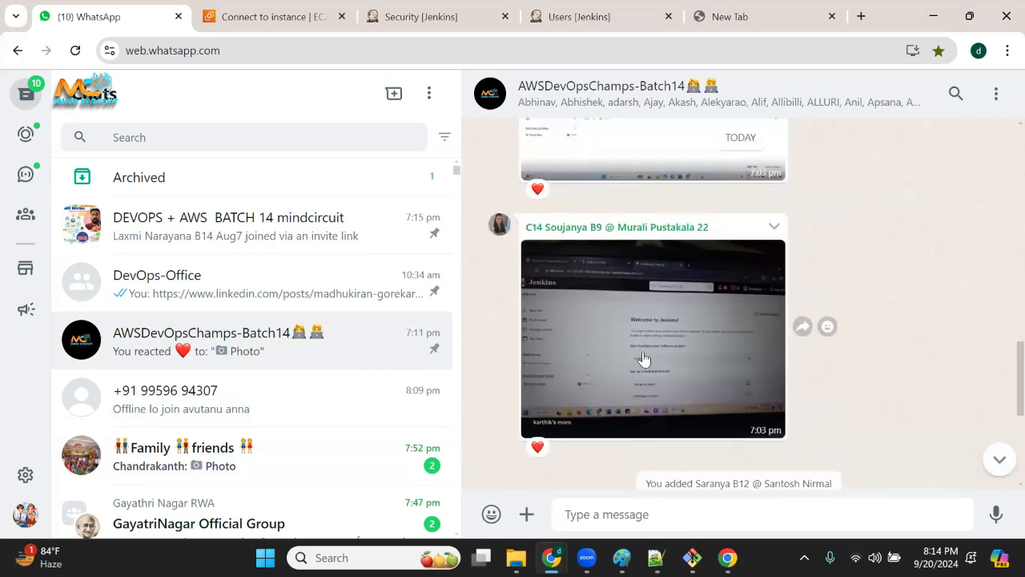
pyautogui.scroll(6, 665, 360)
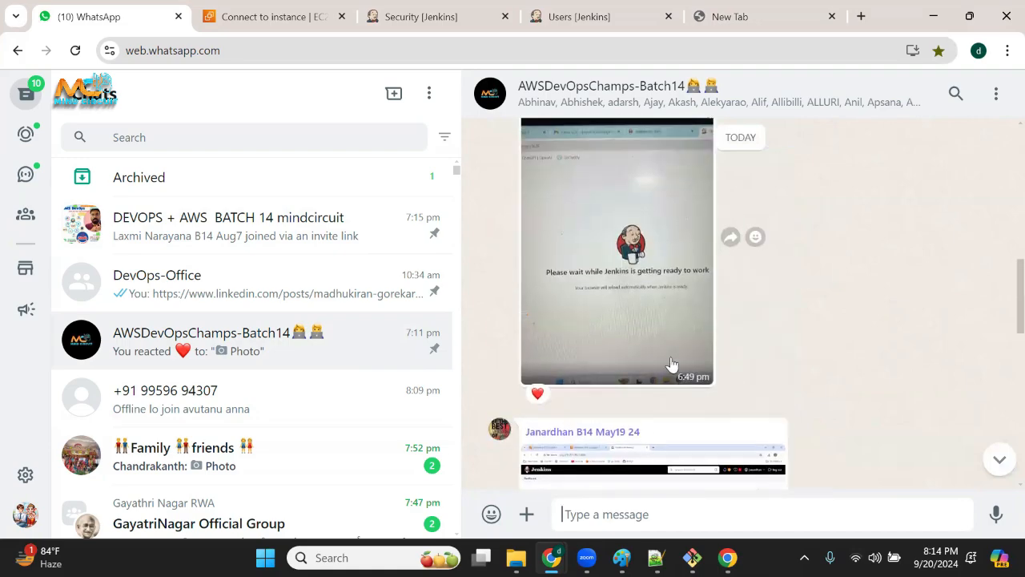
pyautogui.scroll(6, 637, 367)
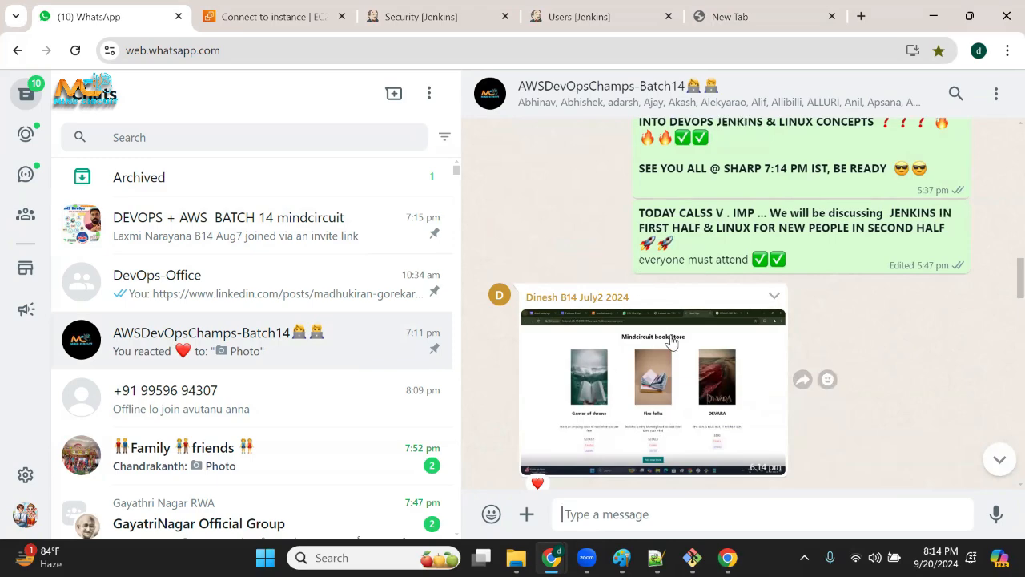
# Preview the Mindcircuit book Store photo, close it, and examine the earlier meeting invitation and students' Jenkins setup photos.
pyautogui.click(669, 365)
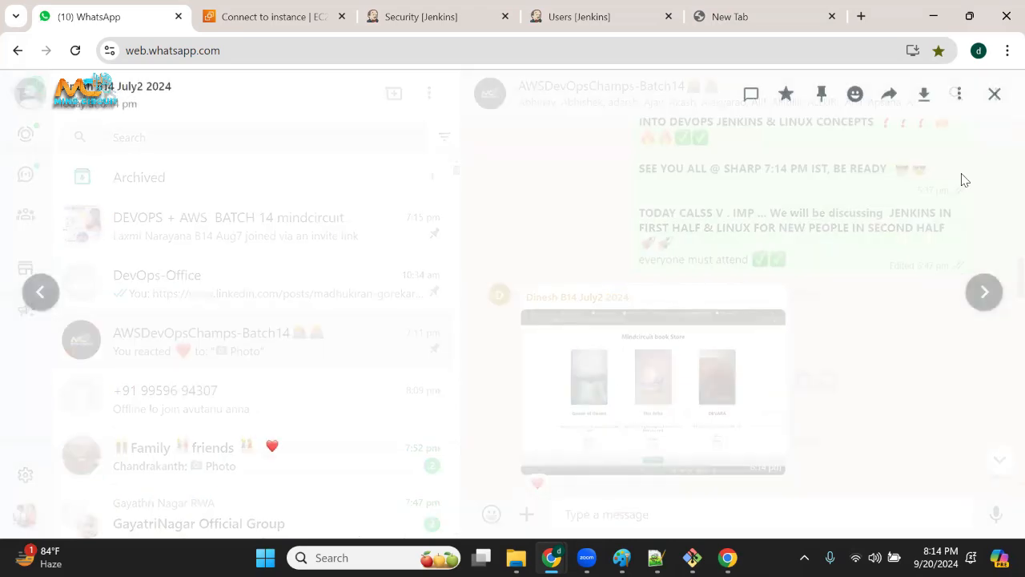
pyautogui.click(995, 96)
pyautogui.scroll(15, 665, 328)
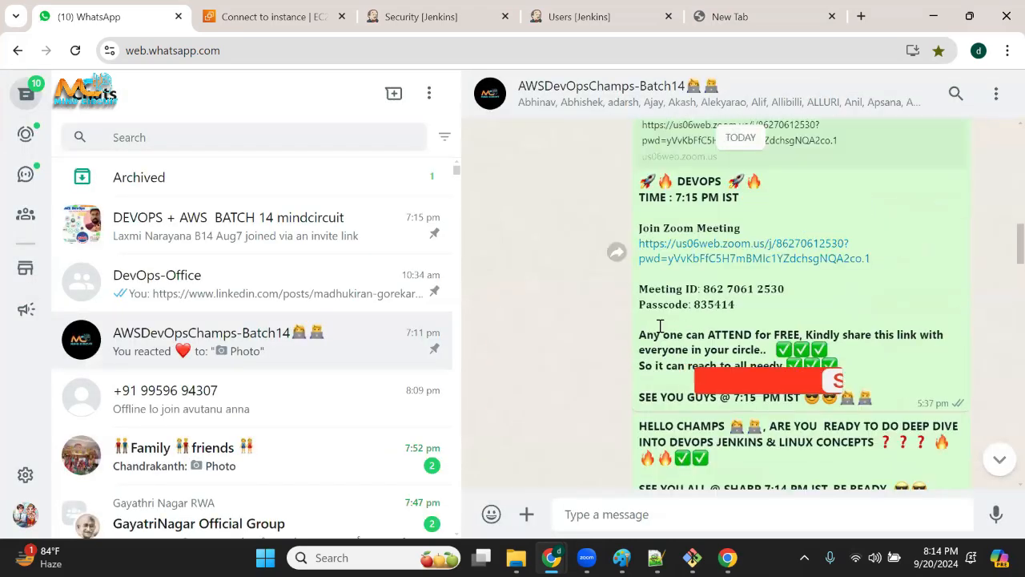
pyautogui.scroll(4, 672, 345)
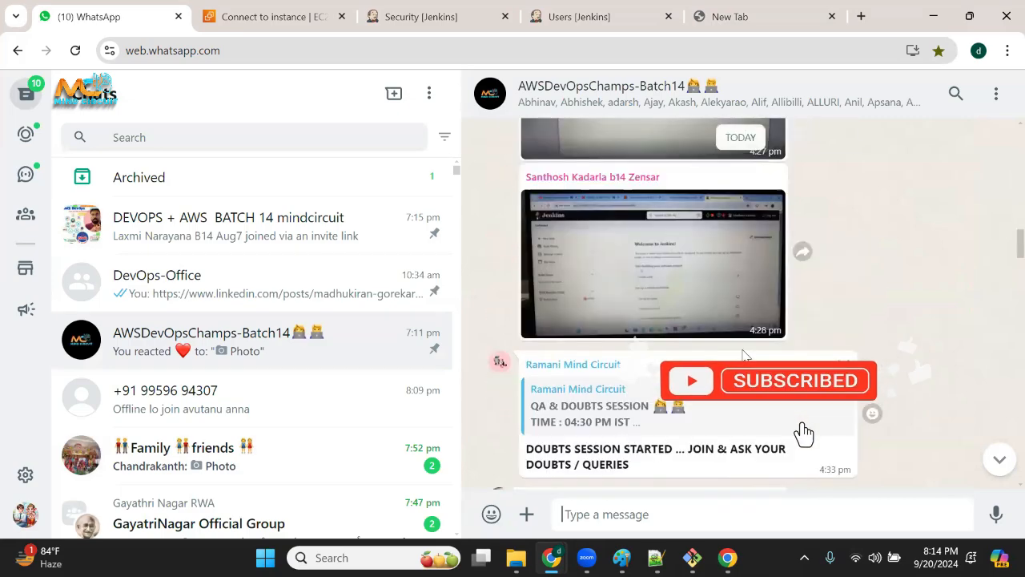
pyautogui.scroll(-4, 671, 345)
pyautogui.scroll(10, 671, 349)
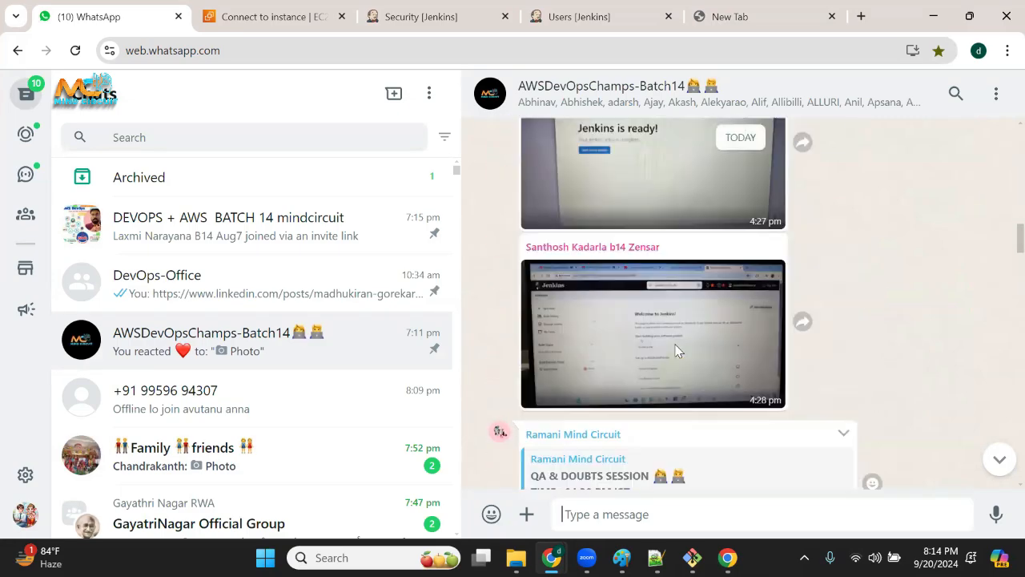
pyautogui.scroll(10, 701, 375)
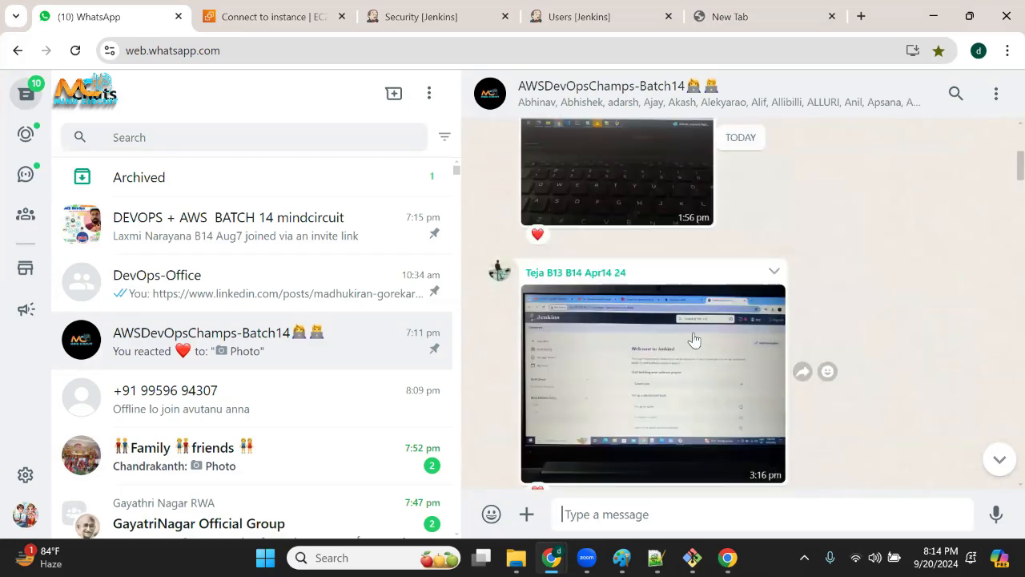
pyautogui.scroll(-5, 717, 368)
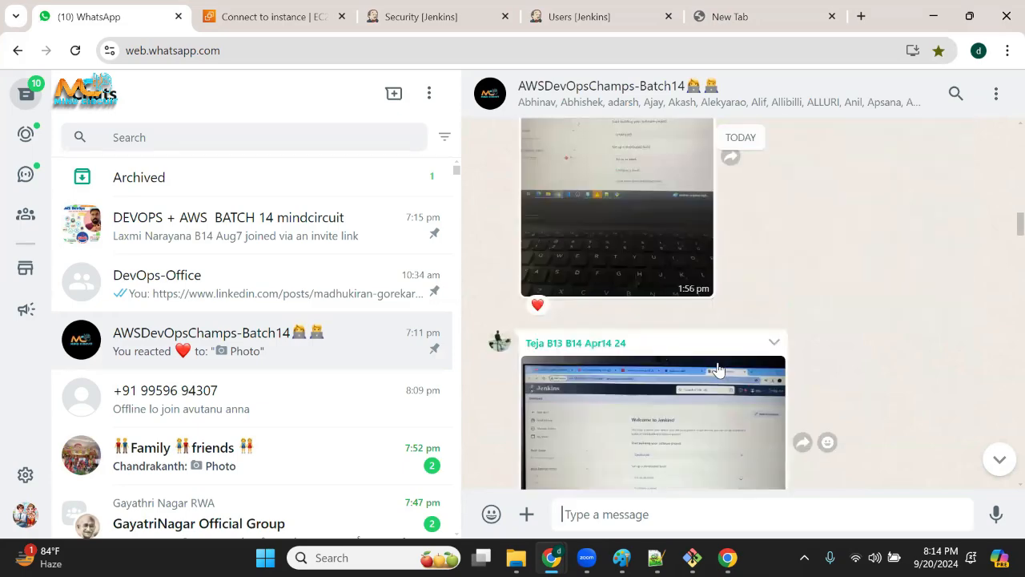
pyautogui.scroll(6, 733, 366)
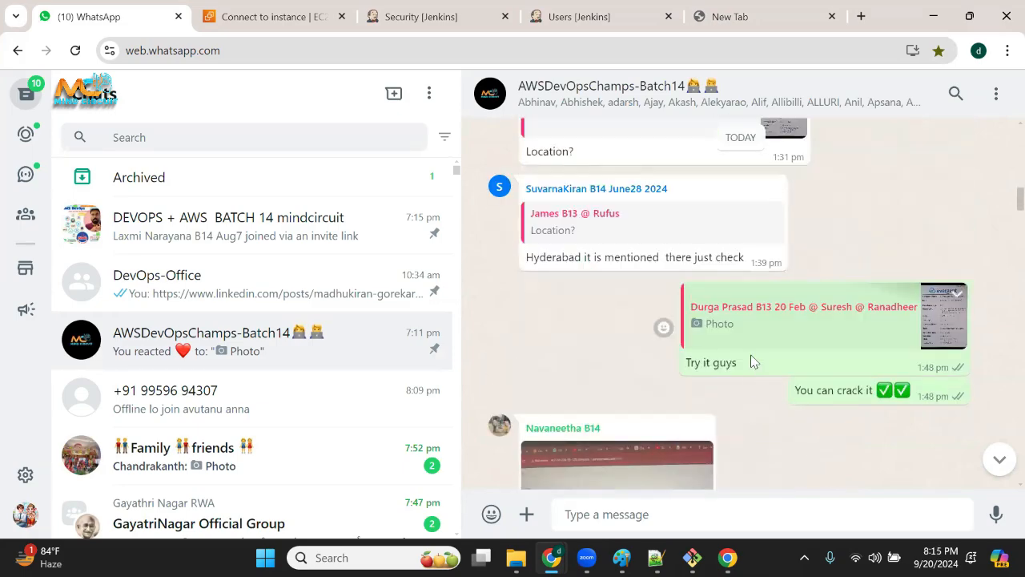
# Find the Evergent Technologies DevOps Engineer (Trainee) job posting in the group chat and examine its details.
pyautogui.scroll(10, 705, 360)
pyautogui.scroll(4, 665, 328)
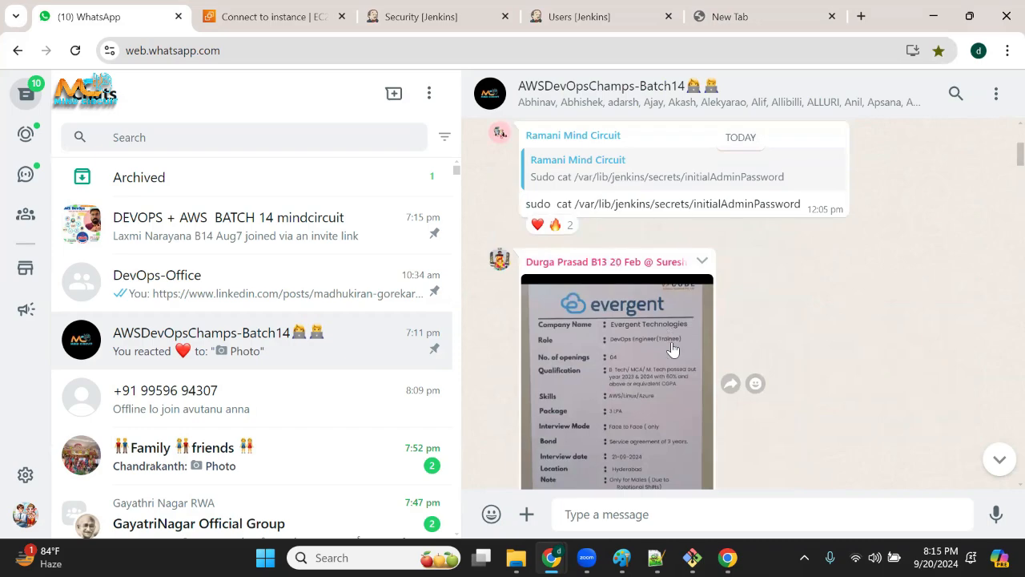
pyautogui.scroll(-1, 673, 344)
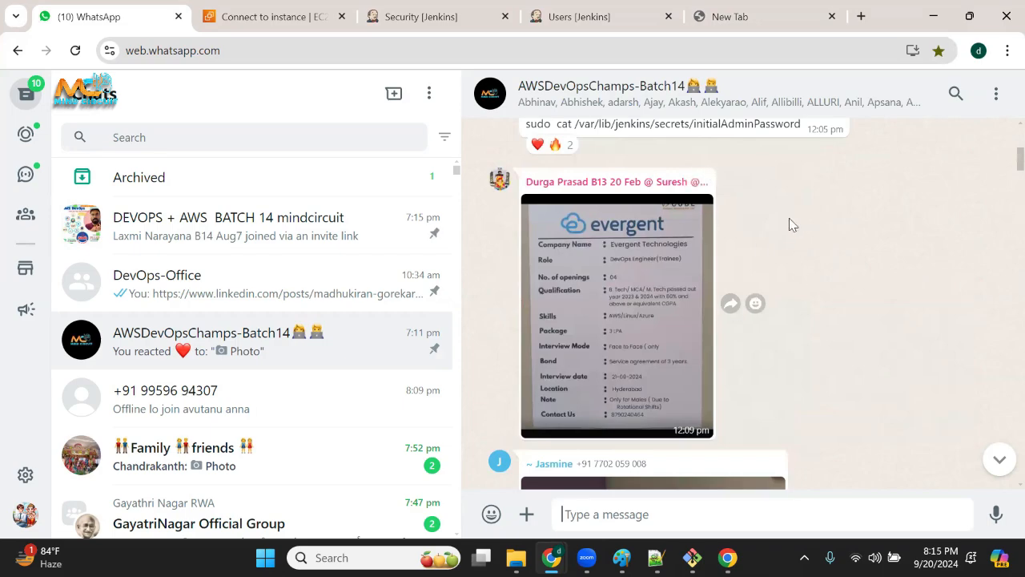
pyautogui.scroll(-10, 725, 298)
pyautogui.scroll(2, 760, 321)
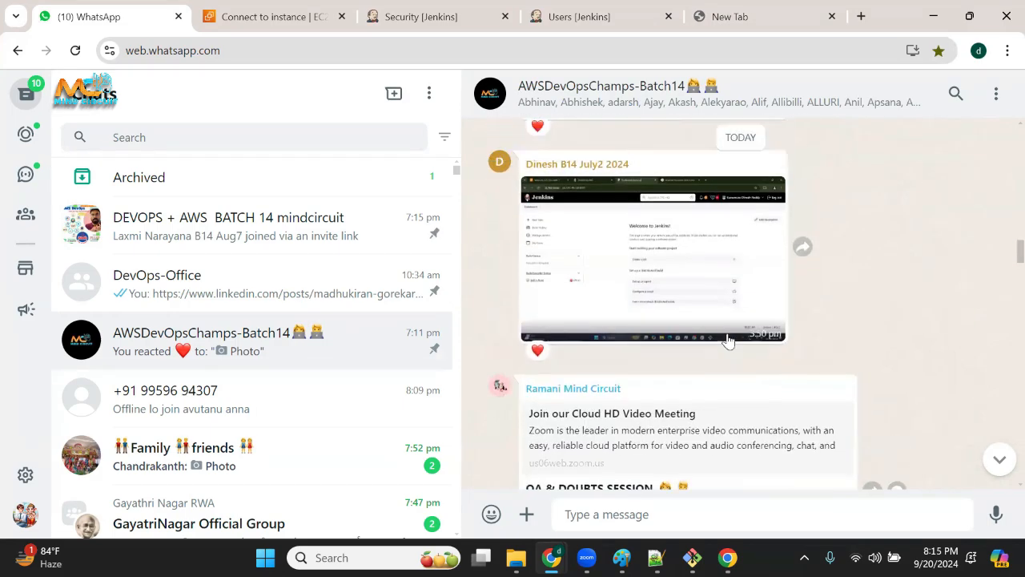
# Preview a student's Jenkins dashboard screenshot at full size, close it, and return to the earlier messages.
pyautogui.click(657, 298)
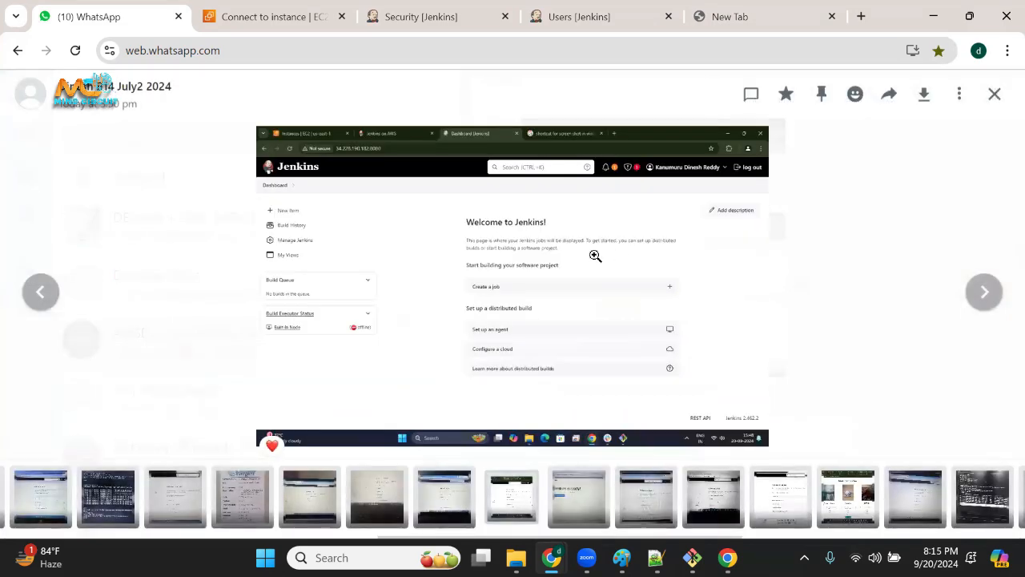
pyautogui.click(996, 93)
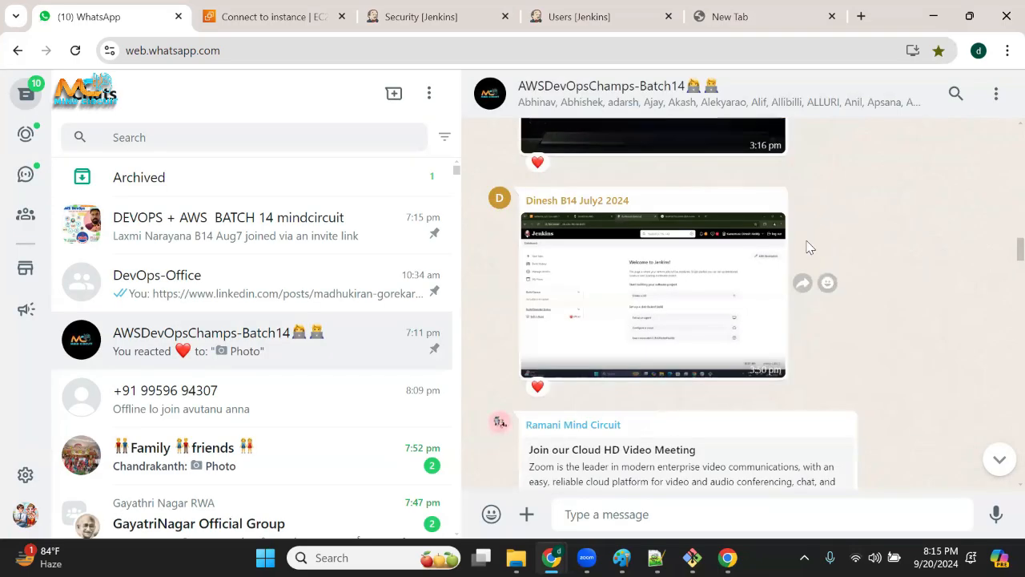
pyautogui.scroll(5, 826, 233)
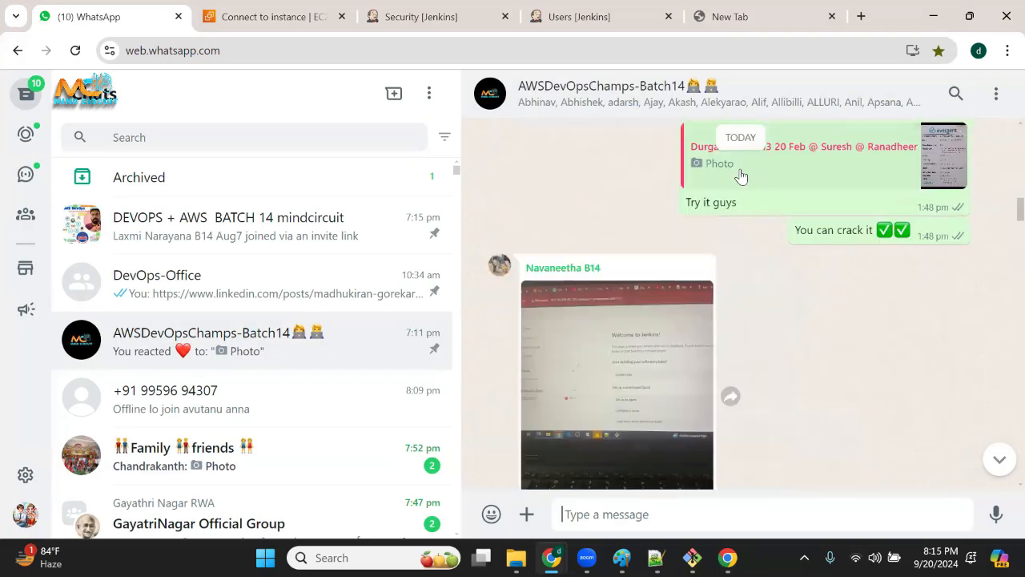
# View the AWSDevOpsChamps-Batch14 group info and close it again.
pyautogui.click(597, 101)
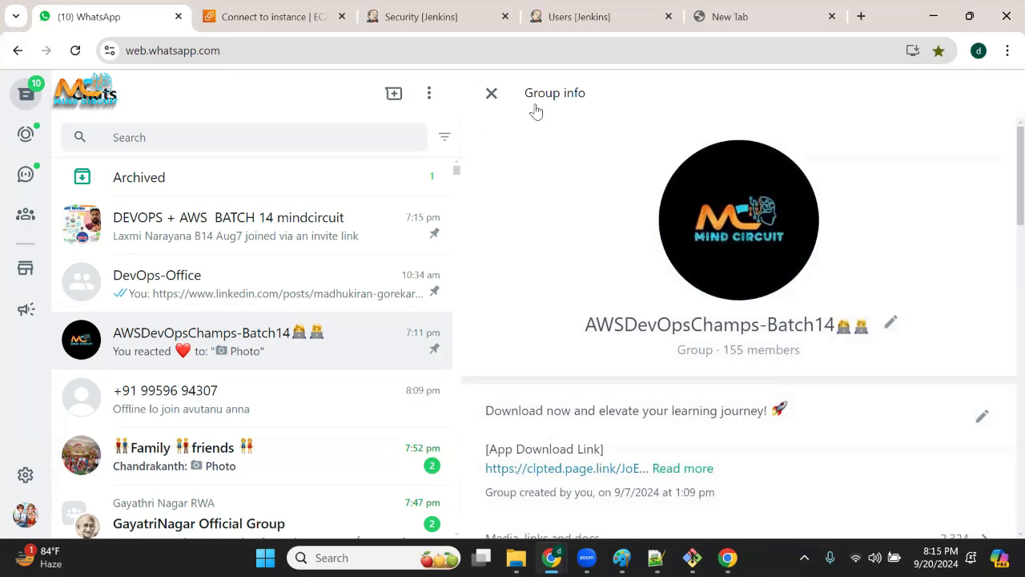
pyautogui.click(491, 92)
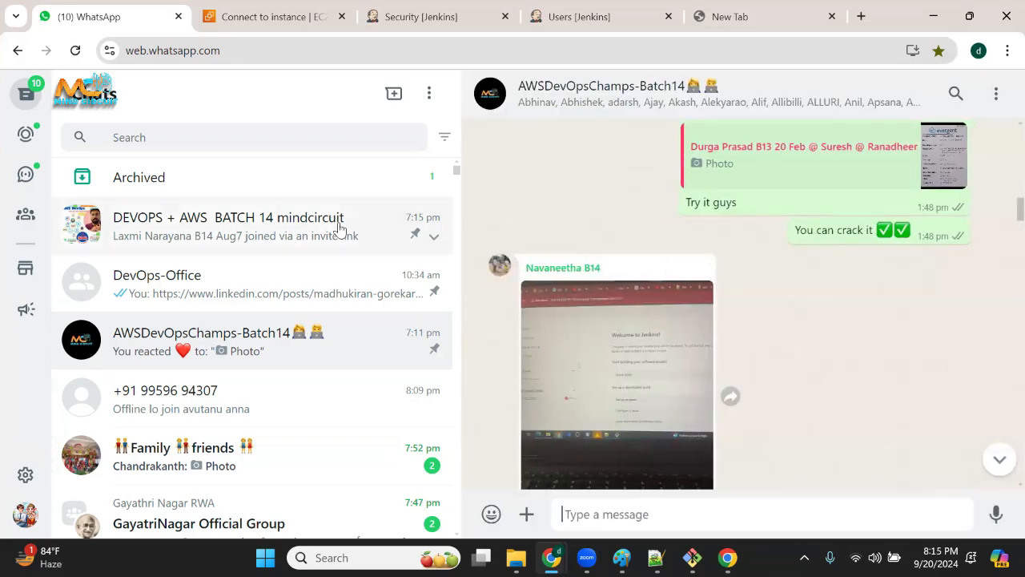
pyautogui.scroll(-5, 342, 237)
pyautogui.scroll(5, 352, 256)
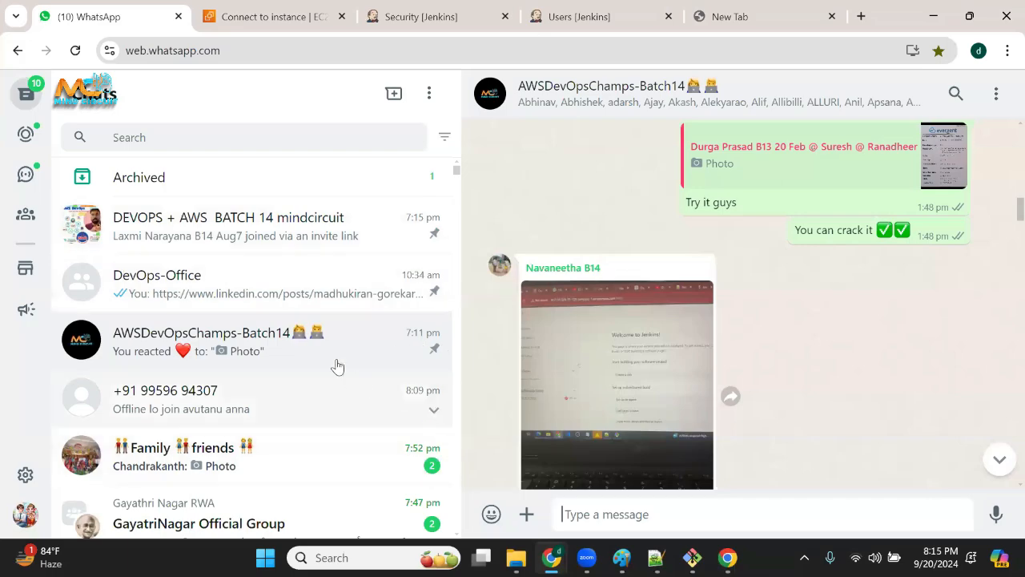
# Show the EC2 Connect to instance page, and minimize the browser, terminal, Paint and Notepad++ windows to reveal the desktop.
pyautogui.click(332, 20)
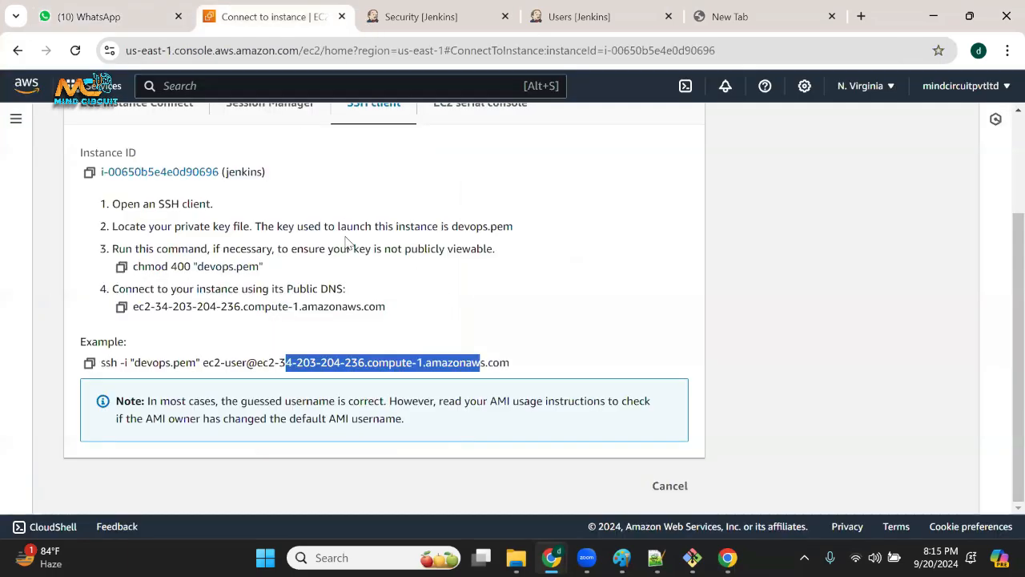
pyautogui.scroll(3, 414, 295)
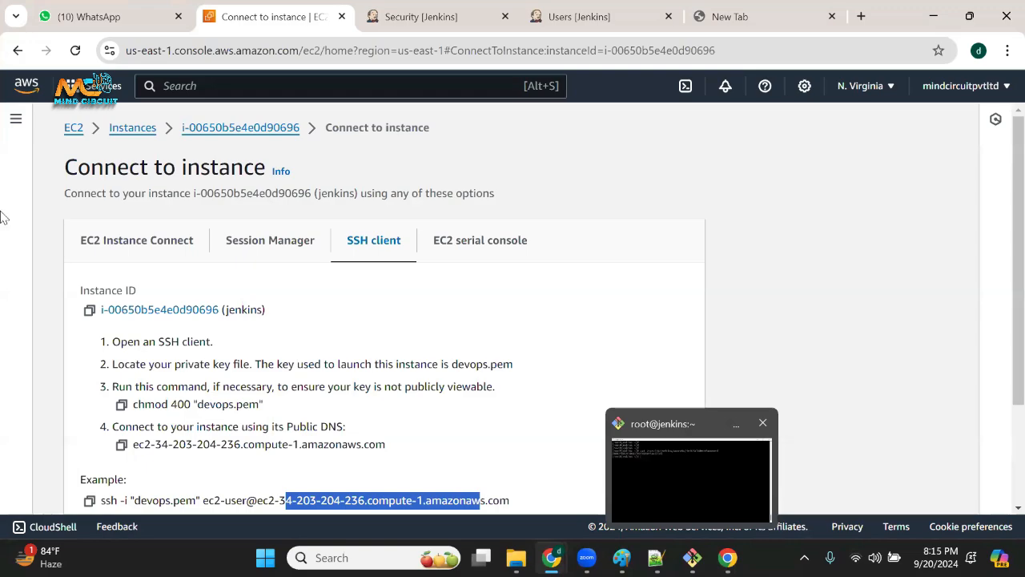
pyautogui.click(937, 18)
pyautogui.click(942, 17)
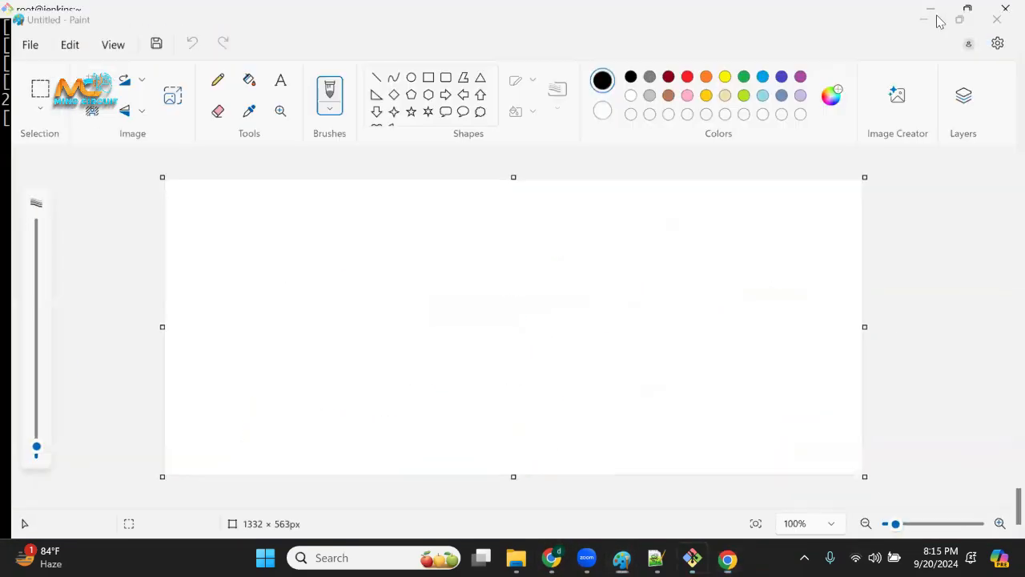
pyautogui.click(939, 19)
pyautogui.click(934, 8)
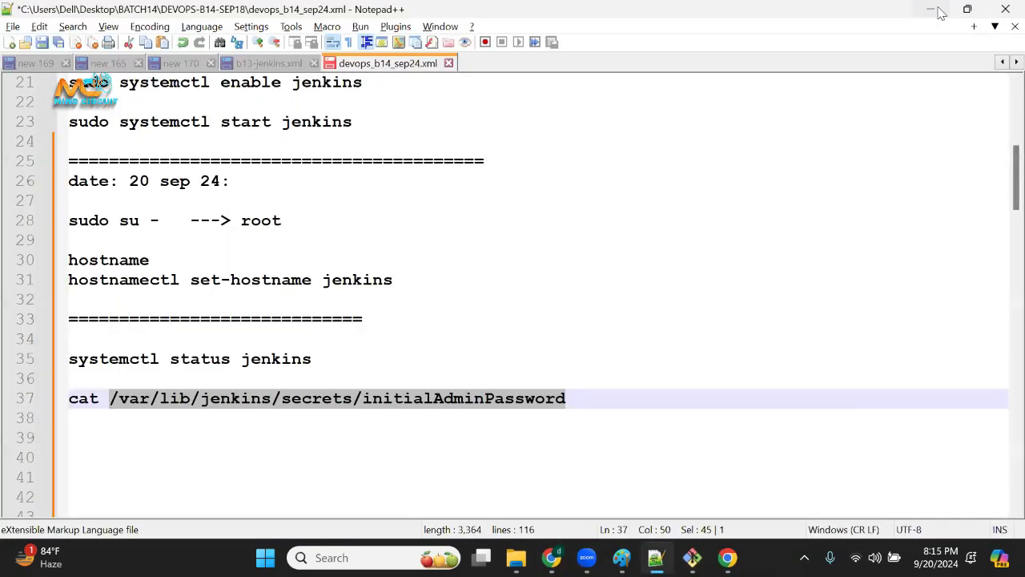
pyautogui.click(935, 12)
pyautogui.click(930, 14)
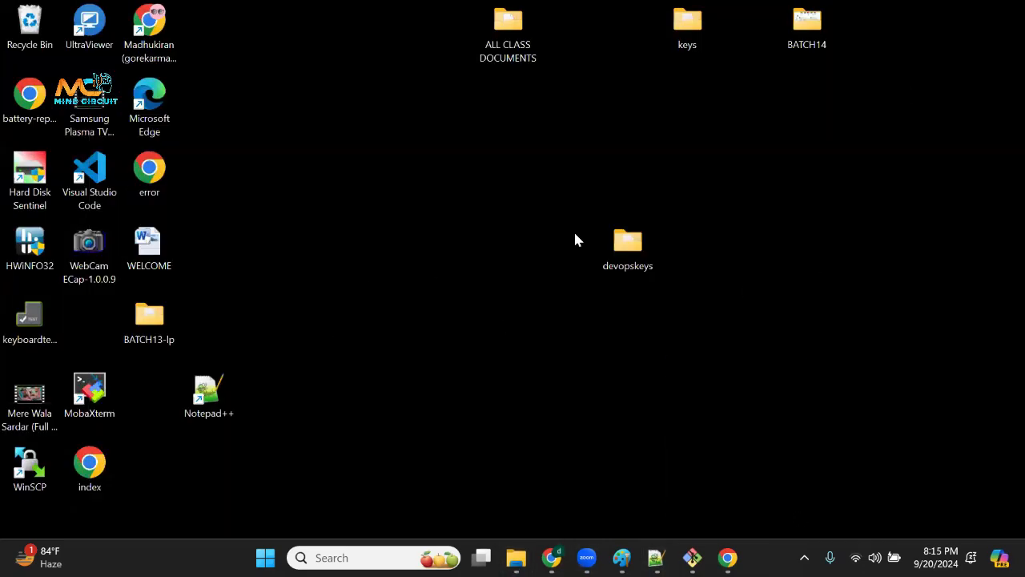
# Move the devopskeys folder higher on the desktop, just below the top row of folders, and open it.
pyautogui.moveTo(676, 256); pyautogui.dragTo(742, 455)
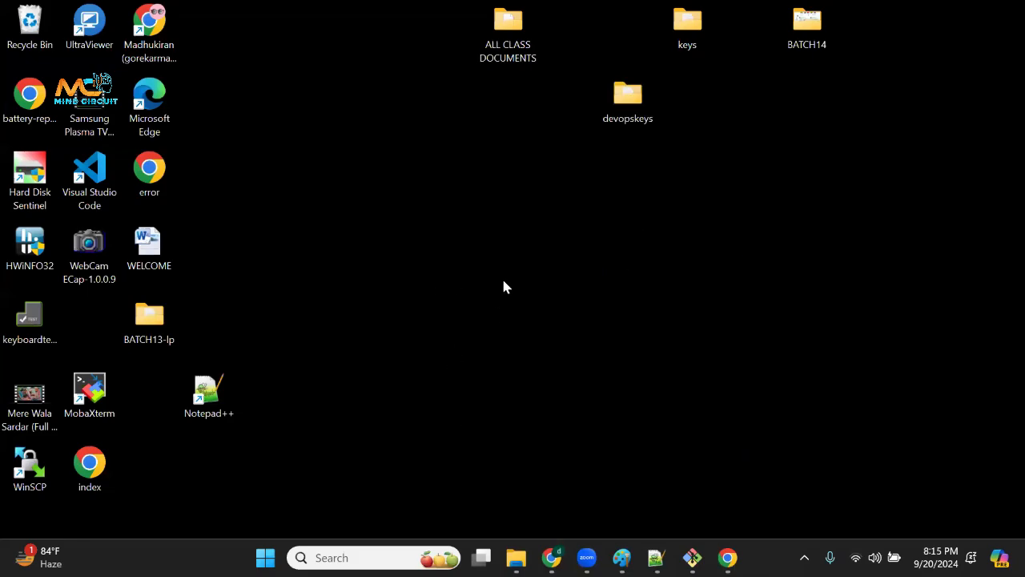
pyautogui.doubleClick(629, 106)
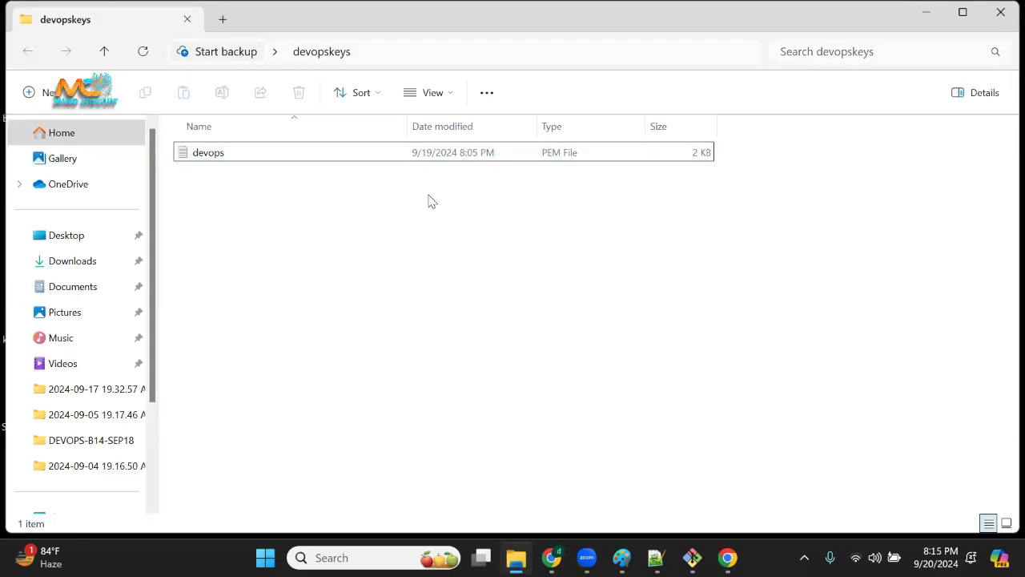
pyautogui.moveTo(304, 222); pyautogui.dragTo(500, 450)
# Create a new text document named test1 in the devopskeys folder.
pyautogui.rightClick(483, 400)
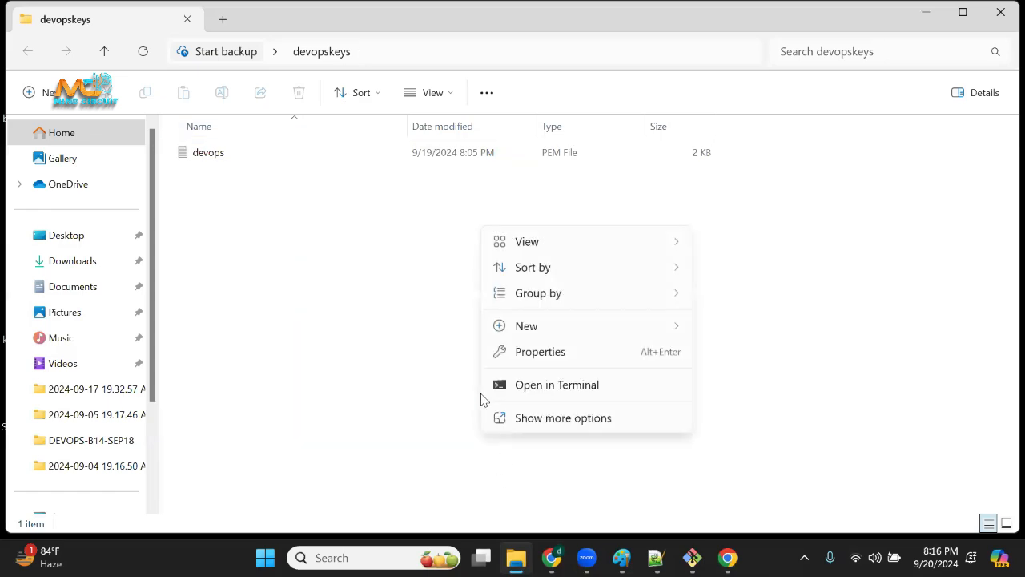
pyautogui.moveTo(652, 314)
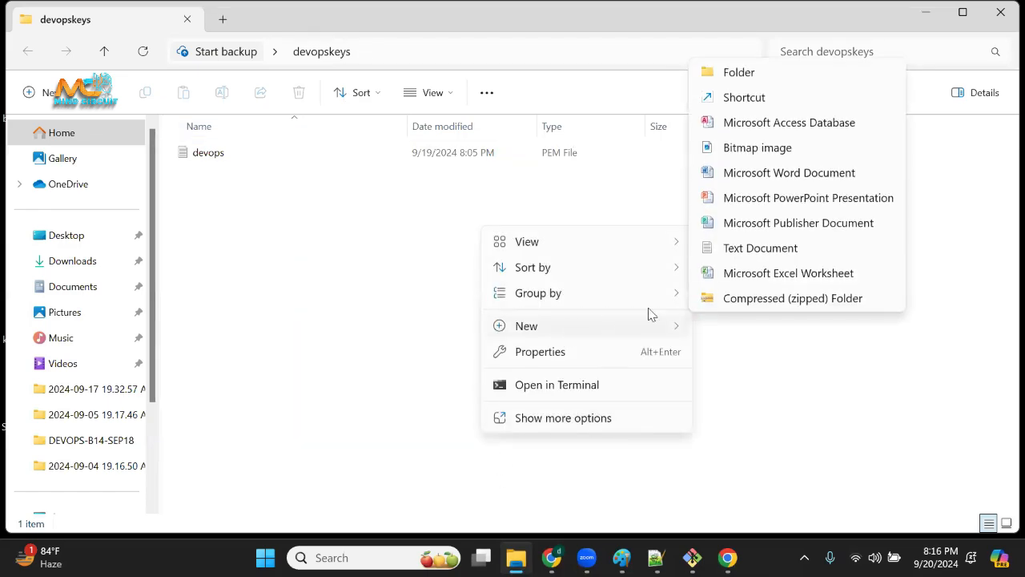
pyautogui.click(792, 248)
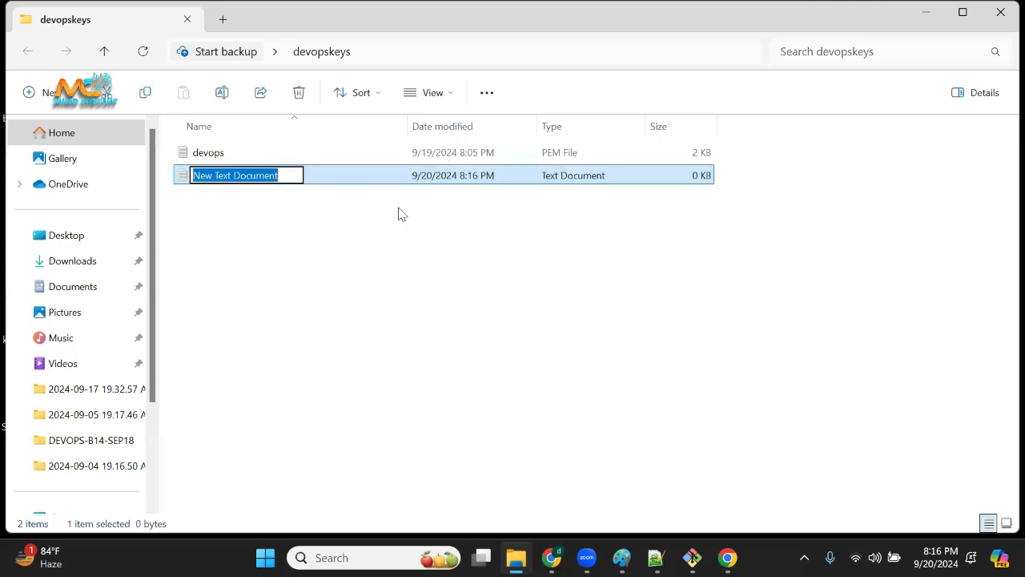
pyautogui.click(287, 174)
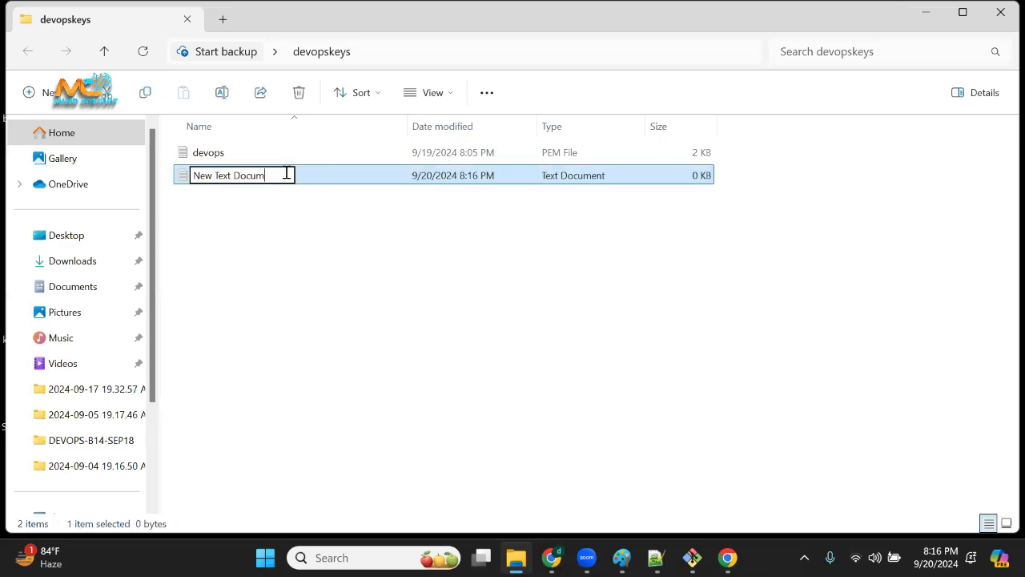
pyautogui.press('BackSpace')
pyautogui.press('BackSpace')
pyautogui.press('BackSpace')
pyautogui.press('BackSpace')
pyautogui.press('BackSpace')
pyautogui.press('BackSpace')
pyautogui.press('BackSpace')
pyautogui.press('BackSpace')
pyautogui.press('BackSpace')
pyautogui.press('BackSpace')
pyautogui.press('BackSpace')
pyautogui.press('BackSpace')
pyautogui.press('BackSpace')
pyautogui.press('BackSpace')
pyautogui.write('test1')
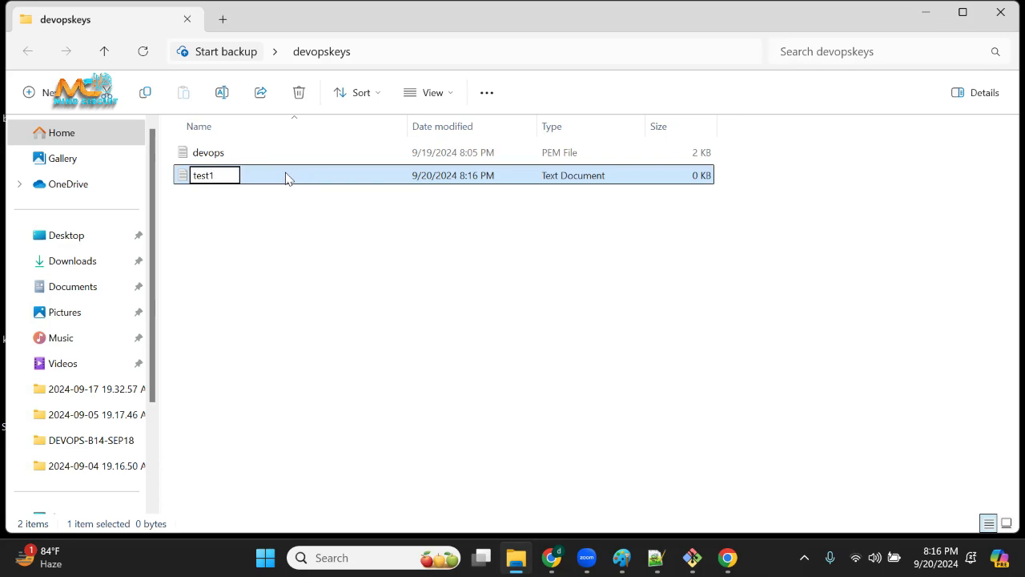
pyautogui.click(249, 349)
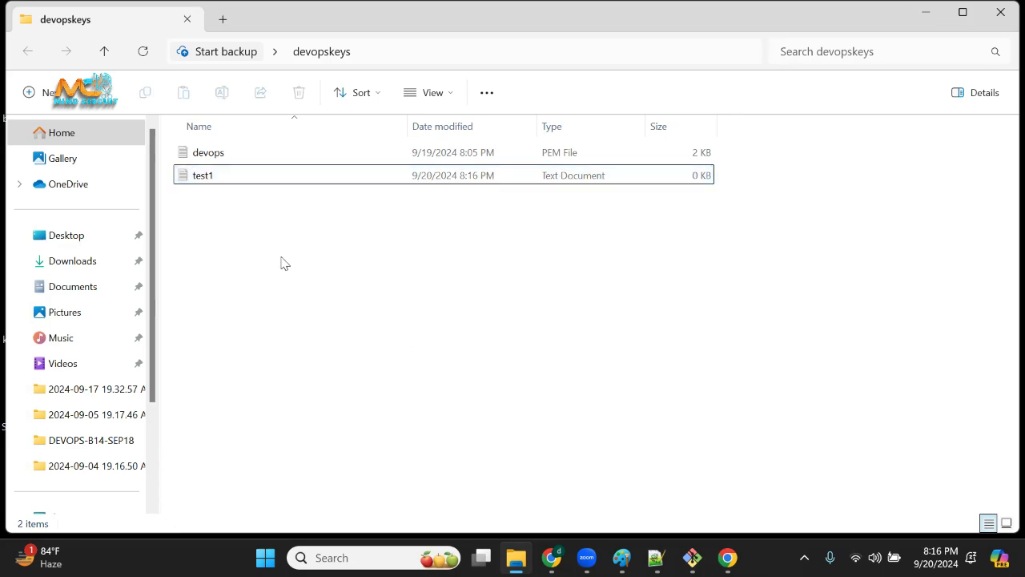
# Create a second text document named test2 in the devopskeys folder.
pyautogui.rightClick(282, 263)
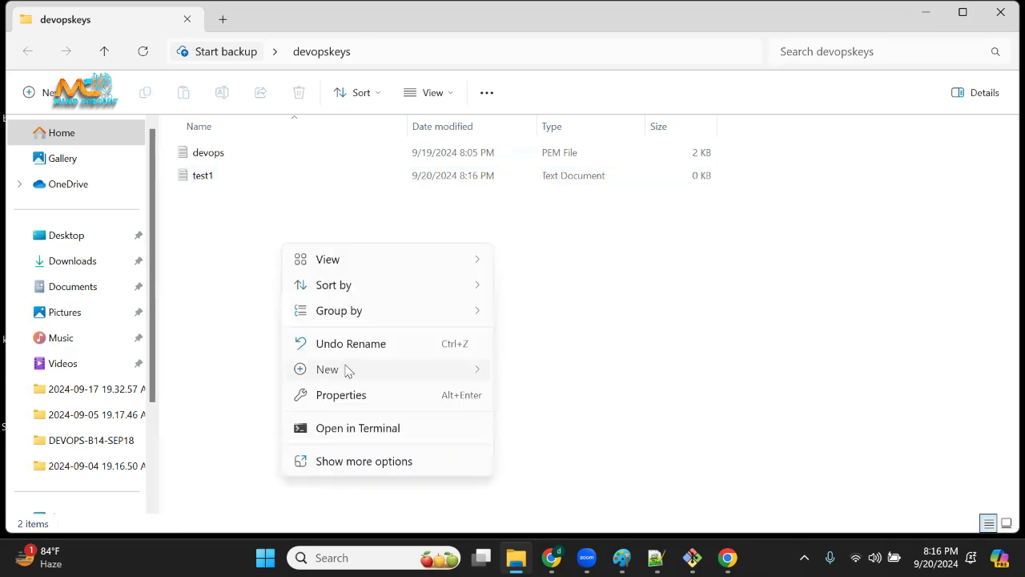
pyautogui.moveTo(348, 368)
pyautogui.click(573, 292)
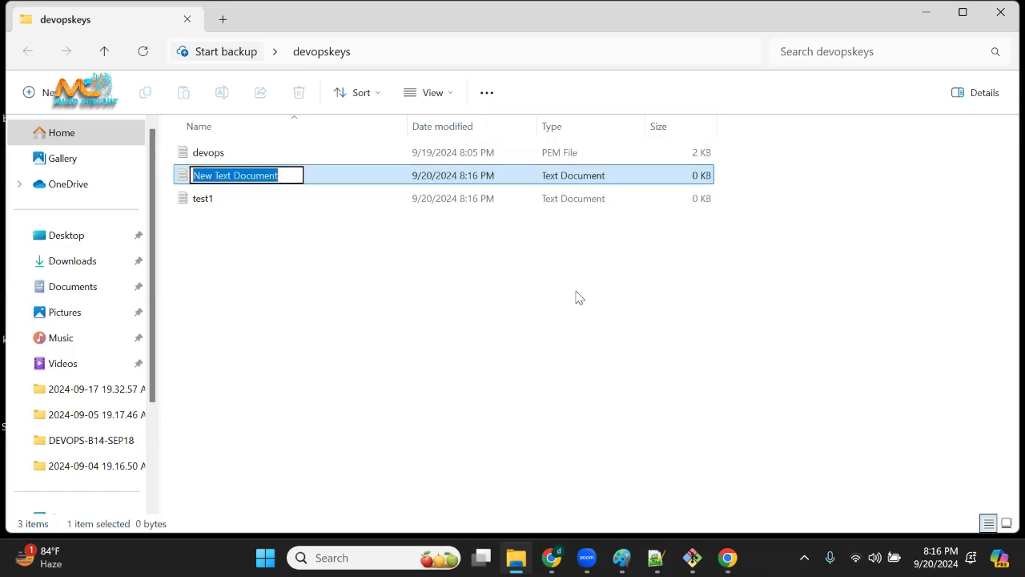
pyautogui.write('test2')
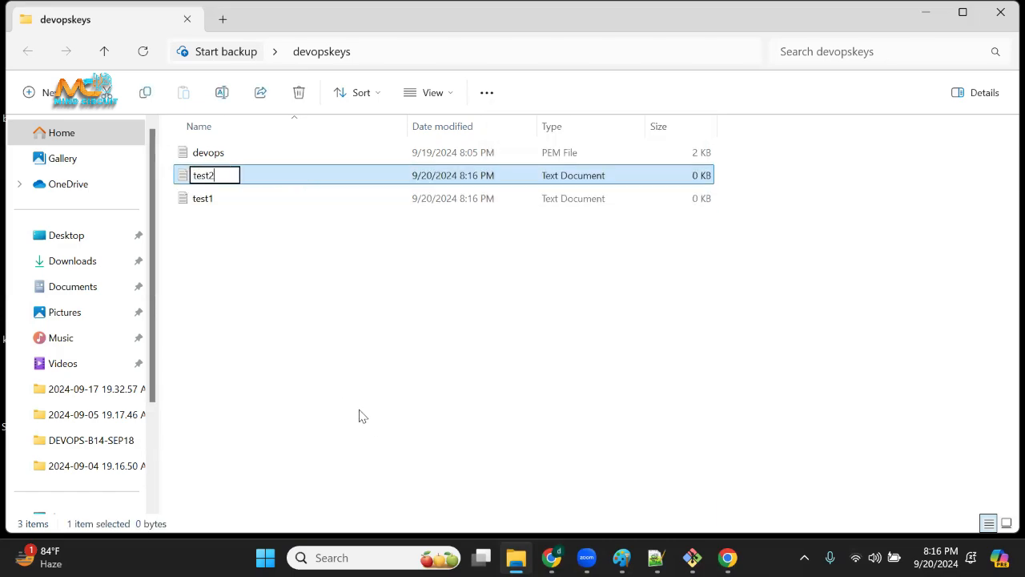
pyautogui.click(312, 287)
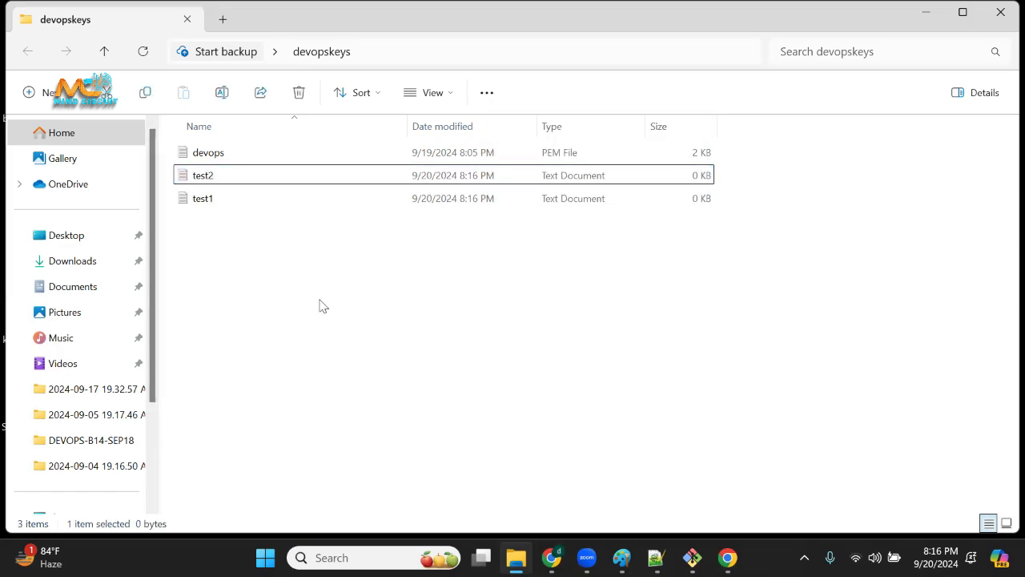
# Create a new folder named dir1 inside the devopskeys folder.
pyautogui.rightClick(325, 327)
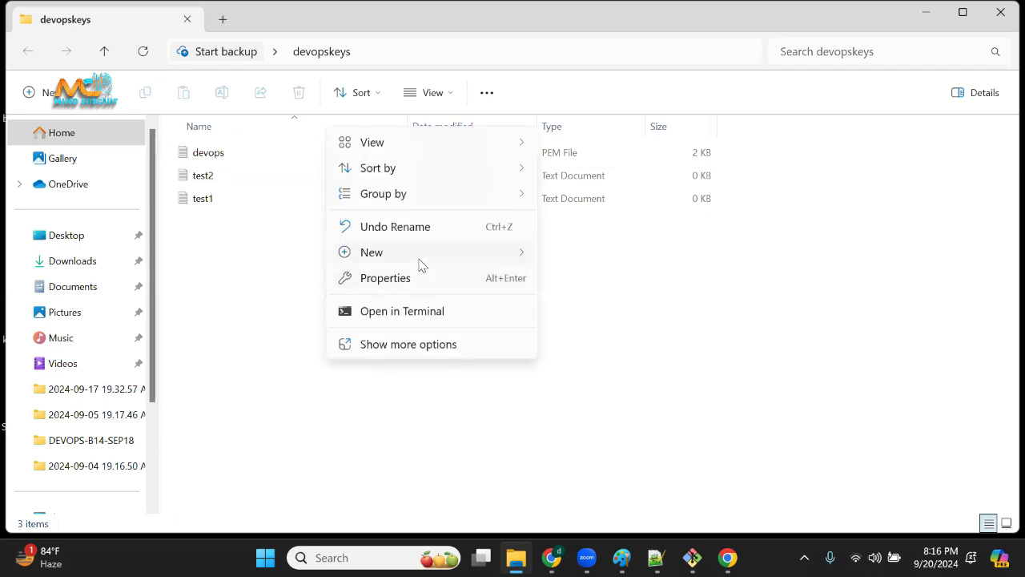
pyautogui.moveTo(425, 255)
pyautogui.click(634, 260)
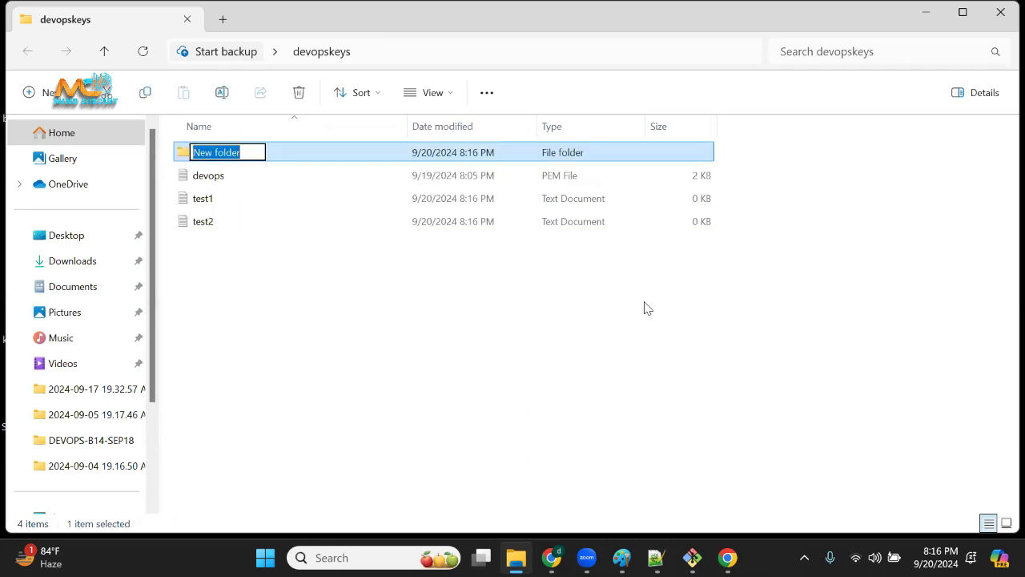
pyautogui.write('dir')
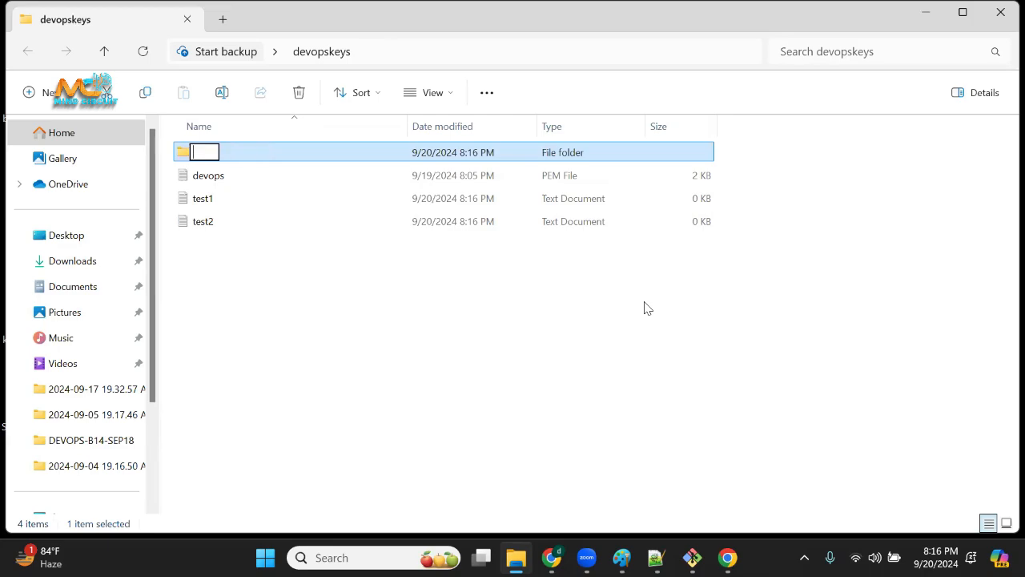
pyautogui.write('dir1')
pyautogui.click(337, 389)
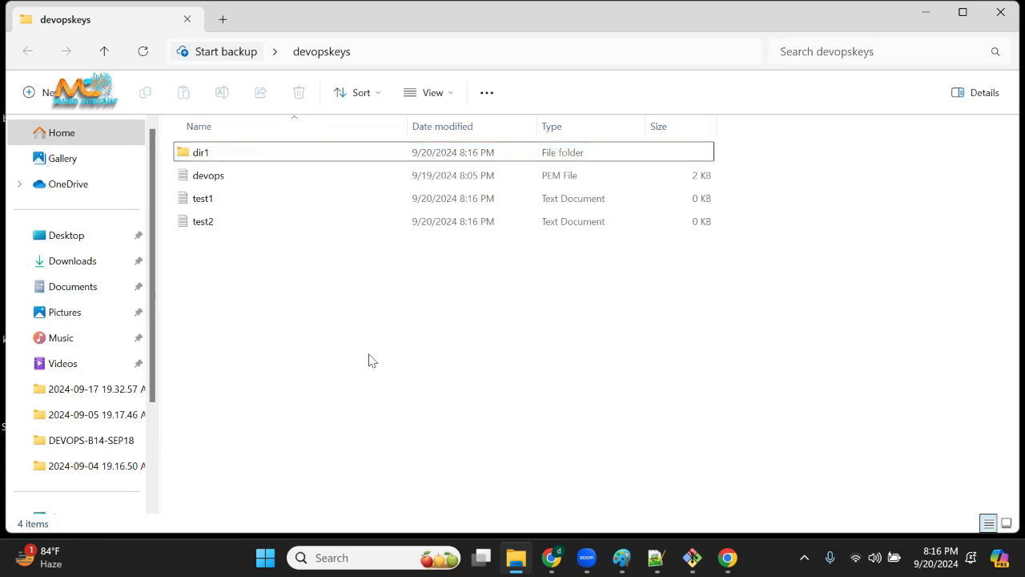
# Create another folder named dir2 inside the devopskeys folder.
pyautogui.rightClick(371, 360)
pyautogui.moveTo(446, 286)
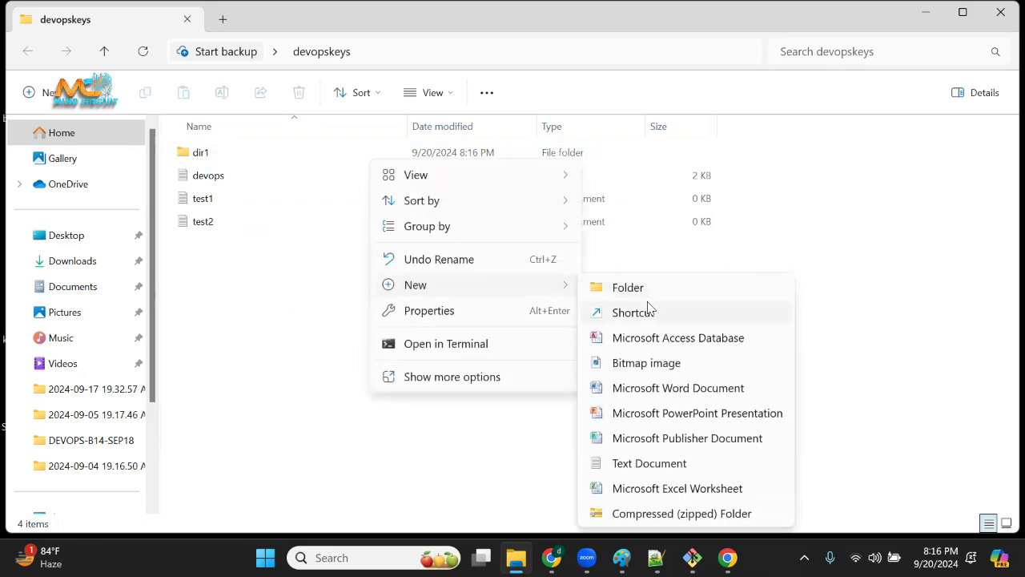
pyautogui.click(626, 286)
pyautogui.write('dir2')
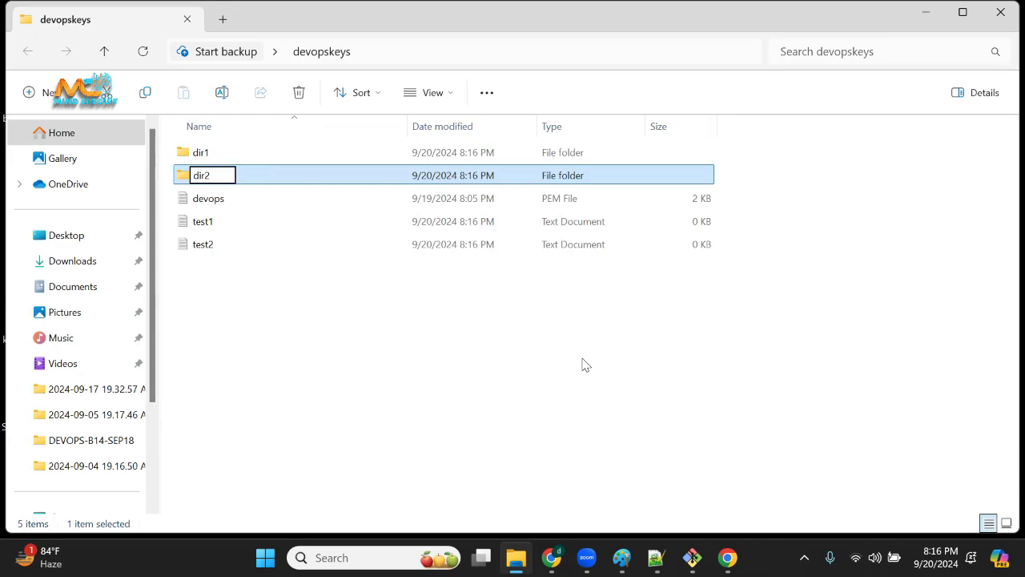
pyautogui.click(366, 411)
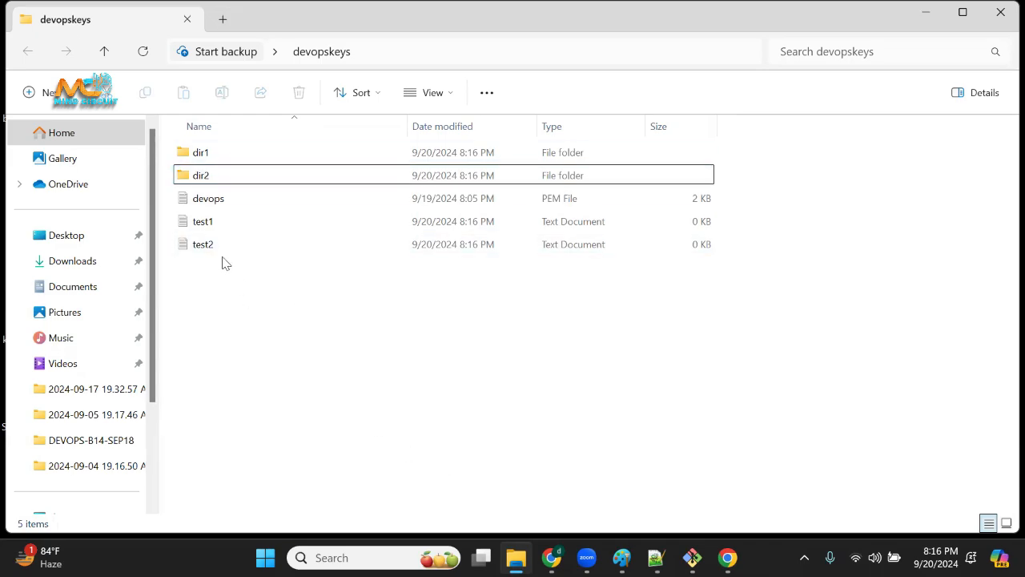
pyautogui.click(267, 151)
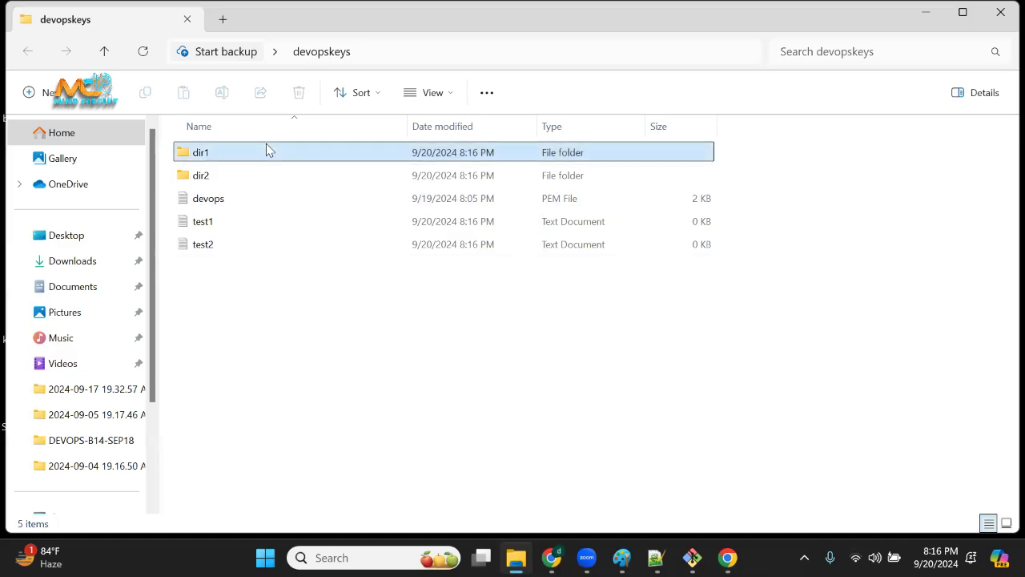
pyautogui.click(319, 446)
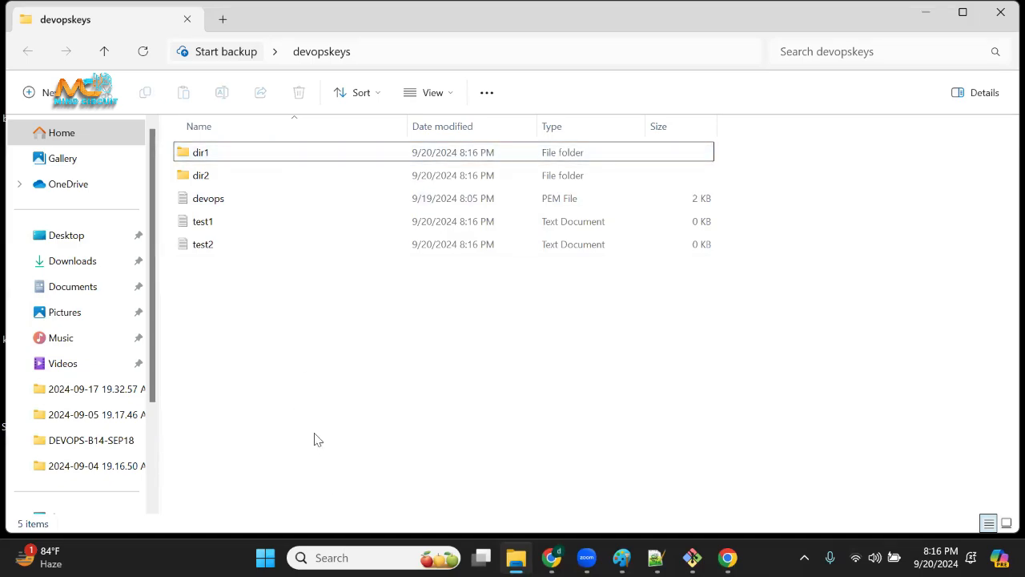
pyautogui.click(232, 253)
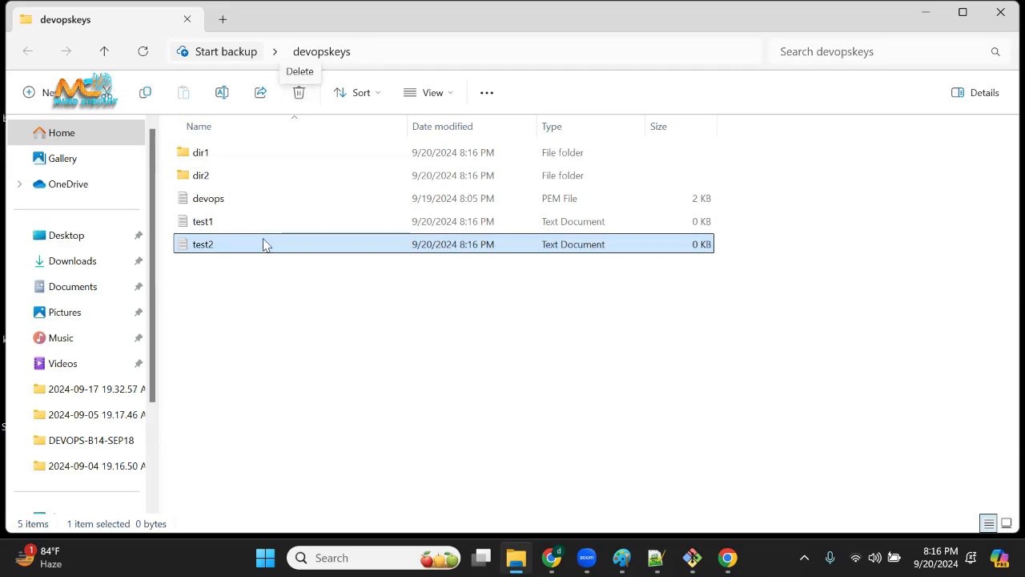
pyautogui.press('F2')
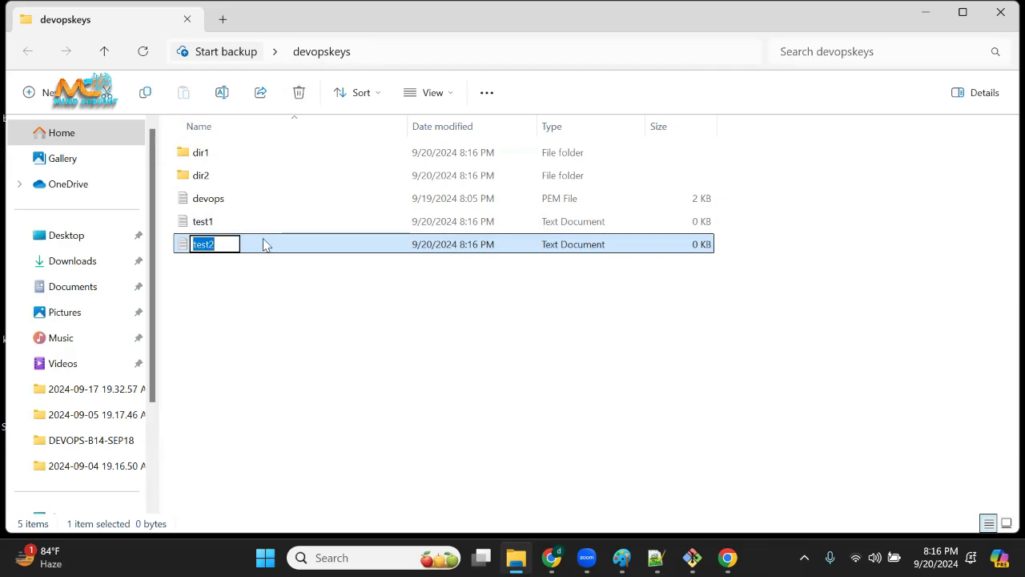
pyautogui.press('BackSpace')
pyautogui.click(218, 343)
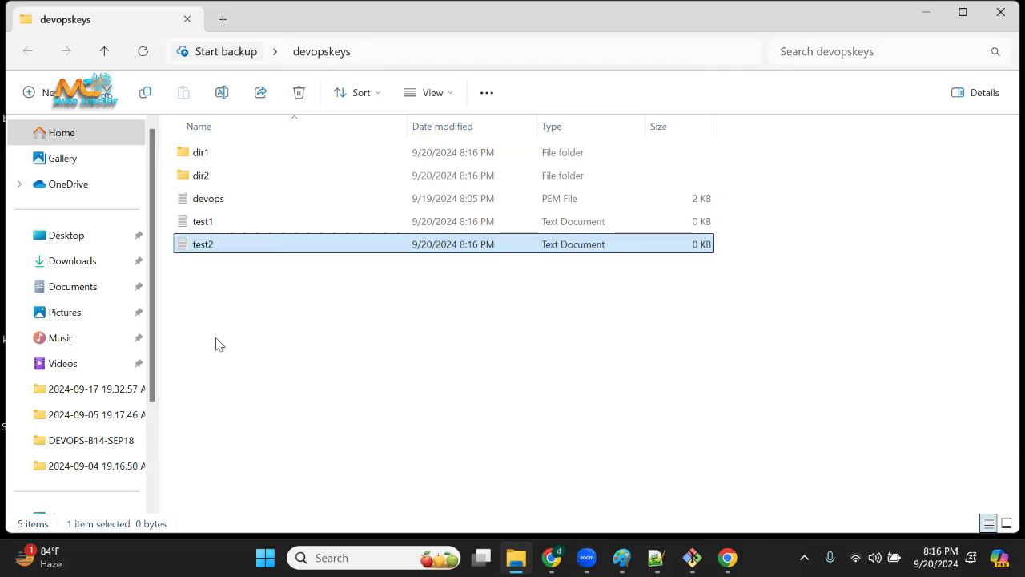
# Delete the test2 and test1 text documents and the dir2 folder from devopskeys.
pyautogui.click(233, 253)
pyautogui.press('Delete')
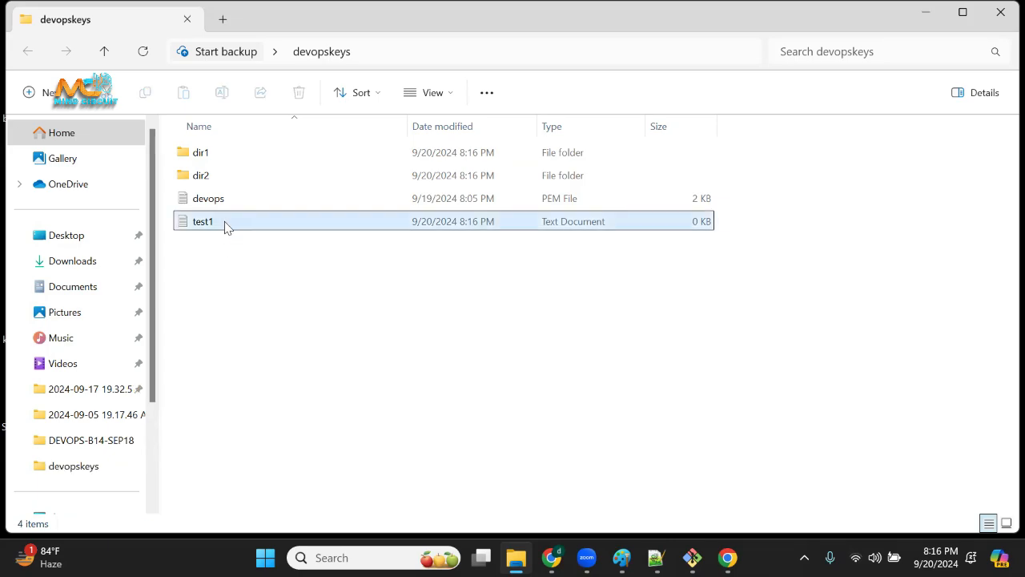
pyautogui.rightClick(224, 228)
pyautogui.click(200, 228)
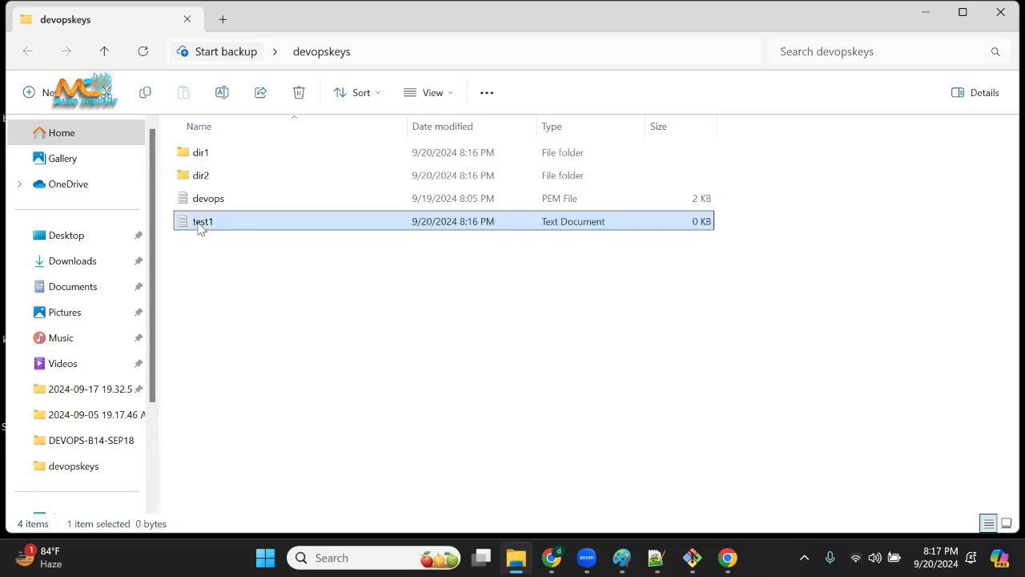
pyautogui.rightClick(200, 228)
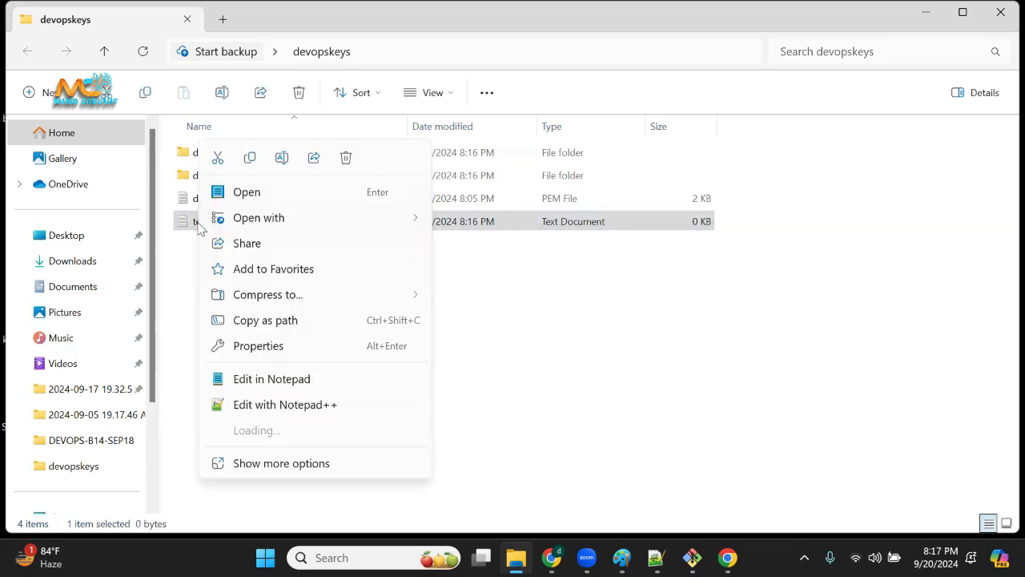
pyautogui.press('Escape')
pyautogui.press('Delete')
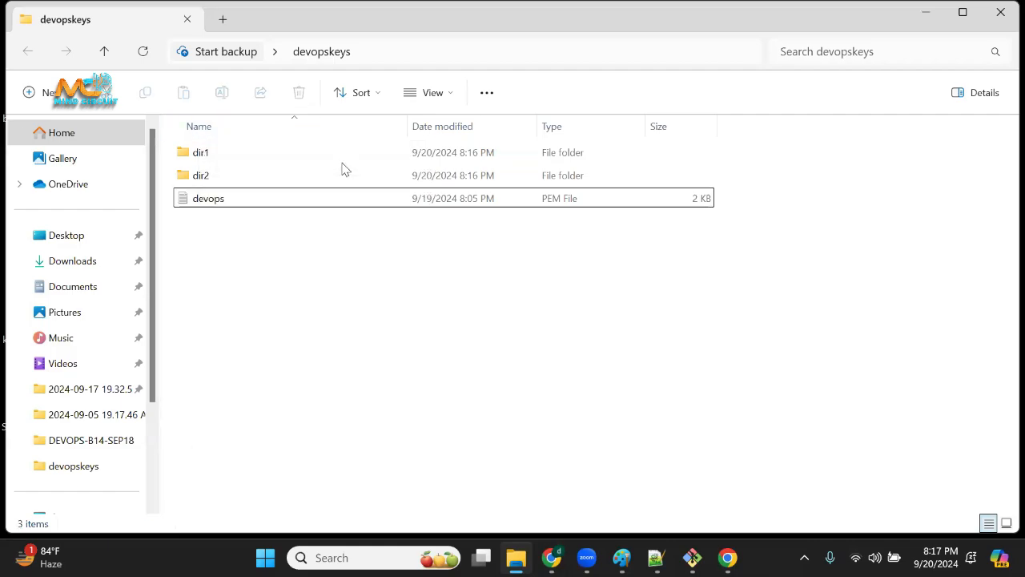
pyautogui.click(223, 178)
pyautogui.press('Delete')
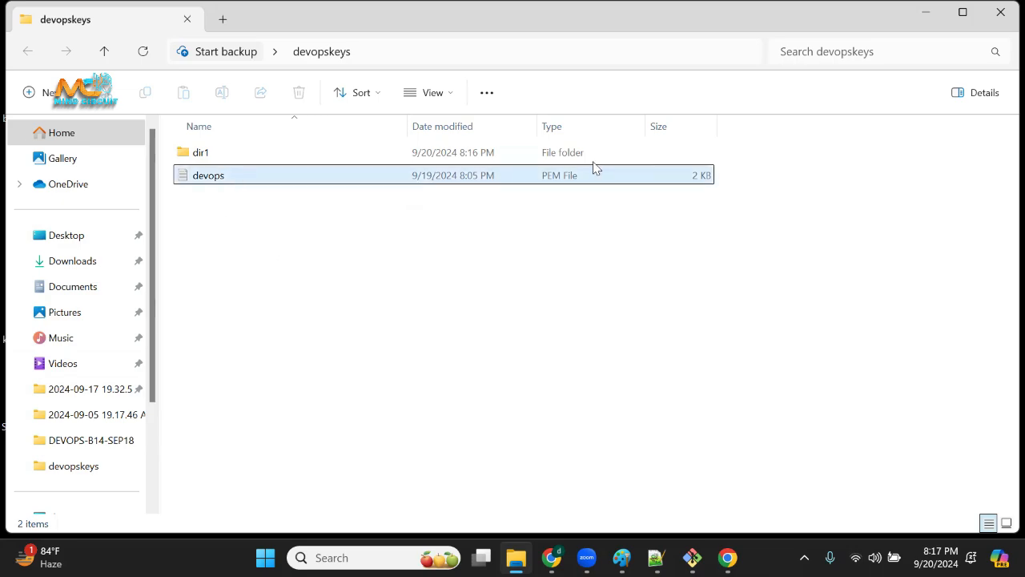
# Open the devops PEM file in Notepad, look through its private key contents and close it.
pyautogui.doubleClick(257, 178)
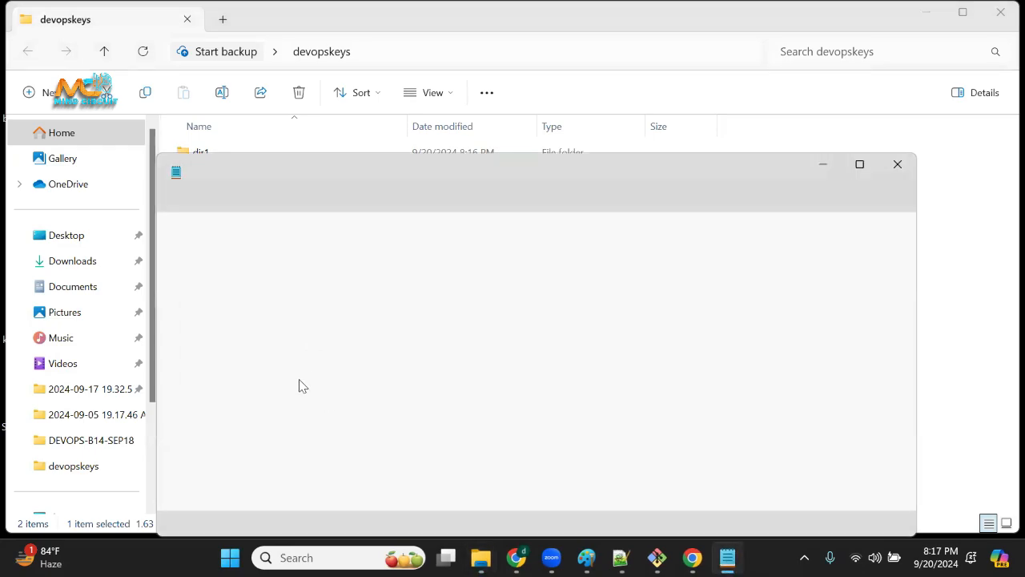
pyautogui.moveTo(226, 239); pyautogui.dragTo(368, 477)
pyautogui.scroll(-2, 250, 316)
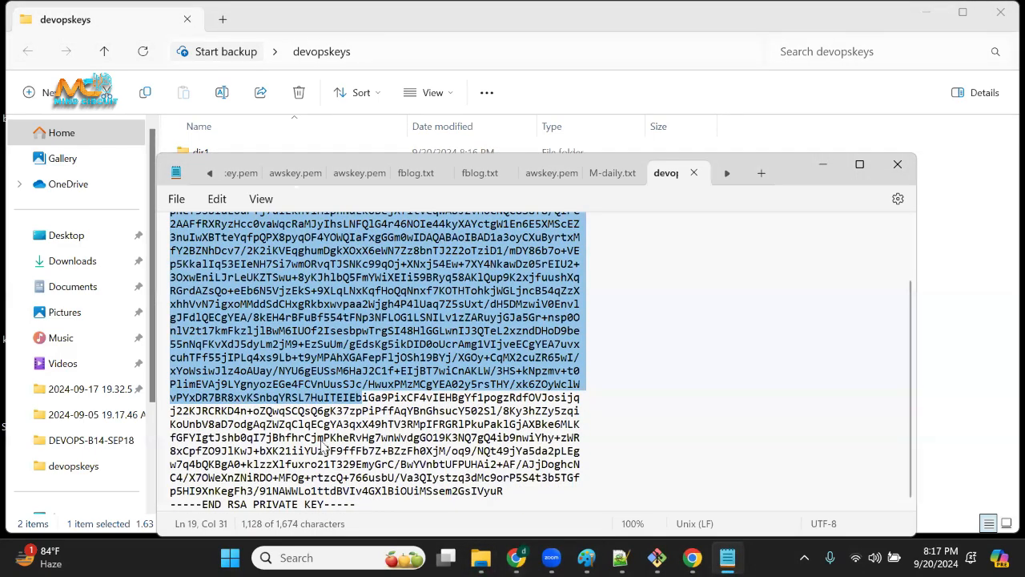
pyautogui.scroll(2, 323, 447)
pyautogui.click(898, 164)
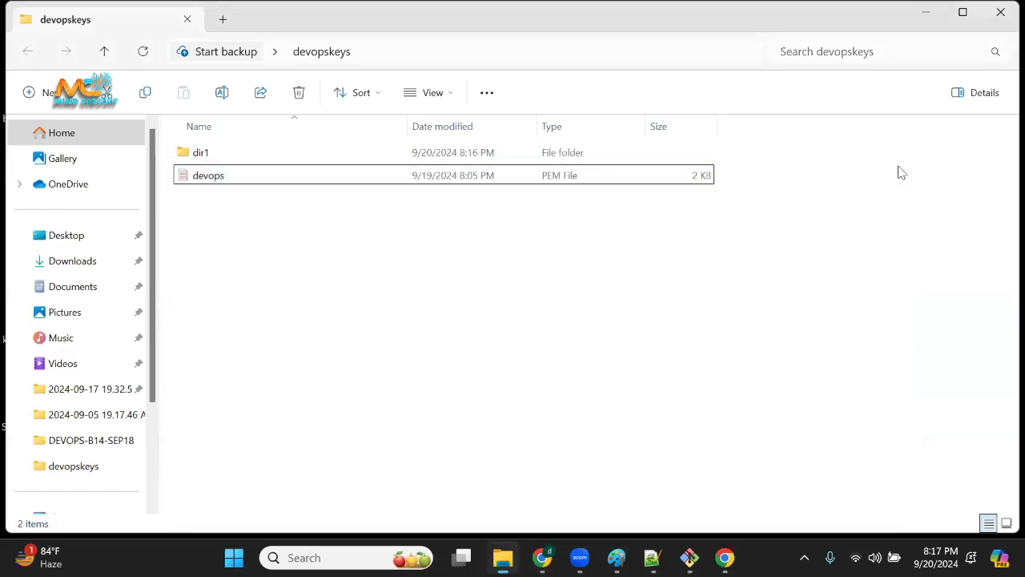
# Open the dir1 folder and create a new text document named b14test in it.
pyautogui.click(211, 155)
pyautogui.doubleClick(211, 154)
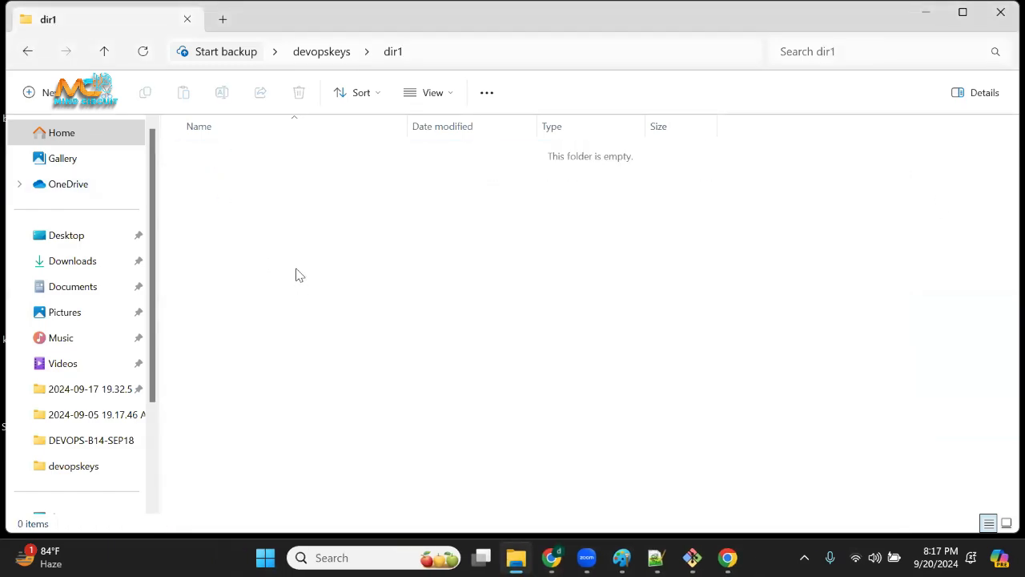
pyautogui.moveTo(291, 228); pyautogui.dragTo(529, 481)
pyautogui.rightClick(414, 257)
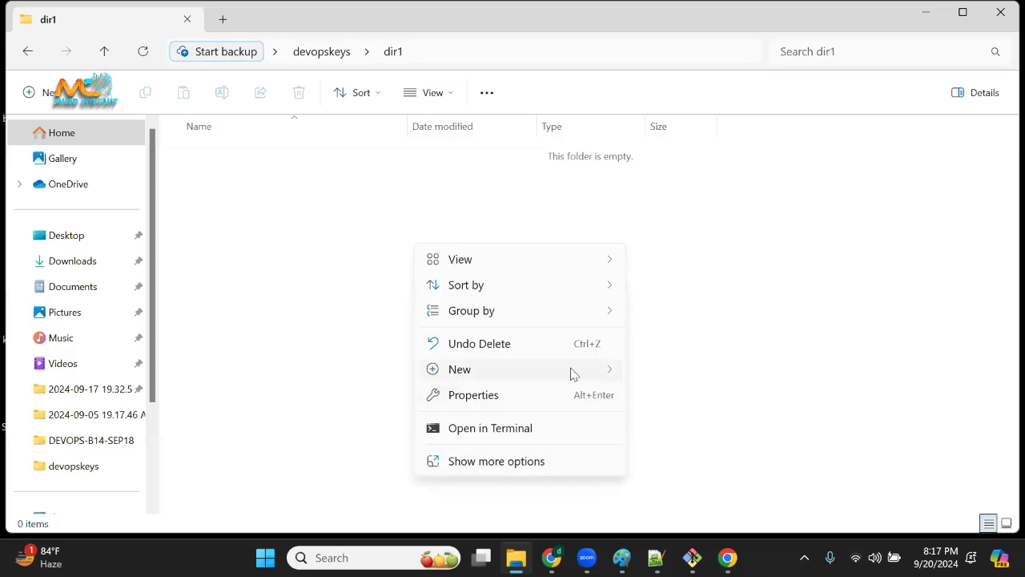
pyautogui.moveTo(571, 373)
pyautogui.click(662, 292)
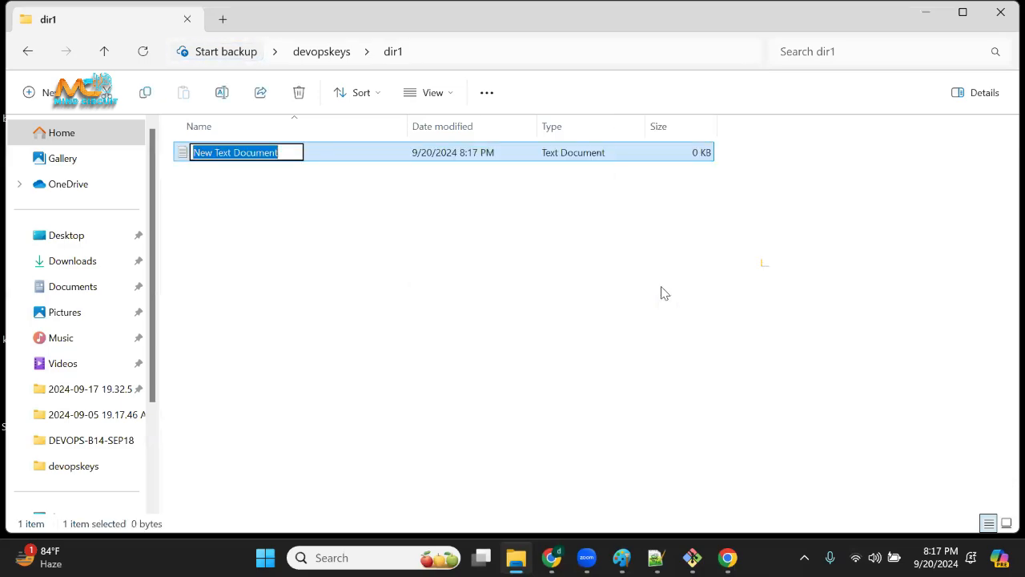
pyautogui.write('b14test')
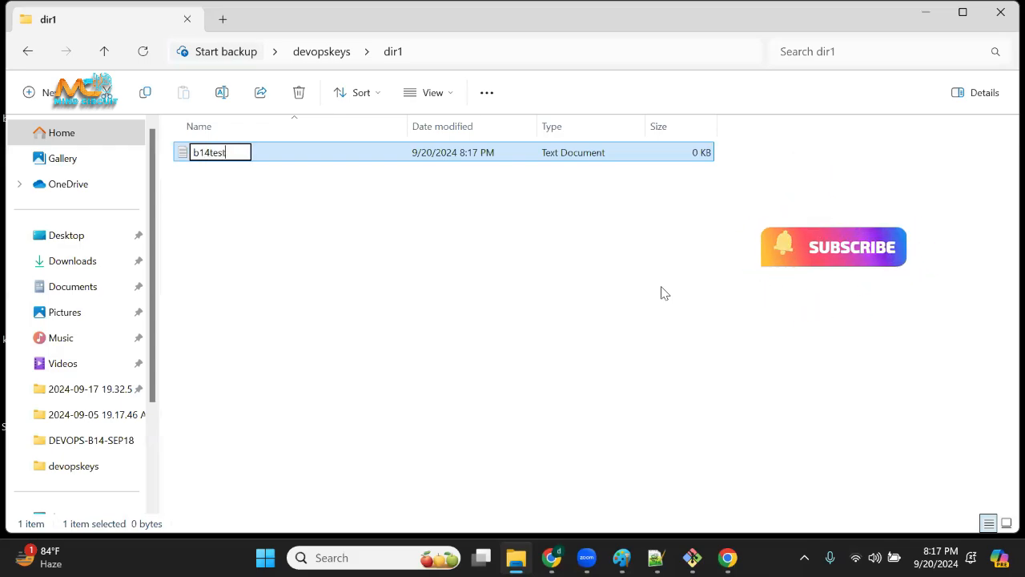
pyautogui.press('Return')
pyautogui.click(291, 277)
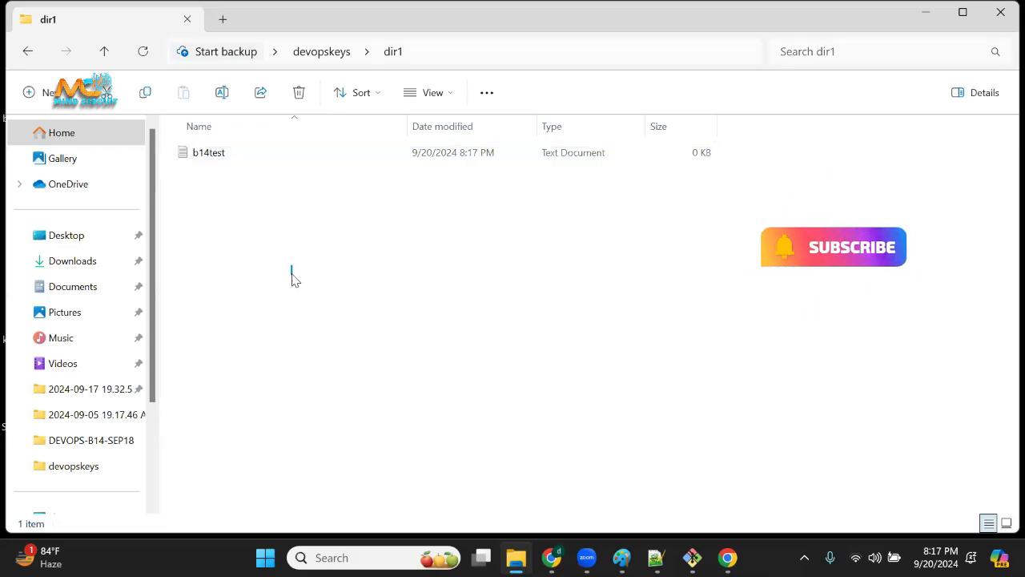
# Open the b14test text document and write "hi , welcome to devops" on its third line.
pyautogui.click(222, 164)
pyautogui.doubleClick(222, 164)
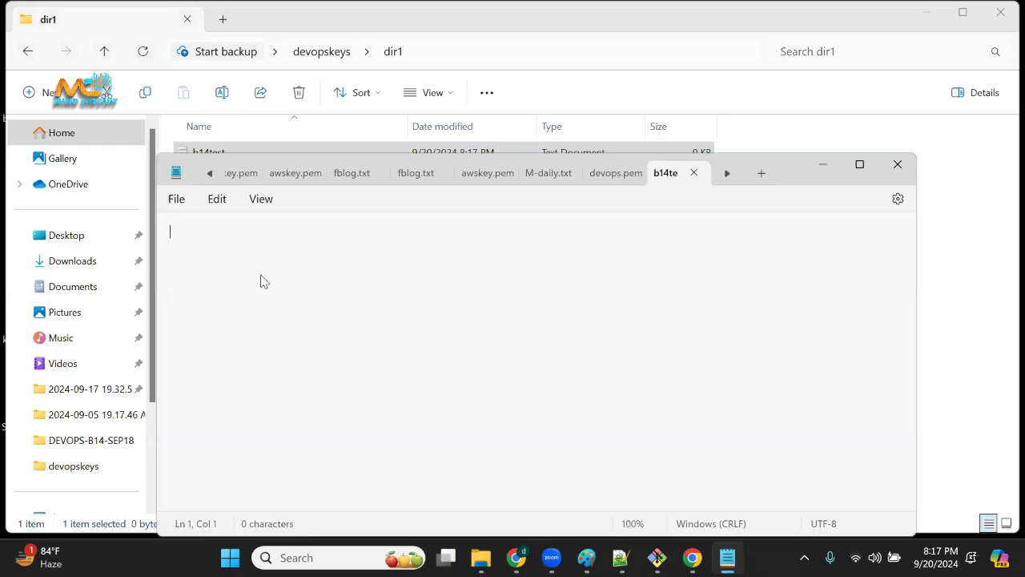
pyautogui.press('Return')
pyautogui.press('Return')
pyautogui.write('hi')
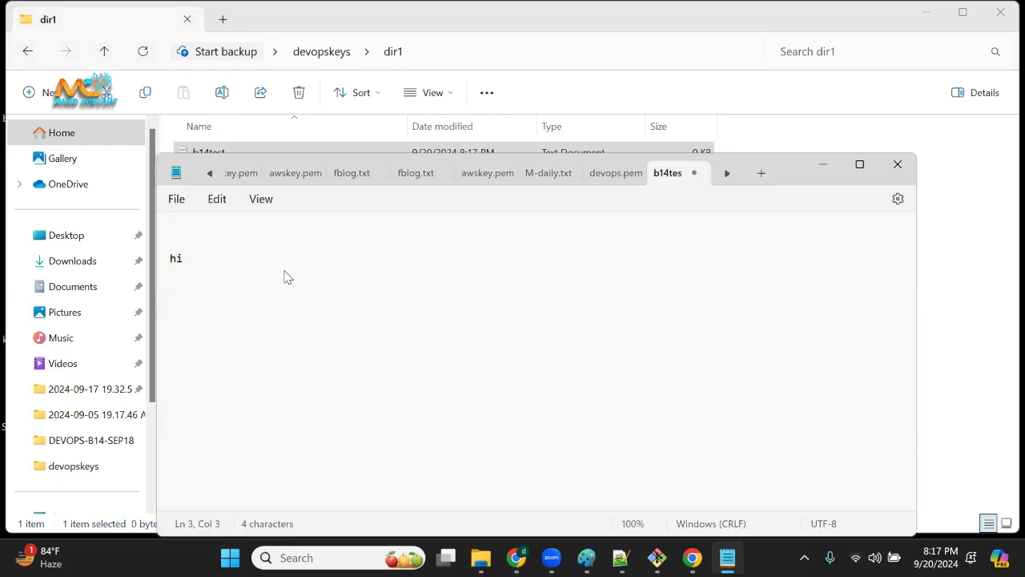
pyautogui.write(' ,, s')
pyautogui.press('BackSpace')
pyautogui.write('welcome to devops')
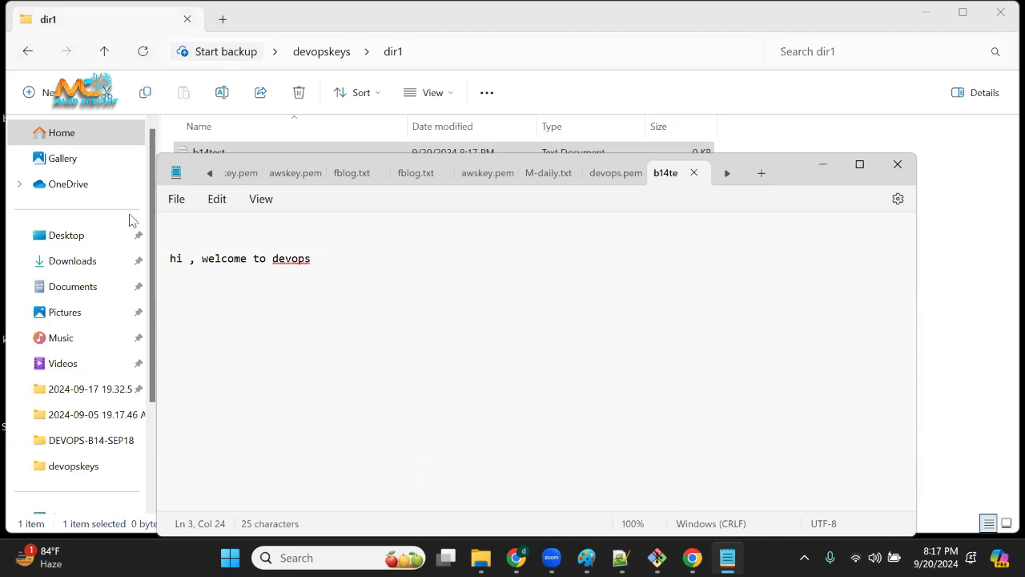
# Save the b14test text document and close Notepad.
pyautogui.click(172, 202)
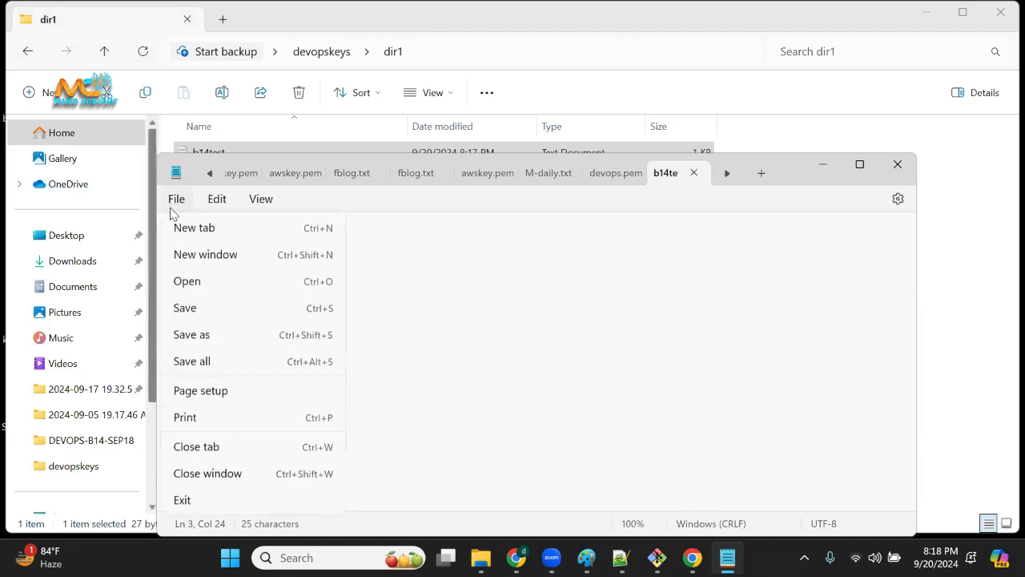
pyautogui.click(196, 314)
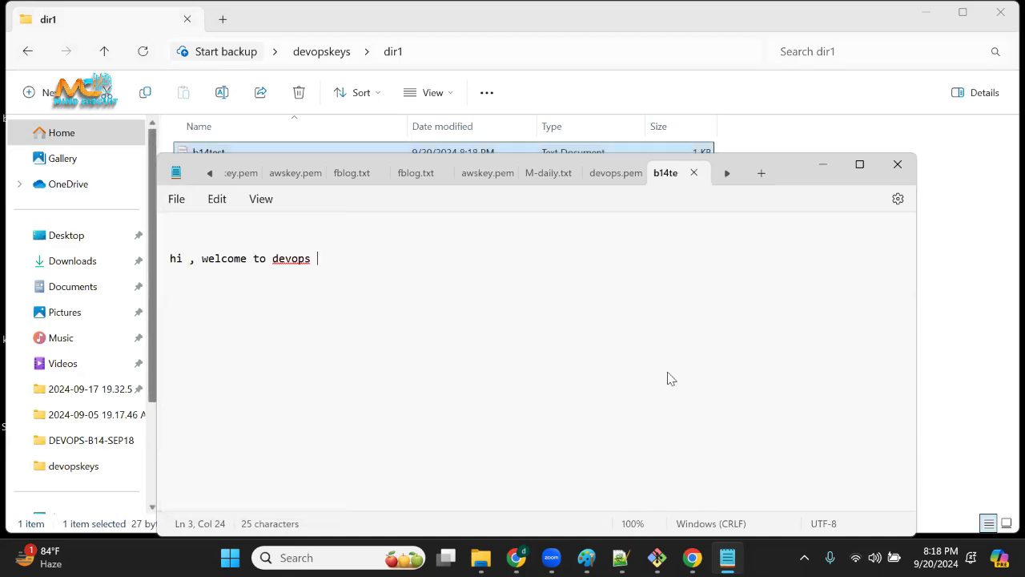
pyautogui.hotkey('alt', 'F4')
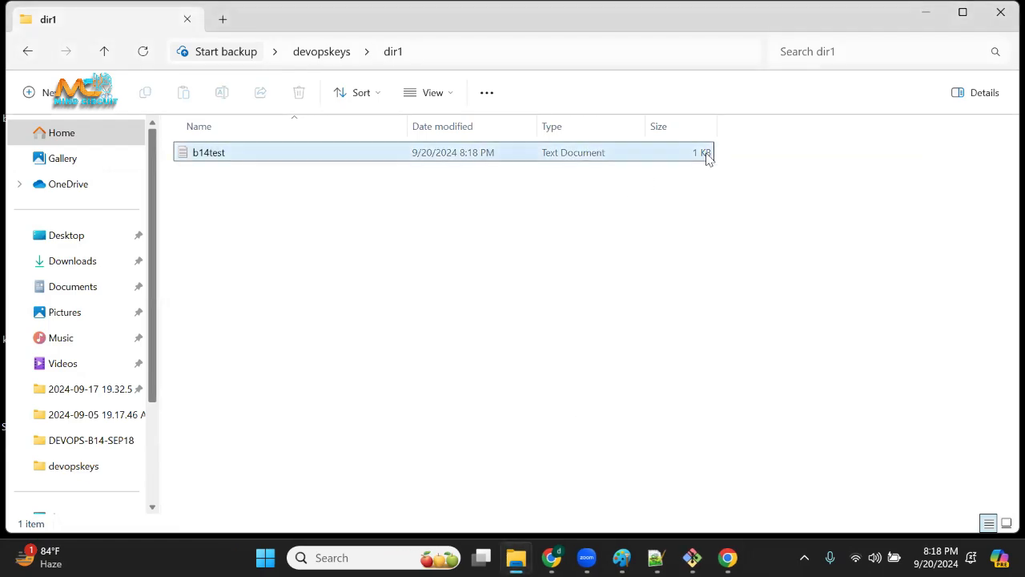
# Reopen the b14test document to check its saved text, and close it again.
pyautogui.doubleClick(227, 152)
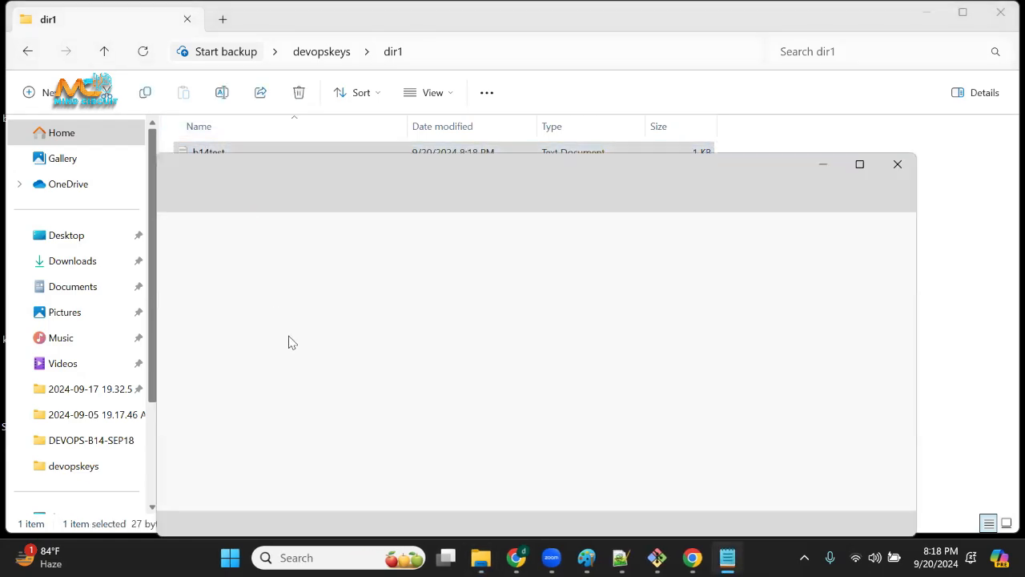
pyautogui.moveTo(359, 274); pyautogui.dragTo(71, 267)
pyautogui.click(897, 164)
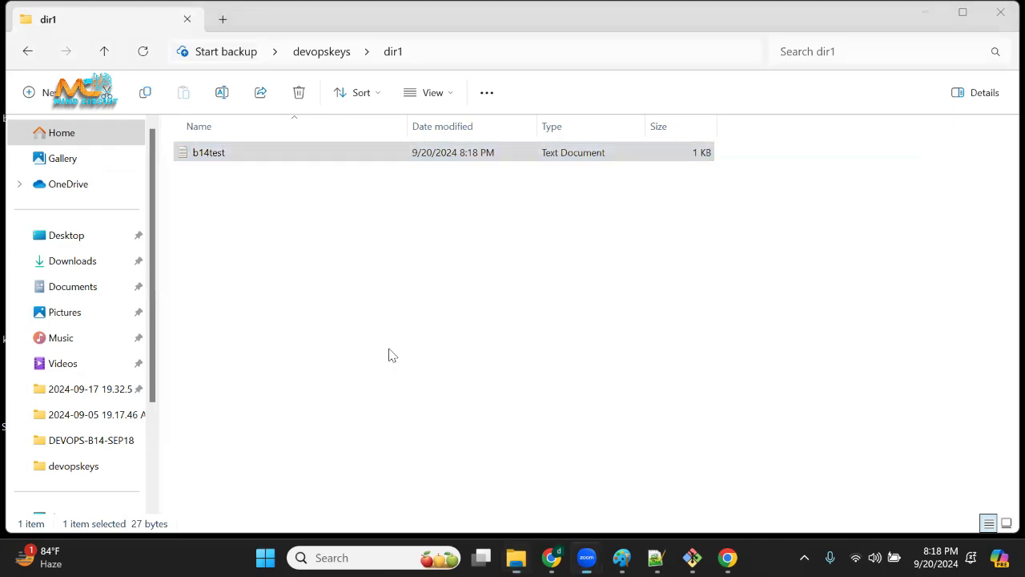
# Handwrite GUI and CLI in red over the empty area below the b14test file, and underline CLI.
pyautogui.moveTo(589, 254); pyautogui.dragTo(599, 302)
pyautogui.moveTo(600, 263); pyautogui.dragTo(663, 240)
pyautogui.moveTo(652, 251)
pyautogui.mouseDown()
pyautogui.moveTo(662, 273)
pyautogui.moveTo(690, 267)
pyautogui.mouseUp()
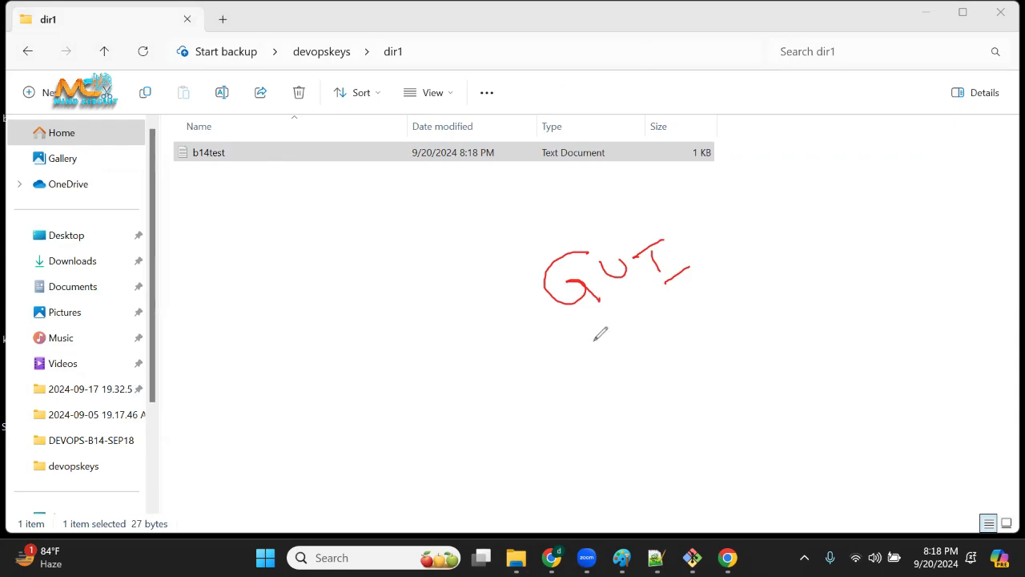
pyautogui.moveTo(594, 339)
pyautogui.mouseDown()
pyautogui.moveTo(613, 365)
pyautogui.moveTo(654, 356)
pyautogui.mouseUp()
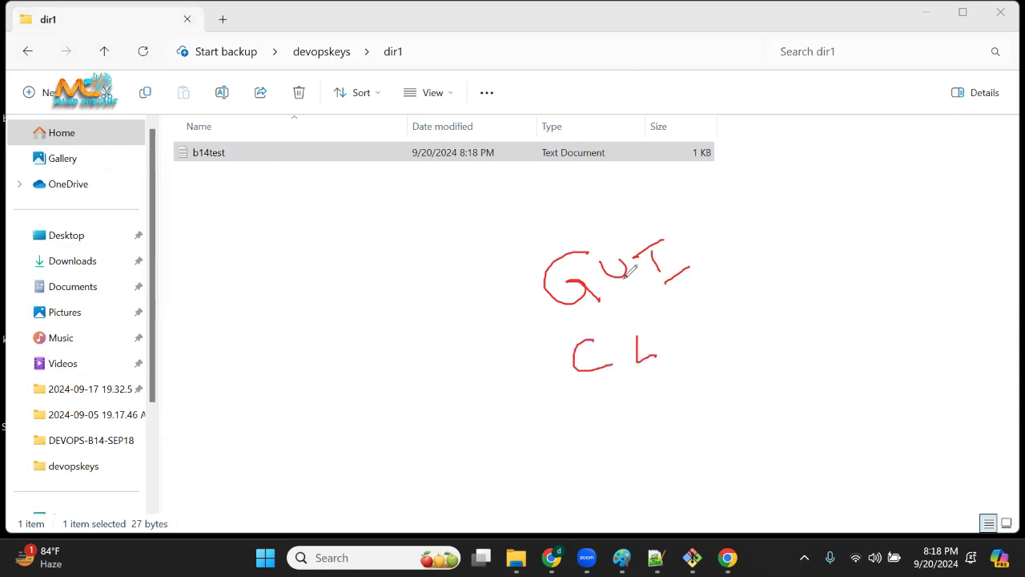
pyautogui.moveTo(682, 318)
pyautogui.mouseDown()
pyautogui.moveTo(689, 340)
pyautogui.moveTo(701, 307)
pyautogui.mouseUp()
pyautogui.moveTo(676, 367); pyautogui.dragTo(707, 349)
pyautogui.moveTo(685, 370); pyautogui.dragTo(722, 351)
pyautogui.moveTo(638, 336); pyautogui.dragTo(658, 354)
pyautogui.moveTo(596, 392)
pyautogui.mouseDown()
pyautogui.moveTo(676, 374)
pyautogui.moveTo(571, 394)
pyautogui.moveTo(727, 356)
pyautogui.mouseUp()
# Circle the handwritten GUI and CLI, and write an underlined 90 connected to CLI by a short line.
pyautogui.moveTo(603, 228)
pyautogui.mouseDown()
pyautogui.moveTo(550, 229)
pyautogui.moveTo(569, 306)
pyautogui.moveTo(671, 207)
pyautogui.moveTo(556, 223)
pyautogui.mouseUp()
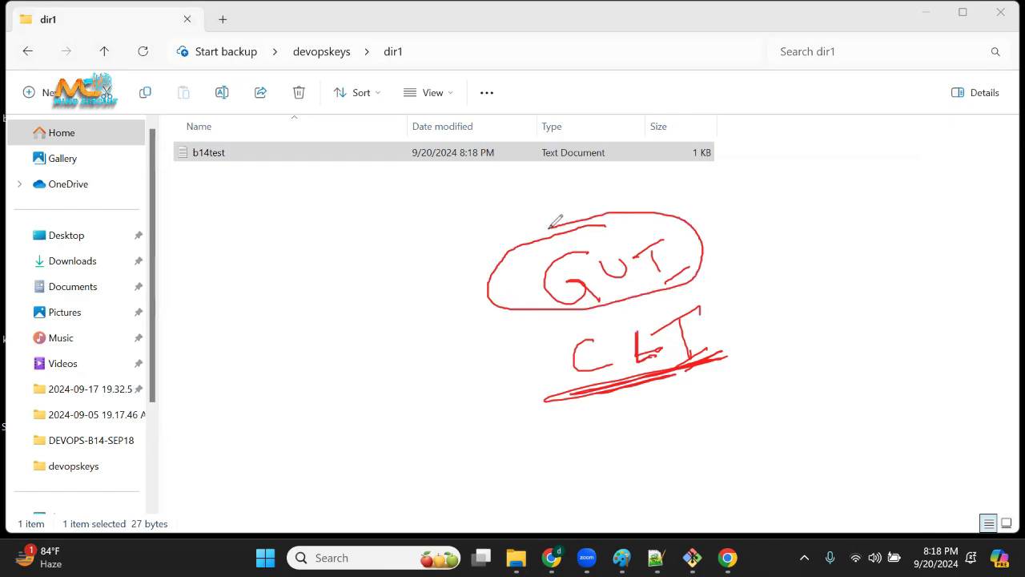
pyautogui.moveTo(696, 304)
pyautogui.mouseDown()
pyautogui.moveTo(603, 314)
pyautogui.moveTo(566, 391)
pyautogui.moveTo(743, 297)
pyautogui.moveTo(645, 307)
pyautogui.mouseUp()
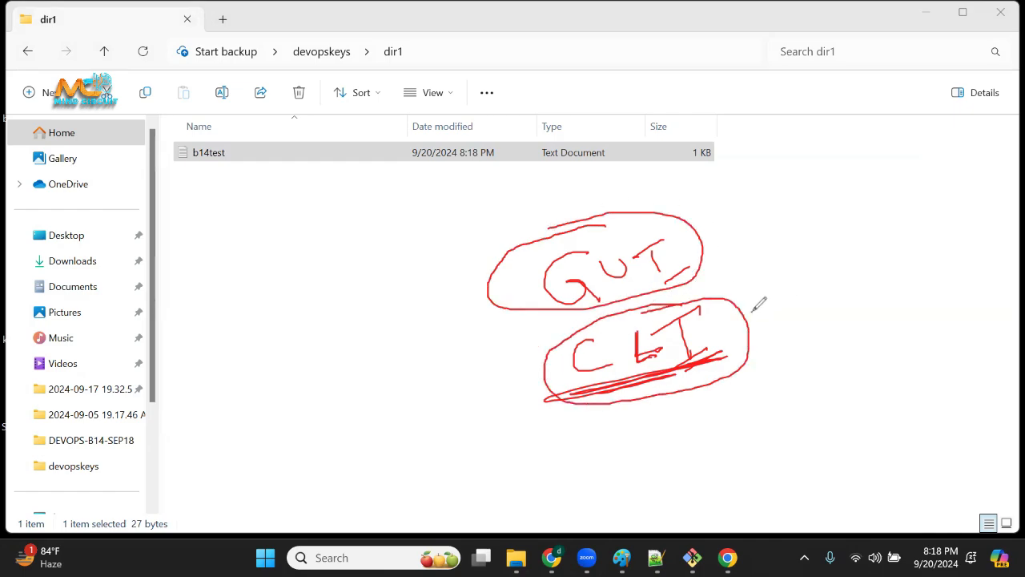
pyautogui.moveTo(752, 311); pyautogui.dragTo(783, 294)
pyautogui.moveTo(825, 264)
pyautogui.mouseDown()
pyautogui.moveTo(811, 272)
pyautogui.moveTo(808, 293)
pyautogui.moveTo(831, 269)
pyautogui.mouseUp()
pyautogui.moveTo(805, 318); pyautogui.dragTo(866, 293)
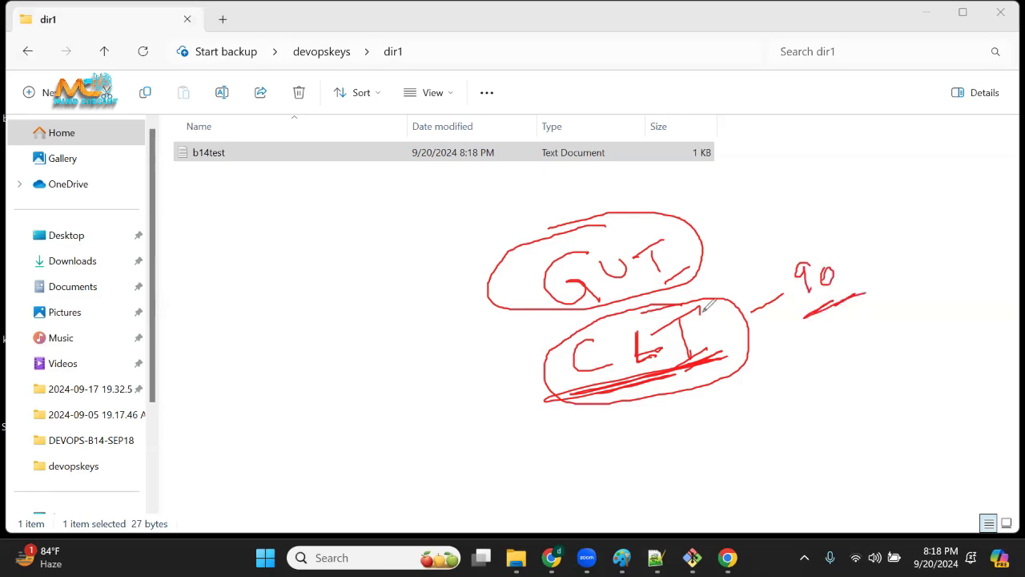
pyautogui.moveTo(707, 307)
pyautogui.mouseDown()
pyautogui.moveTo(677, 298)
pyautogui.moveTo(532, 381)
pyautogui.moveTo(777, 349)
pyautogui.moveTo(611, 314)
pyautogui.moveTo(583, 406)
pyautogui.moveTo(709, 303)
pyautogui.moveTo(614, 323)
pyautogui.mouseUp()
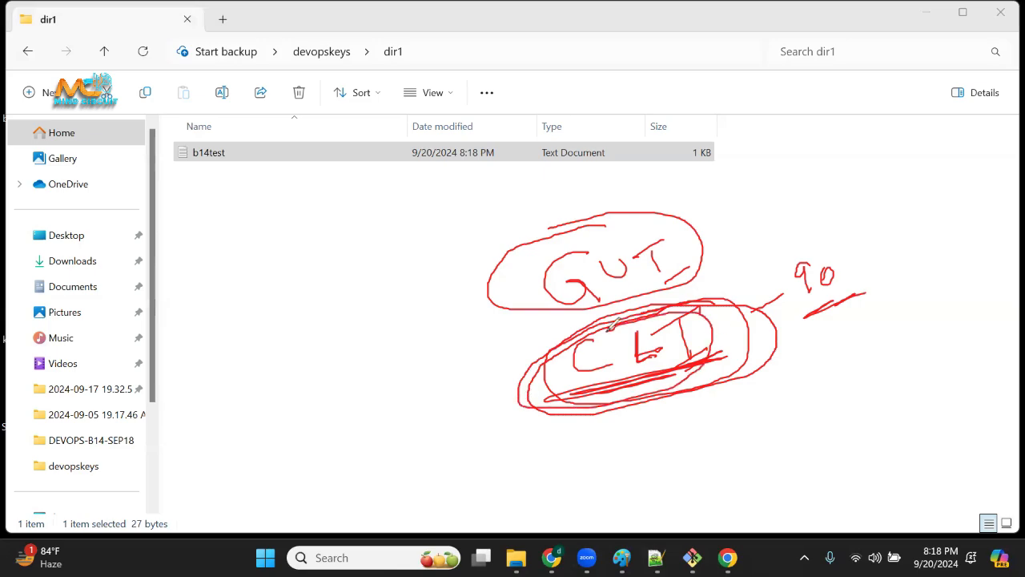
# Draw check marks around CLI and scribble over its letter C, and clear all the red annotations.
pyautogui.moveTo(387, 347); pyautogui.dragTo(415, 327)
pyautogui.moveTo(399, 386); pyautogui.dragTo(415, 351)
pyautogui.moveTo(413, 428); pyautogui.dragTo(463, 384)
pyautogui.moveTo(436, 460); pyautogui.dragTo(478, 407)
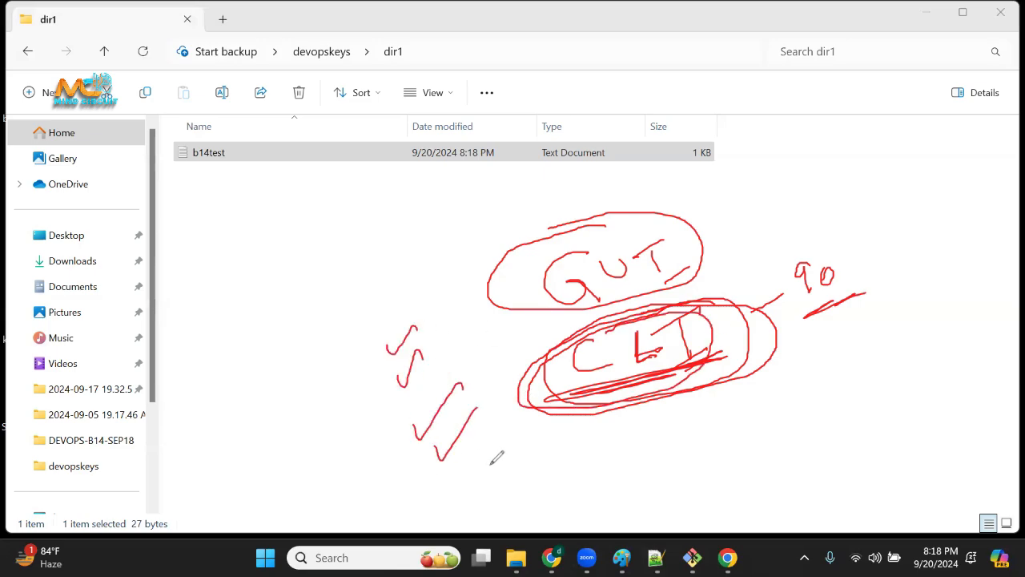
pyautogui.moveTo(492, 450); pyautogui.dragTo(570, 392)
pyautogui.moveTo(668, 431); pyautogui.dragTo(733, 357)
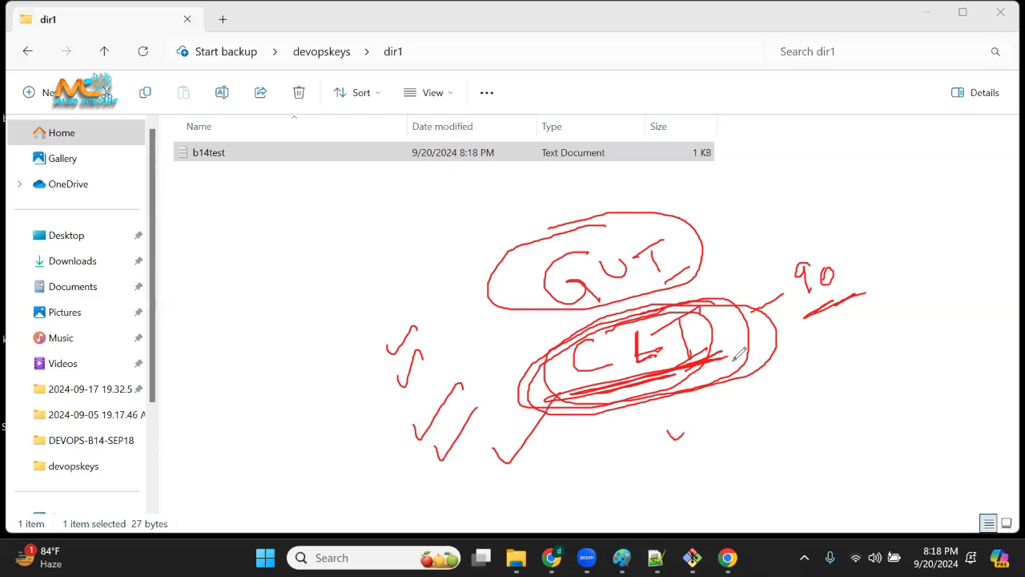
pyautogui.moveTo(803, 349); pyautogui.dragTo(858, 364)
pyautogui.moveTo(613, 337); pyautogui.dragTo(614, 369)
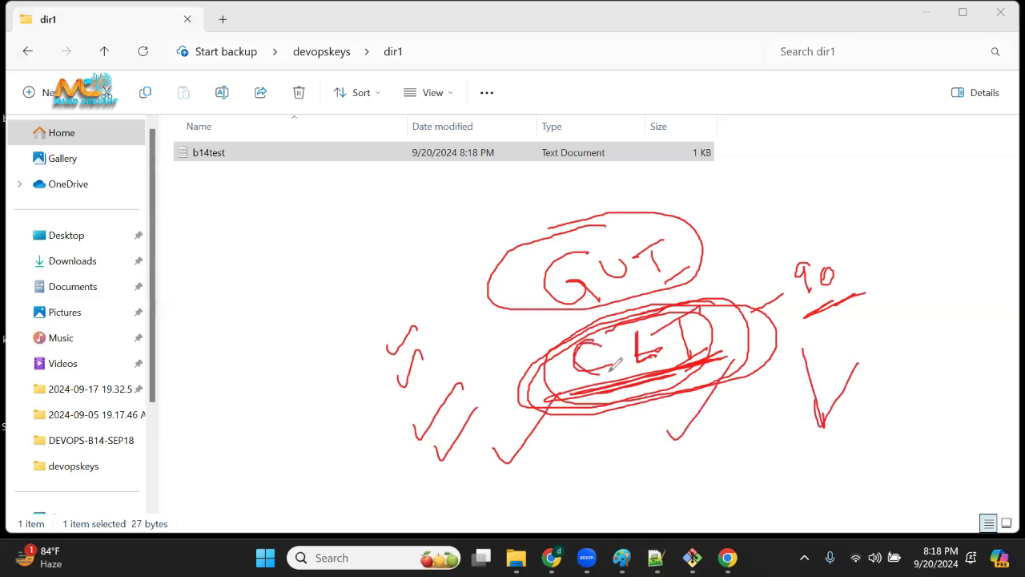
pyautogui.moveTo(586, 332)
pyautogui.mouseDown()
pyautogui.moveTo(608, 360)
pyautogui.moveTo(597, 377)
pyautogui.moveTo(601, 337)
pyautogui.moveTo(571, 355)
pyautogui.moveTo(613, 364)
pyautogui.moveTo(576, 360)
pyautogui.moveTo(591, 337)
pyautogui.moveTo(606, 371)
pyautogui.moveTo(578, 370)
pyautogui.moveTo(590, 341)
pyautogui.mouseUp()
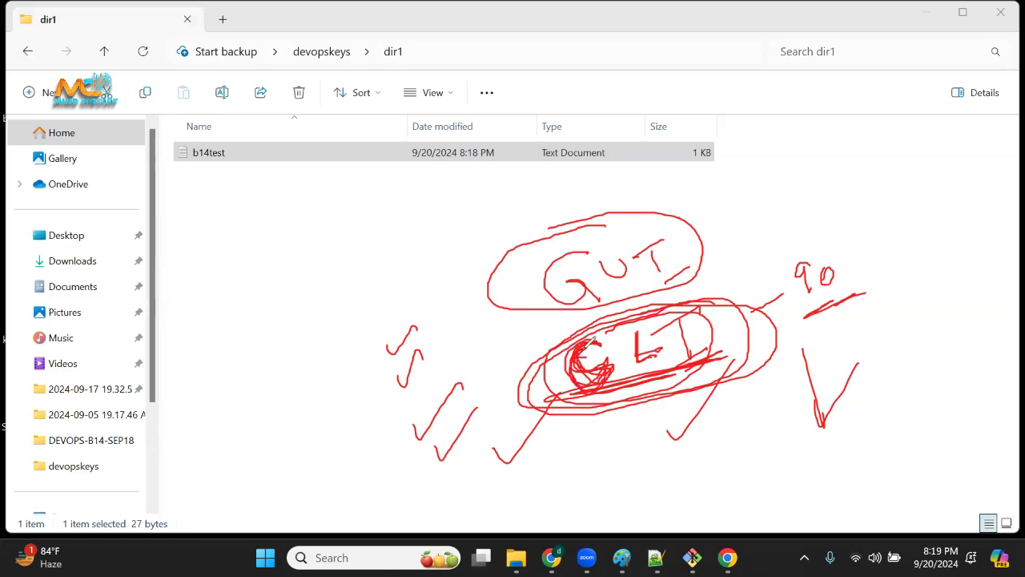
pyautogui.click(7, 294)
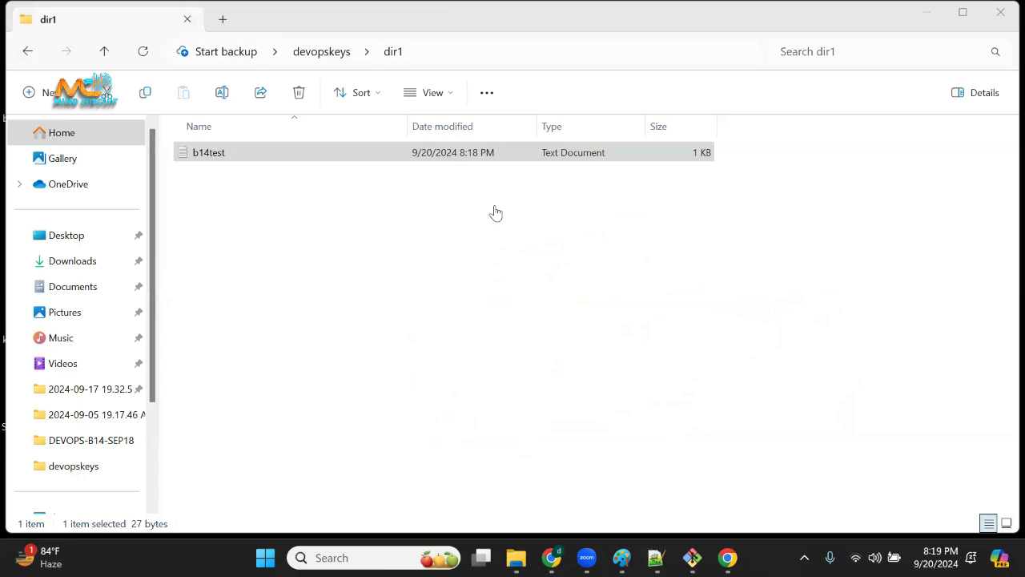
# Switch to Notepad++ and add blank lines and a separator of equals signs below the initialAdminPassword command in devops_b14_sep24.xml.
pyautogui.click(656, 558)
pyautogui.click(648, 409)
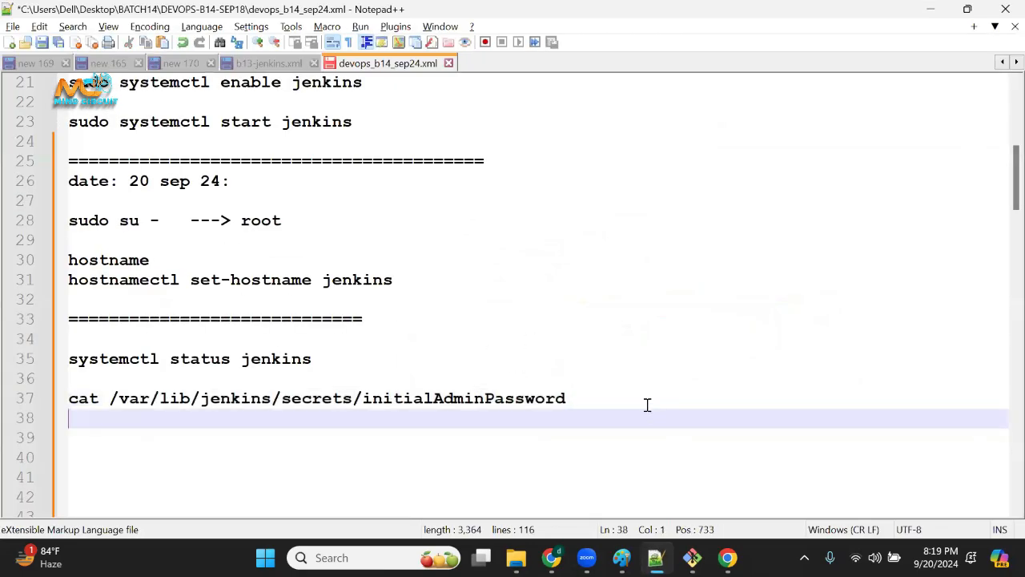
pyautogui.press('Return')
pyautogui.press('Return')
pyautogui.press('Return')
pyautogui.press('Return')
pyautogui.press('Return')
pyautogui.press('Return')
pyautogui.press('Return')
pyautogui.press('Return')
pyautogui.press('Return')
pyautogui.press('Return')
pyautogui.press('Return')
pyautogui.press('Return')
pyautogui.press('Return')
pyautogui.press('Return')
pyautogui.press('Return')
pyautogui.press('Return')
pyautogui.press('Return')
pyautogui.press('Return')
pyautogui.press('Return')
pyautogui.press('Up')
pyautogui.press('Up')
pyautogui.press('Up')
pyautogui.press('Up')
pyautogui.press('Up')
pyautogui.press('Up')
pyautogui.press('Up')
pyautogui.press('Up')
pyautogui.press('Up')
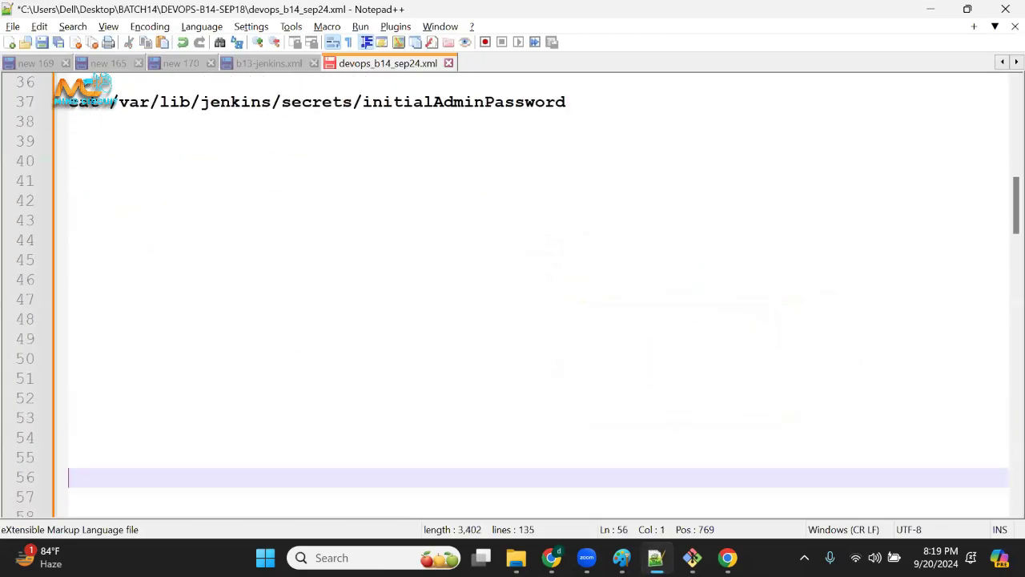
pyautogui.press('Up')
pyautogui.press('Up')
pyautogui.press('Up')
pyautogui.press('Up')
pyautogui.press('Up')
pyautogui.press('Up')
pyautogui.press('Up')
pyautogui.press('Up')
pyautogui.press('Up')
pyautogui.press('Up')
pyautogui.write('=')
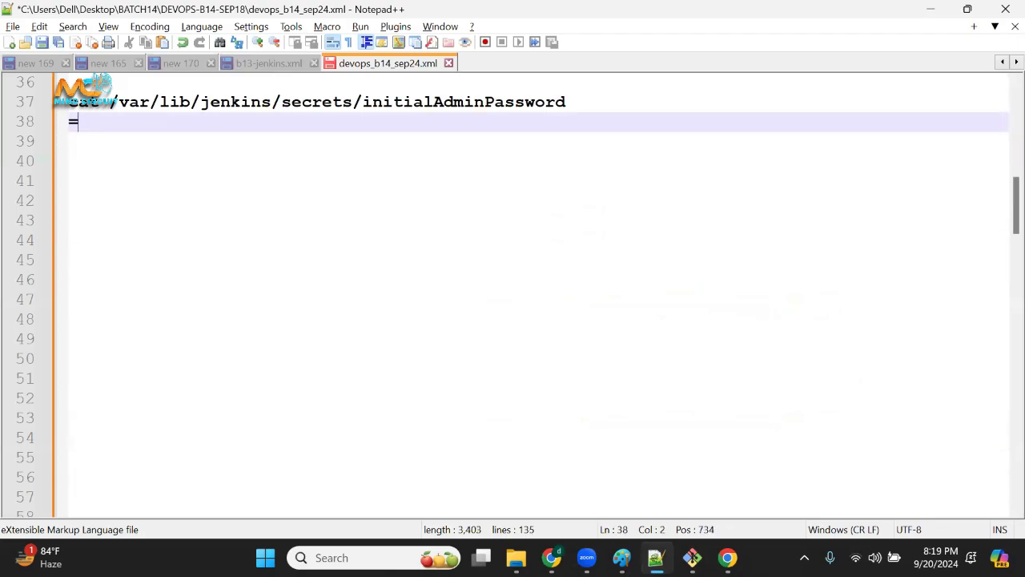
pyautogui.write('==============================')
pyautogui.press('Return')
pyautogui.press('Return')
pyautogui.press('Return')
pyautogui.press('Return')
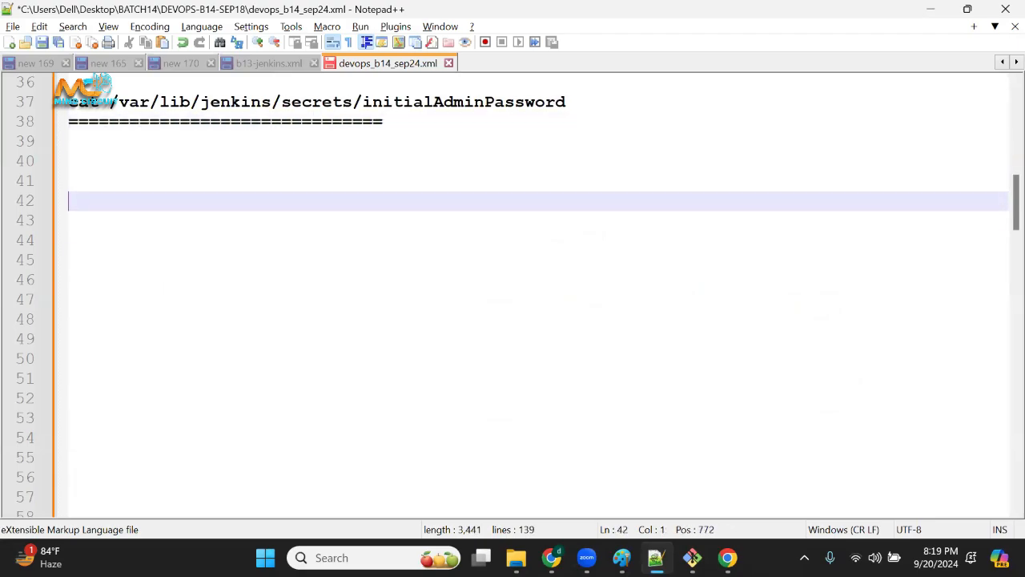
# Write the command "touch fname1 fname2" on line 41, below the new separator.
pyautogui.press('Up')
pyautogui.press('Up')
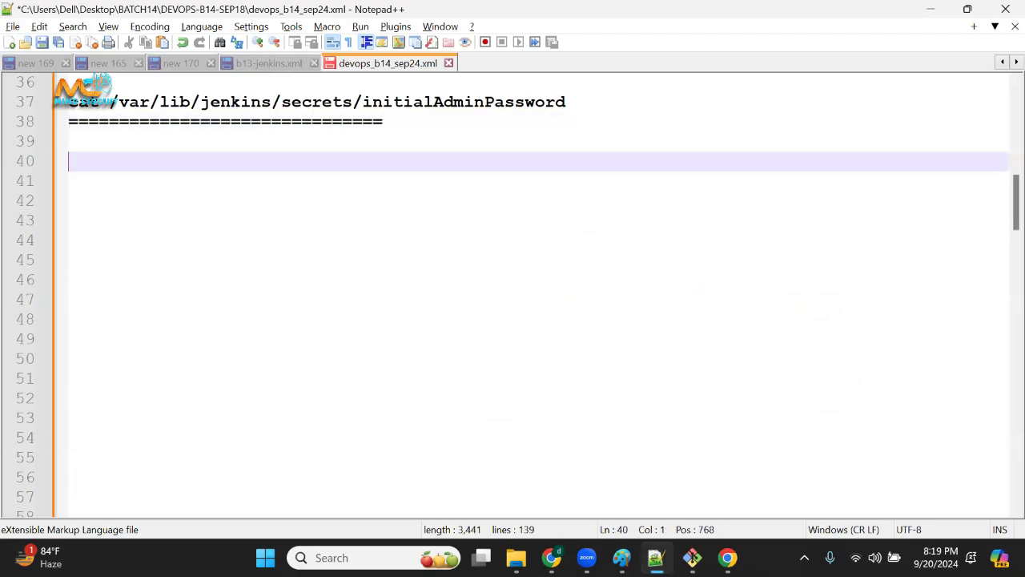
pyautogui.press('Return')
pyautogui.write('touch ')
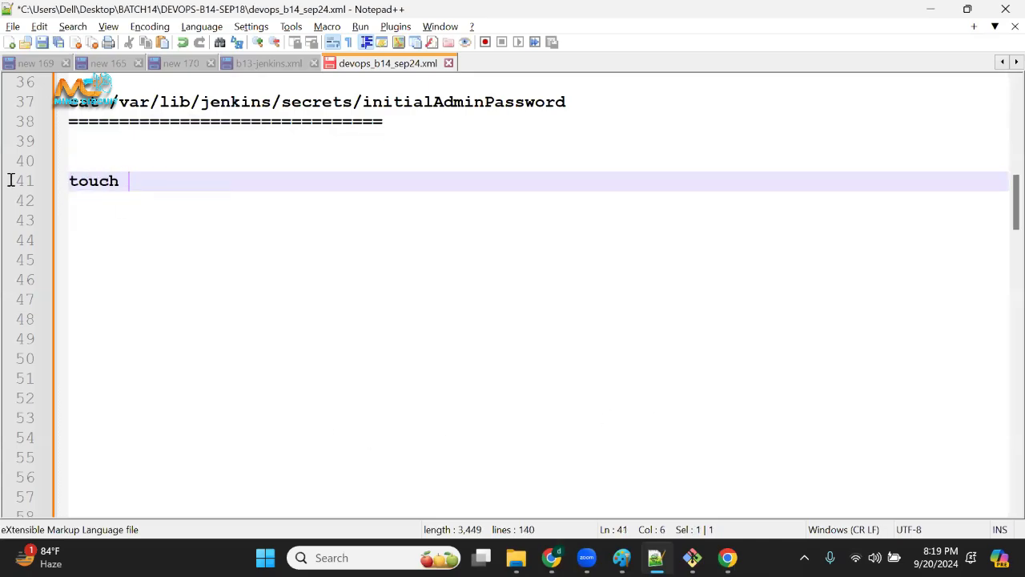
pyautogui.write('fname1 ')
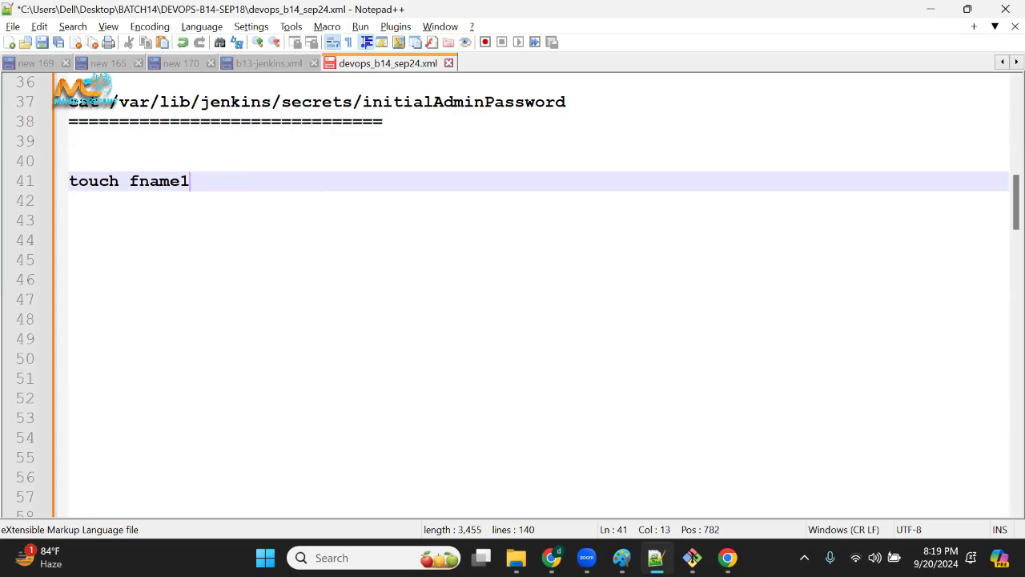
pyautogui.write('fname2')
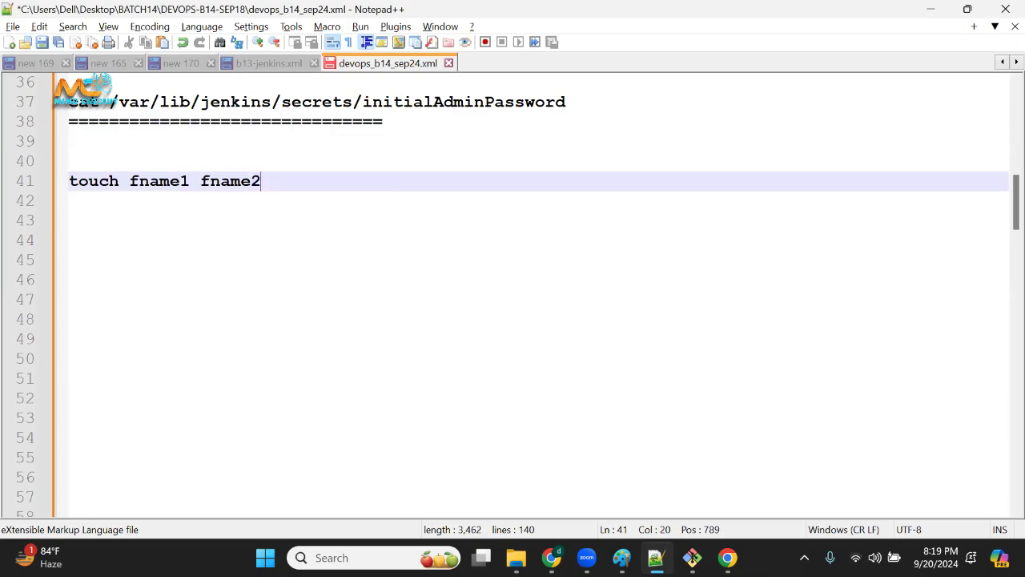
# Replace the touch command's file names with file1 file2 file3 and add blank lines below it.
pyautogui.moveTo(133, 181); pyautogui.dragTo(263, 182)
pyautogui.click(263, 183)
pyautogui.press('BackSpace')
pyautogui.press('BackSpace')
pyautogui.press('BackSpace')
pyautogui.press('BackSpace')
pyautogui.press('BackSpace')
pyautogui.press('BackSpace')
pyautogui.press('BackSpace')
pyautogui.press('BackSpace')
pyautogui.press('BackSpace')
pyautogui.press('BackSpace')
pyautogui.press('BackSpace')
pyautogui.press('BackSpace')
pyautogui.press('BackSpace')
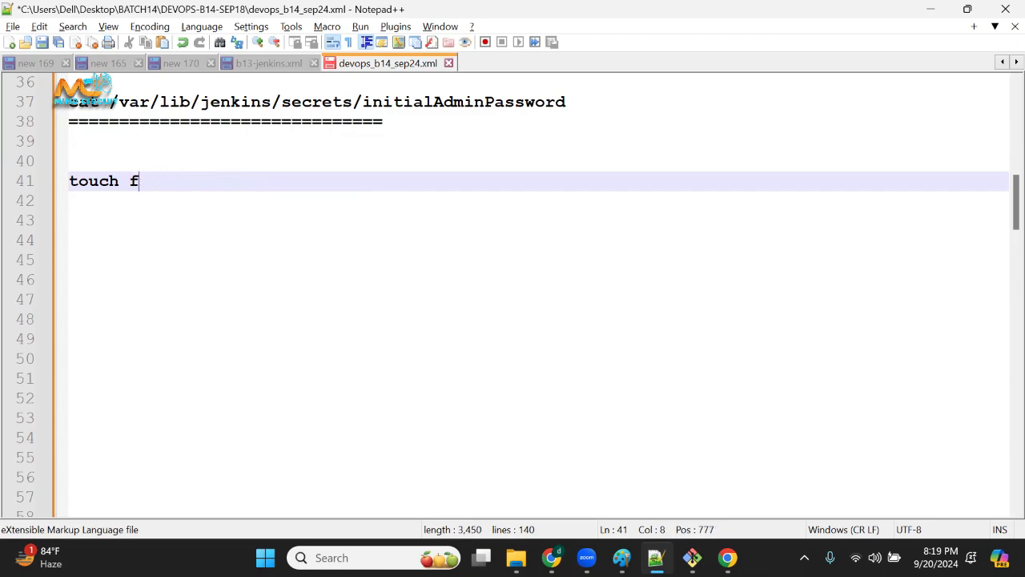
pyautogui.write('ile1 file')
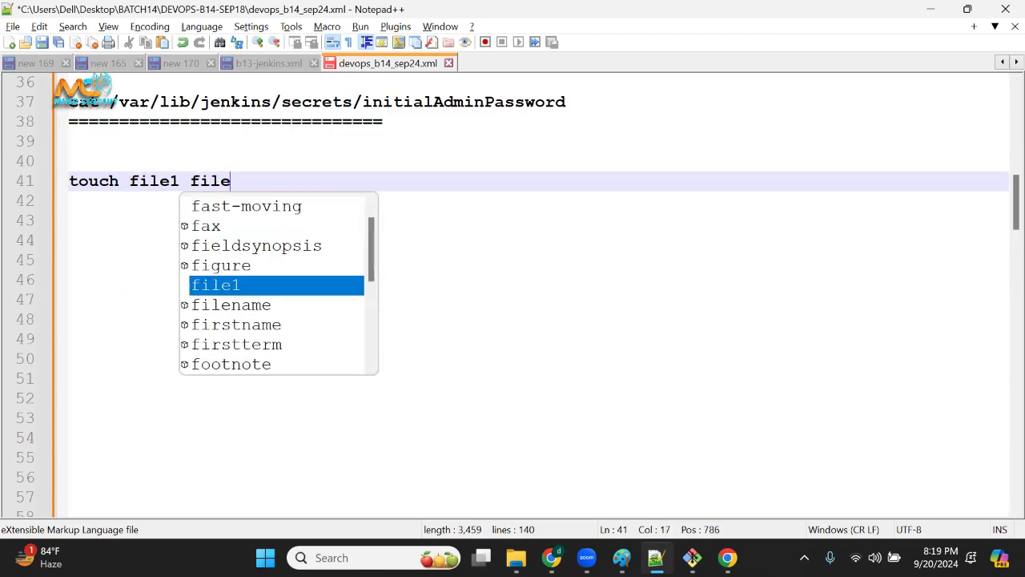
pyautogui.write('2 file3')
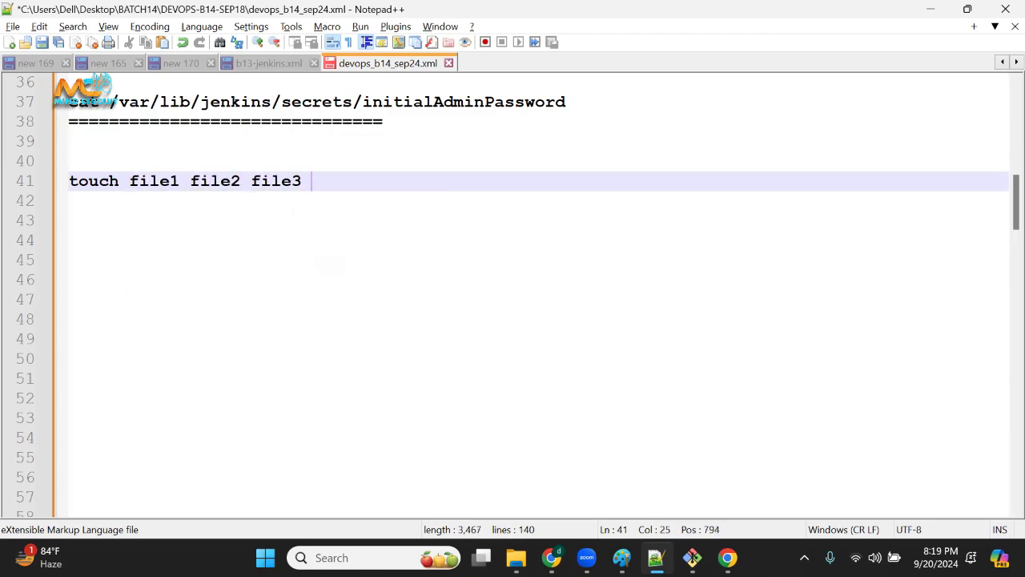
pyautogui.press('Return')
pyautogui.press('Return')
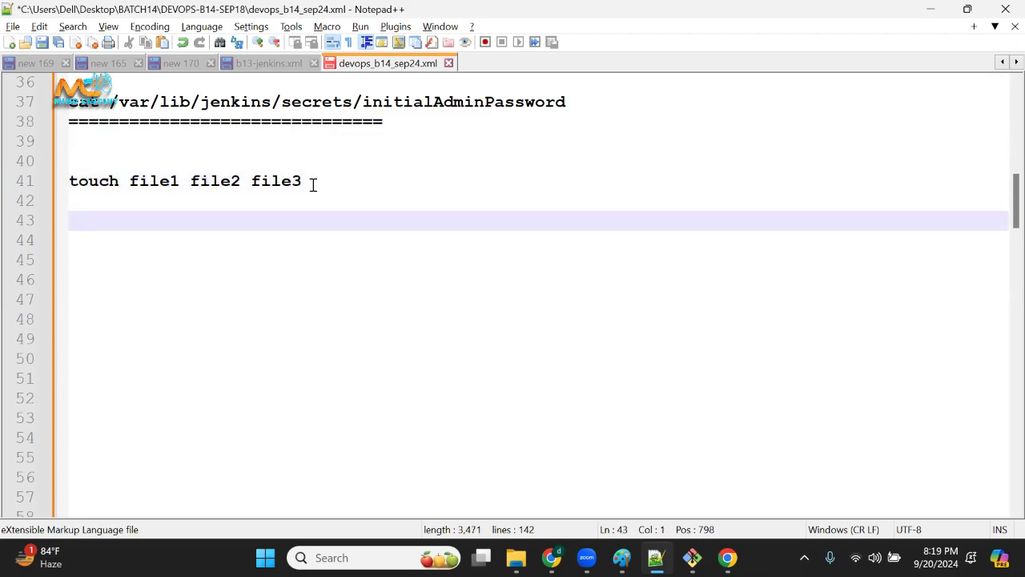
# Write the command "mkdir dir1 dir2" on line 44, below the touch command.
pyautogui.moveTo(312, 183); pyautogui.dragTo(29, 207)
pyautogui.click(358, 229)
pyautogui.press('Return')
pyautogui.write('mkdir')
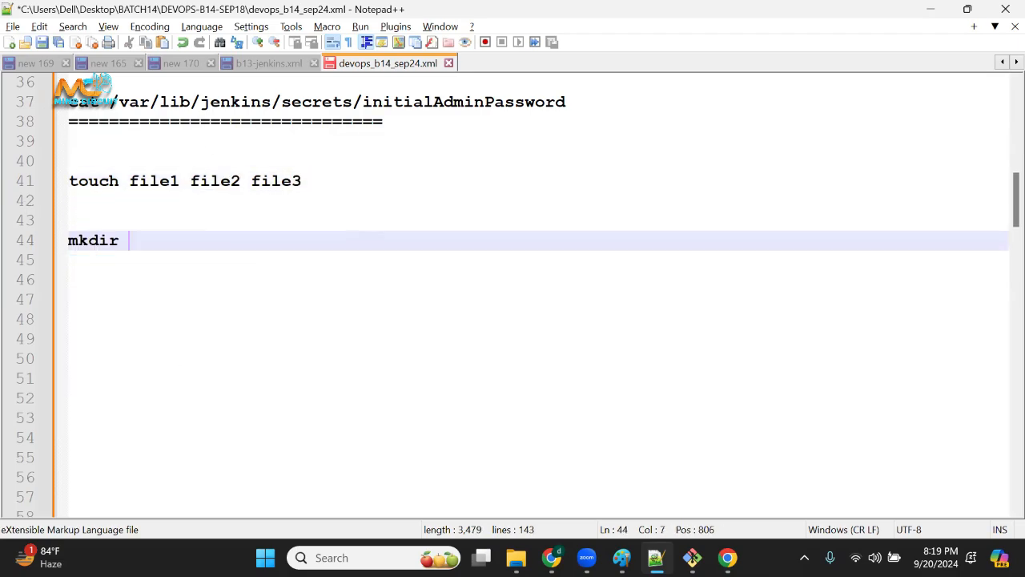
pyautogui.moveTo(93, 237); pyautogui.dragTo(55, 238)
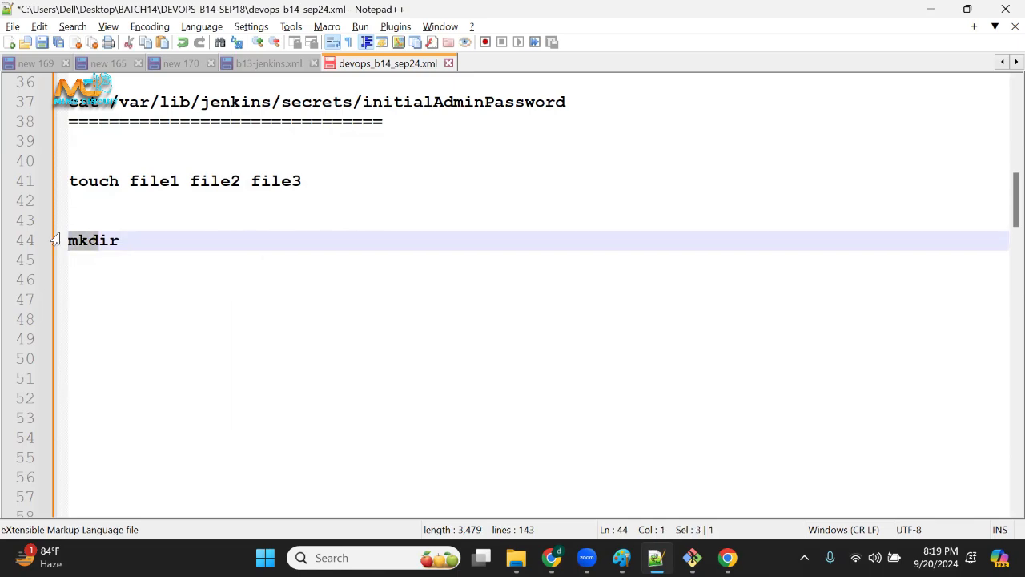
pyautogui.click(140, 233)
pyautogui.moveTo(139, 233); pyautogui.dragTo(72, 248)
pyautogui.click(237, 234)
pyautogui.write('d')
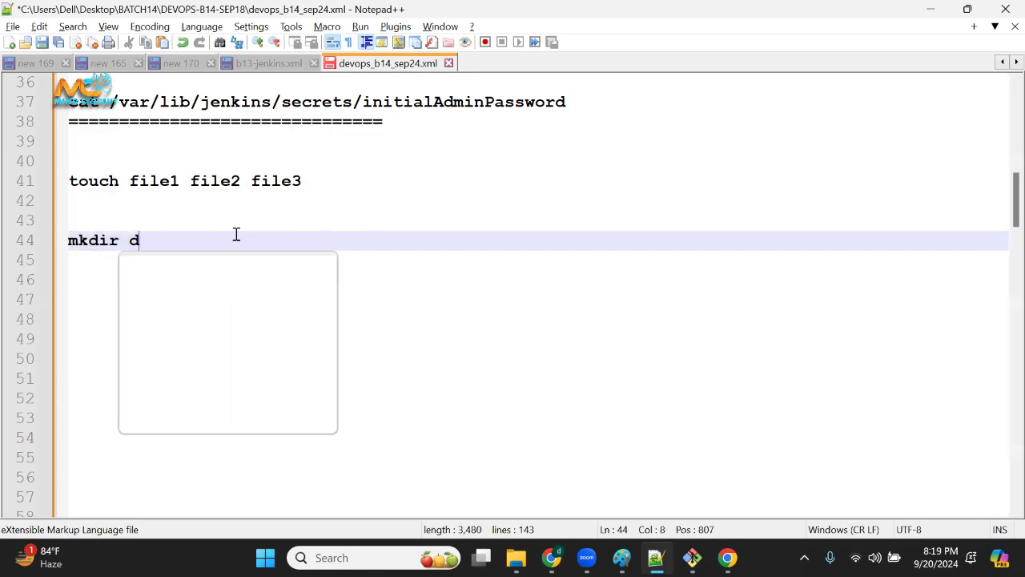
pyautogui.write('ir1 dir2 ')
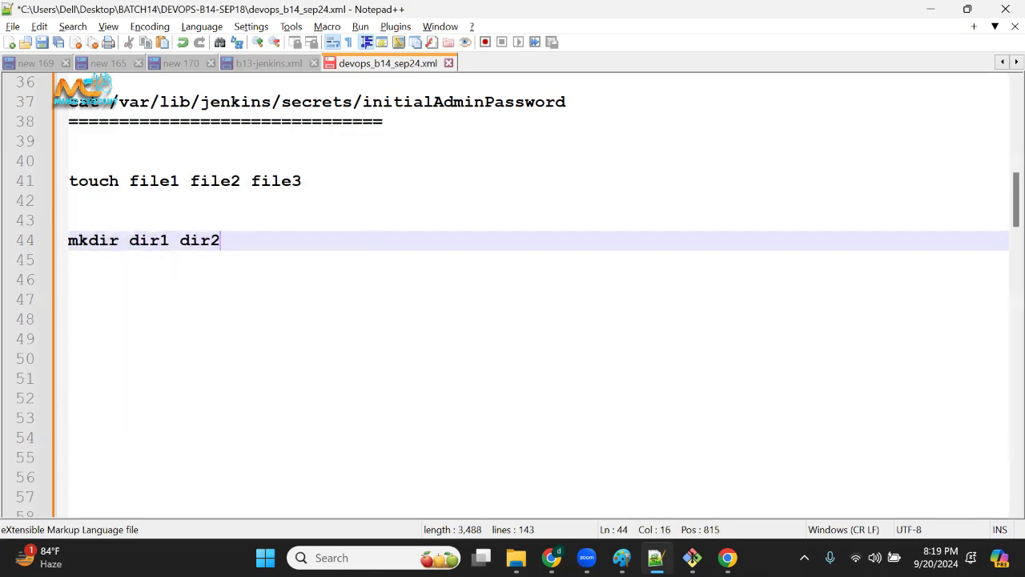
pyautogui.write('dir2')
# Add a third directory, dir3, to the mkdir command and select the touch command line.
pyautogui.press('BackSpace')
pyautogui.press('BackSpace')
pyautogui.write('3')
pyautogui.click(7, 183)
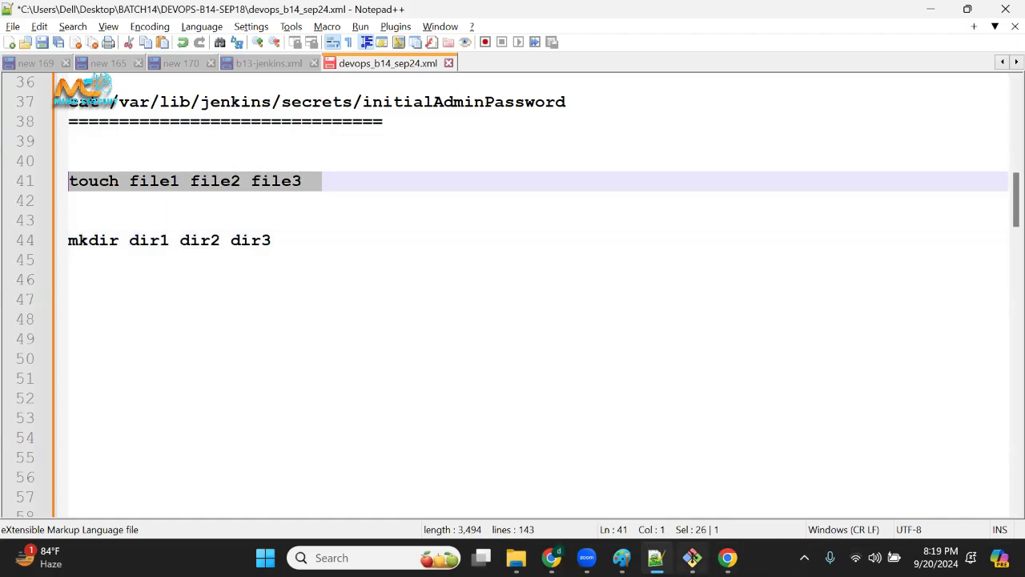
# Switch to the Git Bash terminal and add two empty prompt lines below the initialAdminPassword output.
pyautogui.click(693, 558)
pyautogui.moveTo(210, 138)
pyautogui.mouseDown()
pyautogui.moveTo(208, 294)
pyautogui.moveTo(210, 138)
pyautogui.mouseUp()
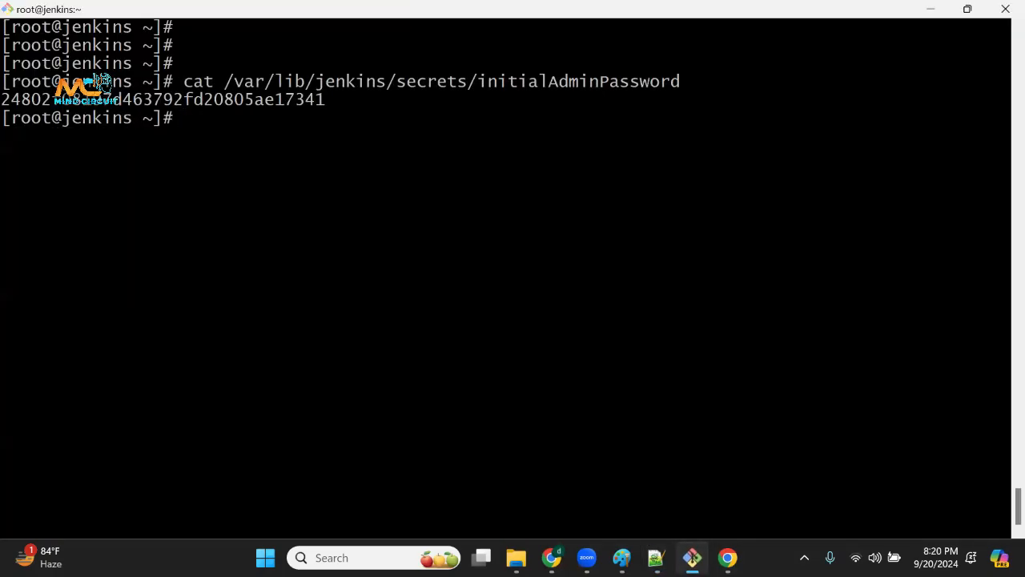
pyautogui.press('Return')
pyautogui.press('Return')
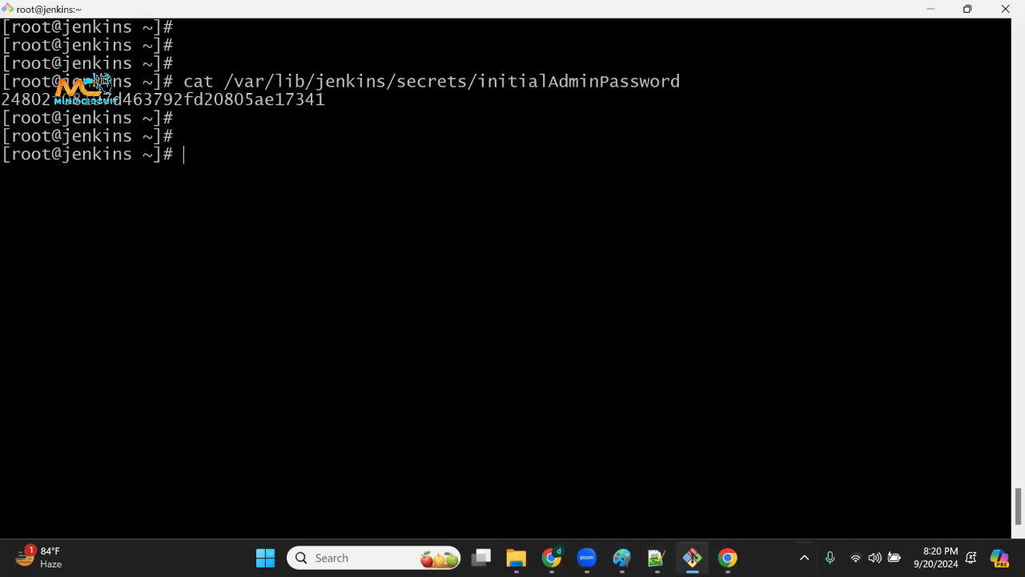
pyautogui.moveTo(106, 119); pyautogui.dragTo(172, 265)
pyautogui.click(518, 152)
# Switch back to Notepad++ and delete the two blank lines between the touch and mkdir commands.
pyautogui.click(657, 557)
pyautogui.click(211, 233)
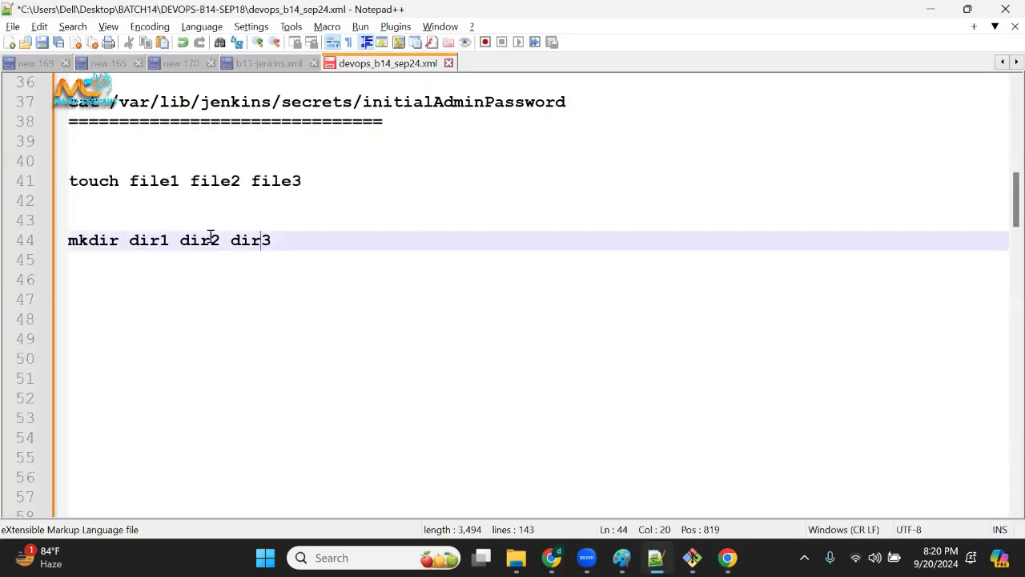
pyautogui.moveTo(297, 251); pyautogui.dragTo(11, 172)
pyautogui.click(332, 296)
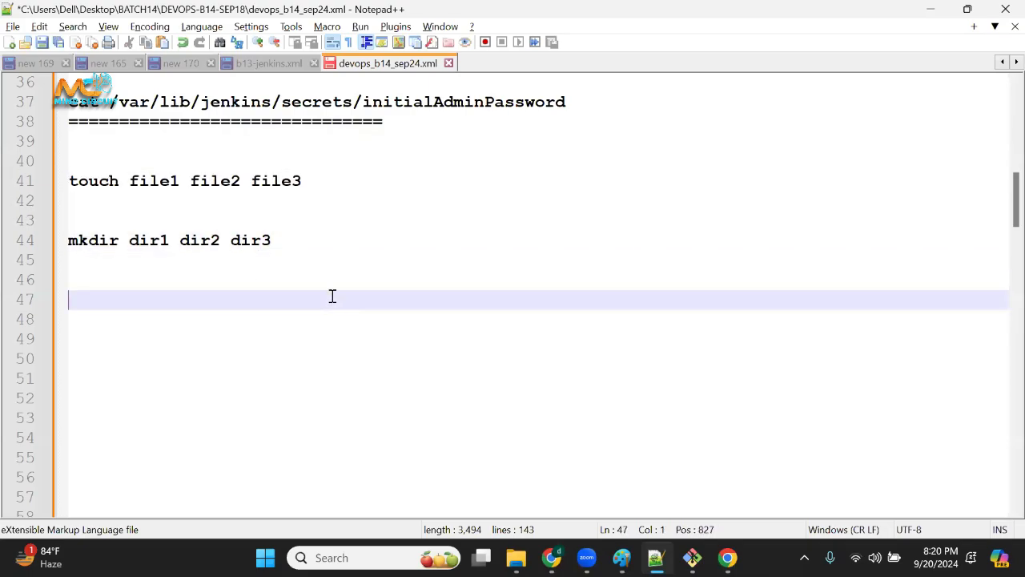
pyautogui.click(233, 217)
pyautogui.press('BackSpace')
pyautogui.press('BackSpace')
pyautogui.scroll(1, 233, 217)
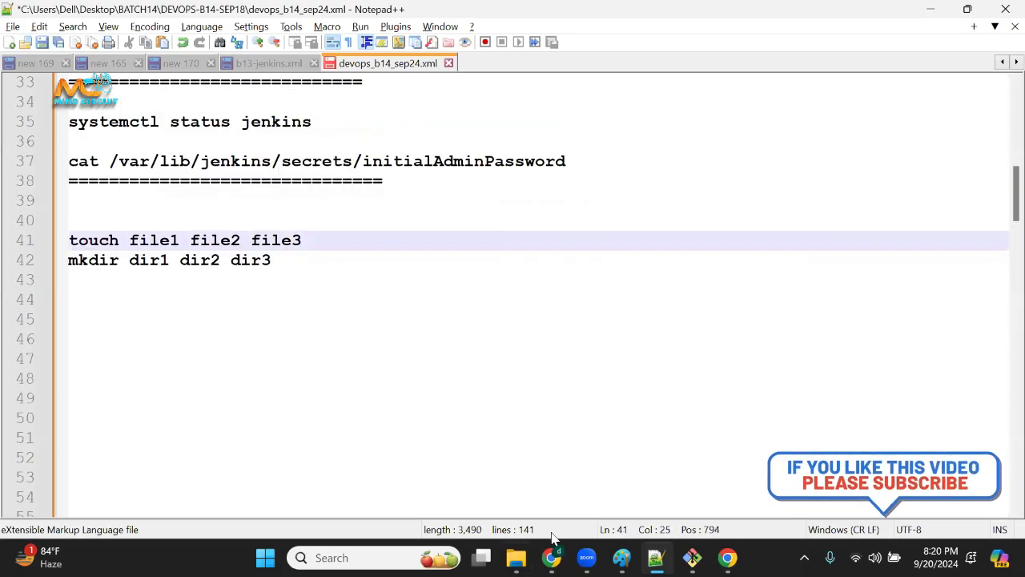
# Switch to File Explorer and examine the individual folders in the full path of dir1.
pyautogui.moveTo(552, 558)
pyautogui.click(515, 558)
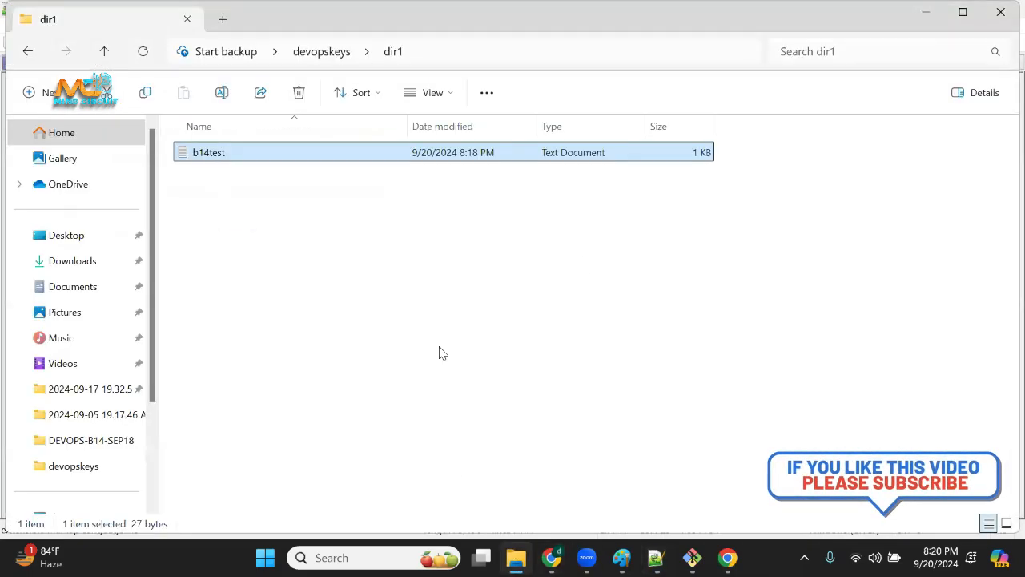
pyautogui.click(701, 53)
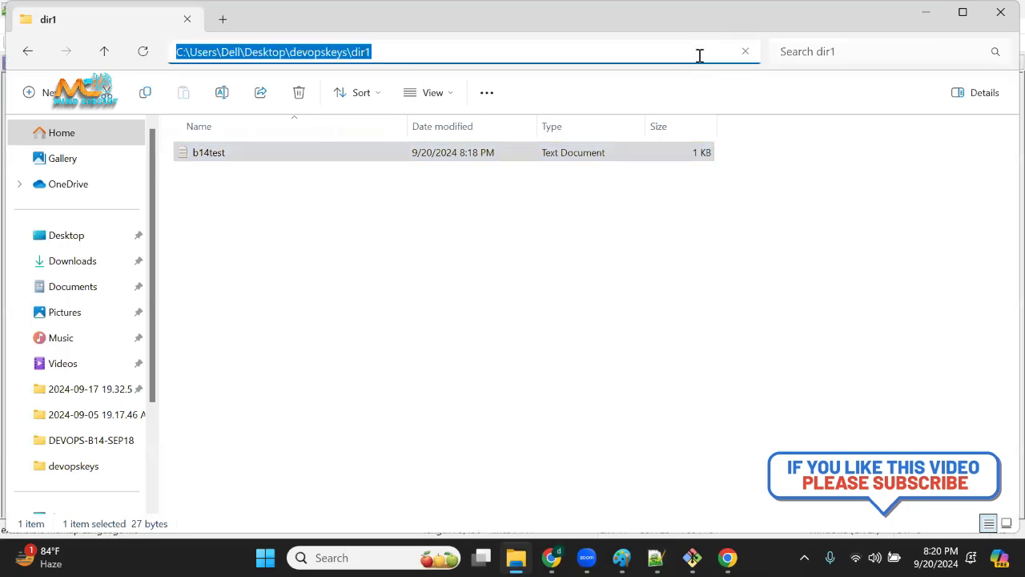
pyautogui.click(481, 48)
pyautogui.moveTo(184, 52)
pyautogui.mouseDown()
pyautogui.moveTo(169, 52)
pyautogui.moveTo(182, 52)
pyautogui.mouseUp()
pyautogui.doubleClick(237, 51)
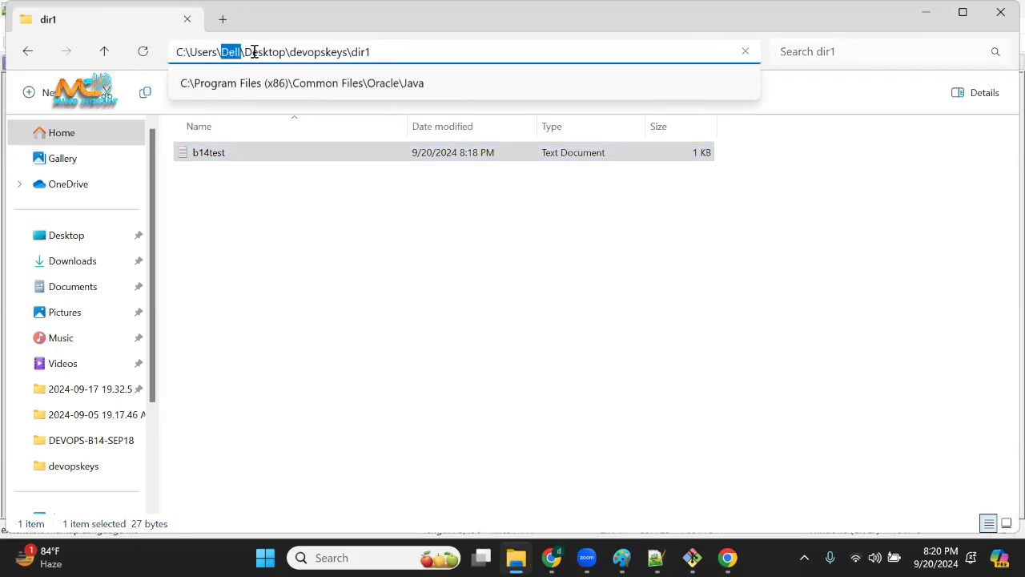
pyautogui.moveTo(291, 51); pyautogui.dragTo(331, 54)
pyautogui.doubleClick(359, 52)
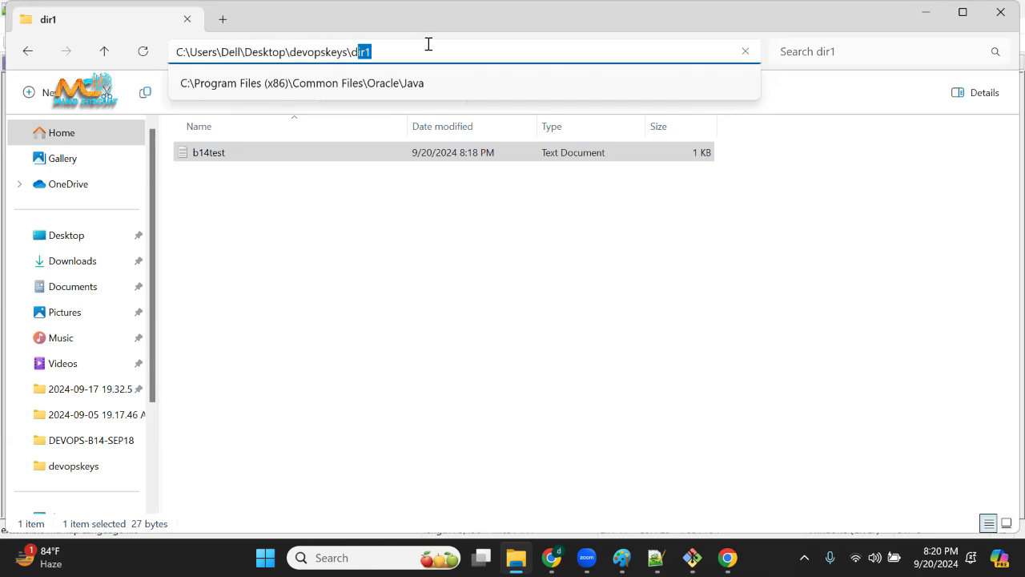
pyautogui.click(400, 50)
pyautogui.hotkey('shift', 'Left')
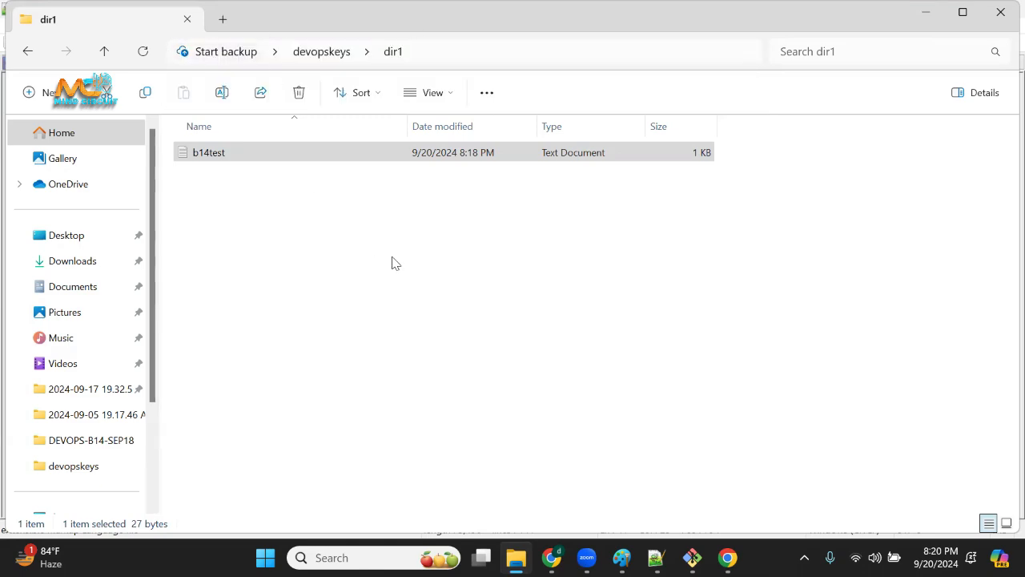
# Show the full path of dir1 again and highlight it from end to start.
pyautogui.click(554, 50)
pyautogui.moveTo(378, 50); pyautogui.dragTo(158, 55)
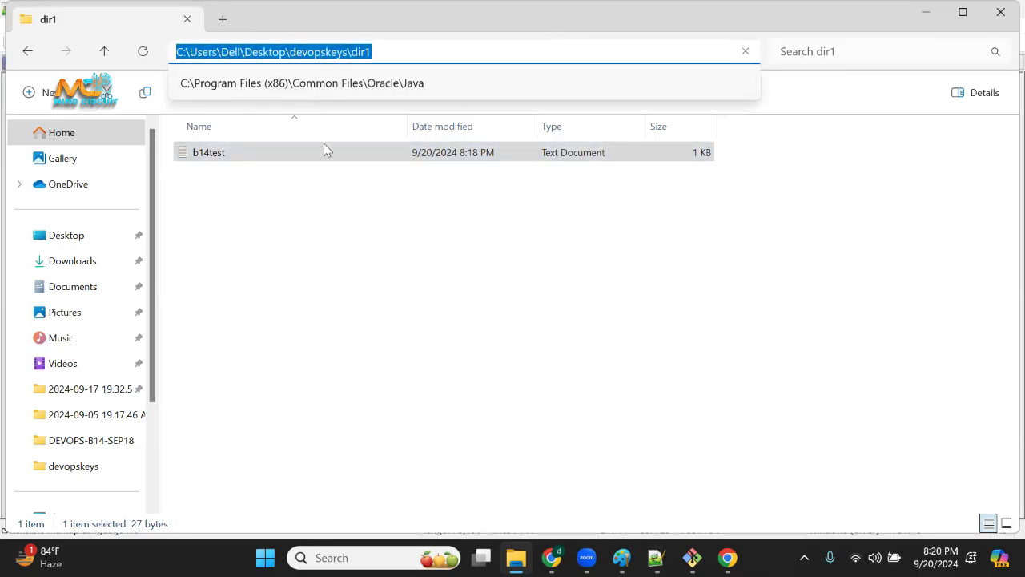
pyautogui.click(321, 247)
pyautogui.click(441, 54)
pyautogui.click(402, 52)
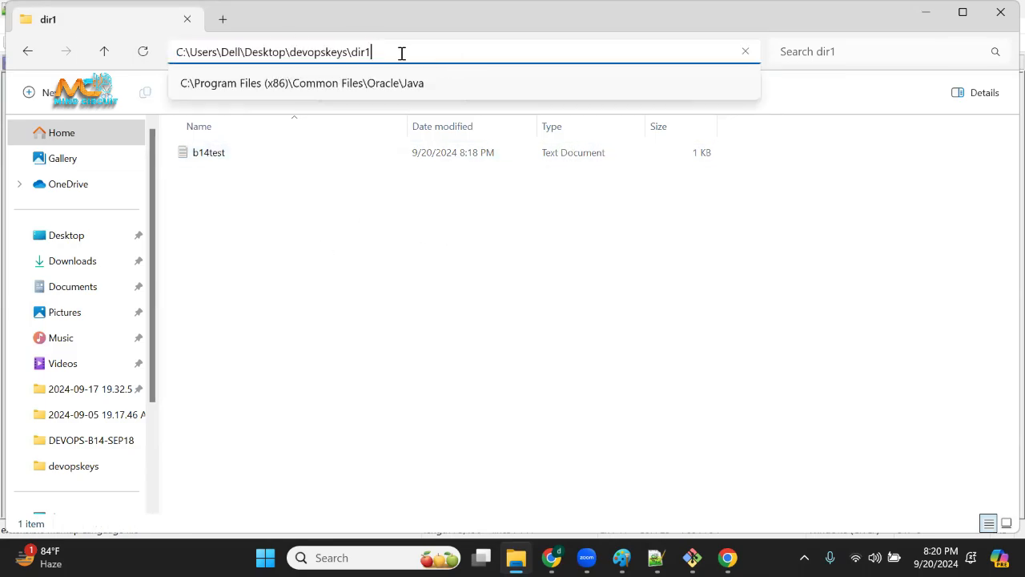
pyautogui.moveTo(402, 52); pyautogui.dragTo(128, 53)
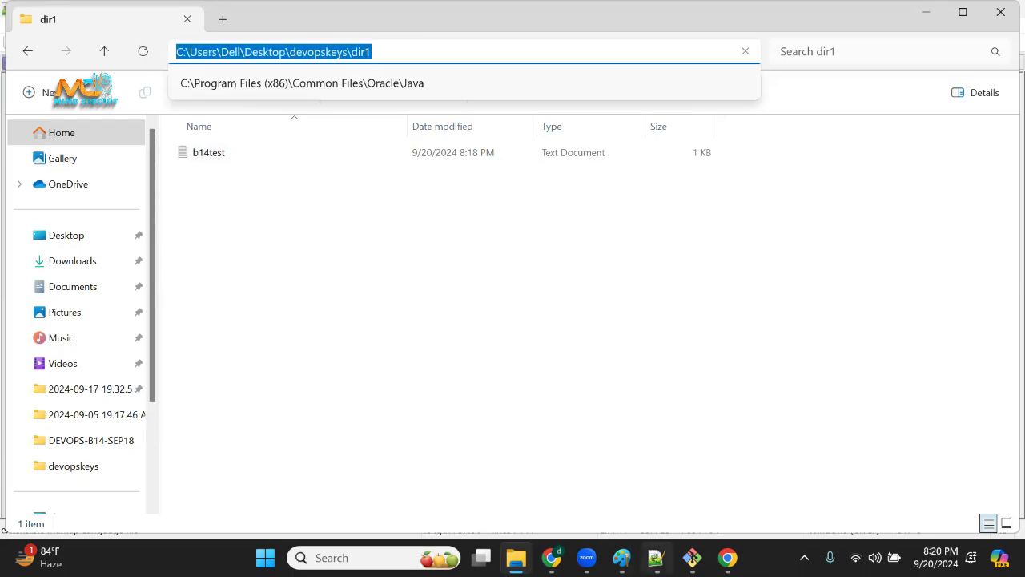
# Switch to Notepad++, write the command "pwd" above the touch command with a blank line between them, and select it.
pyautogui.click(656, 558)
pyautogui.click(391, 300)
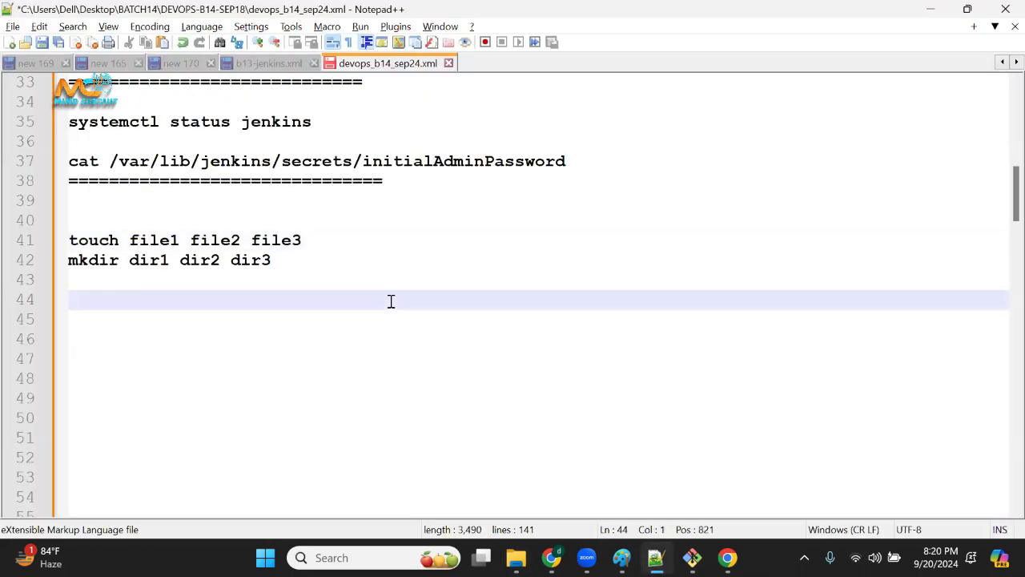
pyautogui.click(260, 214)
pyautogui.press('Return')
pyautogui.write('pw')
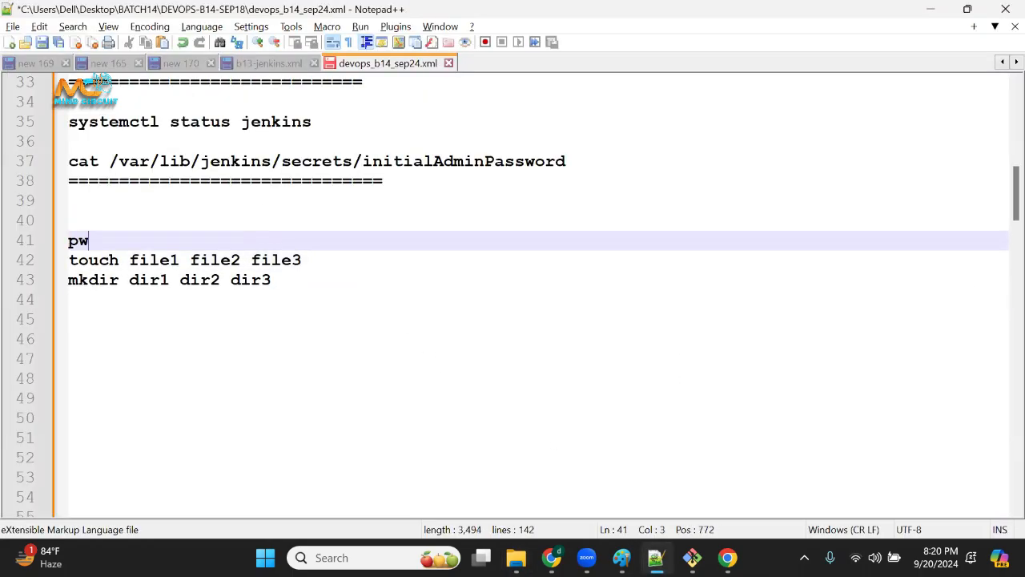
pyautogui.write('d')
pyautogui.press('Return')
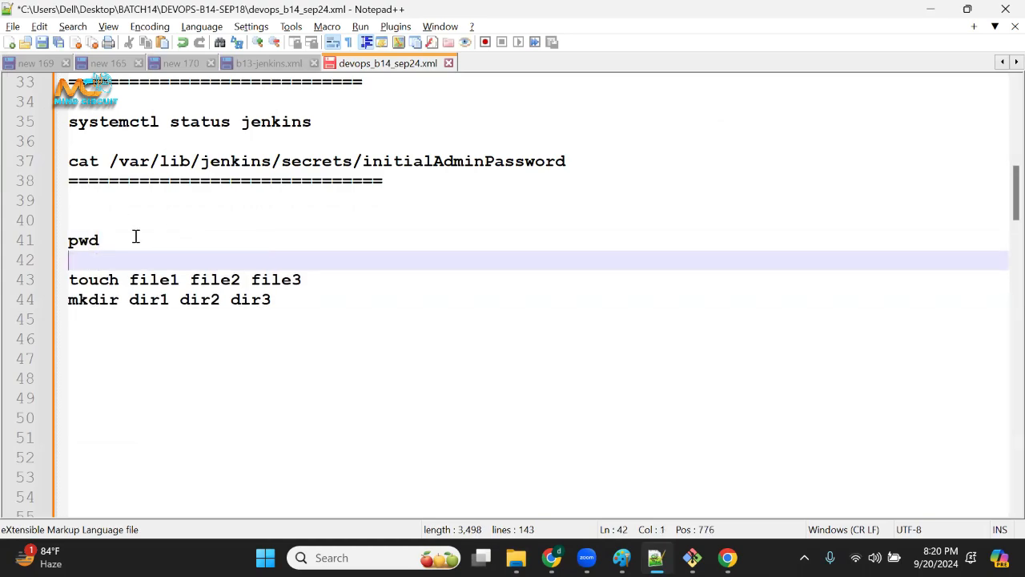
pyautogui.moveTo(135, 236); pyautogui.dragTo(68, 240)
# Switch to File Explorer and create a new text document in dir1, keeping its default name.
pyautogui.click(516, 558)
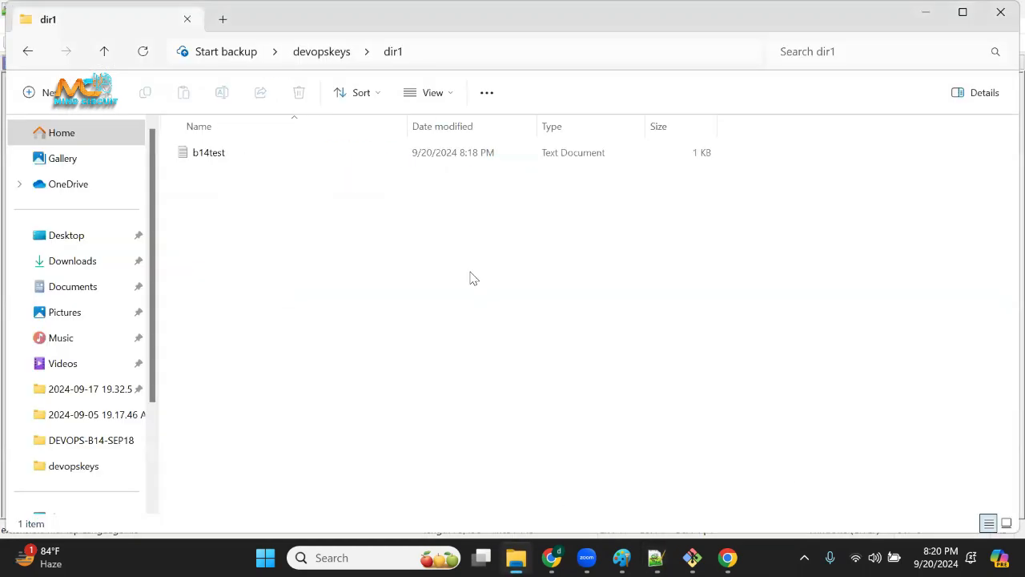
pyautogui.moveTo(285, 199); pyautogui.dragTo(292, 384)
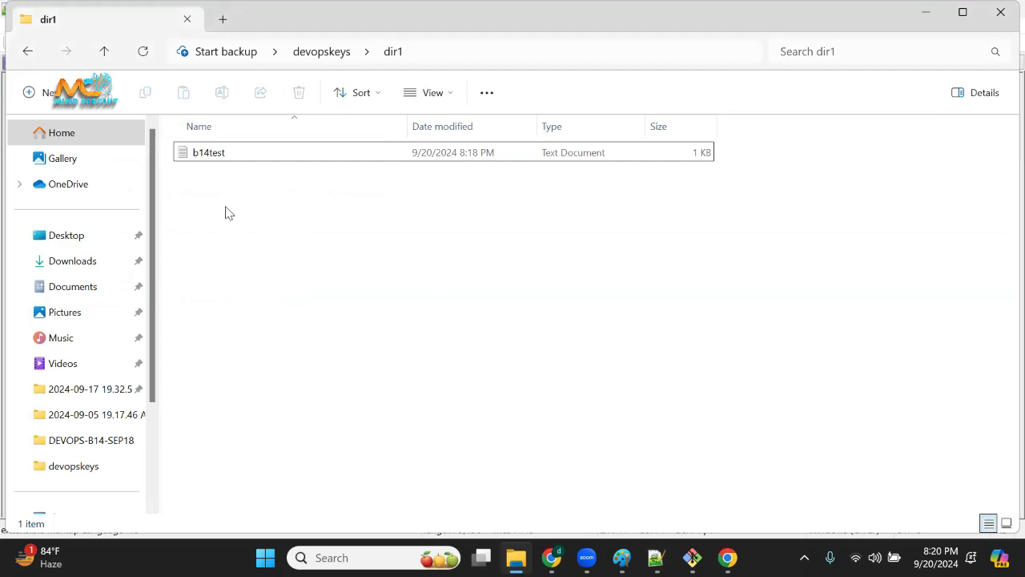
pyautogui.rightClick(322, 215)
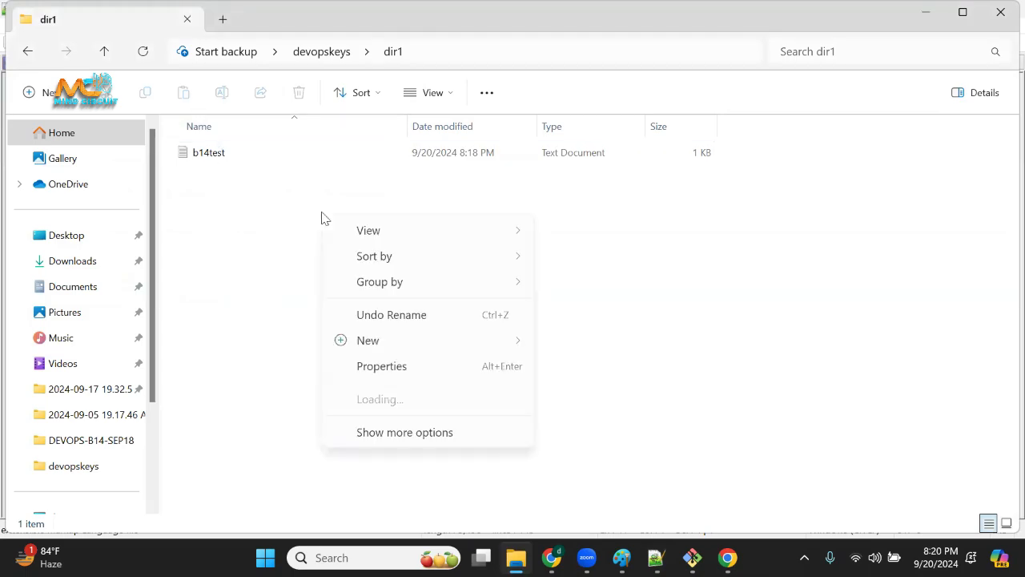
pyautogui.moveTo(377, 343)
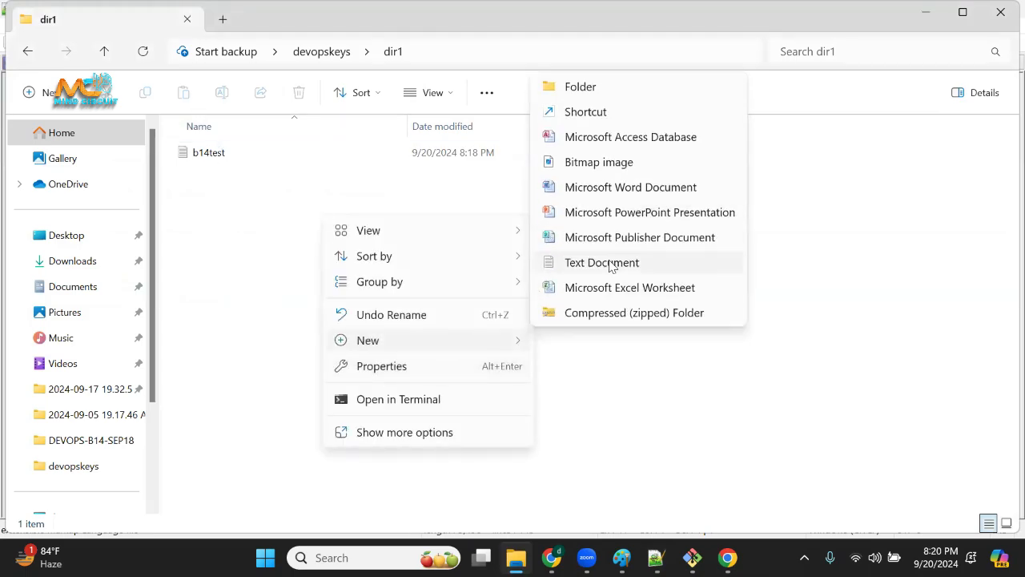
pyautogui.click(568, 262)
pyautogui.click(370, 314)
# Create a new folder with the default name in dir1 and outline the folder's contents with a red annotation.
pyautogui.rightClick(371, 313)
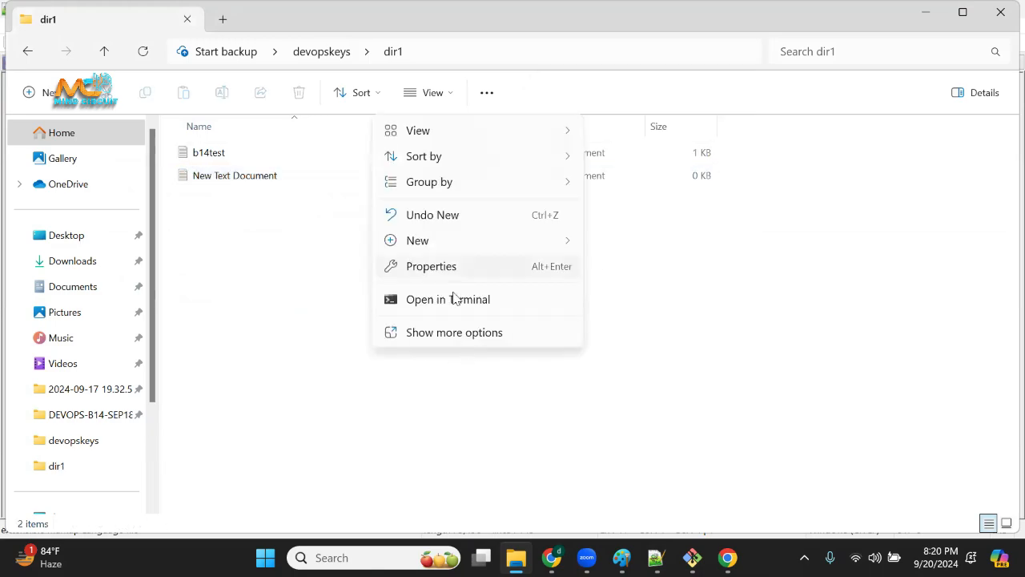
pyautogui.moveTo(551, 242)
pyautogui.click(631, 242)
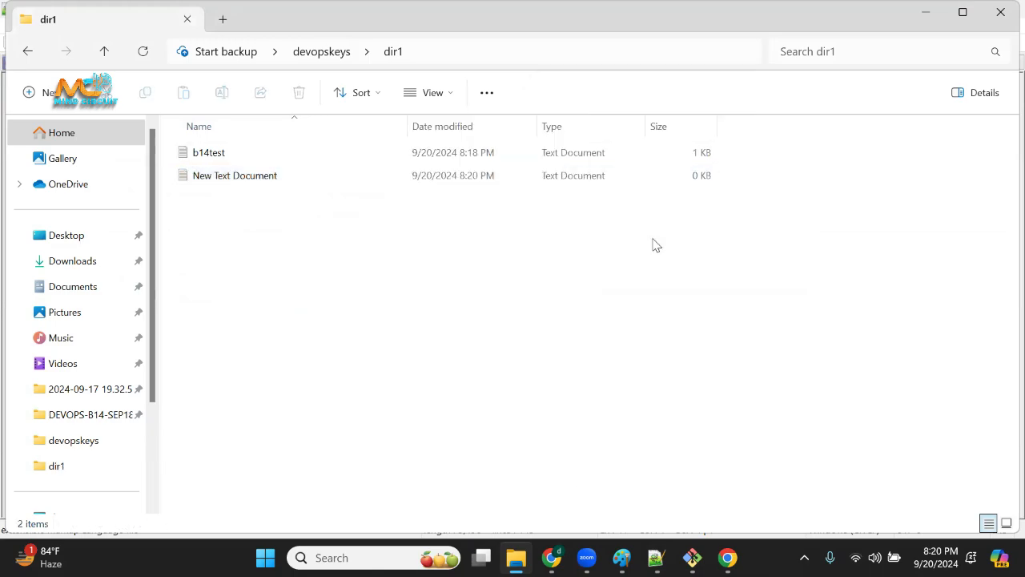
pyautogui.click(377, 348)
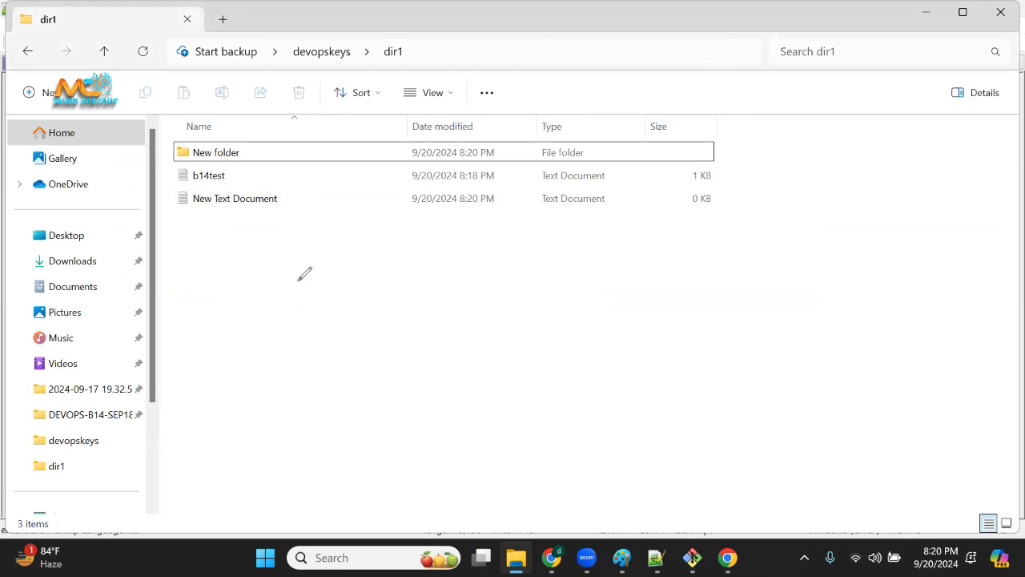
pyautogui.moveTo(299, 280); pyautogui.dragTo(312, 281)
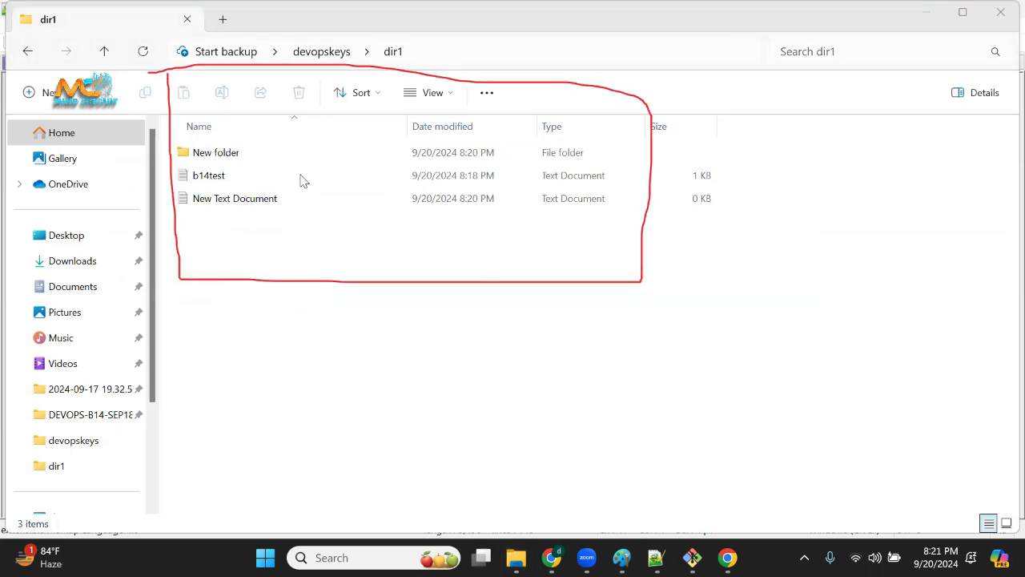
# Try the extra large icons, list and tiles layouts for the contents of dir1.
pyautogui.click(444, 97)
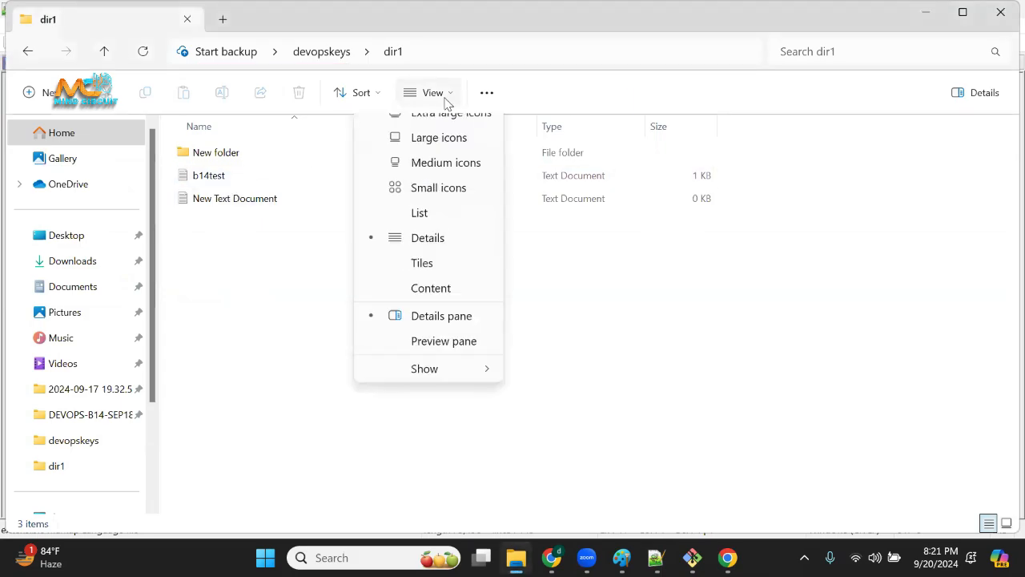
pyautogui.click(454, 131)
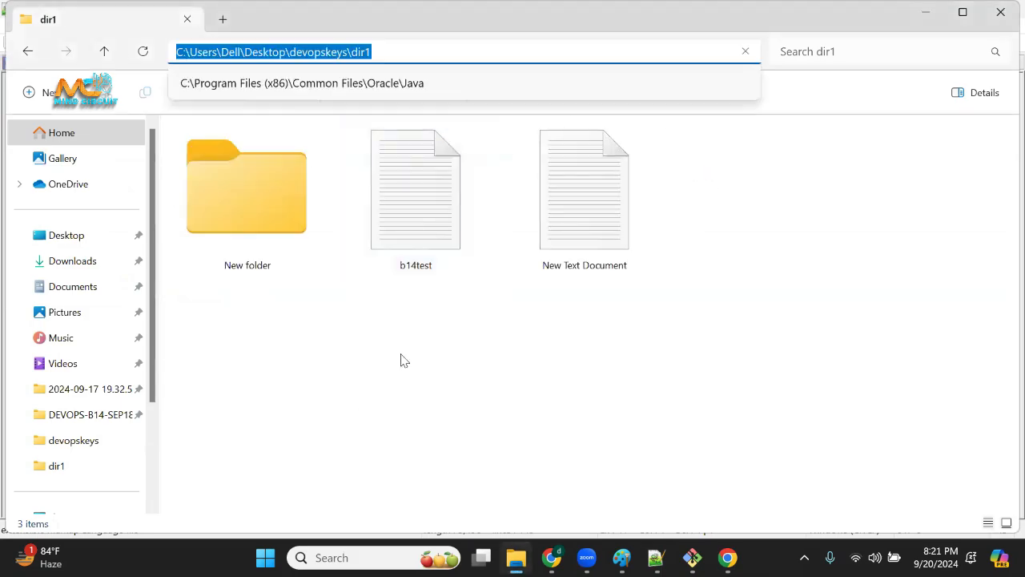
pyautogui.click(511, 447)
pyautogui.click(447, 95)
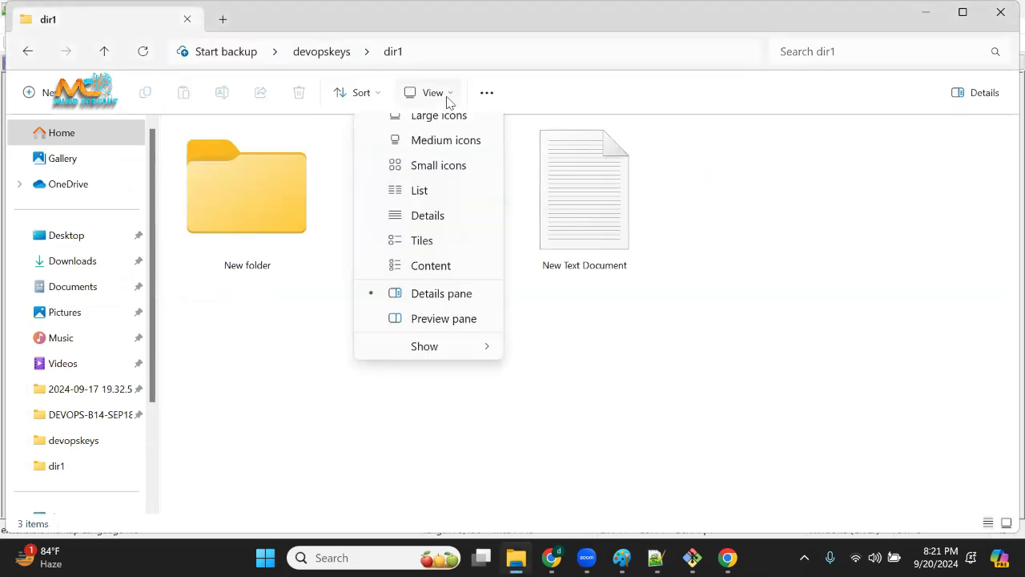
pyautogui.click(430, 234)
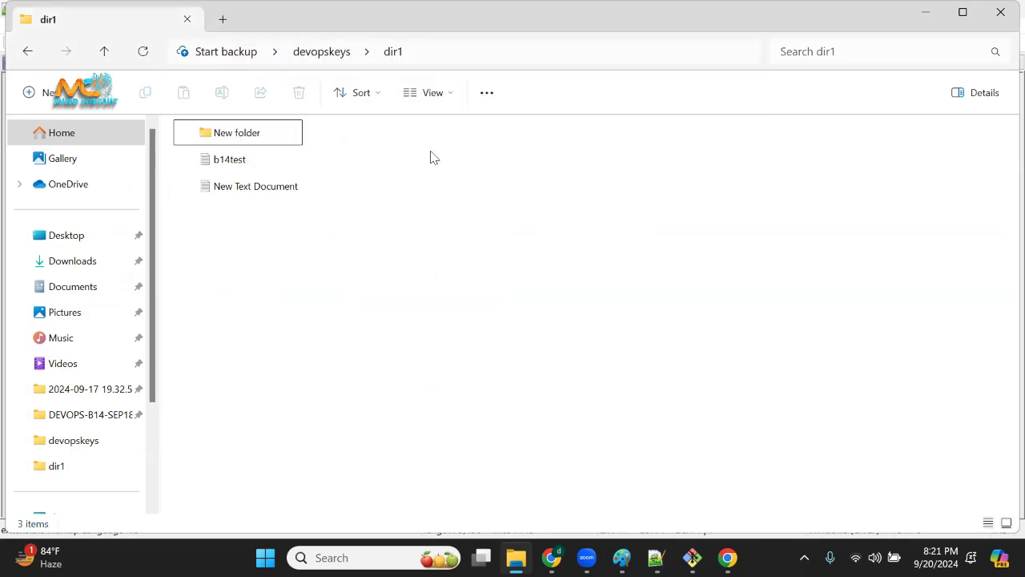
pyautogui.click(432, 93)
pyautogui.click(426, 286)
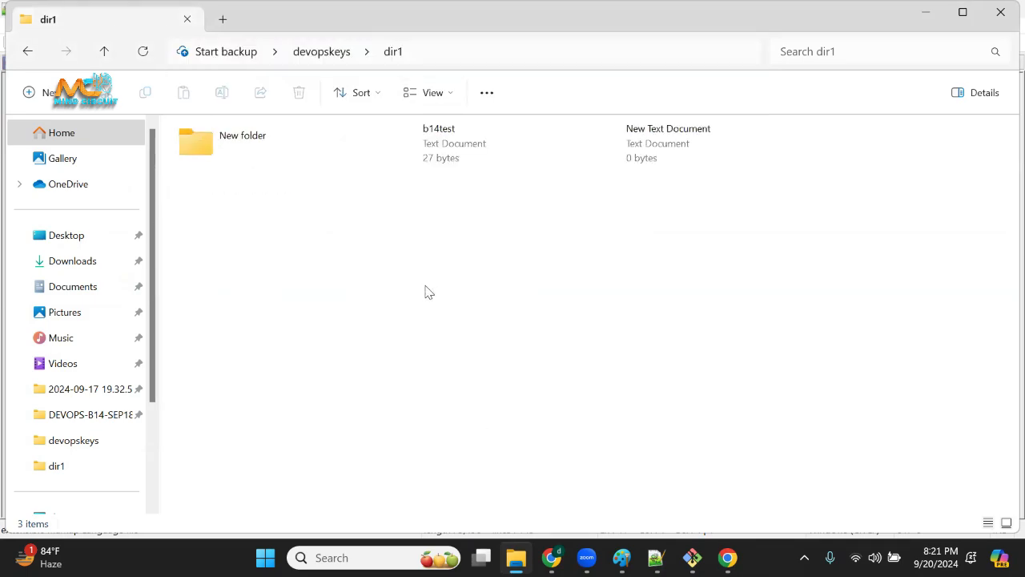
# Display the contents of dir1 as large icons.
pyautogui.click(496, 304)
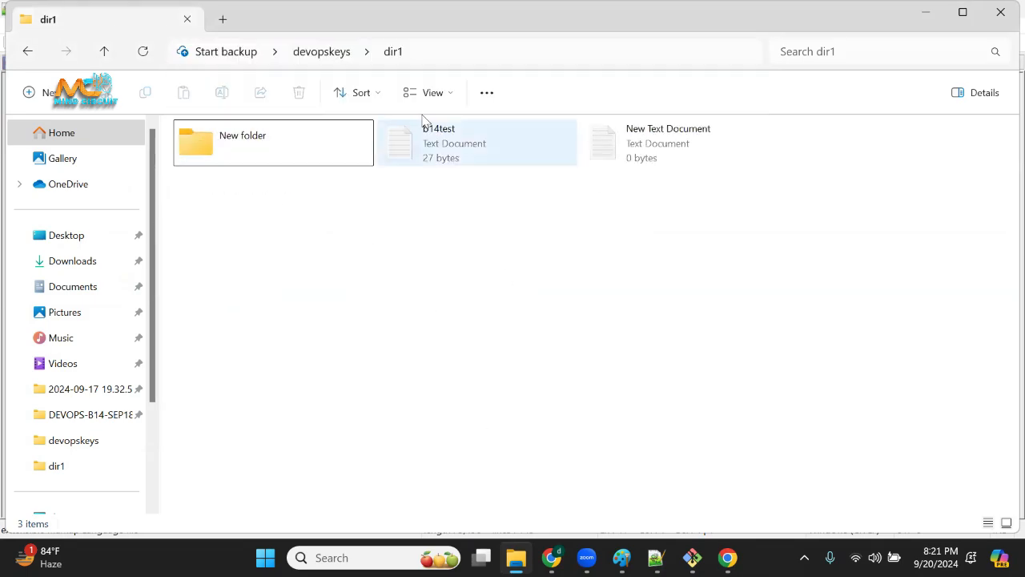
pyautogui.click(450, 93)
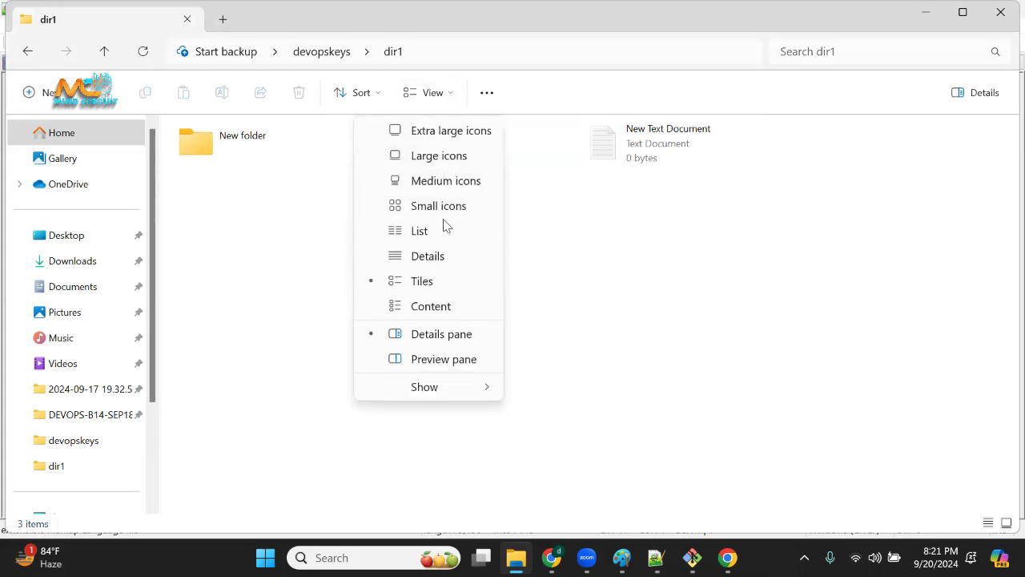
pyautogui.click(459, 160)
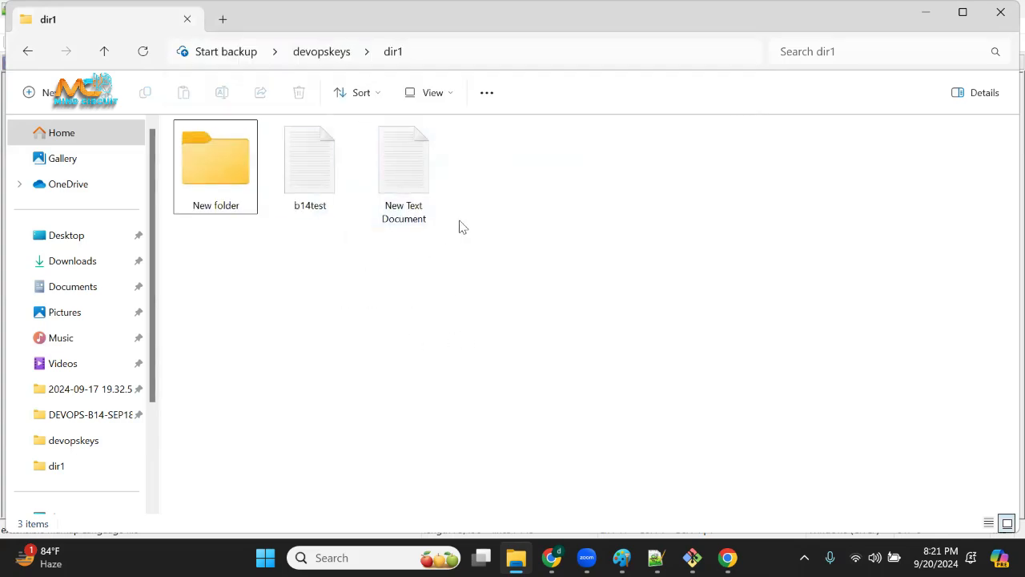
# Switch to Notepad++ and add the line "ls / ll / ls -la" between the pwd and touch commands.
pyautogui.click(655, 558)
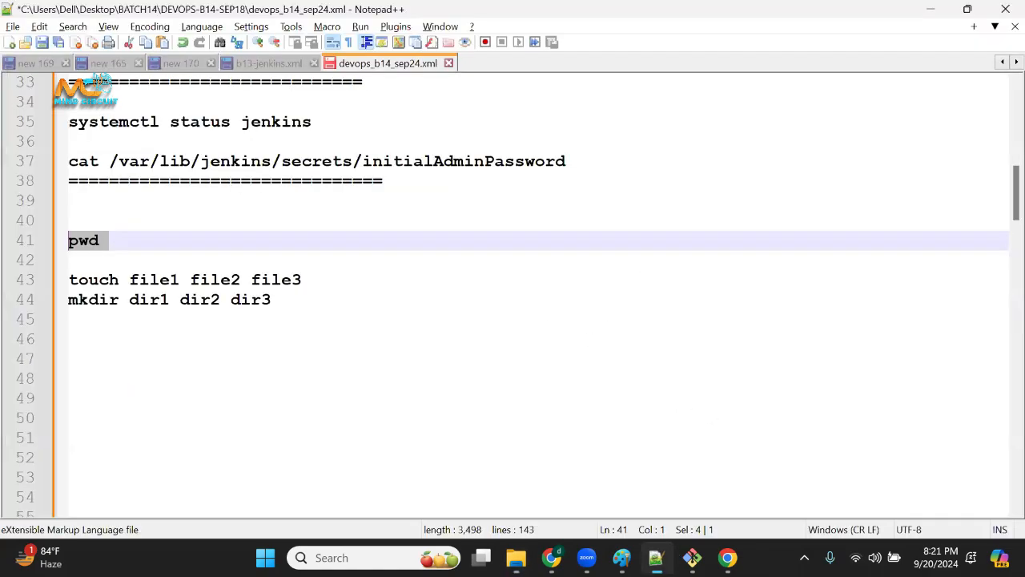
pyautogui.click(152, 251)
pyautogui.press('Return')
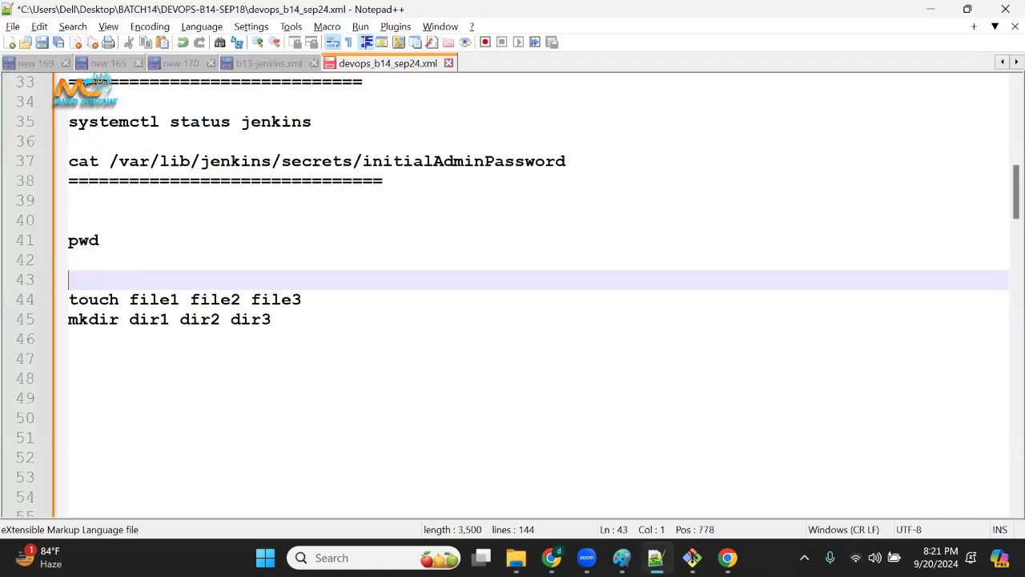
pyautogui.write('ls ')
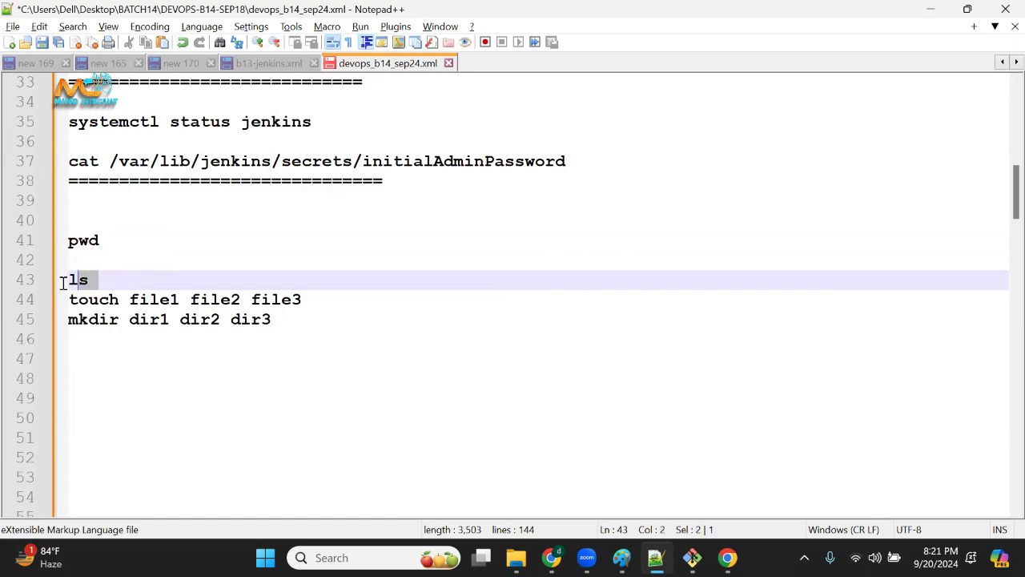
pyautogui.write('/ ')
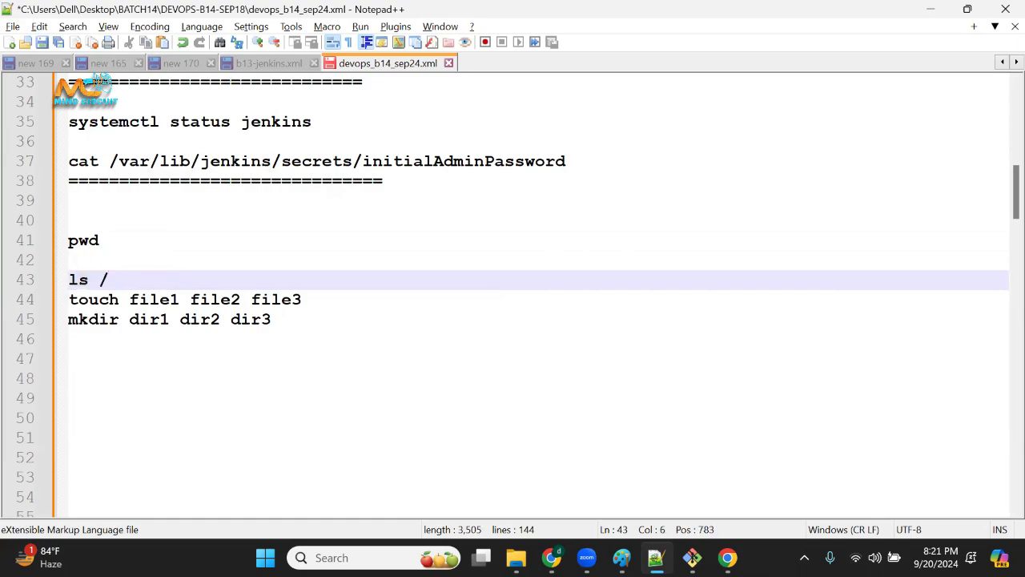
pyautogui.write('ll')
pyautogui.doubleClick(127, 279)
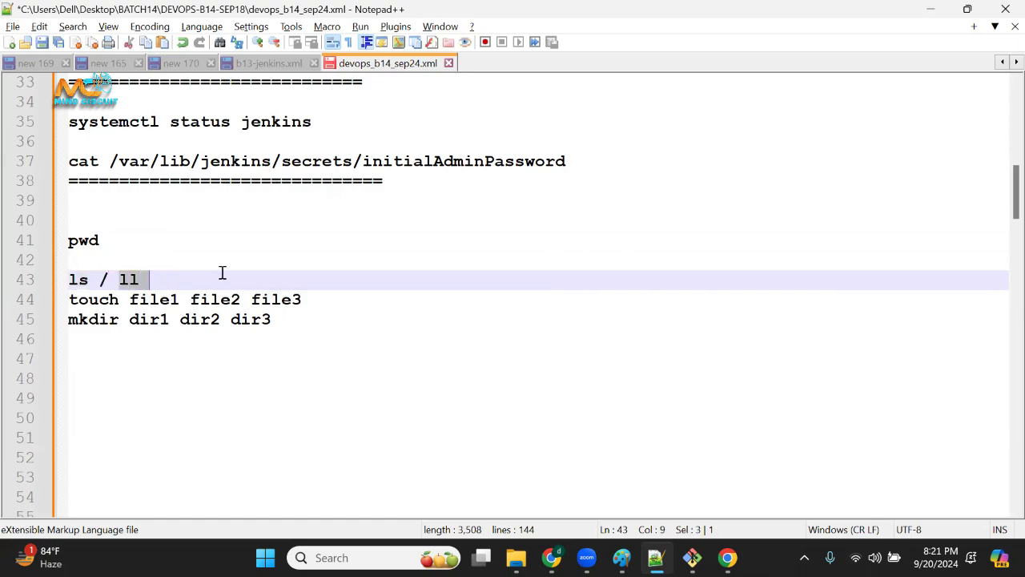
pyautogui.click(222, 273)
pyautogui.write('/ ')
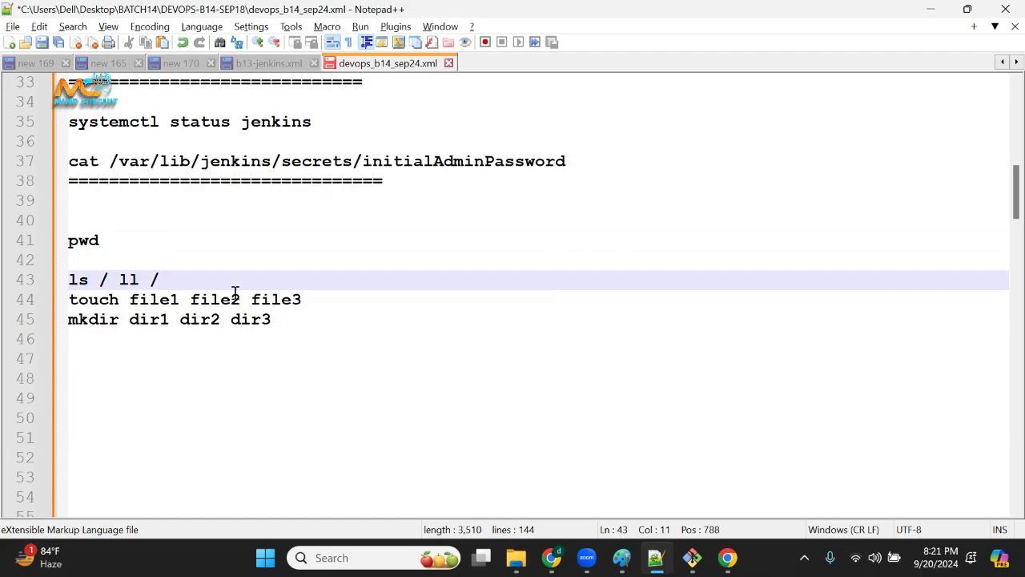
pyautogui.write('ls -la')
# Replace both slashes separating the listing commands with "or" and insert blank lines before the touch command.
pyautogui.click(107, 279)
pyautogui.press('BackSpace')
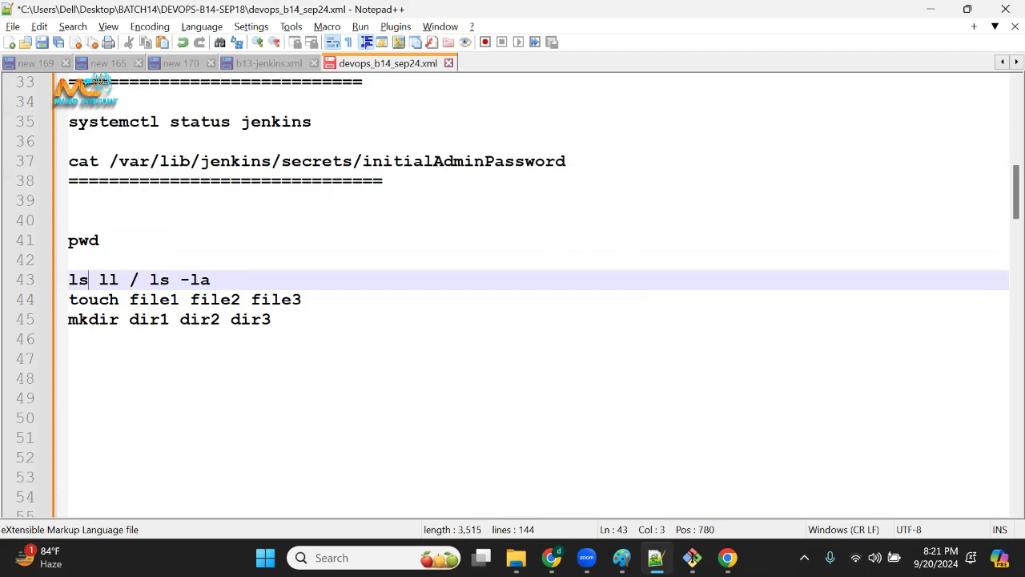
pyautogui.write('or')
pyautogui.press('Right')
pyautogui.press('Right')
pyautogui.press('Right')
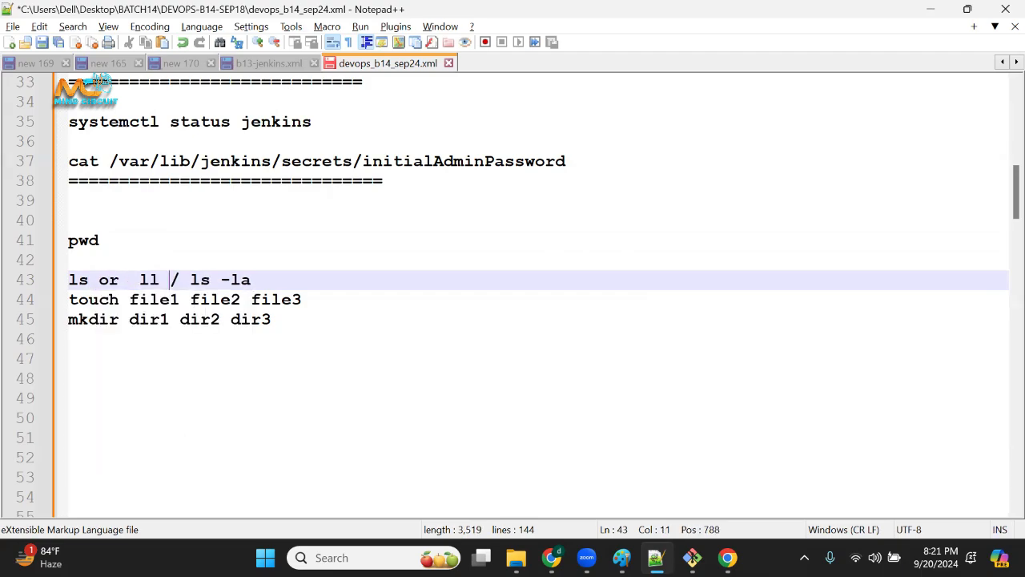
pyautogui.press('BackSpace')
pyautogui.write('or')
pyautogui.press('Up')
pyautogui.click(308, 275)
pyautogui.press('Return')
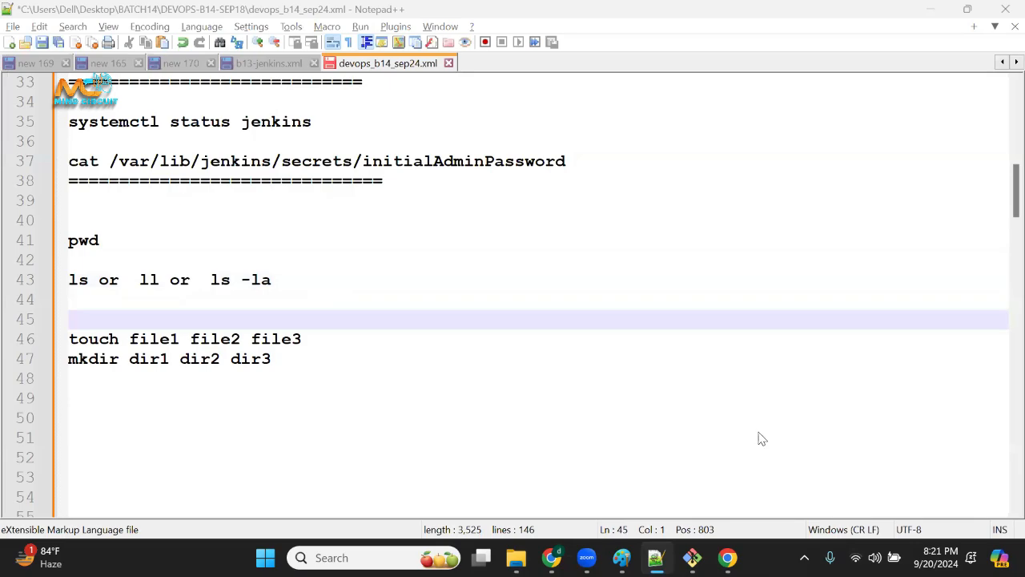
# Switch to the Jenkins server terminal, run pwd and highlight the path it prints.
pyautogui.hotkey('alt', 'Tab')
pyautogui.click(692, 557)
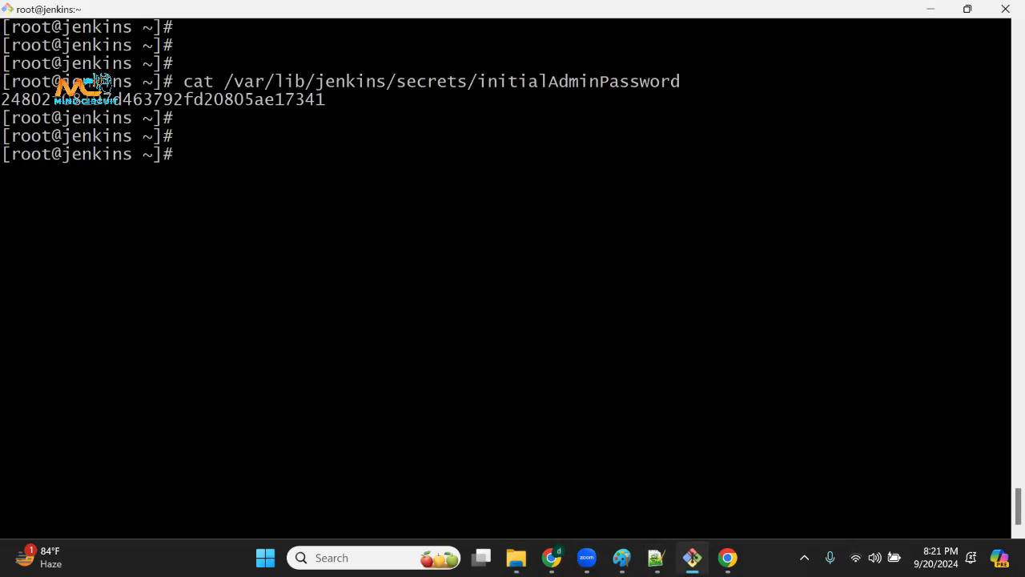
pyautogui.moveTo(83, 118); pyautogui.dragTo(160, 379)
pyautogui.tripleClick(412, 349)
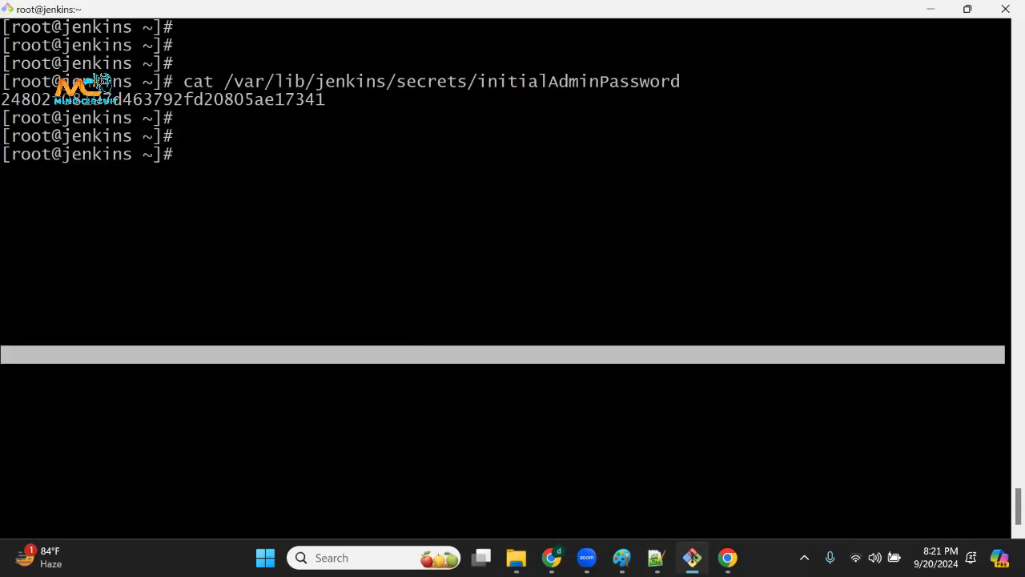
pyautogui.write('pw')
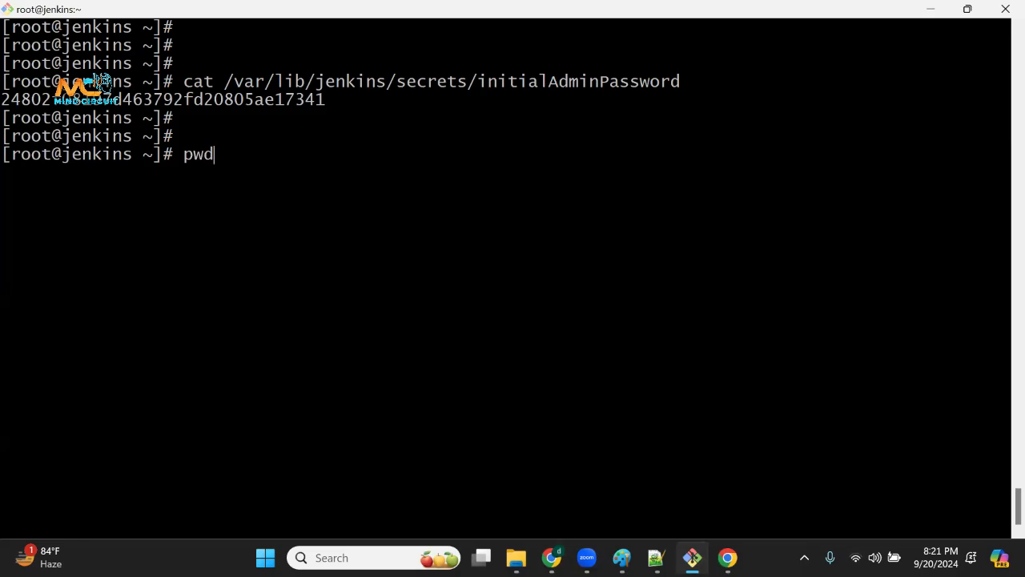
pyautogui.write('d')
pyautogui.press('Return')
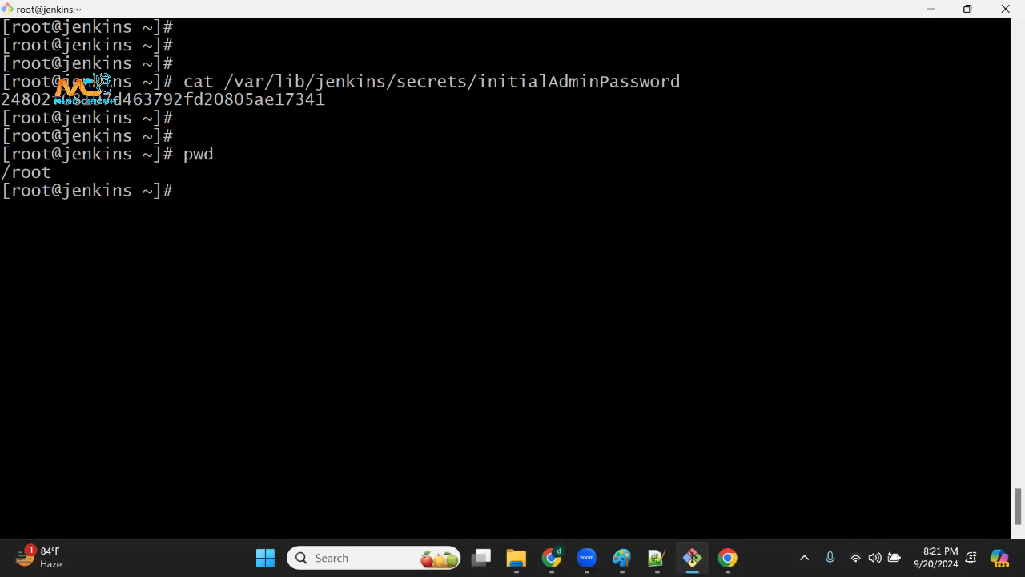
pyautogui.moveTo(2, 173); pyautogui.dragTo(48, 172)
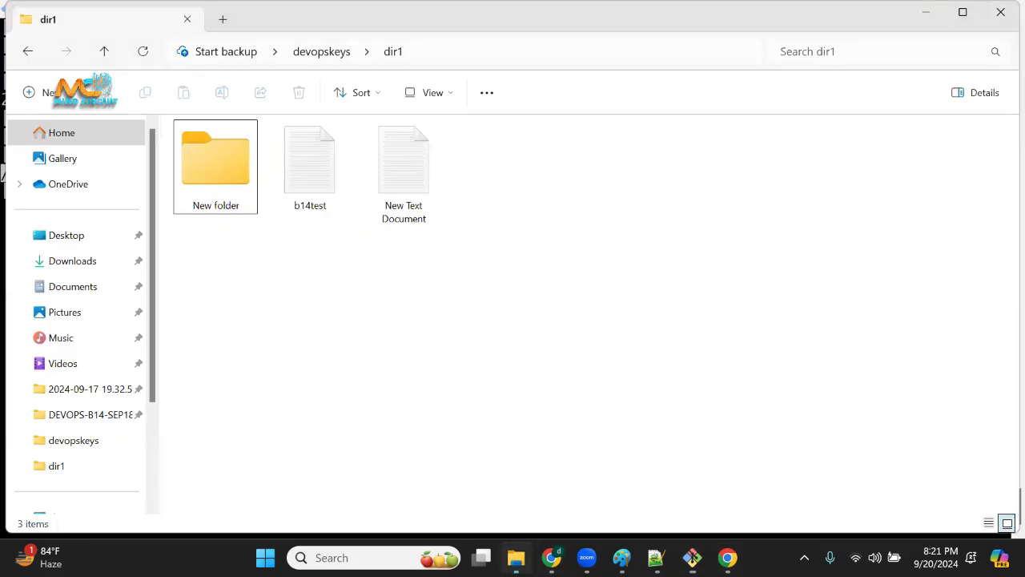
# Show the full path of dir1 in File Explorer and compare it with the pwd output in the terminal.
pyautogui.click(516, 558)
pyautogui.click(421, 58)
pyautogui.click(398, 54)
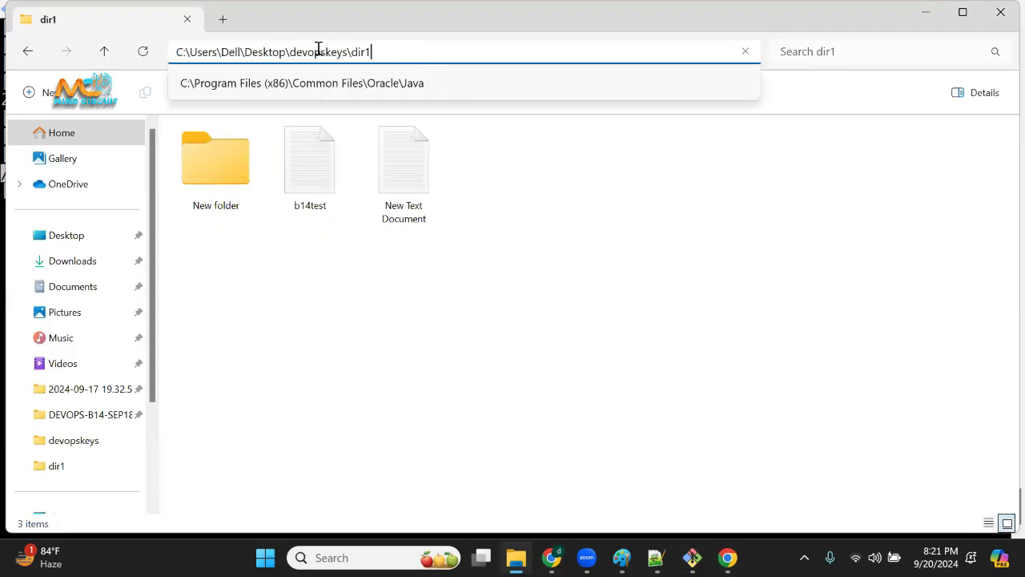
pyautogui.moveTo(319, 49); pyautogui.dragTo(160, 52)
pyautogui.hotkey('alt', 'Tab')
pyautogui.click(56, 190)
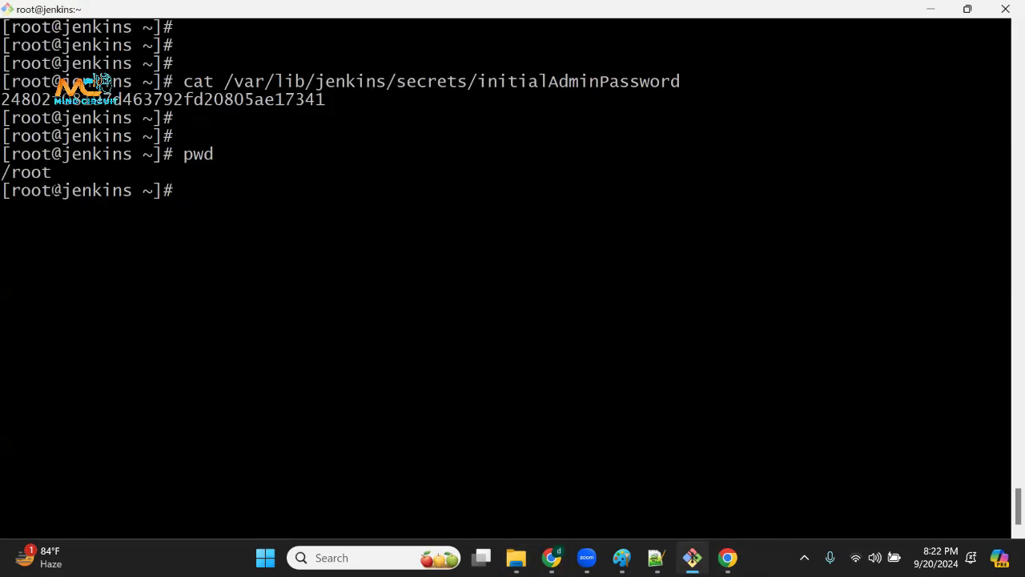
pyautogui.moveTo(11, 173); pyautogui.dragTo(110, 171)
pyautogui.moveTo(305, 245); pyautogui.dragTo(297, 481)
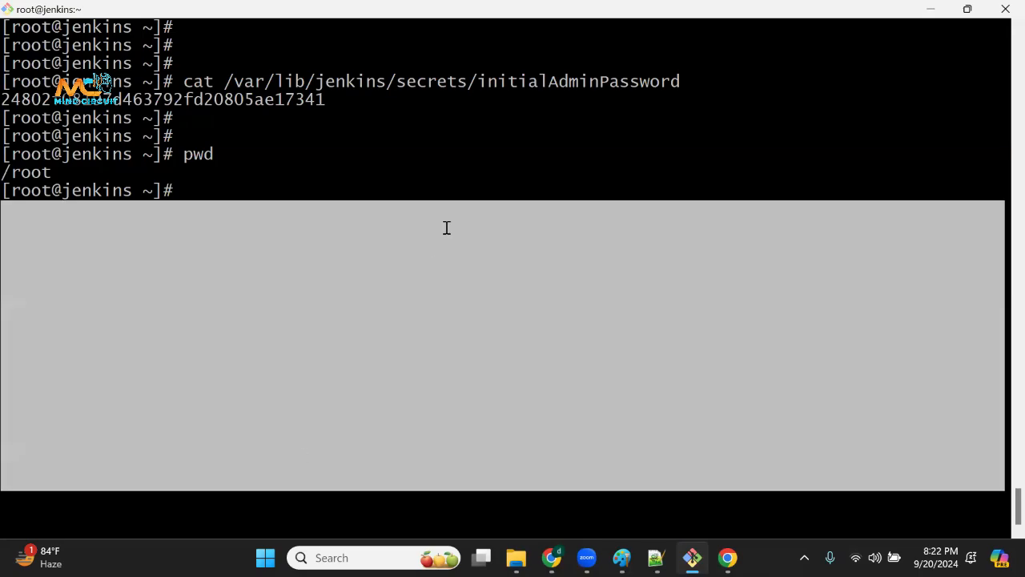
# List the contents of the current directory with ll and with ls.
pyautogui.click(447, 227)
pyautogui.write('ll')
pyautogui.press('Return')
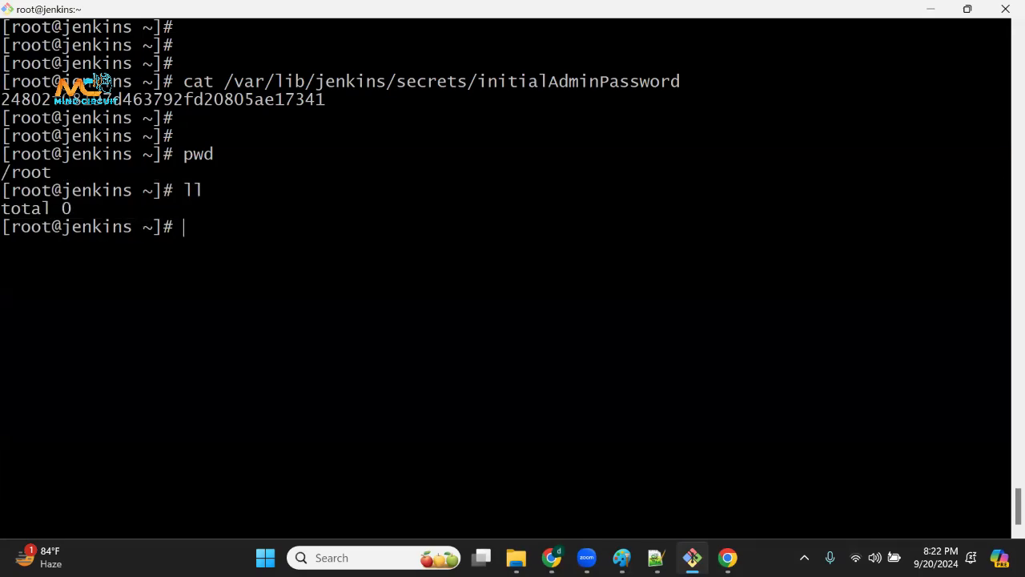
pyautogui.write('ls')
pyautogui.press('Return')
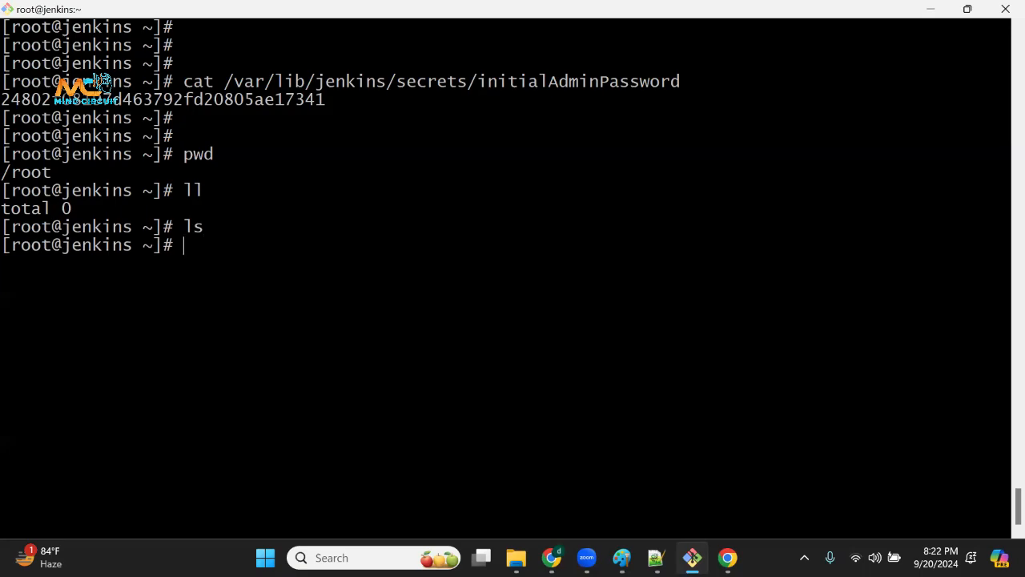
pyautogui.moveTo(241, 209); pyautogui.dragTo(185, 322)
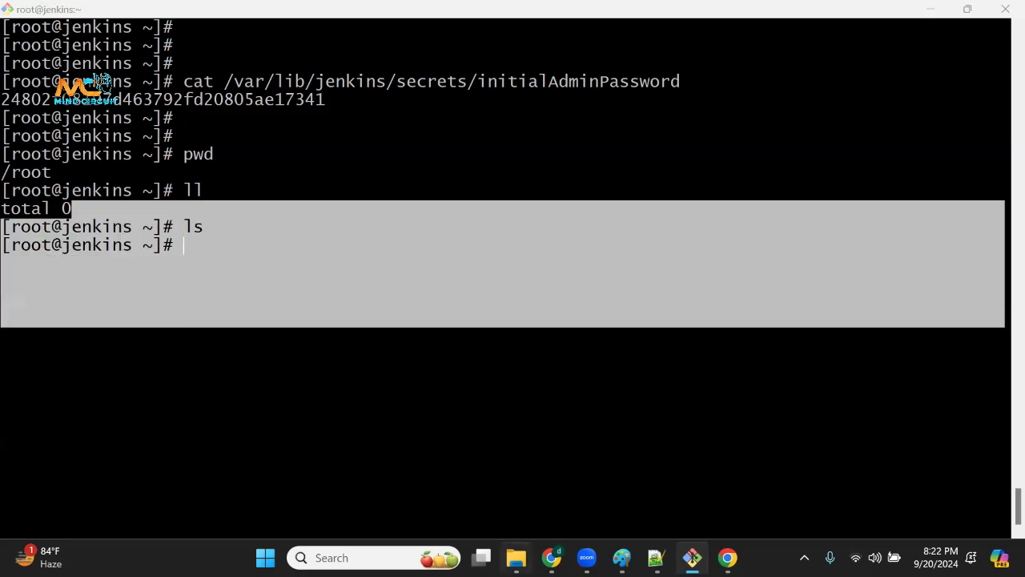
# Switch to File Explorer and toggle the Hidden items display option for dir1.
pyautogui.click(516, 558)
pyautogui.click(457, 98)
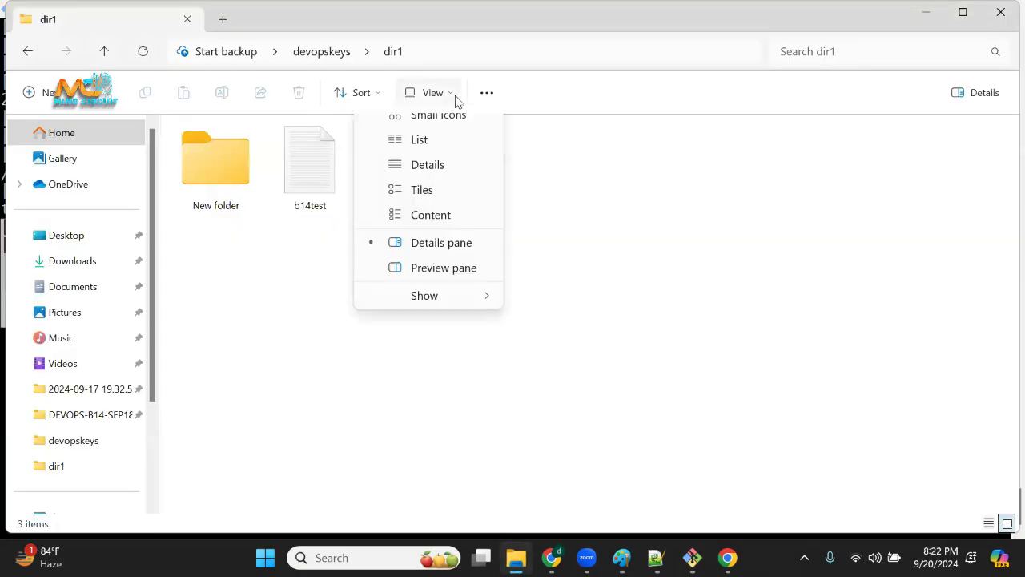
pyautogui.moveTo(483, 389)
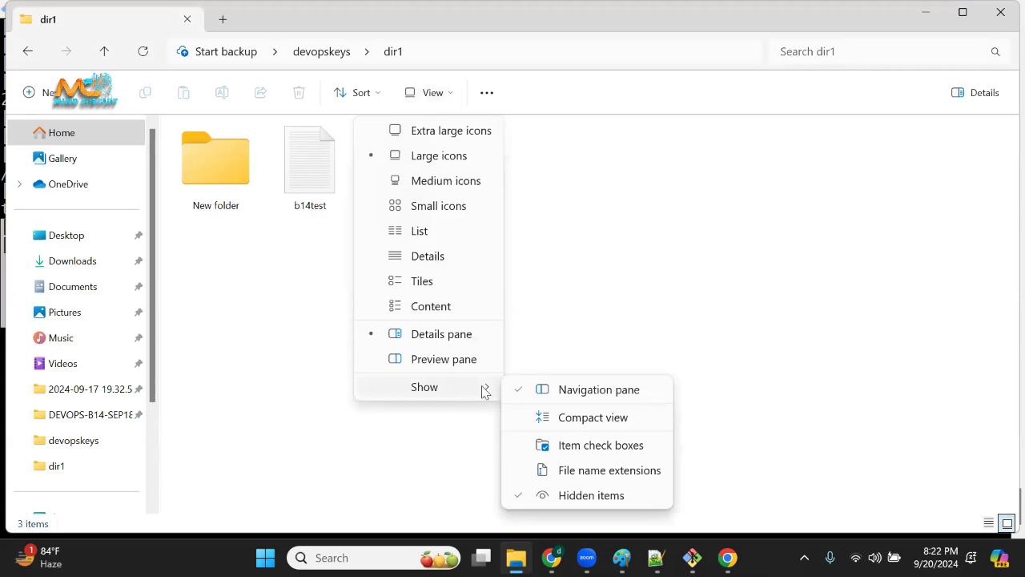
pyautogui.click(580, 492)
pyautogui.hotkey('ctrl', 'l')
pyautogui.press('Escape')
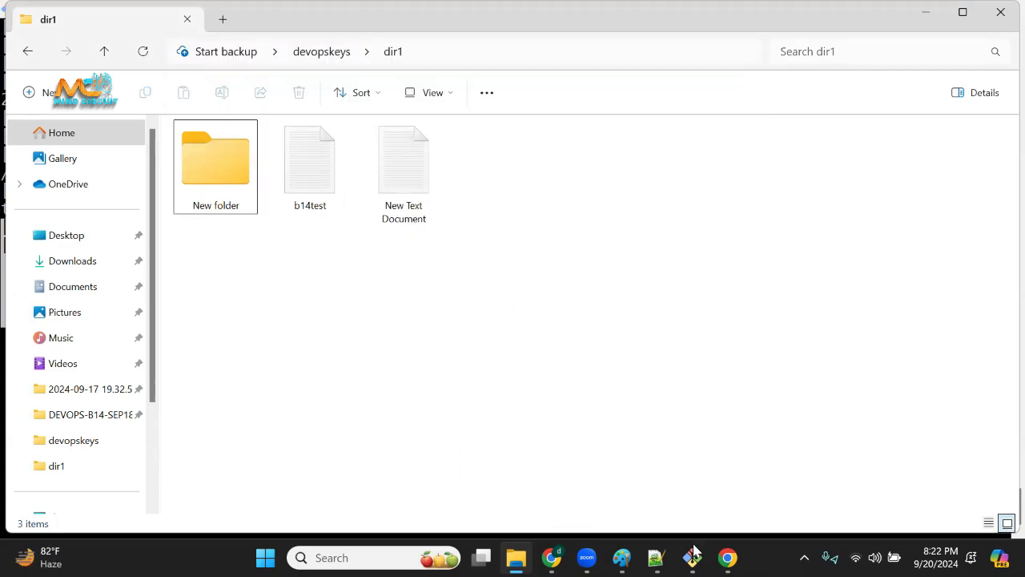
# Switch to the terminal and list all entries of the current directory, including hidden ones, with ls -la.
pyautogui.click(692, 558)
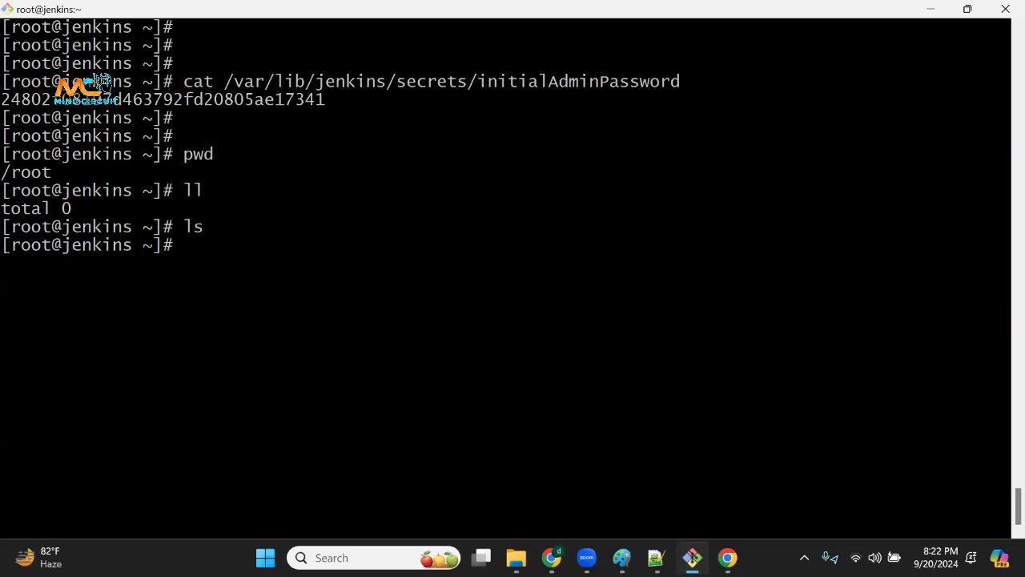
pyautogui.press('Return')
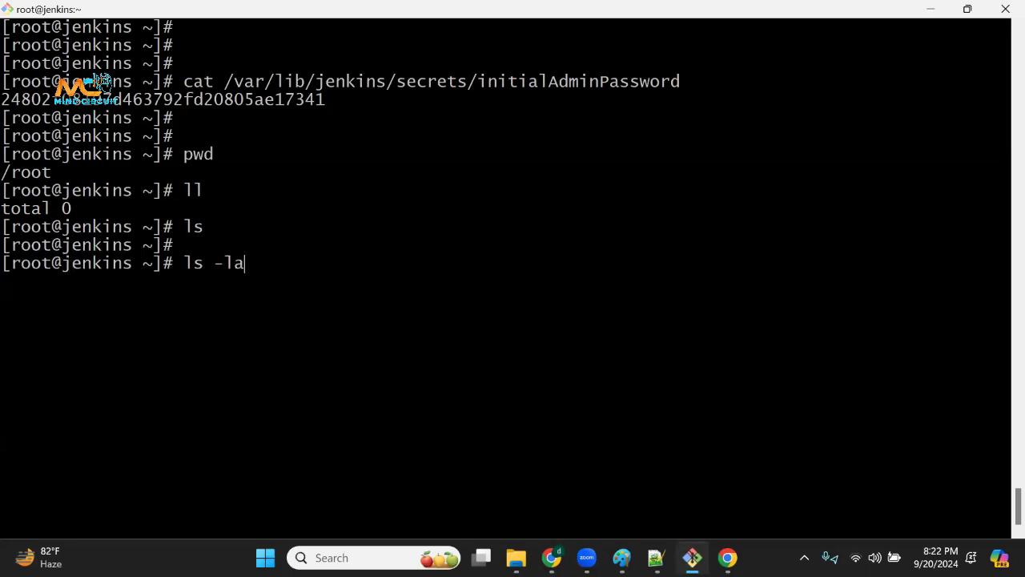
pyautogui.press('Return')
# Examine the ls -la listing, highlighting the hidden files and the leading dots in their names.
pyautogui.moveTo(390, 318); pyautogui.dragTo(467, 454)
pyautogui.moveTo(321, 366); pyautogui.dragTo(321, 372)
pyautogui.moveTo(345, 318); pyautogui.dragTo(626, 550)
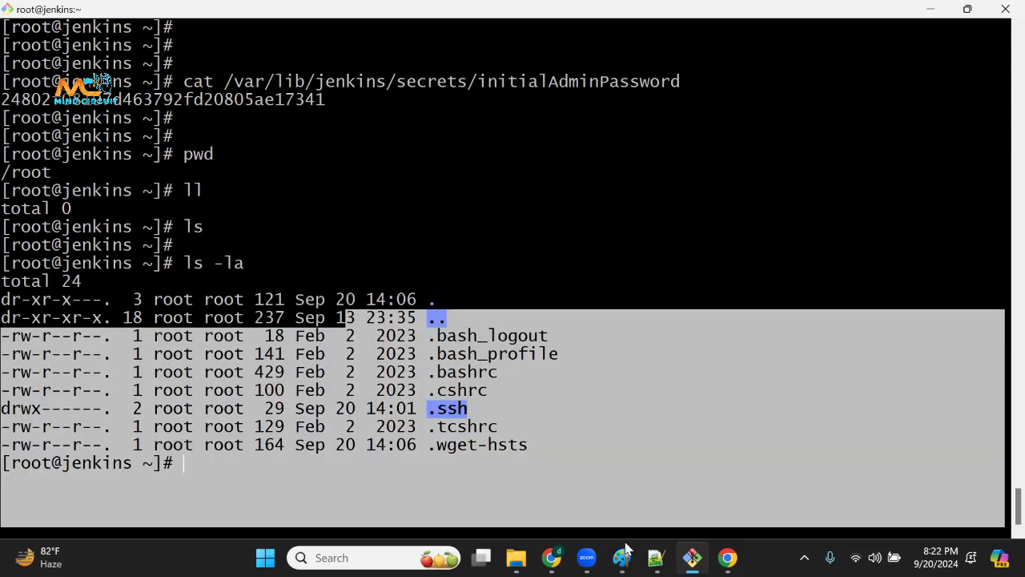
pyautogui.doubleClick(903, 304)
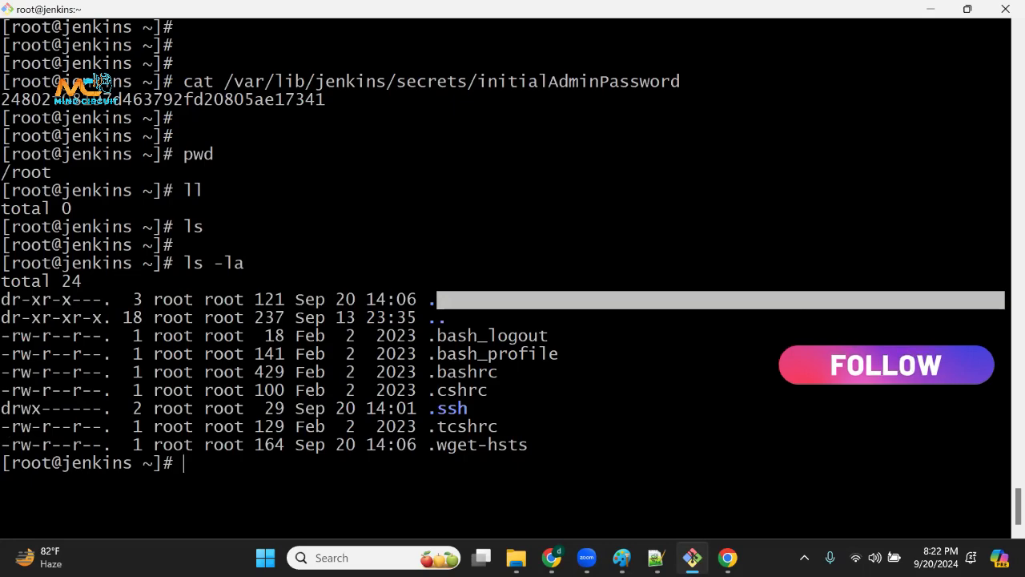
pyautogui.moveTo(326, 300); pyautogui.dragTo(416, 390)
pyautogui.click(449, 460)
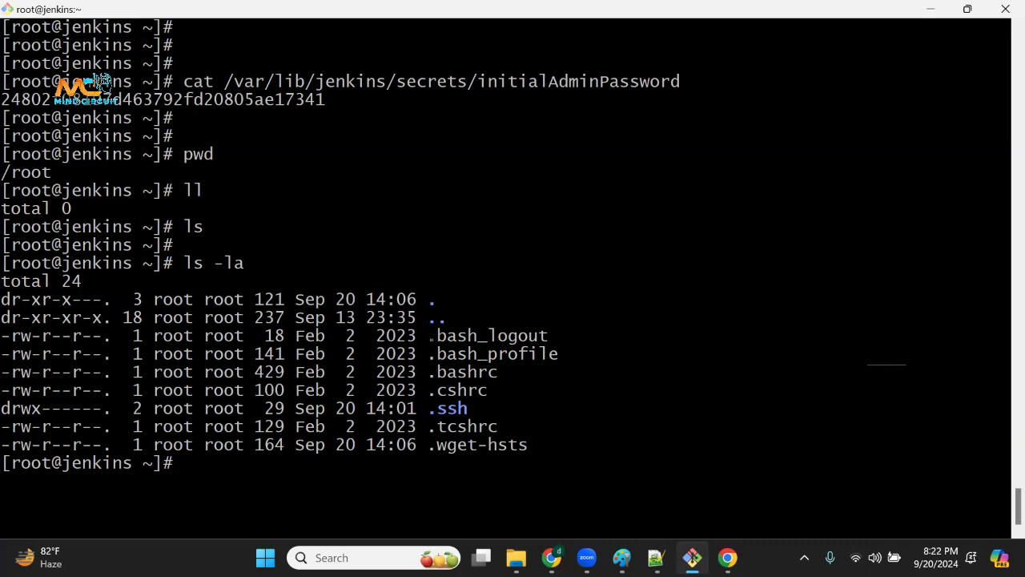
pyautogui.moveTo(429, 337); pyautogui.dragTo(447, 338)
pyautogui.moveTo(429, 426); pyautogui.dragTo(526, 433)
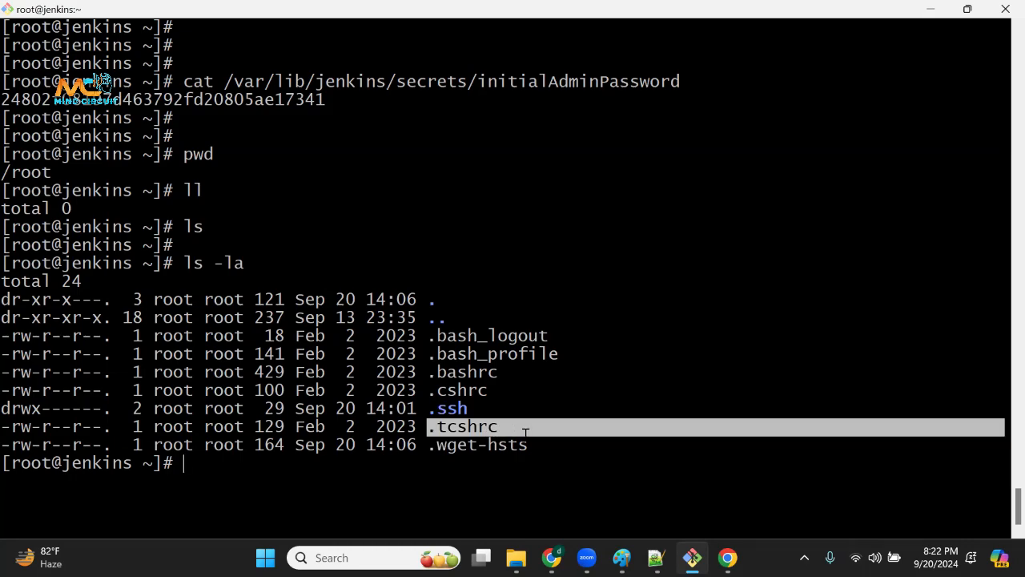
pyautogui.moveTo(431, 354); pyautogui.dragTo(485, 466)
pyautogui.click(491, 382)
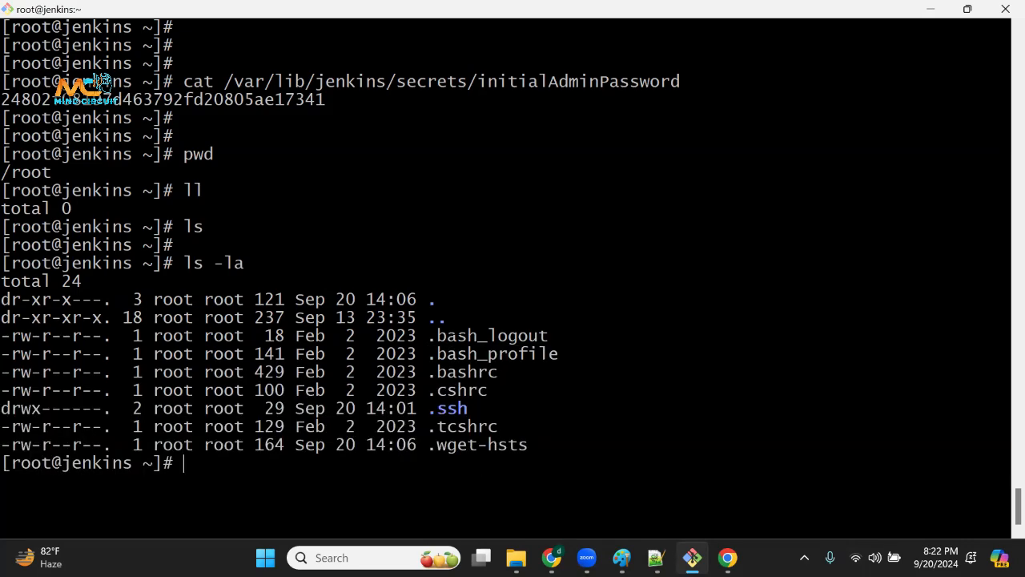
pyautogui.moveTo(430, 335); pyautogui.dragTo(461, 339)
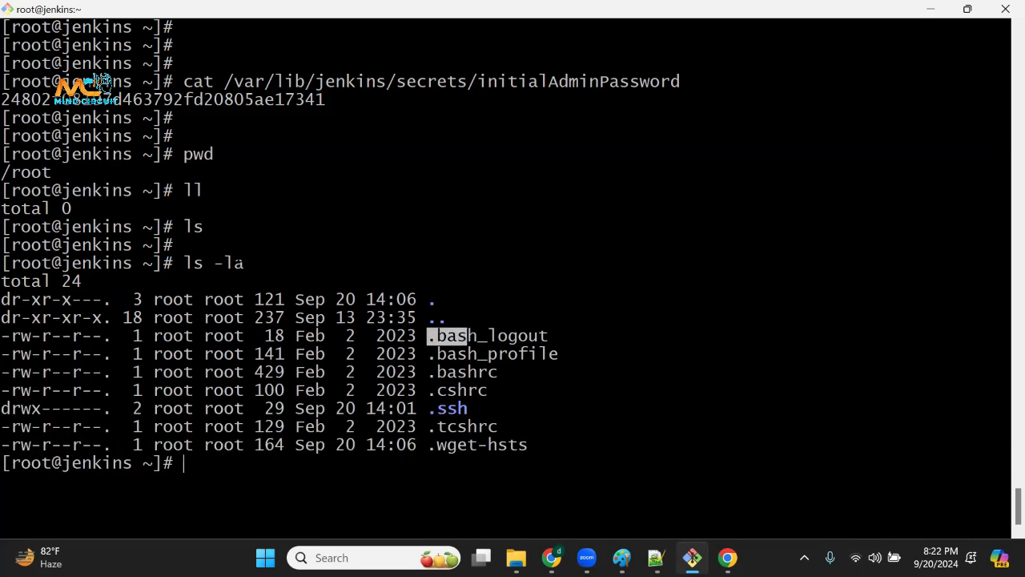
pyautogui.moveTo(176, 246); pyautogui.dragTo(298, 446)
pyautogui.click(636, 424)
# Clear the terminal screen and list the current directory again with ll.
pyautogui.hotkey('ctrl', 'l')
pyautogui.press('Return')
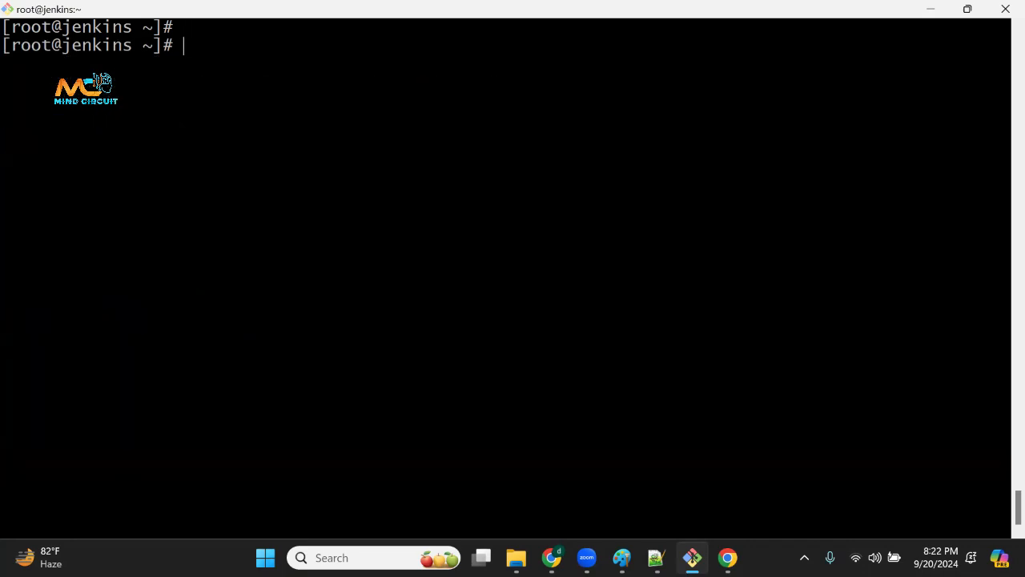
pyautogui.press('Return')
pyautogui.write('ll')
pyautogui.press('Return')
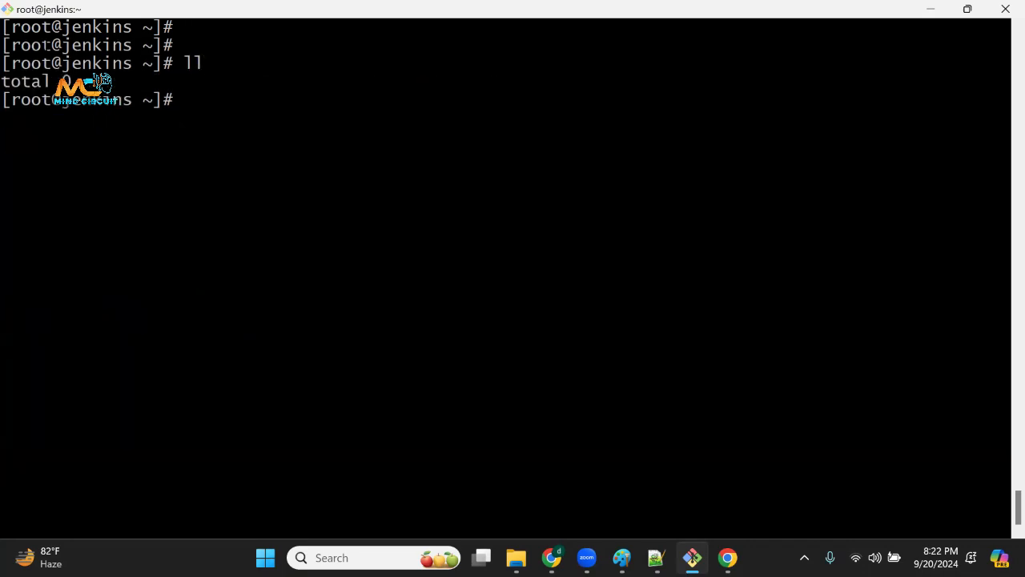
pyautogui.moveTo(32, 82); pyautogui.dragTo(146, 79)
pyautogui.moveTo(340, 208); pyautogui.dragTo(353, 208)
# Create three empty files named file1, file2 and file3 in the home directory with a single touch command.
pyautogui.press('Return')
pyautogui.press('Return')
pyautogui.write('t')
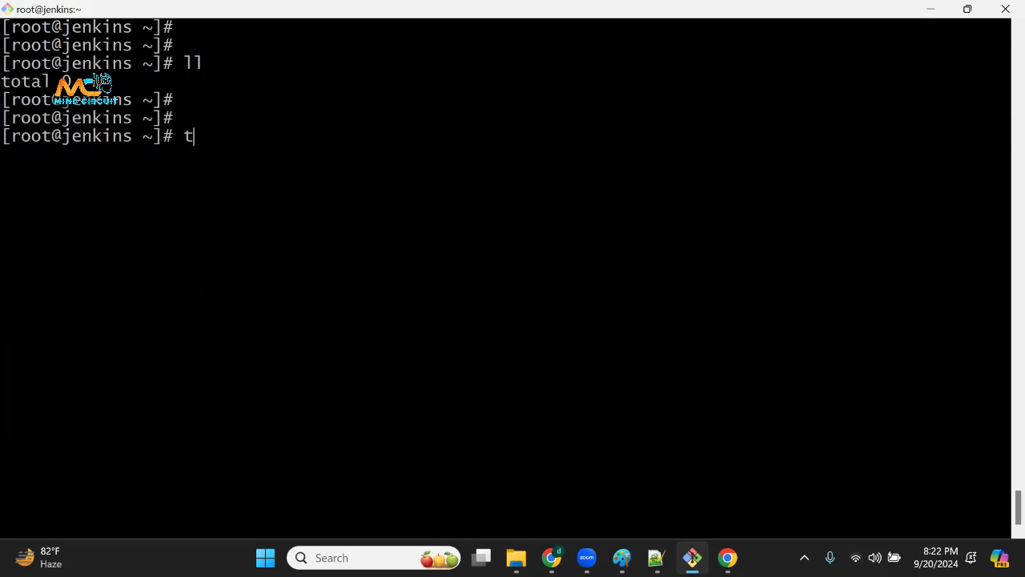
pyautogui.write('ouch file')
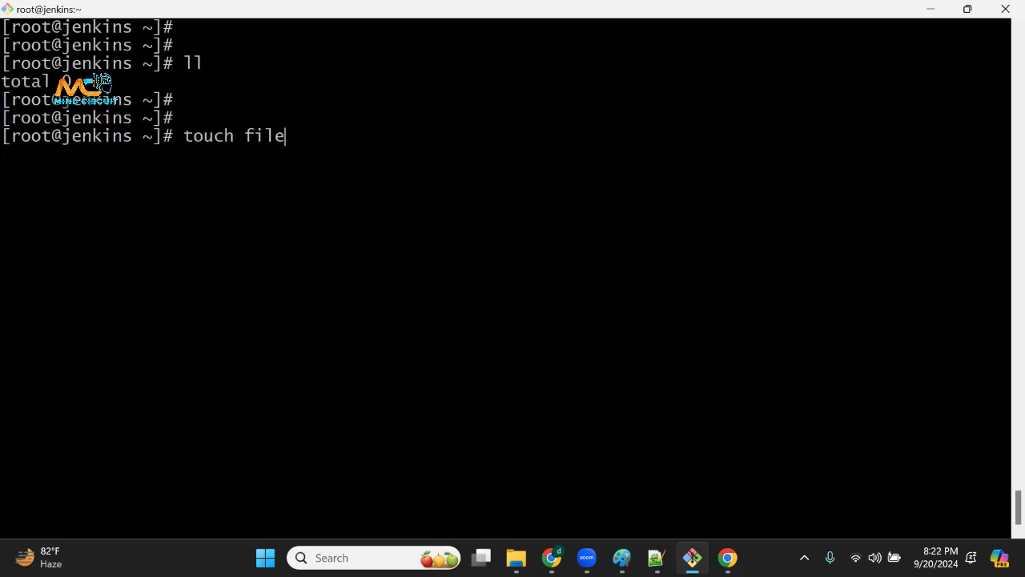
pyautogui.write('1 file2 file3')
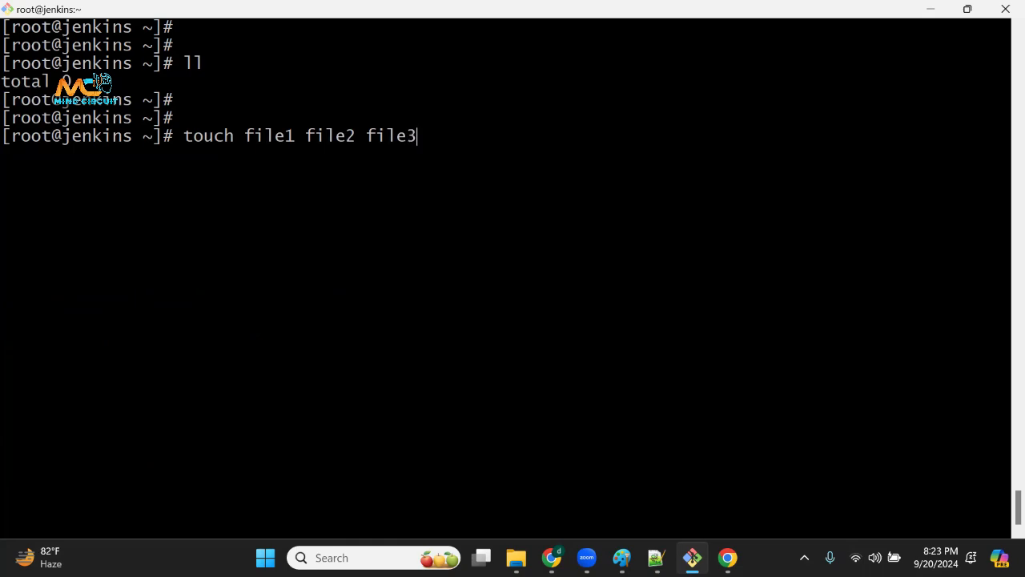
pyautogui.press('Return')
pyautogui.moveTo(253, 136); pyautogui.dragTo(428, 134)
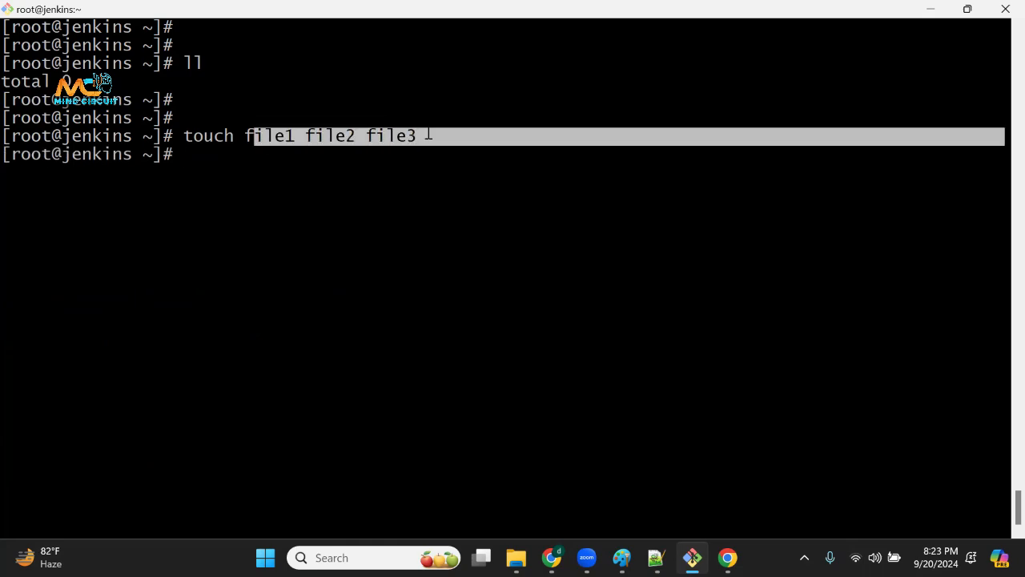
pyautogui.click(429, 135)
pyautogui.press('Return')
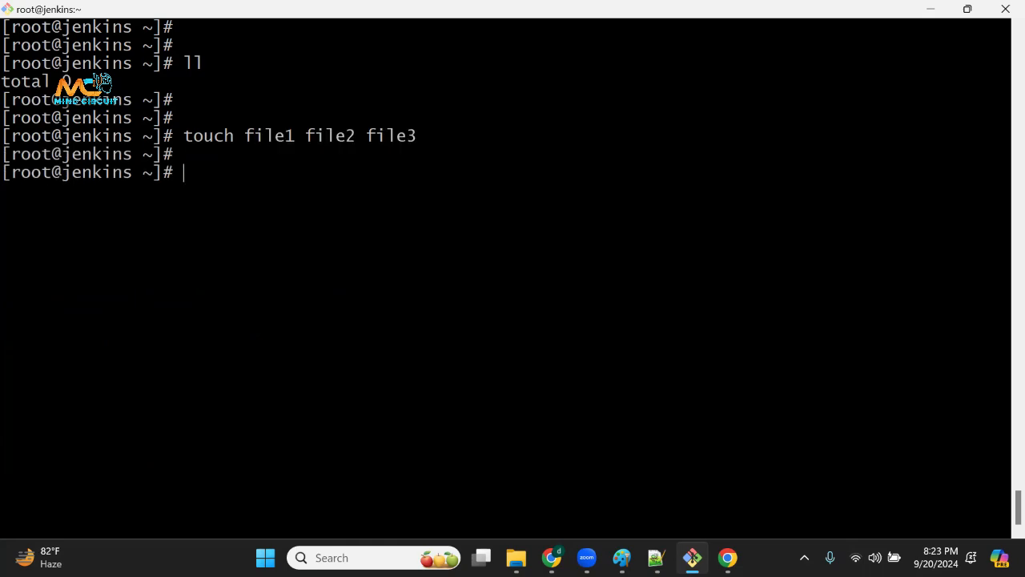
# List the current directory in long format with ll and highlight the file names.
pyautogui.write('ll')
pyautogui.press('Return')
pyautogui.moveTo(369, 209); pyautogui.dragTo(450, 265)
pyautogui.moveTo(457, 335); pyautogui.dragTo(465, 339)
pyautogui.click(464, 339)
pyautogui.press('Return')
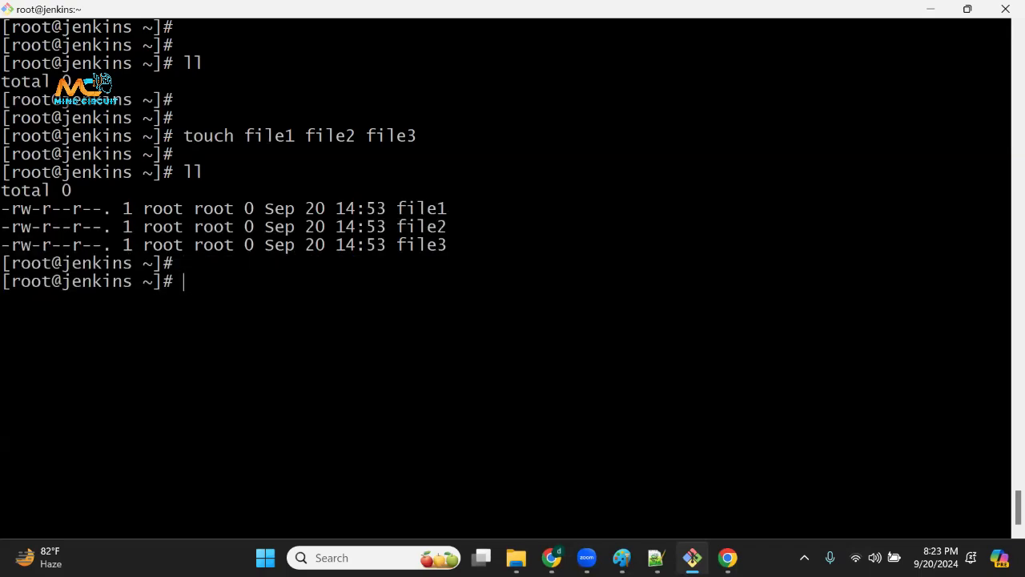
# List the directory's names only with ls and highlight the names in its output.
pyautogui.moveTo(153, 171); pyautogui.dragTo(356, 346)
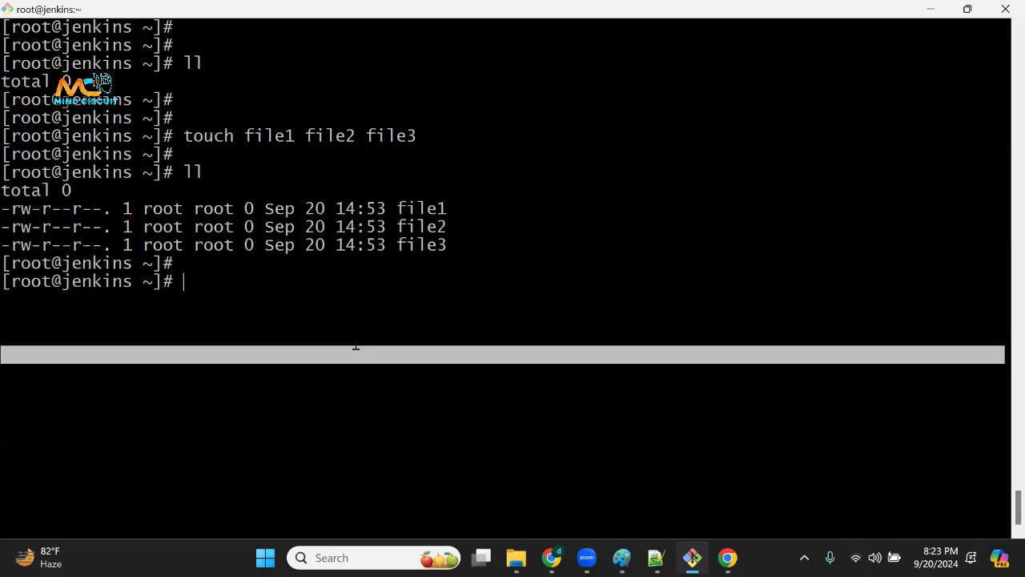
pyautogui.click(356, 348)
pyautogui.write('ls')
pyautogui.press('Return')
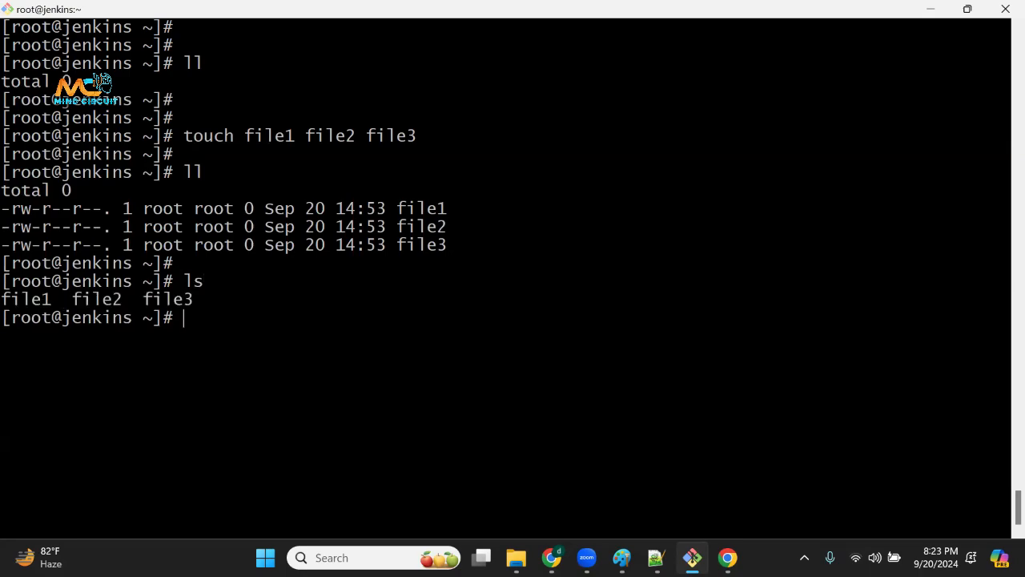
pyautogui.moveTo(2, 300); pyautogui.dragTo(193, 300)
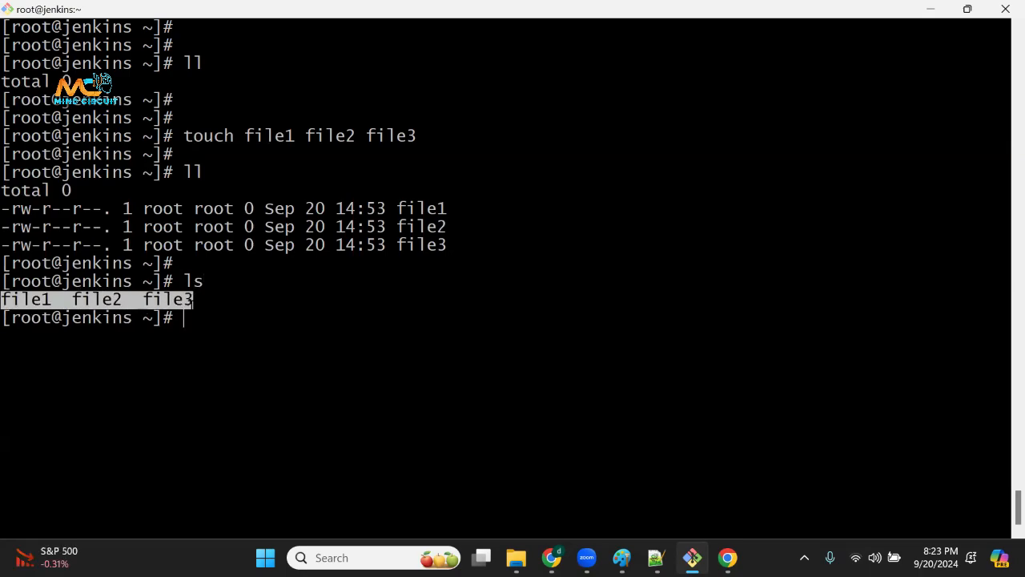
pyautogui.press('Return')
pyautogui.moveTo(54, 300); pyautogui.dragTo(4, 314)
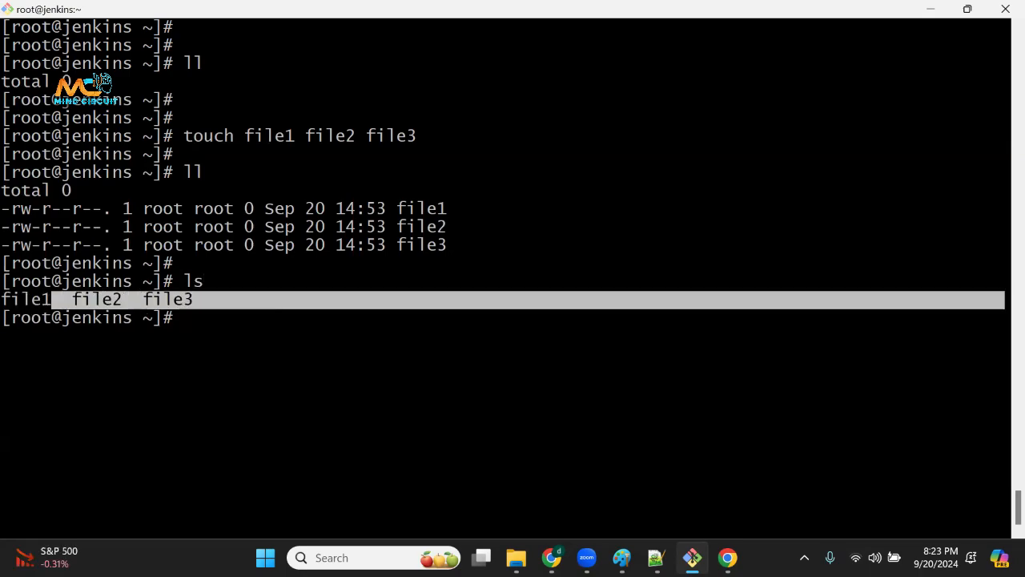
pyautogui.click(4, 313)
pyautogui.press('Return')
pyautogui.press('Return')
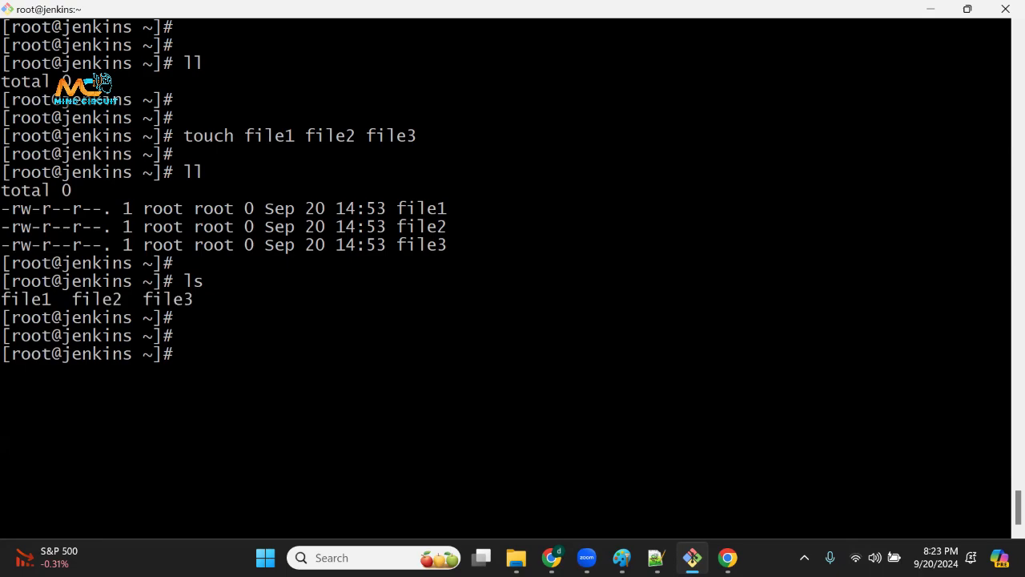
# Create three directories named dir1, dir2 and dir3 with a single mkdir command.
pyautogui.write('mkdir')
pyautogui.moveTo(183, 354); pyautogui.dragTo(230, 354)
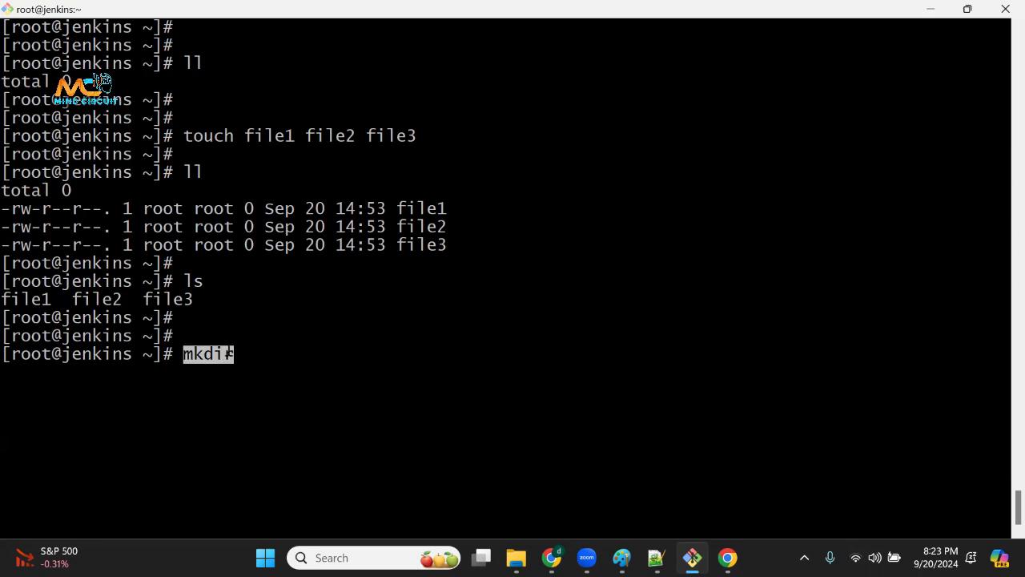
pyautogui.click(233, 362)
pyautogui.write('ir dir1 dir2')
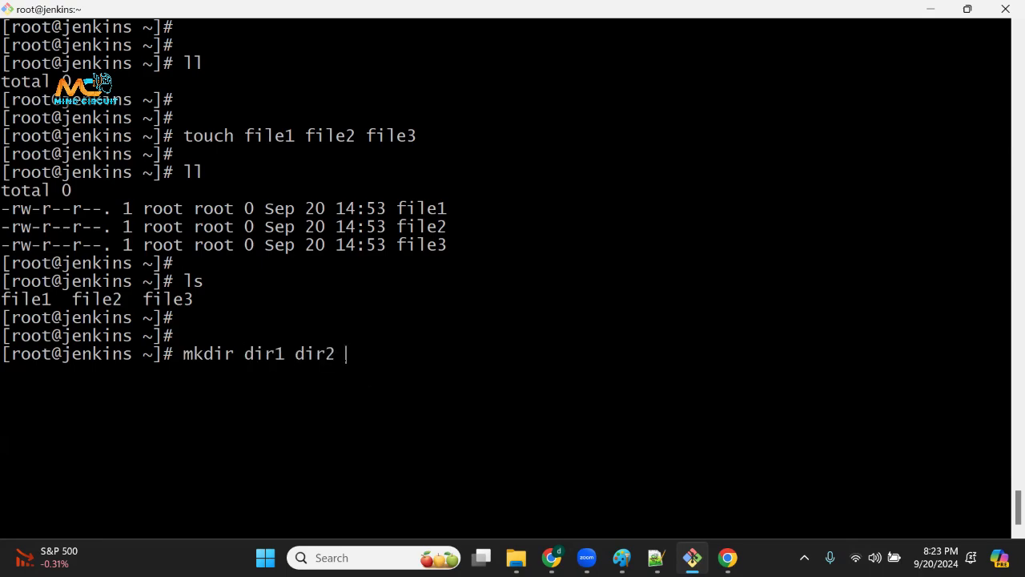
pyautogui.moveTo(265, 354); pyautogui.dragTo(456, 355)
pyautogui.click(455, 355)
pyautogui.write('dir3')
pyautogui.press('Return')
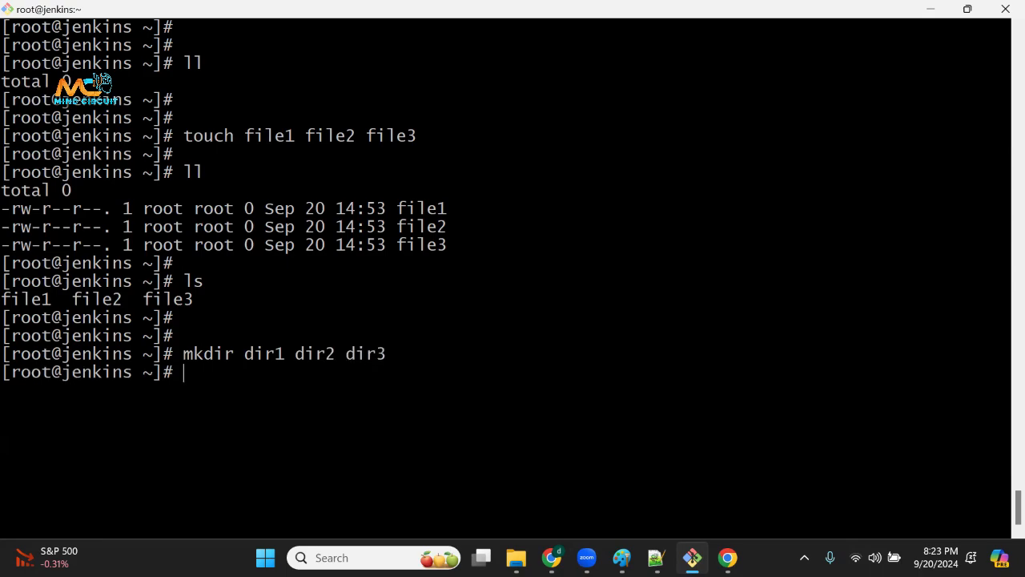
# Run ll and highlight the directory and file entries in the long listing.
pyautogui.write('ll')
pyautogui.press('Return')
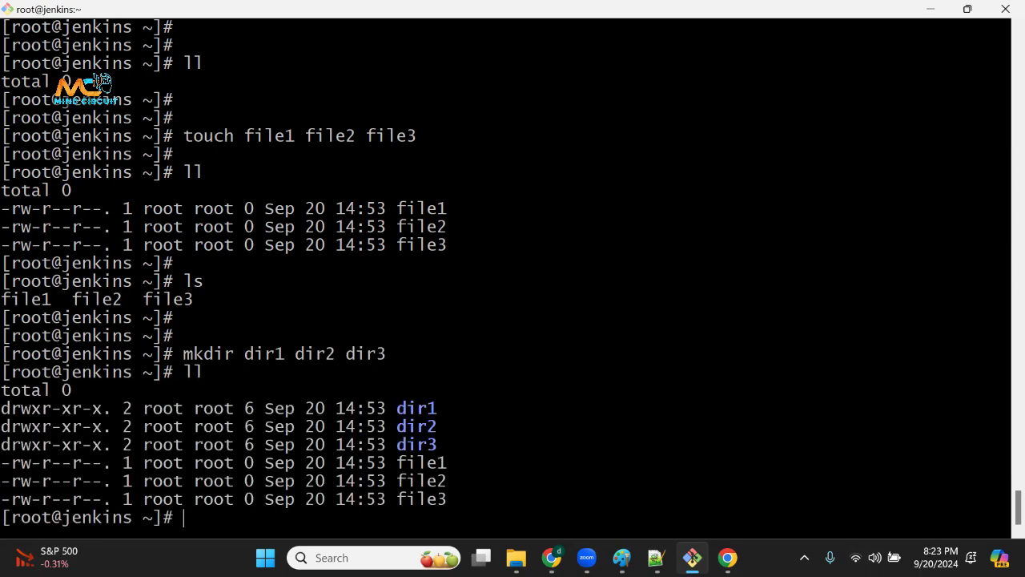
pyautogui.moveTo(397, 408); pyautogui.dragTo(467, 424)
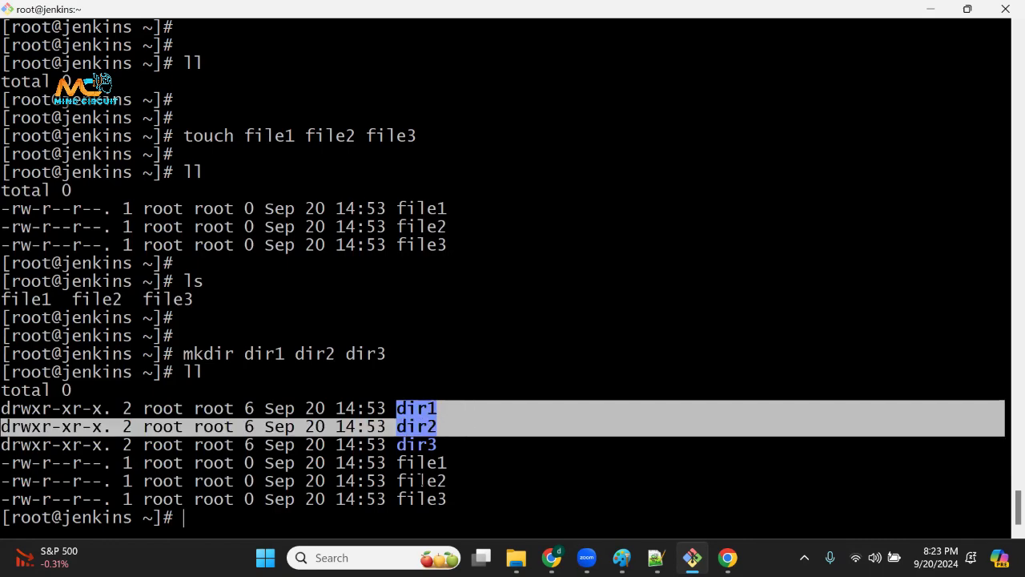
pyautogui.moveTo(387, 462); pyautogui.dragTo(449, 496)
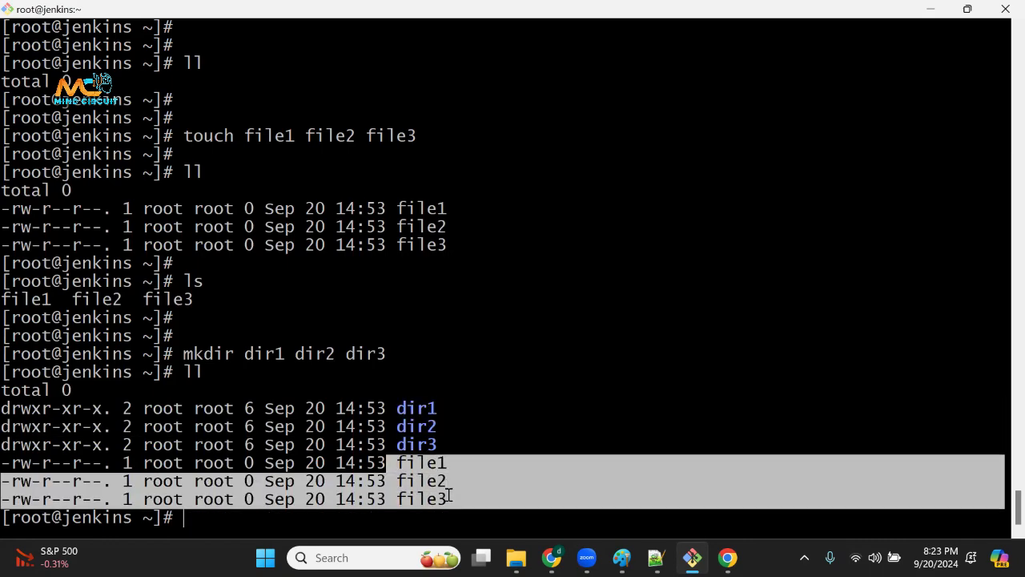
pyautogui.moveTo(184, 372); pyautogui.dragTo(74, 391)
# Switch to File Explorer and change the dir1 folder layout to Details, to List, and back to Details.
pyautogui.click(516, 557)
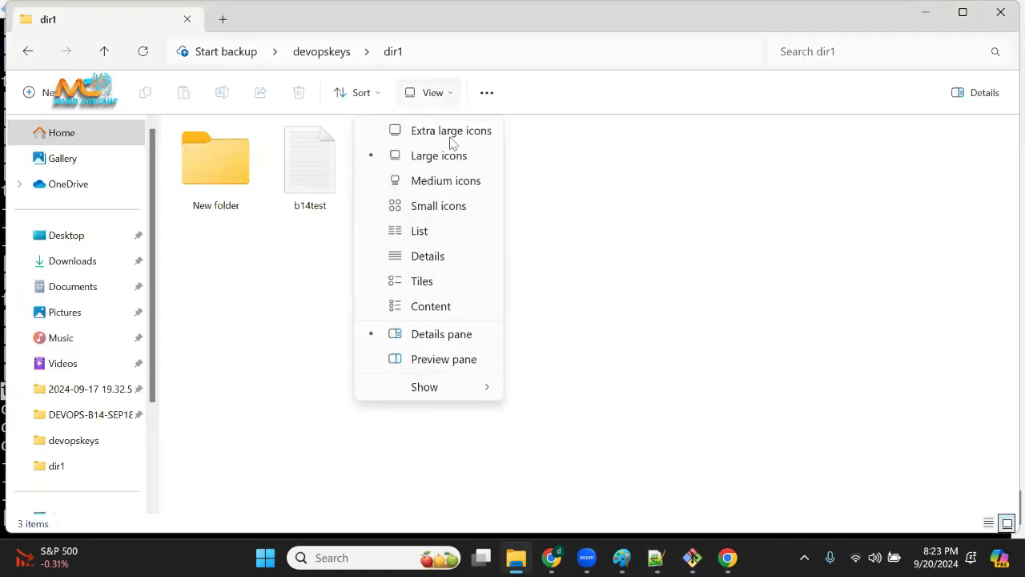
pyautogui.click(439, 261)
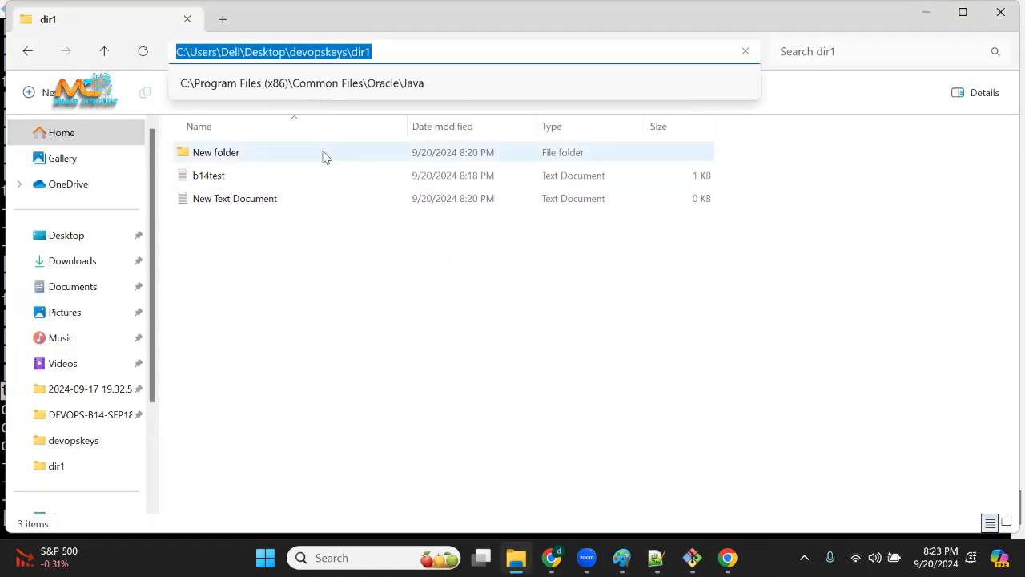
pyautogui.click(393, 268)
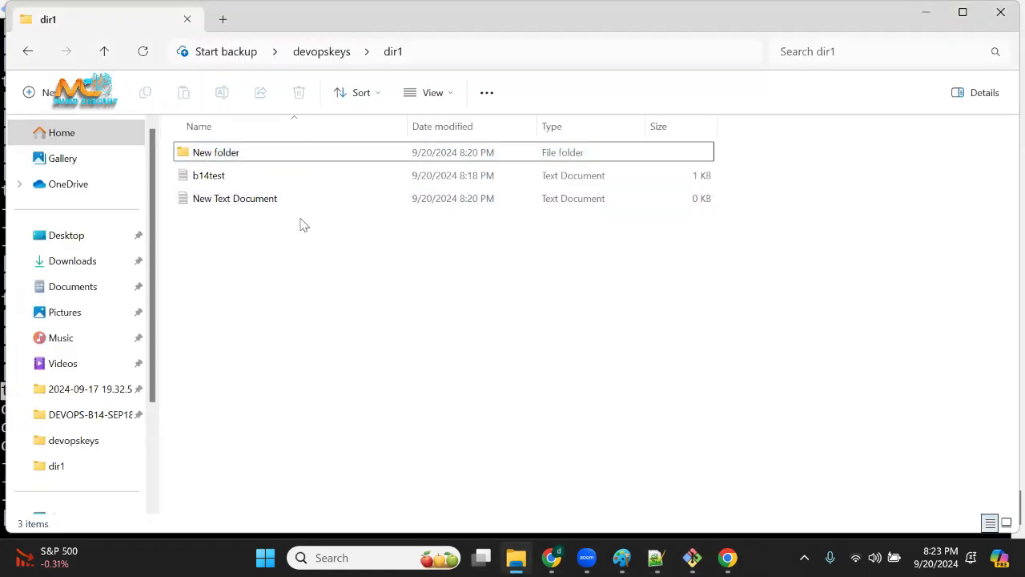
pyautogui.click(450, 97)
pyautogui.click(420, 230)
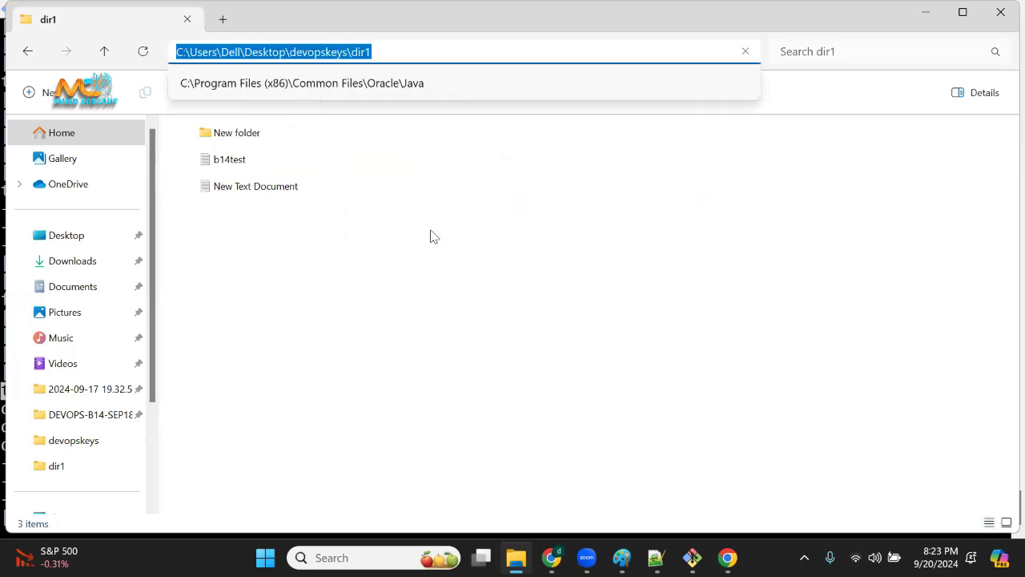
pyautogui.click(325, 256)
pyautogui.click(445, 96)
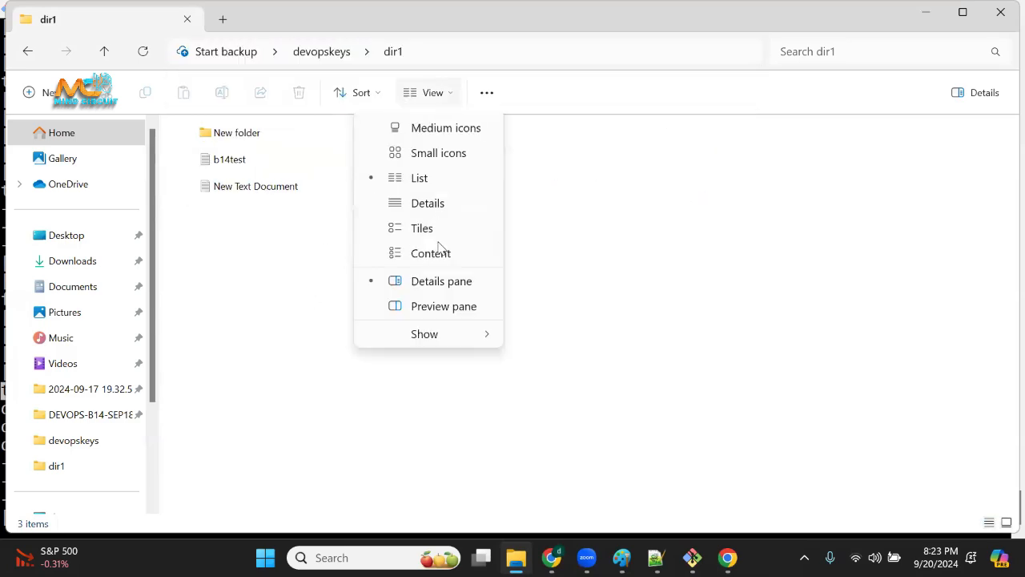
pyautogui.click(443, 258)
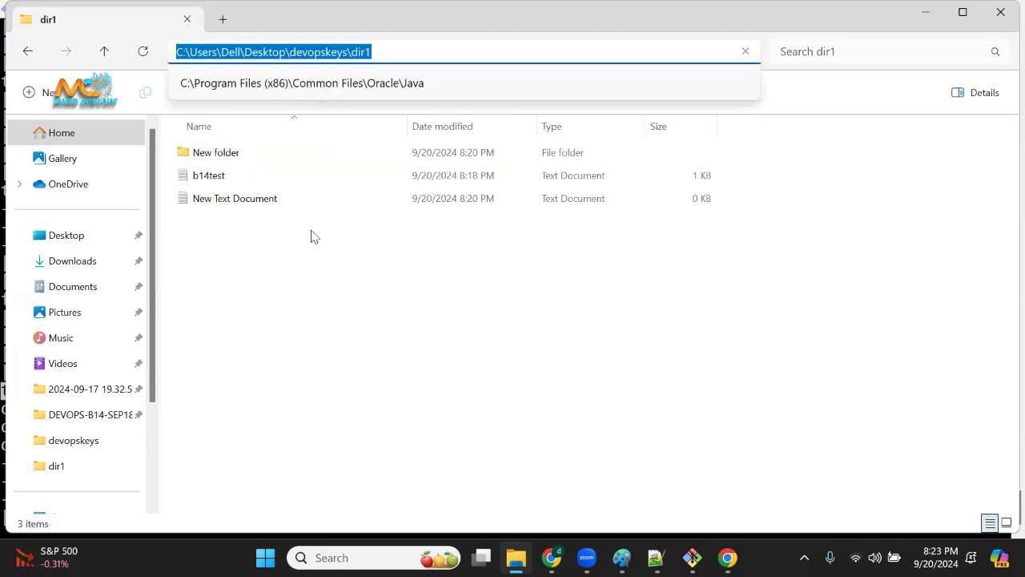
pyautogui.click(471, 334)
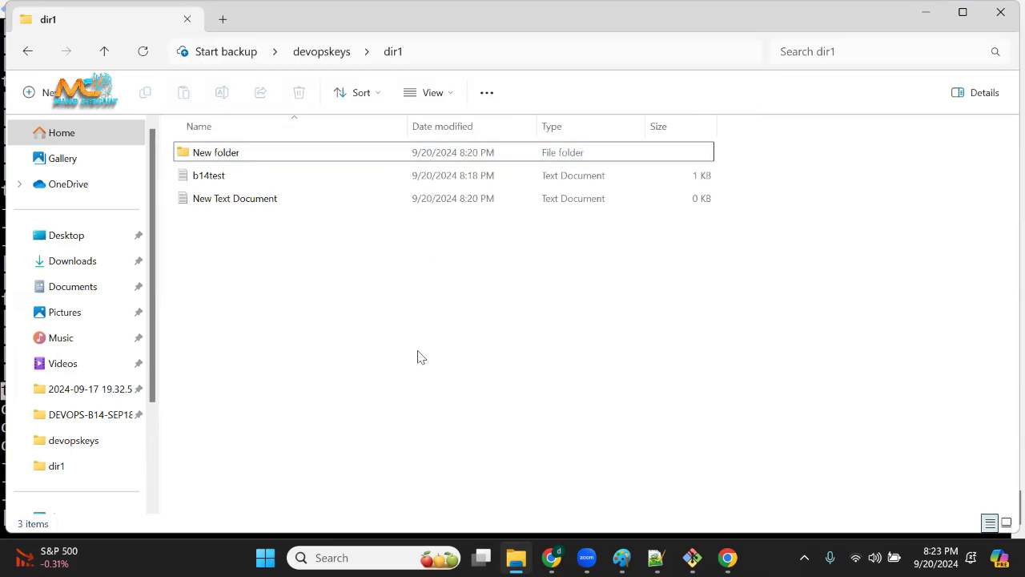
# Switch to the terminal and examine the ll listing, comparing directory and file rows and the first character of their permissions.
pyautogui.click(692, 558)
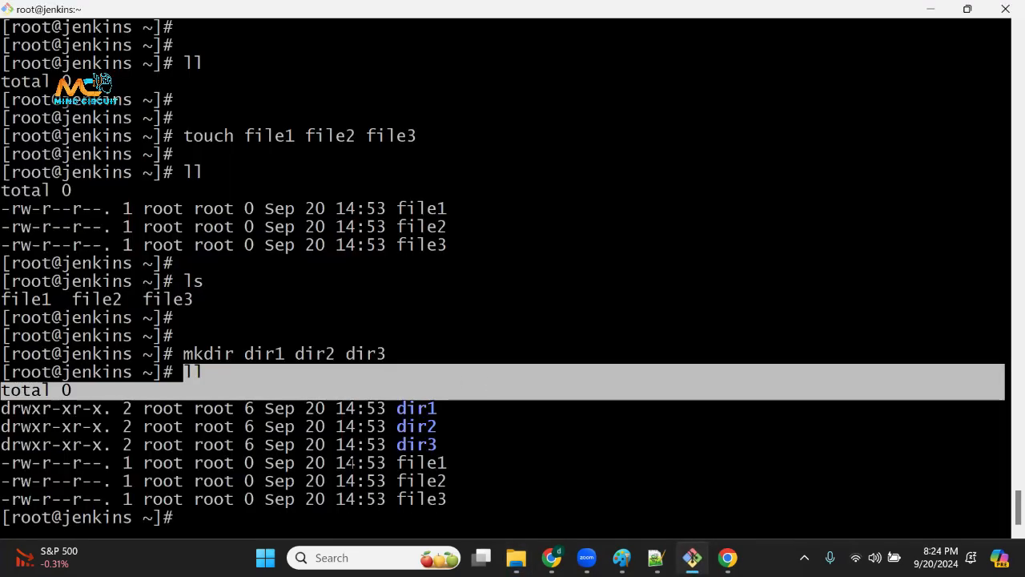
pyautogui.moveTo(367, 445); pyautogui.dragTo(375, 445)
pyautogui.moveTo(378, 408); pyautogui.dragTo(437, 428)
pyautogui.moveTo(378, 464); pyautogui.dragTo(469, 517)
pyautogui.click(452, 507)
pyautogui.moveTo(115, 408); pyautogui.dragTo(333, 427)
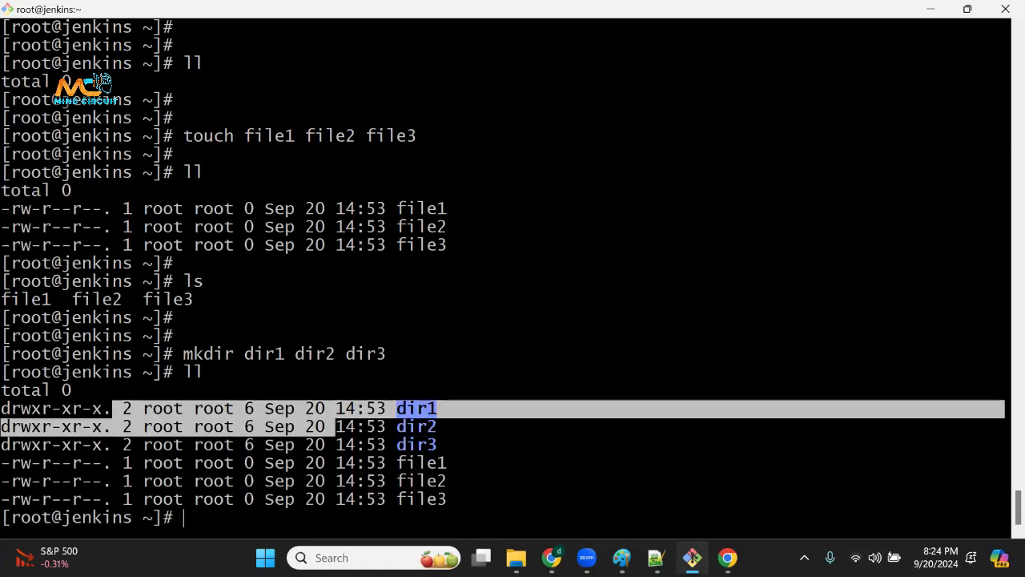
pyautogui.moveTo(287, 463); pyautogui.dragTo(465, 463)
pyautogui.moveTo(150, 517); pyautogui.dragTo(308, 482)
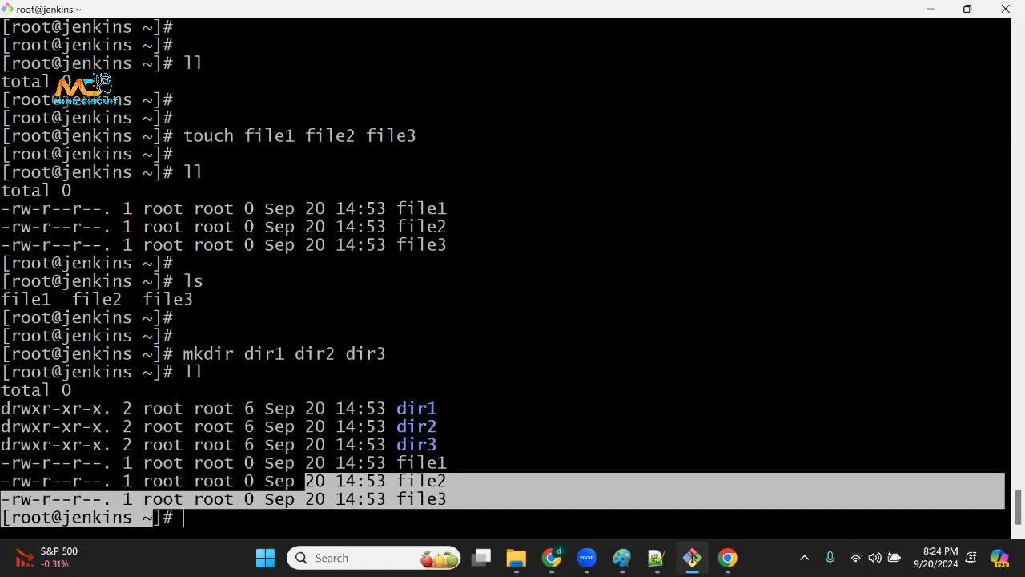
pyautogui.moveTo(367, 409); pyautogui.dragTo(464, 498)
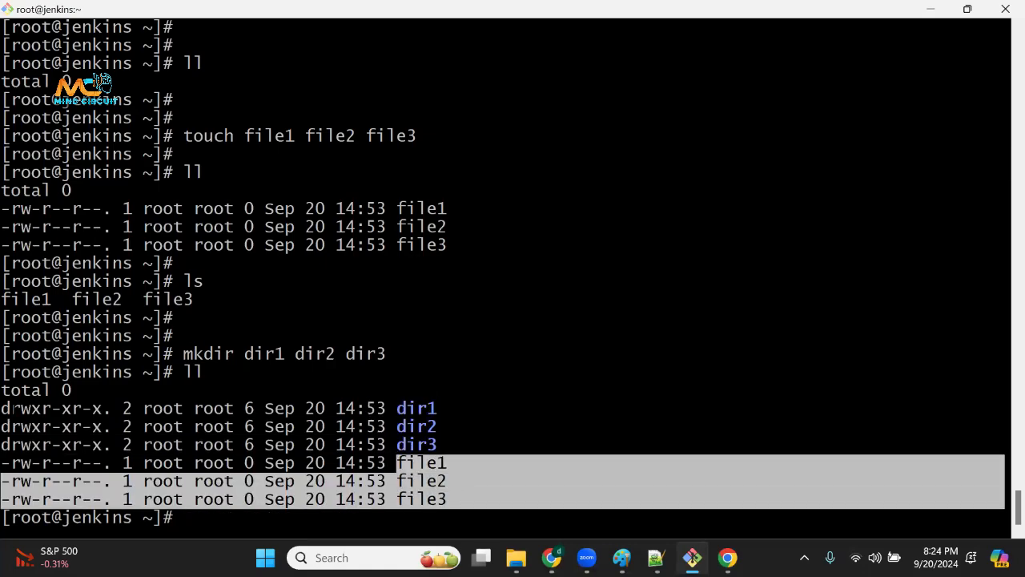
pyautogui.moveTo(2, 408); pyautogui.dragTo(20, 426)
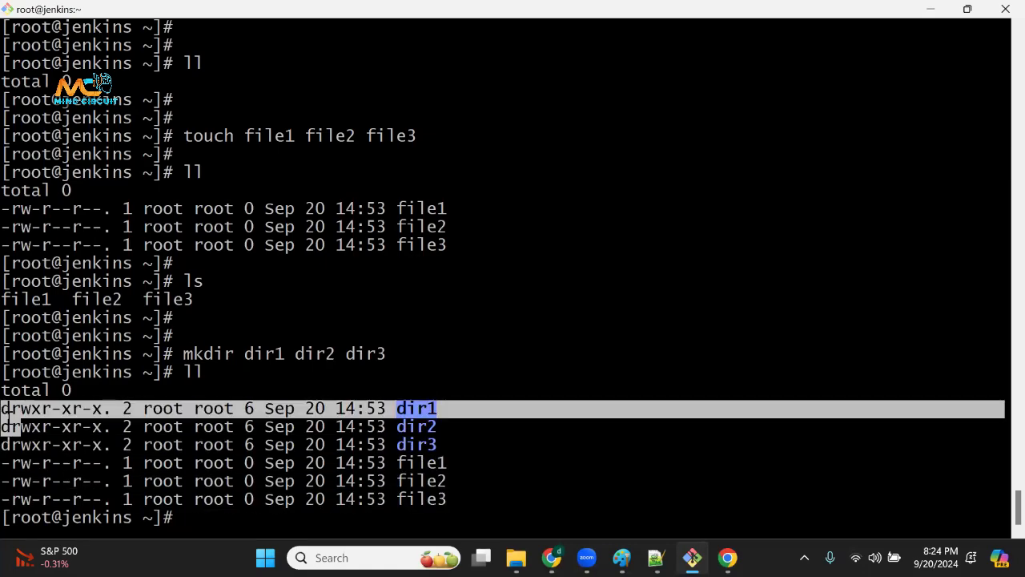
pyautogui.click(5, 463)
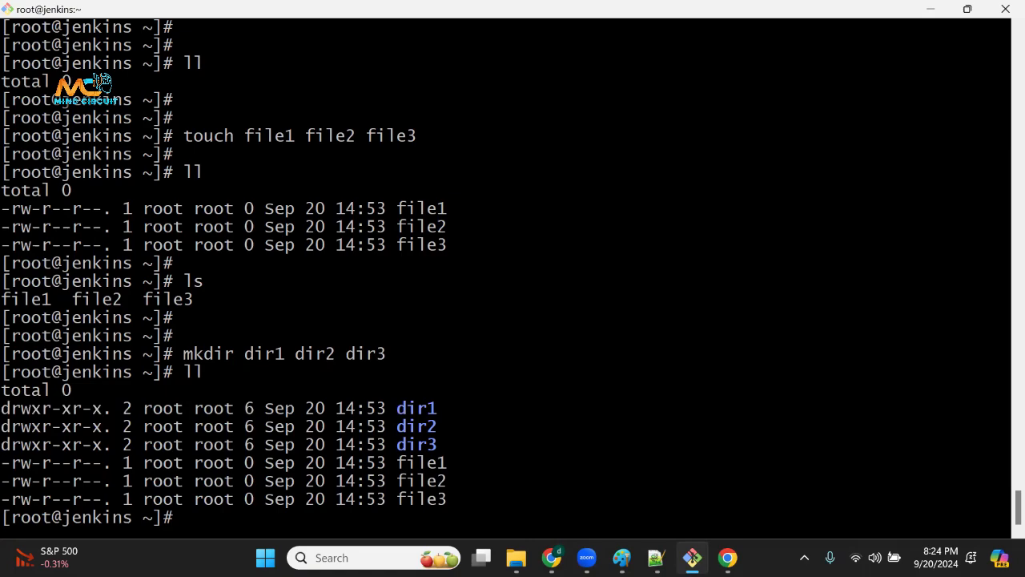
# Clear the terminal screen and add a couple of blank prompt lines.
pyautogui.hotkey('ctrl', 'l')
pyautogui.press('Return')
pyautogui.press('Return')
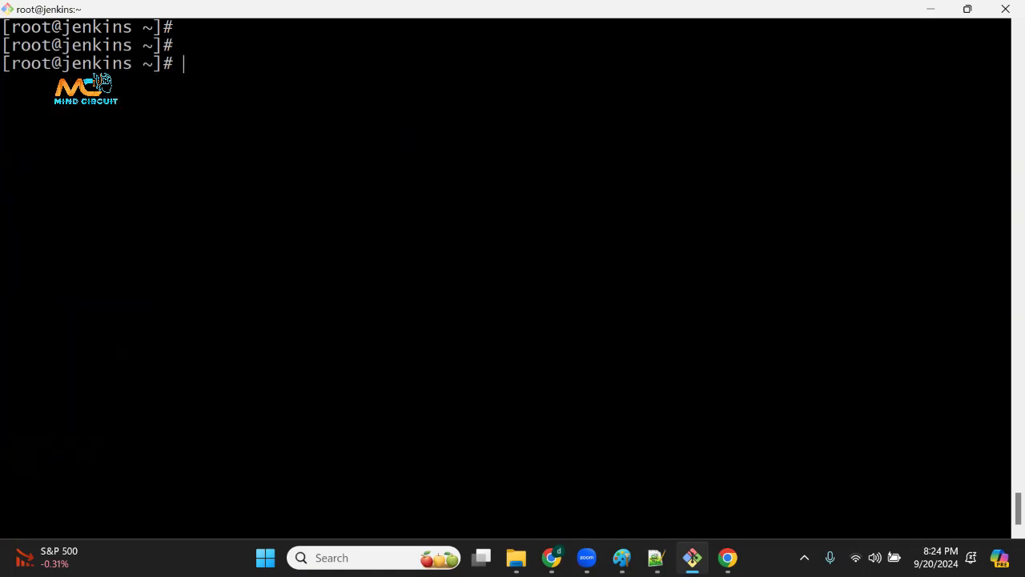
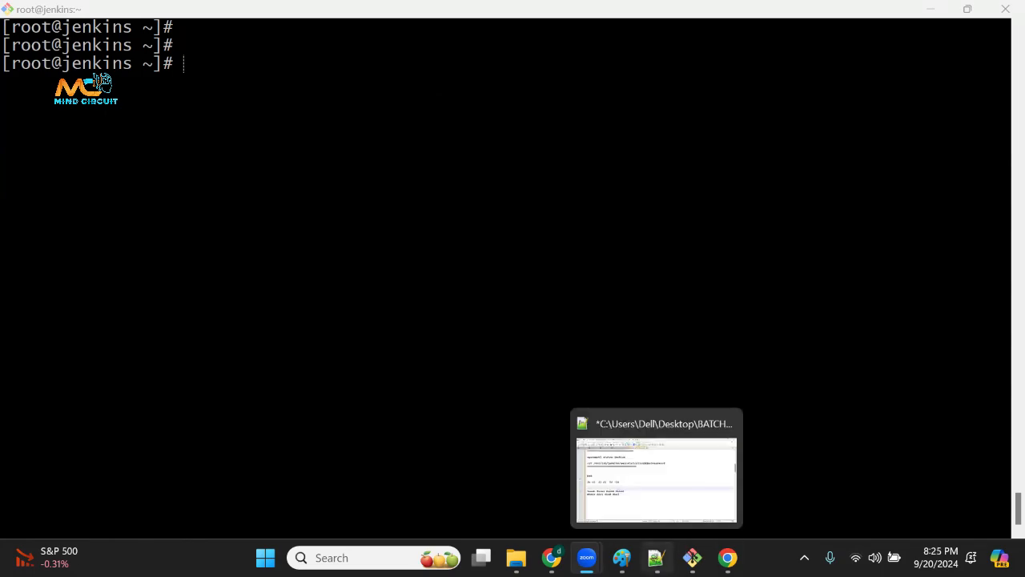
# Switch to the Notepad++ command notes and review the pwd, ls, touch and mkdir lines.
pyautogui.click(657, 558)
pyautogui.click(692, 558)
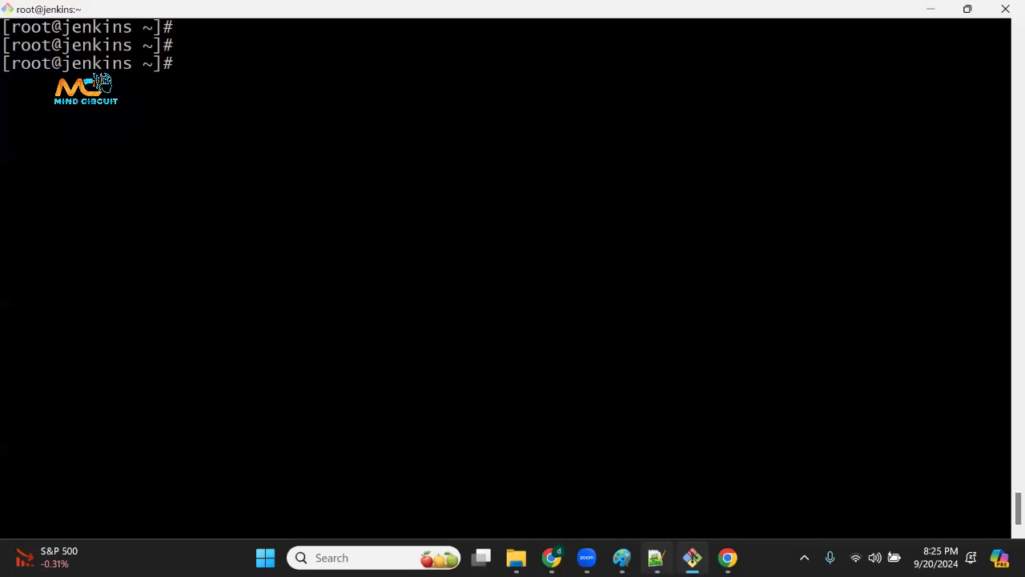
pyautogui.click(655, 558)
pyautogui.click(655, 558)
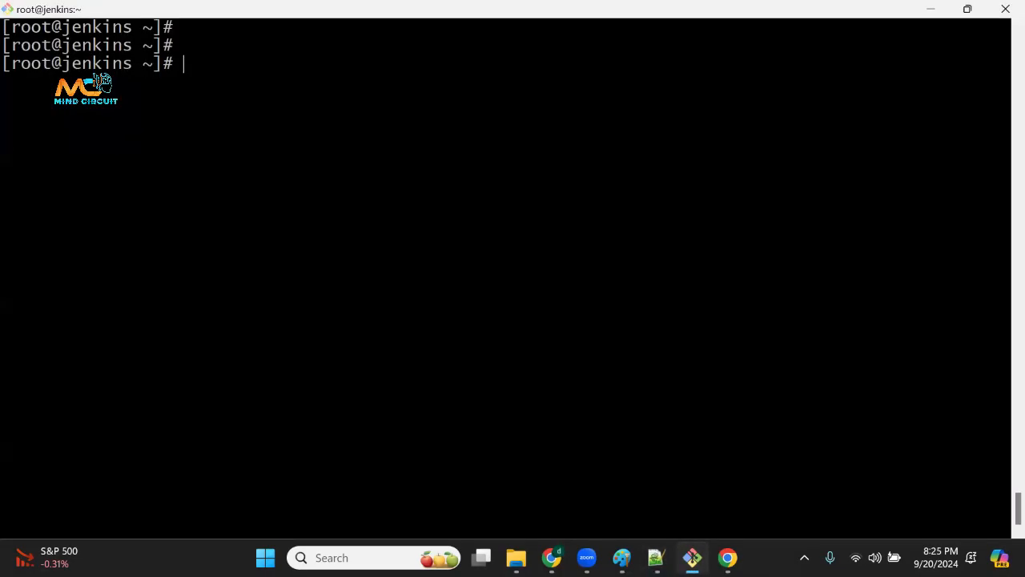
pyautogui.click(655, 557)
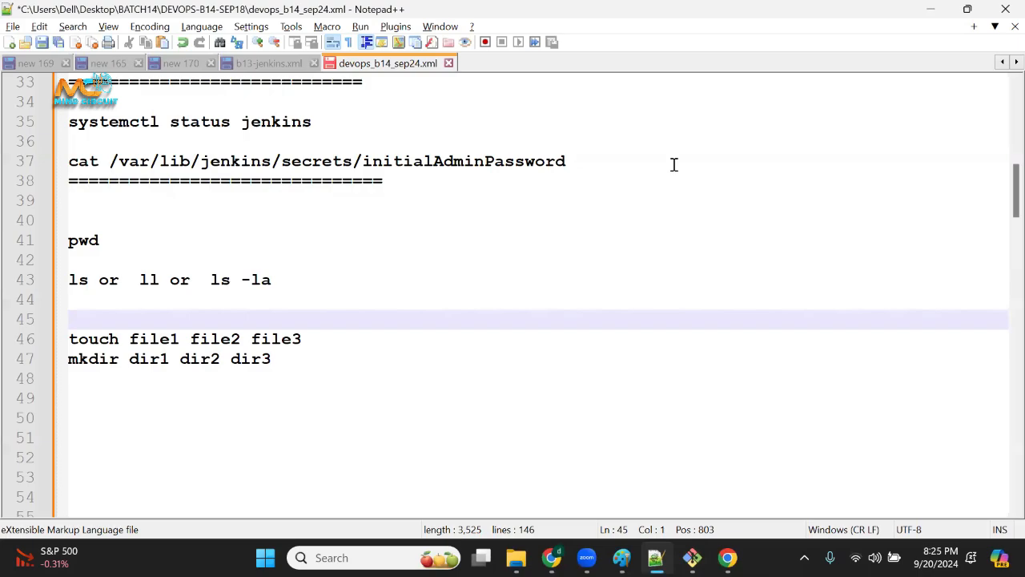
pyautogui.moveTo(130, 254); pyautogui.dragTo(69, 241)
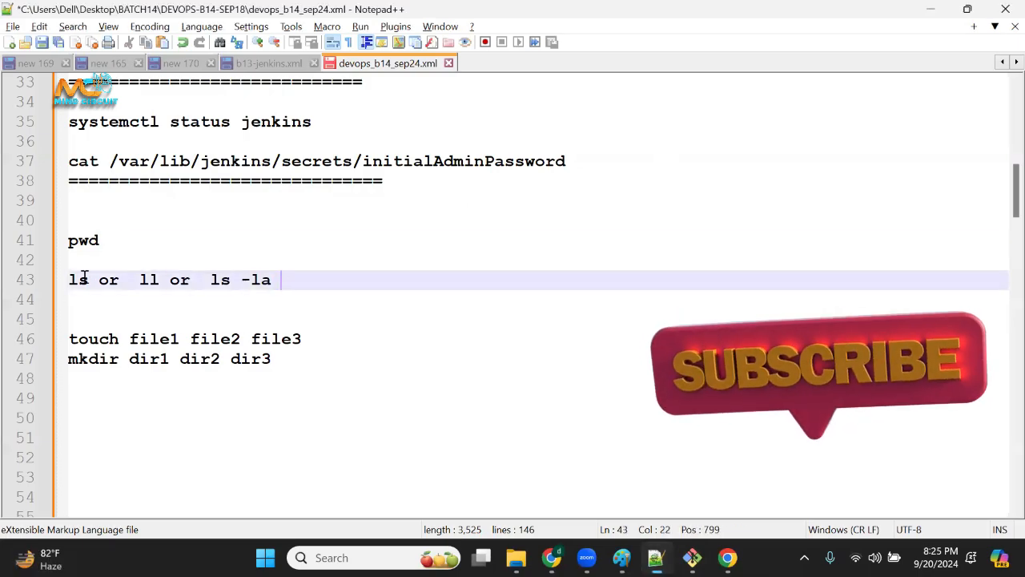
pyautogui.moveTo(285, 279); pyautogui.dragTo(69, 280)
pyautogui.moveTo(308, 346); pyautogui.dragTo(44, 308)
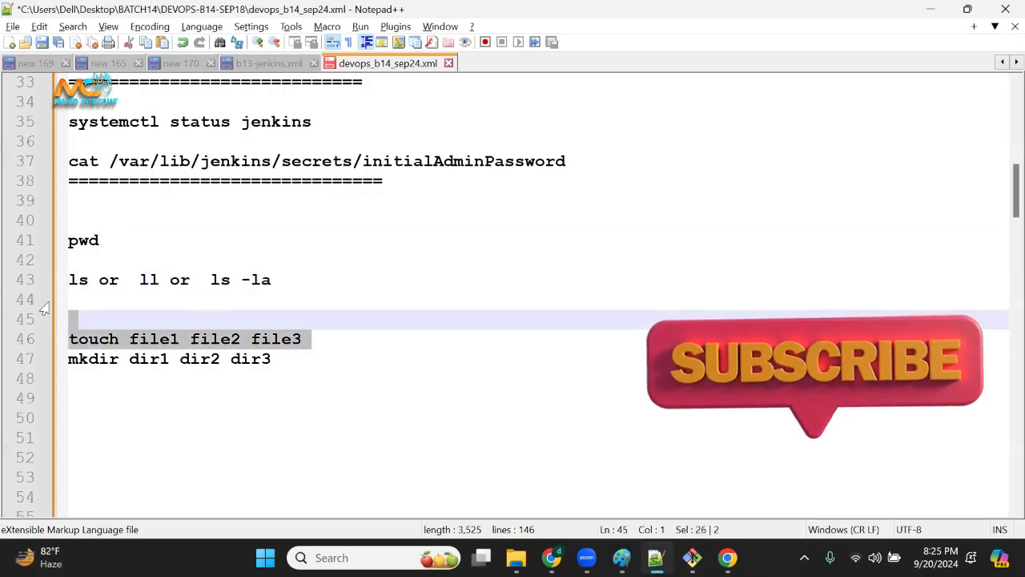
pyautogui.moveTo(294, 371); pyautogui.dragTo(56, 337)
# Add the line "rm -rf file/dirname" to the notes, one blank line below the mkdir command.
pyautogui.click(338, 398)
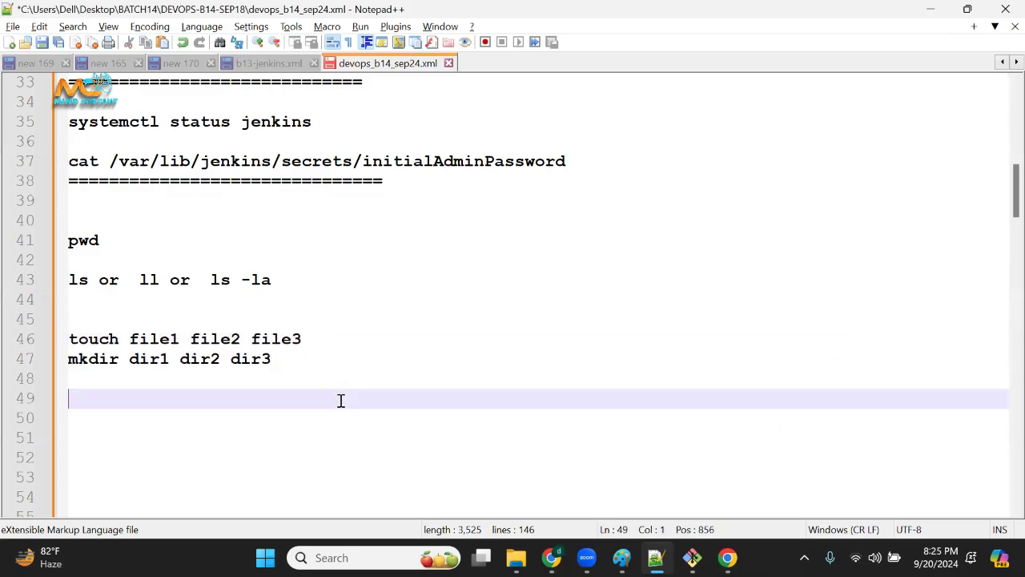
pyautogui.press('Return')
pyautogui.press('Up')
pyautogui.write('rm -r')
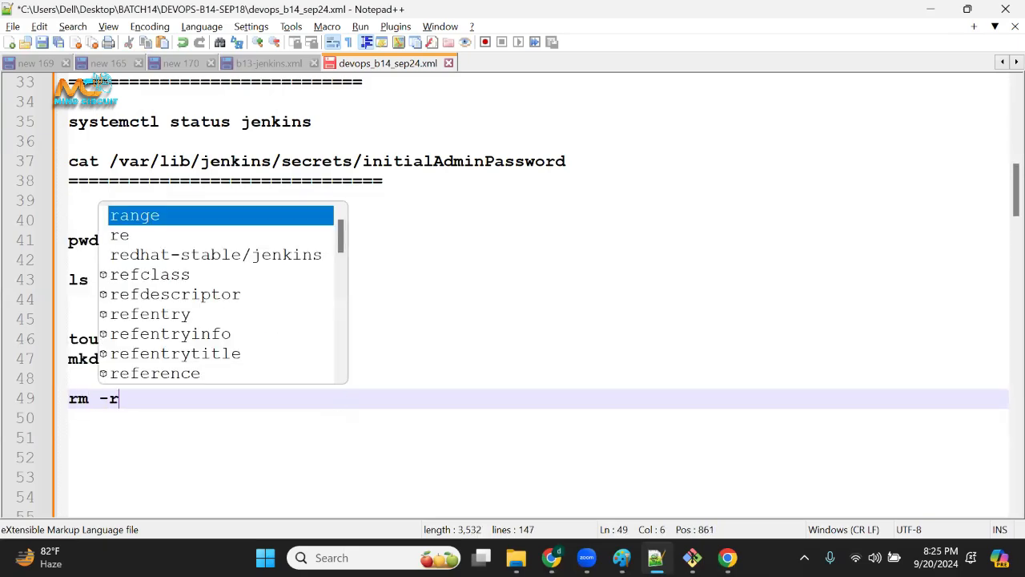
pyautogui.write('f file')
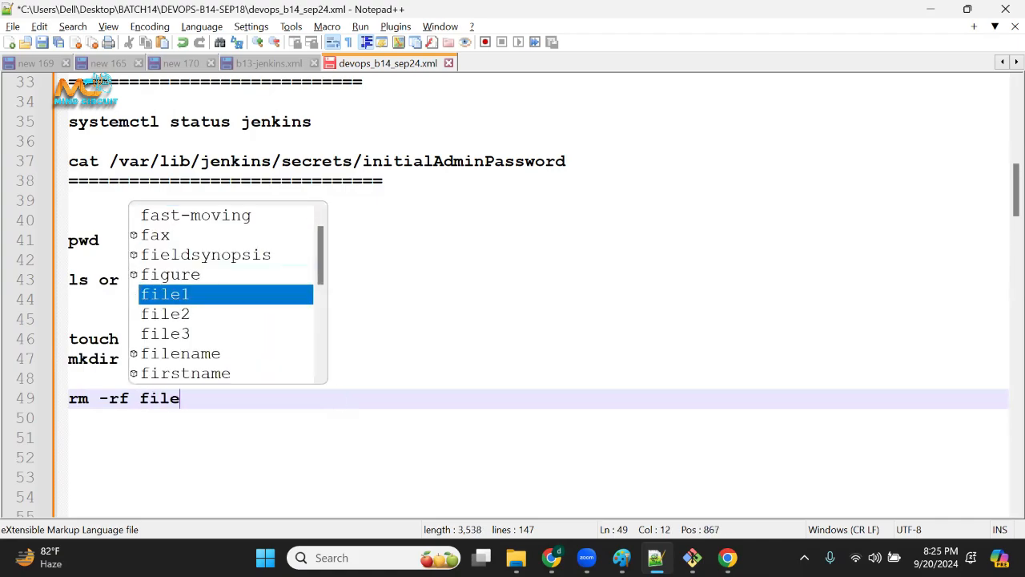
pyautogui.write('/')
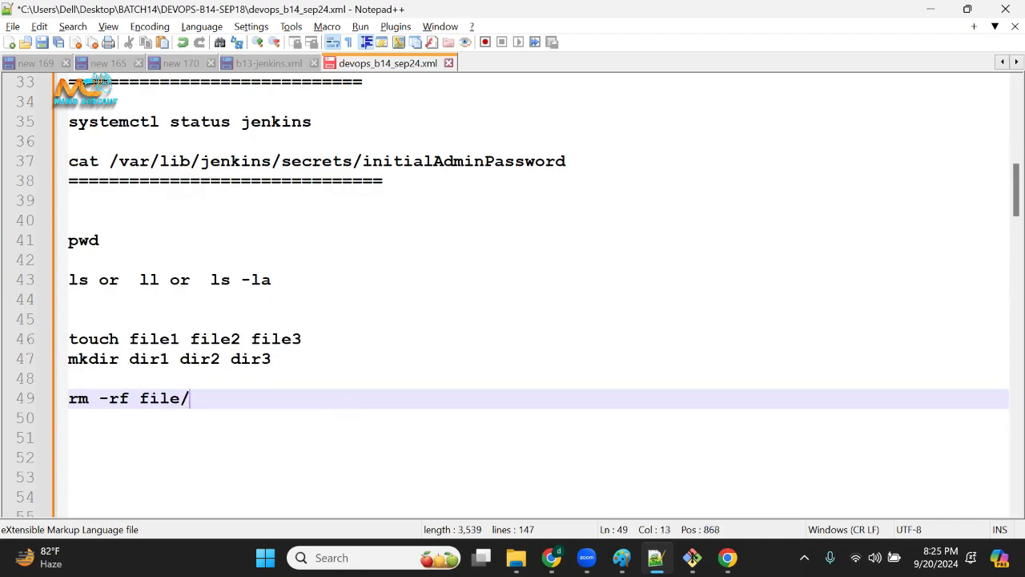
pyautogui.write('dirname')
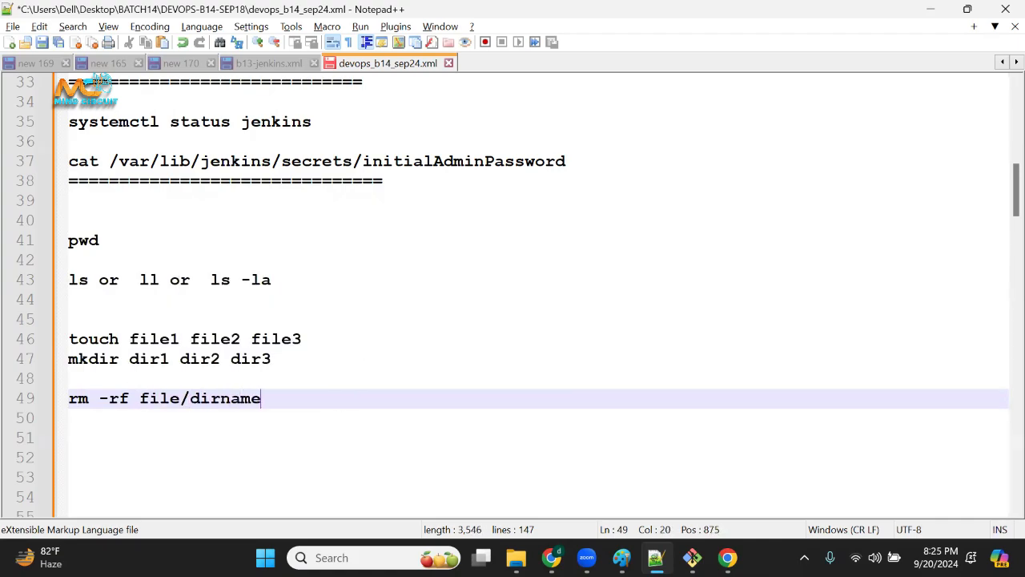
pyautogui.doubleClick(116, 399)
pyautogui.moveTo(97, 403); pyautogui.dragTo(139, 400)
pyautogui.click(109, 422)
# Switch to the Git Bash terminal and list the home directory with ll to examine its directories and files.
pyautogui.hotkey('alt', 'Tab')
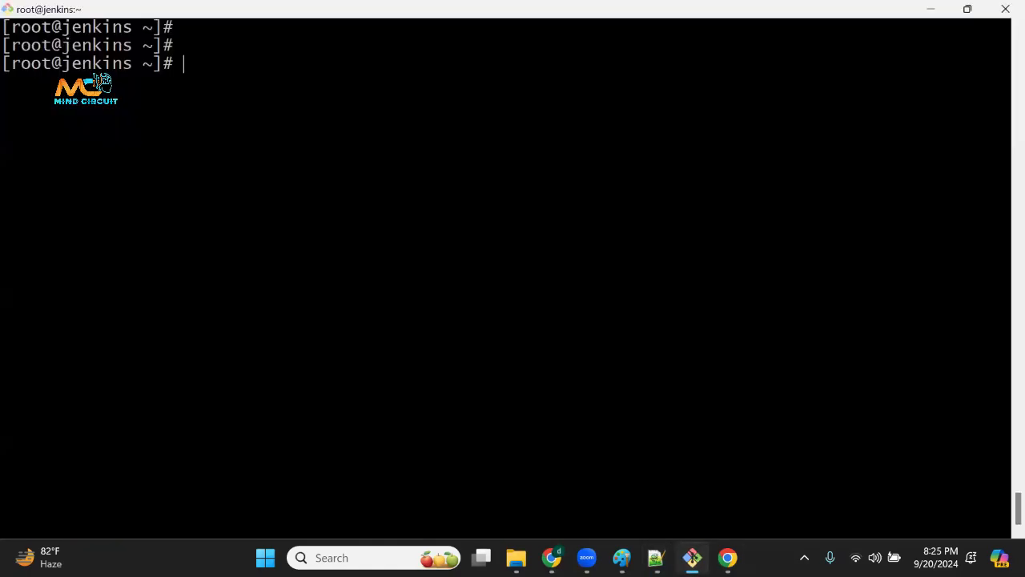
pyautogui.scroll(-2, 505, 273)
pyautogui.write('ll')
pyautogui.press('Return')
pyautogui.moveTo(407, 100); pyautogui.dragTo(443, 100)
pyautogui.moveTo(390, 118); pyautogui.dragTo(434, 118)
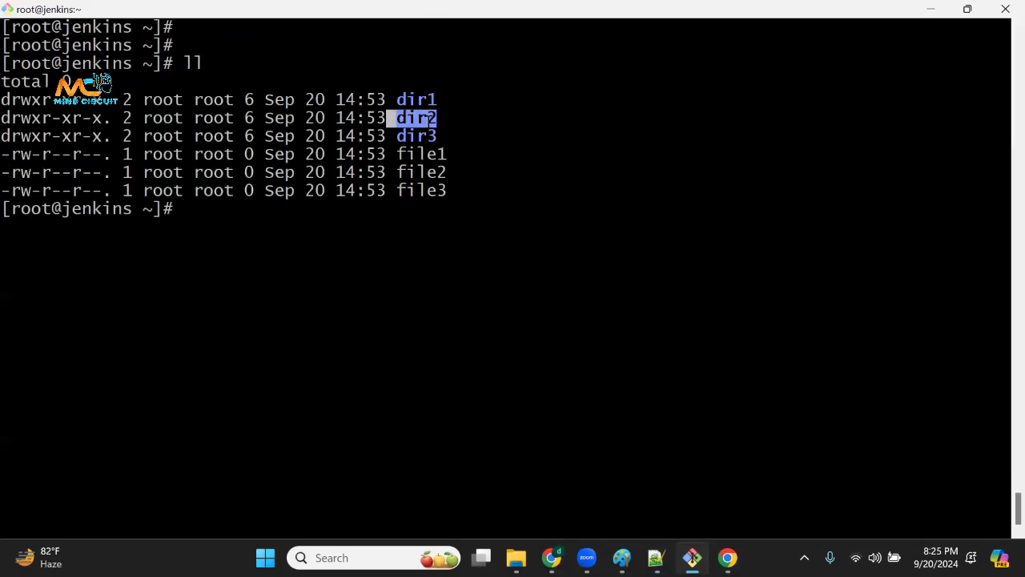
pyautogui.moveTo(407, 155); pyautogui.dragTo(434, 155)
pyautogui.click(427, 99)
pyautogui.moveTo(426, 99); pyautogui.dragTo(460, 262)
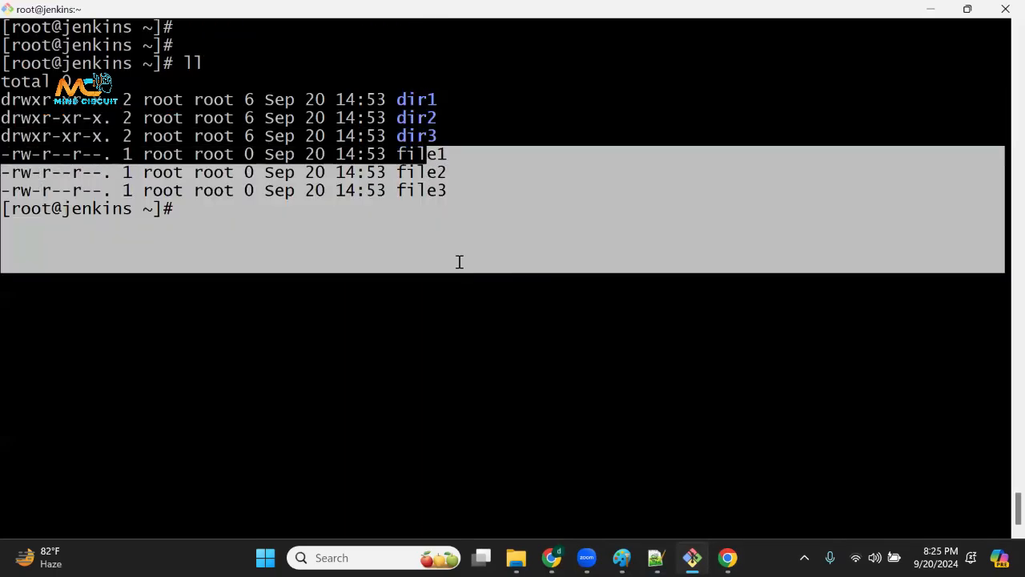
pyautogui.moveTo(654, 337); pyautogui.dragTo(666, 337)
pyautogui.click(666, 336)
pyautogui.press('Return')
pyautogui.press('Return')
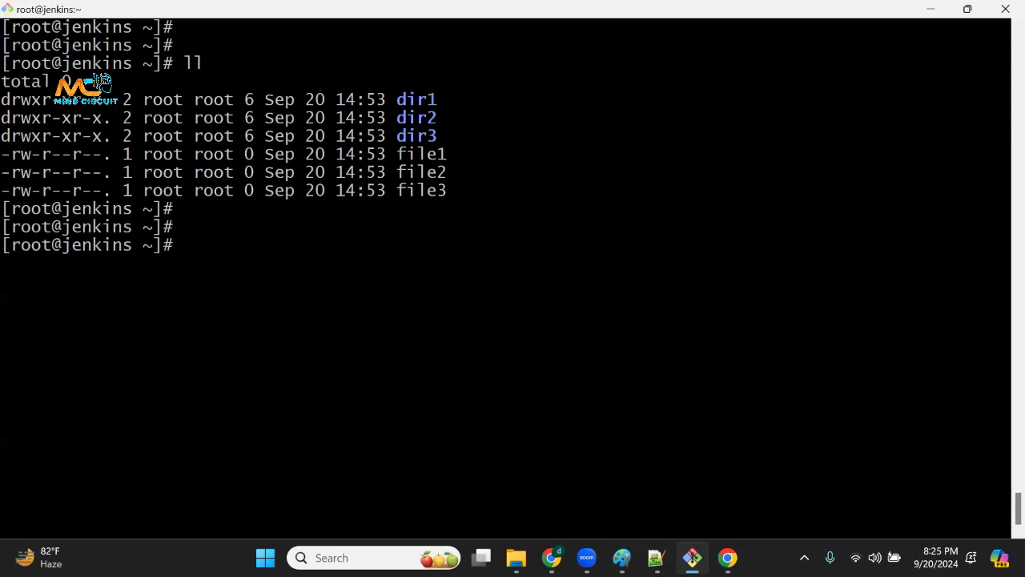
# Remove the directory dir1 with rm -rf and check the result with ll.
pyautogui.write('rm -rf dir1')
pyautogui.press('Return')
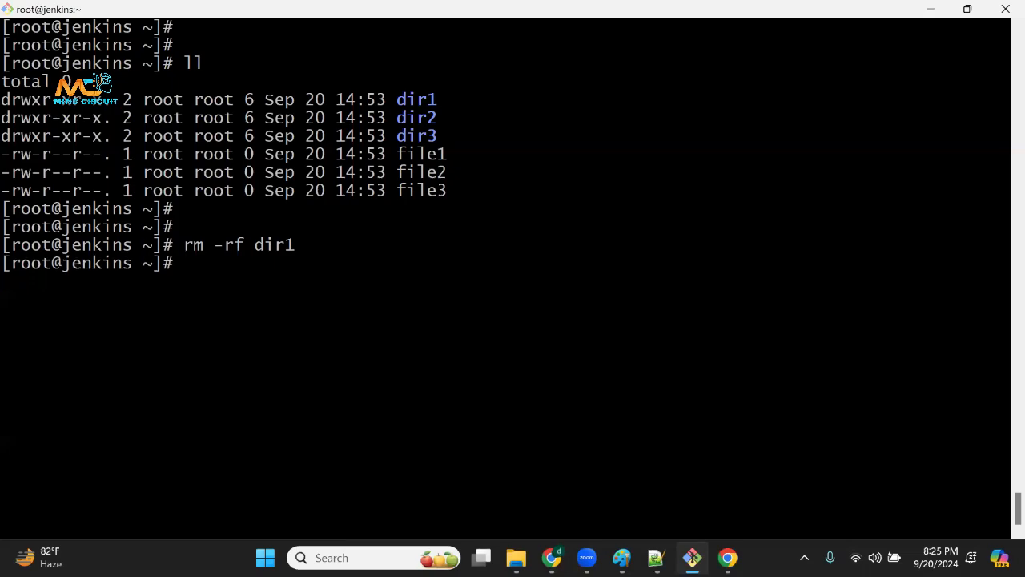
pyautogui.write('ll')
pyautogui.press('Return')
pyautogui.moveTo(234, 244); pyautogui.dragTo(259, 246)
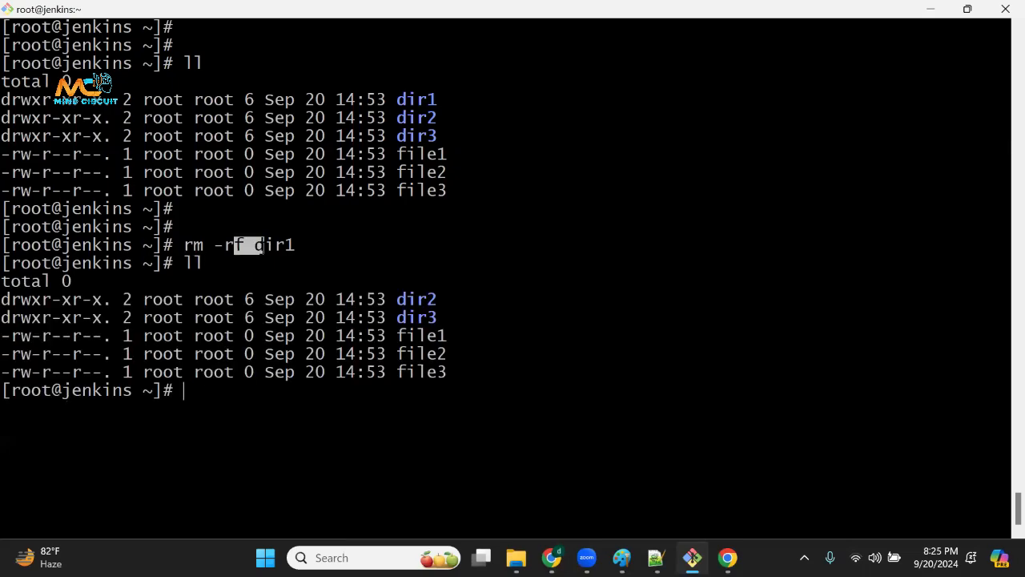
pyautogui.moveTo(398, 99); pyautogui.dragTo(444, 99)
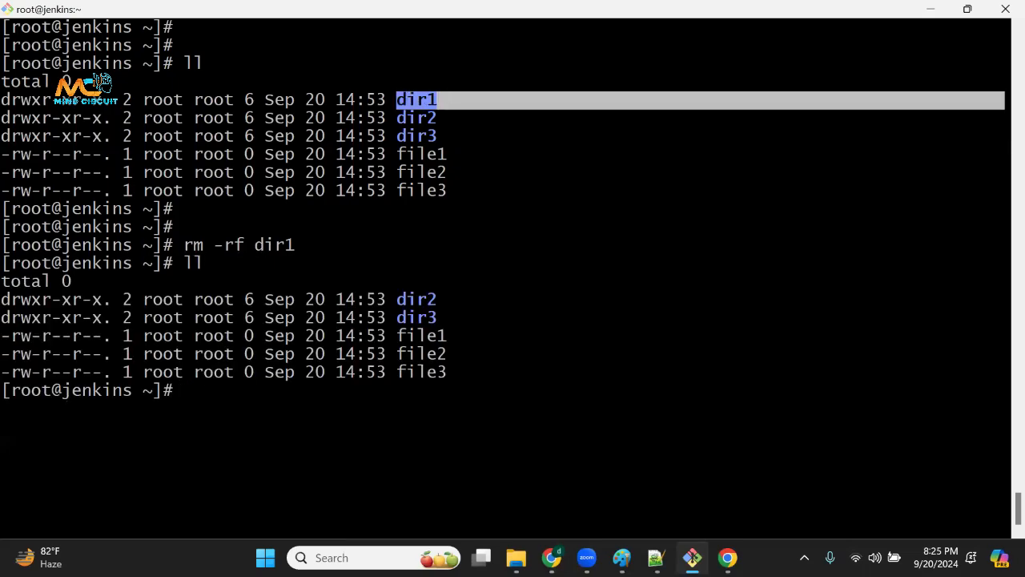
pyautogui.moveTo(388, 372); pyautogui.dragTo(437, 373)
pyautogui.click(437, 373)
# Delete file3 with rm -rf and list the remaining contents with ll.
pyautogui.press('Return')
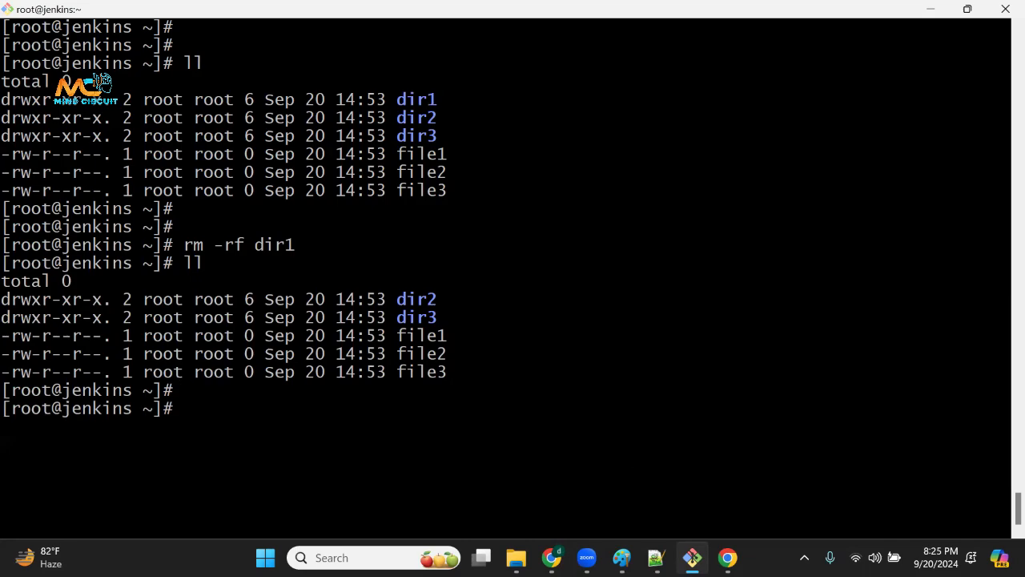
pyautogui.write('rm -rf file3')
pyautogui.press('Return')
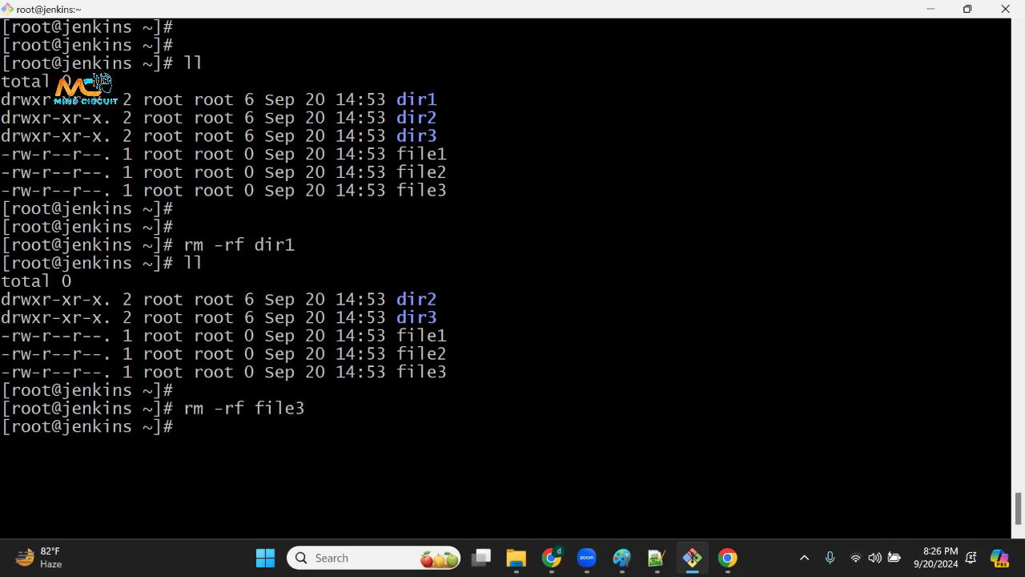
pyautogui.write('ll')
pyautogui.press('Return')
pyautogui.moveTo(378, 445); pyautogui.dragTo(464, 499)
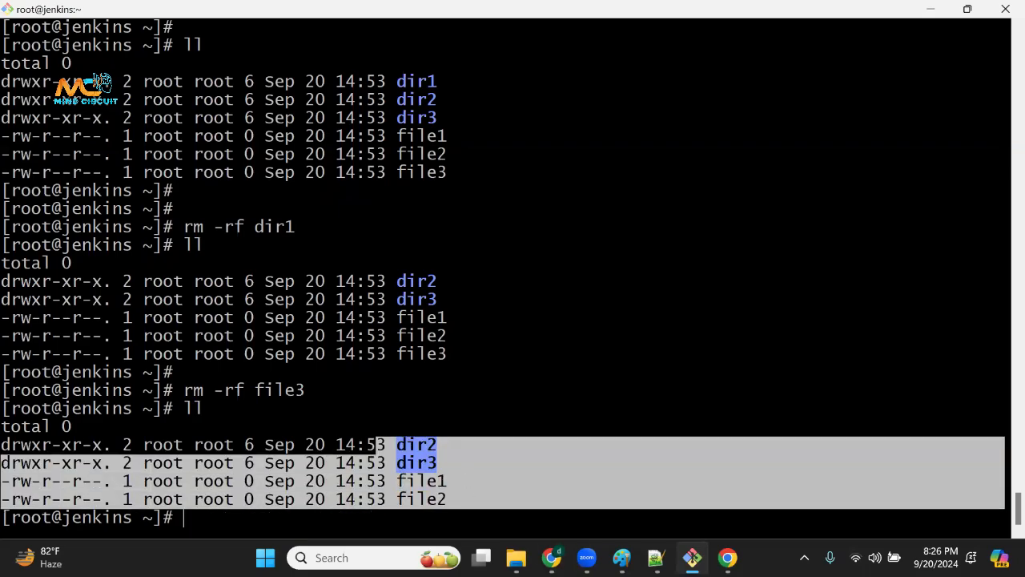
pyautogui.moveTo(484, 336); pyautogui.dragTo(536, 501)
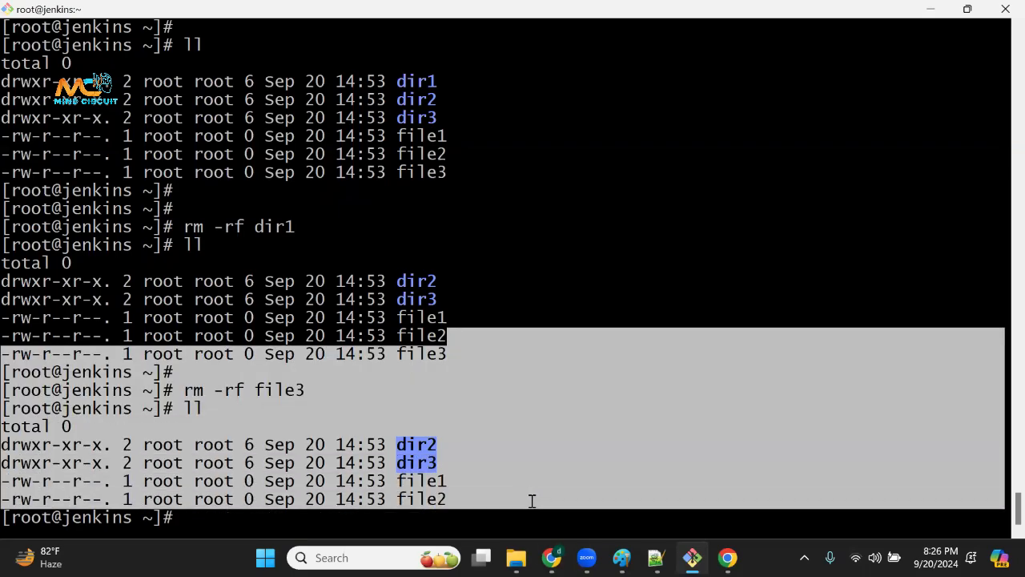
pyautogui.moveTo(501, 409); pyautogui.dragTo(499, 410)
# Clear the terminal screen and return to the rm -rf line in the Notepad++ notes.
pyautogui.hotkey('ctrl', 'l')
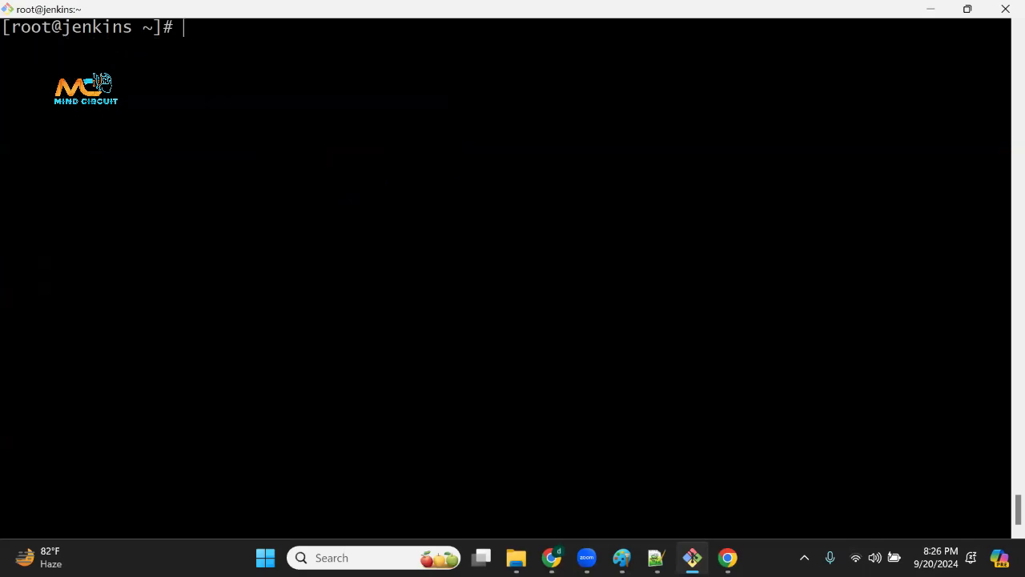
pyautogui.press('Return')
pyautogui.press('Return')
pyautogui.click(656, 558)
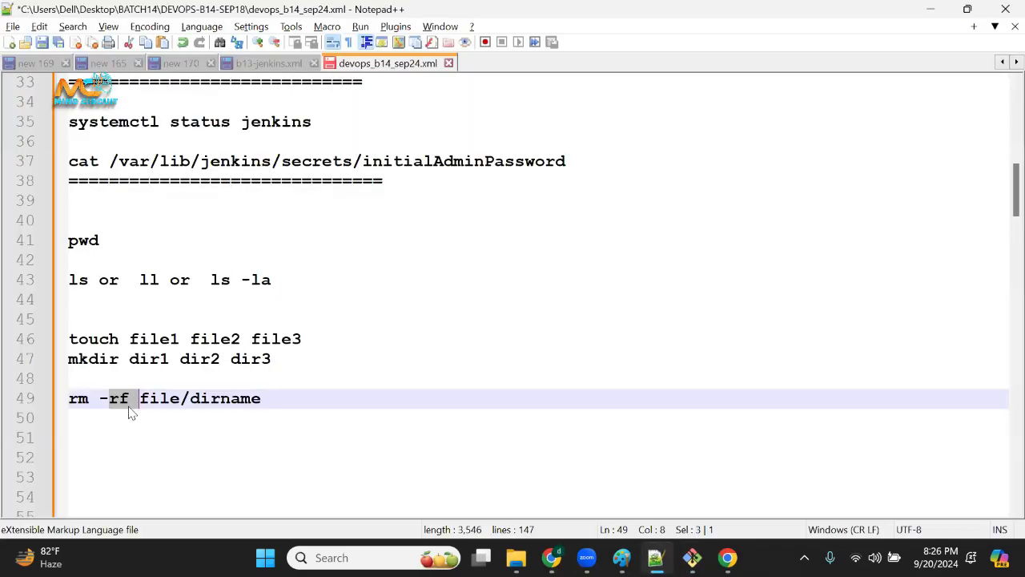
pyautogui.click(172, 375)
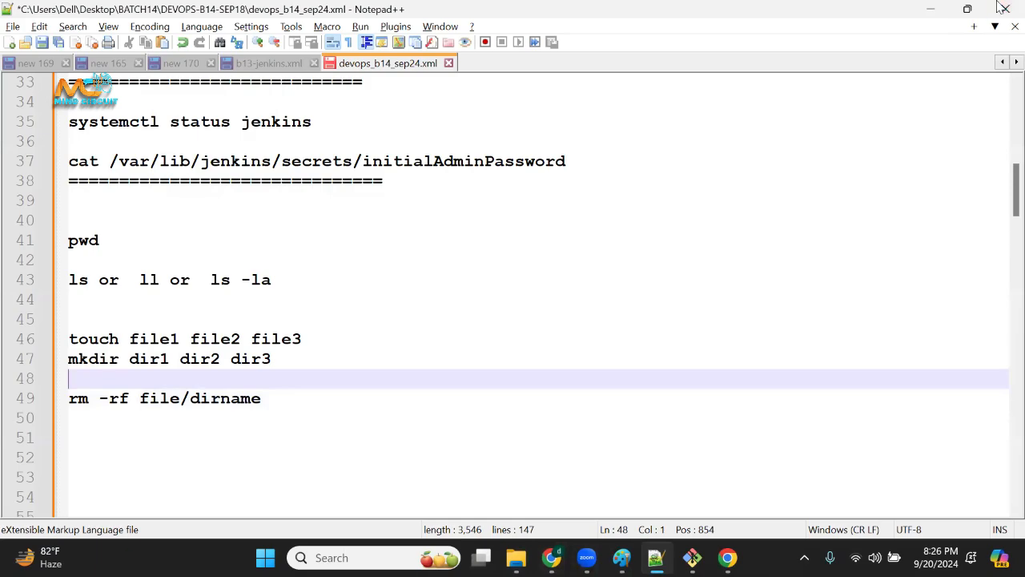
# Minimize the notes and terminal windows, look into the desktop folder devopskeys and close it.
pyautogui.click(931, 8)
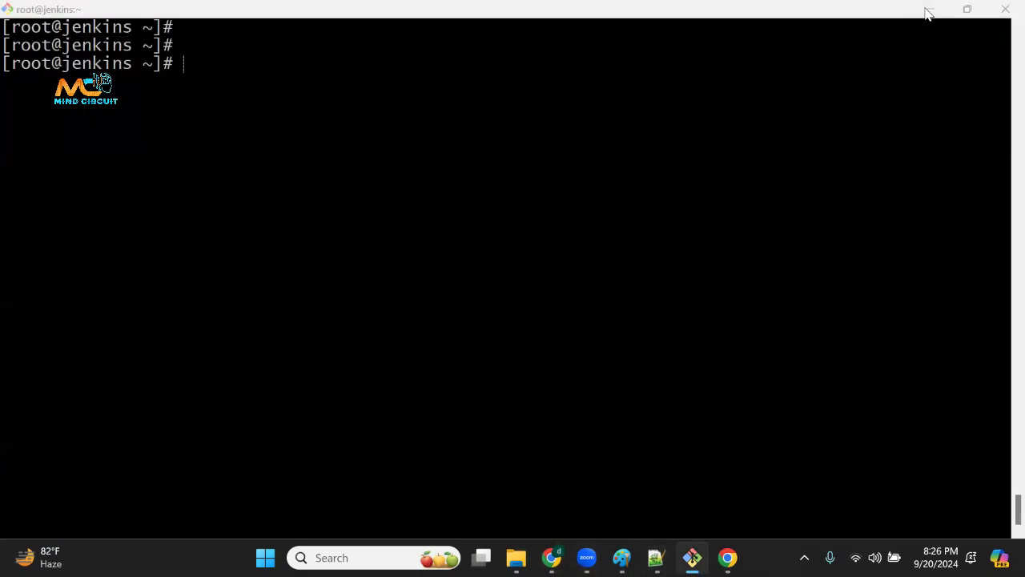
pyautogui.click(927, 9)
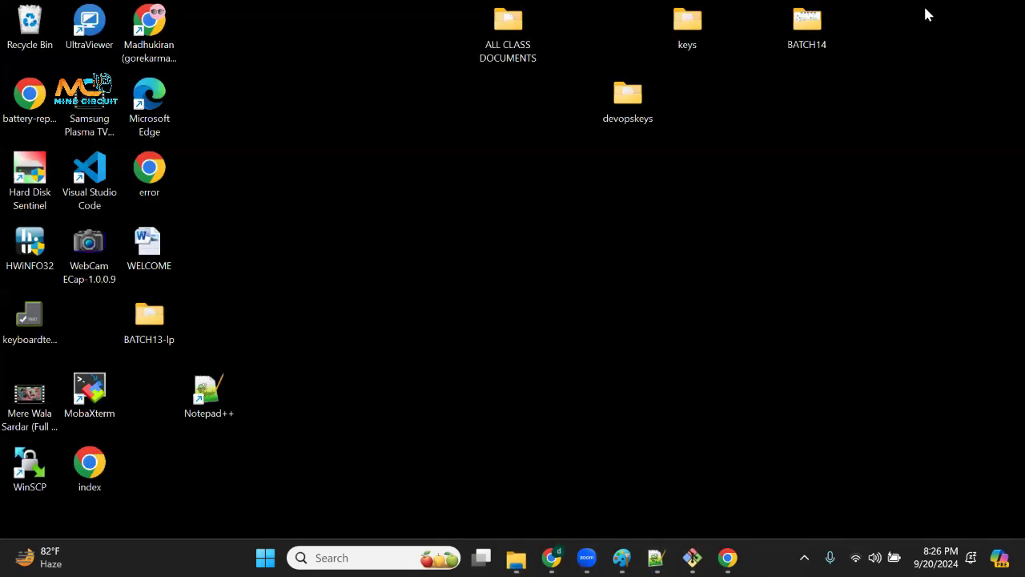
pyautogui.doubleClick(639, 102)
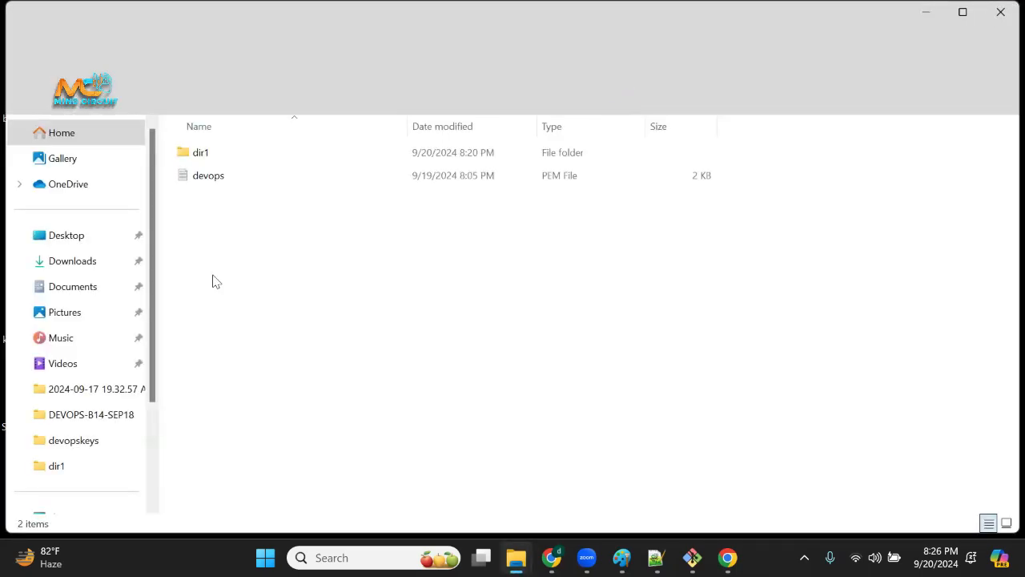
pyautogui.moveTo(241, 149); pyautogui.dragTo(427, 335)
pyautogui.click(430, 335)
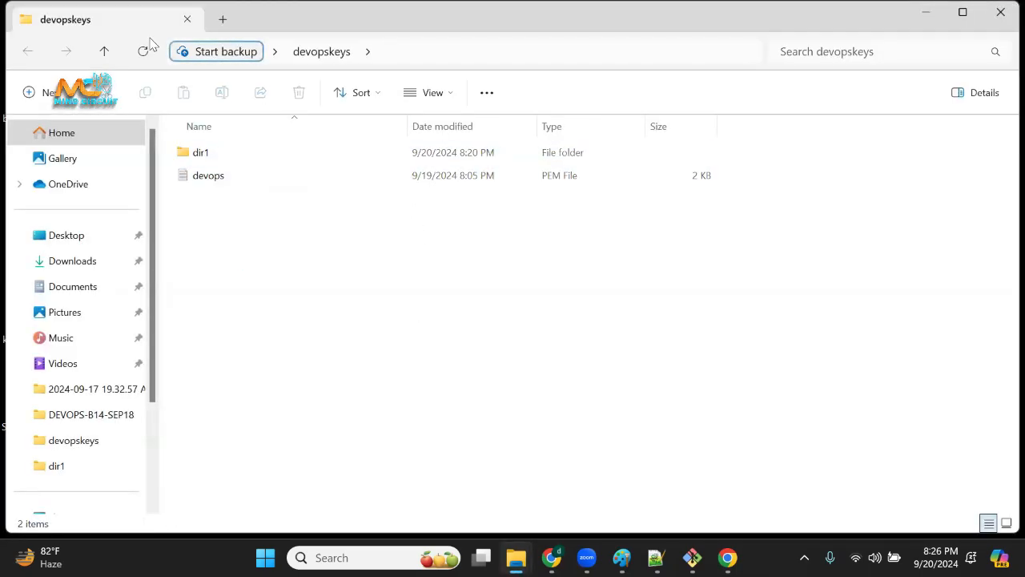
pyautogui.click(103, 51)
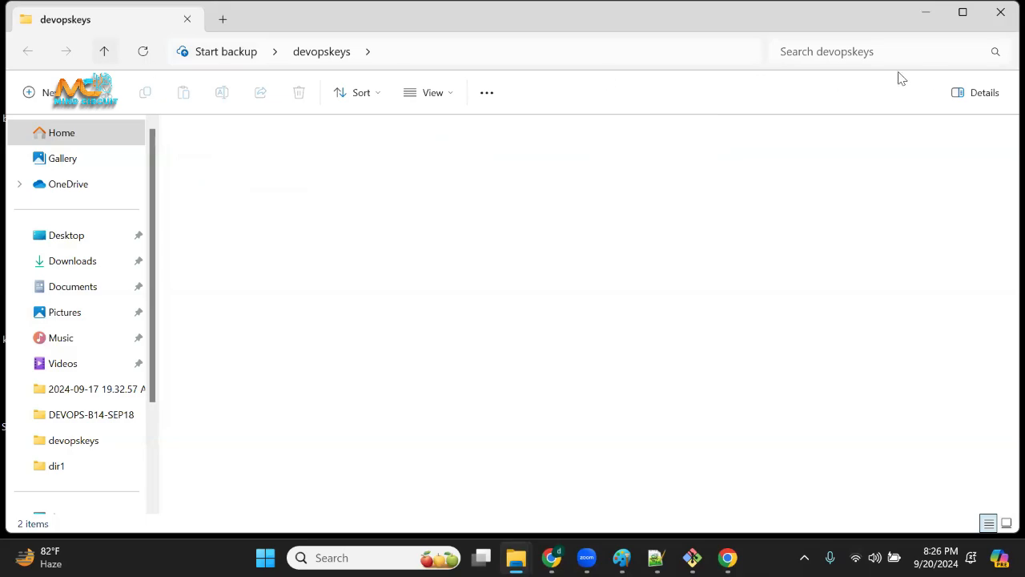
pyautogui.click(1001, 14)
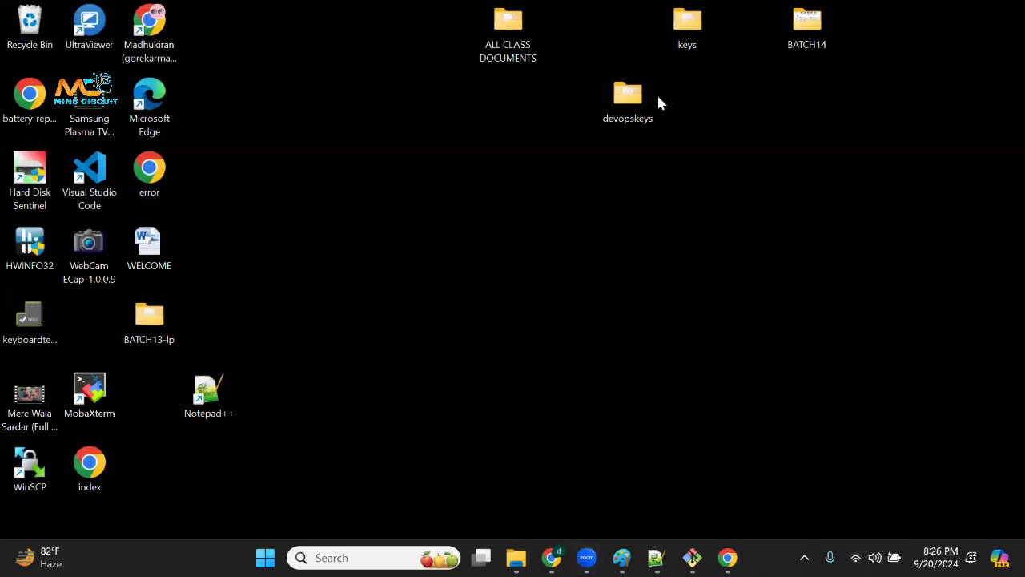
# Reopen devopskeys, look inside dir1 and its New folder, and go back to devopskeys.
pyautogui.doubleClick(636, 119)
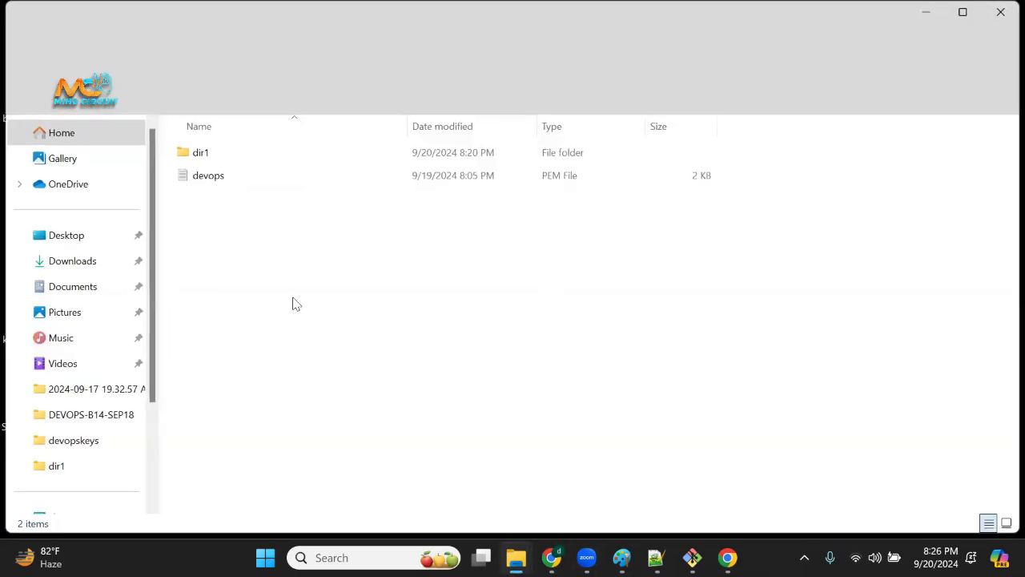
pyautogui.doubleClick(245, 157)
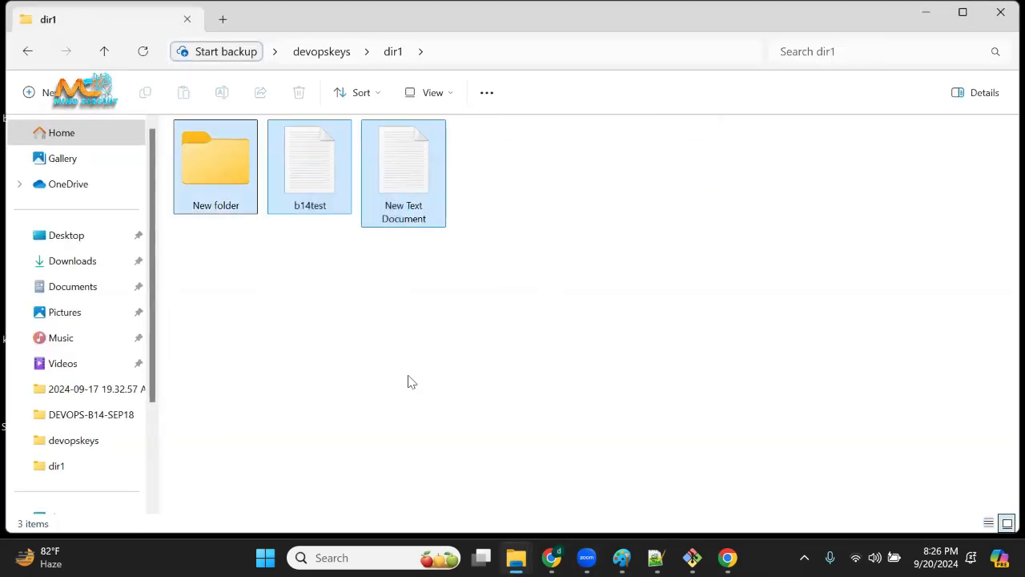
pyautogui.doubleClick(228, 185)
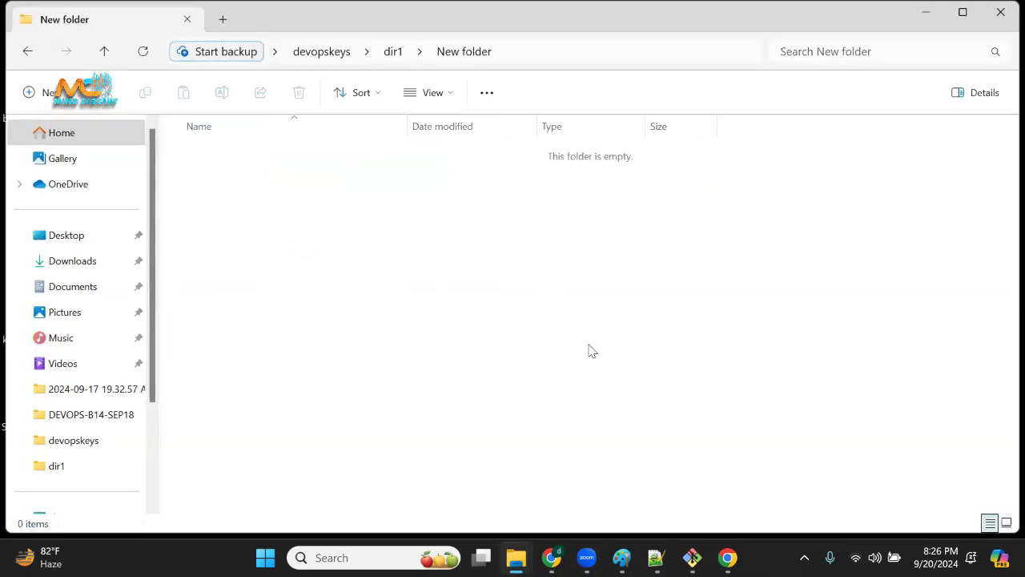
pyautogui.click(29, 53)
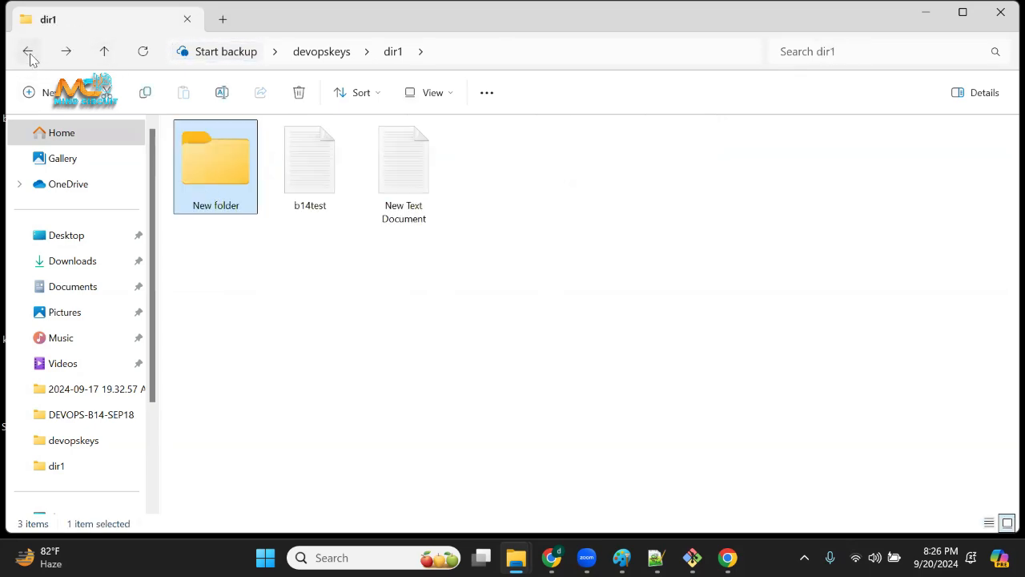
pyautogui.click(29, 53)
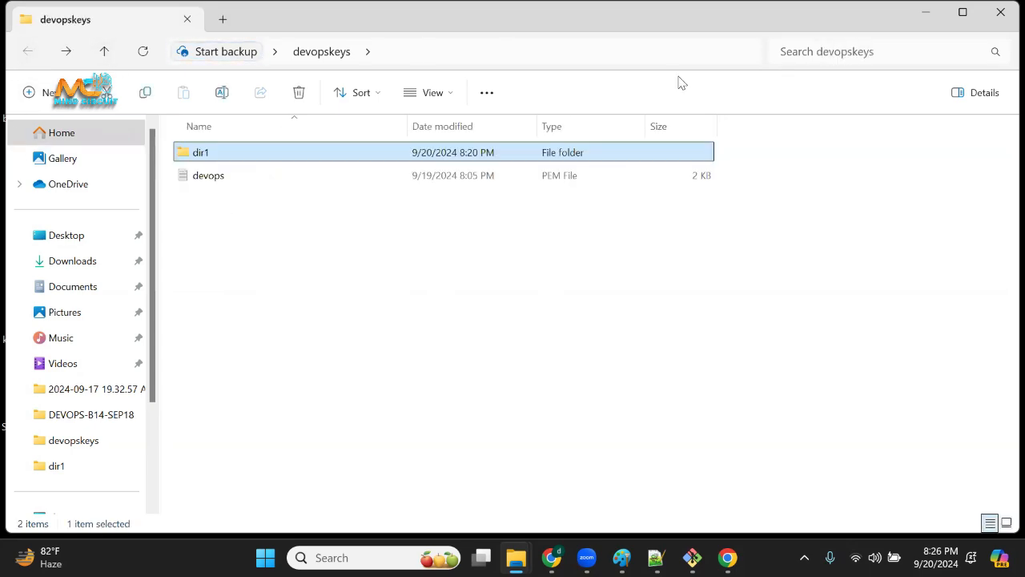
# Minimize the devopskeys window and add a cd line below the rm -rf note in Notepad++.
pyautogui.click(927, 12)
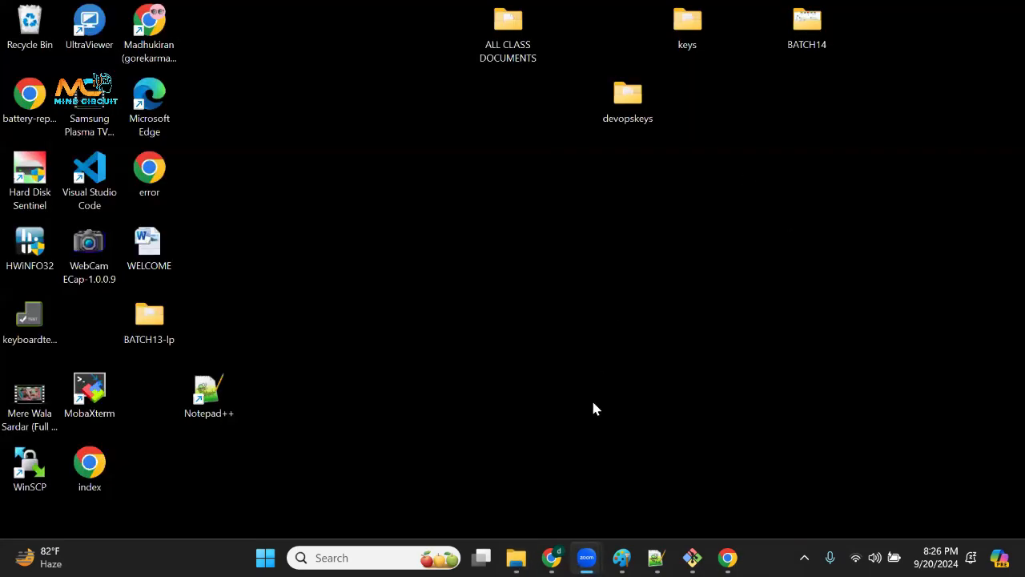
pyautogui.click(656, 558)
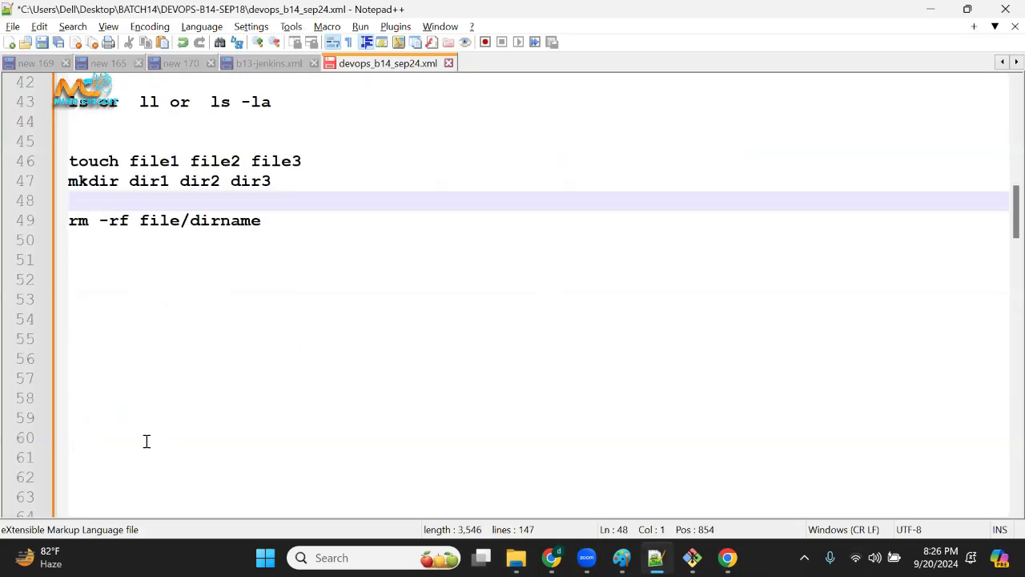
pyautogui.click(330, 252)
pyautogui.write('od')
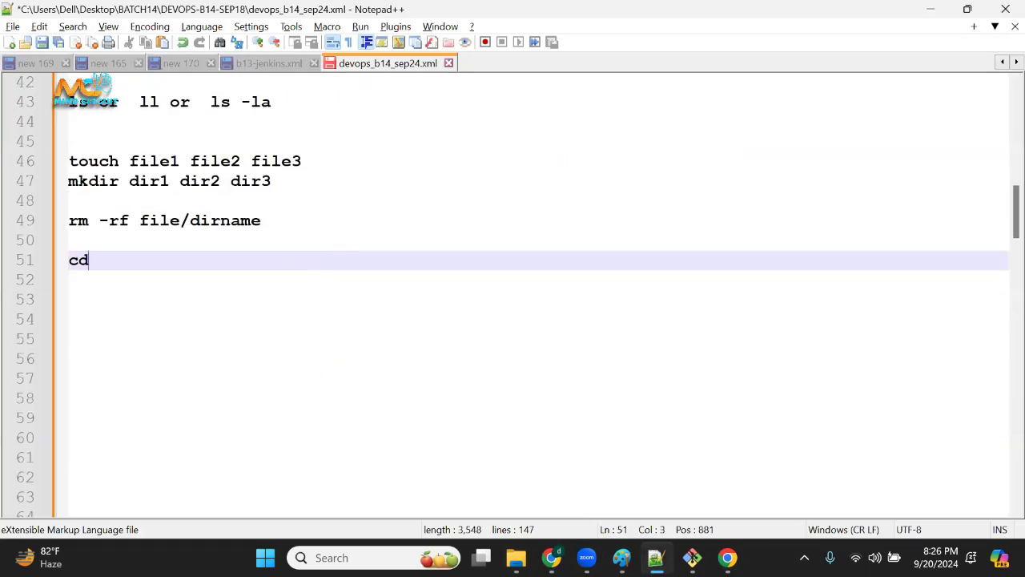
pyautogui.moveTo(88, 260); pyautogui.dragTo(67, 261)
pyautogui.click(113, 271)
pyautogui.click(262, 279)
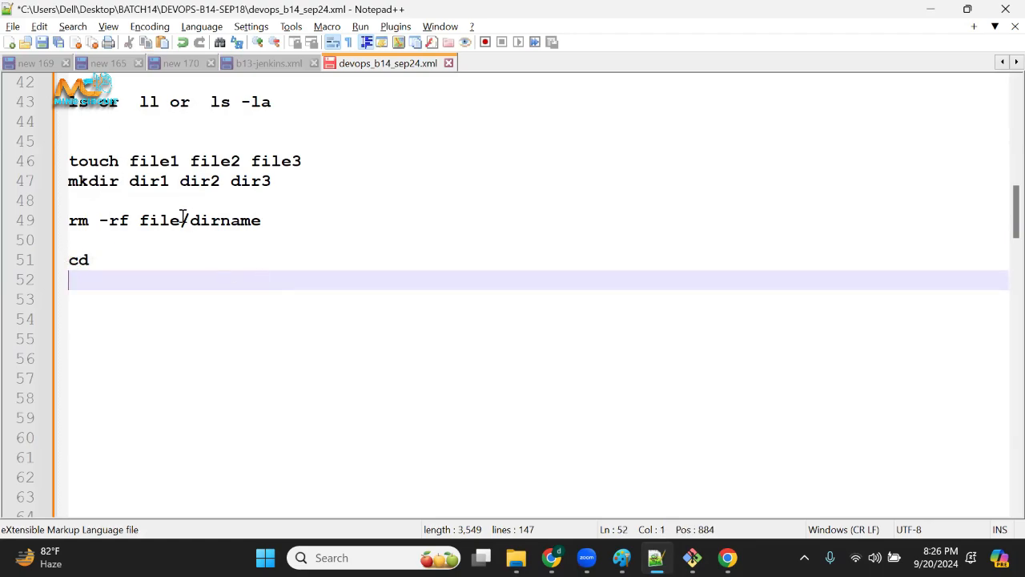
# Complete the new cd line in the notes so it reads cd dir1.
pyautogui.doubleClick(150, 181)
pyautogui.click(193, 265)
pyautogui.write('dir2')
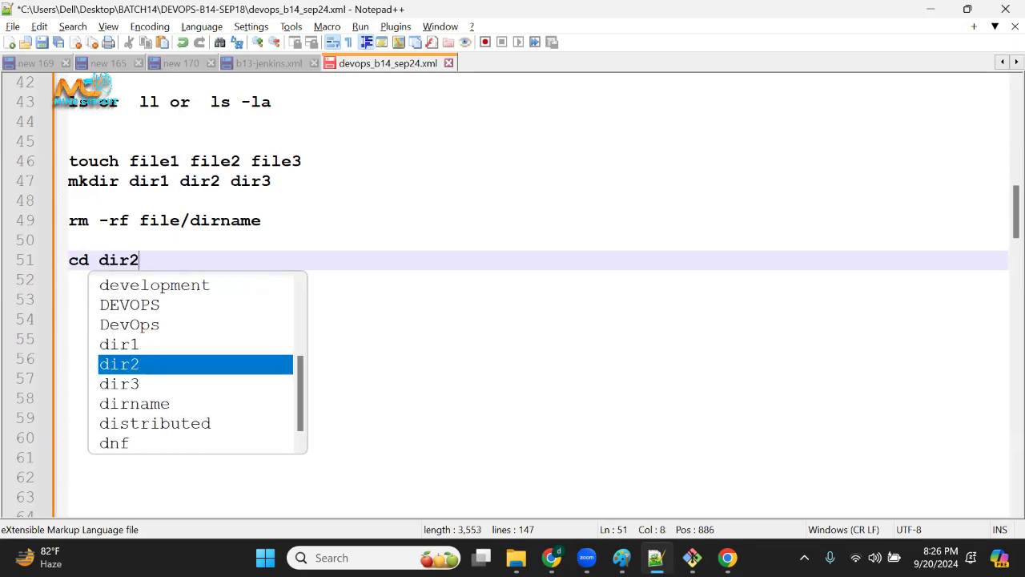
pyautogui.press('BackSpace')
pyautogui.write('1')
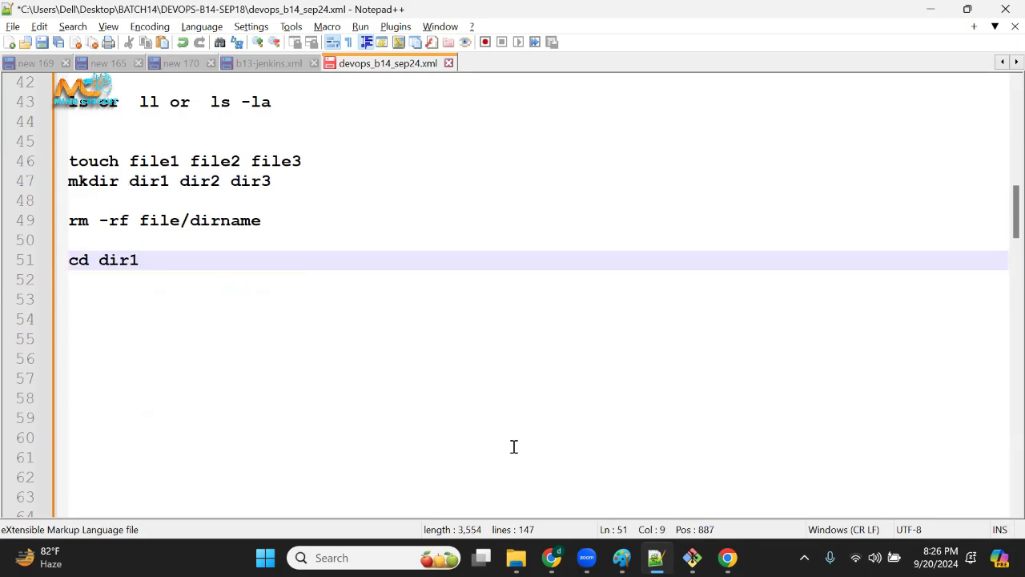
# Switch to the Jenkins server terminal and list the home directory's contents with ll.
pyautogui.click(692, 558)
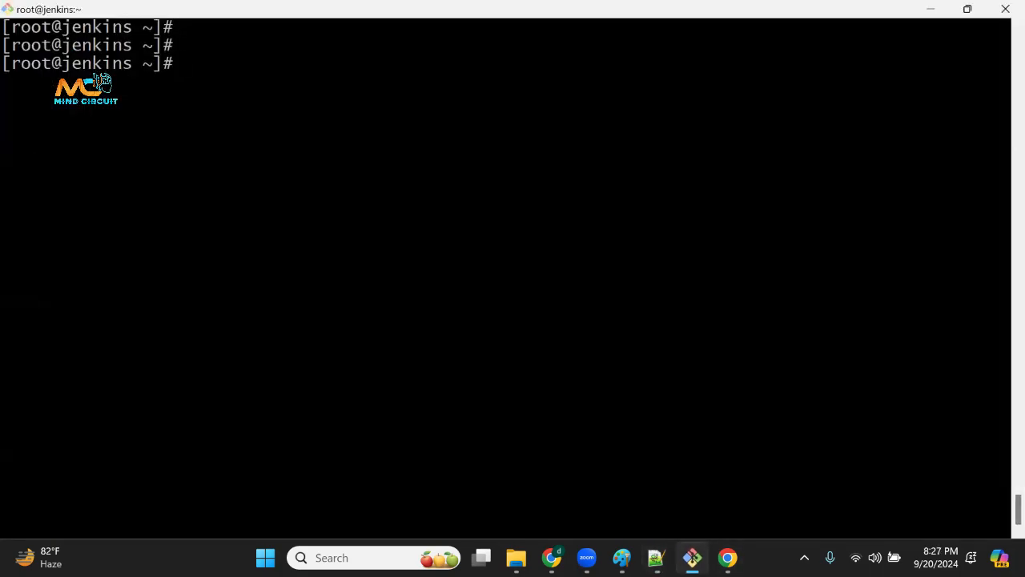
pyautogui.write('ll')
pyautogui.press('Return')
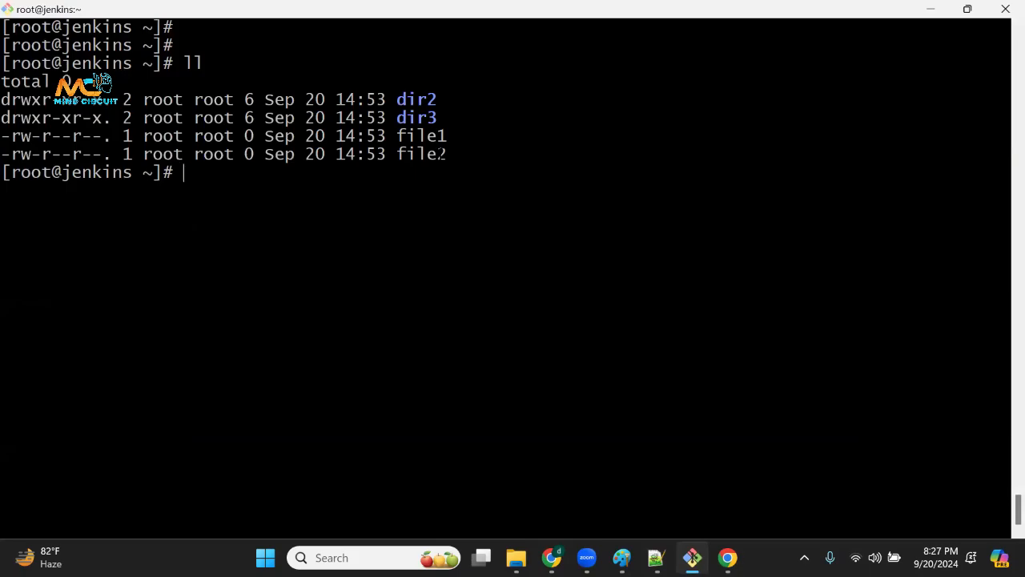
pyautogui.press('Return')
pyautogui.press('Return')
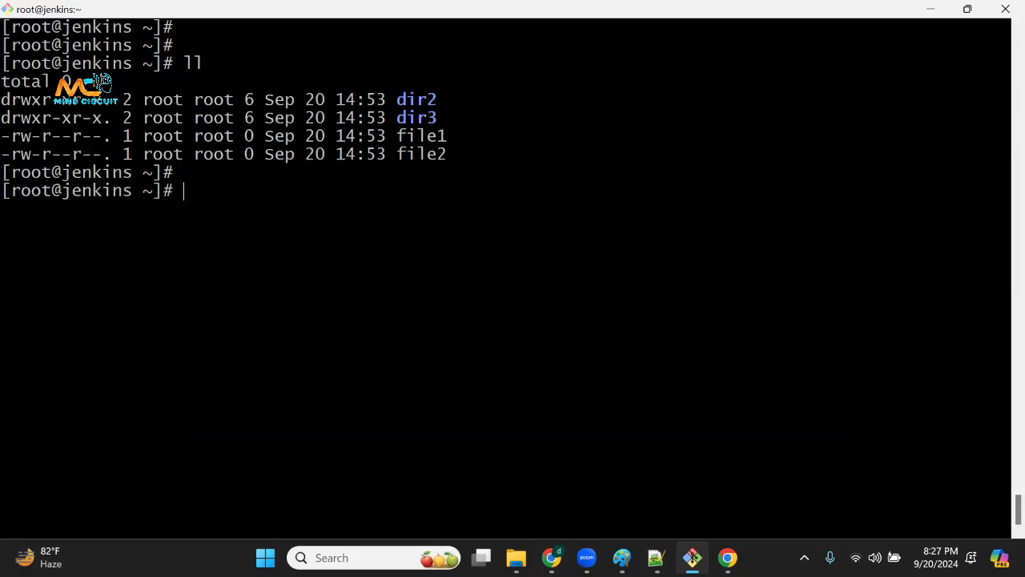
# Change into dir2 with cd and print the working directory with pwd.
pyautogui.write('cd d')
pyautogui.write('ir2')
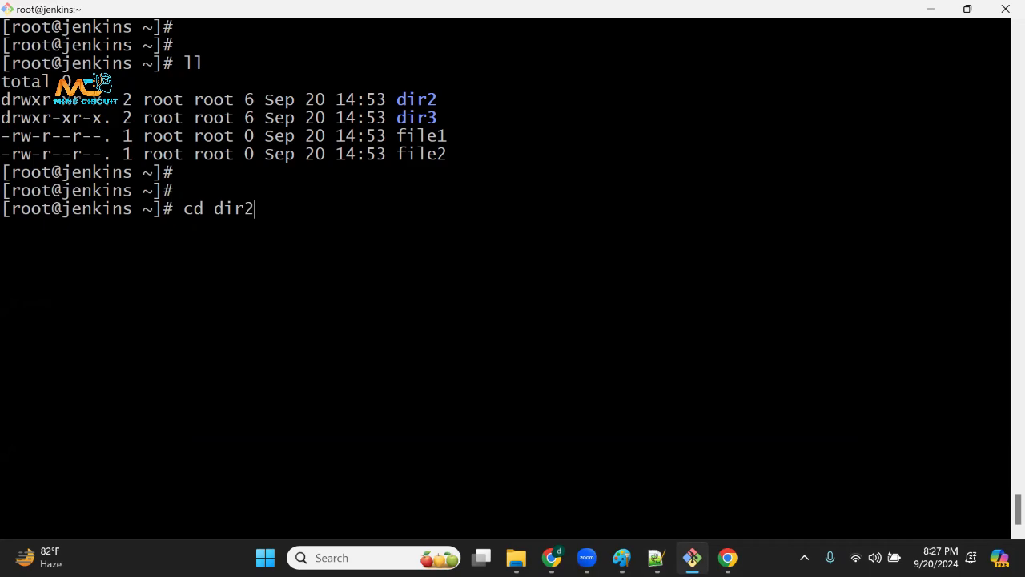
pyautogui.press('Return')
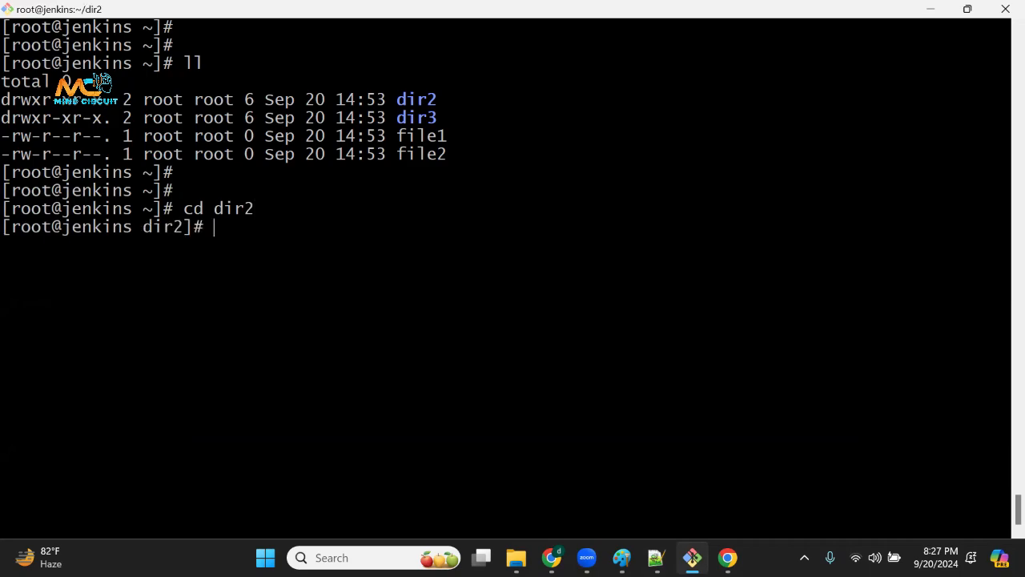
pyautogui.press('Return')
pyautogui.write('pwd')
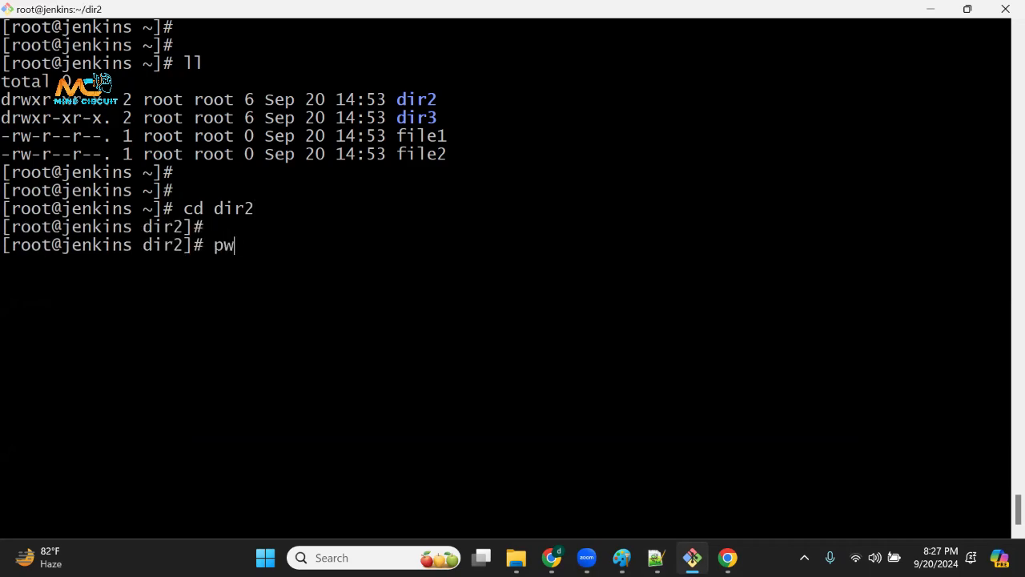
pyautogui.press('Return')
pyautogui.moveTo(36, 265); pyautogui.dragTo(106, 265)
pyautogui.click(214, 281)
pyautogui.click(607, 353)
pyautogui.press('Return')
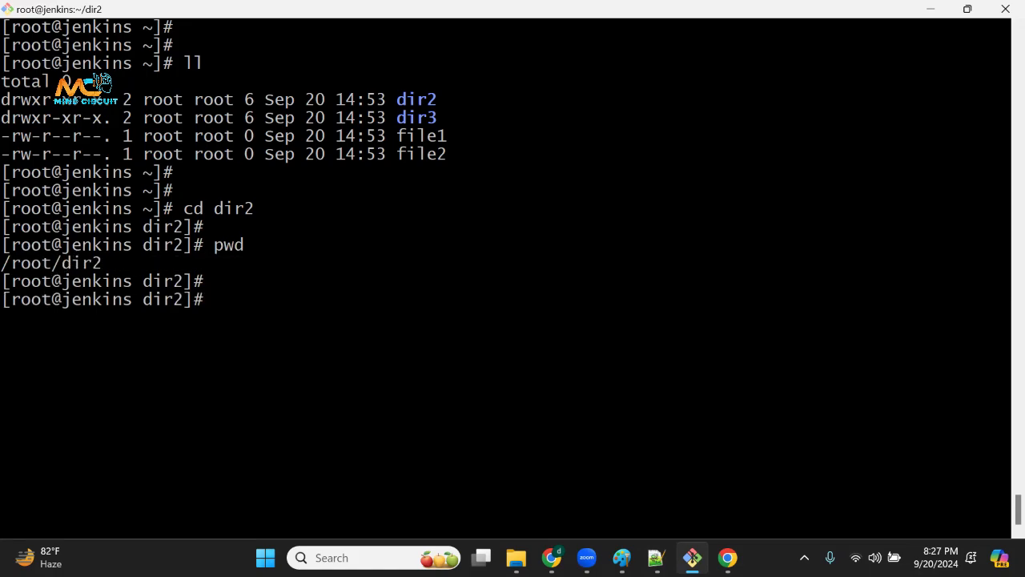
# Create a directory named subdir inside dir2 with mkdir and list the contents with ll.
pyautogui.write('mkdir subdir')
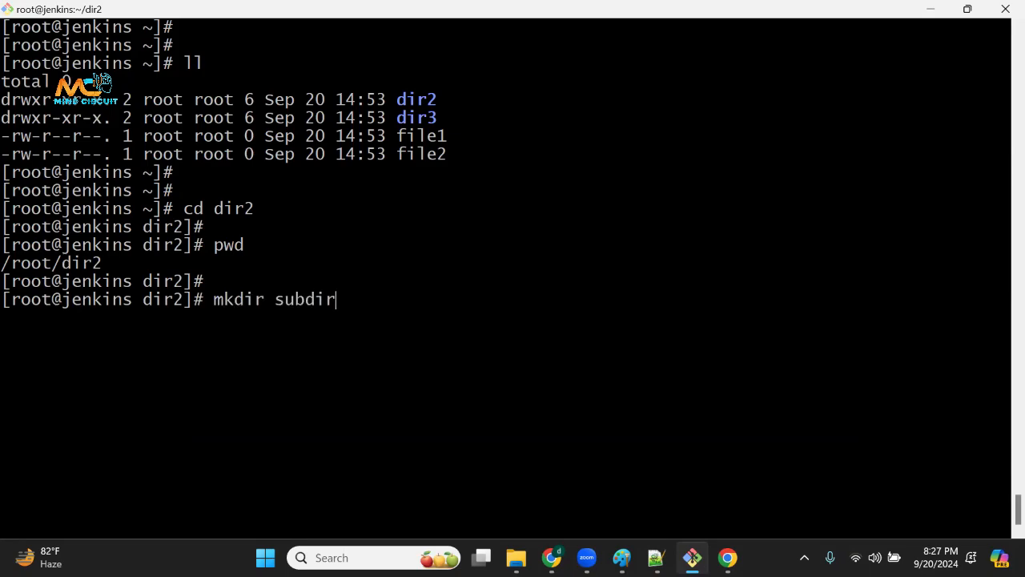
pyautogui.press('Return')
pyautogui.write('ll')
pyautogui.press('Return')
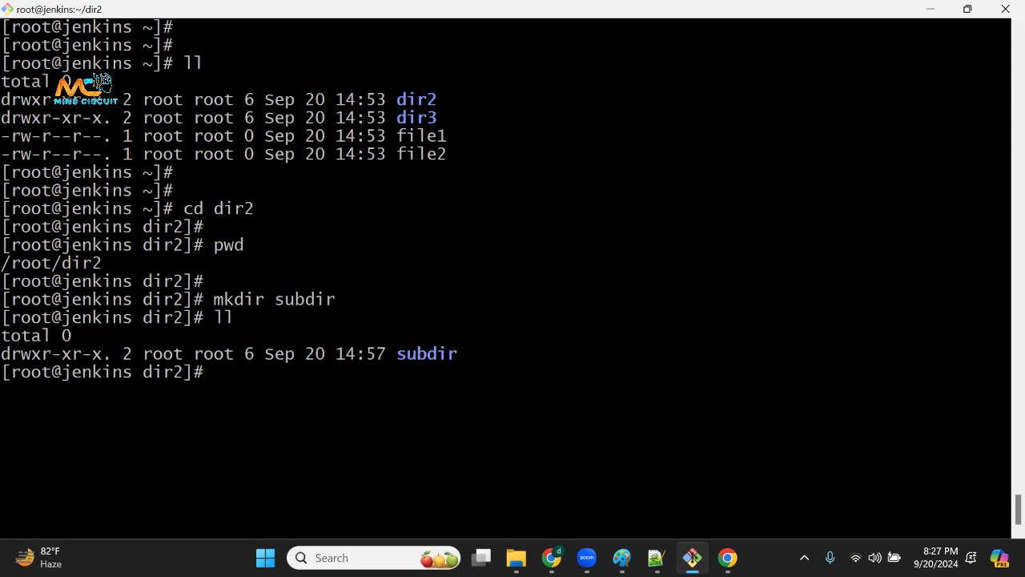
# Change into the subdir directory with cd.
pyautogui.press('Return')
pyautogui.write('cd sub')
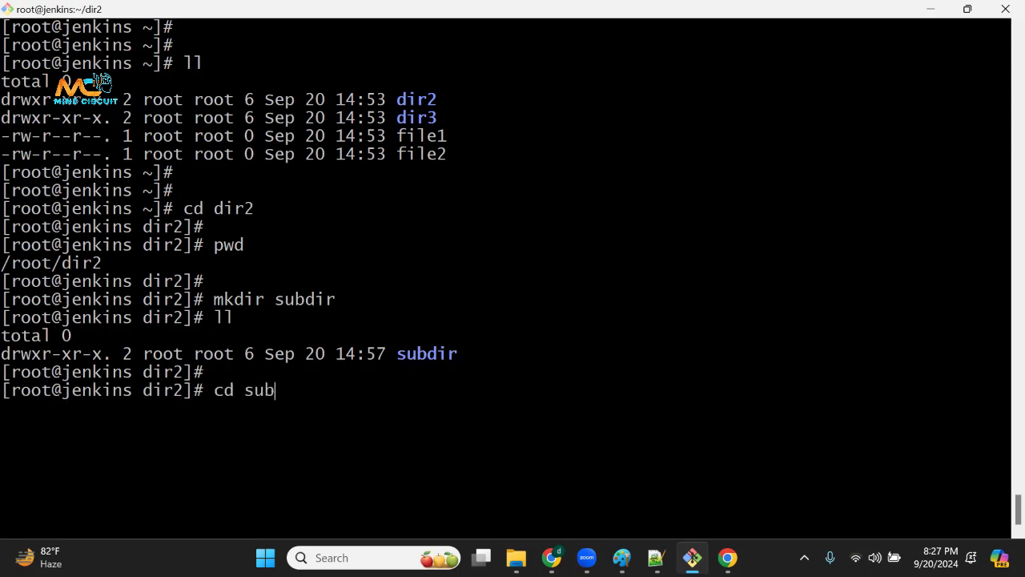
pyautogui.press('Tab')
pyautogui.press('Return')
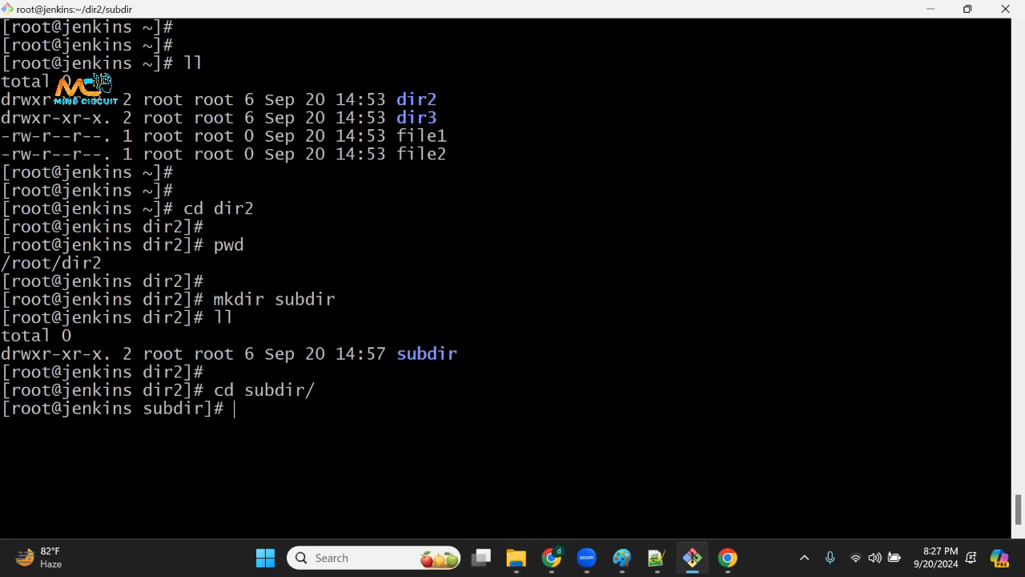
# Clear the terminal, print the working directory with pwd and highlight the parts of the path.
pyautogui.hotkey('ctrl', 'l')
pyautogui.press('Return')
pyautogui.press('Return')
pyautogui.write('pwd')
pyautogui.press('Return')
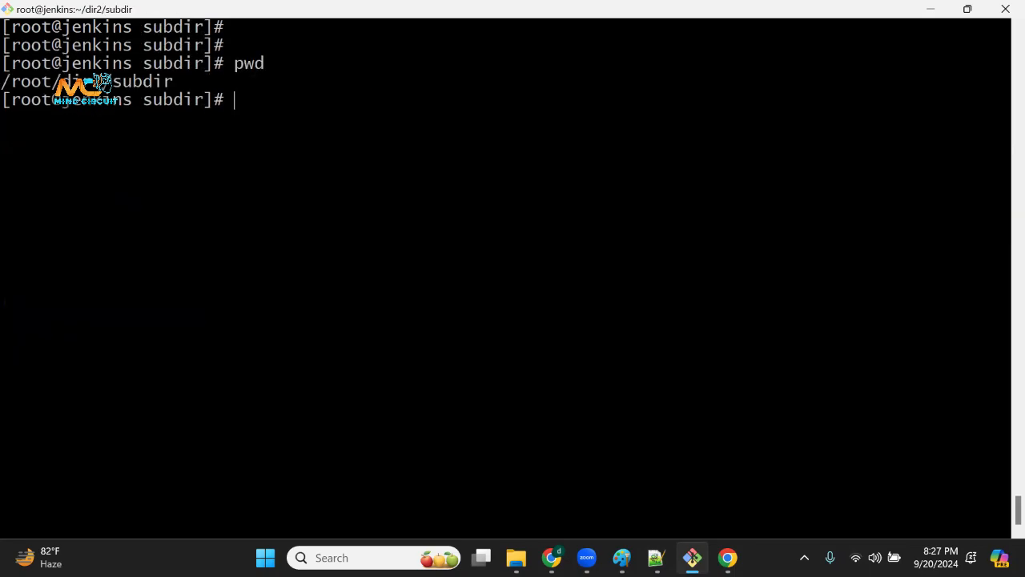
pyautogui.moveTo(40, 81); pyautogui.dragTo(8, 80)
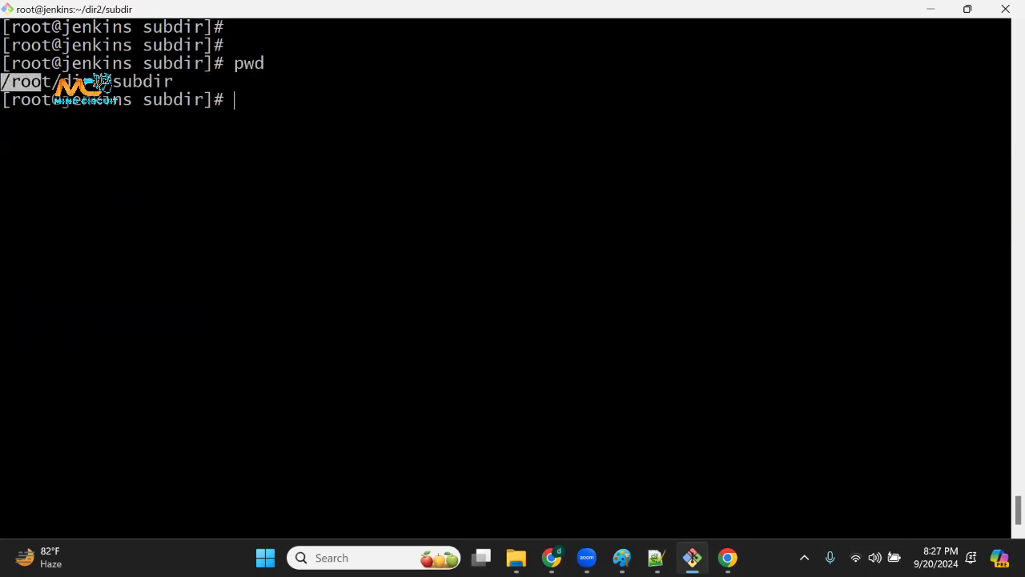
pyautogui.moveTo(101, 81); pyautogui.dragTo(55, 81)
pyautogui.moveTo(171, 82); pyautogui.dragTo(72, 81)
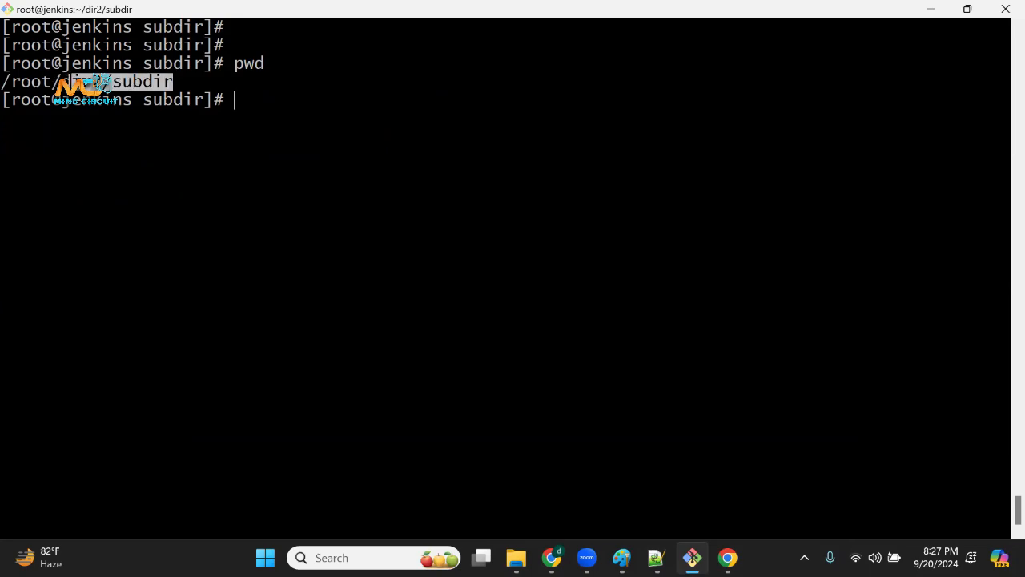
pyautogui.click(132, 119)
pyautogui.moveTo(137, 119); pyautogui.dragTo(332, 266)
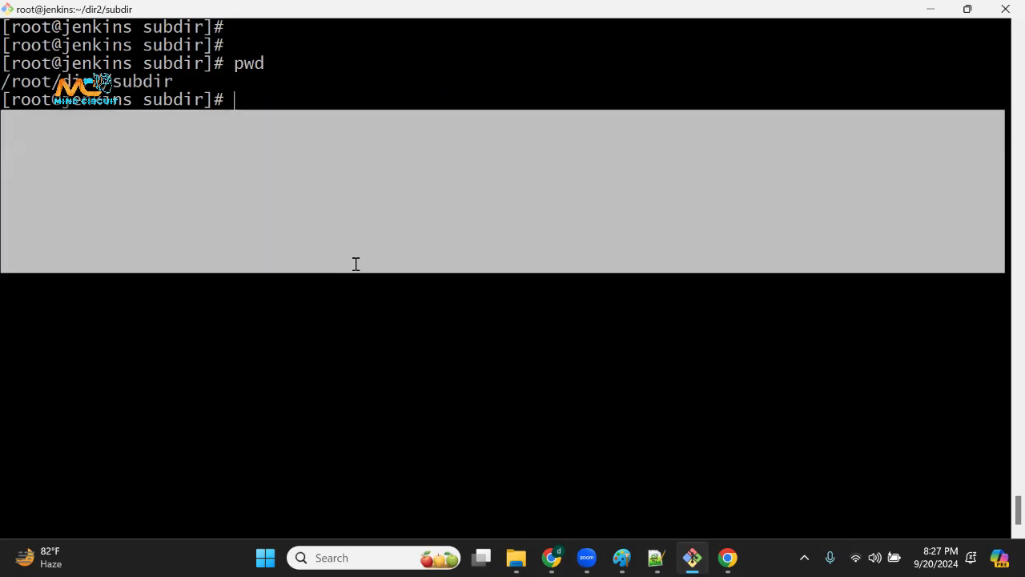
pyautogui.click(354, 255)
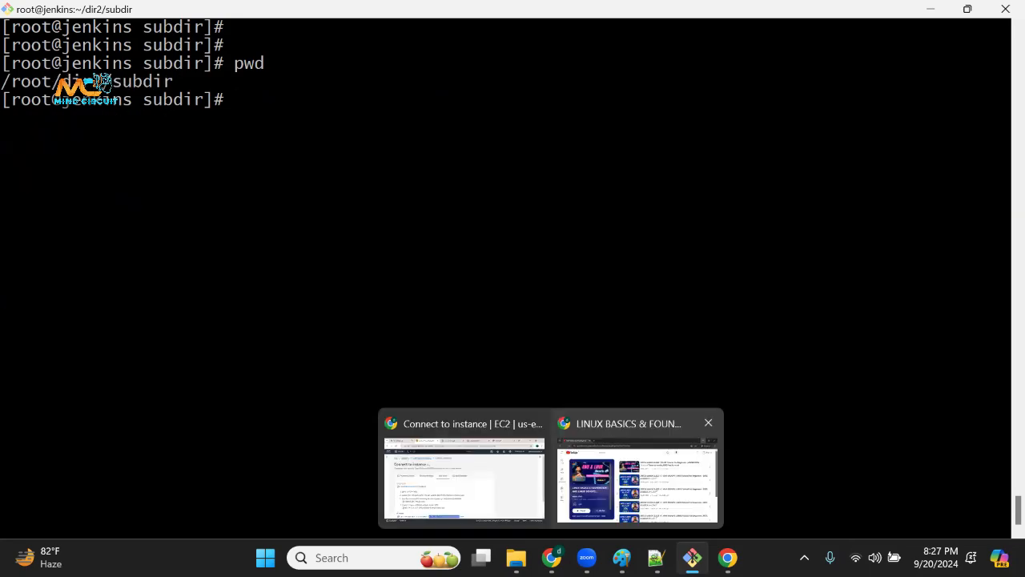
# Add the line cd .. below the cd dir1 note in Notepad++ and highlight the two commands.
pyautogui.click(657, 557)
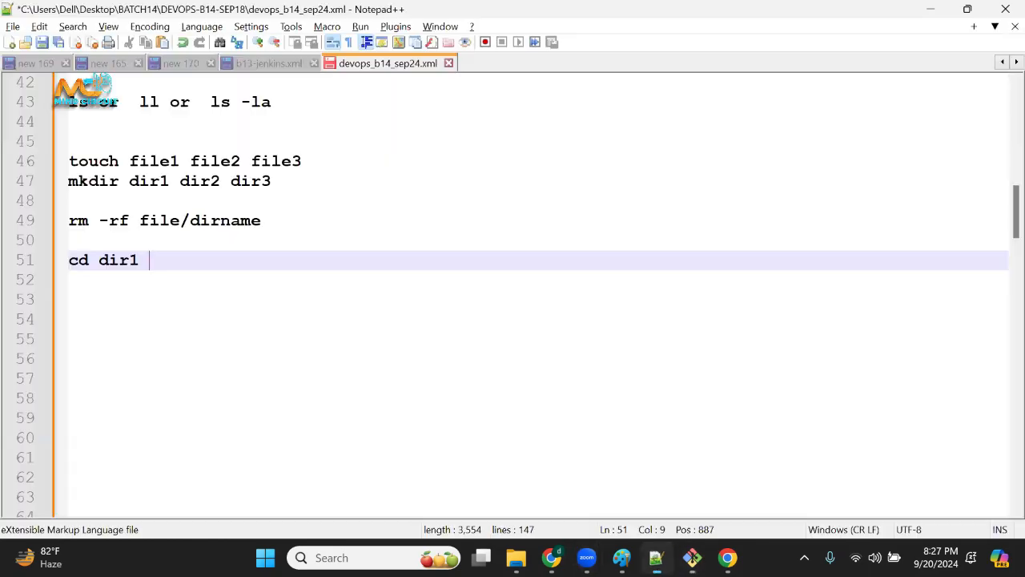
pyautogui.click(182, 274)
pyautogui.press('Return')
pyautogui.write('cd ')
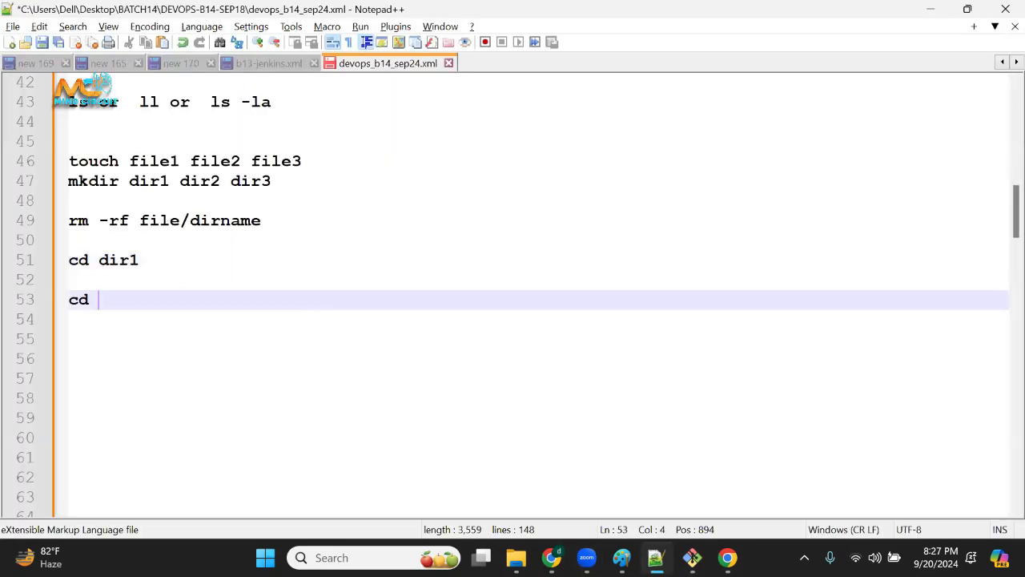
pyautogui.write('..')
pyautogui.click(99, 259)
pyautogui.moveTo(99, 260); pyautogui.dragTo(152, 259)
pyautogui.moveTo(71, 261); pyautogui.dragTo(158, 254)
pyautogui.moveTo(100, 300); pyautogui.dragTo(140, 299)
pyautogui.click(103, 353)
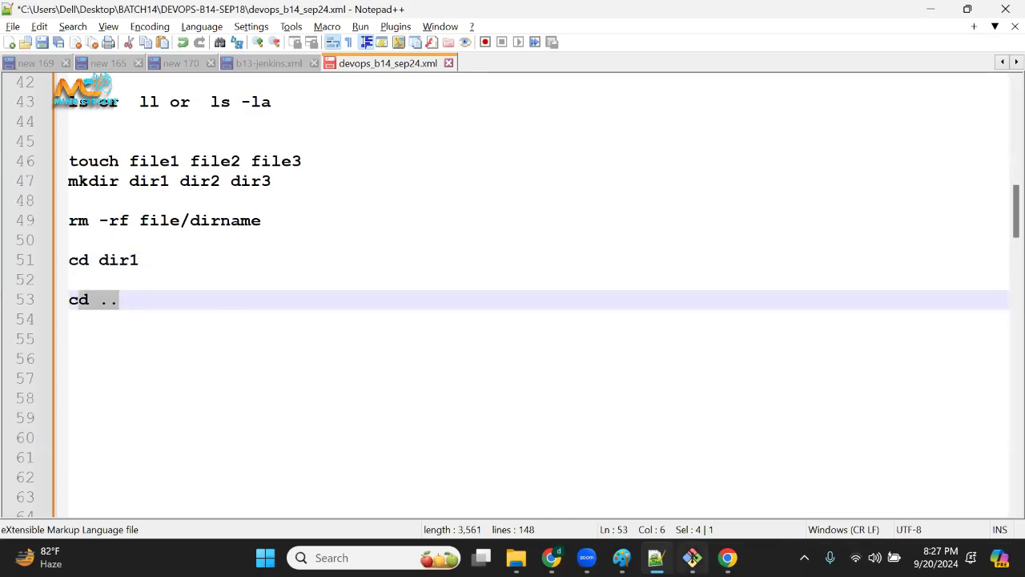
# Switch back to the terminal and print the working directory of subdir again with pwd.
pyautogui.click(692, 557)
pyautogui.press('Return')
pyautogui.press('Return')
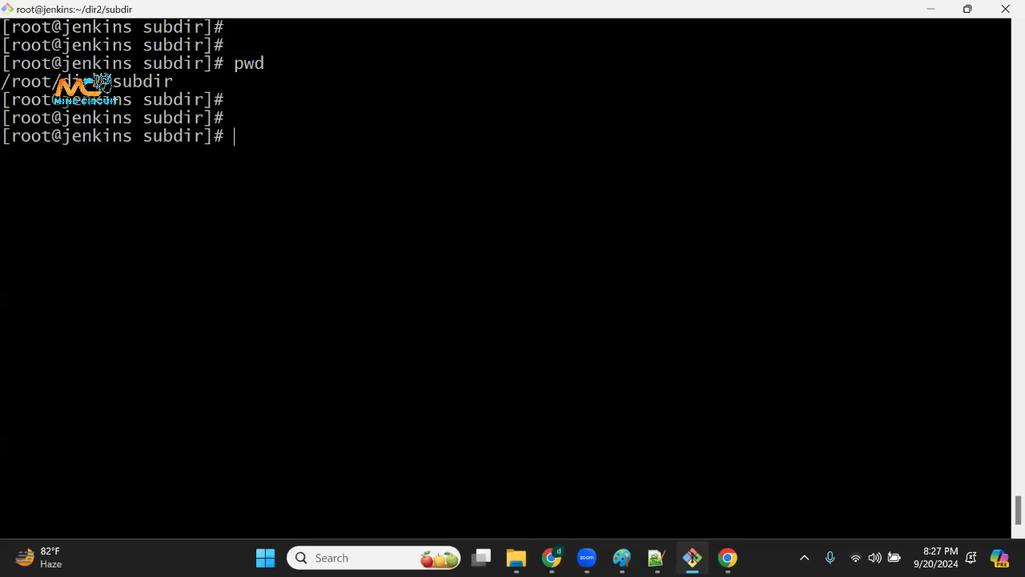
pyautogui.write('pwd')
pyautogui.press('Return')
pyautogui.moveTo(126, 156); pyautogui.dragTo(197, 140)
pyautogui.click(197, 139)
# Move up from subdir to dir2 with cd .. and highlight the directory names in the path.
pyautogui.write('cd ')
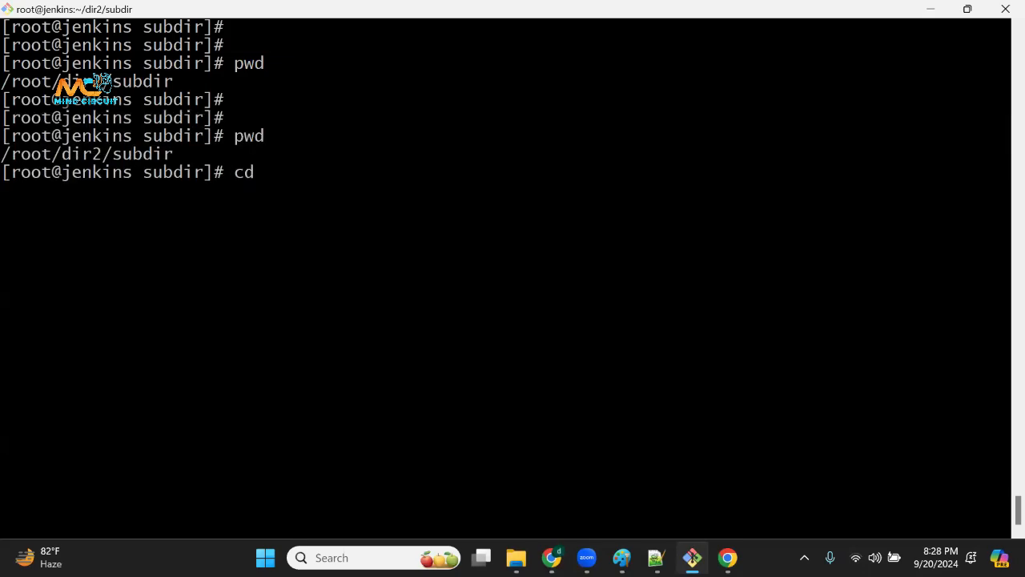
pyautogui.write('..')
pyautogui.press('Return')
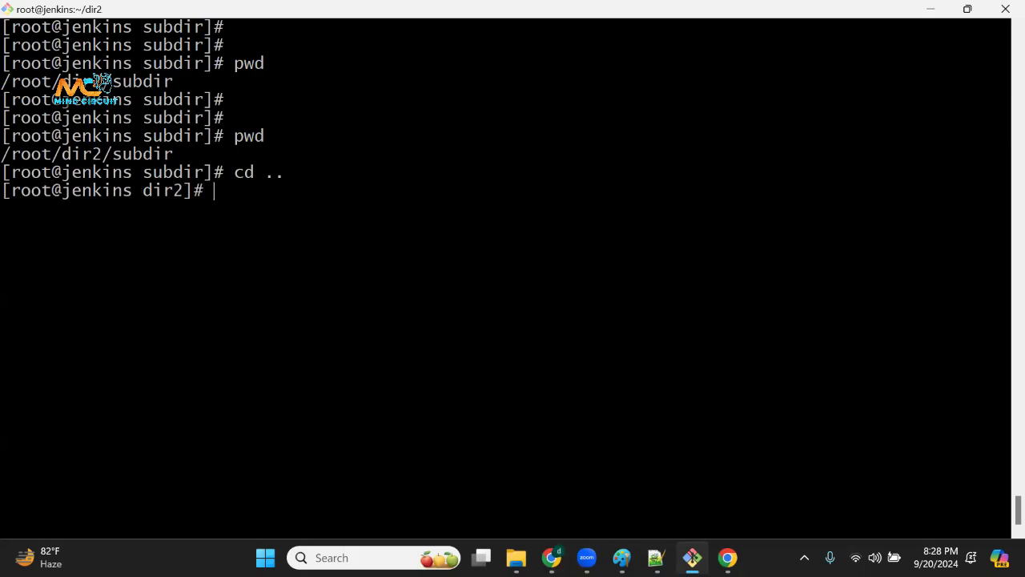
pyautogui.moveTo(114, 155); pyautogui.dragTo(171, 155)
pyautogui.moveTo(64, 155); pyautogui.dragTo(99, 155)
pyautogui.moveTo(145, 191)
pyautogui.mouseDown()
pyautogui.moveTo(194, 192)
pyautogui.moveTo(147, 197)
pyautogui.mouseUp()
# Move up from dir2 to the root user's home directory with cd .. in the terminal.
pyautogui.press('Return')
pyautogui.press('Return')
pyautogui.write('cd ')
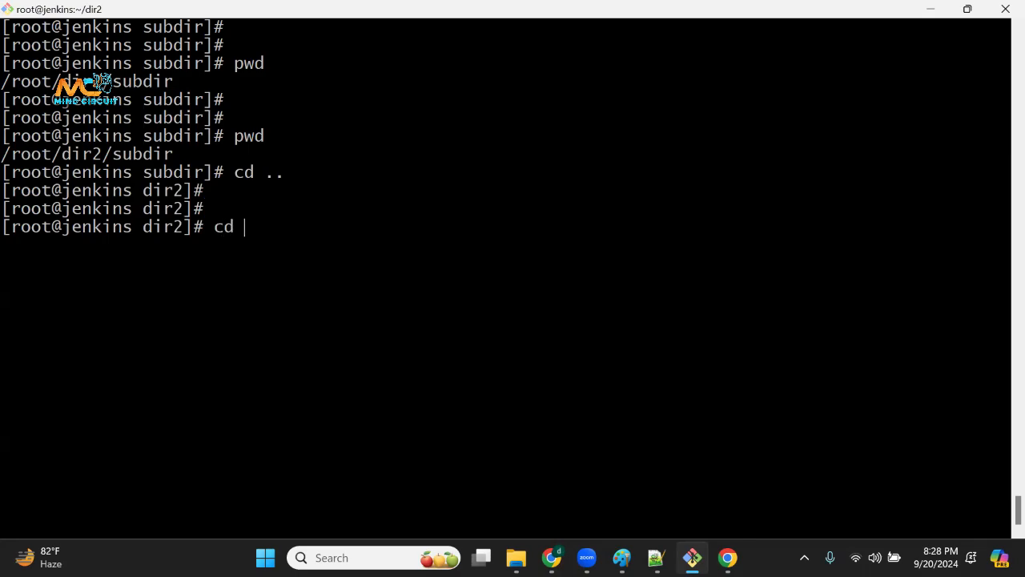
pyautogui.write('..')
pyautogui.press('Return')
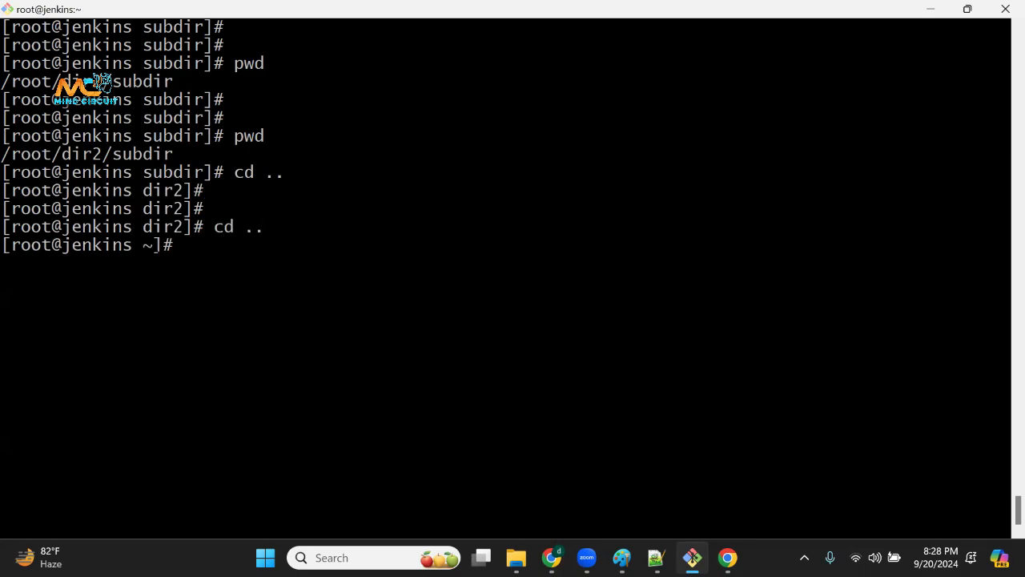
pyautogui.moveTo(155, 227); pyautogui.dragTo(193, 227)
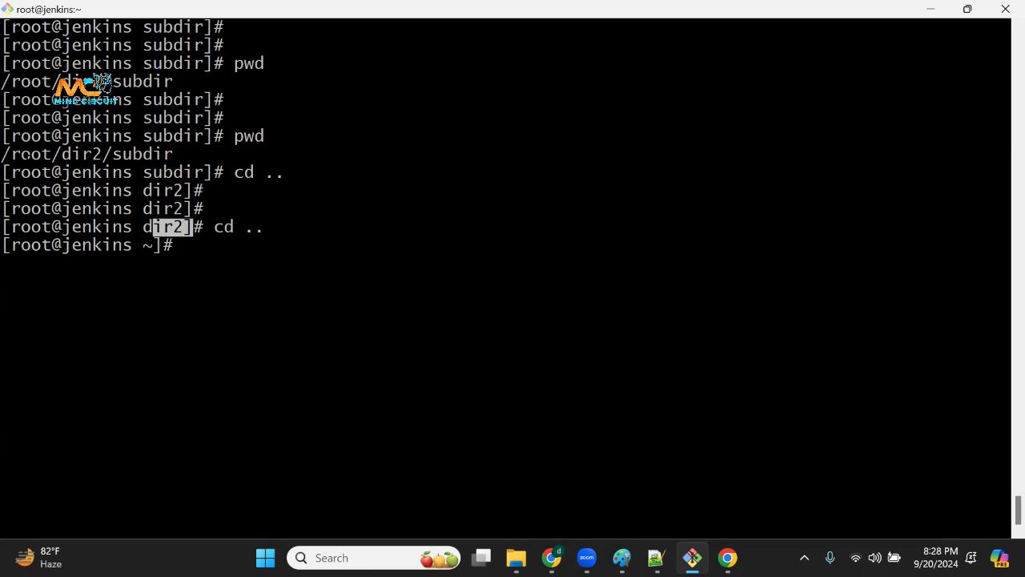
pyautogui.moveTo(26, 156); pyautogui.dragTo(80, 155)
pyautogui.click(80, 155)
# Print the home directory's path with pwd, highlight it, and return to the Notepad++ notes.
pyautogui.press('Return')
pyautogui.write('pw')
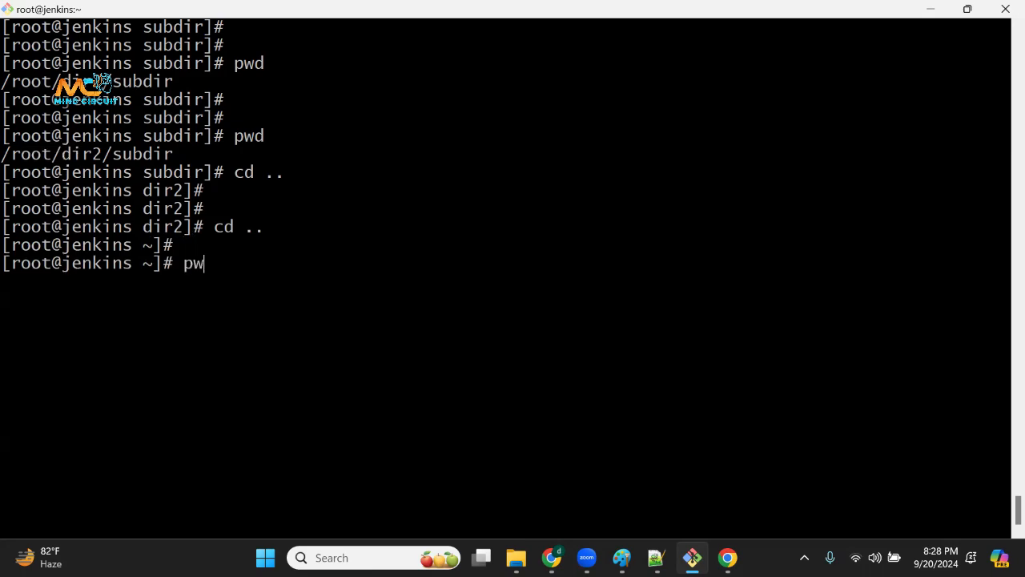
pyautogui.write('d')
pyautogui.press('Return')
pyautogui.moveTo(11, 282); pyautogui.dragTo(115, 290)
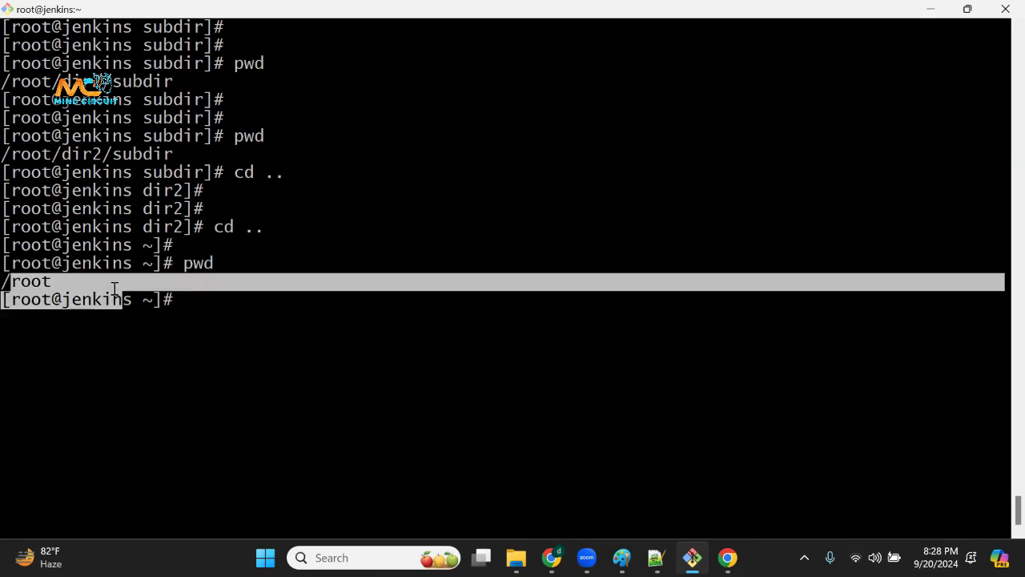
pyautogui.click(119, 298)
pyautogui.moveTo(3, 283); pyautogui.dragTo(101, 283)
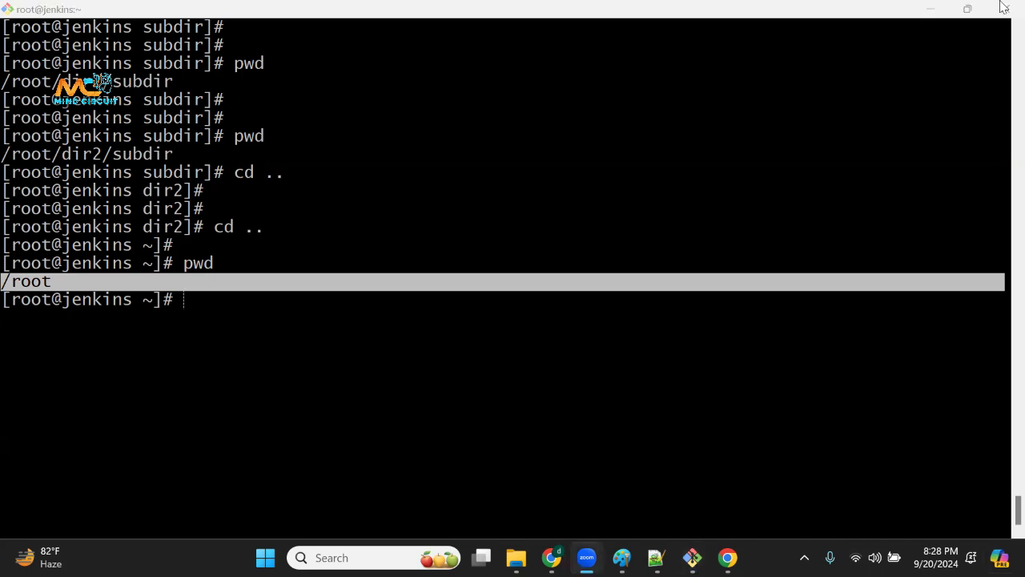
pyautogui.click(269, 255)
pyautogui.moveTo(260, 283); pyautogui.dragTo(251, 370)
pyautogui.click(248, 357)
pyautogui.click(657, 559)
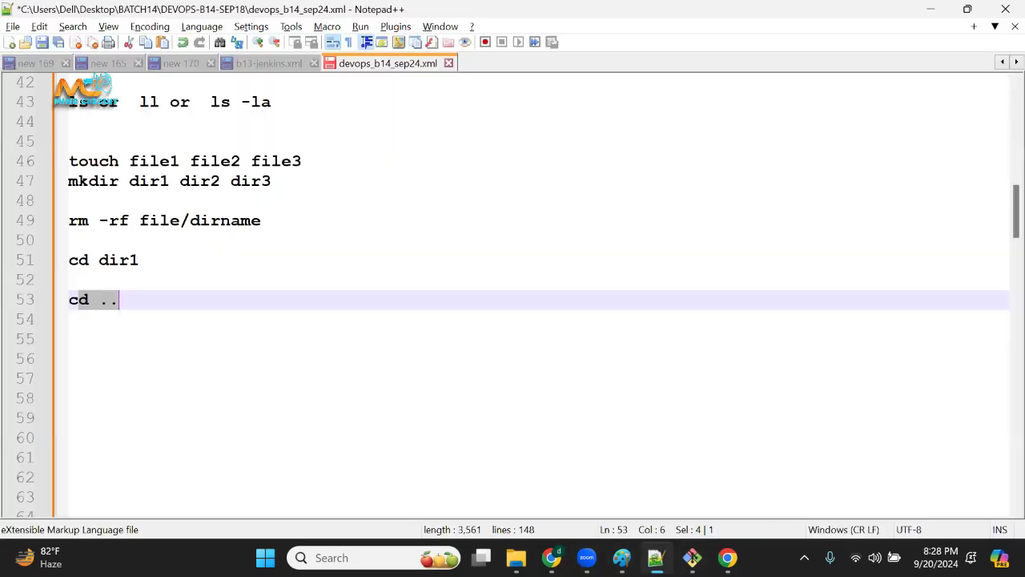
# Add a separator line of equals signs below the cd .. note on line 55, followed by blank lines.
pyautogui.click(239, 339)
pyautogui.click(225, 313)
pyautogui.press('Return')
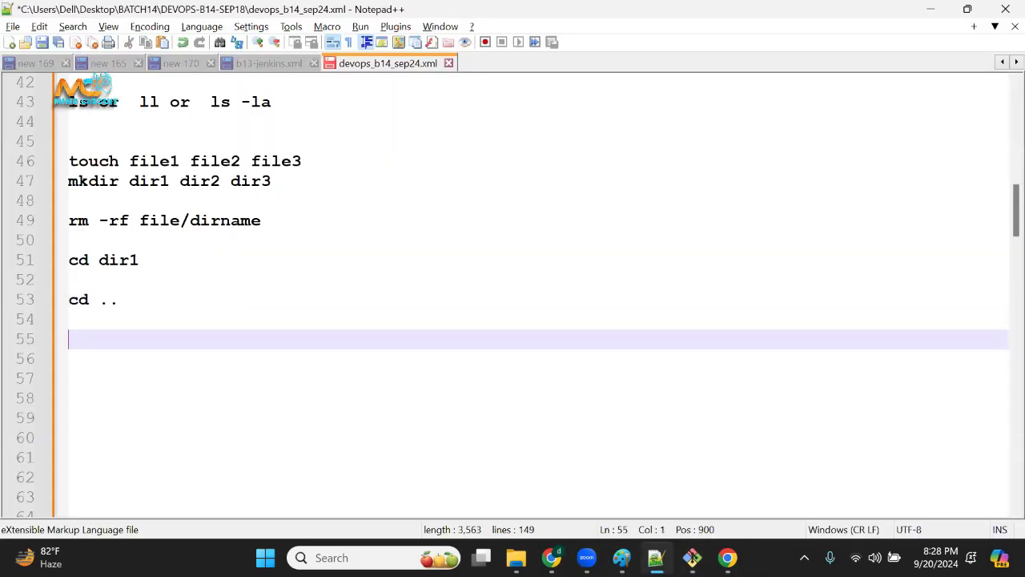
pyautogui.write('========================')
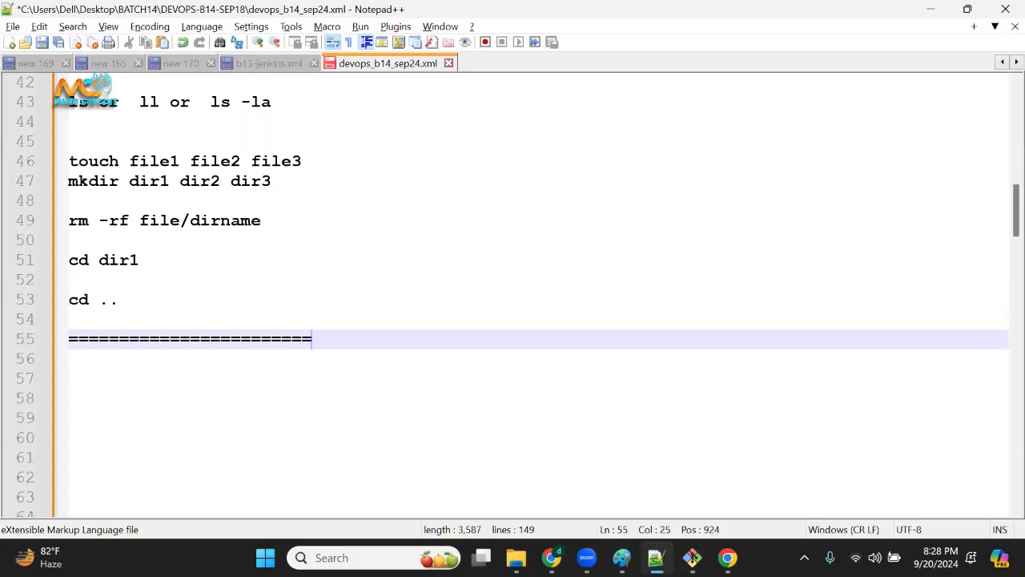
pyautogui.press('Return')
pyautogui.press('Return')
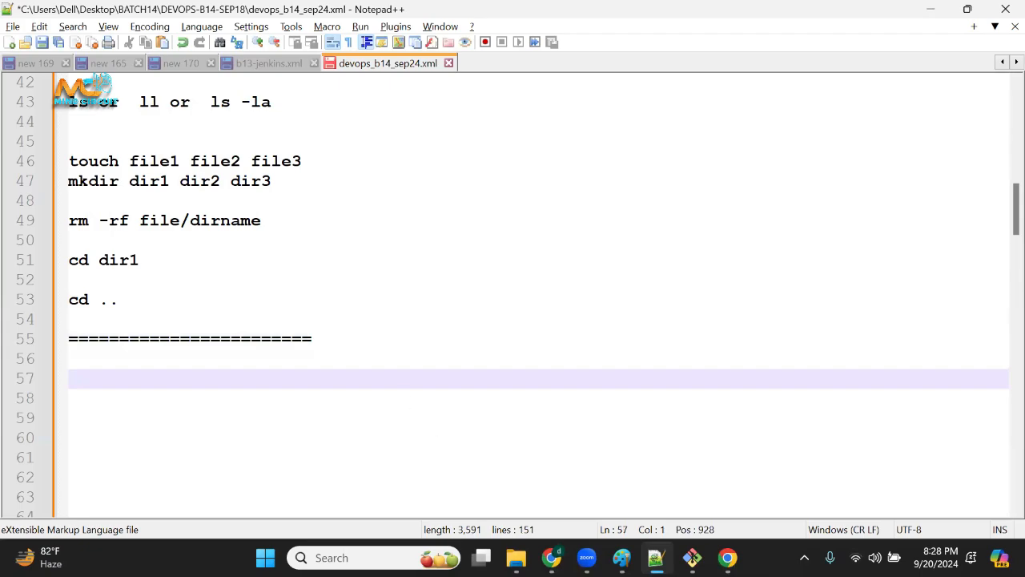
# Switch to File Explorer, go to the Downloads folder and launch the Git-2.46.1-64-bit installer.
pyautogui.moveTo(516, 557)
pyautogui.click(429, 473)
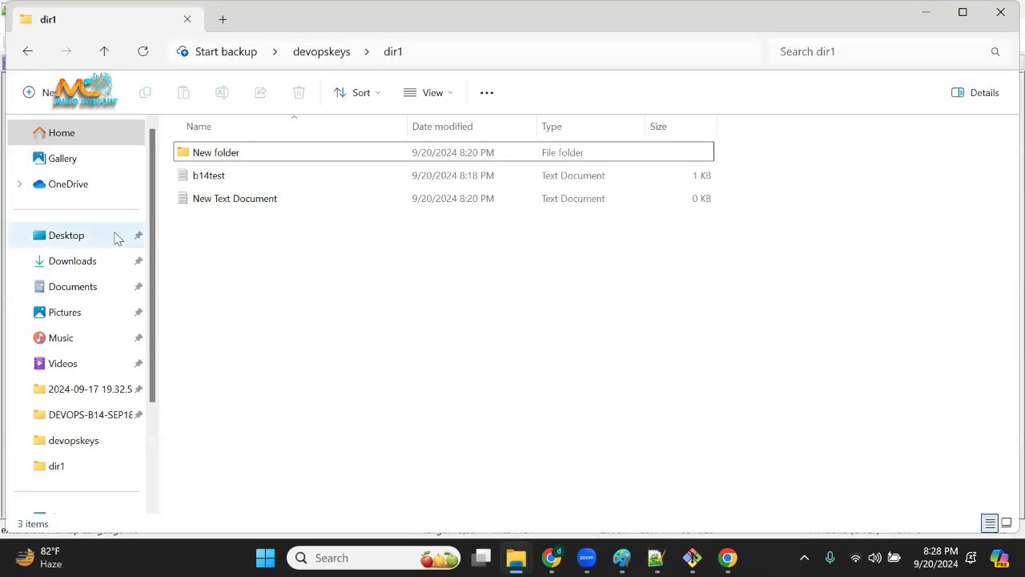
pyautogui.click(74, 262)
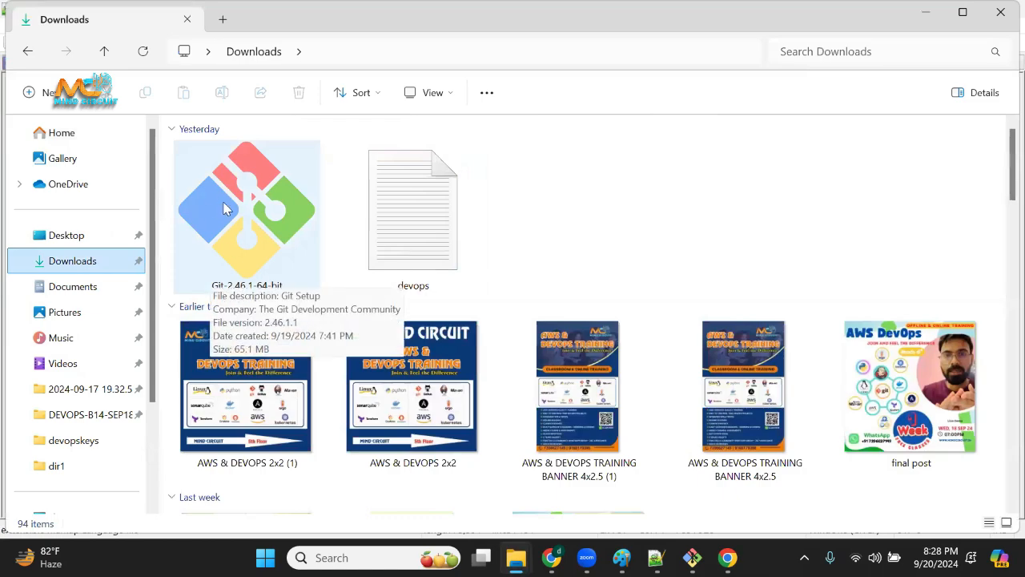
pyautogui.click(265, 255)
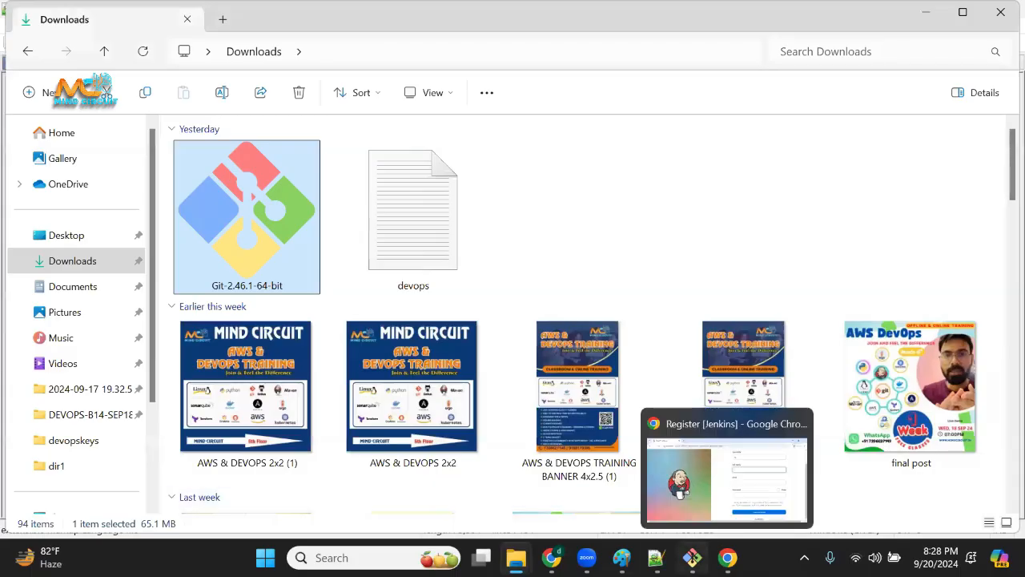
# Return to the Notepad++ notes, write yum install <pkg> under the separator line and highlight it.
pyautogui.click(657, 558)
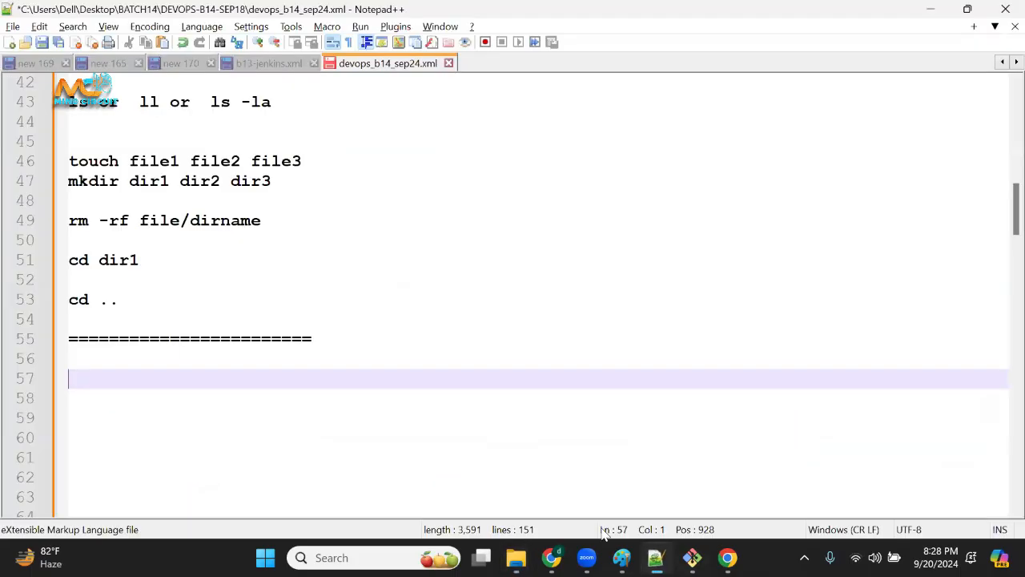
pyautogui.click(274, 366)
pyautogui.write('yu')
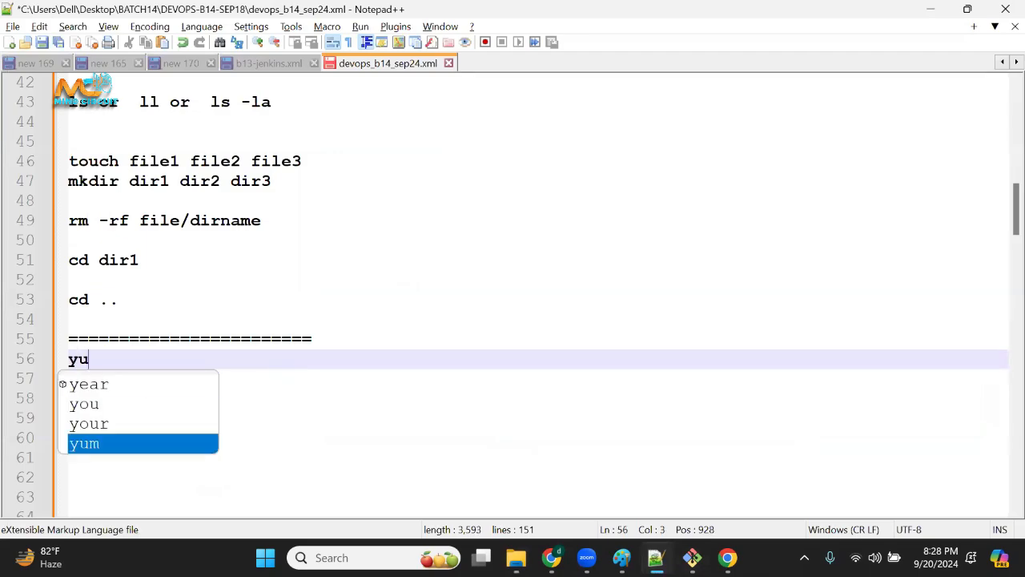
pyautogui.write('m install <pkg')
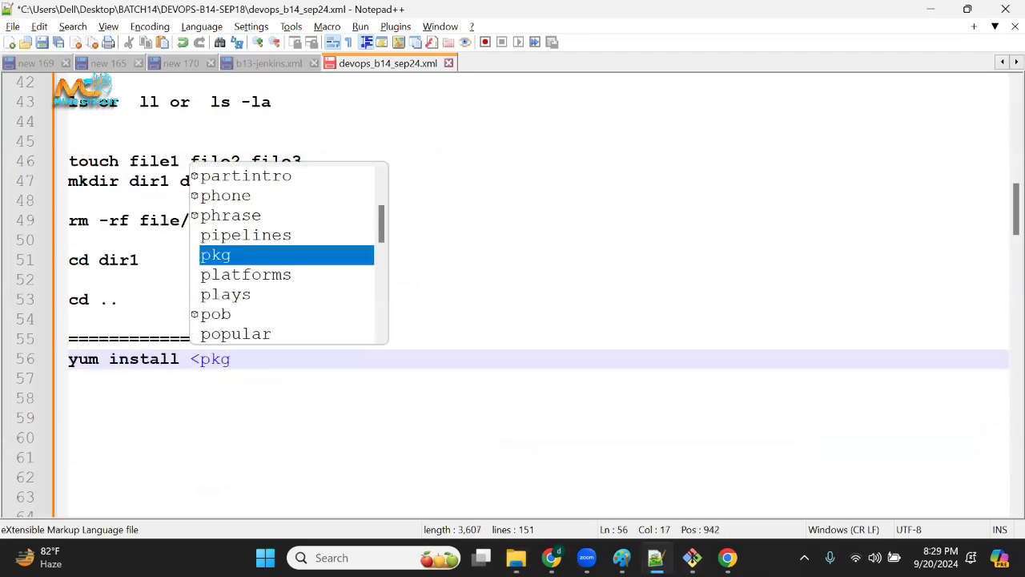
pyautogui.write('>')
pyautogui.click(171, 360)
pyautogui.hotkey('shift', 'Home')
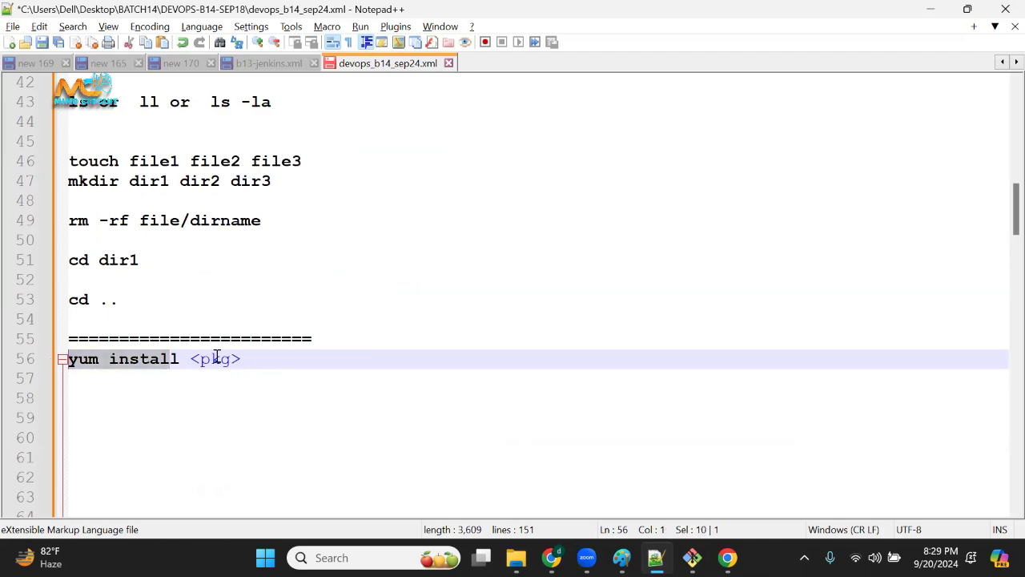
pyautogui.moveTo(251, 359); pyautogui.dragTo(5, 362)
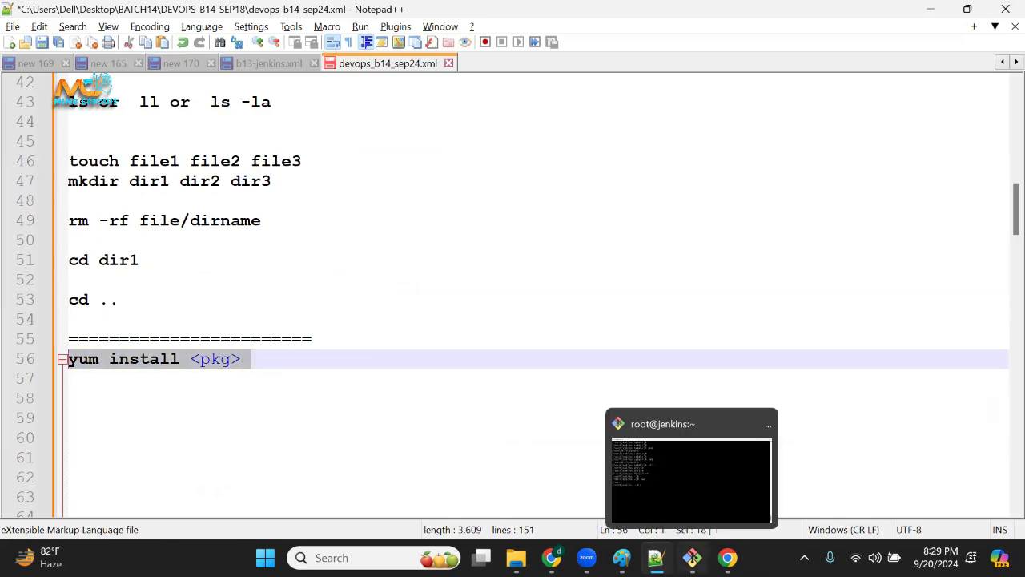
# Switch to the Jenkins server terminal and run yum install git.
pyautogui.click(692, 557)
pyautogui.doubleClick(503, 321)
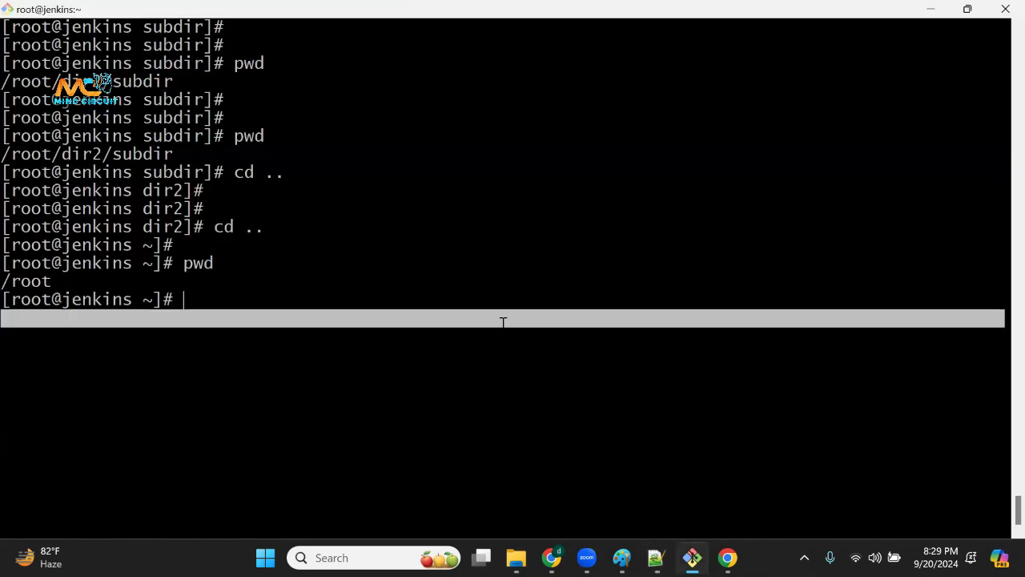
pyautogui.press('Return')
pyautogui.moveTo(516, 558)
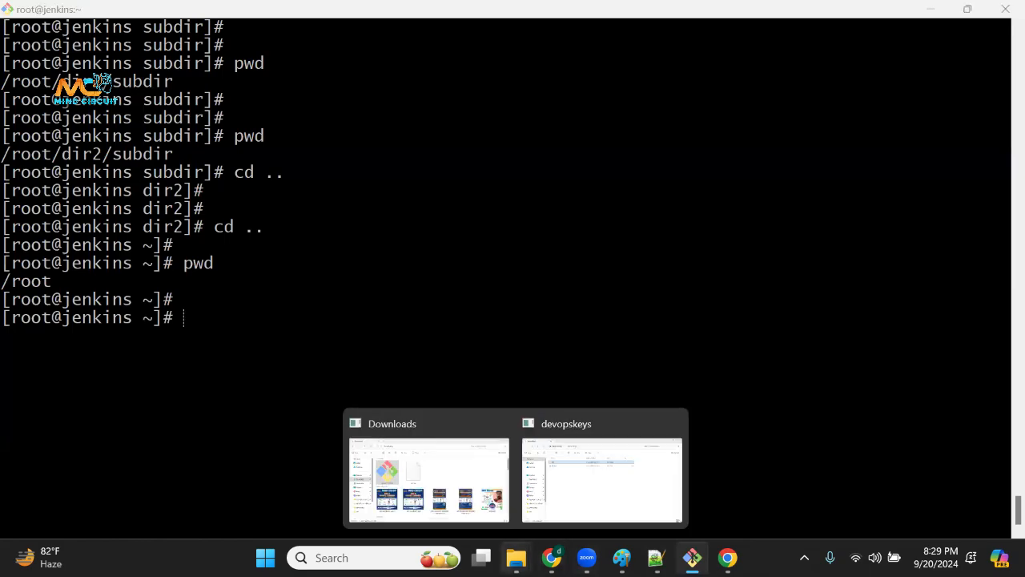
pyautogui.click(305, 326)
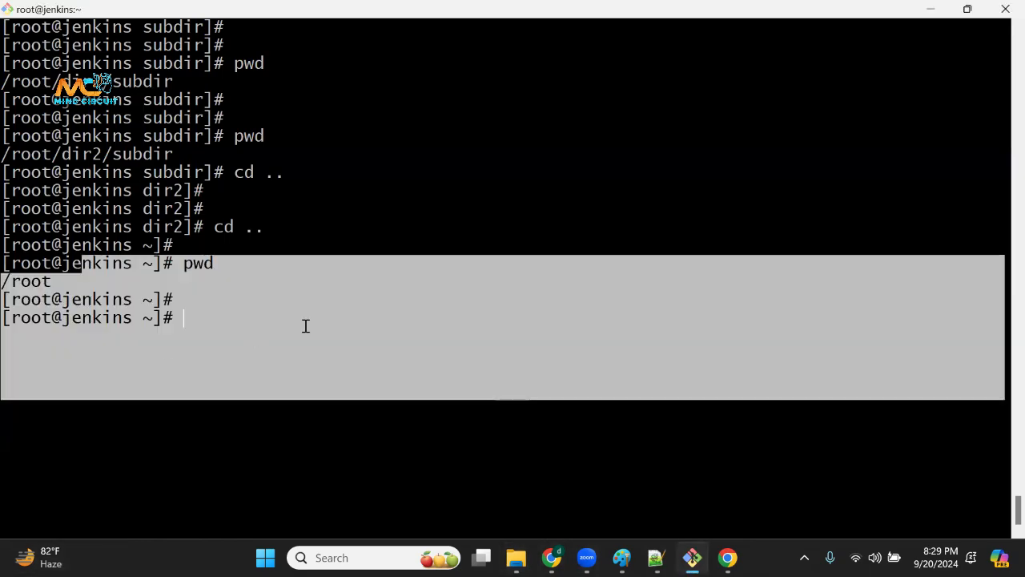
pyautogui.write('yum instal')
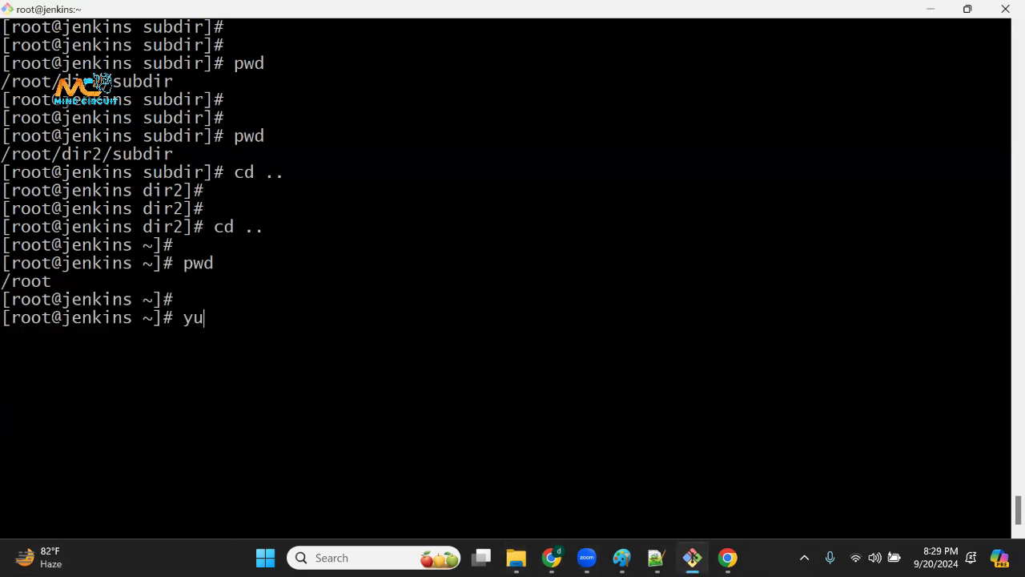
pyautogui.write('l git')
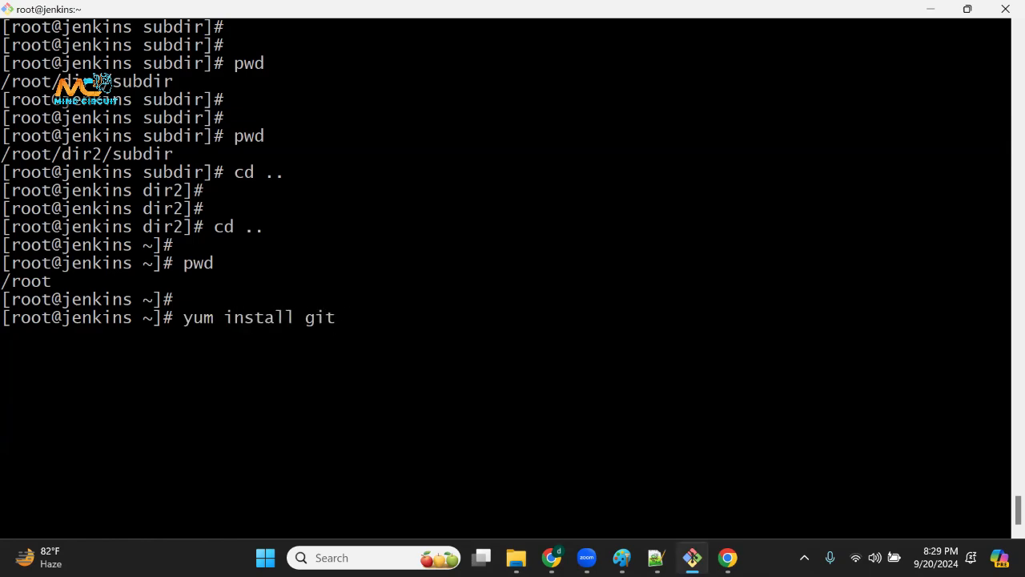
pyautogui.moveTo(195, 318); pyautogui.dragTo(231, 319)
pyautogui.doubleClick(321, 318)
pyautogui.click(323, 319)
pyautogui.press('Return')
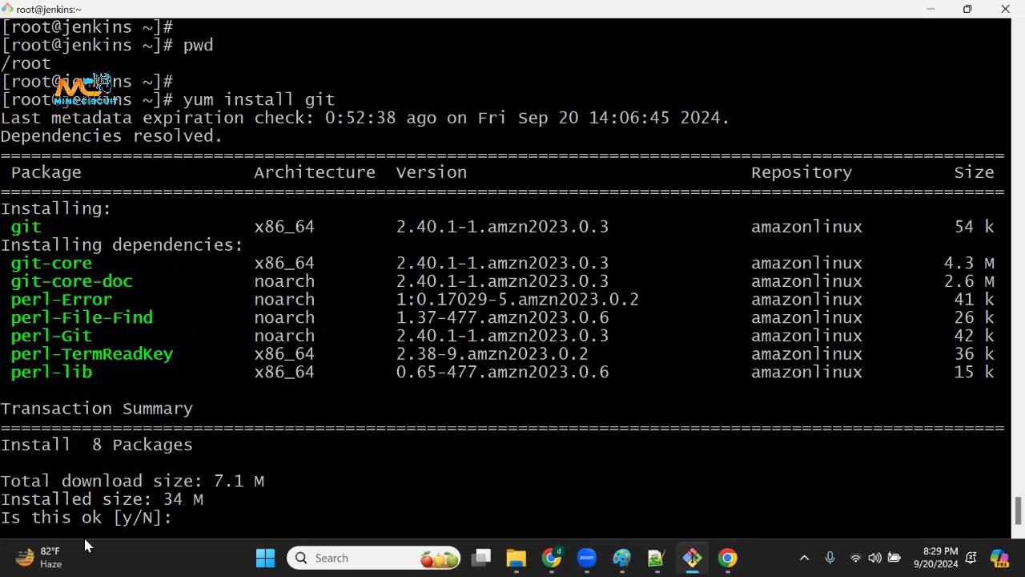
# Approve the git installation with y and highlight the installing and verifying lines of its output.
pyautogui.moveTo(73, 518); pyautogui.dragTo(186, 502)
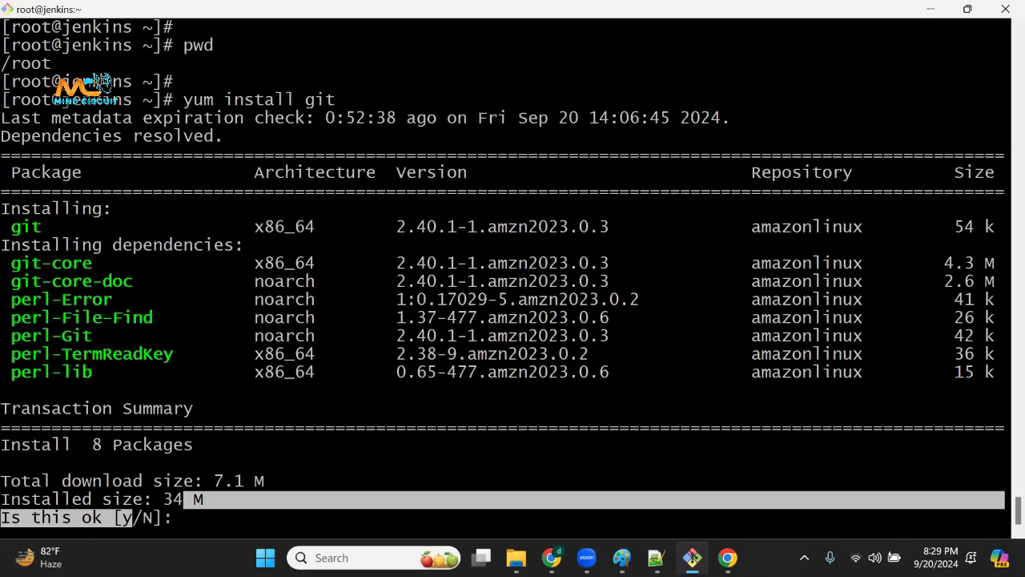
pyautogui.write('y')
pyautogui.press('Return')
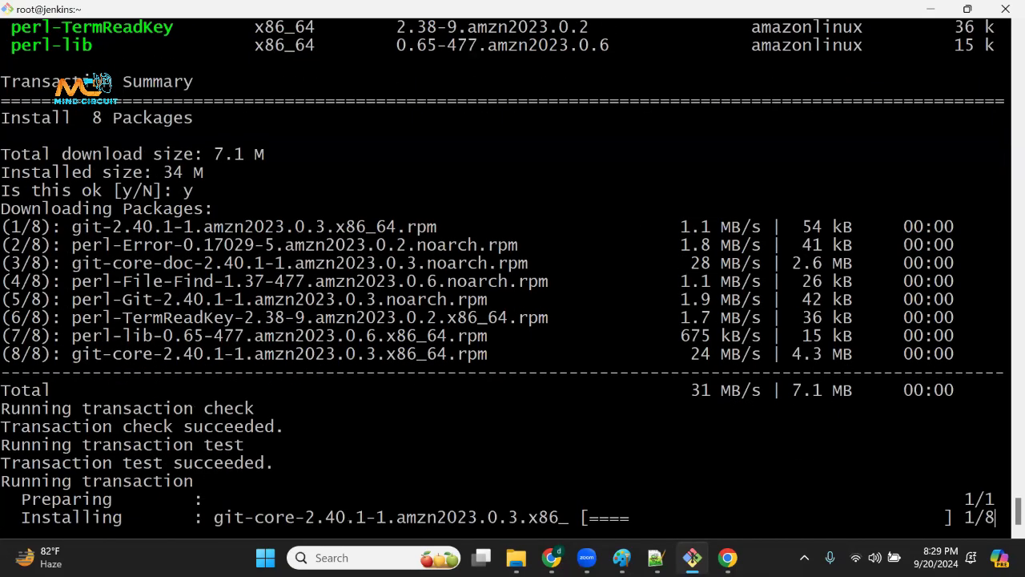
pyautogui.moveTo(125, 190); pyautogui.dragTo(214, 519)
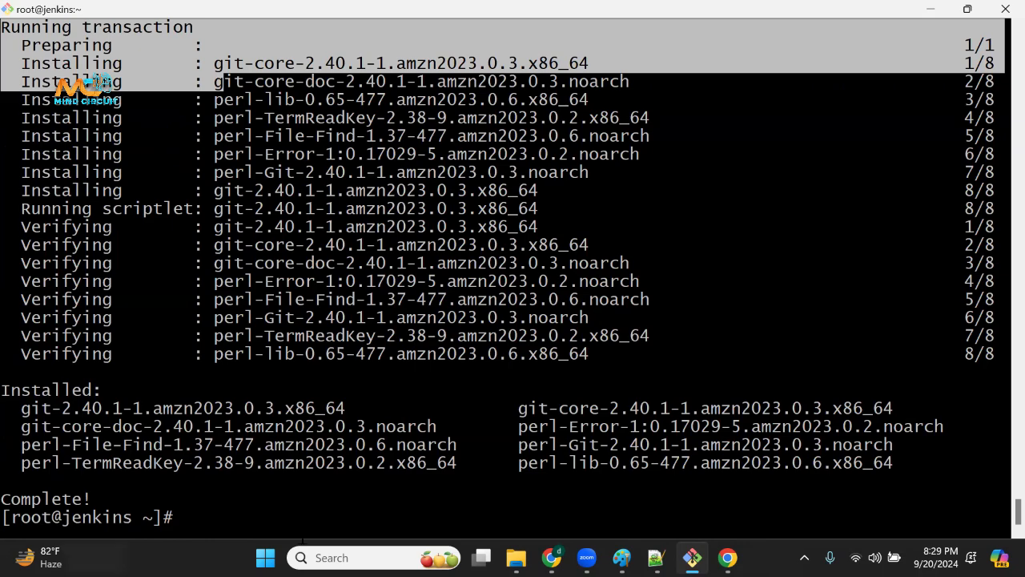
pyautogui.moveTo(152, 245); pyautogui.dragTo(202, 356)
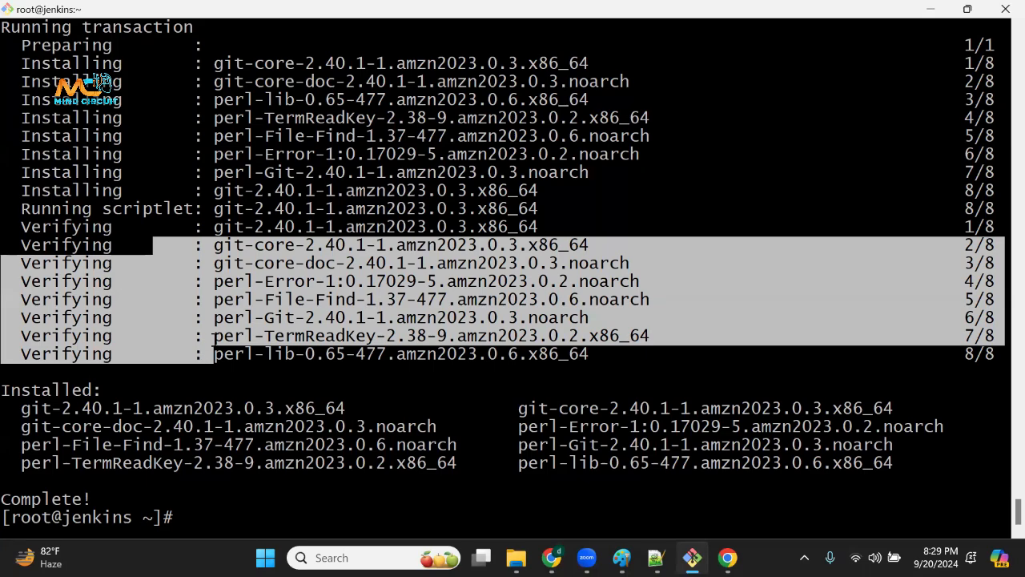
pyautogui.moveTo(76, 515); pyautogui.dragTo(222, 515)
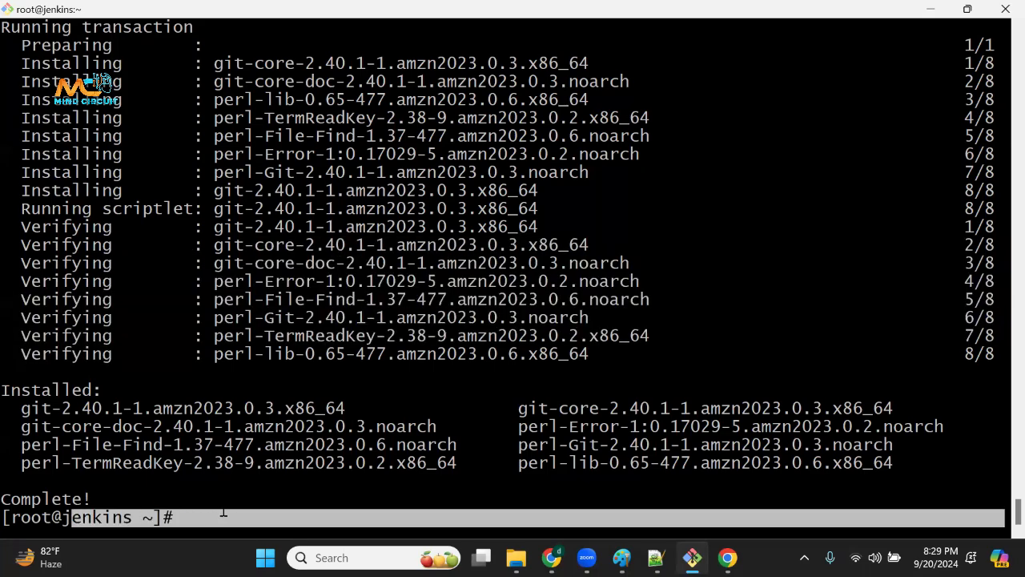
pyautogui.moveTo(337, 482); pyautogui.dragTo(448, 373)
pyautogui.doubleClick(496, 462)
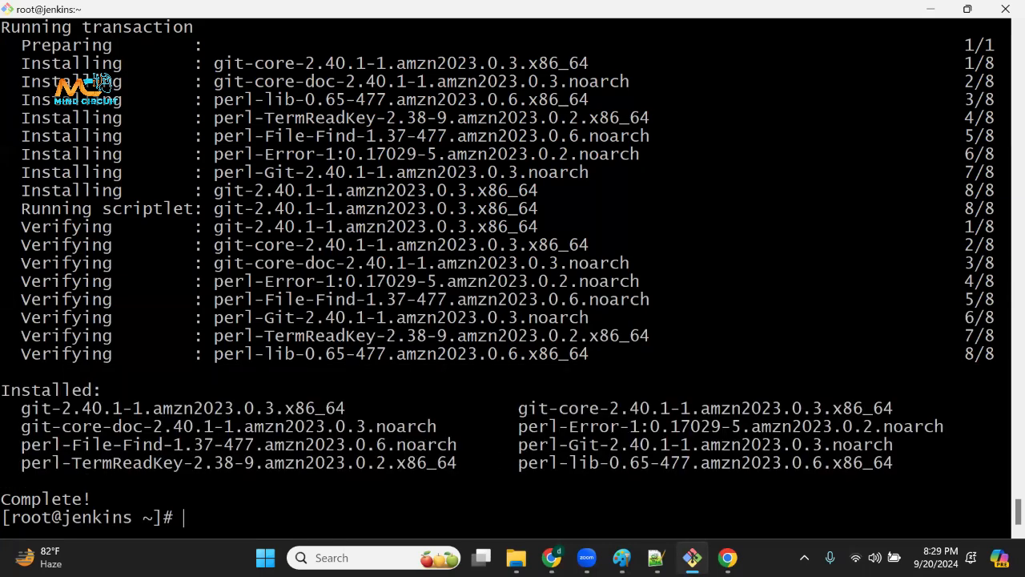
# Clear the terminal screen and run yum install java.
pyautogui.hotkey('ctrl', 'l')
pyautogui.press('Return')
pyautogui.press('Return')
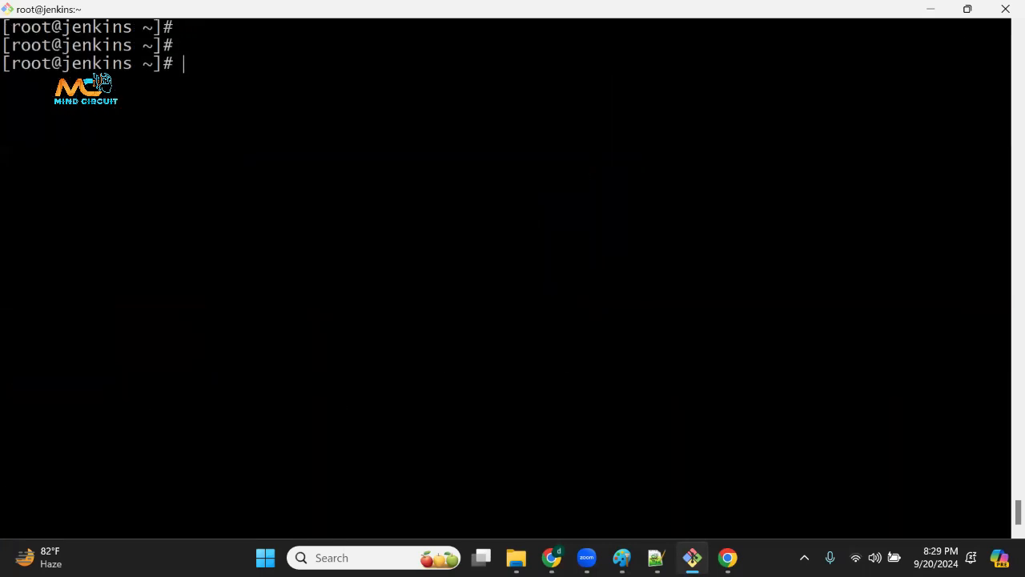
pyautogui.write('yum install ')
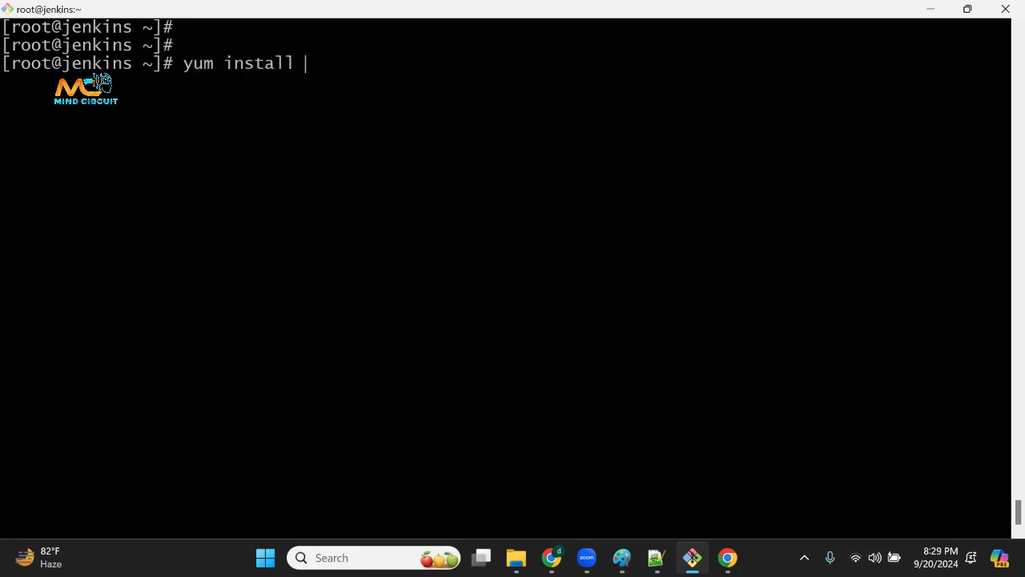
pyautogui.write('java')
pyautogui.press('Return')
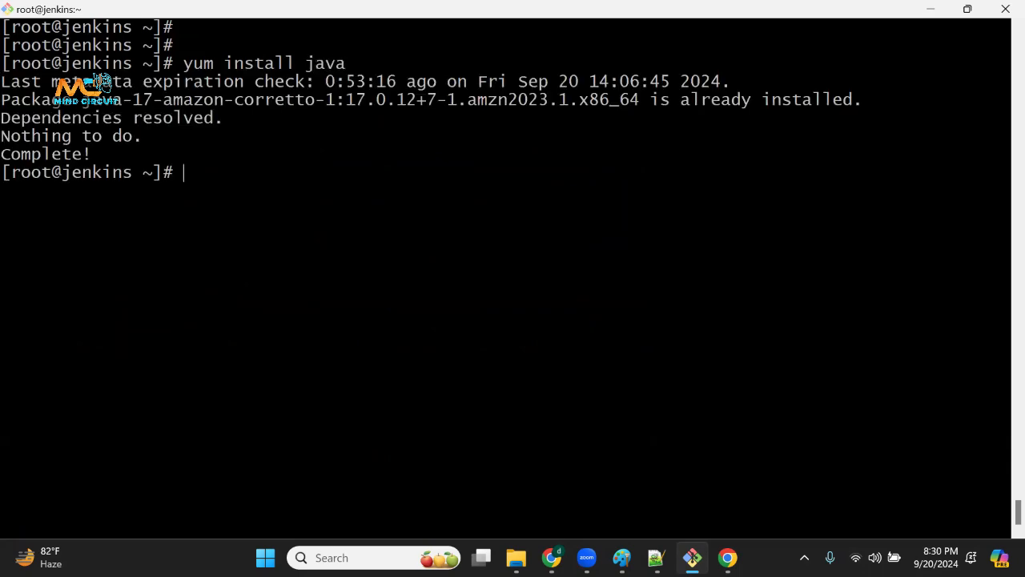
# Examine the output of the java install command by highlighting the package name and status lines.
pyautogui.moveTo(82, 100); pyautogui.dragTo(222, 99)
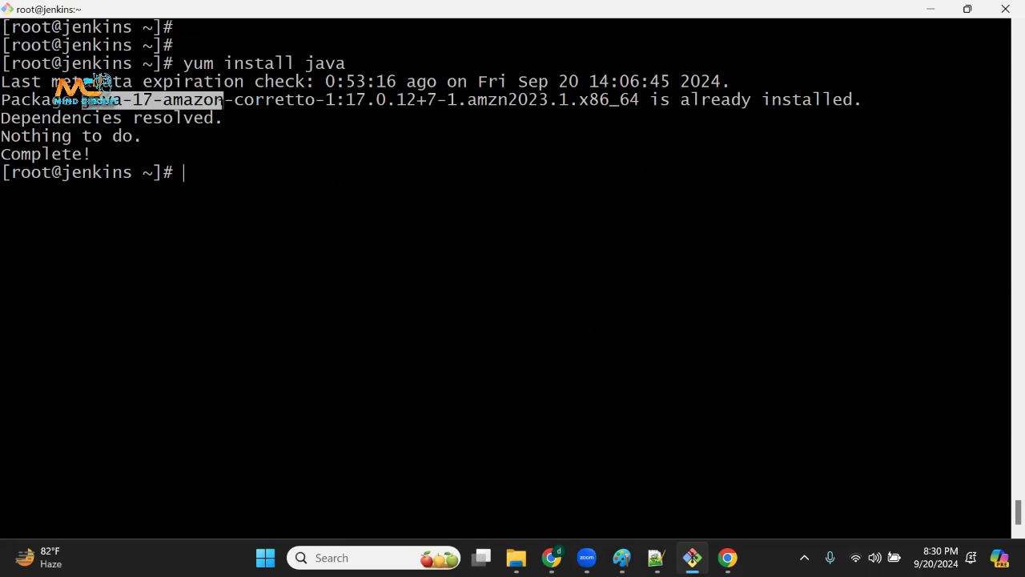
pyautogui.moveTo(73, 100); pyautogui.dragTo(346, 83)
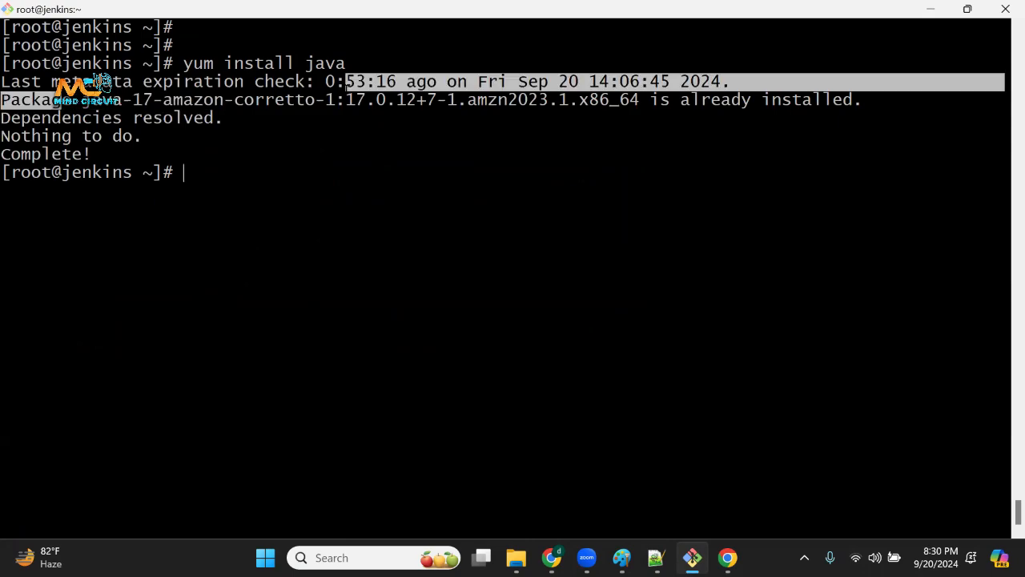
pyautogui.moveTo(701, 100); pyautogui.dragTo(817, 100)
pyautogui.moveTo(30, 136); pyautogui.dragTo(132, 155)
pyautogui.click(144, 99)
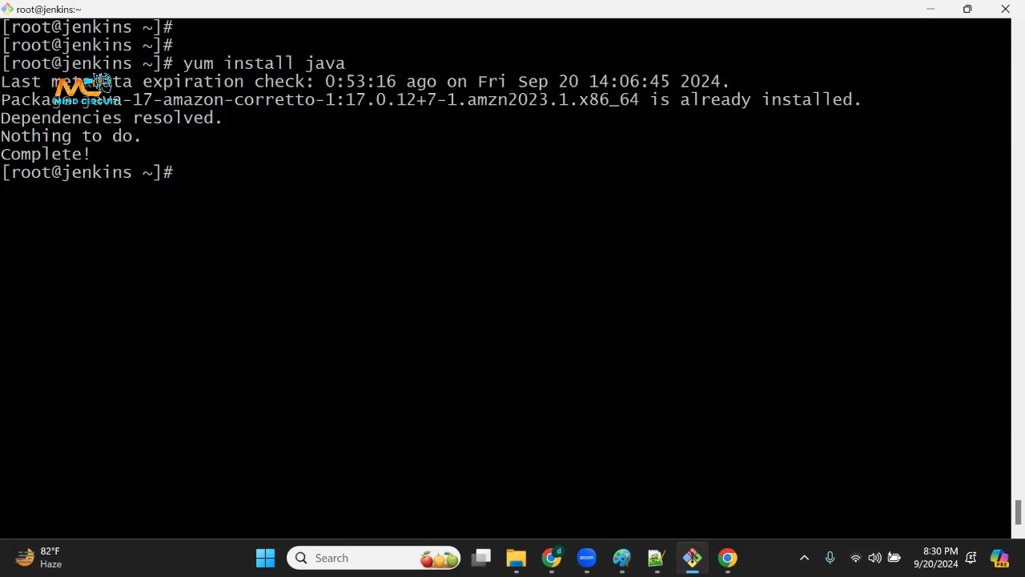
# Run yum install git again by changing the package in the recalled java command, and highlight its output.
pyautogui.press('Up')
pyautogui.press('BackSpace')
pyautogui.press('BackSpace')
pyautogui.press('BackSpace')
pyautogui.press('BackSpace')
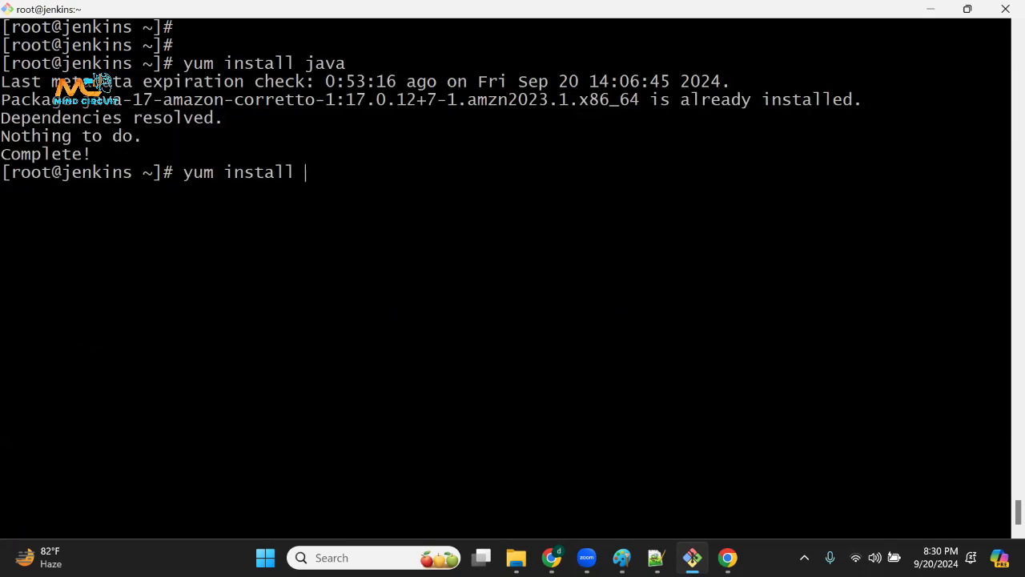
pyautogui.write('git')
pyautogui.press('Return')
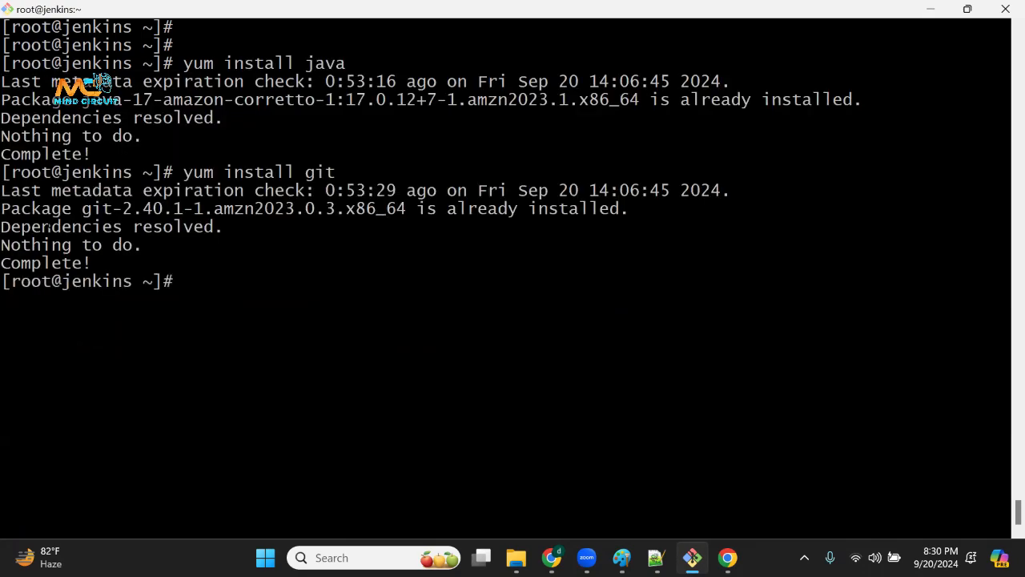
pyautogui.moveTo(49, 228); pyautogui.dragTo(192, 272)
pyautogui.click(195, 277)
pyautogui.moveTo(337, 172); pyautogui.dragTo(384, 305)
# Switch to the devopskeys folder in File Explorer and select the devops PEM file.
pyautogui.moveTo(588, 558)
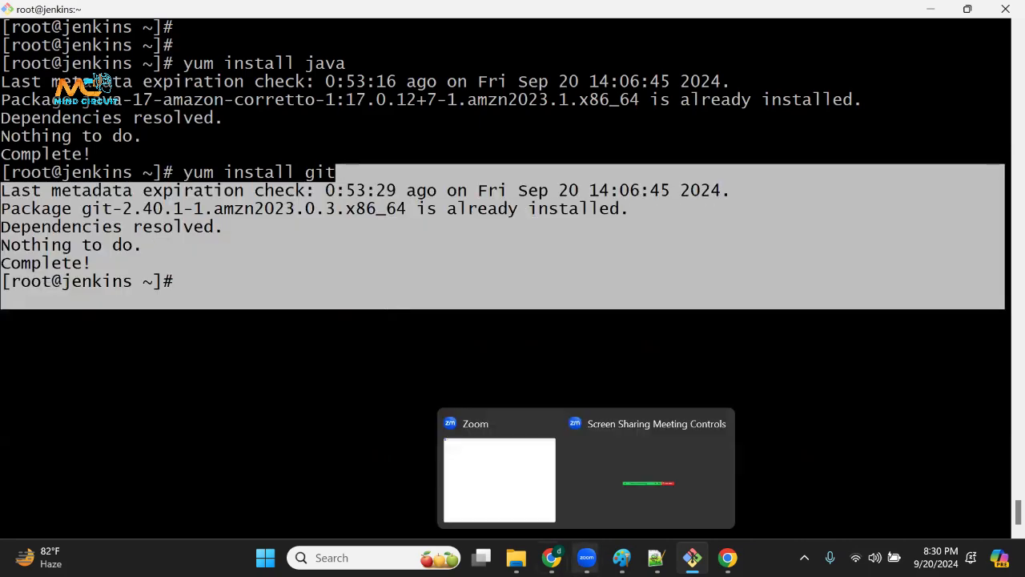
pyautogui.moveTo(656, 558)
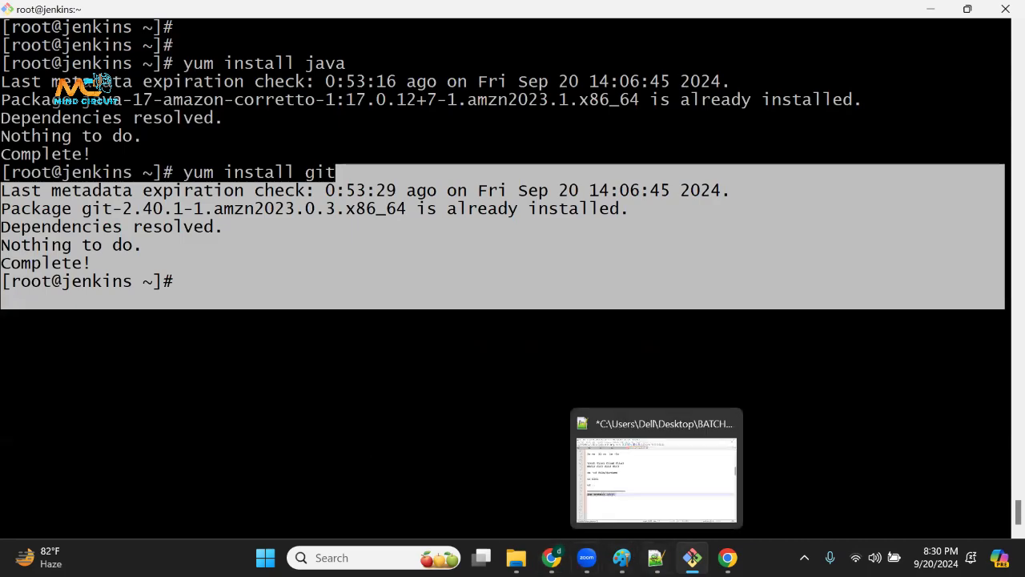
pyautogui.moveTo(516, 557)
pyautogui.click(611, 505)
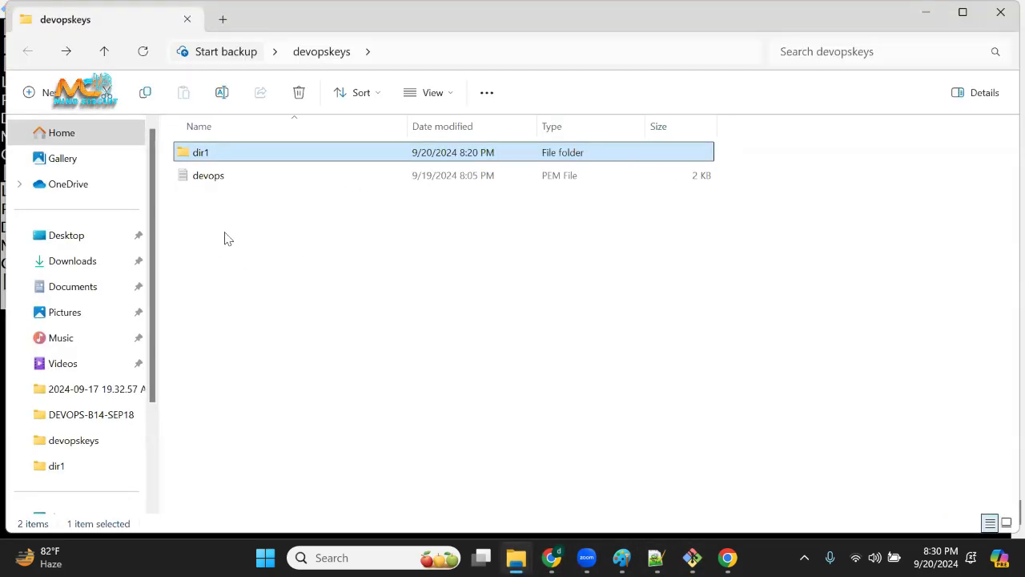
pyautogui.click(298, 232)
pyautogui.click(207, 176)
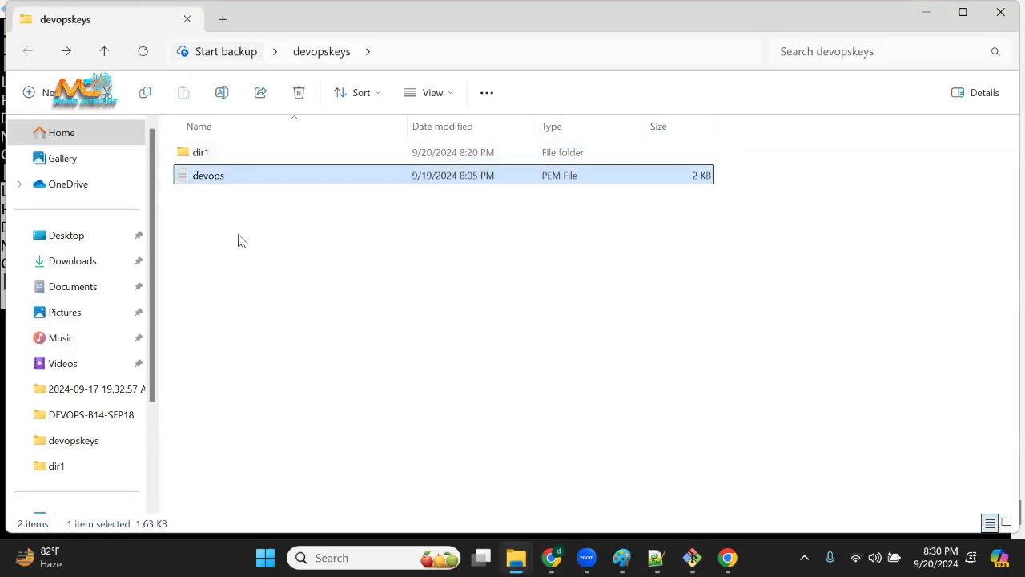
# Open the devops PEM file, highlight part of the private key text, and close the file.
pyautogui.click(293, 258)
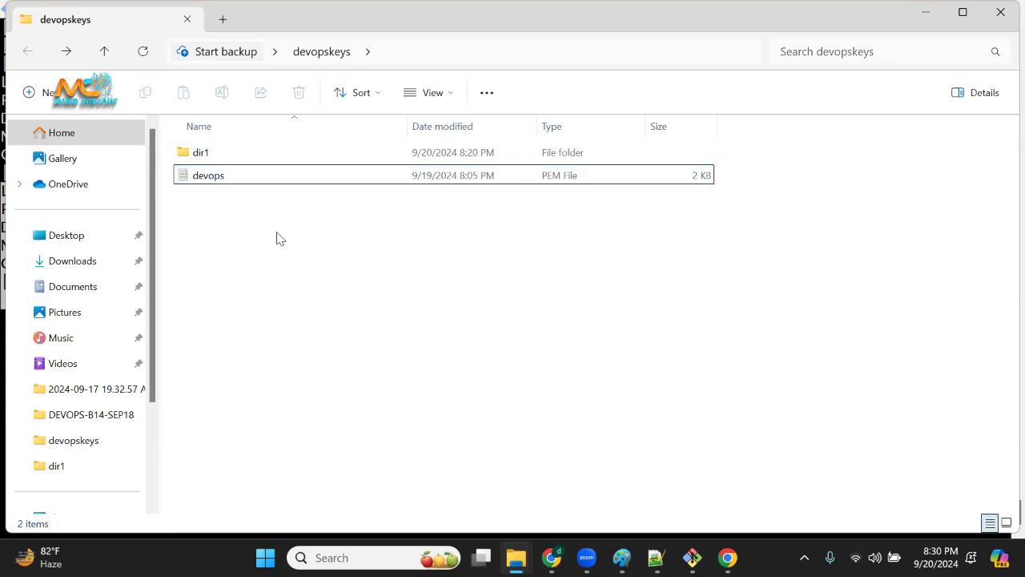
pyautogui.click(229, 175)
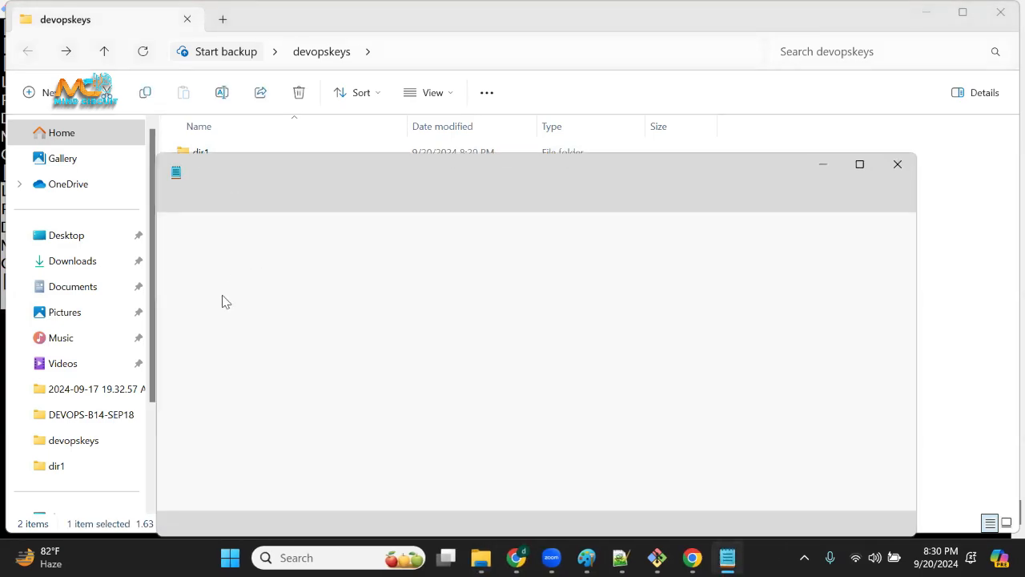
pyautogui.click(571, 260)
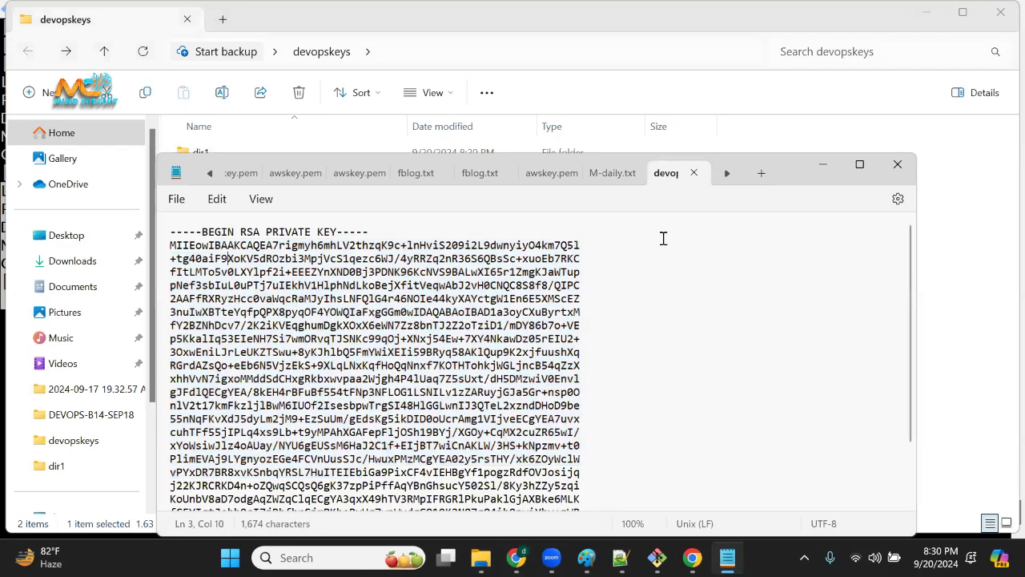
pyautogui.moveTo(664, 238); pyautogui.dragTo(697, 324)
pyautogui.click(895, 167)
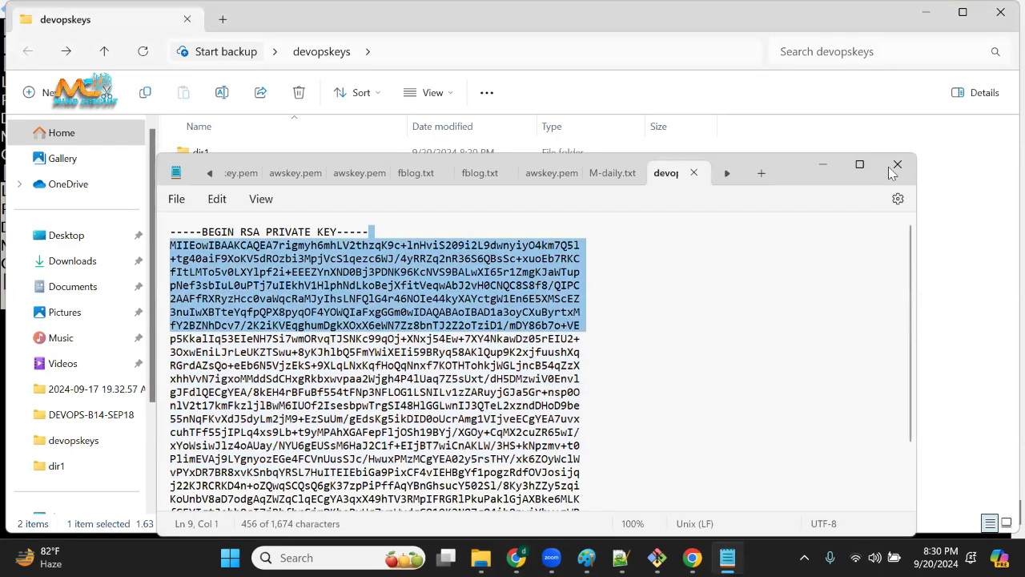
# Switch to the Notepad++ notes and start a new cat command two lines below yum install <pkg>.
pyautogui.click(702, 510)
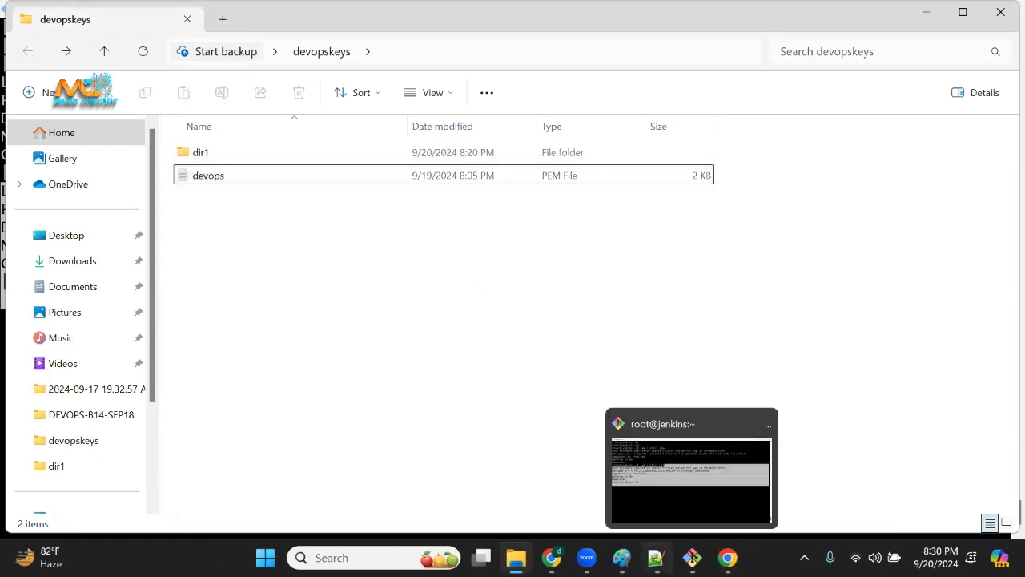
pyautogui.click(655, 557)
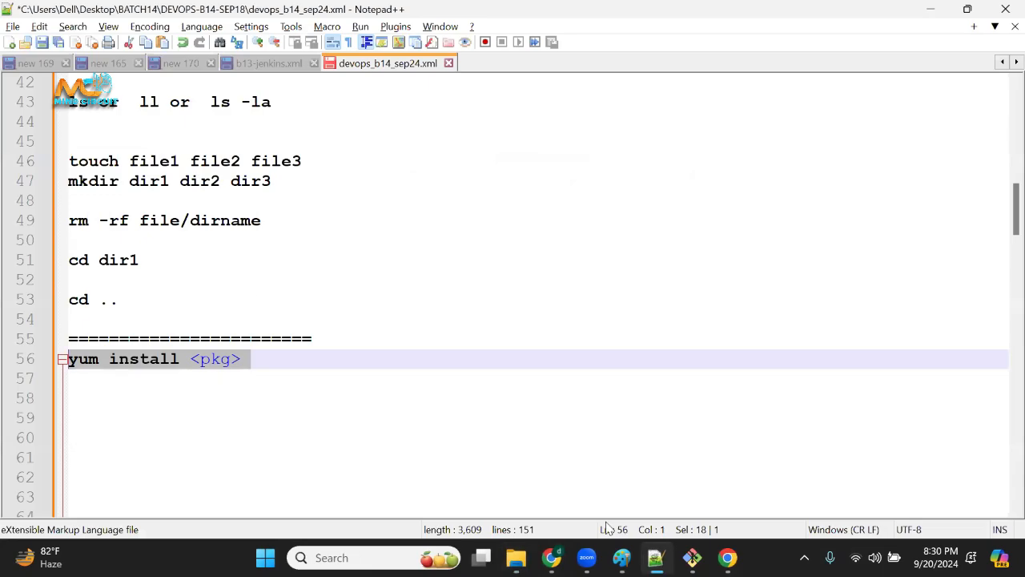
pyautogui.click(314, 360)
pyautogui.press('Return')
pyautogui.press('Return')
pyautogui.write('ca')
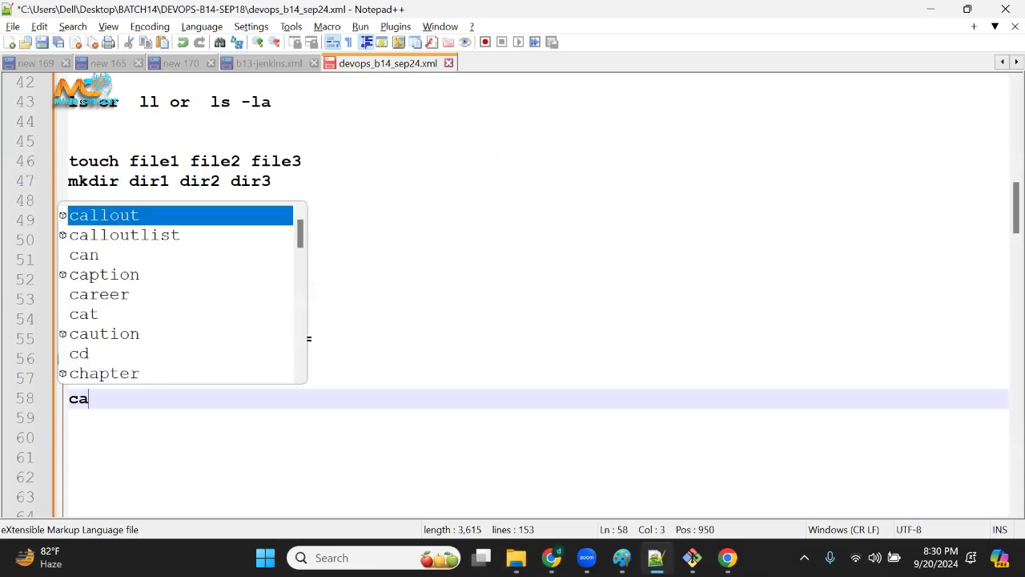
pyautogui.write('t')
# Copy the earlier cat /var/lib/jenkins/secrets/initialAdminPassword command from line 37 and paste it after the new cat on line 58.
pyautogui.scroll(7, 347, 324)
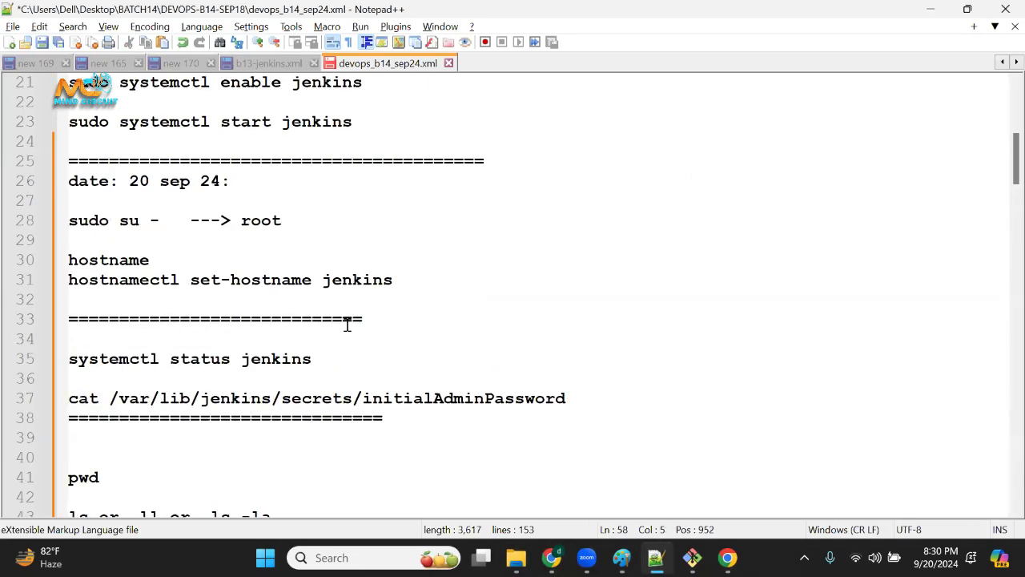
pyautogui.scroll(6, 347, 324)
pyautogui.scroll(-6, 367, 350)
pyautogui.moveTo(109, 399); pyautogui.dragTo(567, 403)
pyautogui.click(433, 426)
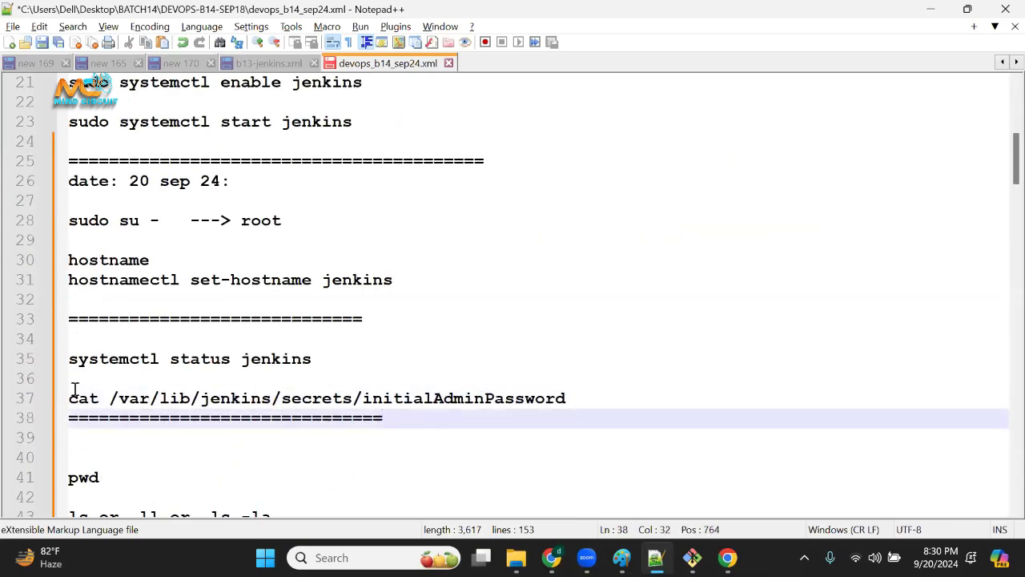
pyautogui.moveTo(97, 398); pyautogui.dragTo(52, 397)
pyautogui.click(530, 432)
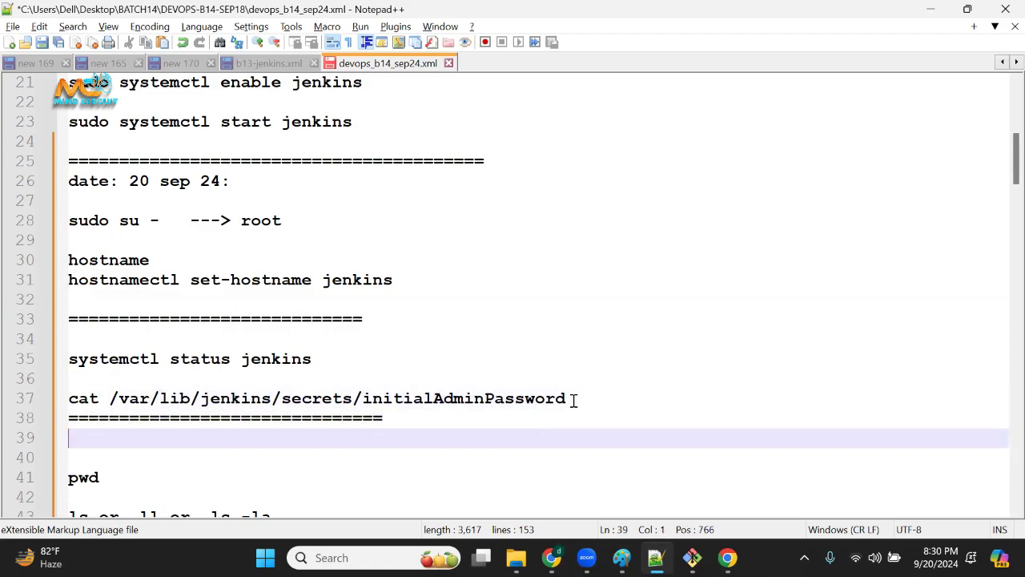
pyautogui.moveTo(573, 401); pyautogui.dragTo(60, 398)
pyautogui.hotkey('ctrl', 'c')
pyautogui.scroll(-9, 313, 451)
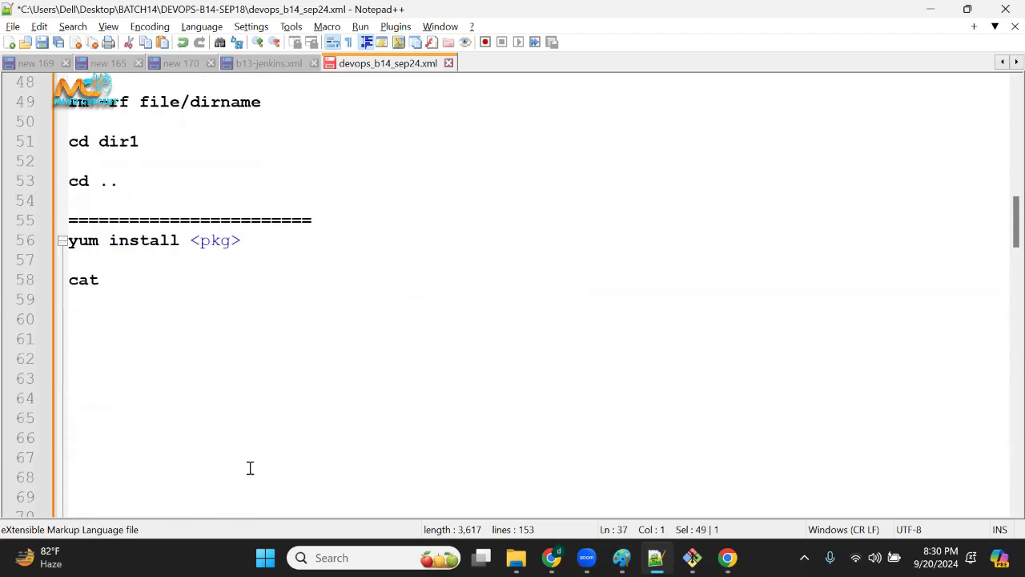
pyautogui.click(174, 287)
pyautogui.hotkey('ctrl', 'v')
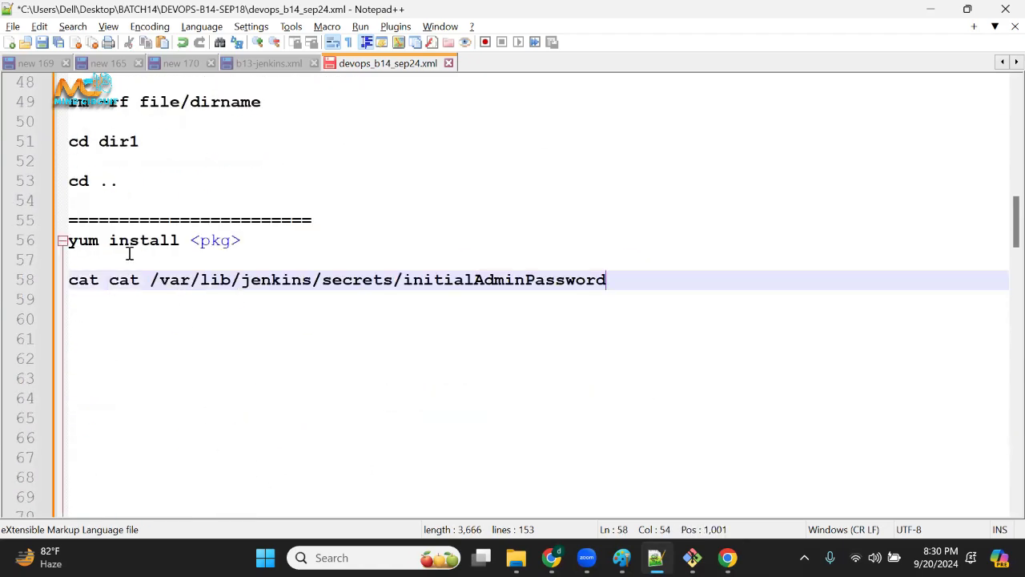
# Remove the duplicate cat from line 58 and select the file path /var/lib/jenkins/secrets/initialAdminPassword for copying.
pyautogui.moveTo(104, 282); pyautogui.dragTo(20, 295)
pyautogui.hotkey('ctrl', 'c')
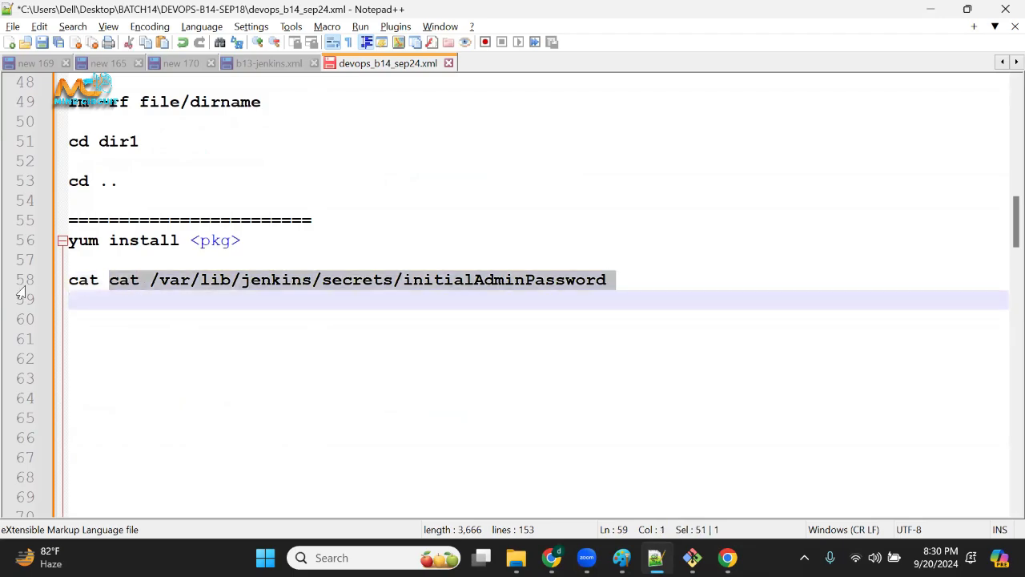
pyautogui.click(122, 310)
pyautogui.moveTo(109, 279); pyautogui.dragTo(579, 280)
pyautogui.press('Delete')
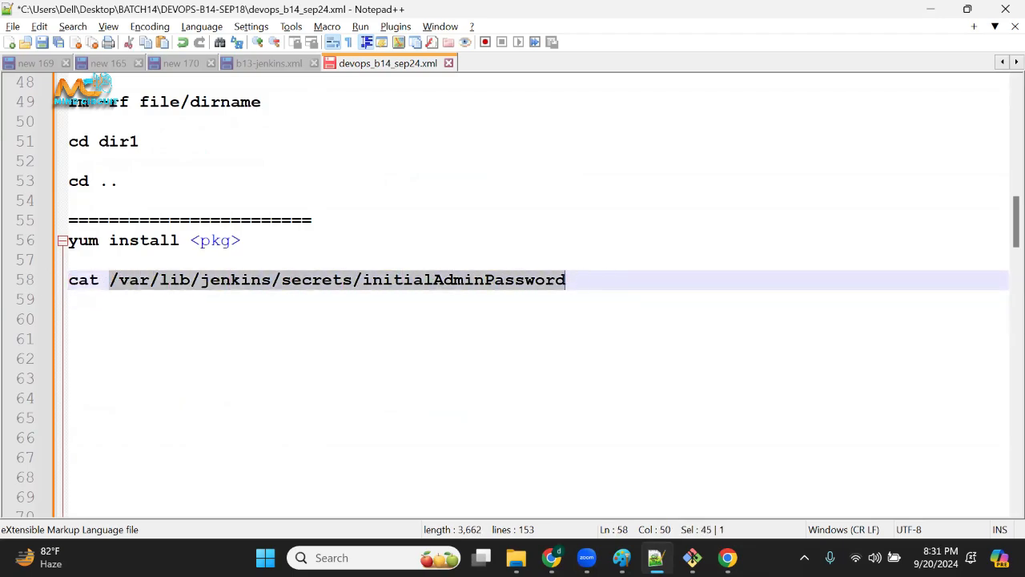
# Switch to the jenkins terminal, enter cd with the copied path, and trim it to /var/lib/jenkins/secrets/.
pyautogui.hotkey('alt', 'Tab')
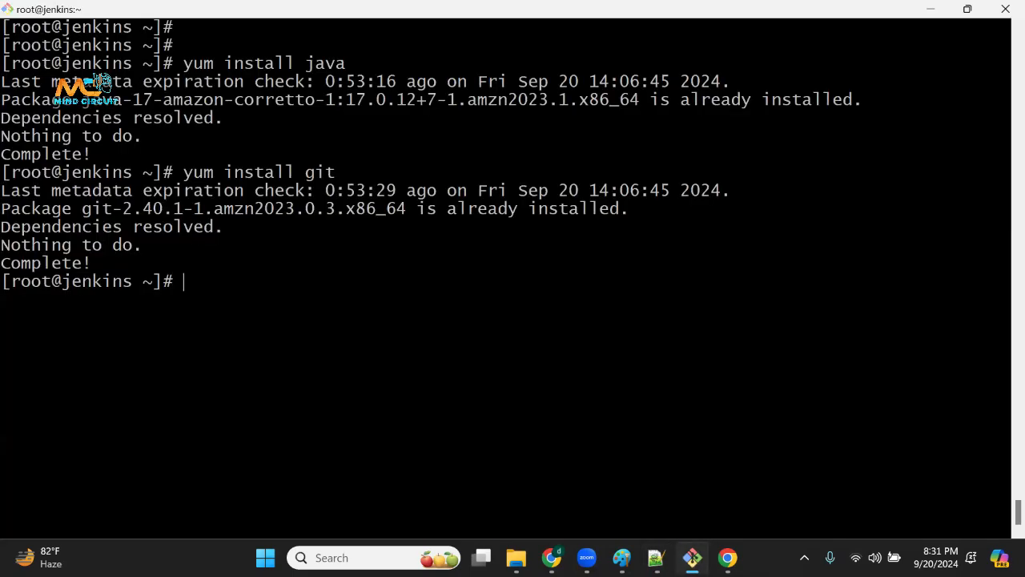
pyautogui.write('cd')
pyautogui.rightClick(561, 352)
pyautogui.click(617, 135)
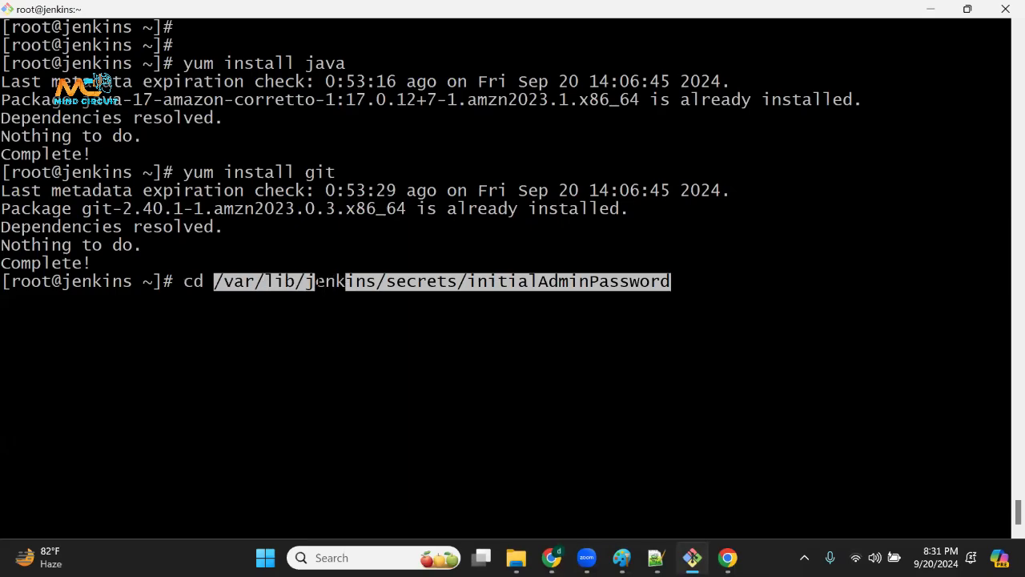
pyautogui.press('BackSpace')
pyautogui.press('BackSpace')
pyautogui.press('BackSpace')
pyautogui.press('BackSpace')
pyautogui.press('BackSpace')
pyautogui.press('BackSpace')
pyautogui.press('BackSpace')
pyautogui.press('BackSpace')
pyautogui.press('BackSpace')
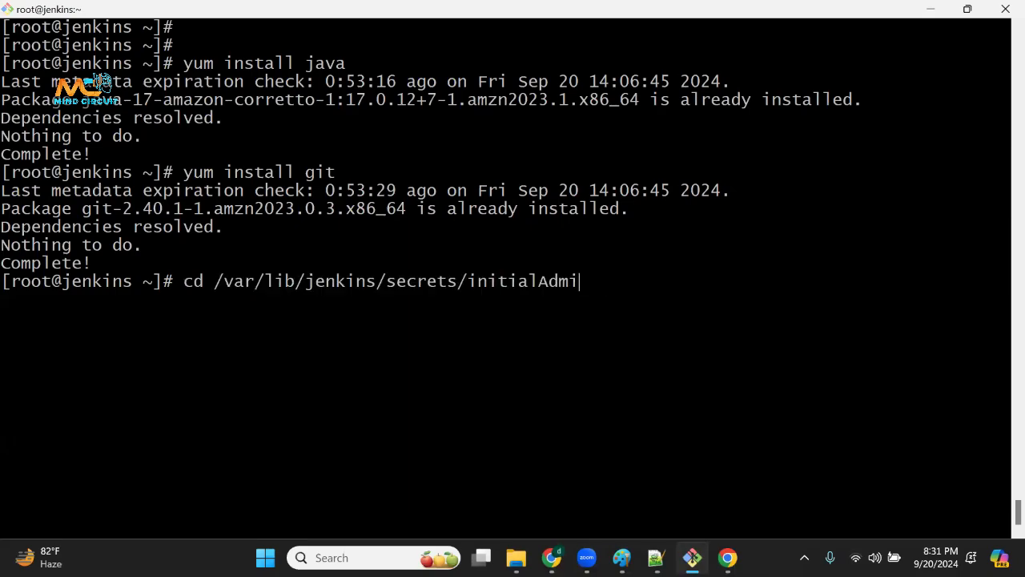
pyautogui.press('BackSpace')
pyautogui.press('BackSpace')
pyautogui.press('BackSpace')
pyautogui.press('BackSpace')
pyautogui.press('BackSpace')
pyautogui.press('BackSpace')
pyautogui.press('BackSpace')
pyautogui.press('BackSpace')
pyautogui.press('BackSpace')
pyautogui.press('BackSpace')
pyautogui.press('BackSpace')
pyautogui.press('BackSpace')
pyautogui.press('BackSpace')
pyautogui.press('BackSpace')
pyautogui.press('BackSpace')
pyautogui.press('BackSpace')
pyautogui.press('BackSpace')
pyautogui.press('BackSpace')
pyautogui.press('BackSpace')
pyautogui.press('BackSpace')
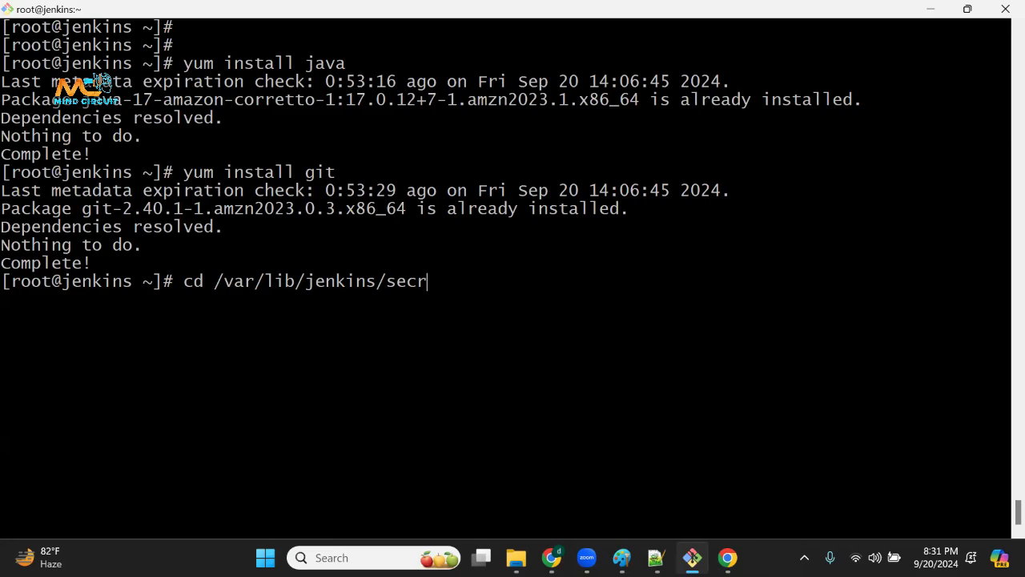
pyautogui.write('/secrets/in')
pyautogui.press('BackSpace')
pyautogui.press('BackSpace')
pyautogui.press('BackSpace')
pyautogui.write('/pas')
pyautogui.click(657, 558)
pyautogui.click(432, 323)
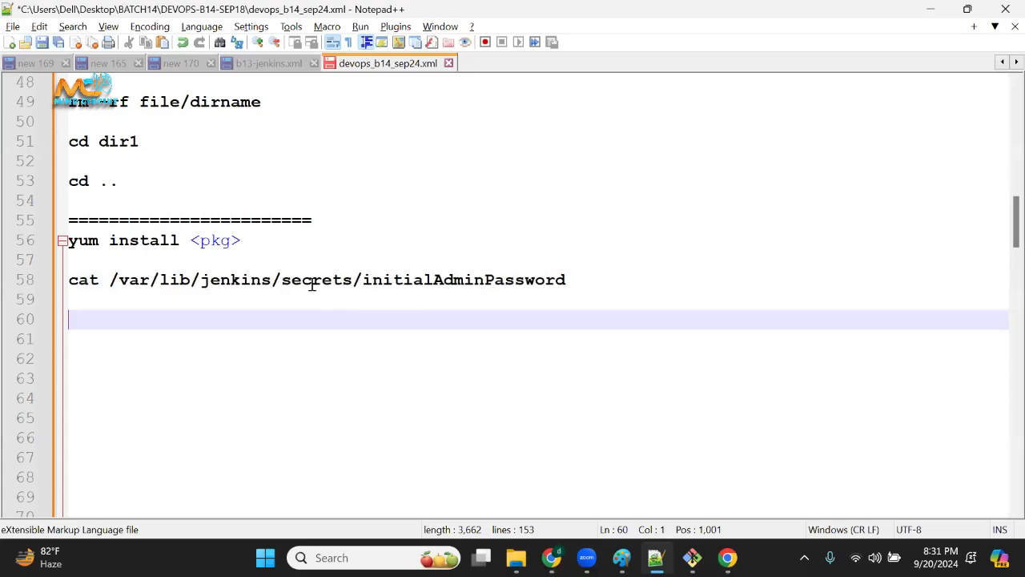
pyautogui.hotkey('alt', 'Tab')
pyautogui.press('BackSpace')
pyautogui.press('BackSpace')
pyautogui.press('BackSpace')
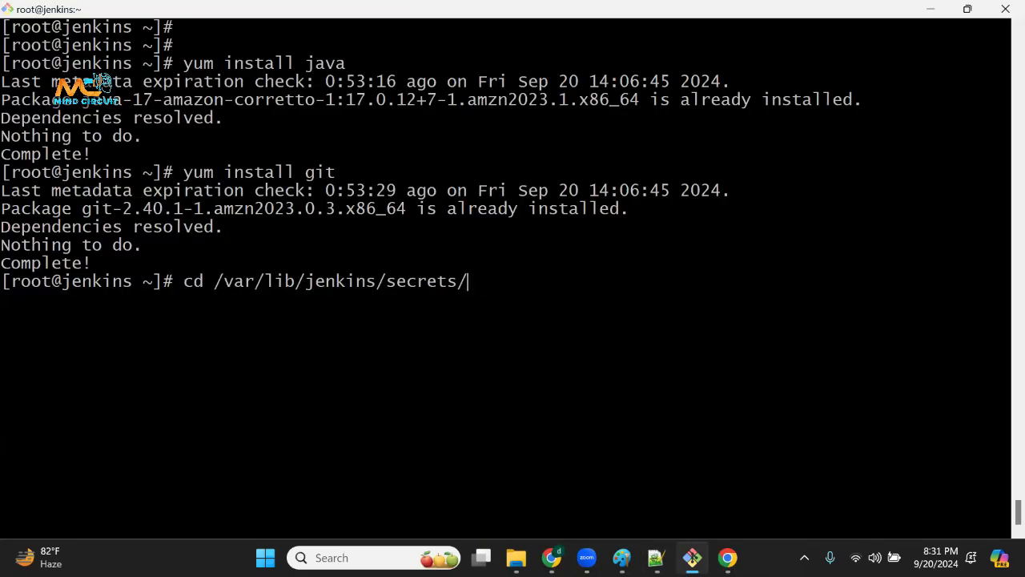
# Run the cd command into the secrets directory, print the working directory with pwd, and highlight the path.
pyautogui.press('Return')
pyautogui.write('pwd')
pyautogui.press('Return')
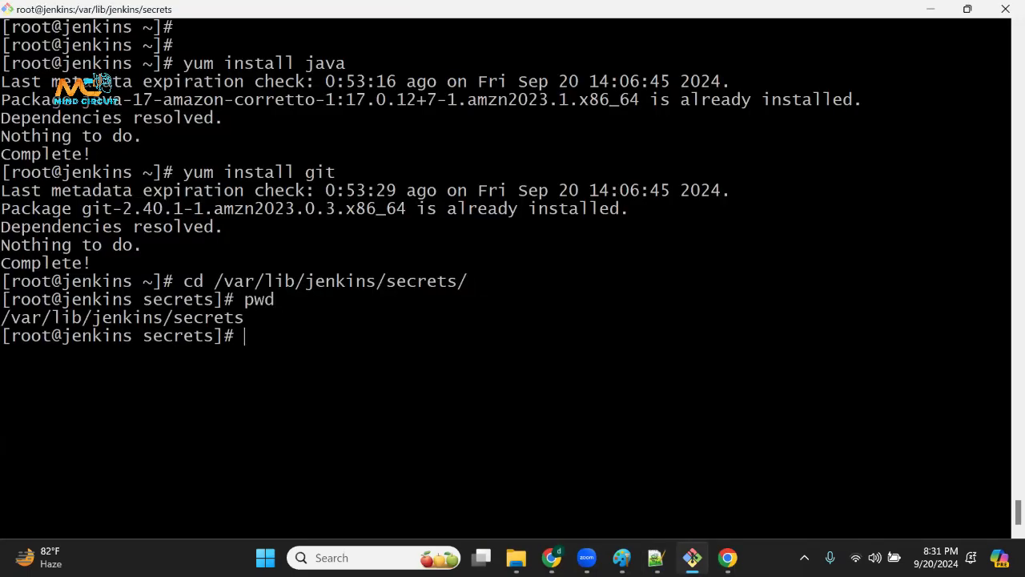
pyautogui.moveTo(23, 318); pyautogui.dragTo(253, 319)
pyautogui.click(255, 319)
# List the contents of the secrets directory with ll and highlight the listed files.
pyautogui.write('ll')
pyautogui.press('Return')
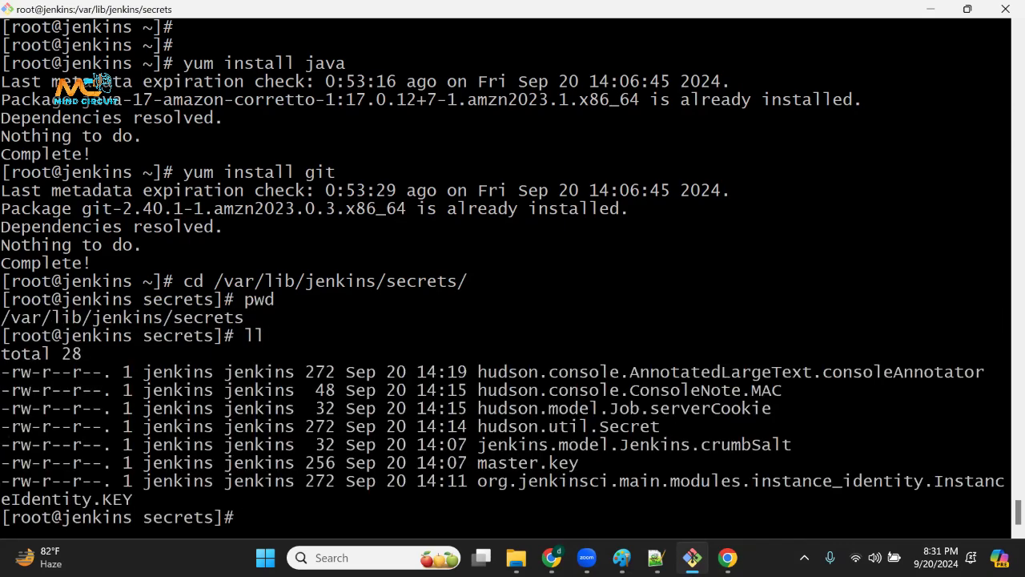
pyautogui.moveTo(569, 373)
pyautogui.mouseDown()
pyautogui.moveTo(633, 465)
pyautogui.moveTo(606, 508)
pyautogui.moveTo(641, 469)
pyautogui.moveTo(653, 481)
pyautogui.mouseUp()
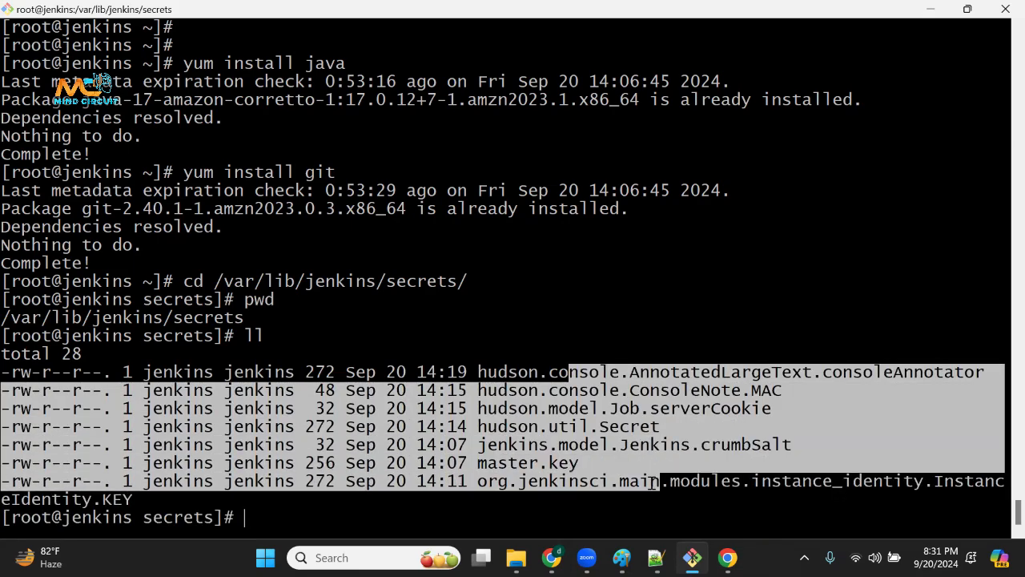
pyautogui.click(697, 473)
pyautogui.moveTo(589, 355); pyautogui.dragTo(580, 502)
pyautogui.click(579, 501)
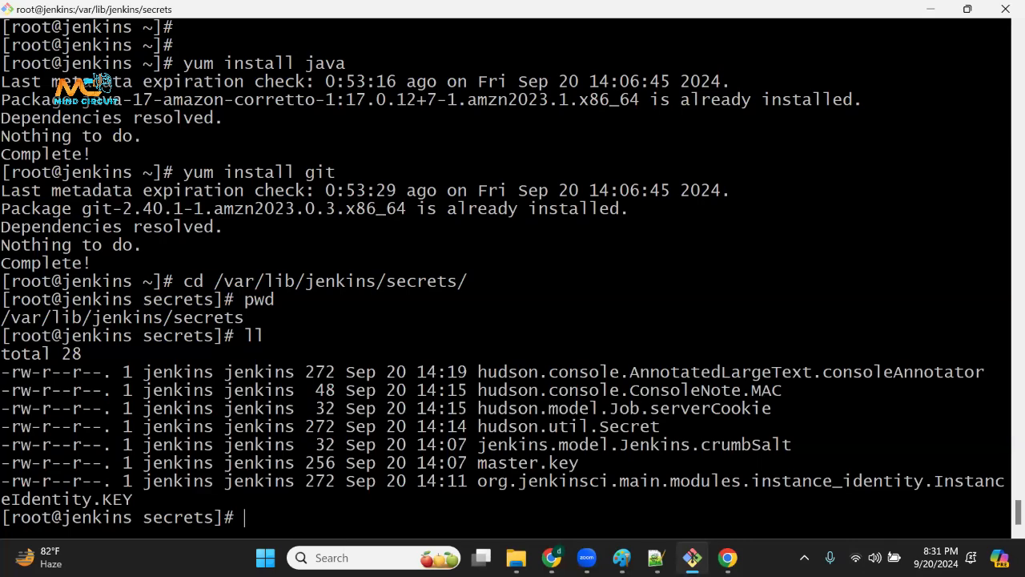
# Switch to the Notepad++ notes and copy the whole cat /var/lib/jenkins/secrets/initialAdminPassword line.
pyautogui.click(656, 558)
pyautogui.click(575, 280)
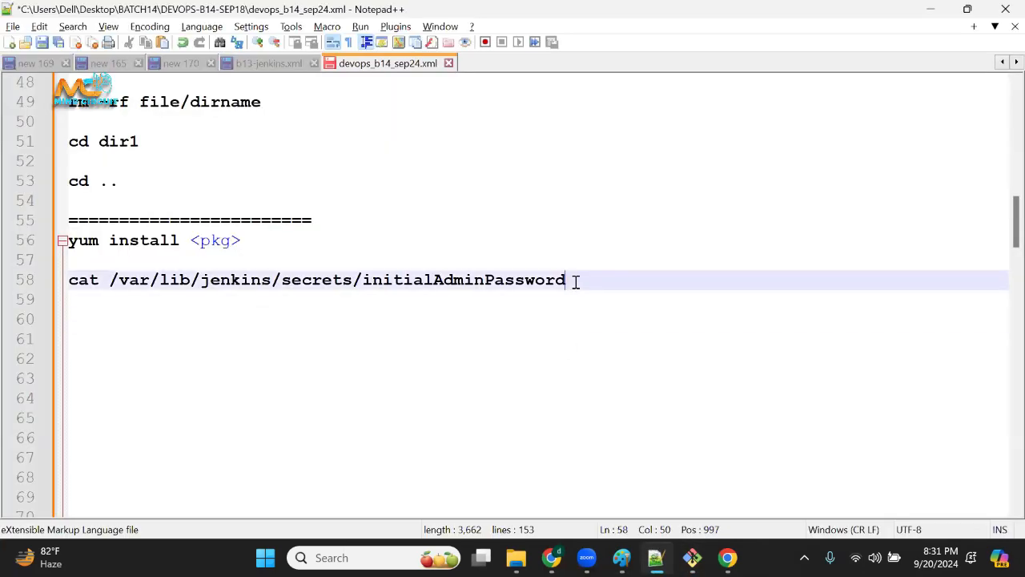
pyautogui.moveTo(575, 281); pyautogui.dragTo(41, 280)
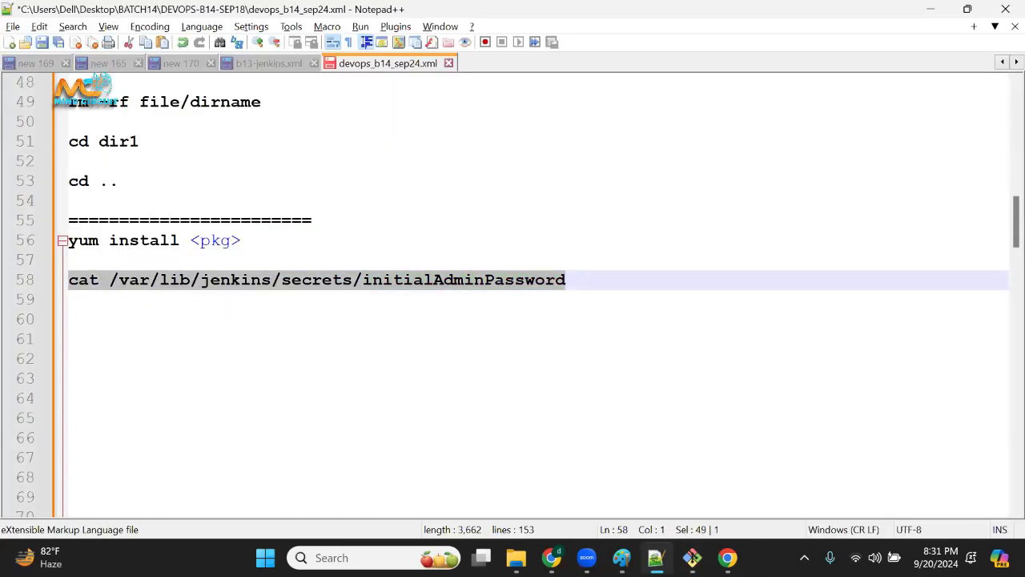
# Switch to the jenkins terminal, clear the screen, and run the copied cat /var/lib/jenkins/secrets/initialAdminPassword command.
pyautogui.hotkey('alt', 'Tab')
pyautogui.hotkey('ctrl', 'l')
pyautogui.press('Return')
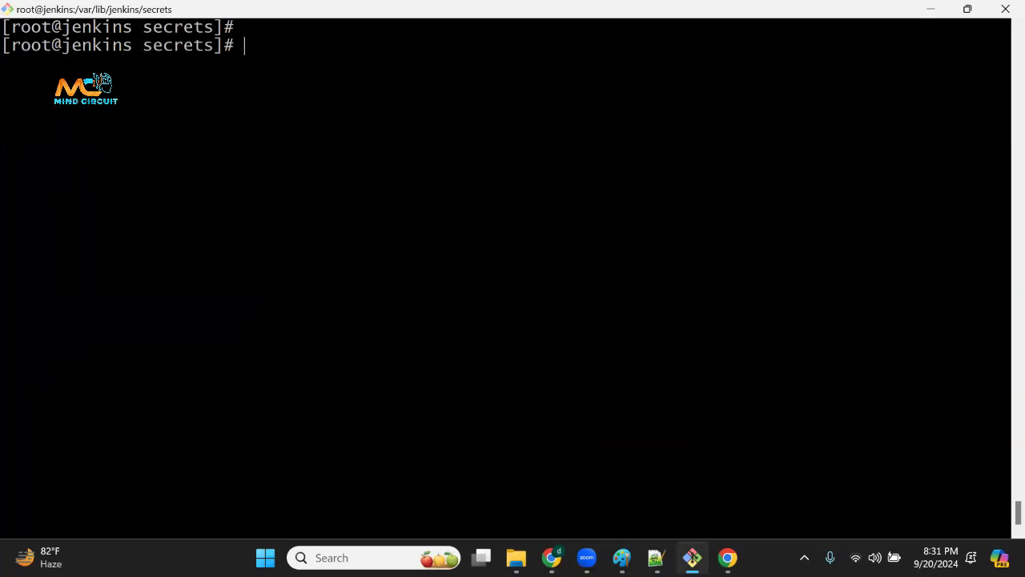
pyautogui.rightClick(394, 175)
pyautogui.click(447, 232)
pyautogui.press('Return')
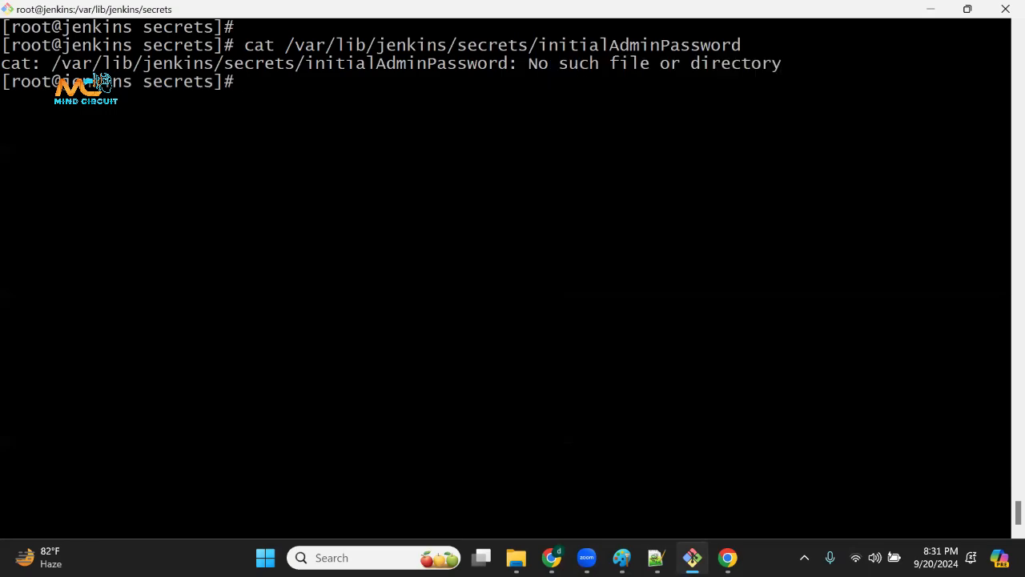
pyautogui.press('Return')
pyautogui.press('Return')
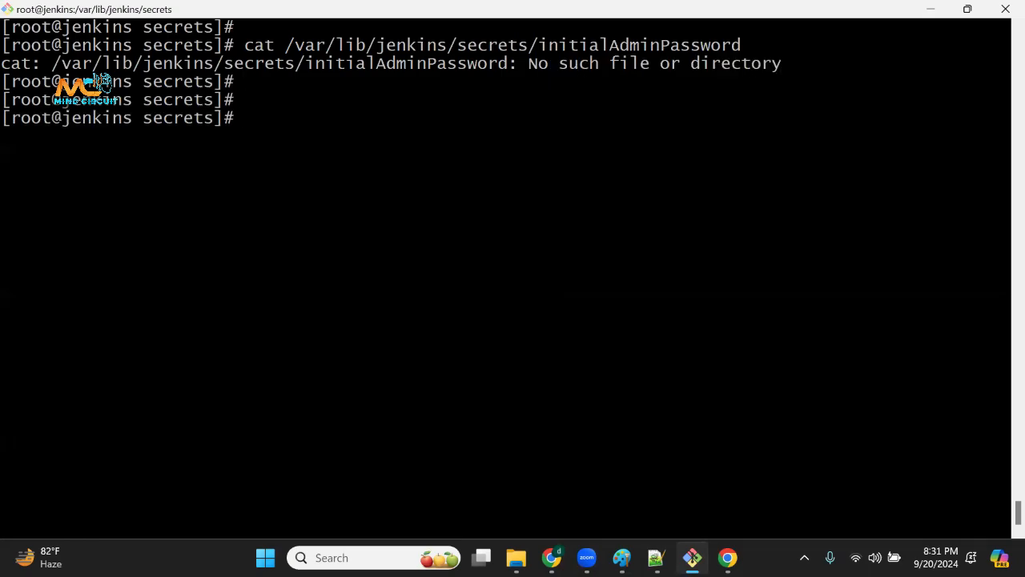
# Switch to the Notepad++ notes and add a separator line of equals signs below the cat command.
pyautogui.click(657, 558)
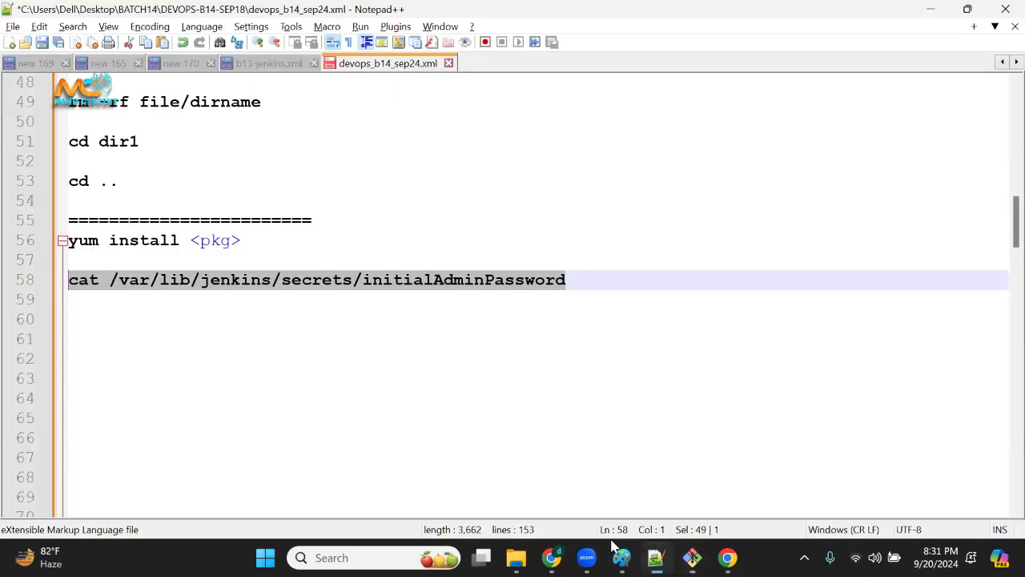
pyautogui.click(179, 303)
pyautogui.press('Return')
pyautogui.press('Return')
pyautogui.write('=')
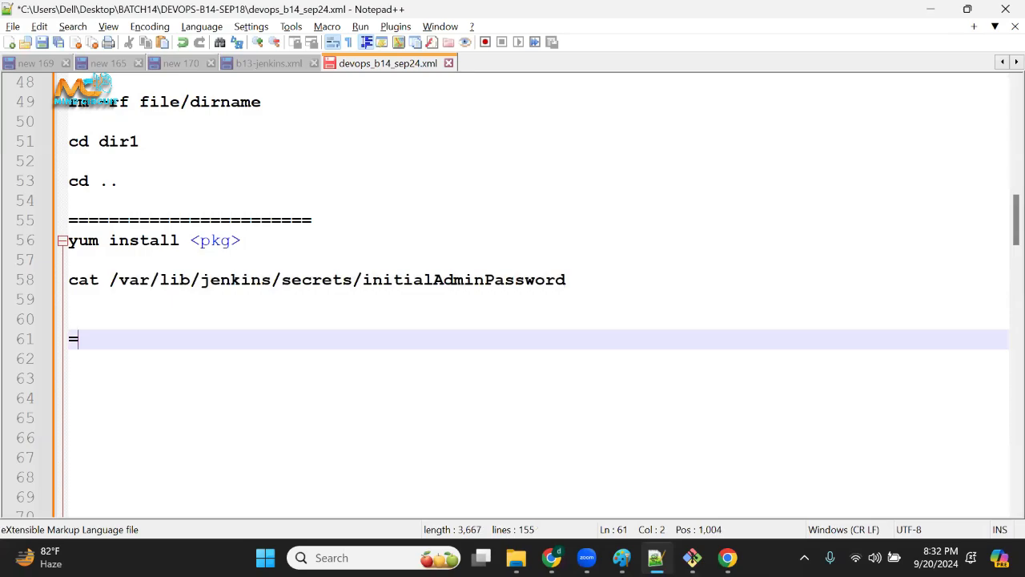
pyautogui.write('====================================')
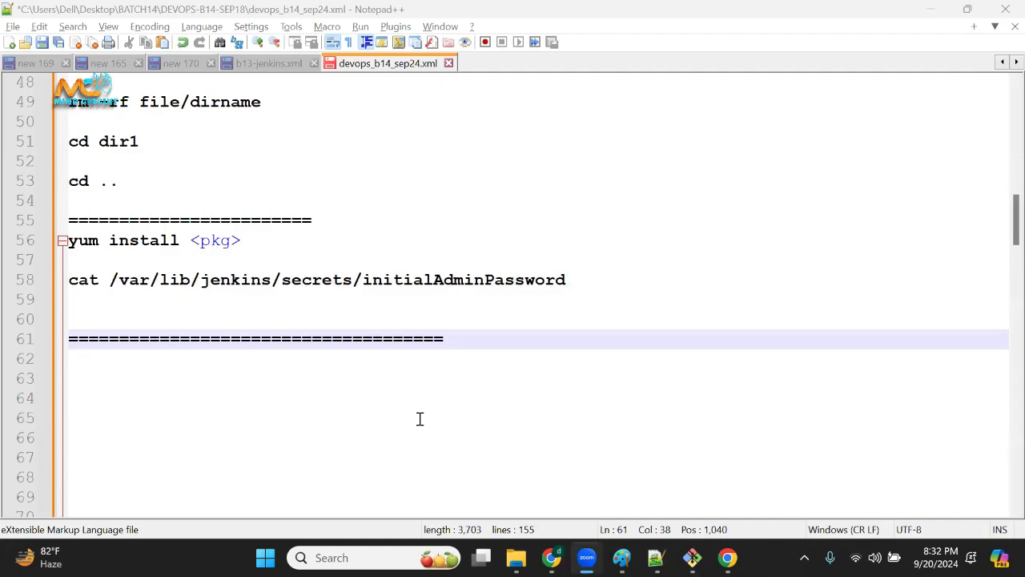
# Open the system calendar and select September 21 to look over the upcoming dates.
pyautogui.click(942, 558)
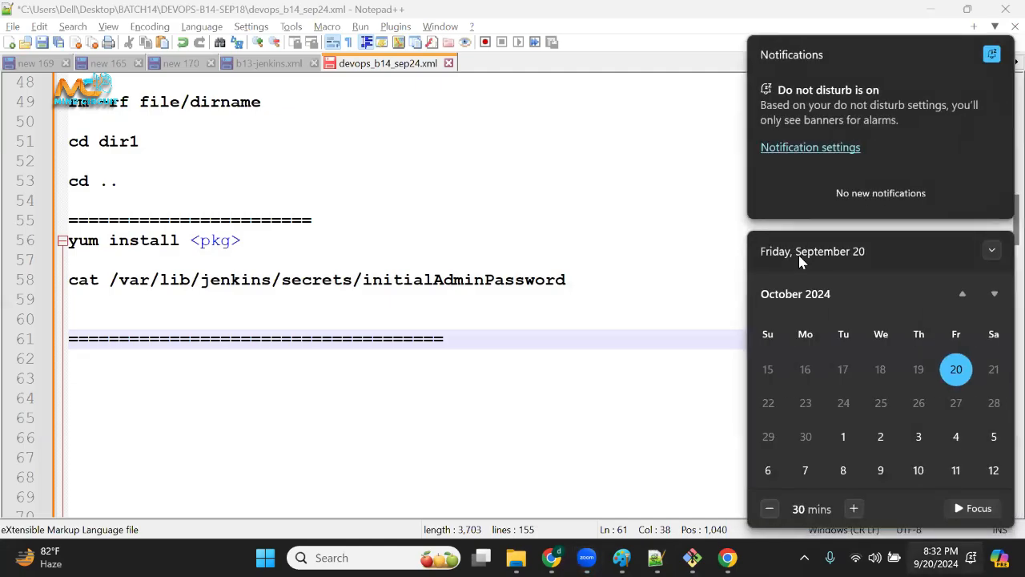
pyautogui.click(773, 404)
pyautogui.click(993, 370)
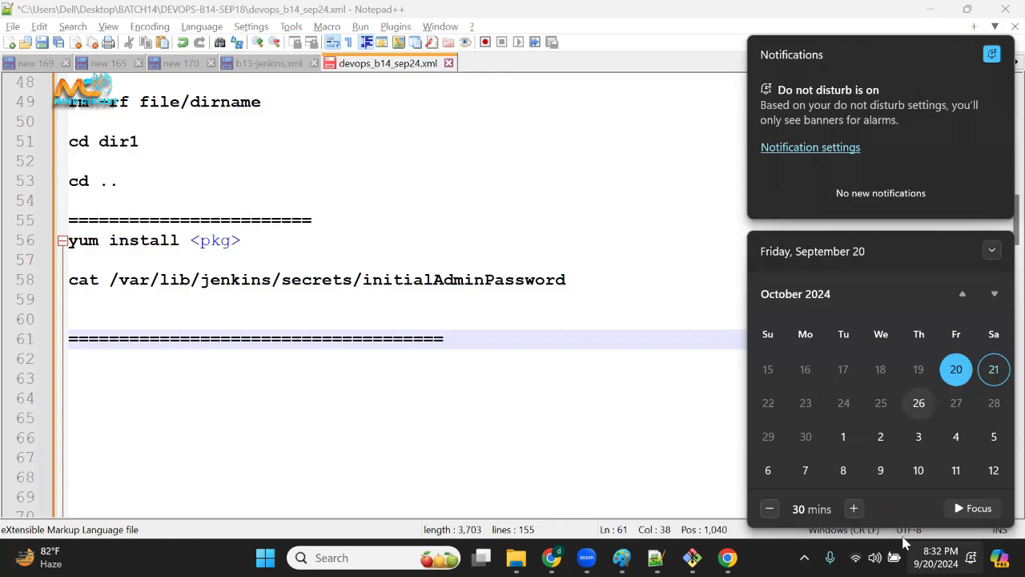
pyautogui.click(552, 558)
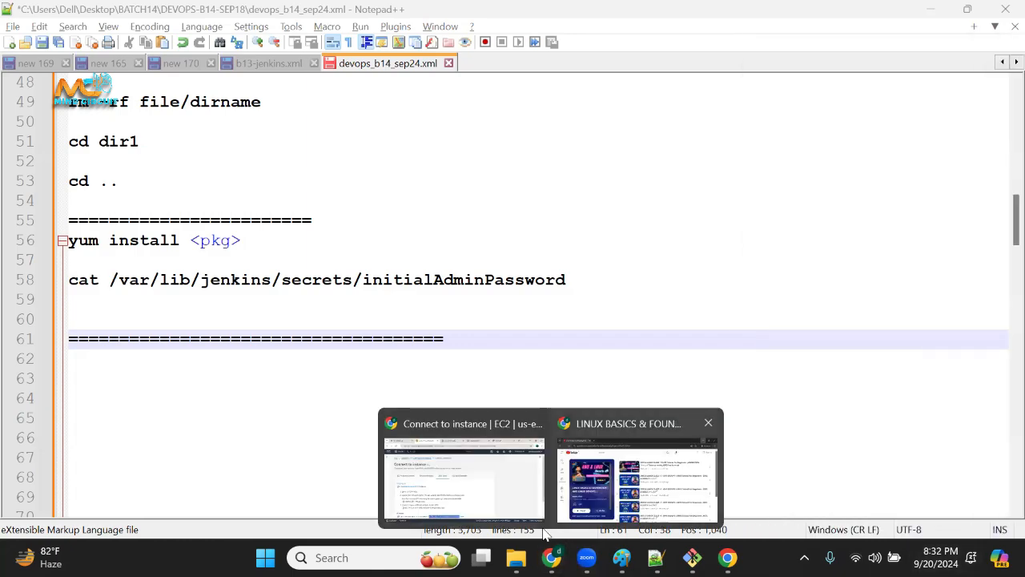
pyautogui.click(495, 495)
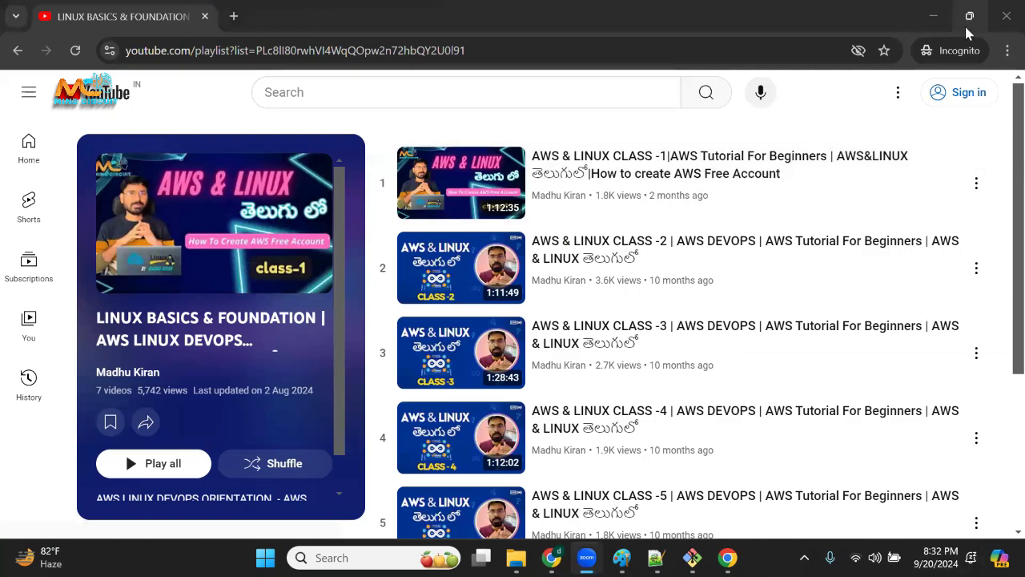
pyautogui.click(934, 16)
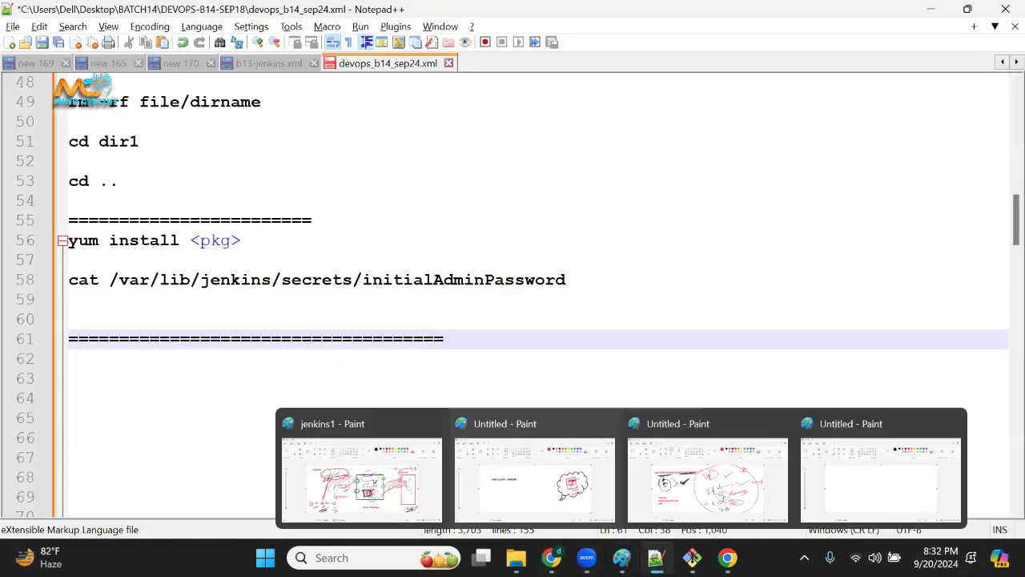
# Switch to the AWS EC2 console in Chrome and open the list of instances.
pyautogui.moveTo(552, 557)
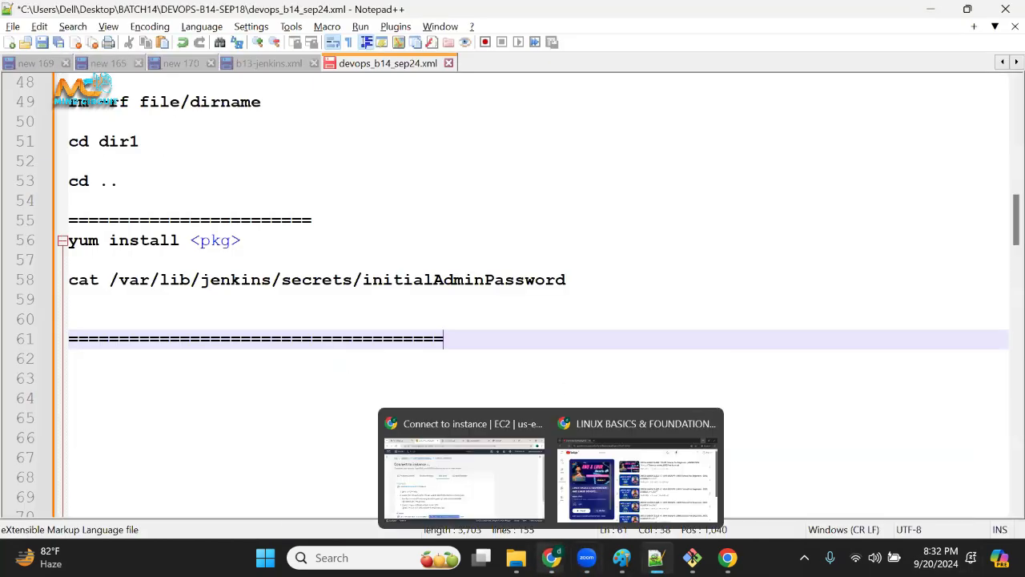
pyautogui.click(486, 496)
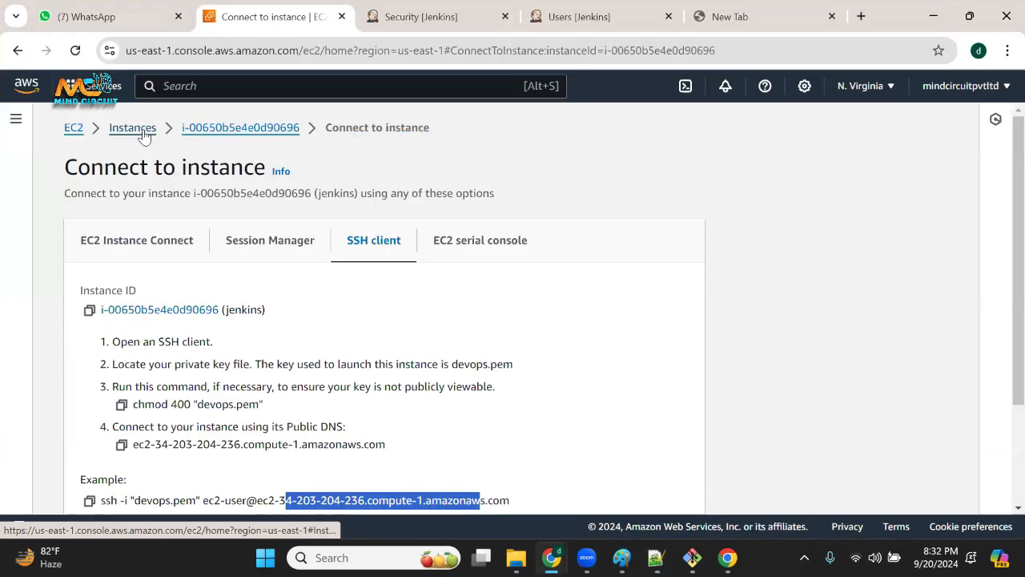
pyautogui.click(145, 133)
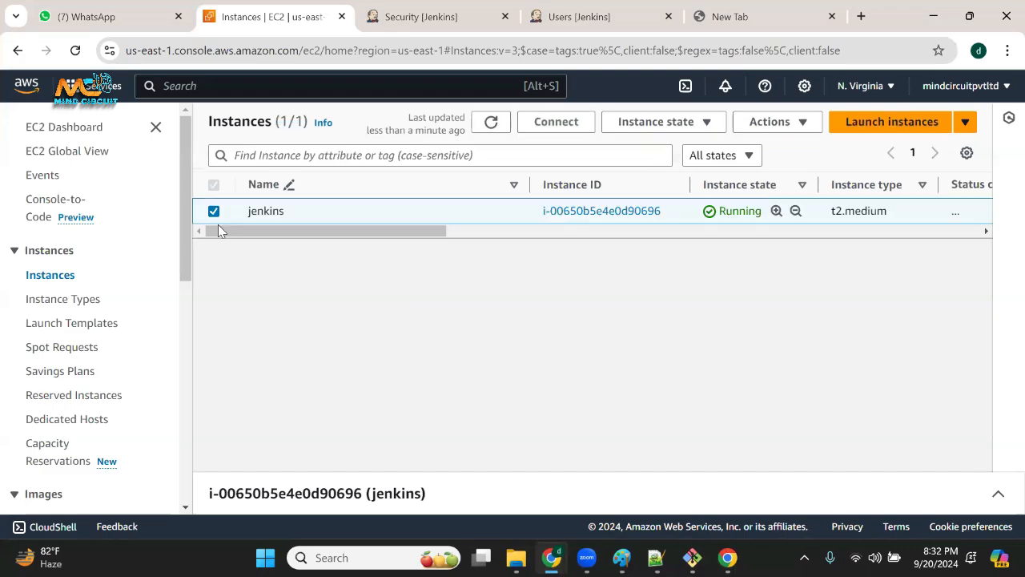
# Terminate the jenkins instance, confirm its deletion, and refresh the instance list.
pyautogui.rightClick(336, 211)
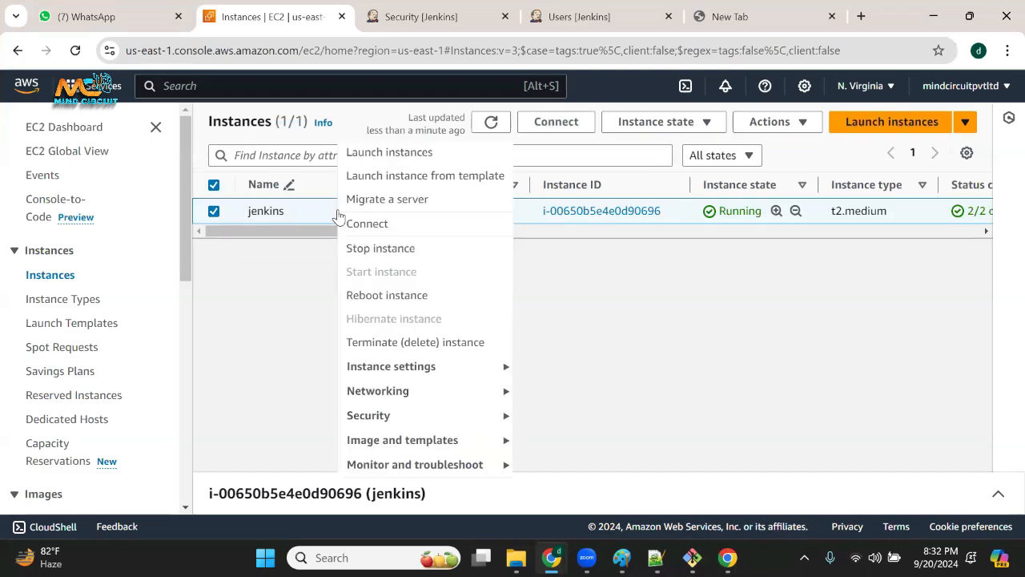
pyautogui.click(403, 343)
pyautogui.click(849, 426)
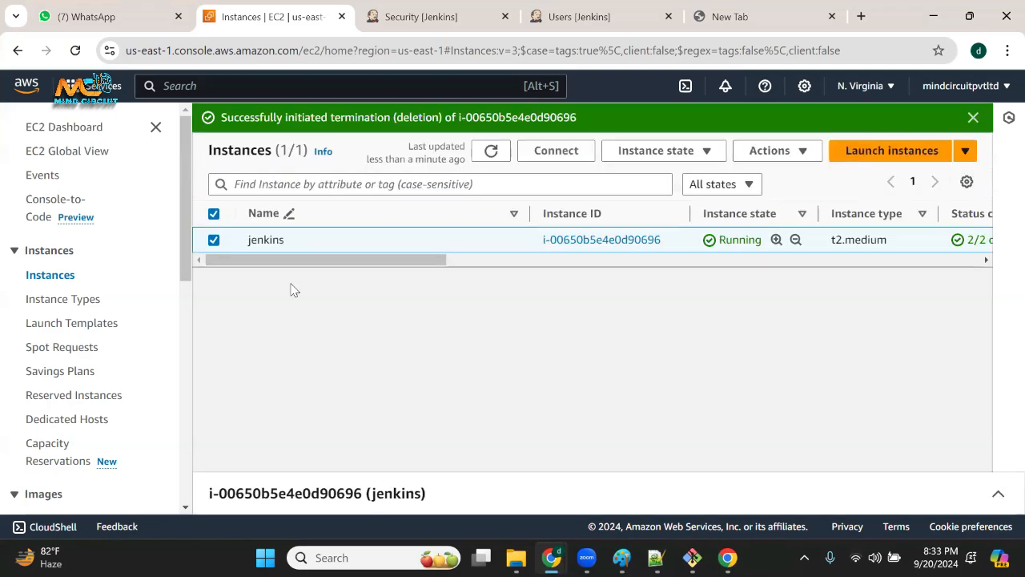
pyautogui.click(492, 151)
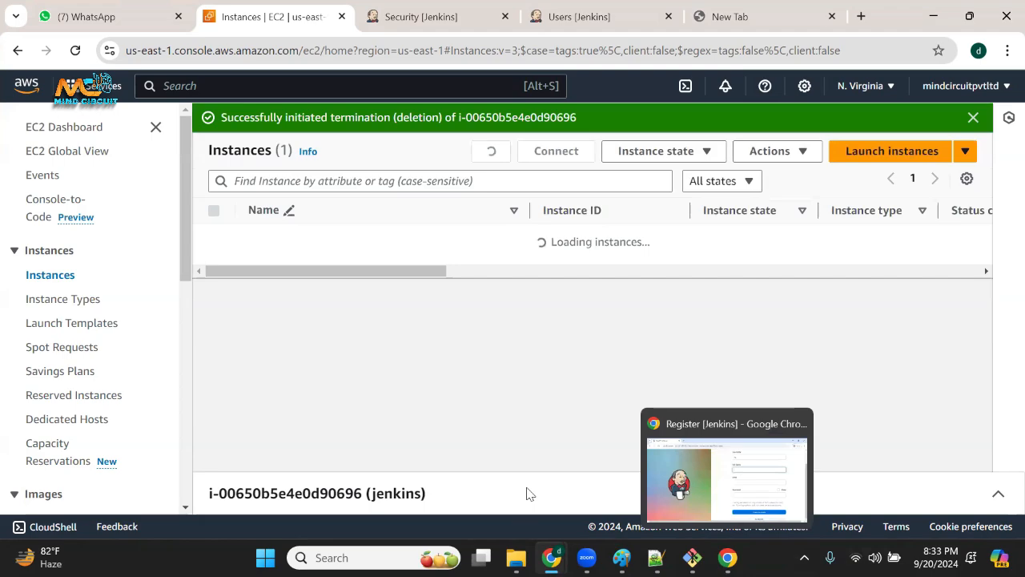
# Open the system calendar to look over the upcoming dates.
pyautogui.click(938, 558)
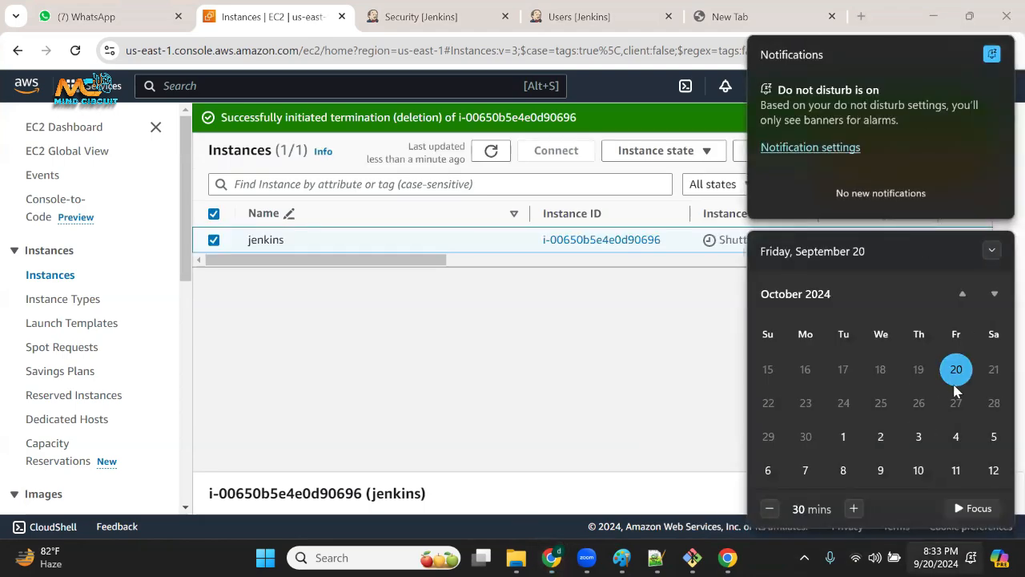